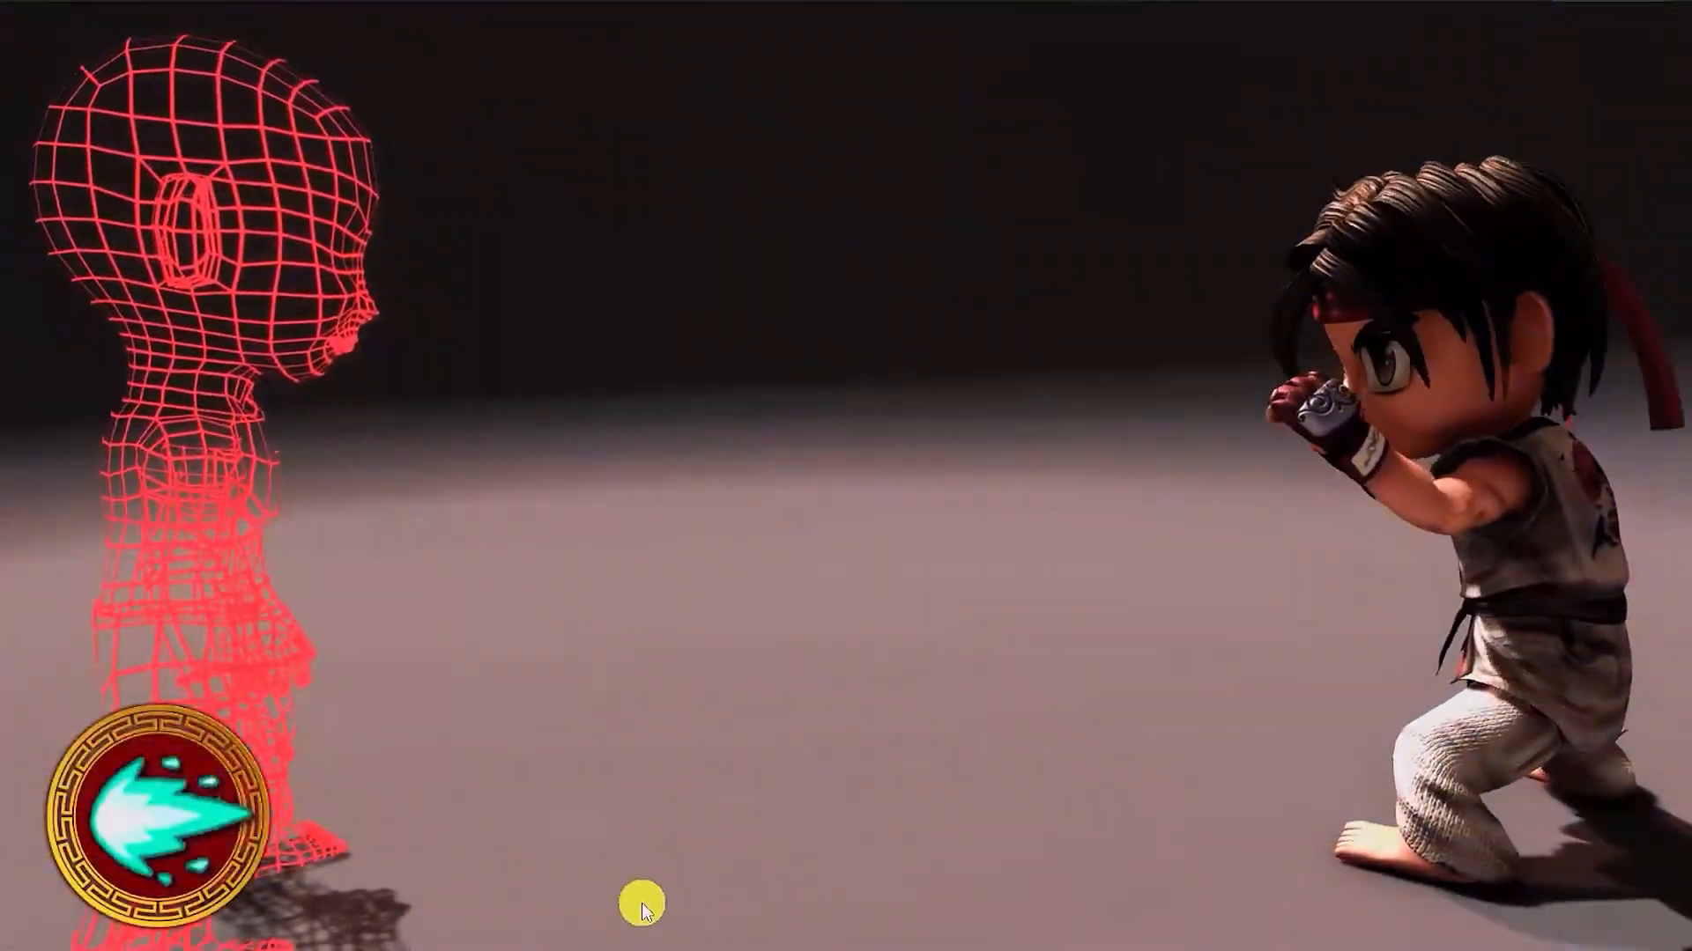
# Step: Test the fireball special move with the on-screen move button and the animator's Special01 trigger
pyautogui.click(160, 821)
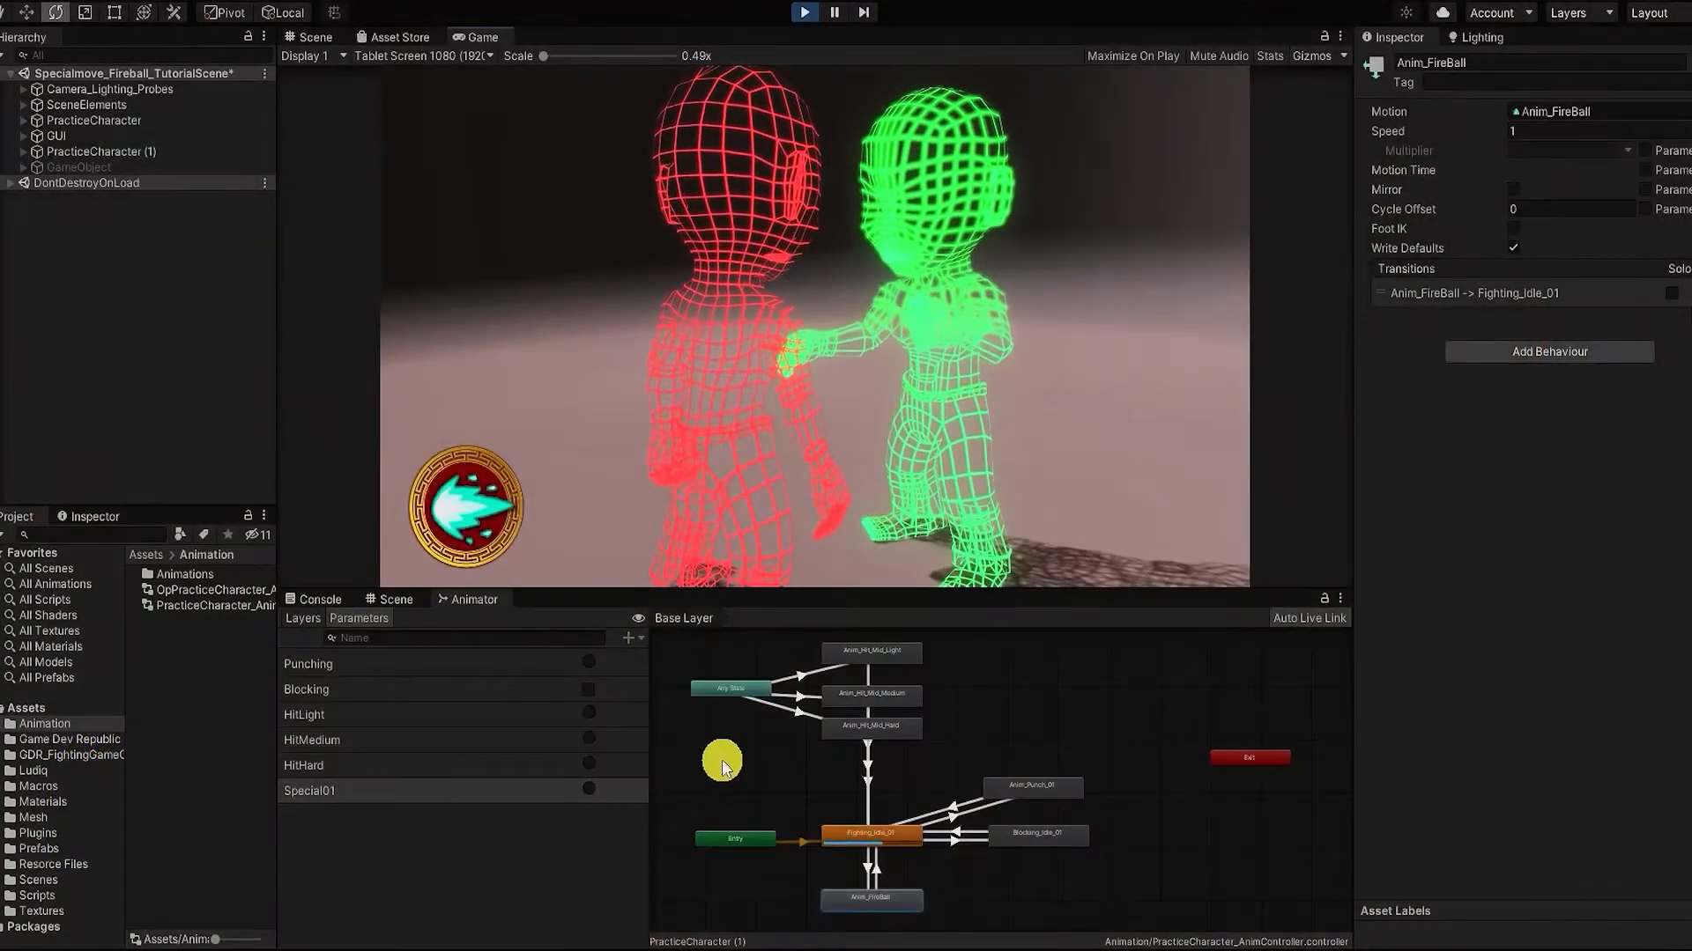
pyautogui.click(589, 788)
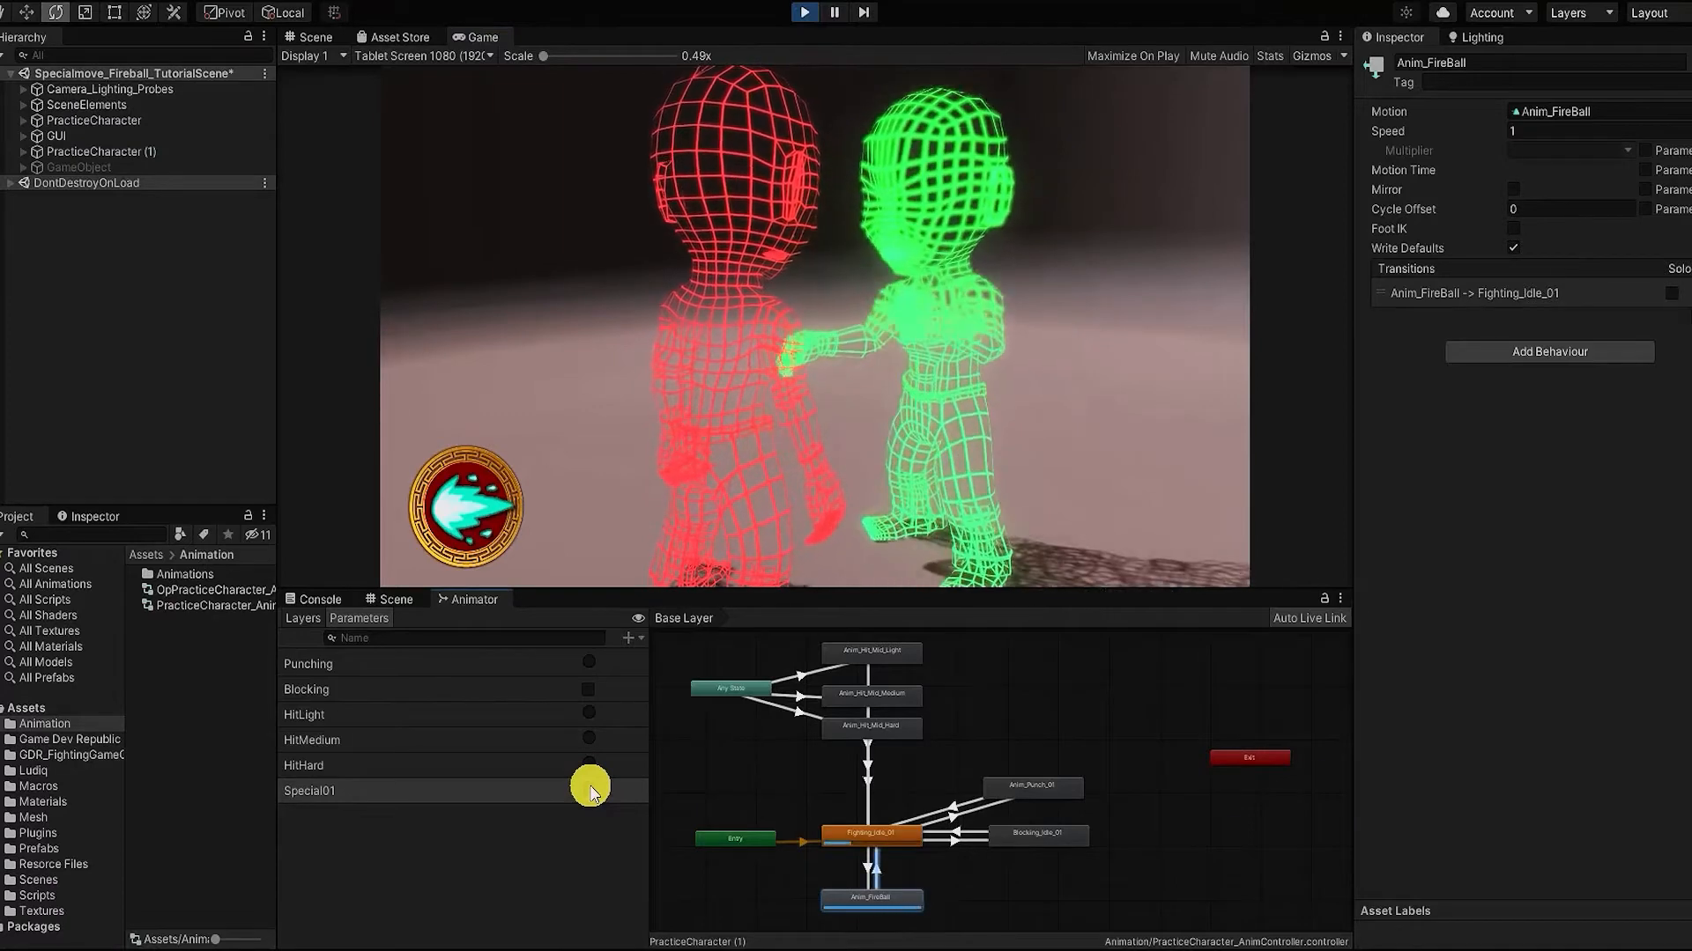
# Step: Inspect the EnergyBall and FireBallA_Mesh models in the Mesh/FX folder
pyautogui.click(192, 576)
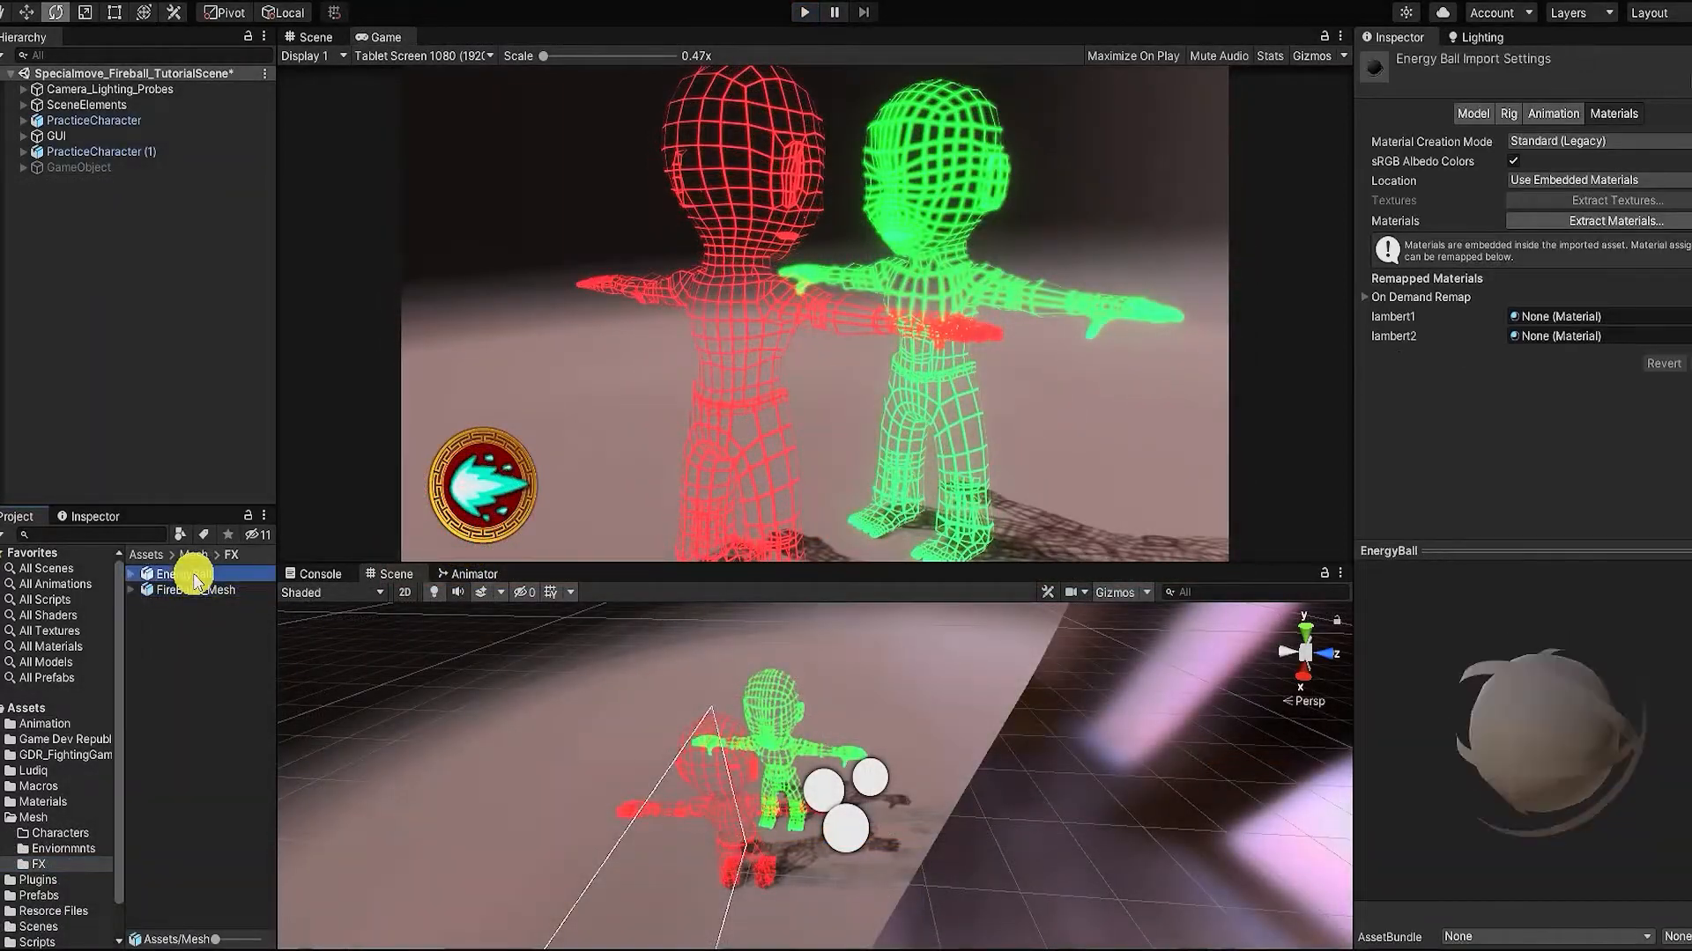
pyautogui.click(196, 591)
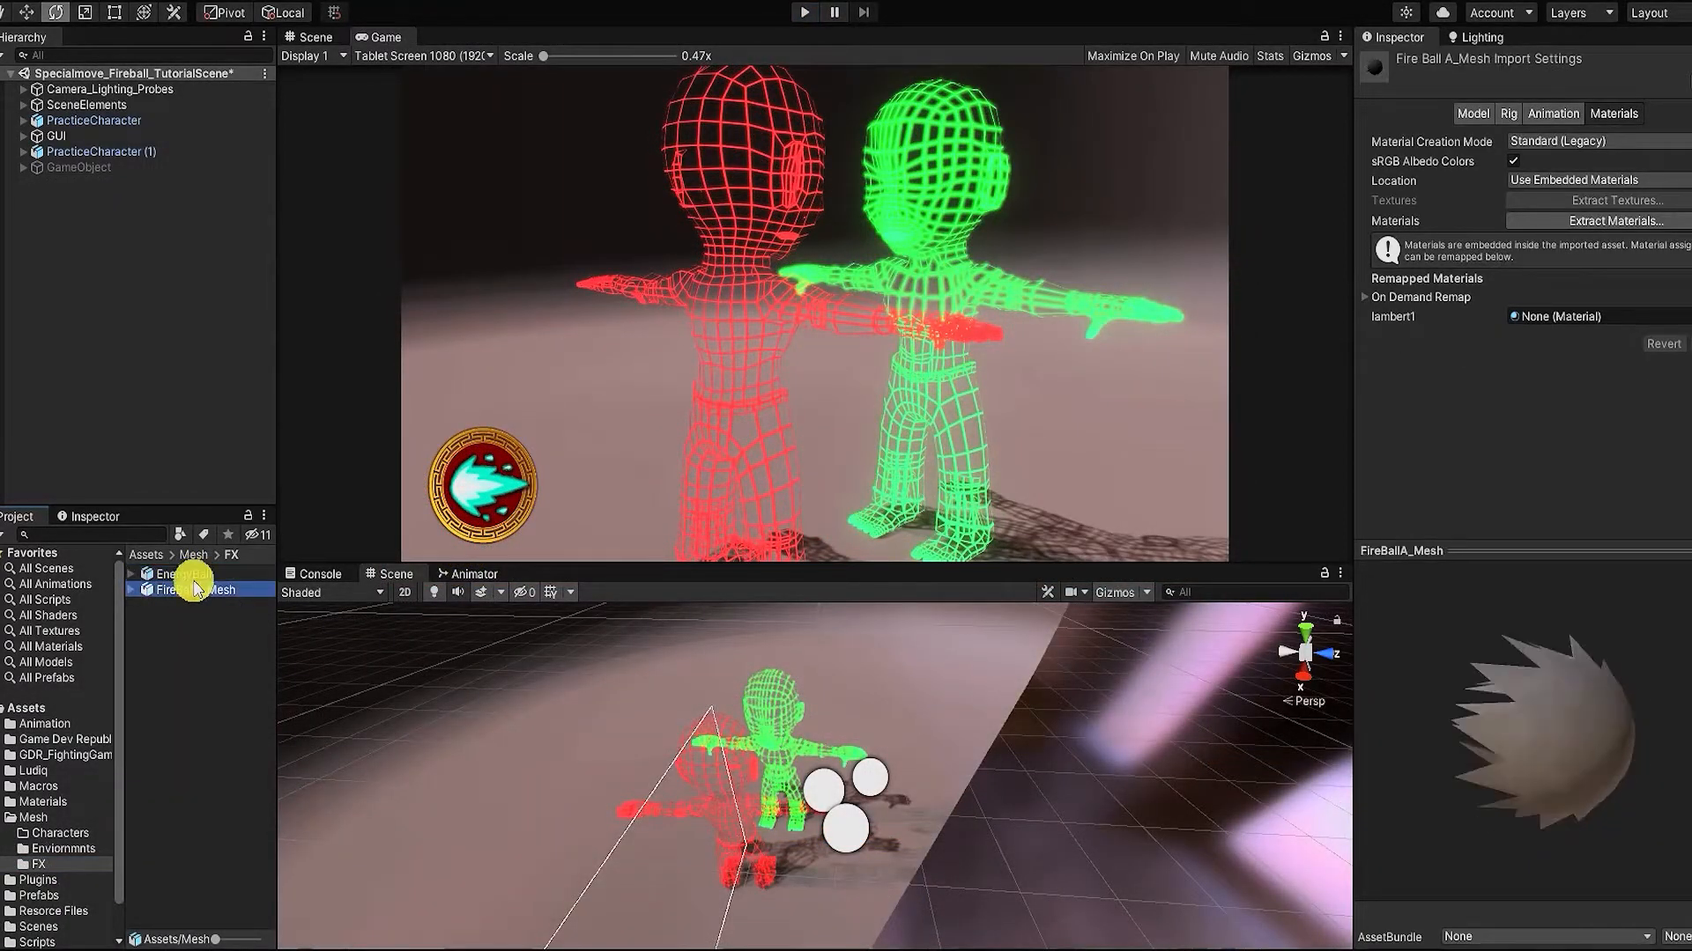
pyautogui.click(192, 576)
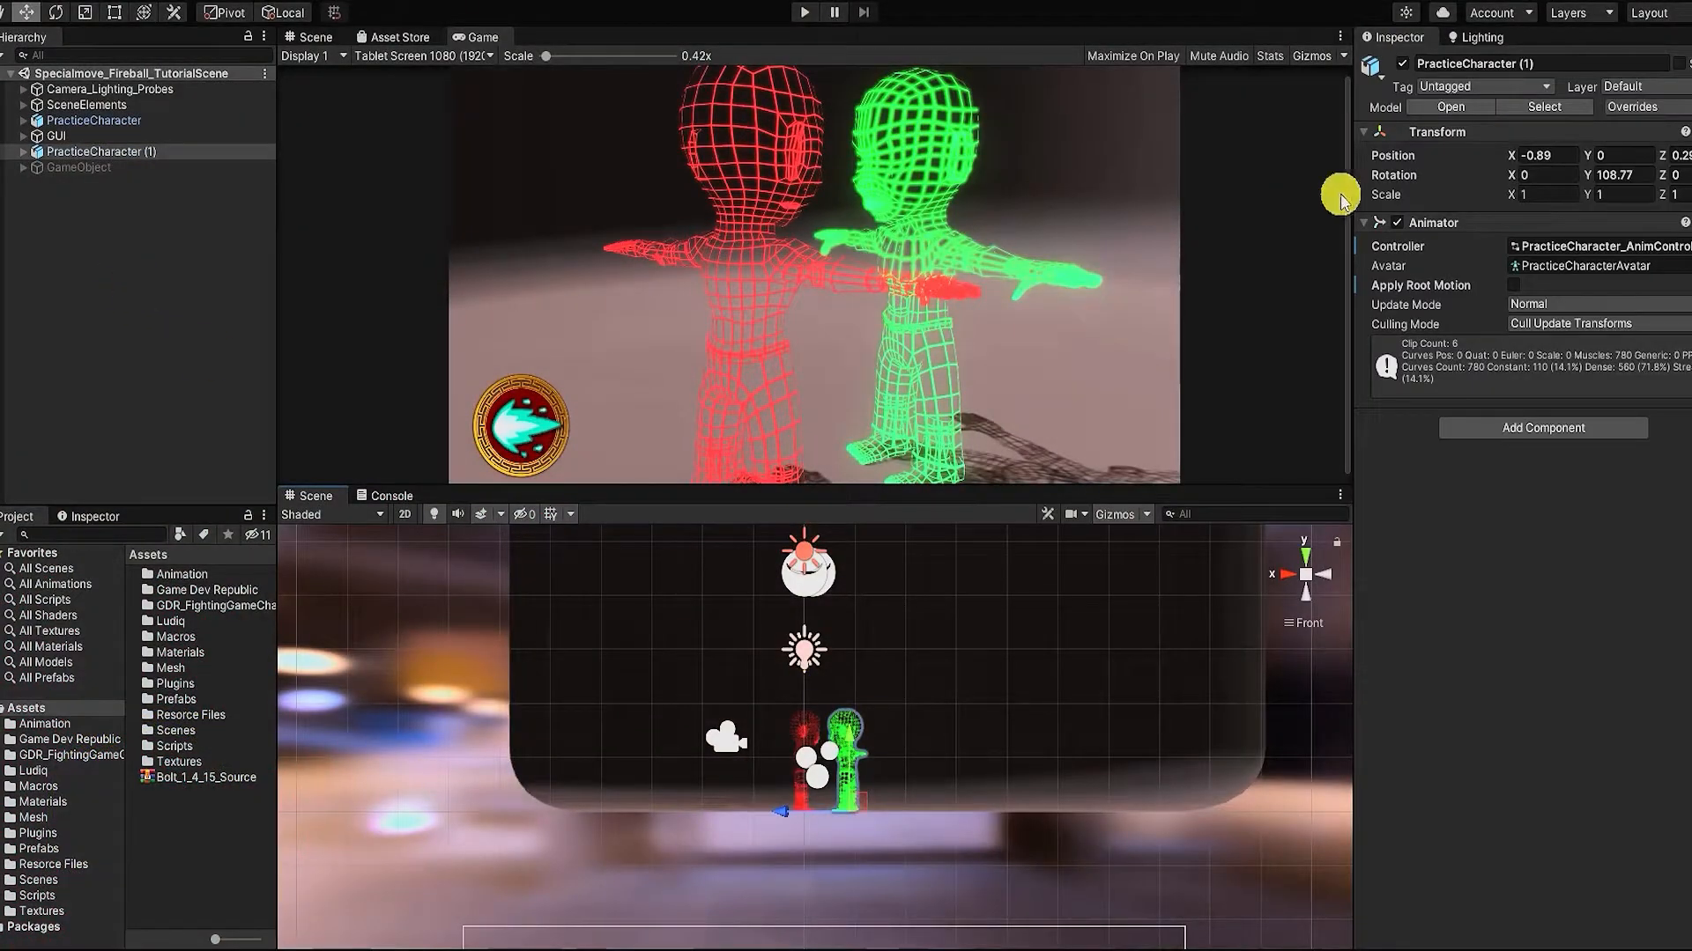
# Step: Open PracticeCharacter (1)'s animator controller and add the Anim_FireBall animation as a state below Fighting_Idle_01
pyautogui.click(1577, 246)
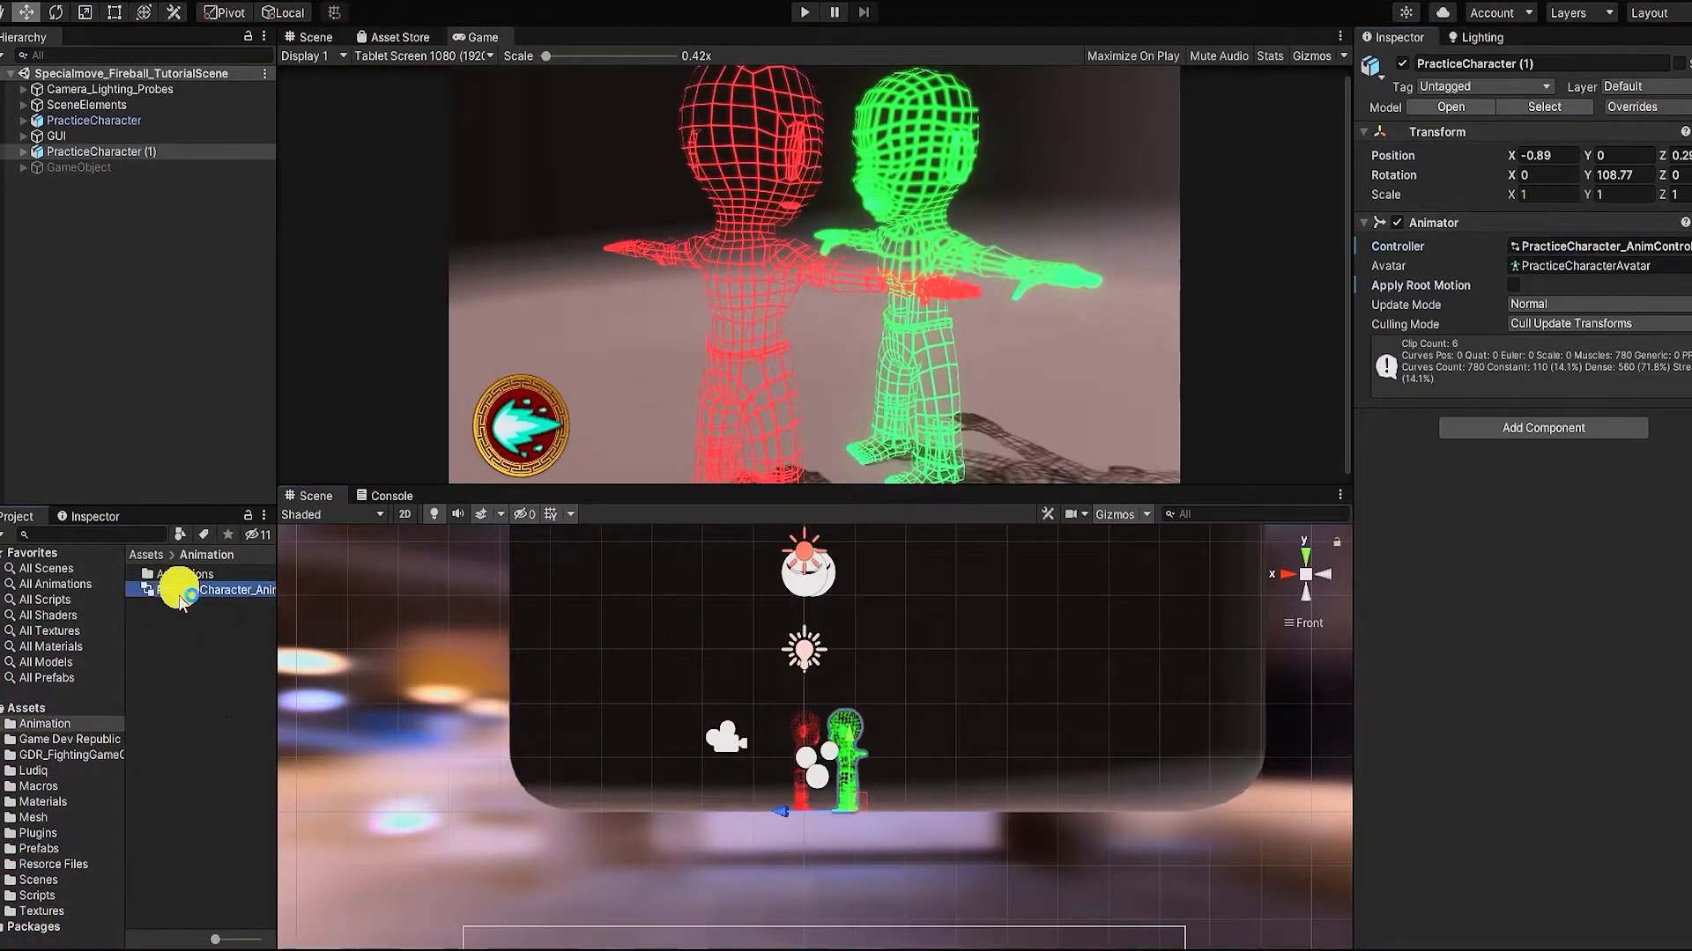
pyautogui.doubleClick(177, 591)
pyautogui.scroll(-3, 934, 295)
pyautogui.moveTo(853, 482); pyautogui.dragTo(894, 587)
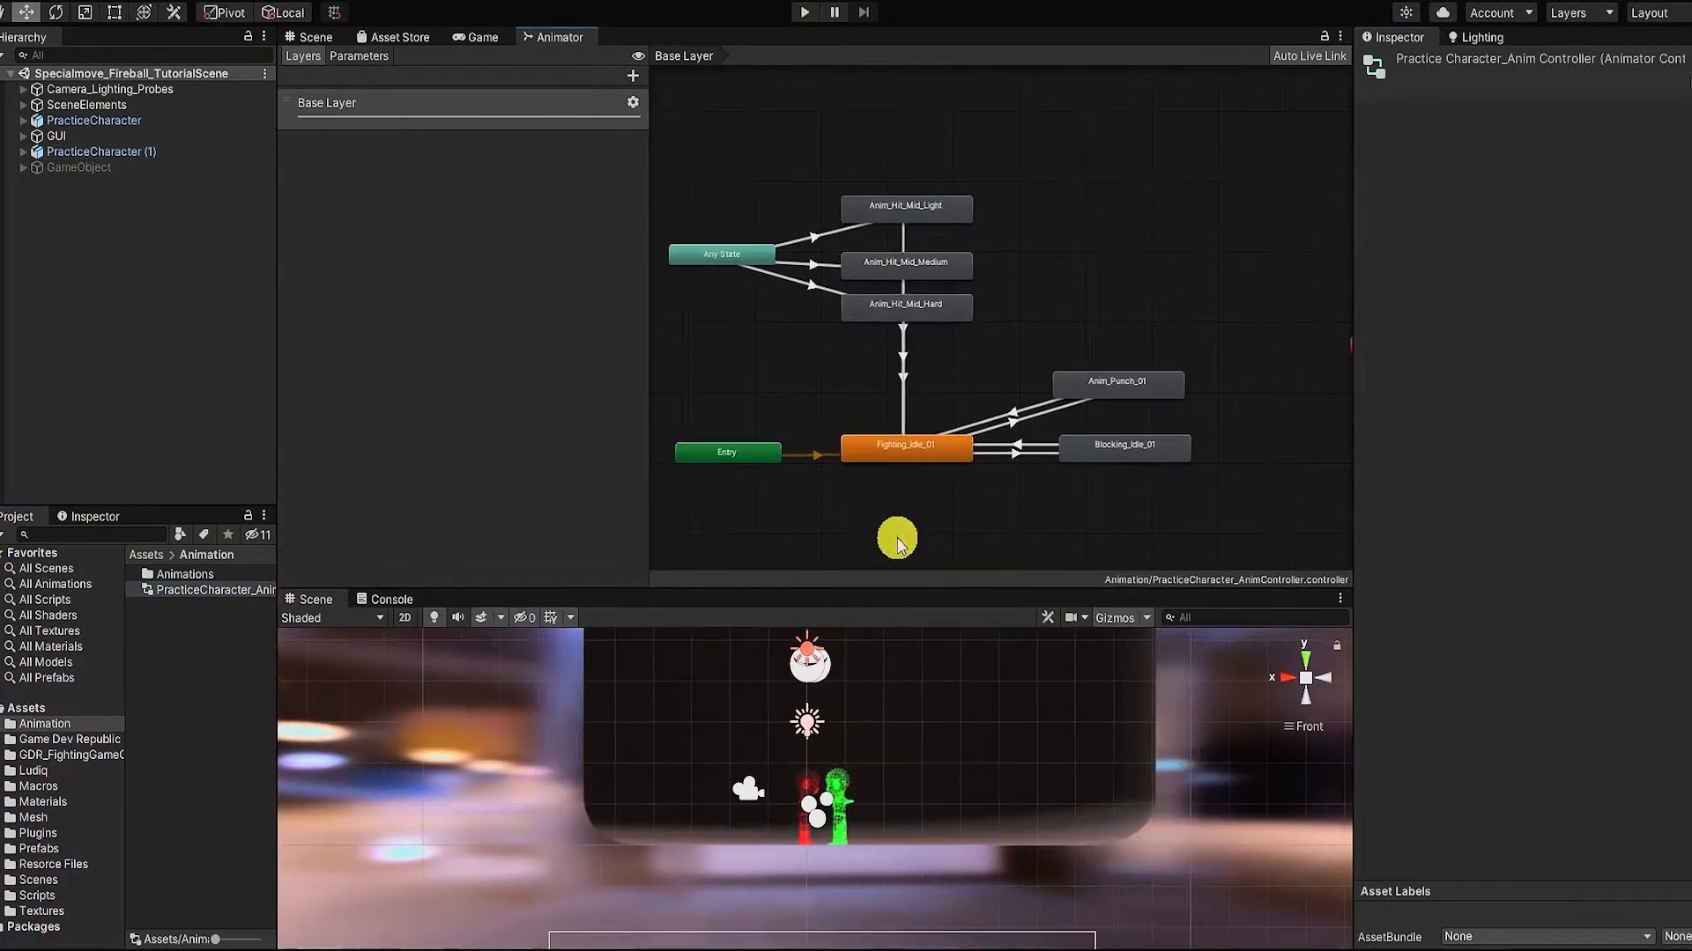
pyautogui.click(1, 723)
pyautogui.click(44, 740)
pyautogui.moveTo(166, 576); pyautogui.dragTo(914, 529)
# Step: Add a trigger parameter named Special01 to the animator controller
pyautogui.click(358, 56)
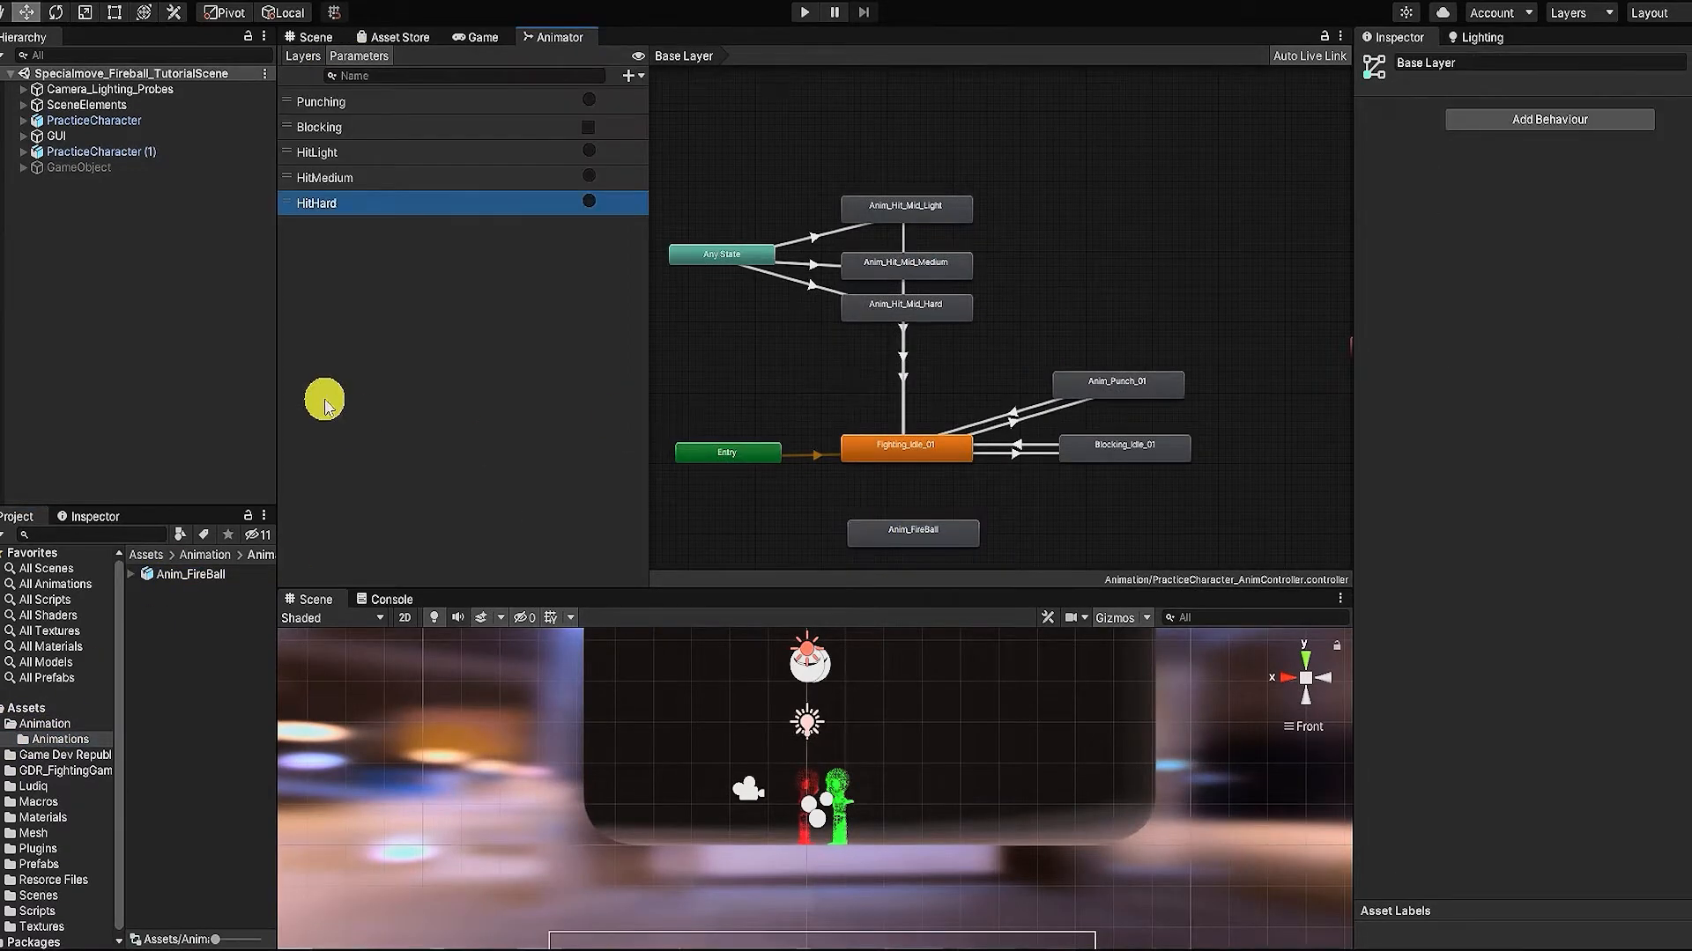
pyautogui.click(629, 75)
pyautogui.click(668, 159)
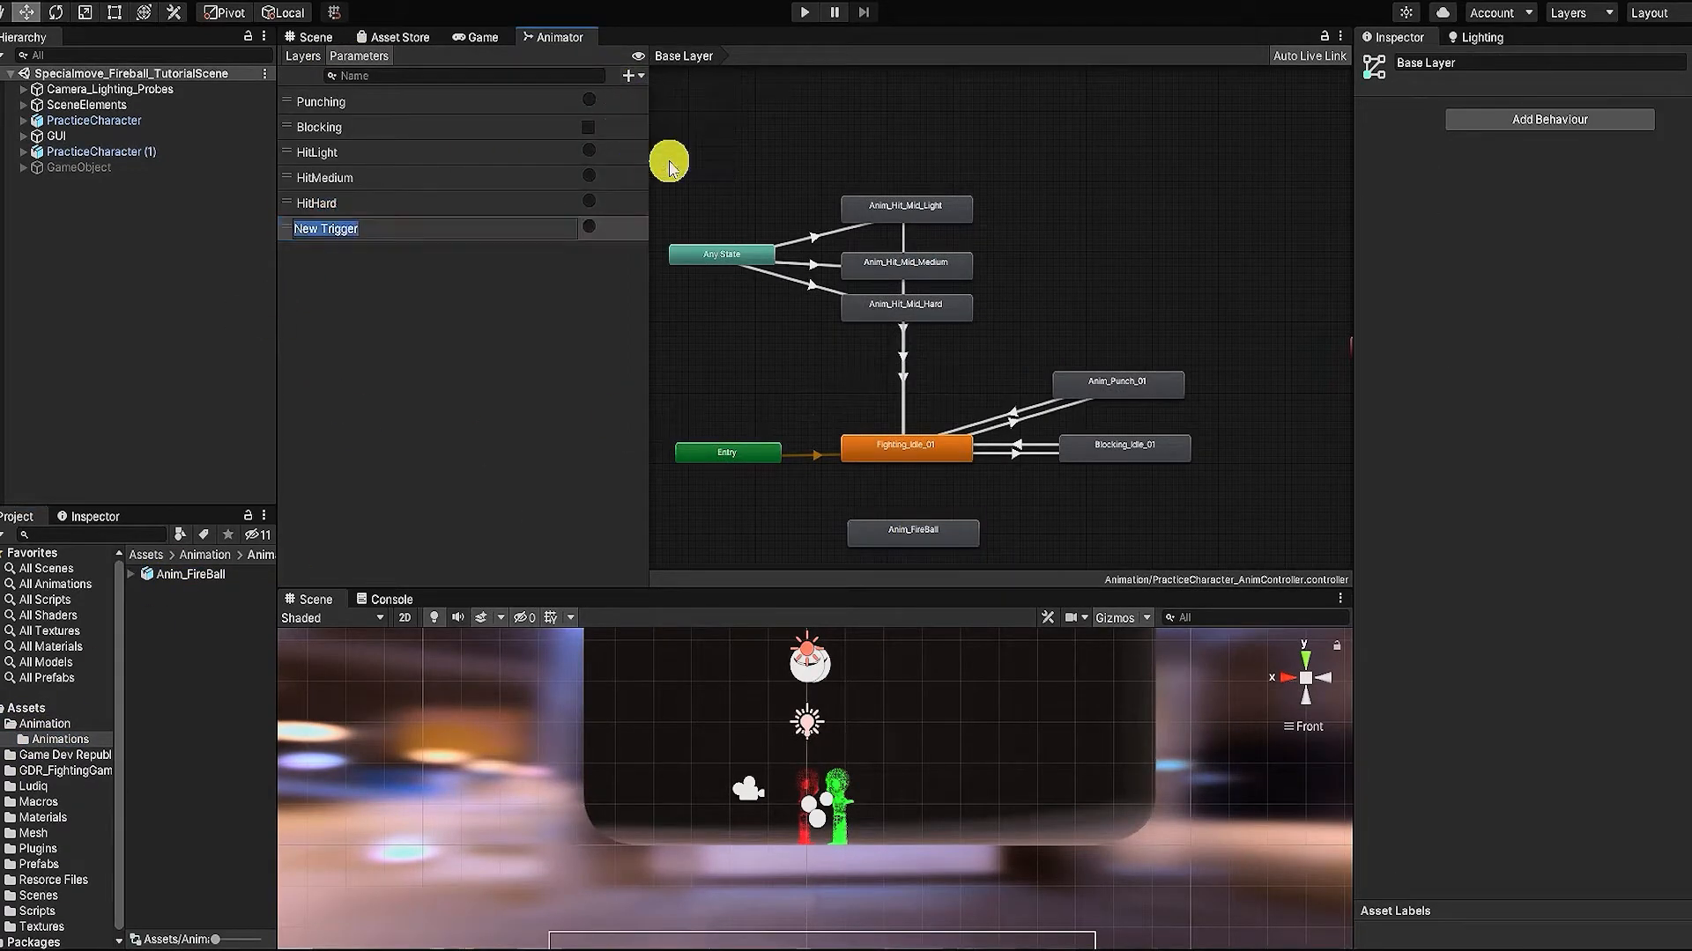
pyautogui.write('Special01')
pyautogui.press('Return')
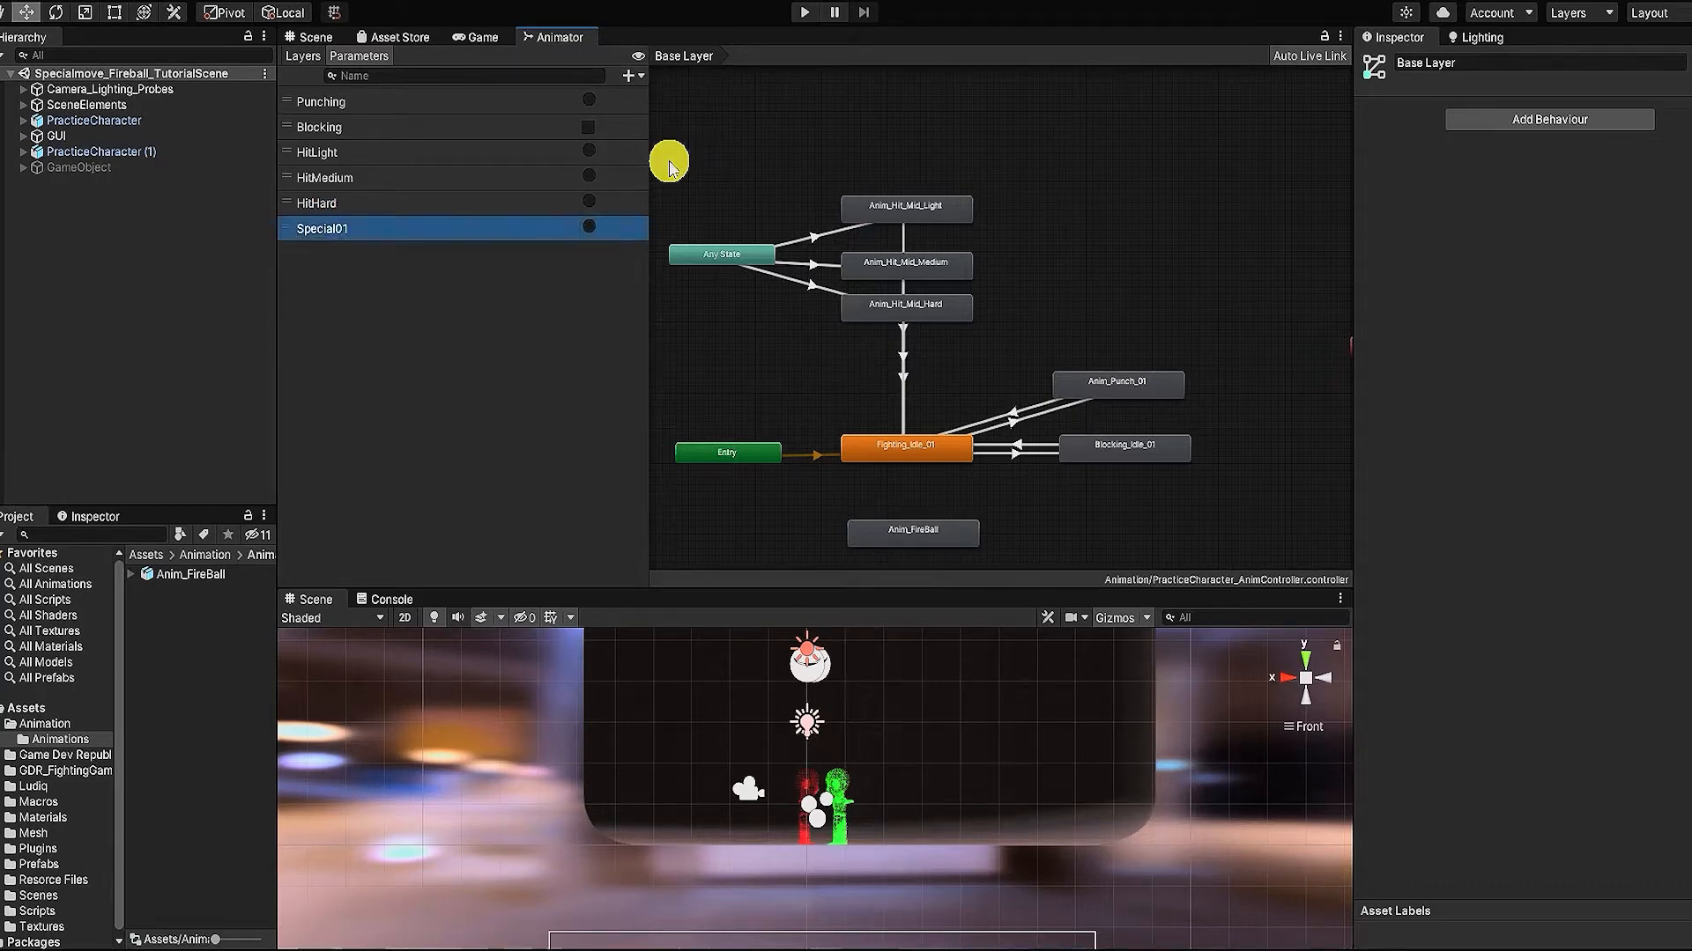
# Step: Create transitions in both directions between the Anim_FireBall and Fighting_Idle_01 states
pyautogui.rightClick(957, 544)
pyautogui.click(996, 555)
pyautogui.click(917, 451)
pyautogui.rightClick(920, 457)
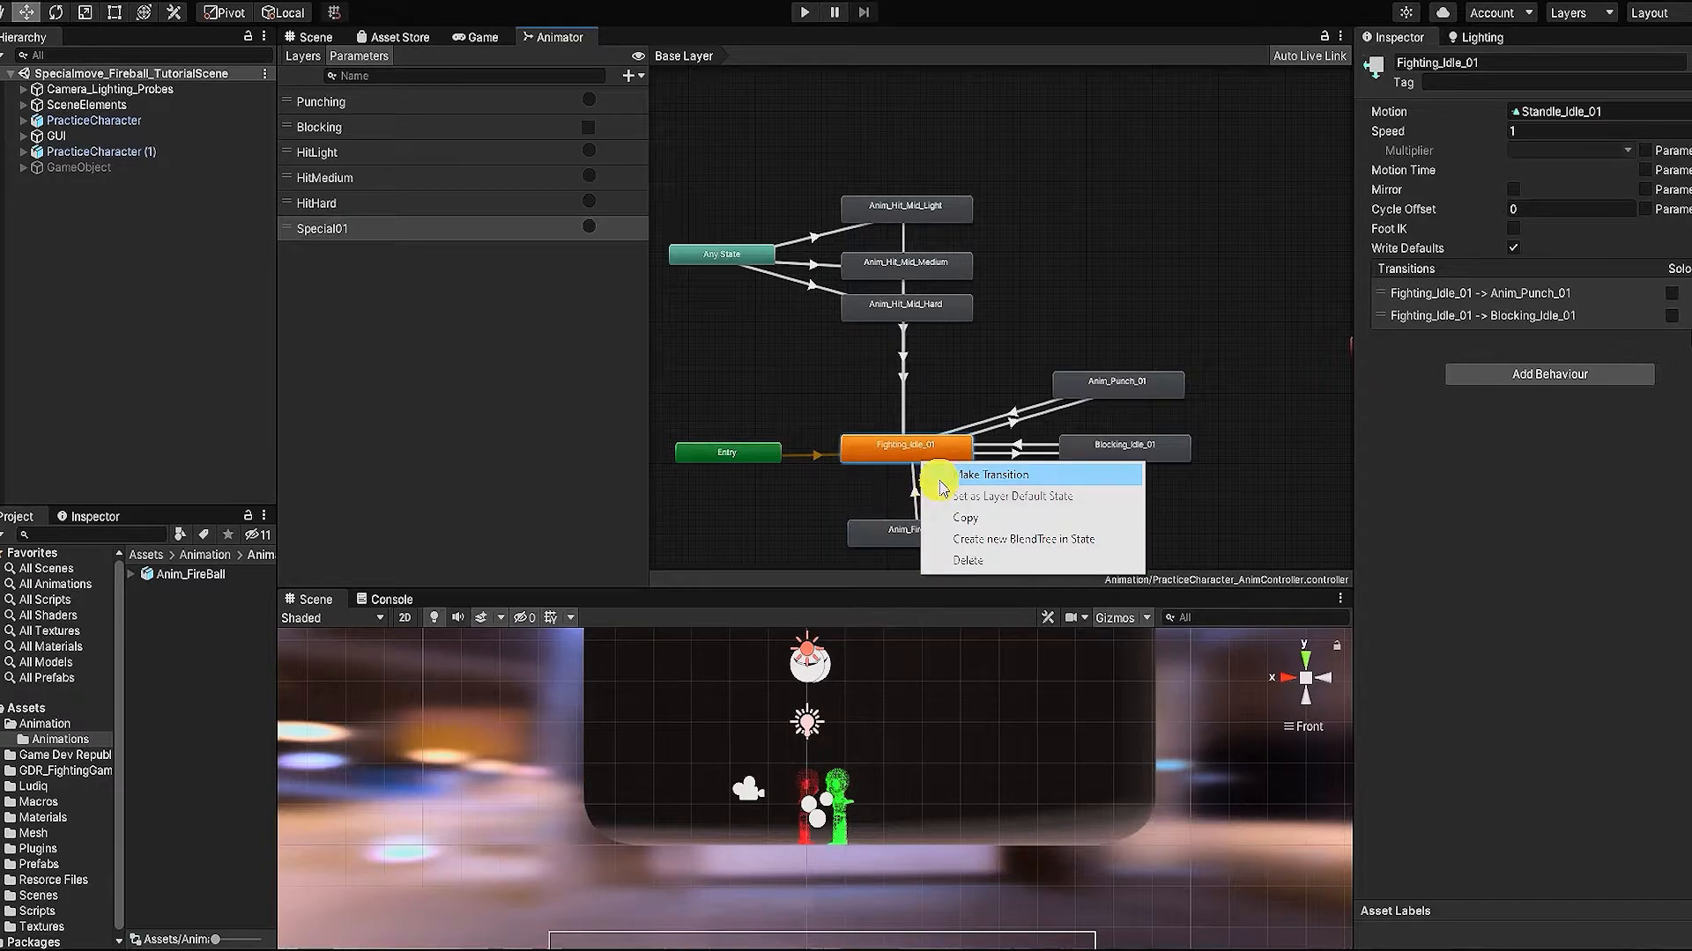
pyautogui.click(942, 482)
pyautogui.click(907, 528)
pyautogui.click(910, 539)
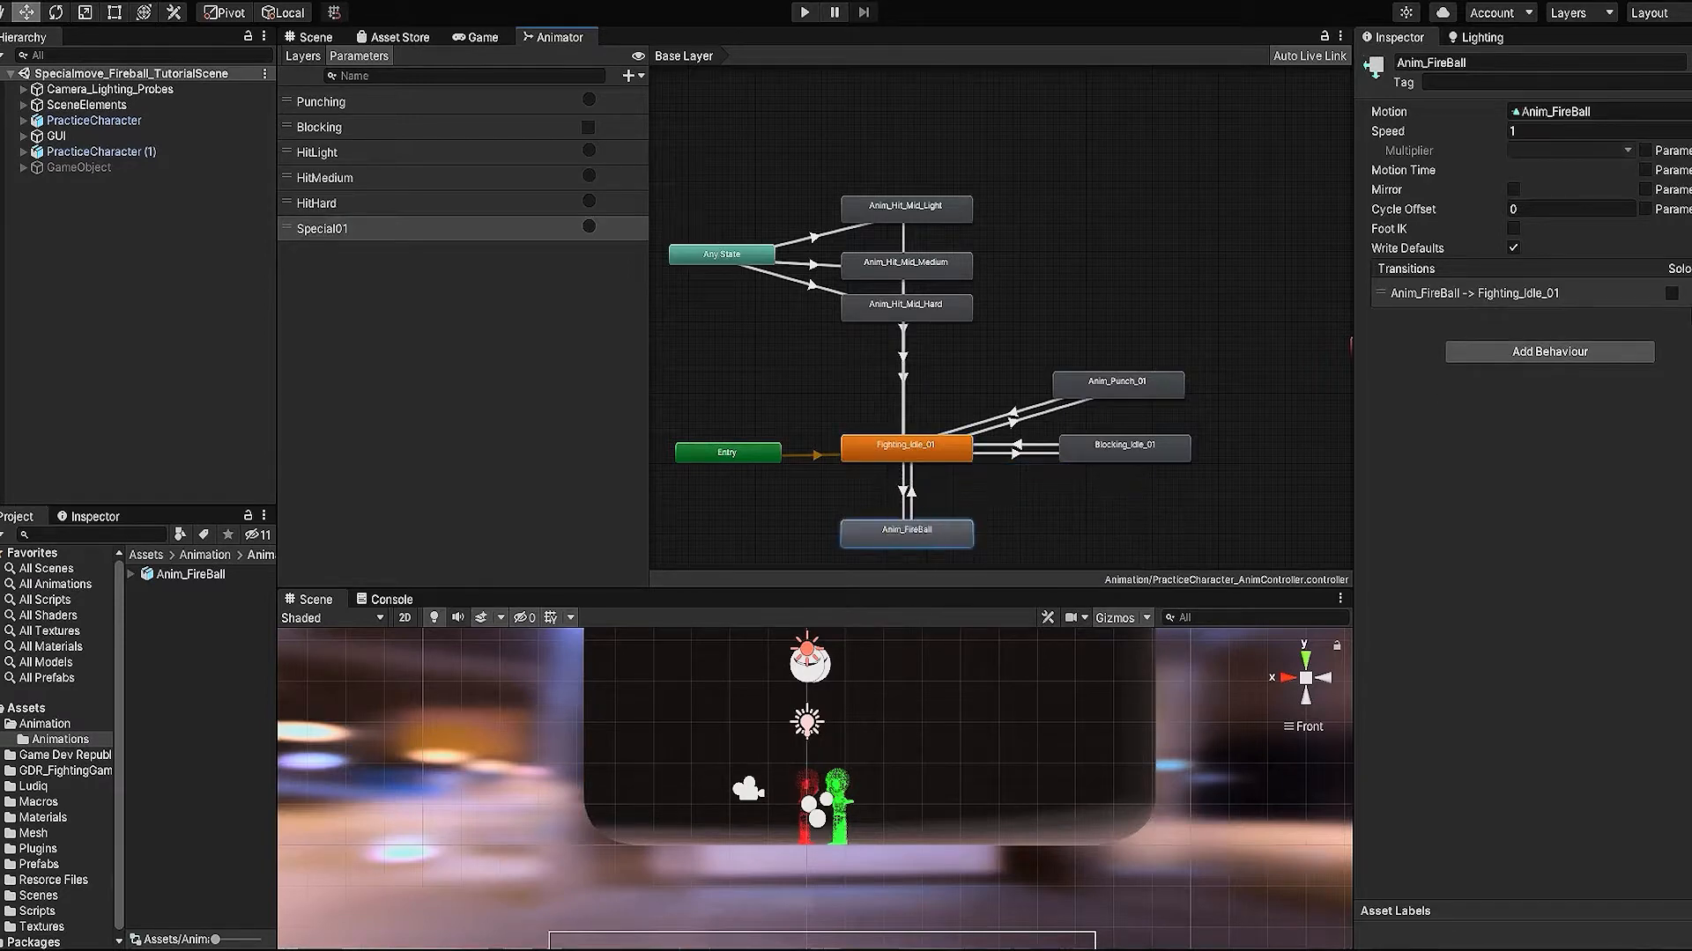
# Step: Turn off Has Exit Time on the Fighting_Idle_01 to Anim_FireBall transition and add Special01 as its condition
pyautogui.click(905, 494)
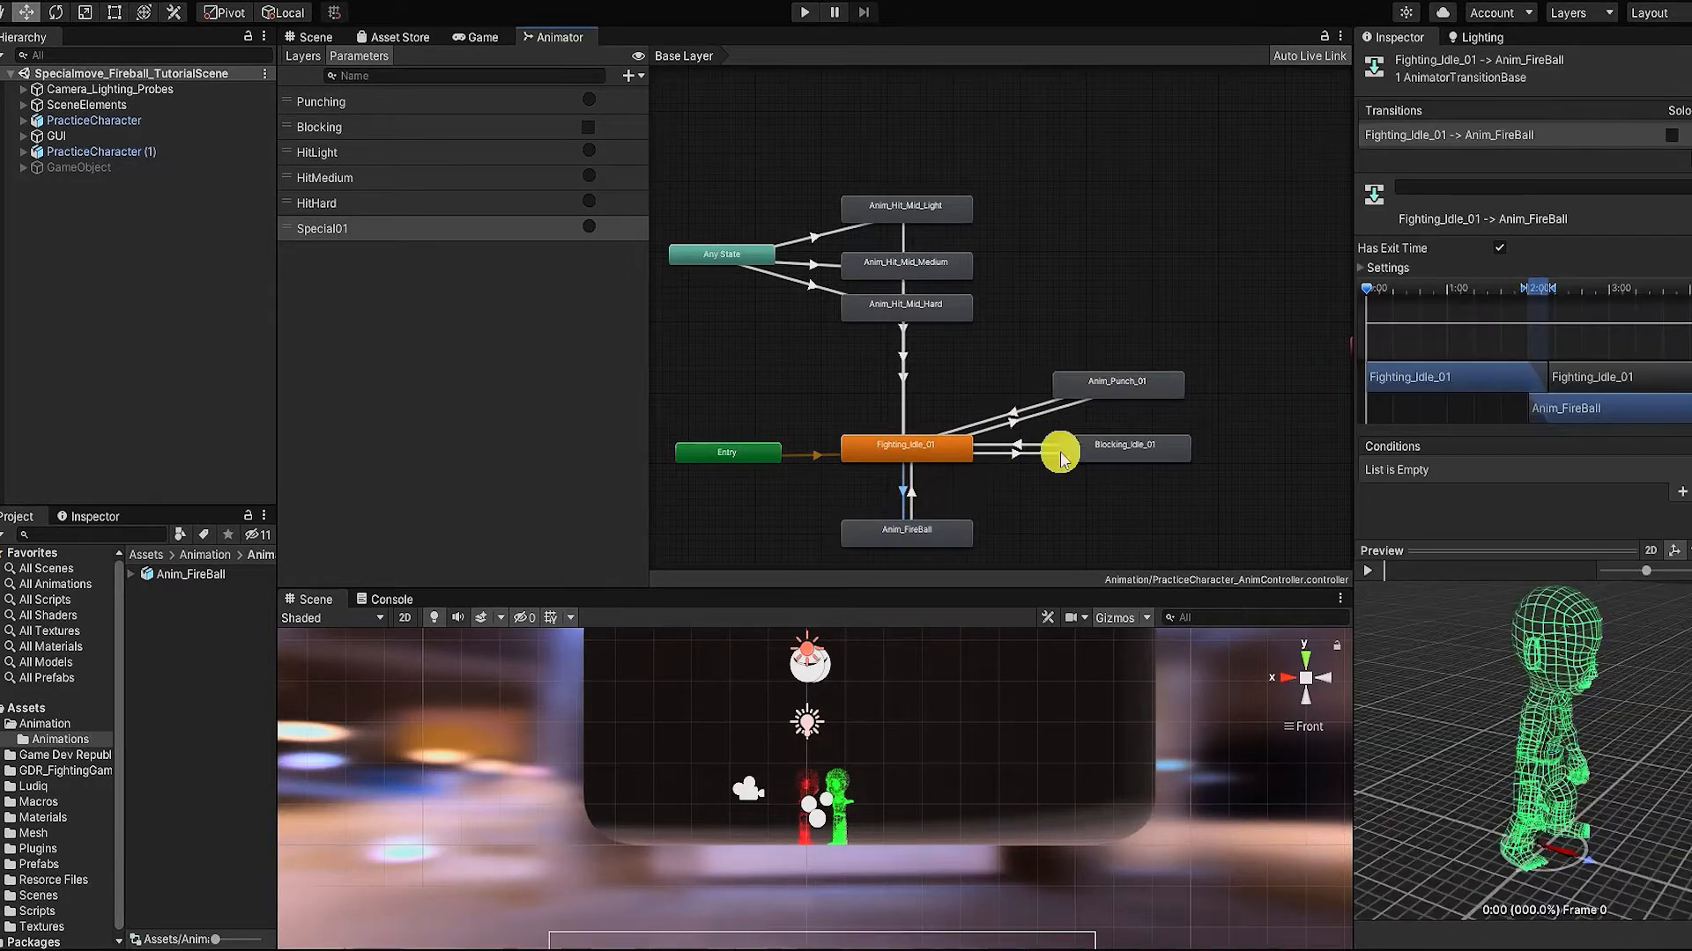
pyautogui.click(1500, 249)
pyautogui.click(1660, 495)
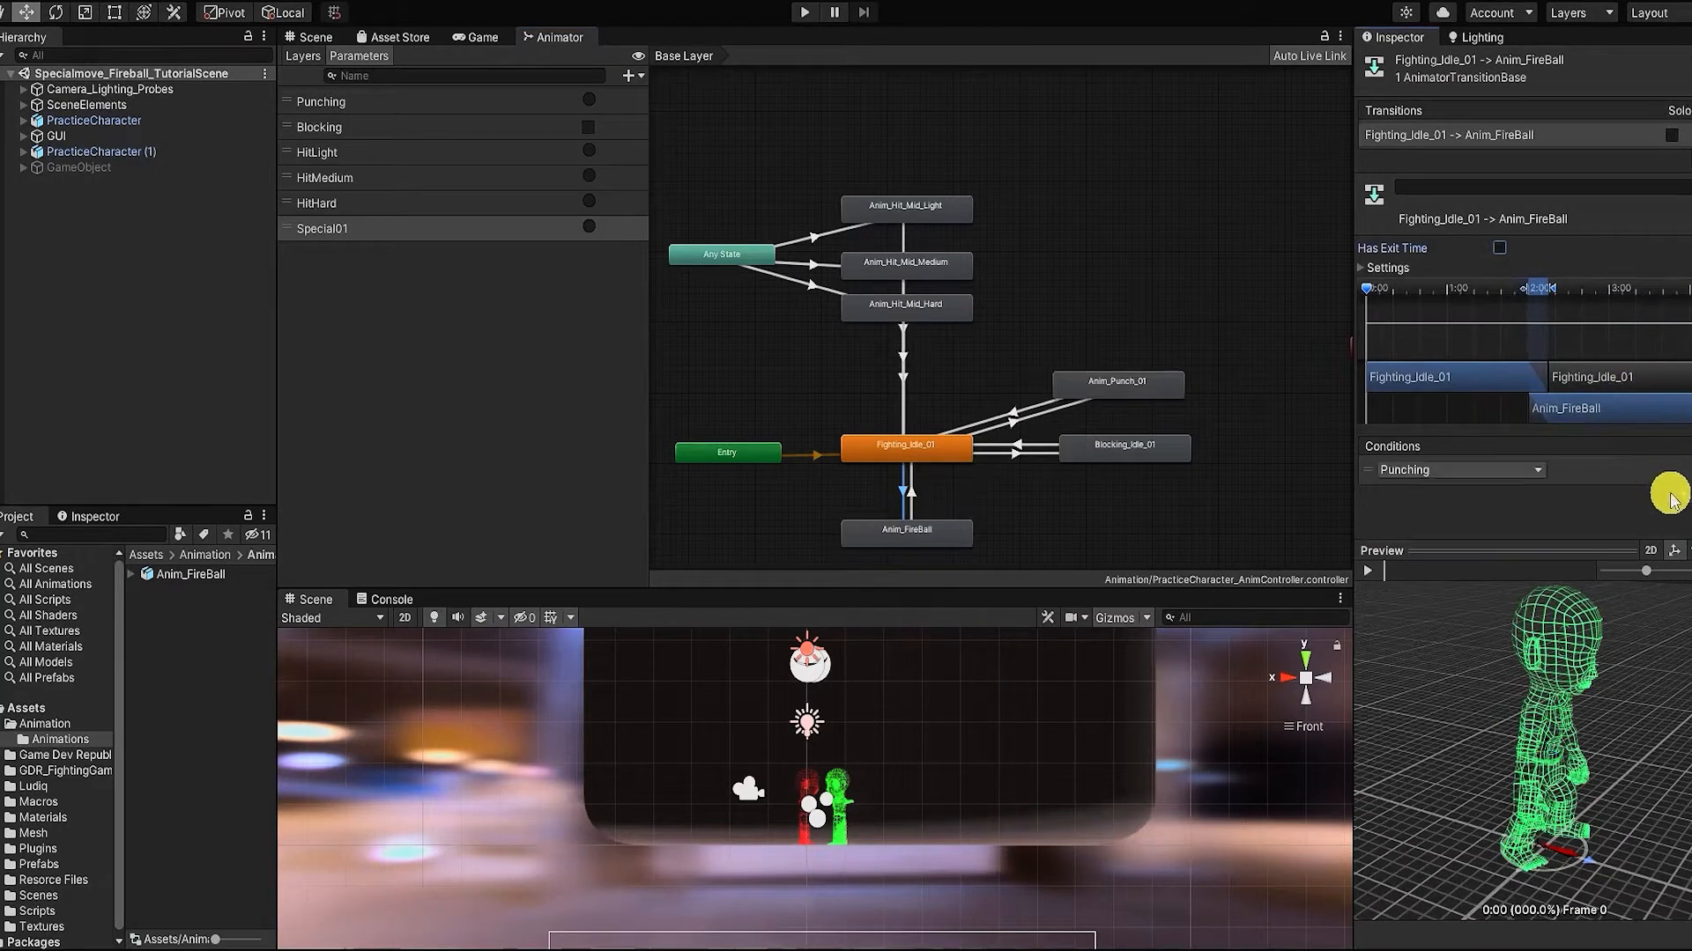
pyautogui.click(1507, 476)
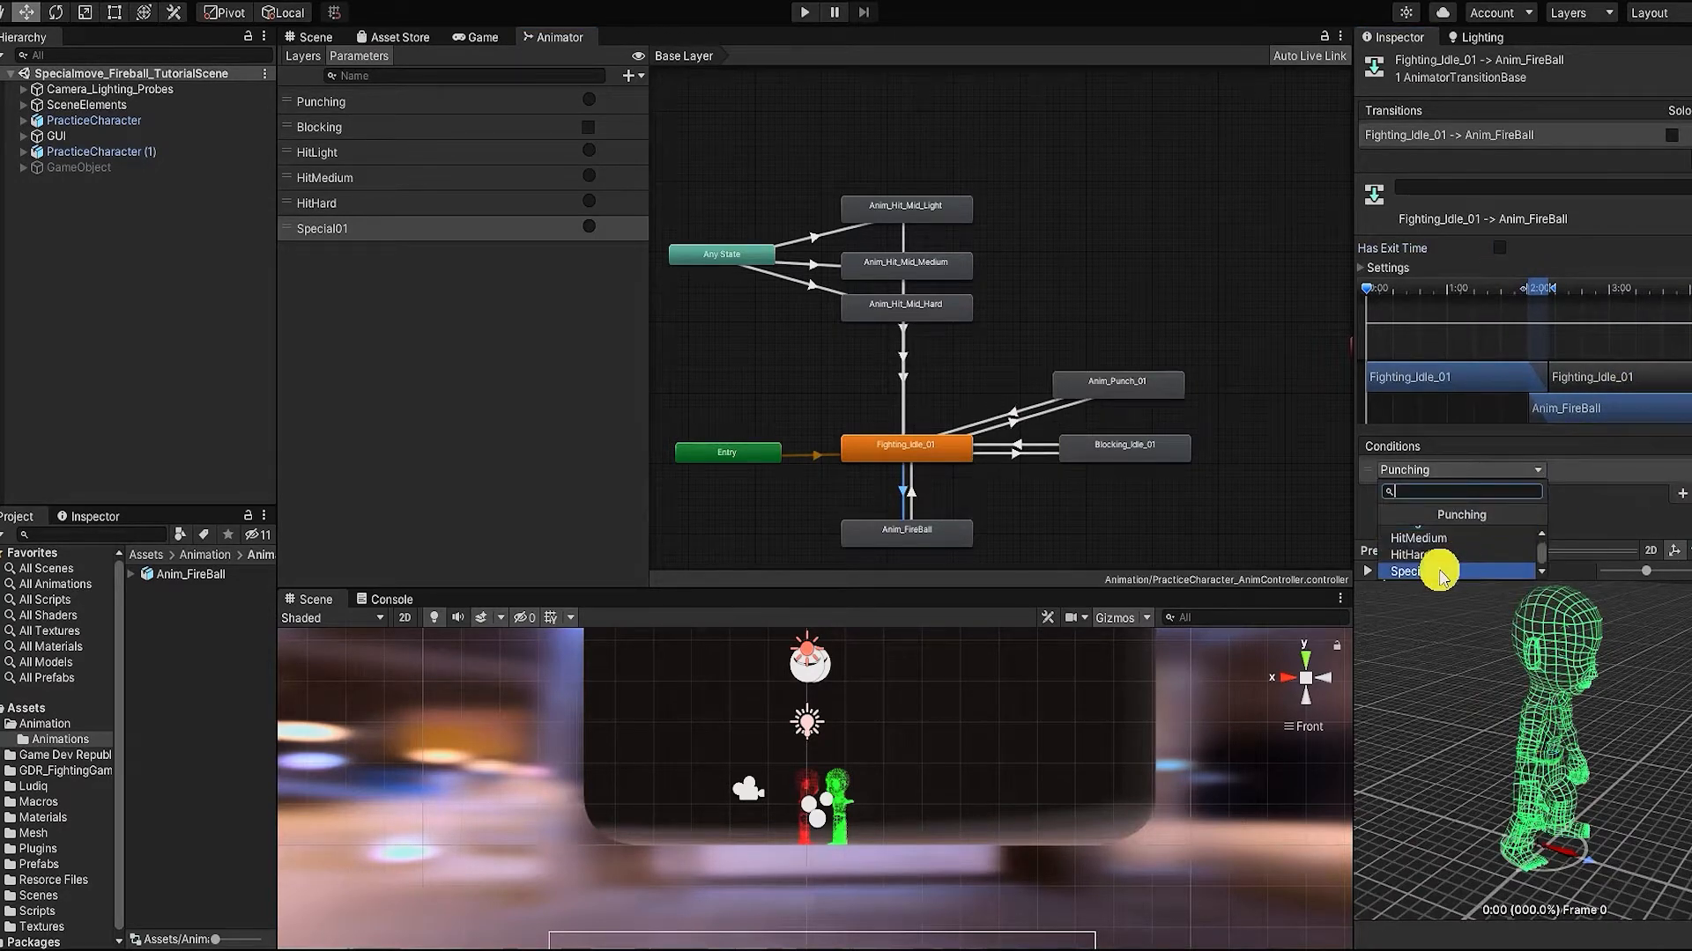
pyautogui.click(1439, 572)
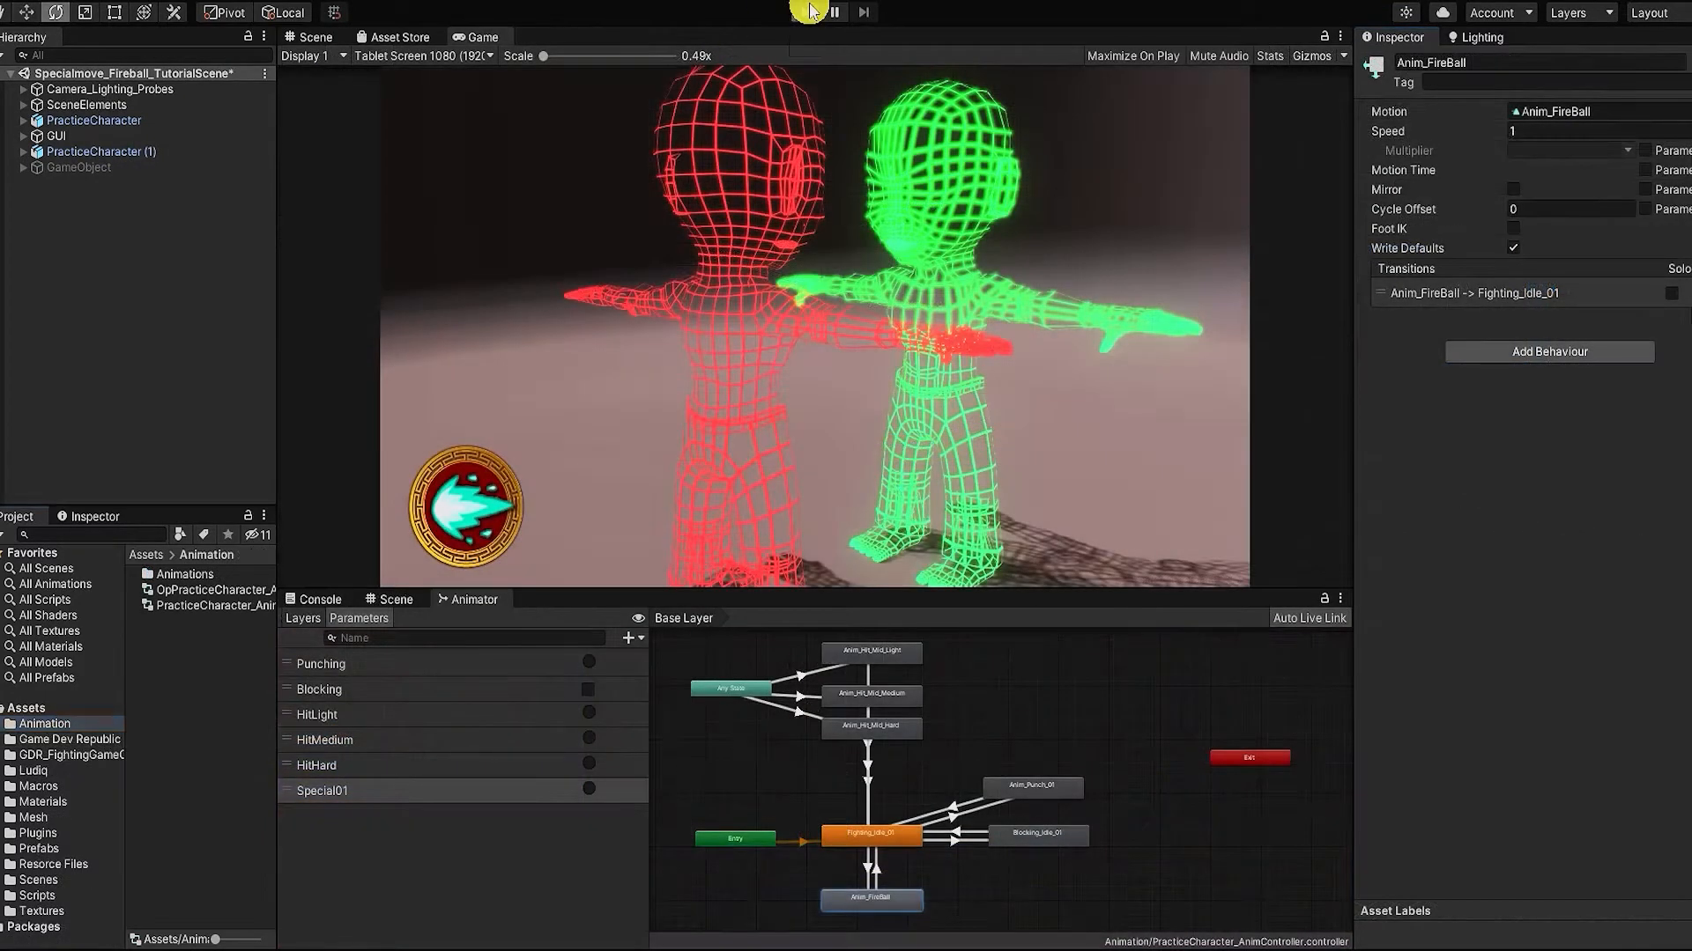
# Step: Run the scene and fire the Special01 trigger to test the fireball animation
pyautogui.click(807, 11)
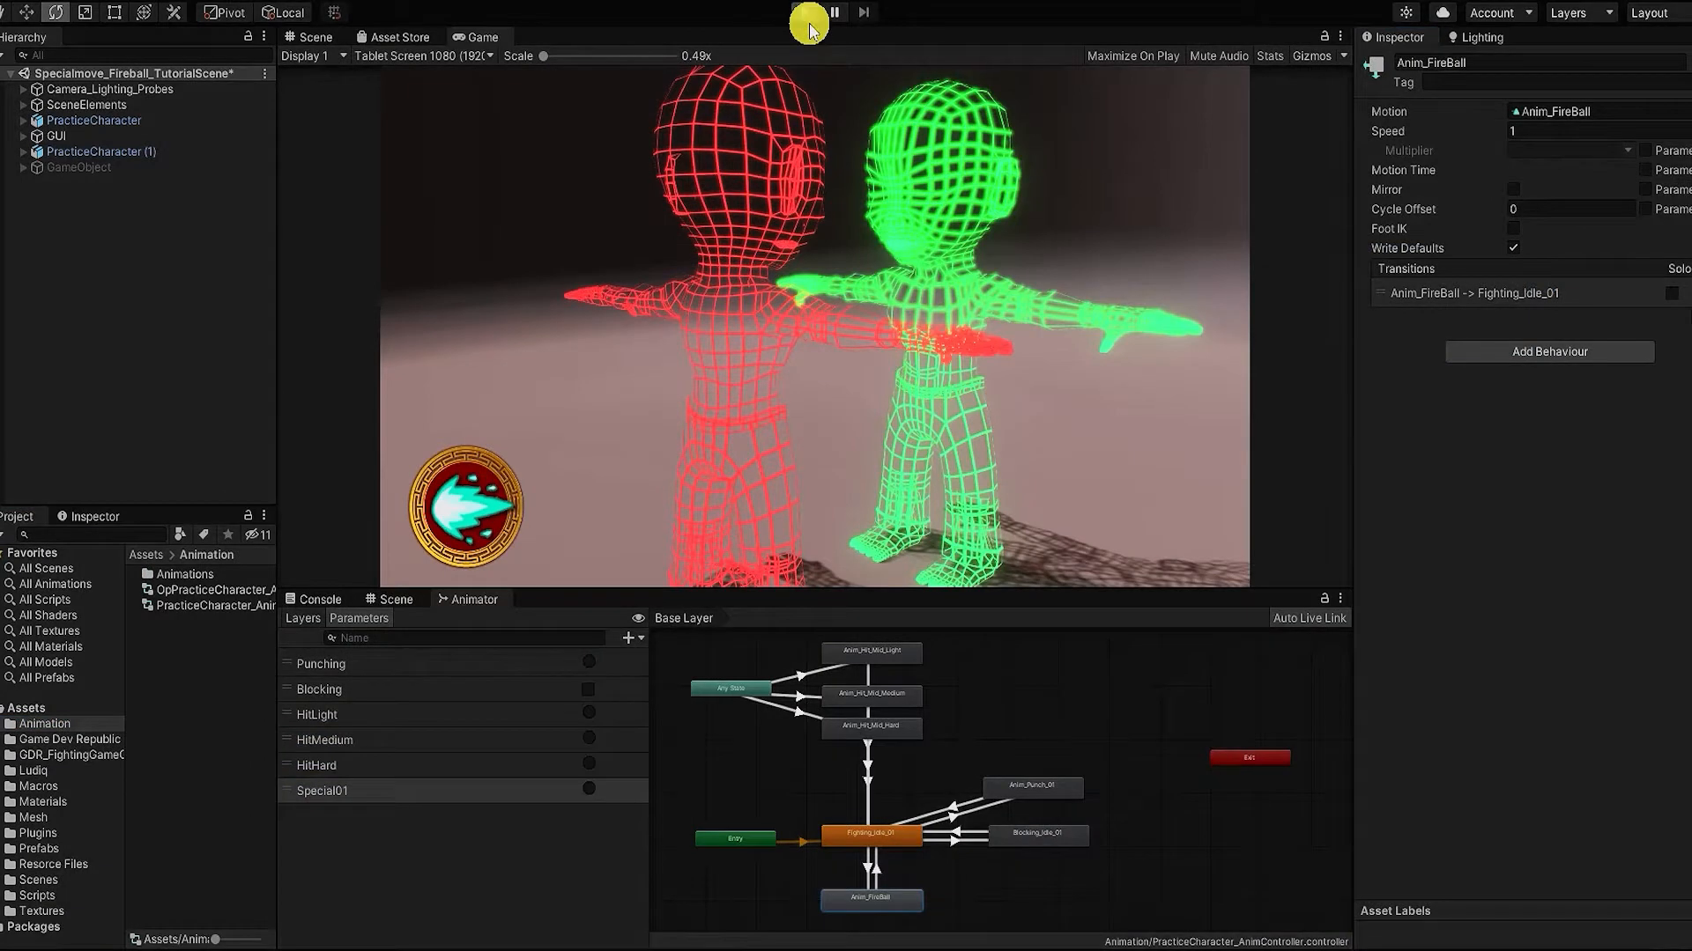
pyautogui.click(589, 789)
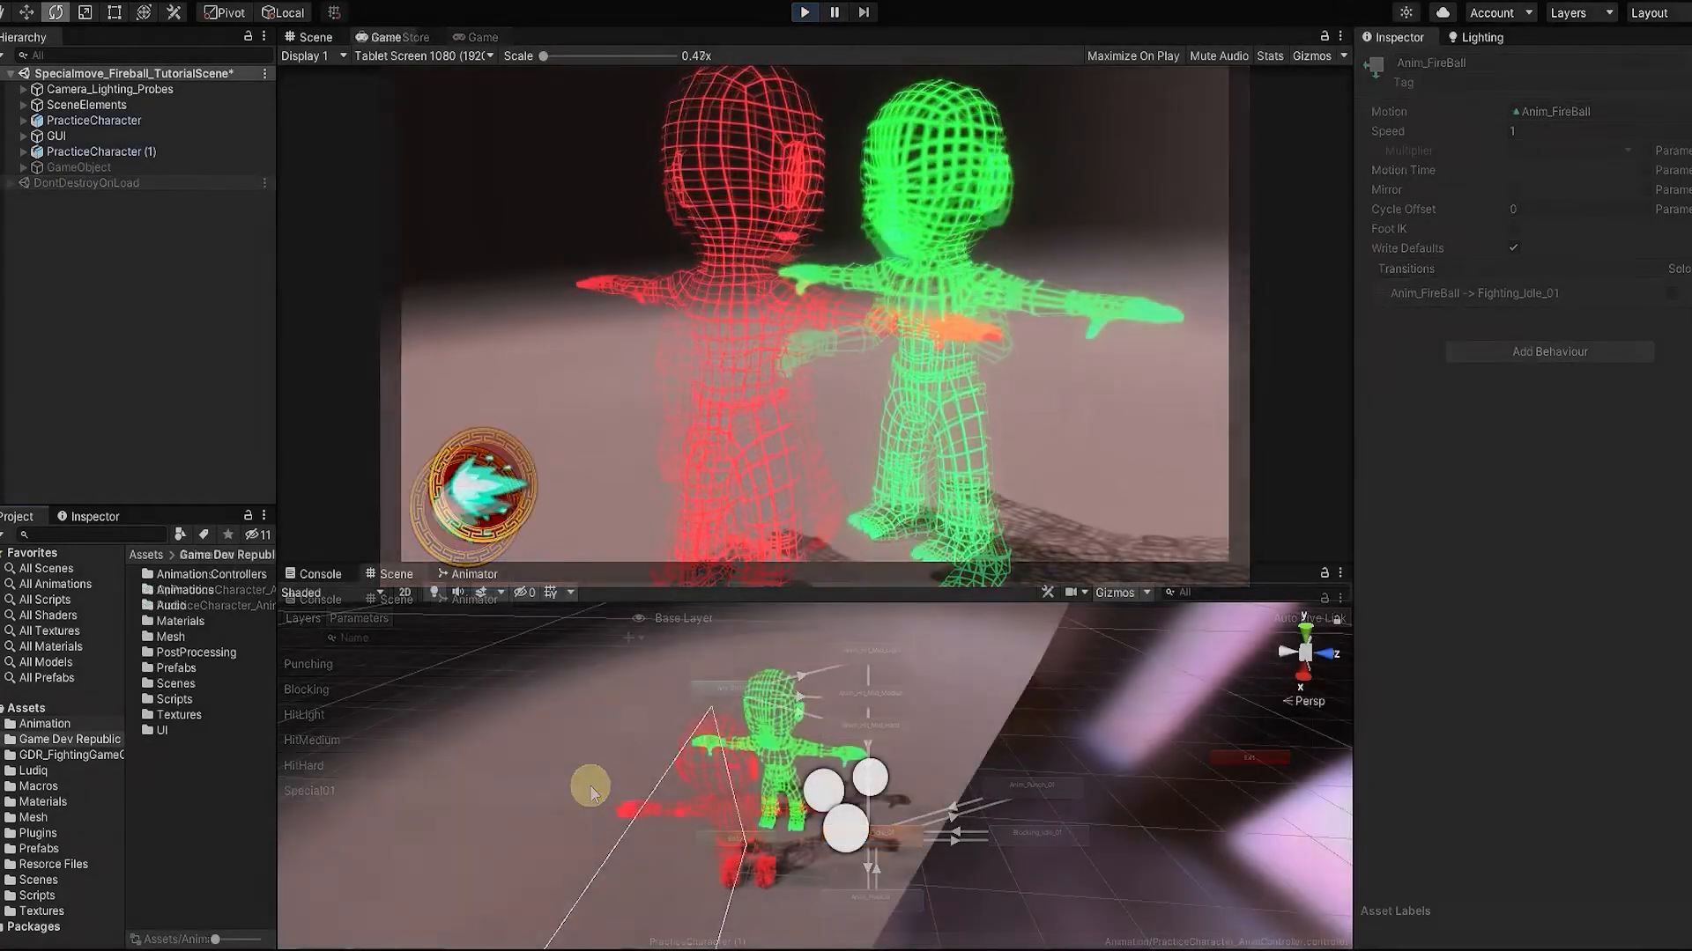
# Step: Extract the materials of the EnergyBall model in Mesh/FX into the Materials/FX folder
pyautogui.click(5, 817)
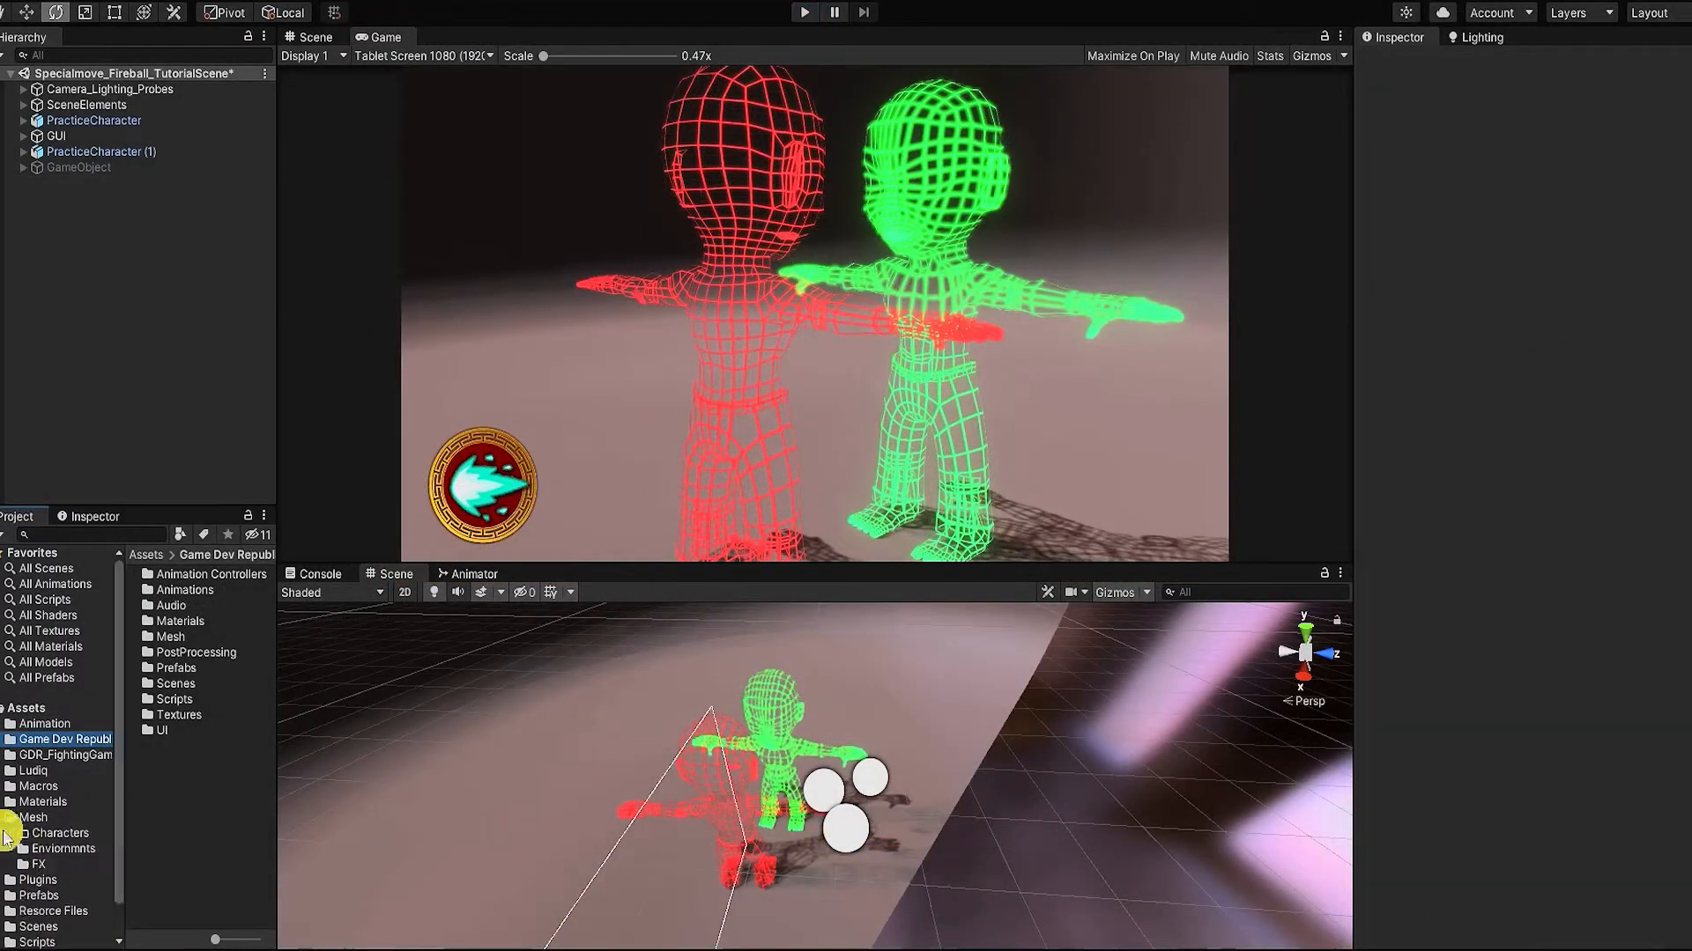
pyautogui.click(41, 866)
pyautogui.click(190, 577)
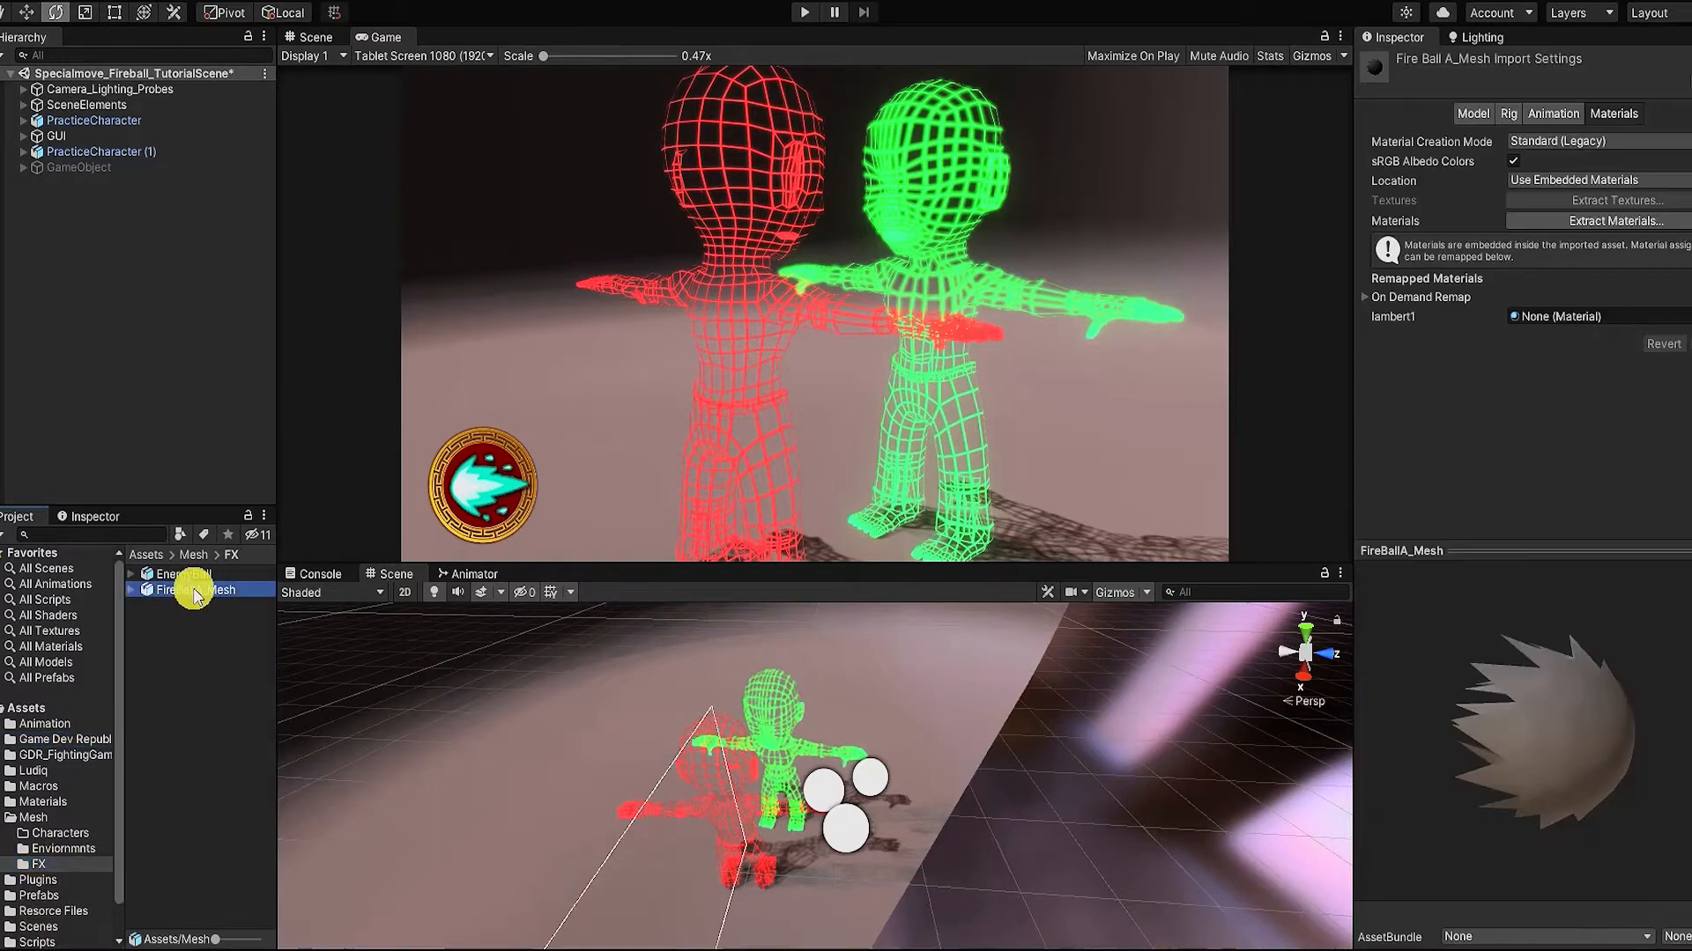
pyautogui.click(194, 590)
pyautogui.click(192, 575)
pyautogui.click(1612, 221)
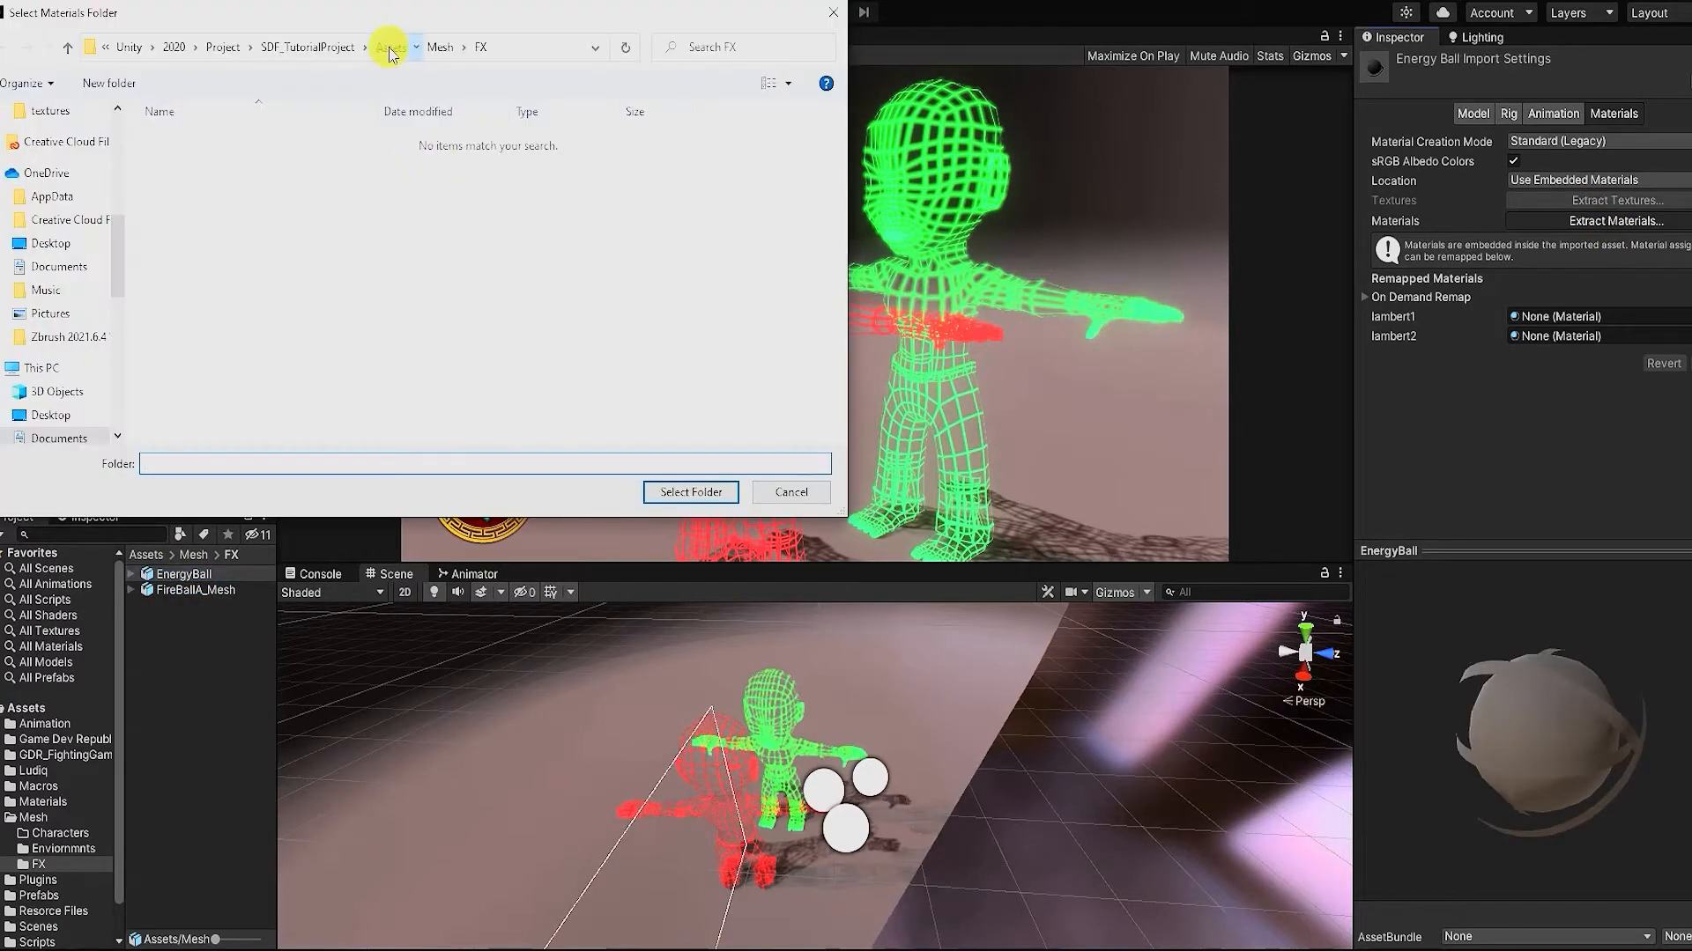
pyautogui.click(391, 51)
pyautogui.doubleClick(220, 251)
pyautogui.doubleClick(180, 166)
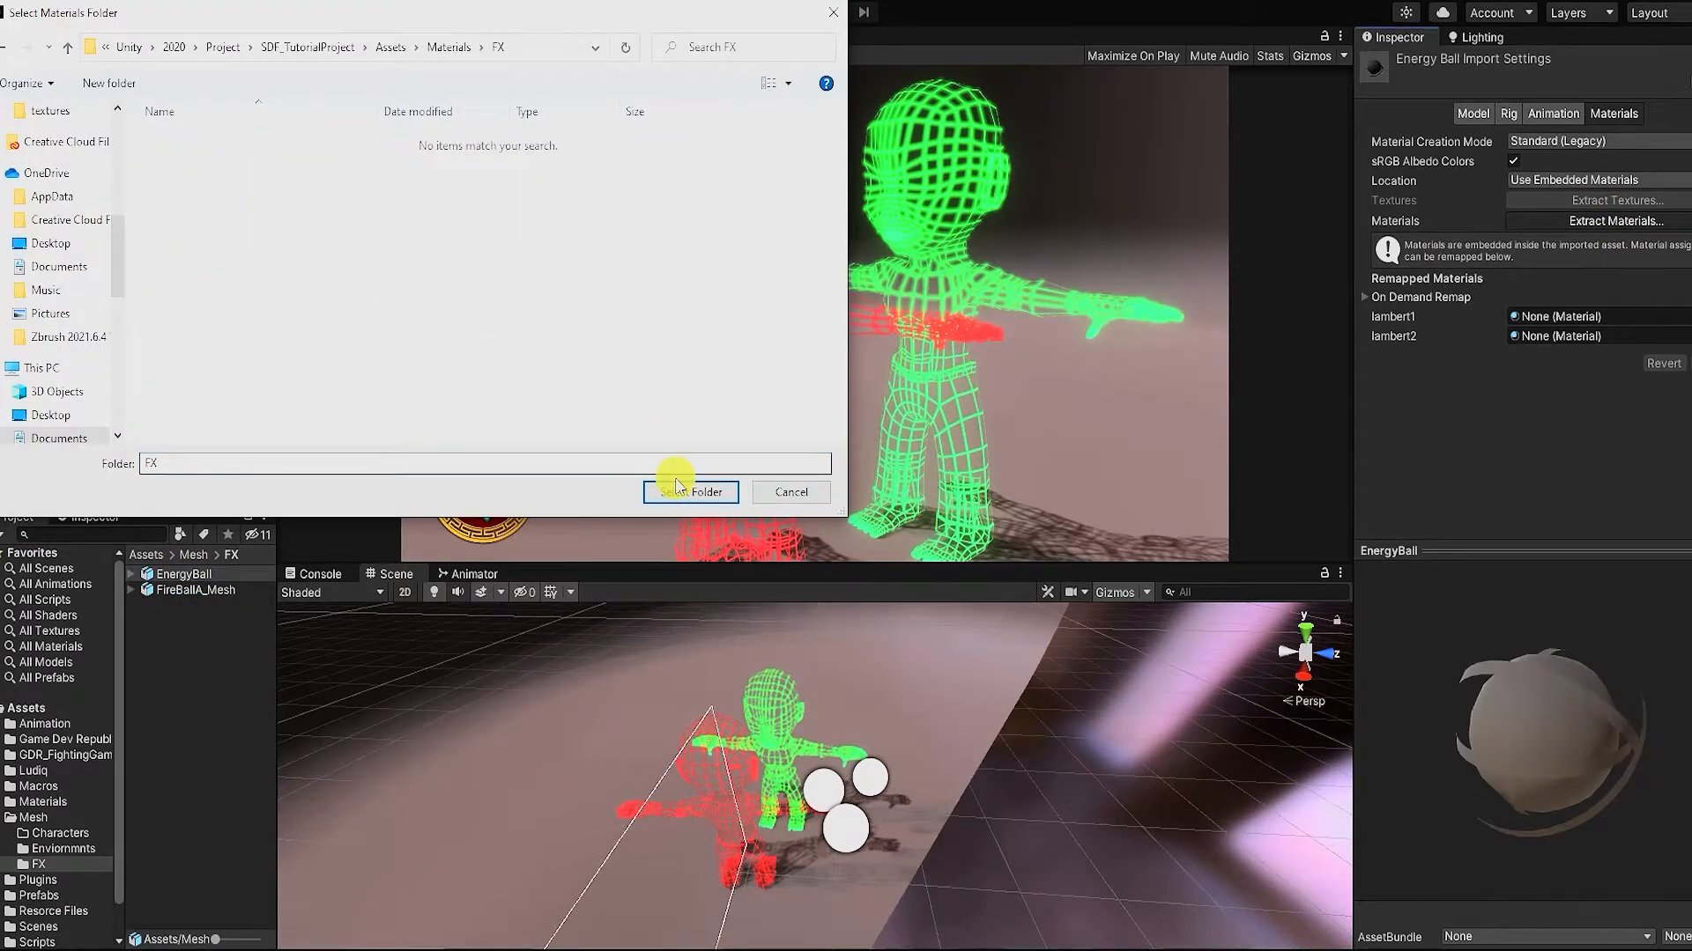
pyautogui.click(680, 490)
# Step: Extract the FireBallA_Mesh model's material into the Materials/FX folder
pyautogui.click(196, 589)
pyautogui.click(1619, 221)
pyautogui.click(388, 53)
pyautogui.doubleClick(234, 250)
pyautogui.click(714, 491)
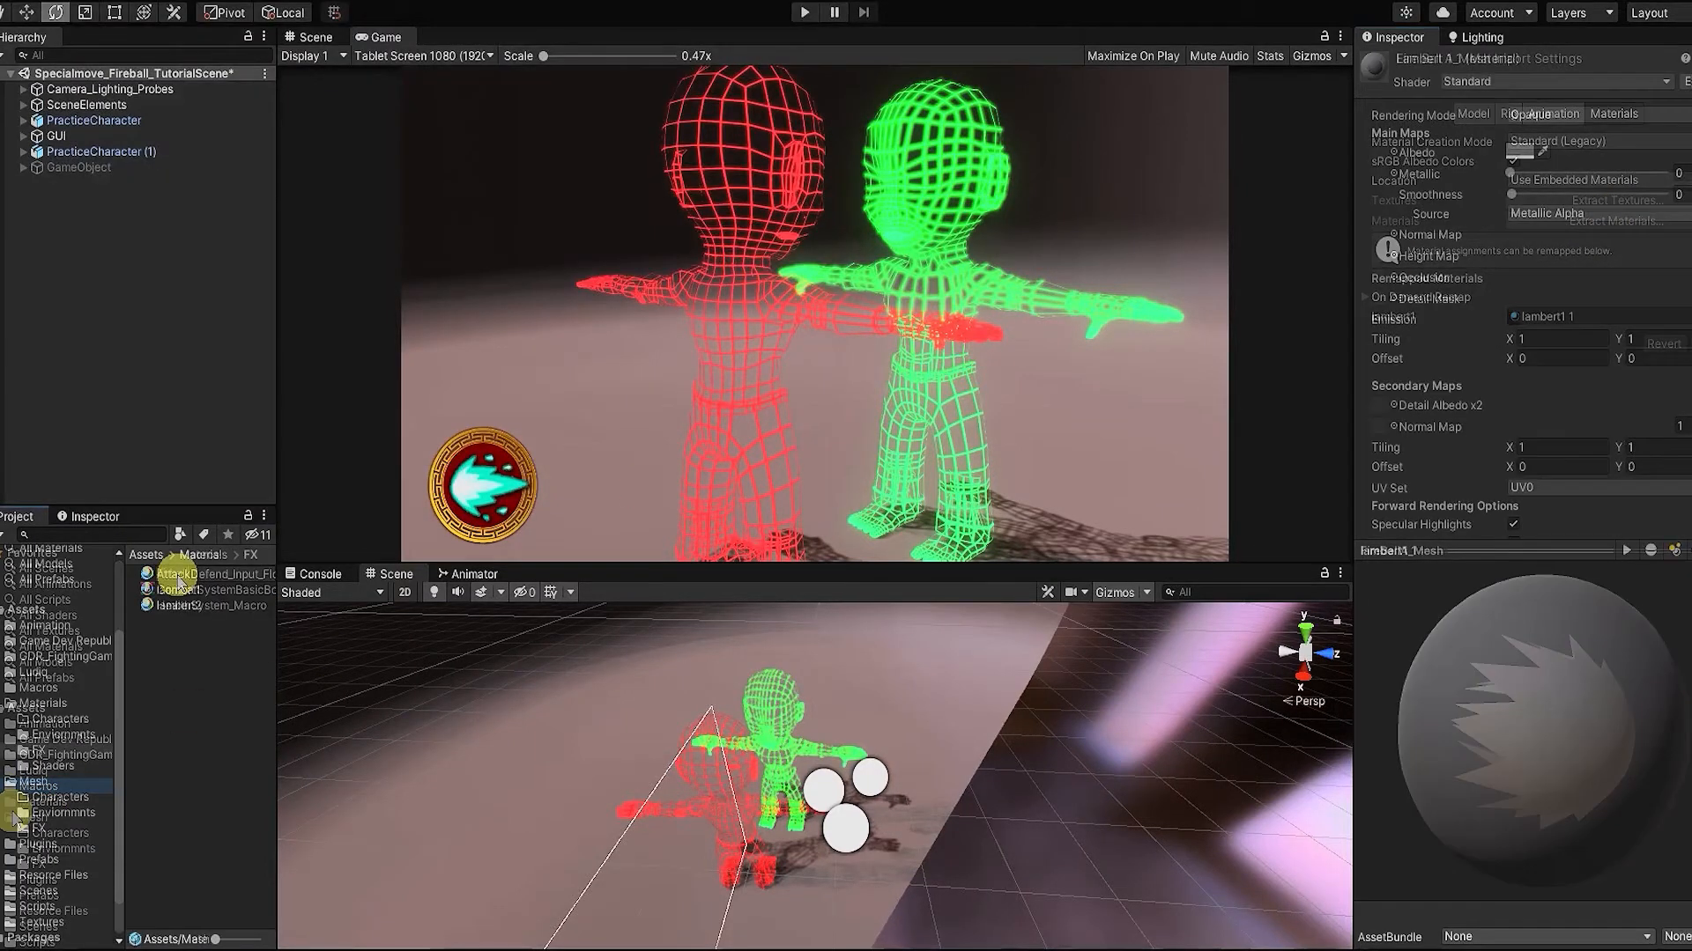
# Step: Rename the lambert1 1 material in Materials/FX as FirballProjrctile_MAT
pyautogui.write('tile_')
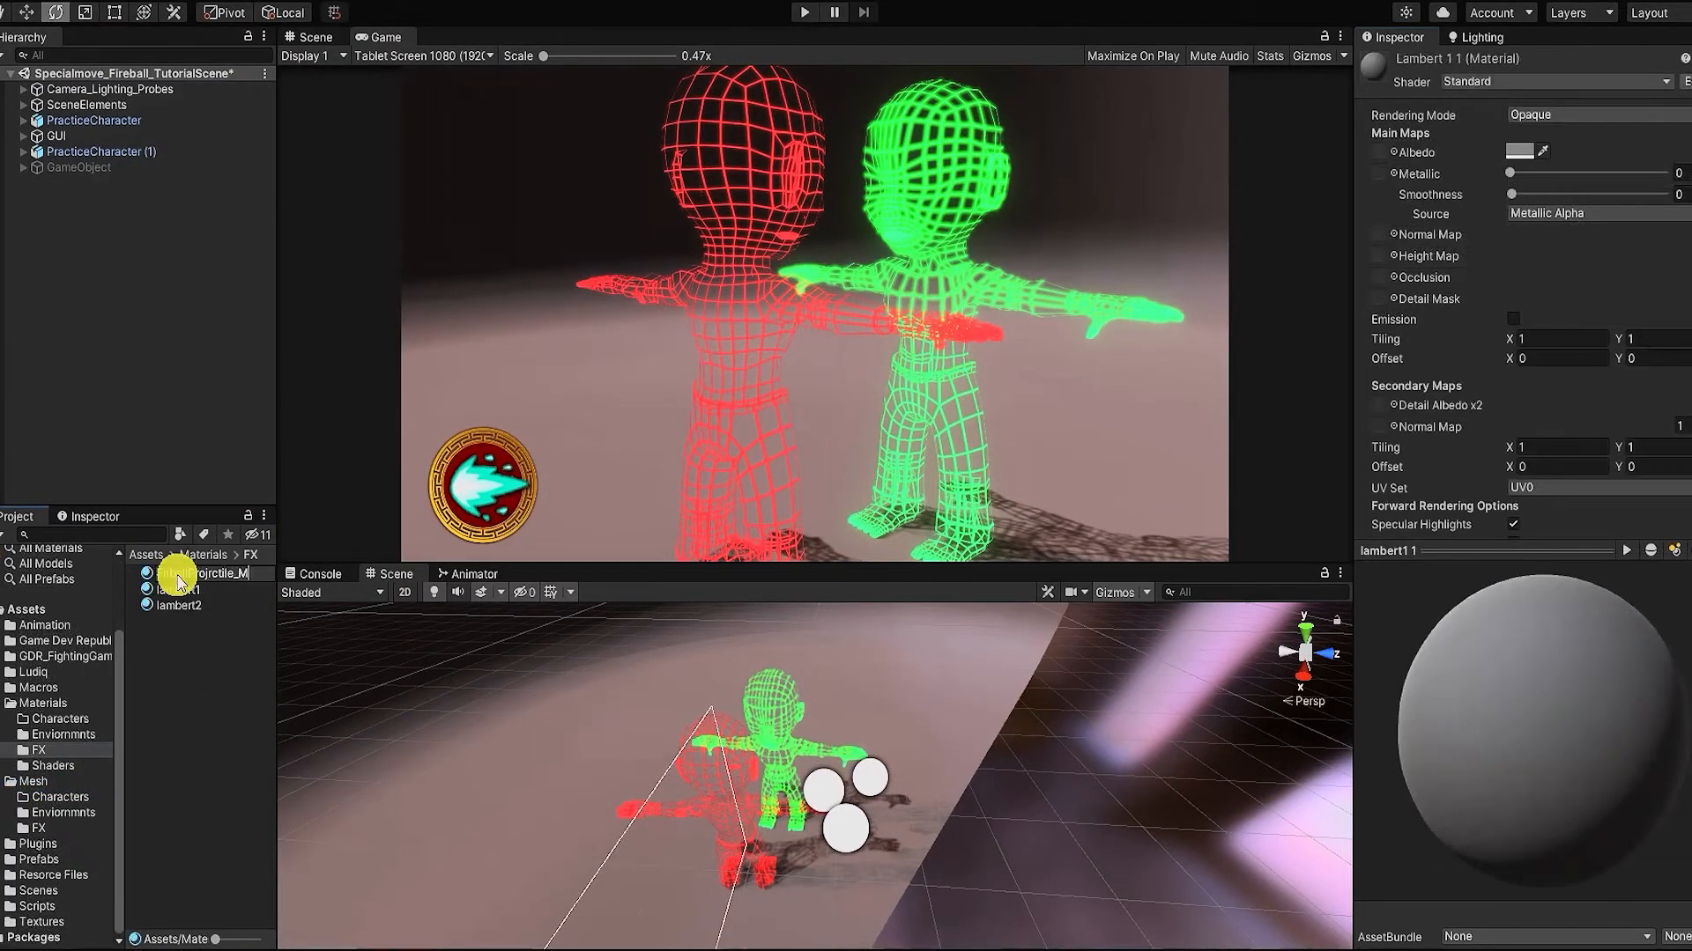
pyautogui.write('MAT')
pyautogui.press('Return')
# Step: Give the fireball material the Particles/Standard Unlit shader with Additive rendering mode and Overlay color mode
pyautogui.click(1503, 81)
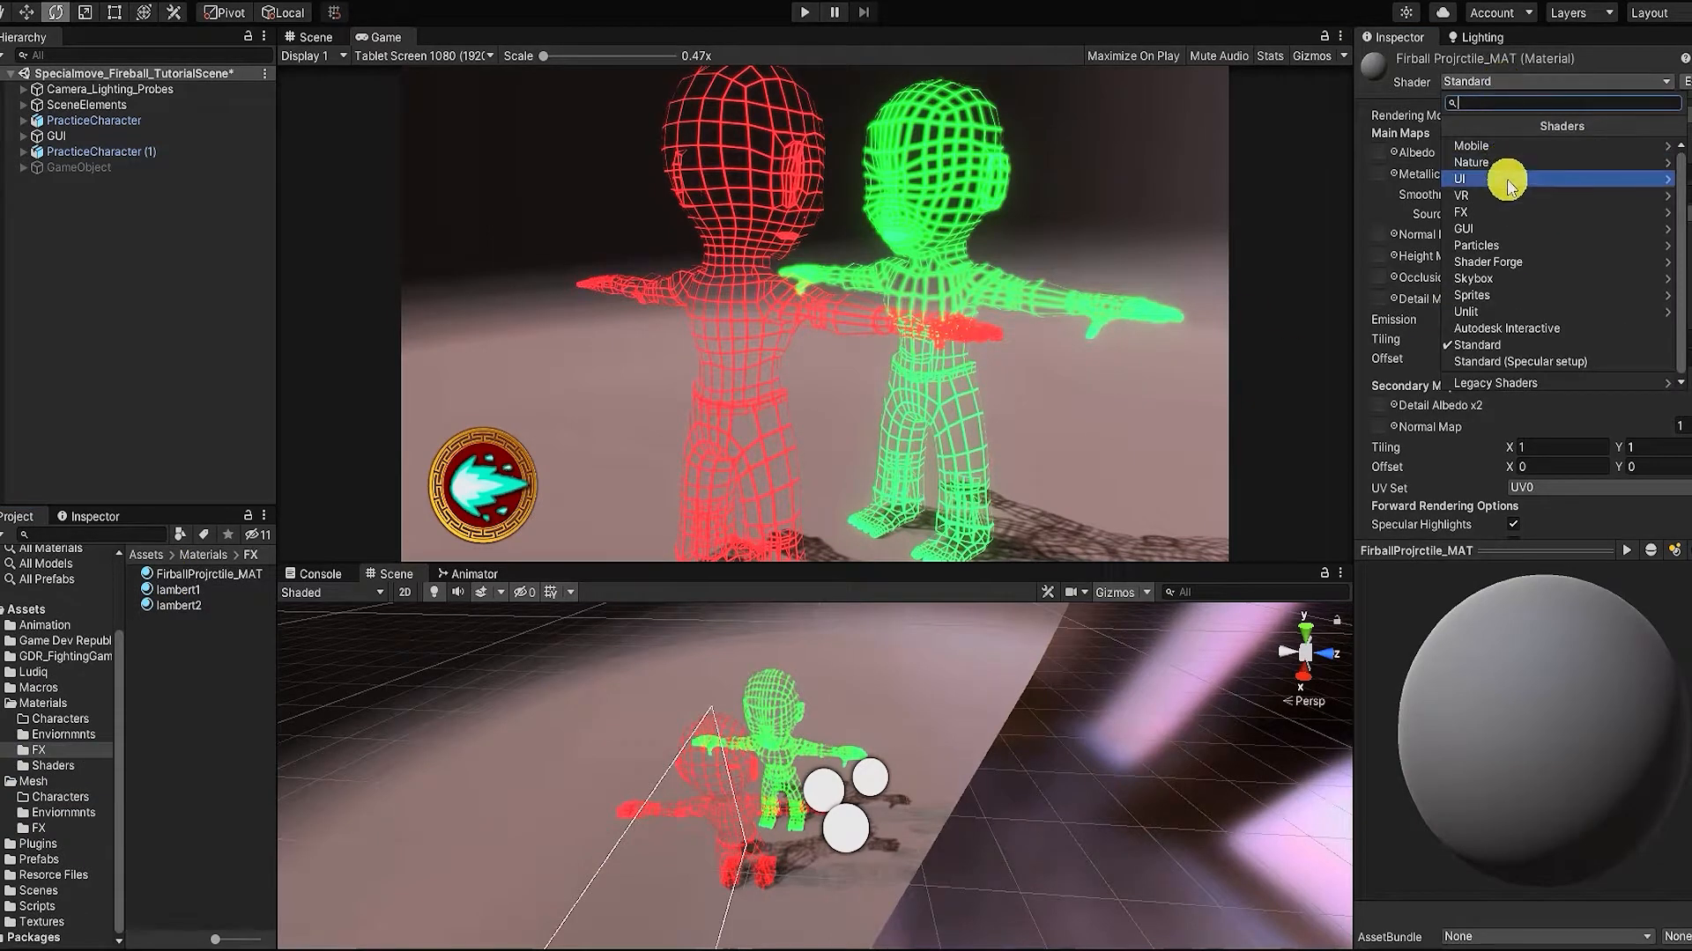
pyautogui.click(1493, 228)
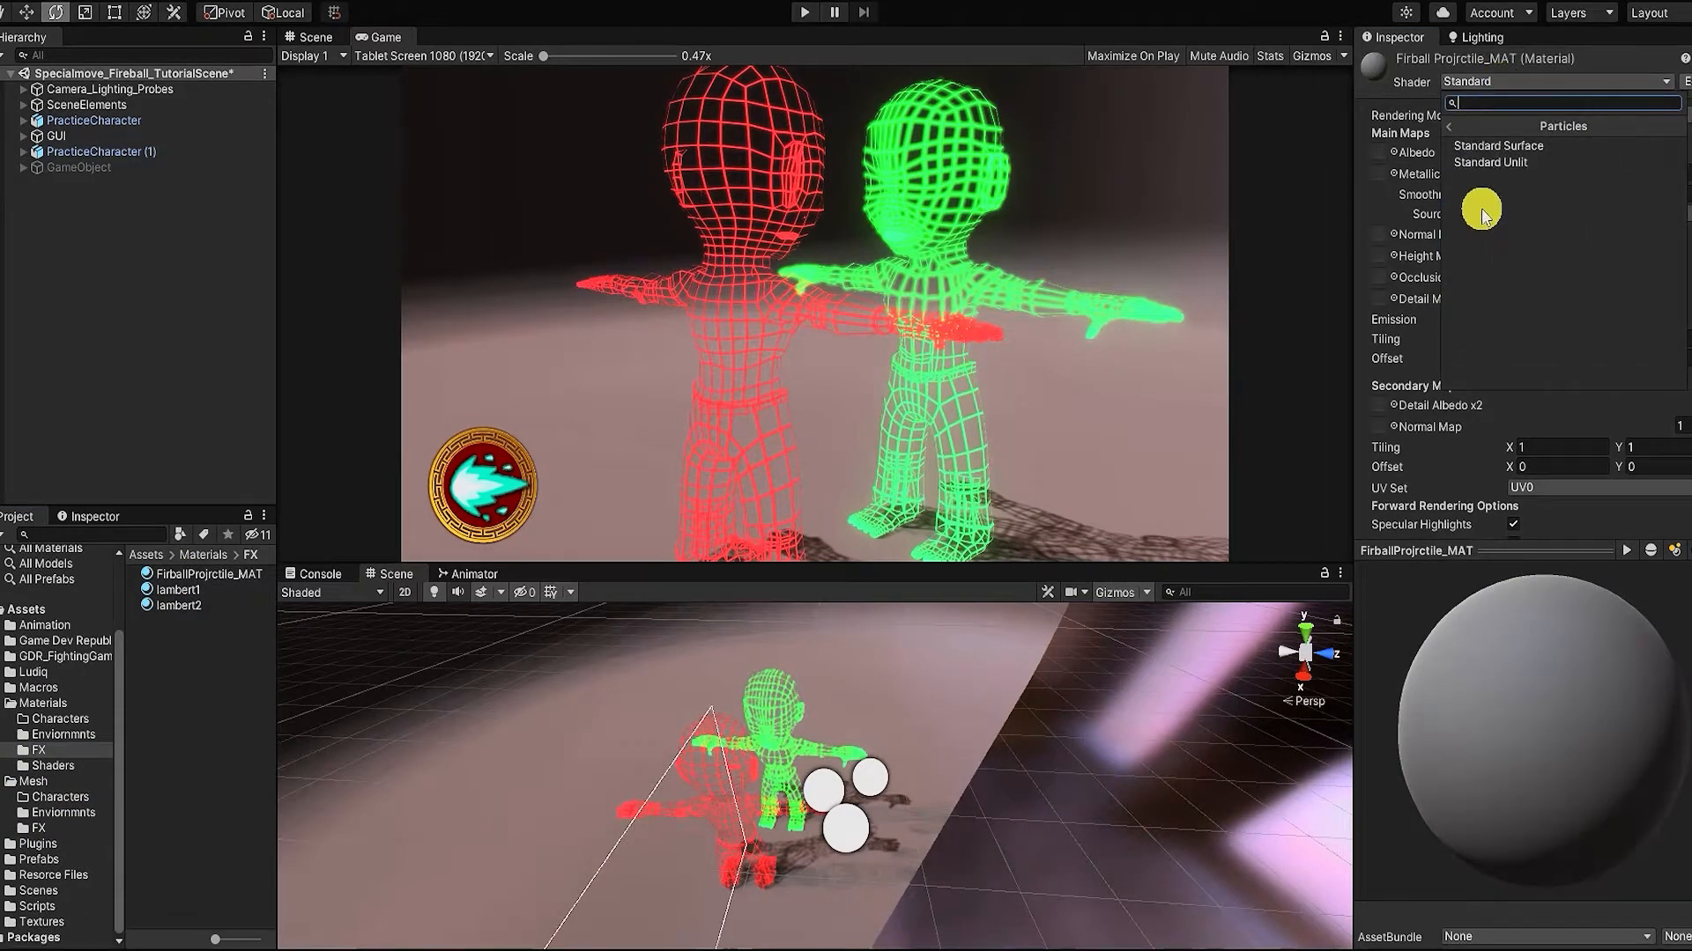
pyautogui.click(1511, 163)
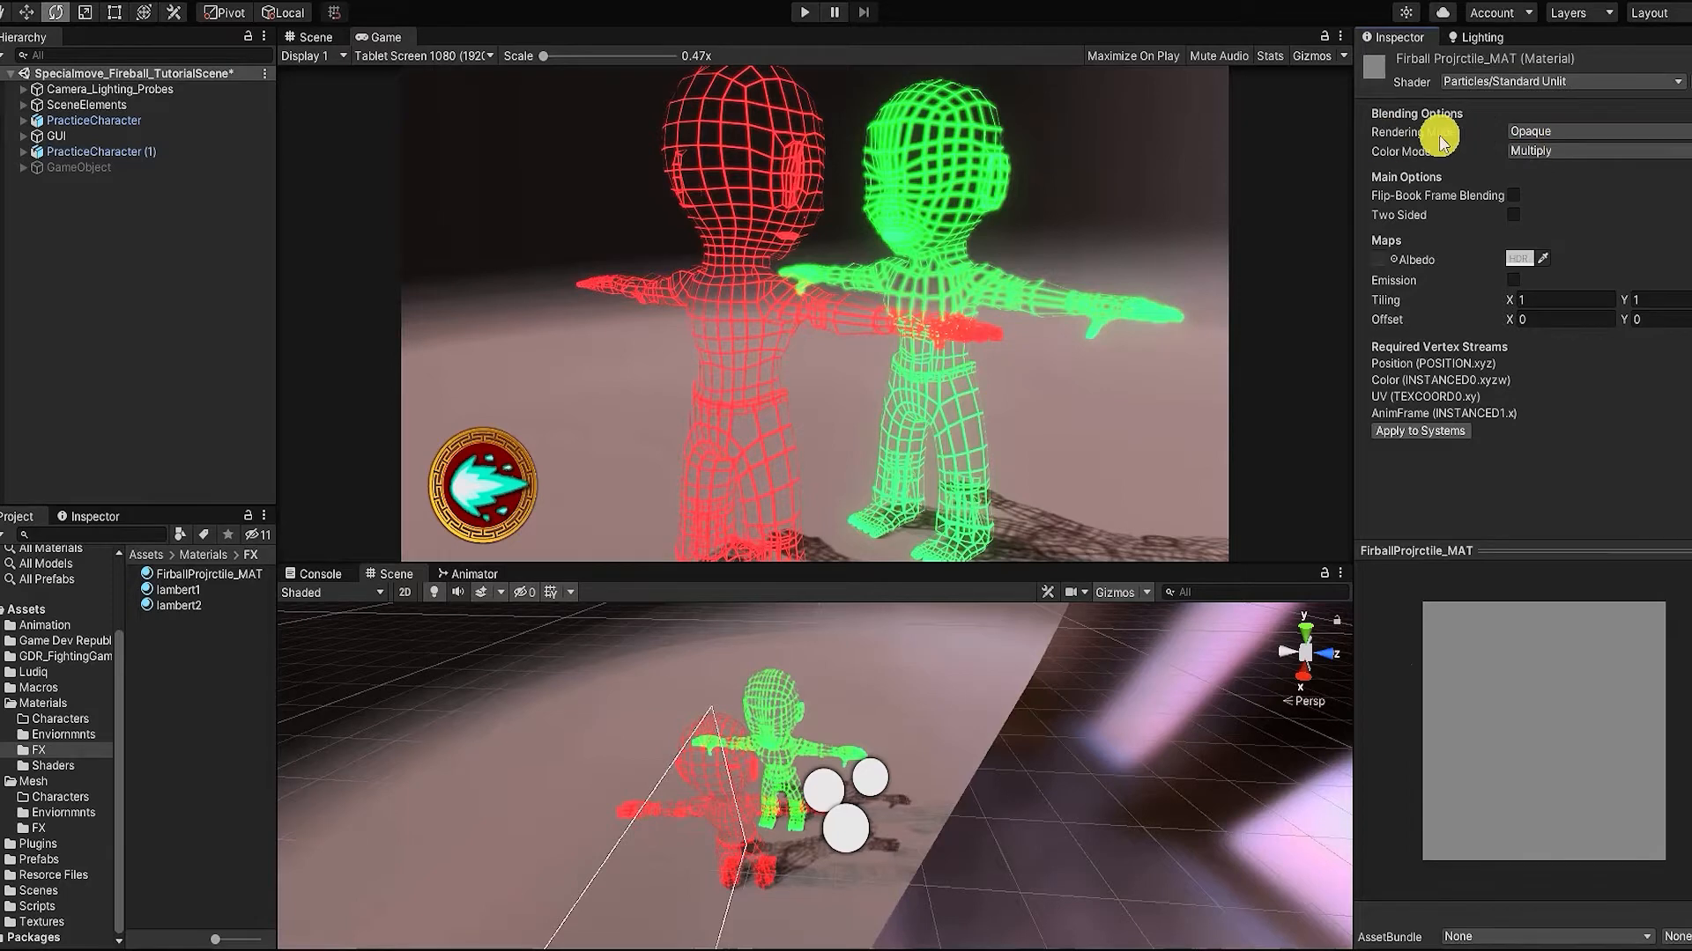
pyautogui.click(1583, 130)
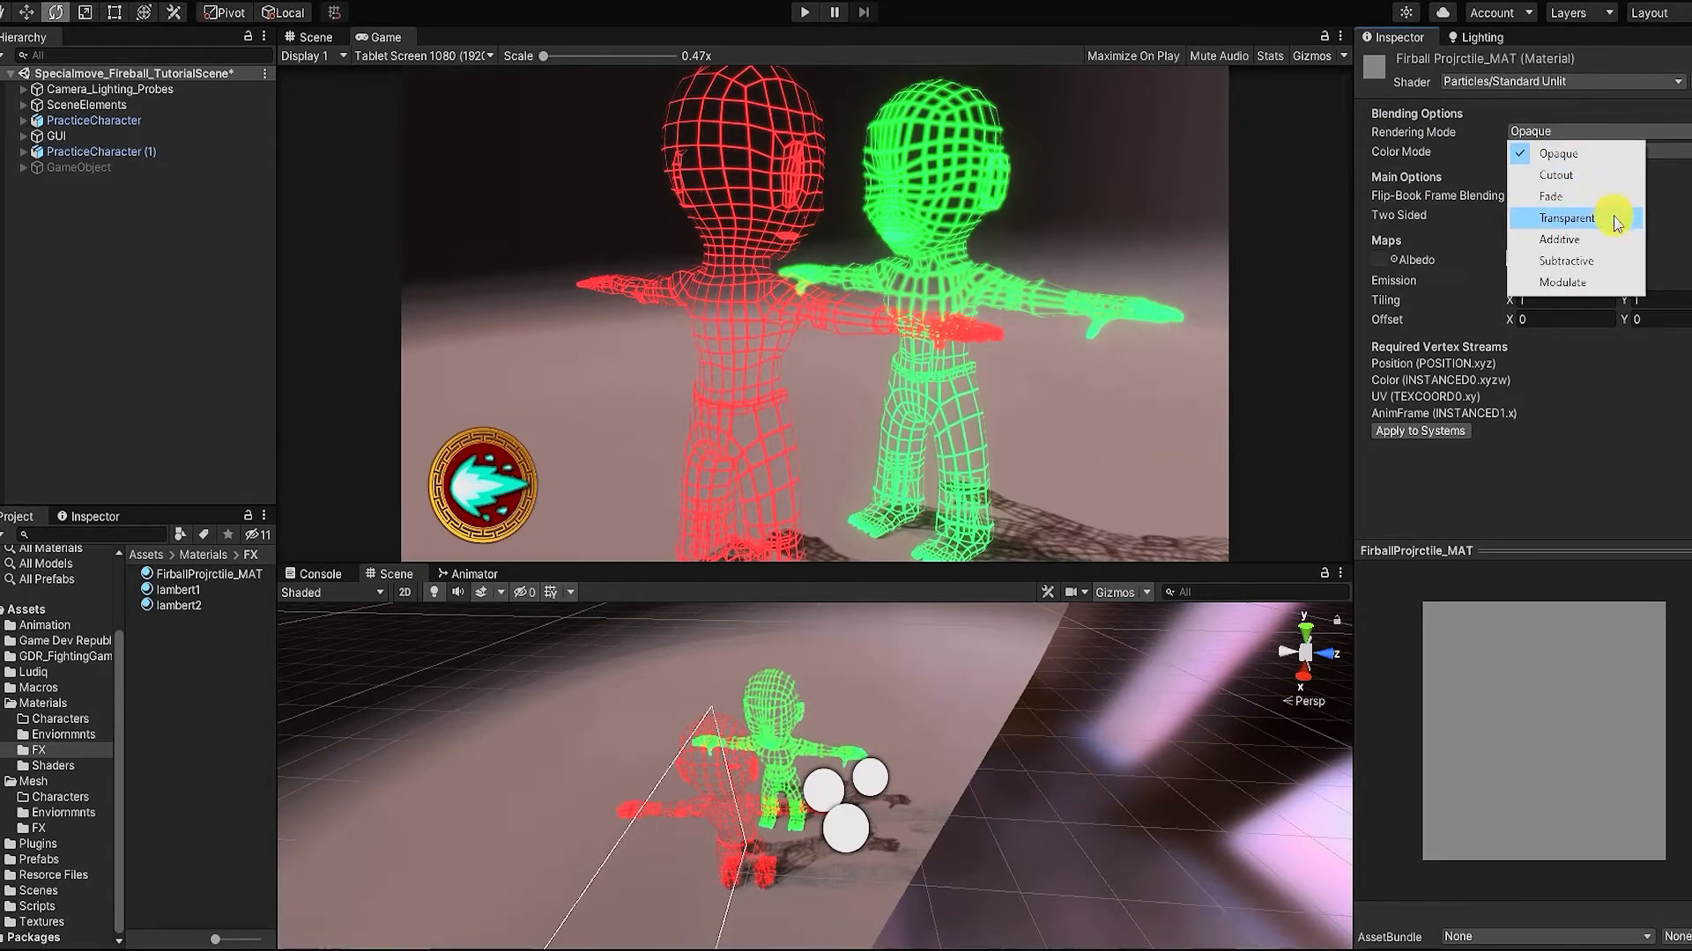
pyautogui.click(1613, 239)
pyautogui.click(1568, 153)
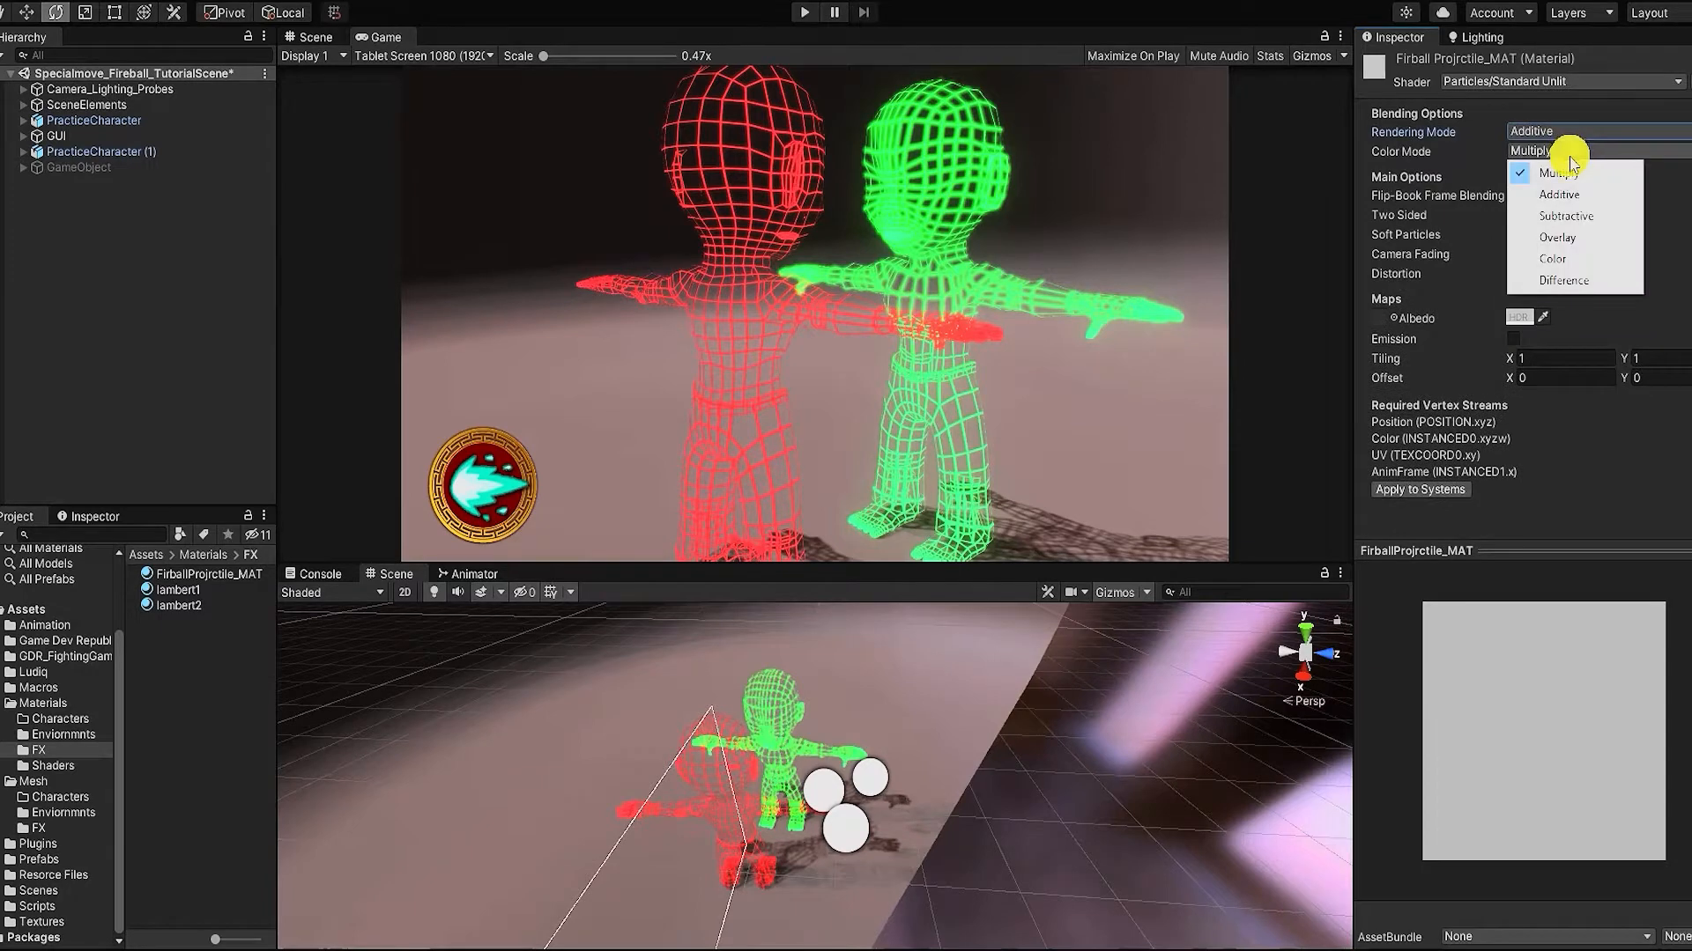
pyautogui.click(1557, 237)
# Step: Place the FireBallA_Mesh model from Mesh/FX in the scene in front of the practice characters
pyautogui.click(38, 828)
pyautogui.click(187, 590)
pyautogui.moveTo(187, 590); pyautogui.dragTo(736, 766)
pyautogui.press('w')
# Step: Set the fireball material's albedo to a semi-transparent light blue
pyautogui.click(47, 751)
pyautogui.click(172, 576)
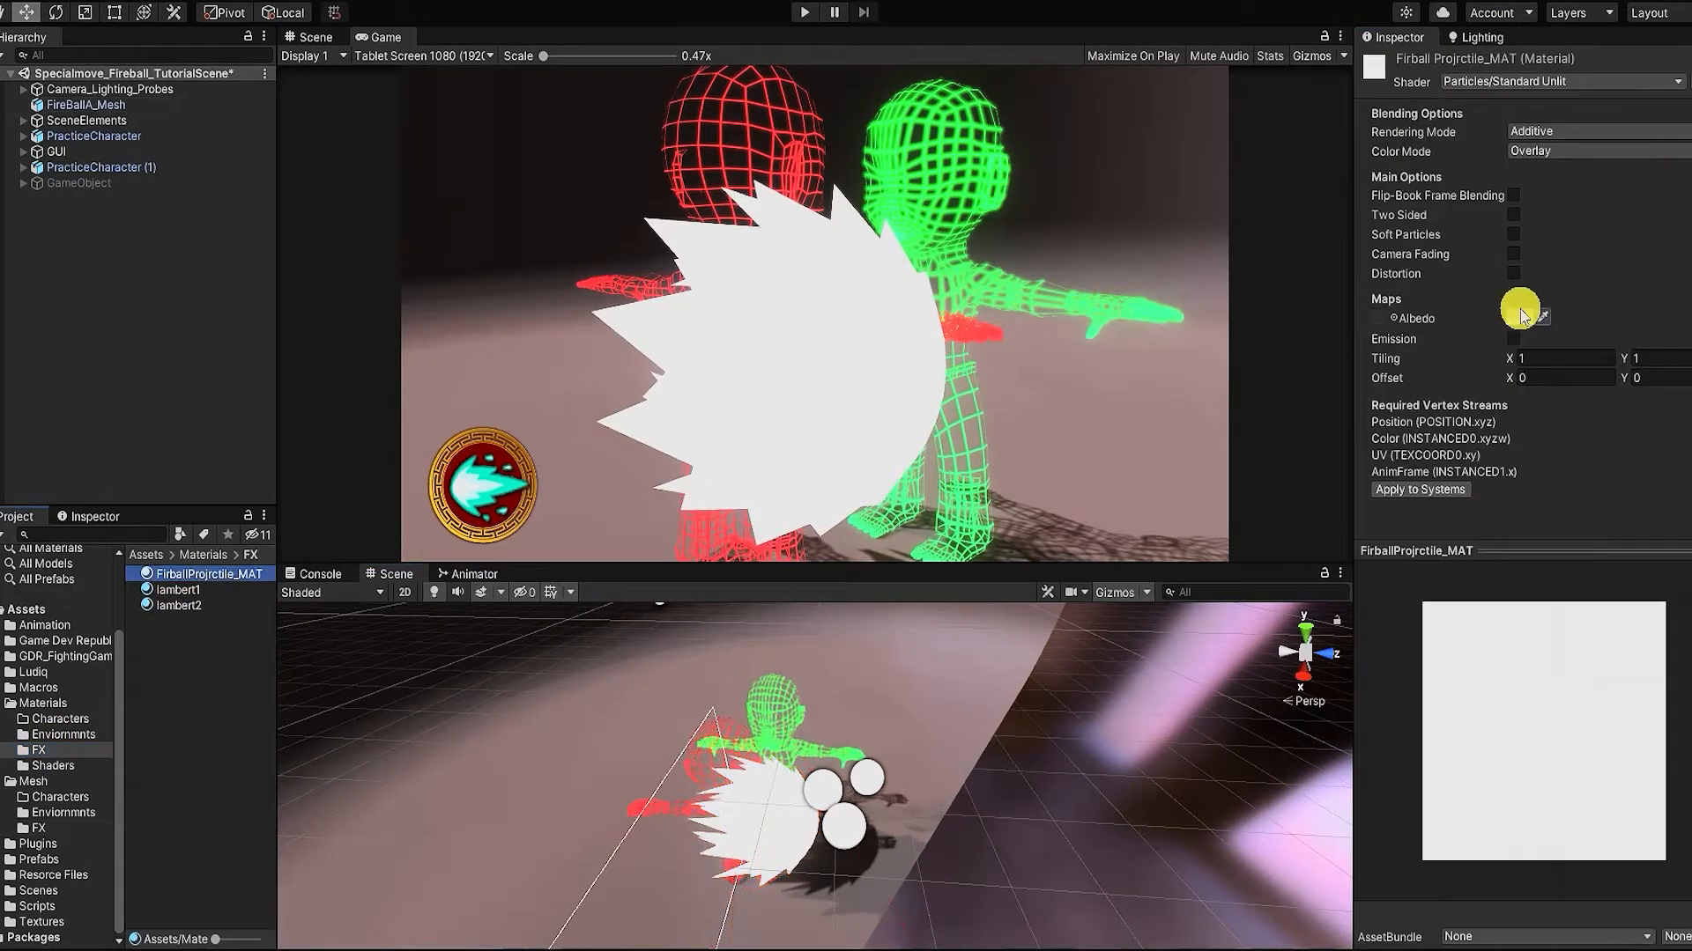
pyautogui.click(1525, 314)
pyautogui.click(1536, 487)
pyautogui.moveTo(1642, 460); pyautogui.dragTo(1637, 509)
pyautogui.moveTo(1651, 693); pyautogui.dragTo(1595, 693)
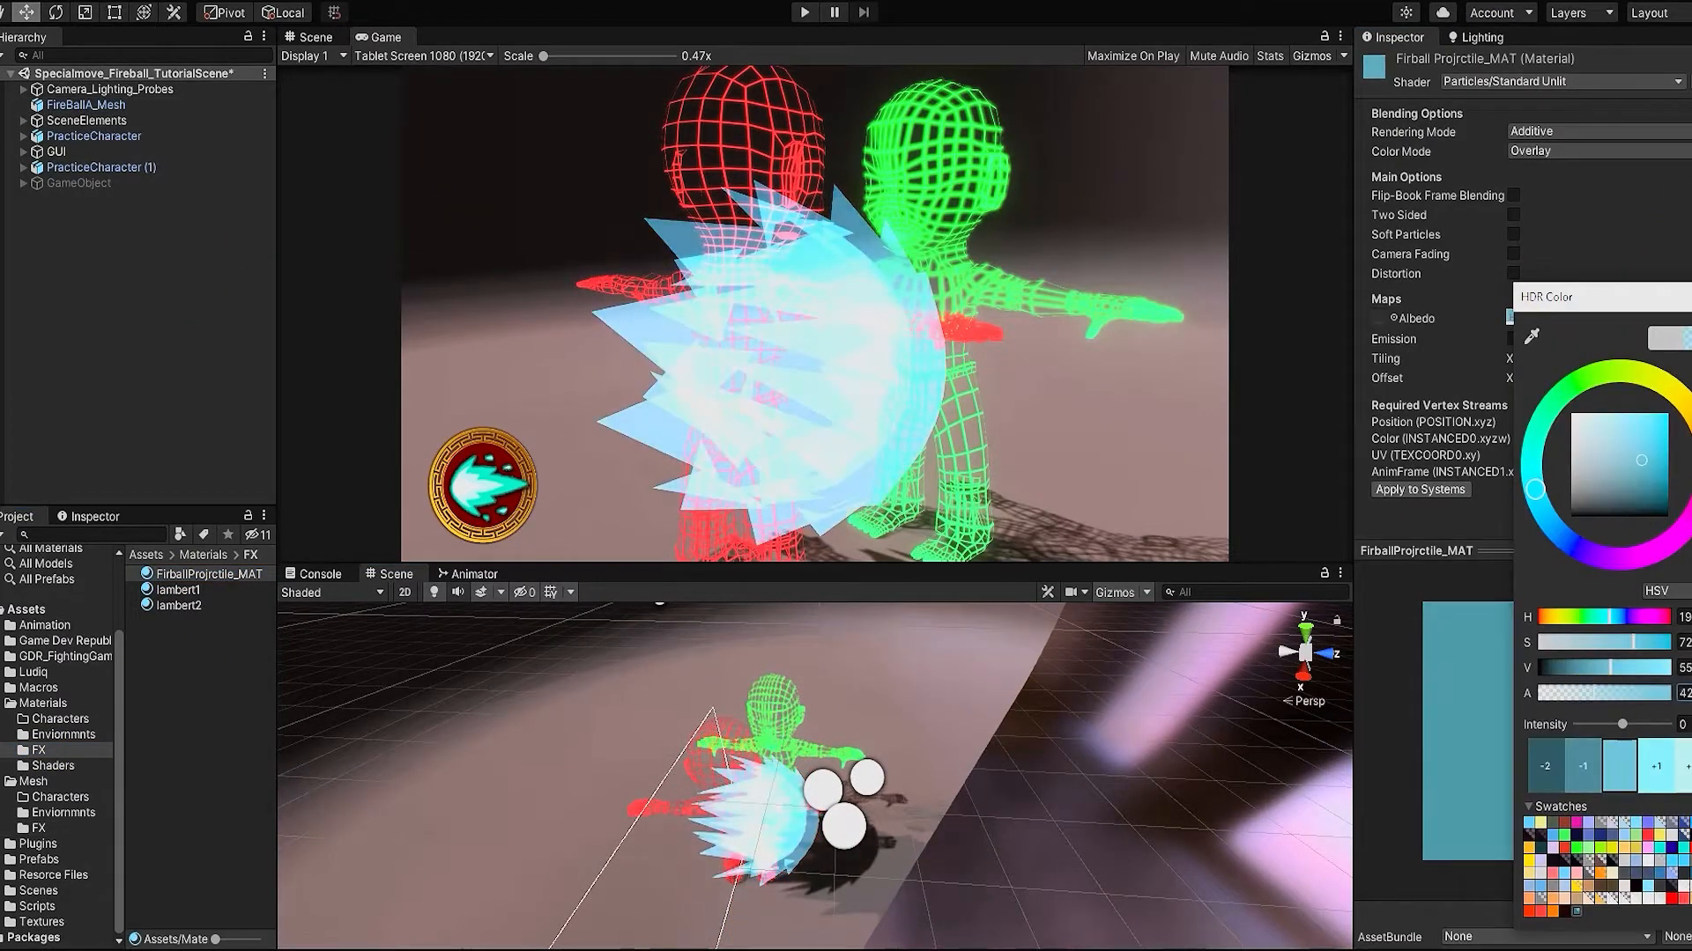
pyautogui.click(1689, 297)
pyautogui.click(1517, 314)
pyautogui.moveTo(1537, 506); pyautogui.dragTo(1544, 519)
pyautogui.click(1690, 297)
# Step: Enable emission on the fireball material and set its emission color to a saturated blue
pyautogui.click(1512, 339)
pyautogui.click(1518, 359)
pyautogui.click(1541, 522)
pyautogui.click(1611, 510)
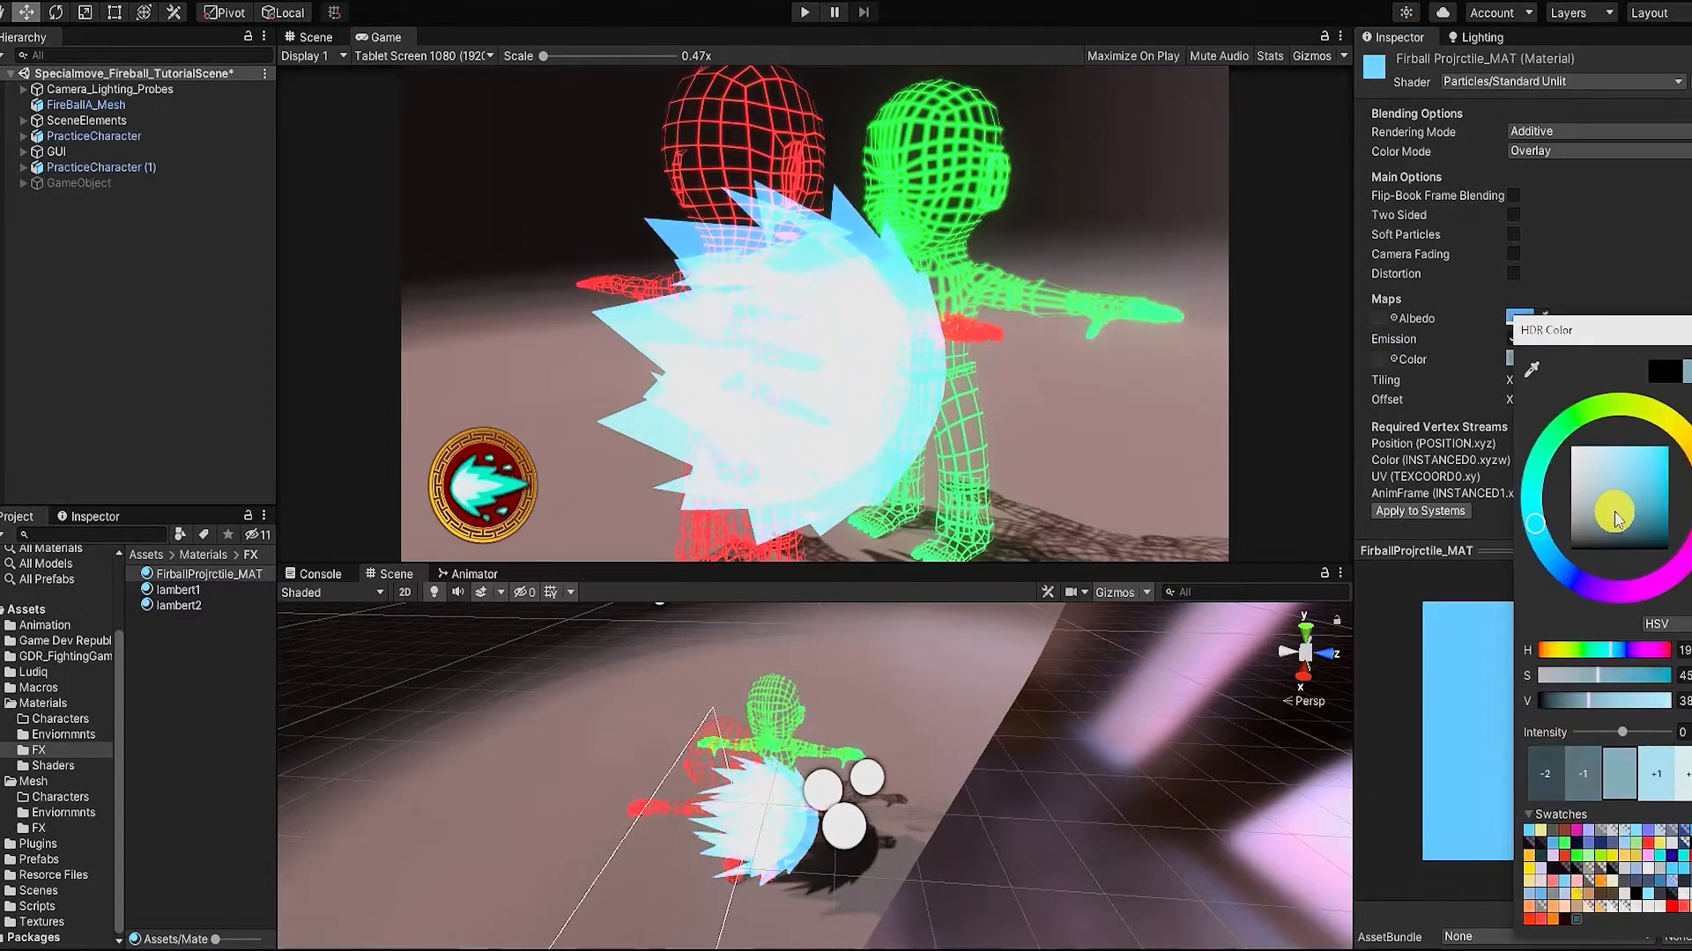
pyautogui.click(1566, 573)
pyautogui.click(1661, 508)
pyautogui.click(1593, 766)
pyautogui.click(1690, 330)
pyautogui.click(1518, 359)
pyautogui.click(1664, 795)
pyautogui.click(1664, 795)
pyautogui.click(1690, 349)
# Step: Enable Two Sided and Soft Particles on the fireball material, with near fade 0.89 and far fade 4.45
pyautogui.click(1512, 214)
pyautogui.click(1513, 214)
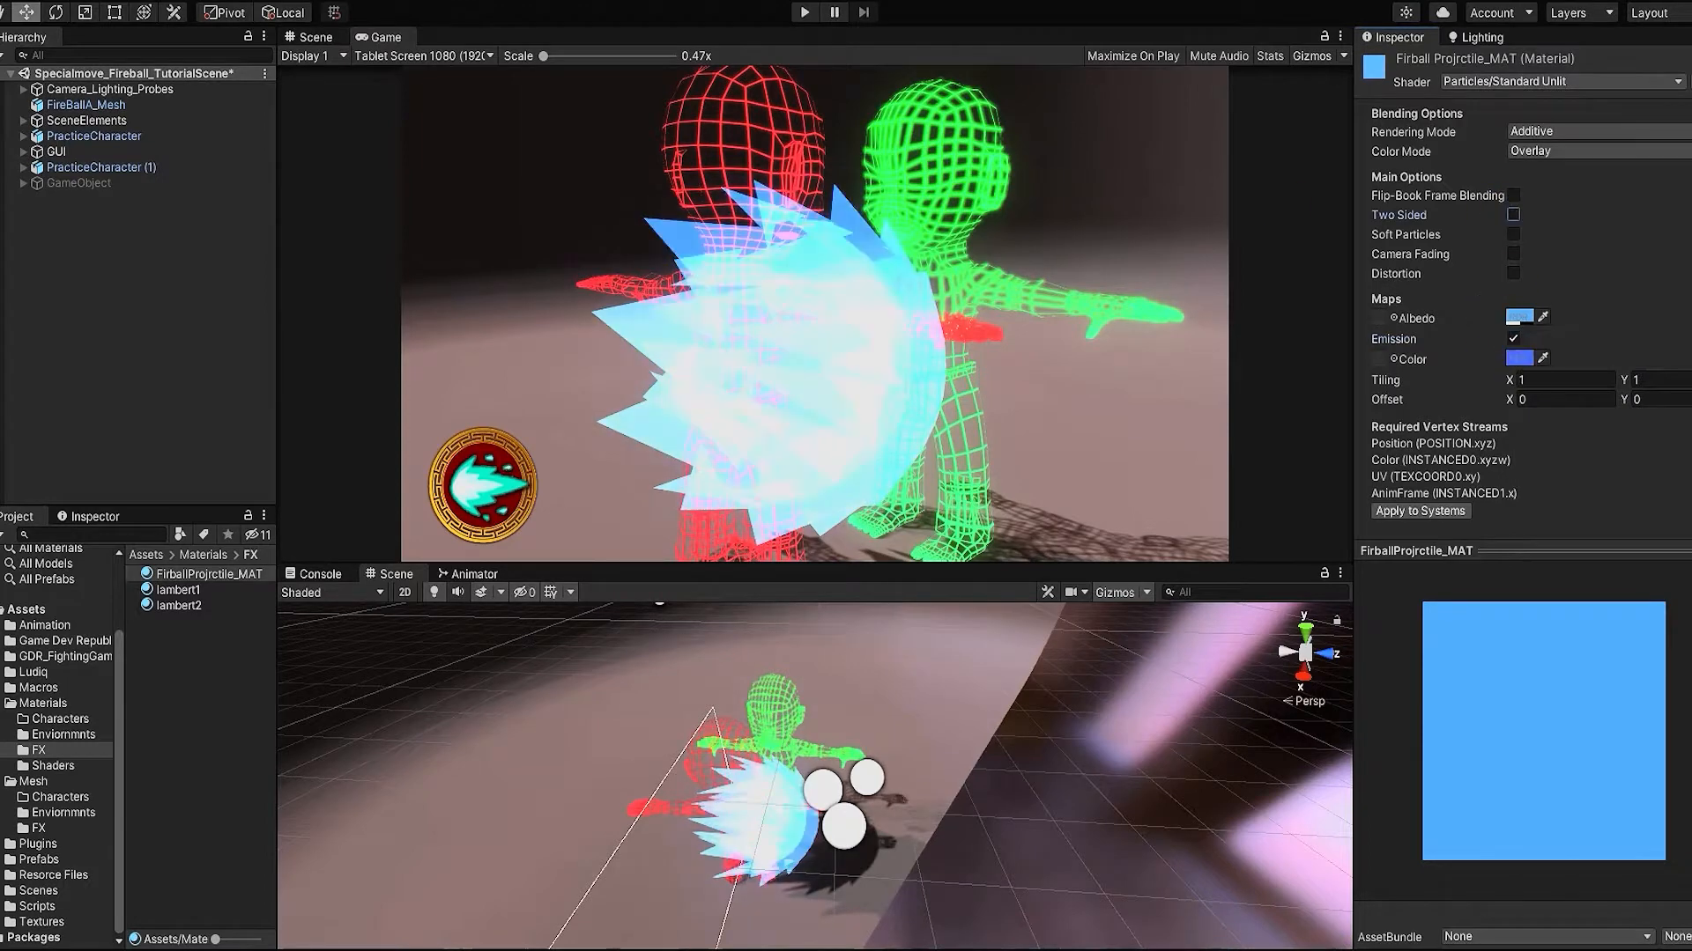
pyautogui.click(1512, 214)
pyautogui.click(1513, 235)
pyautogui.moveTo(1452, 278); pyautogui.dragTo(1564, 278)
pyautogui.scroll(5, 955, 736)
pyautogui.moveTo(1448, 257); pyautogui.dragTo(1511, 280)
# Step: Change the fireball material's emission color to a deeper blue swatch and fine-tune its albedo color
pyautogui.click(1519, 399)
pyautogui.click(1577, 803)
pyautogui.click(1577, 804)
pyautogui.click(1421, 406)
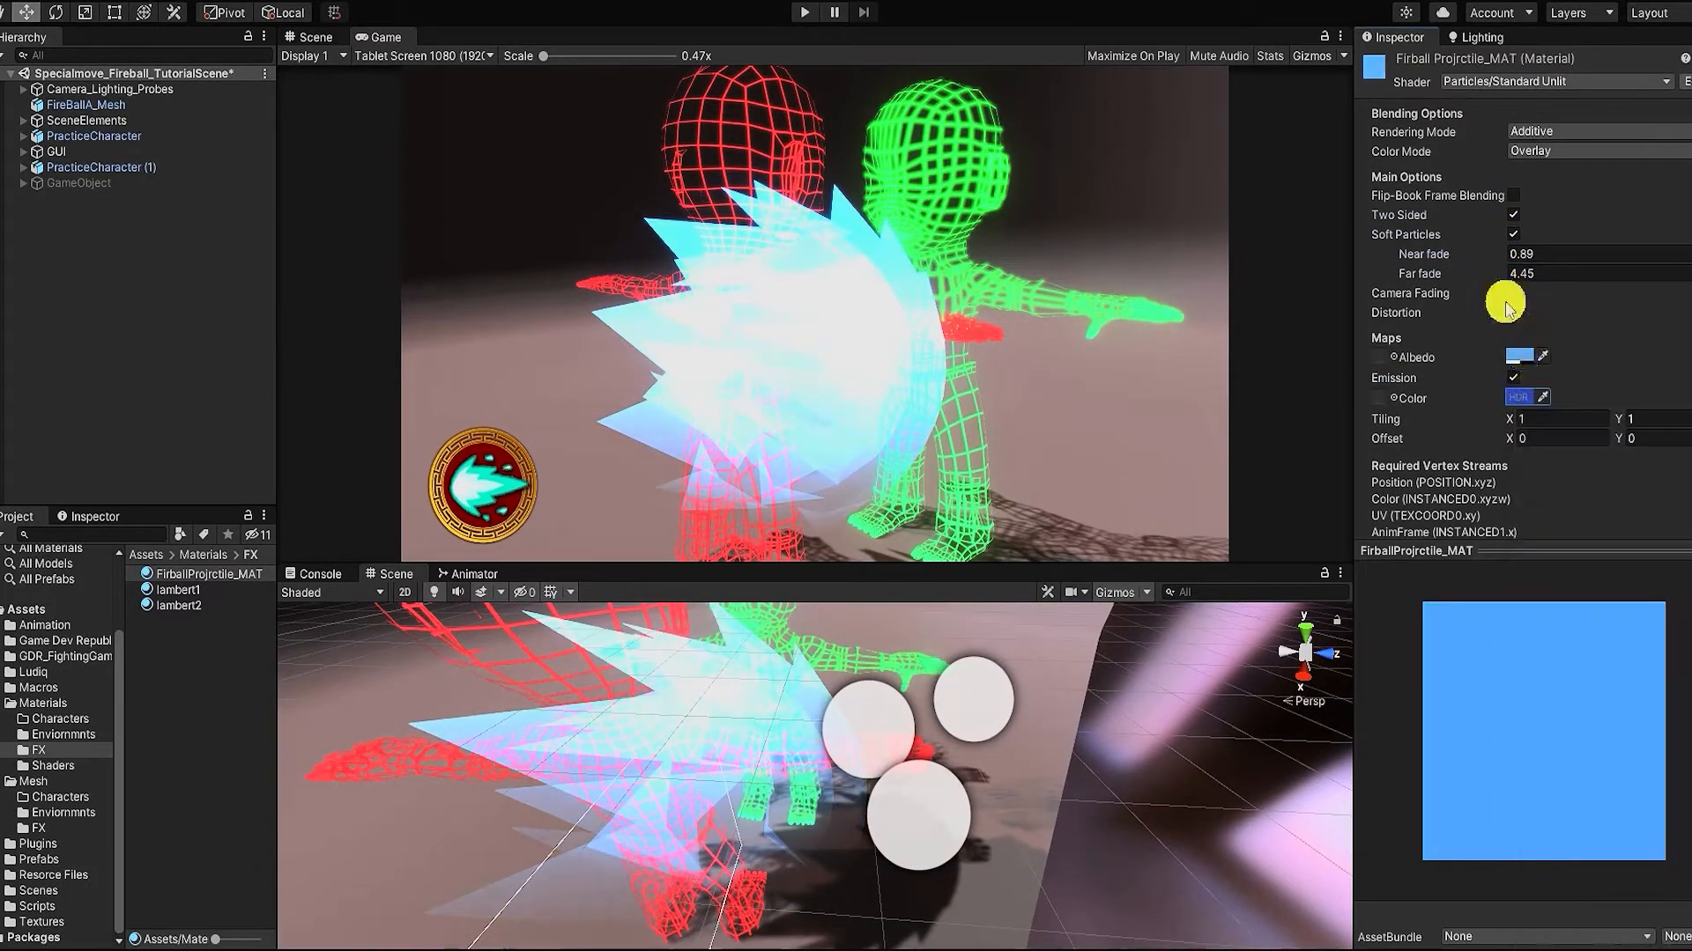
pyautogui.click(1518, 356)
pyautogui.click(1604, 736)
pyautogui.moveTo(1631, 710); pyautogui.dragTo(1650, 708)
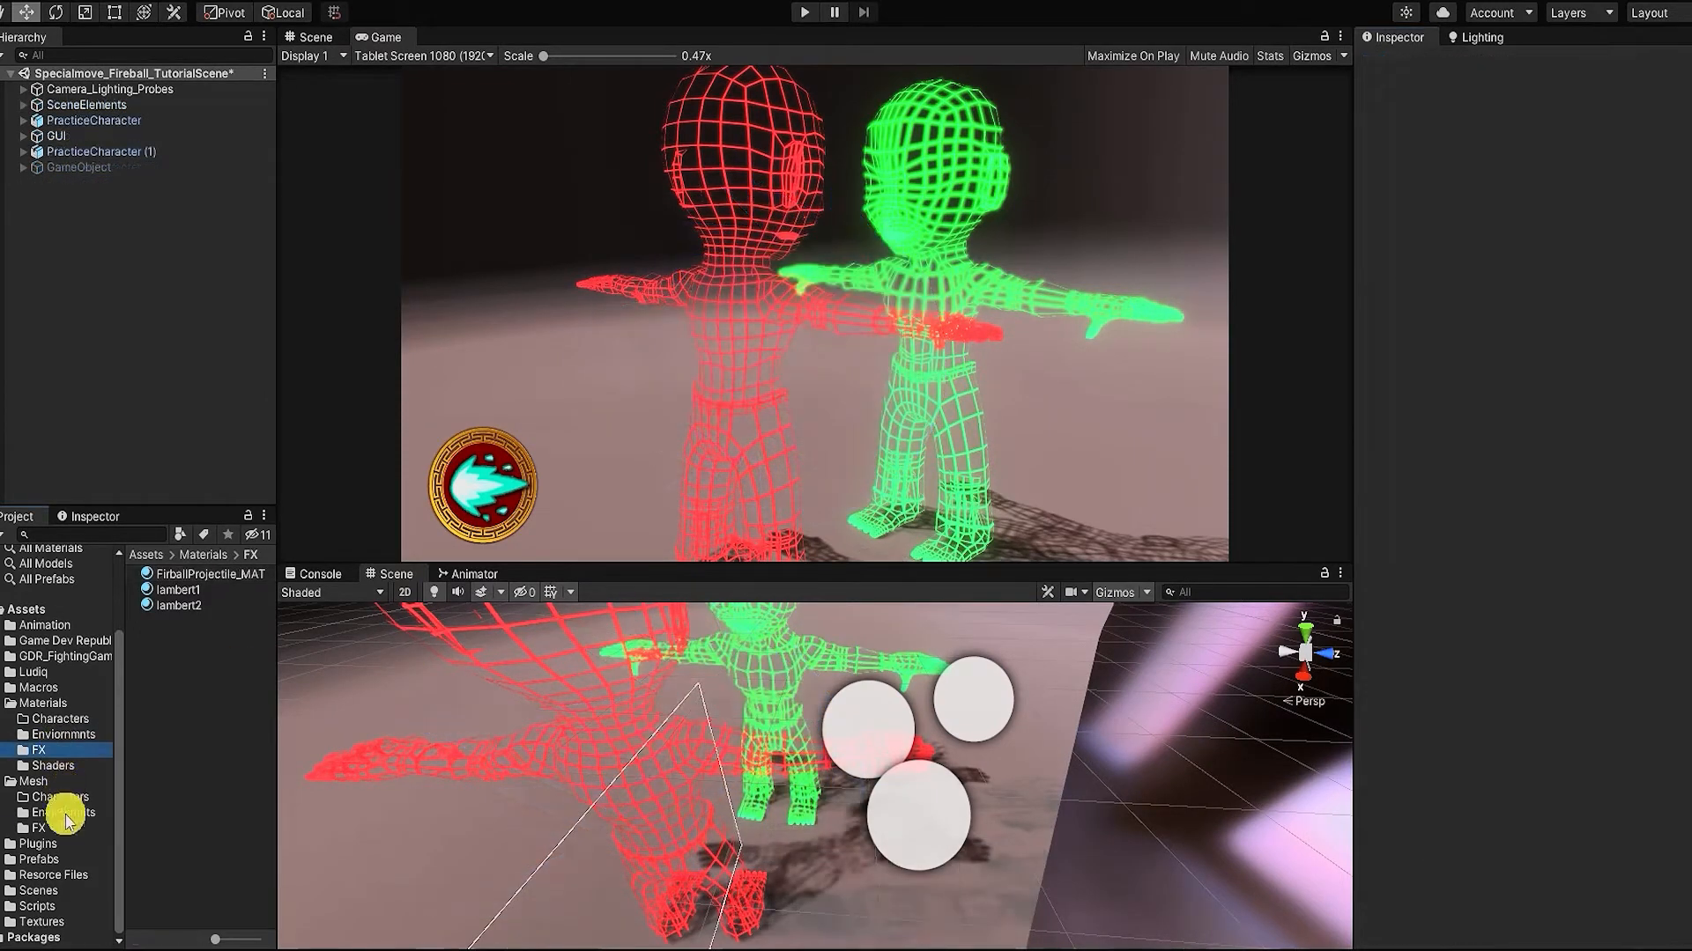
# Step: Place the EnergyBall mesh in the scene between the characters and scale it uniformly to about 1.85
pyautogui.click(42, 828)
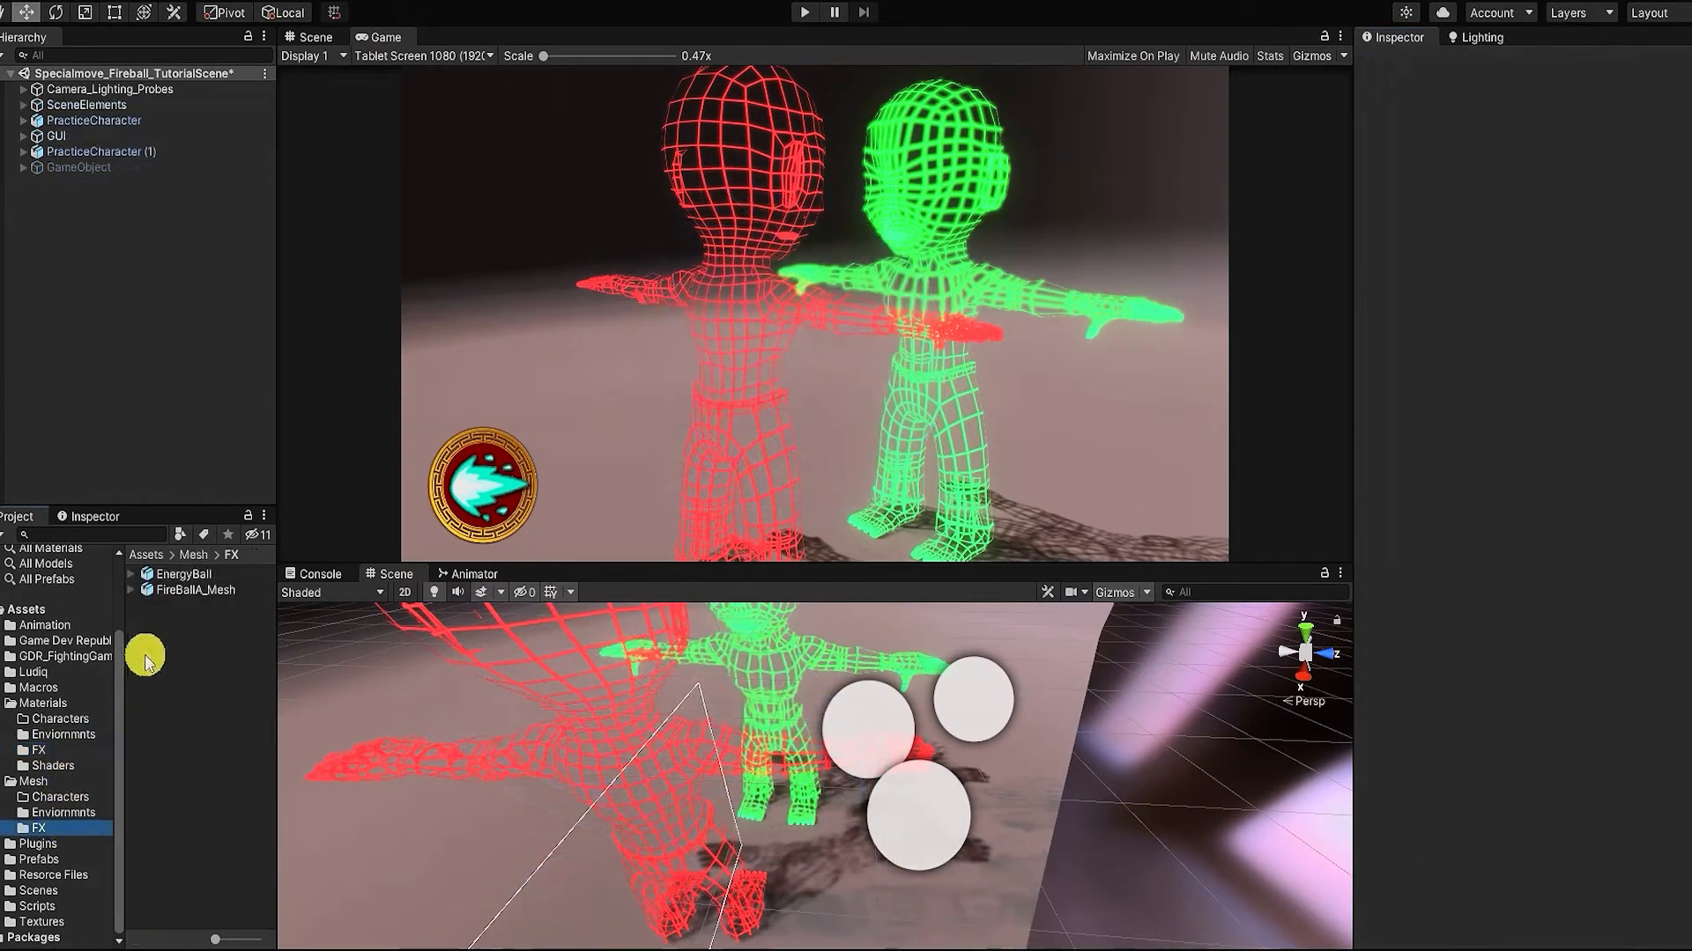
pyautogui.click(173, 576)
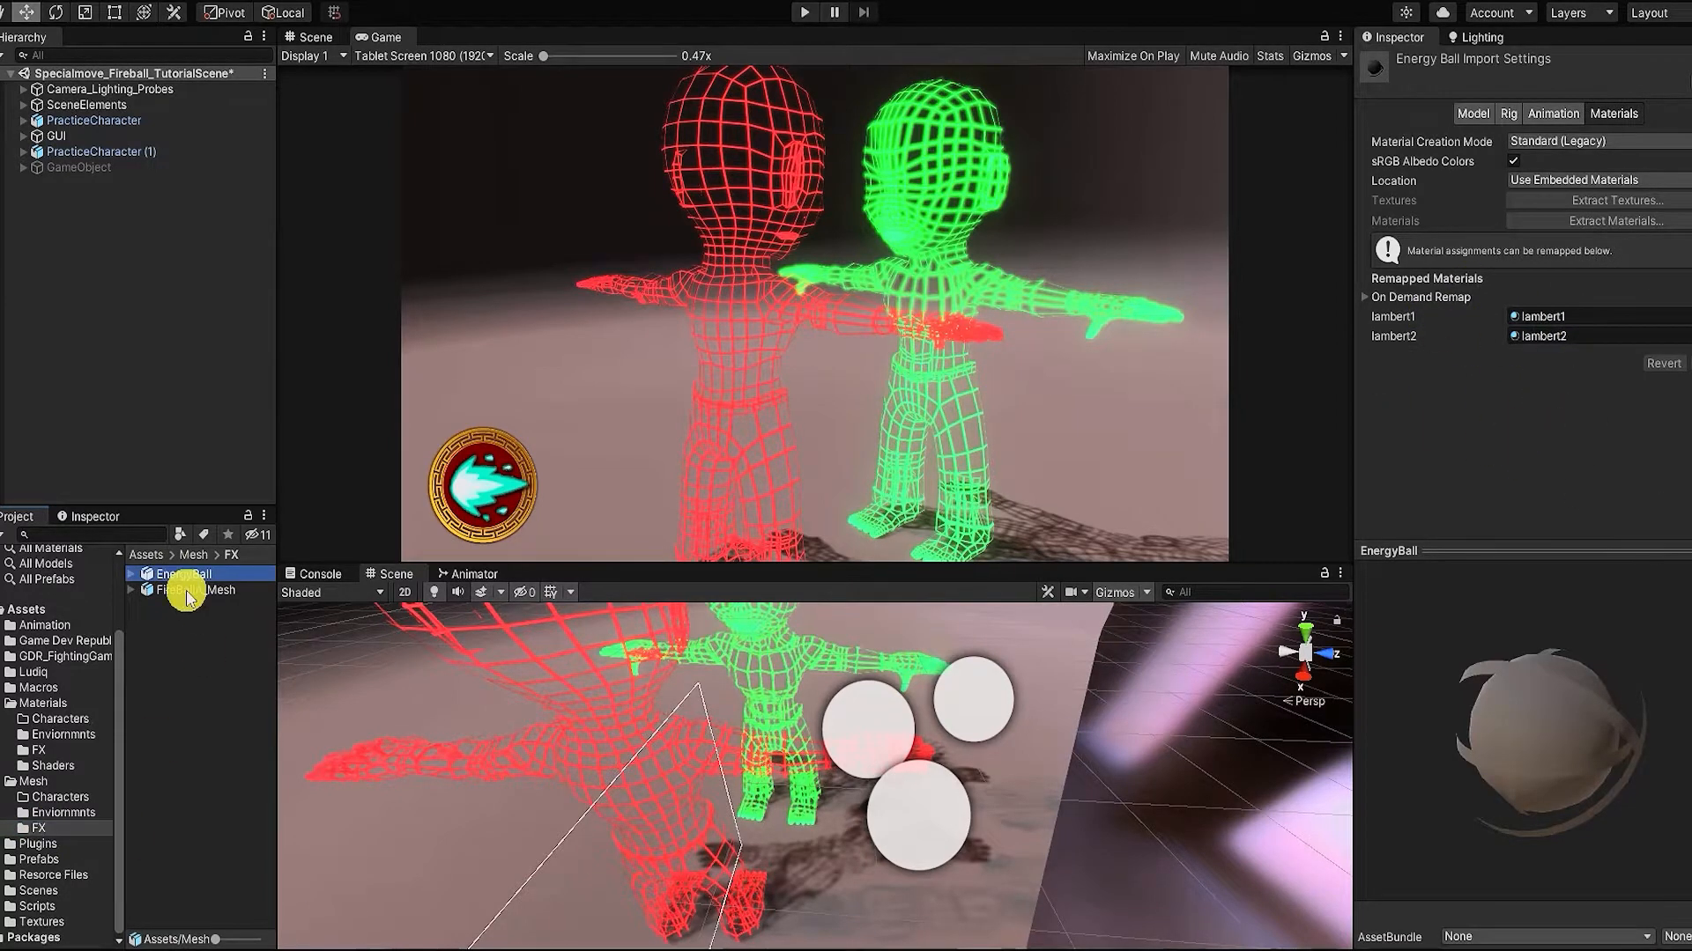
pyautogui.moveTo(201, 552); pyautogui.dragTo(764, 848)
pyautogui.press('r')
pyautogui.moveTo(777, 791); pyautogui.dragTo(855, 805)
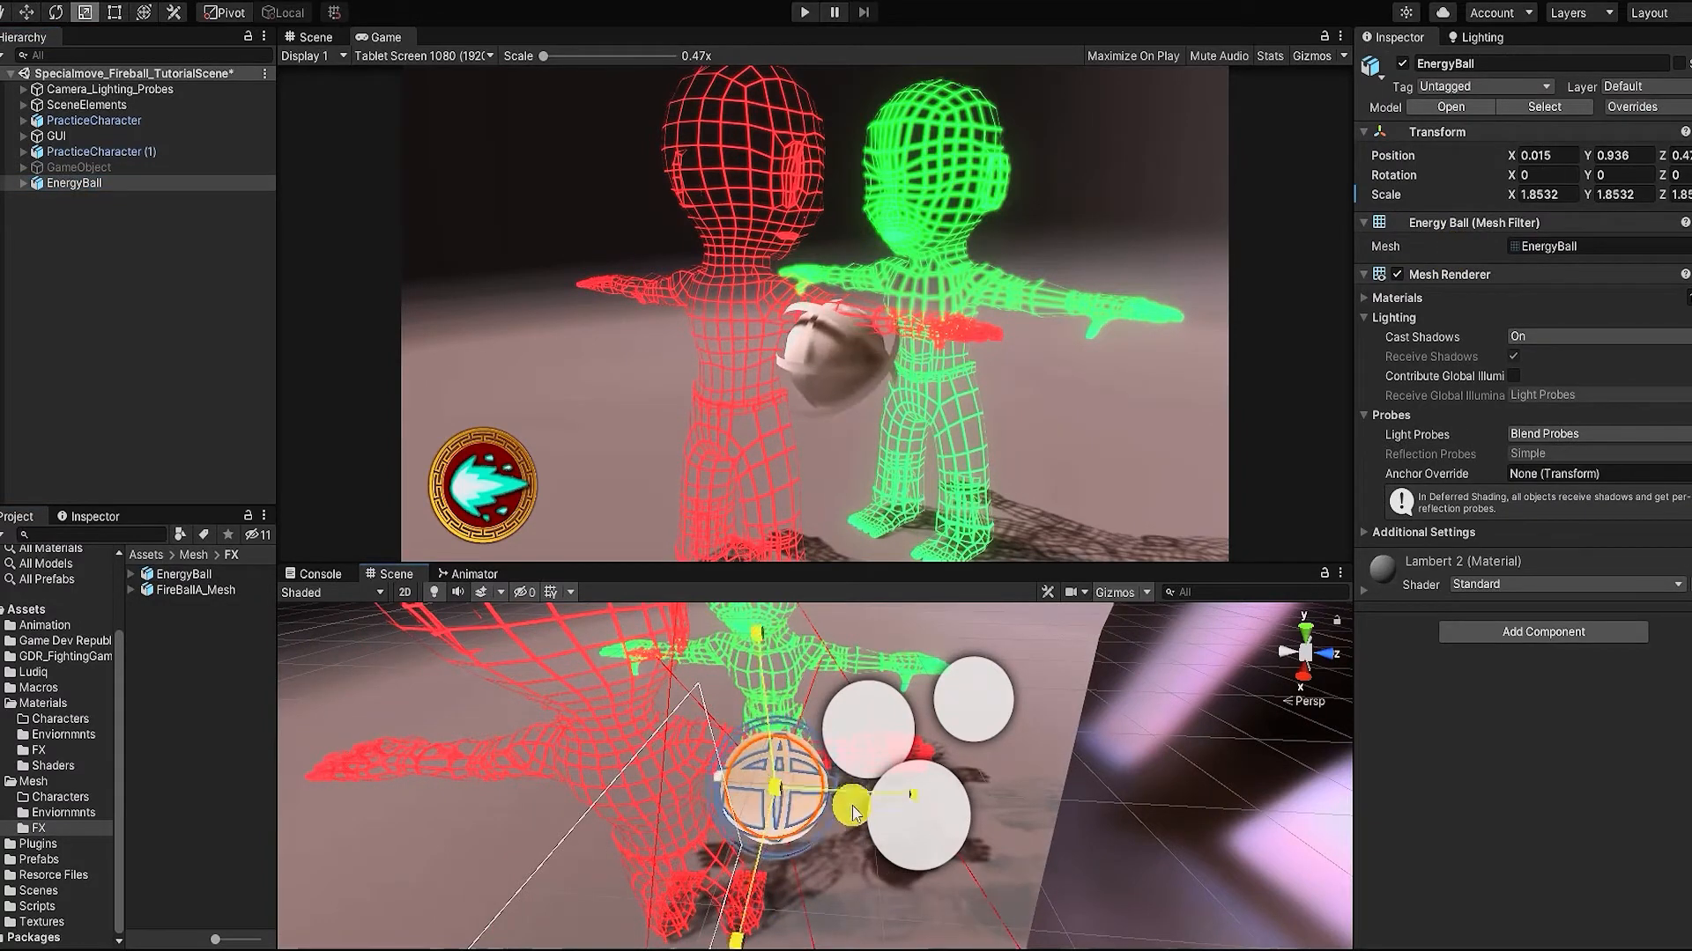
pyautogui.press('w')
# Step: Change the shader of the lambert1 and lambert2 FX materials to Particles/Standard Unlit
pyautogui.click(54, 719)
pyautogui.click(42, 750)
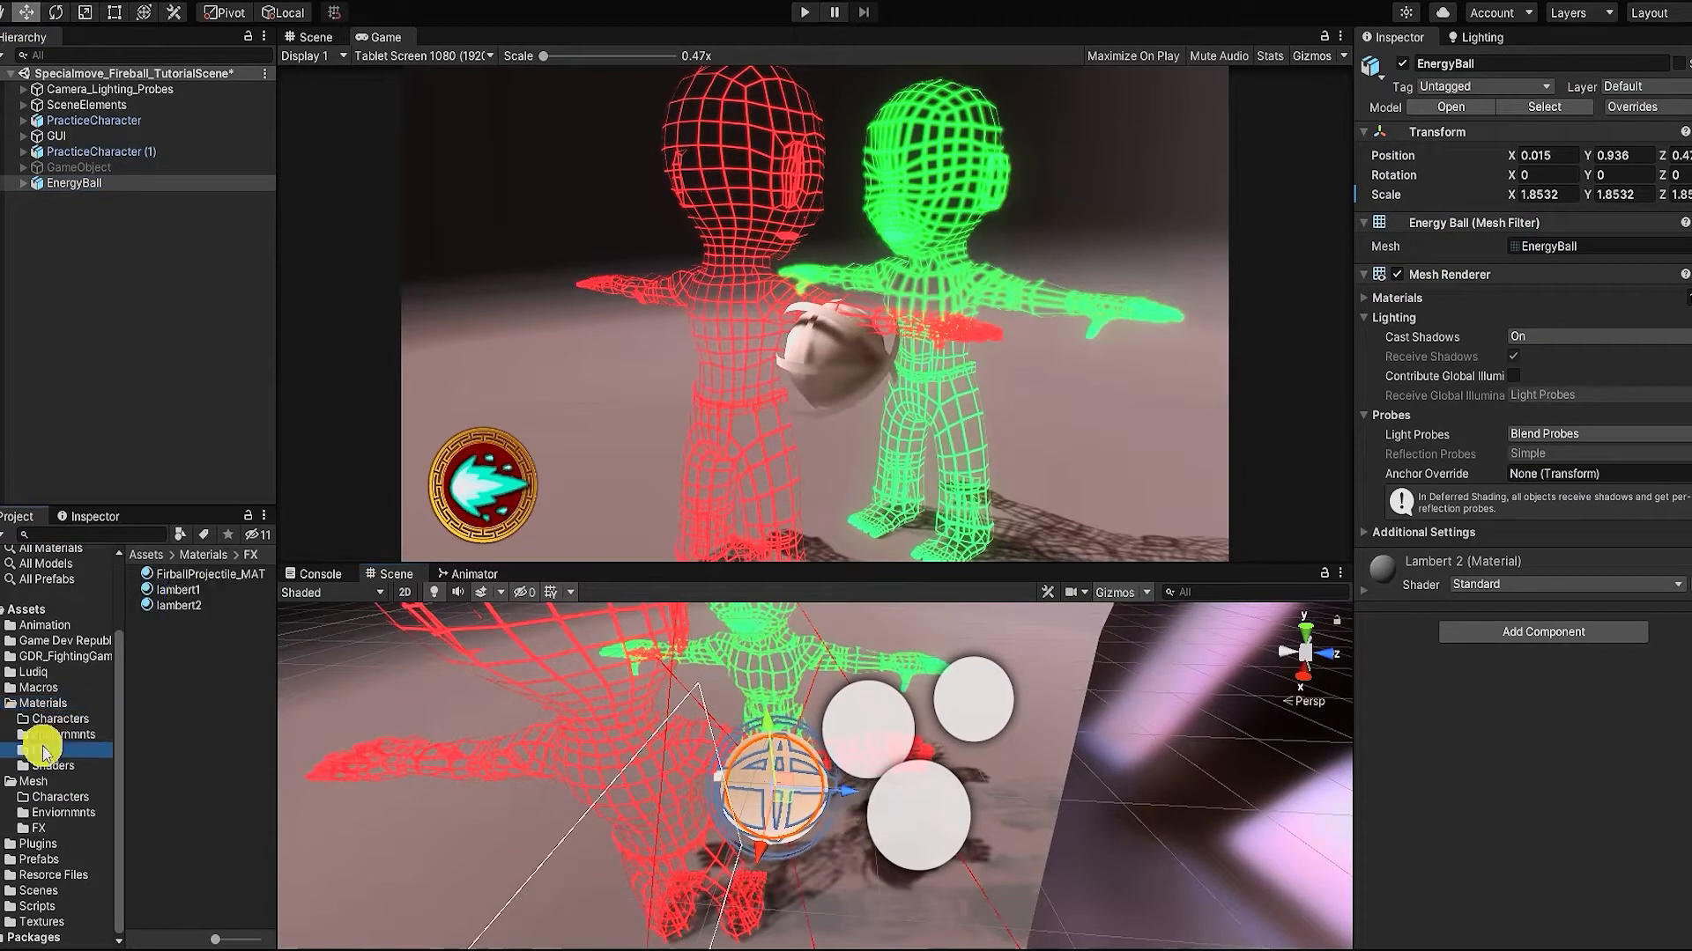
pyautogui.click(201, 590)
pyautogui.keyDown('shift'); pyautogui.click(167, 606); pyautogui.keyUp('shift')
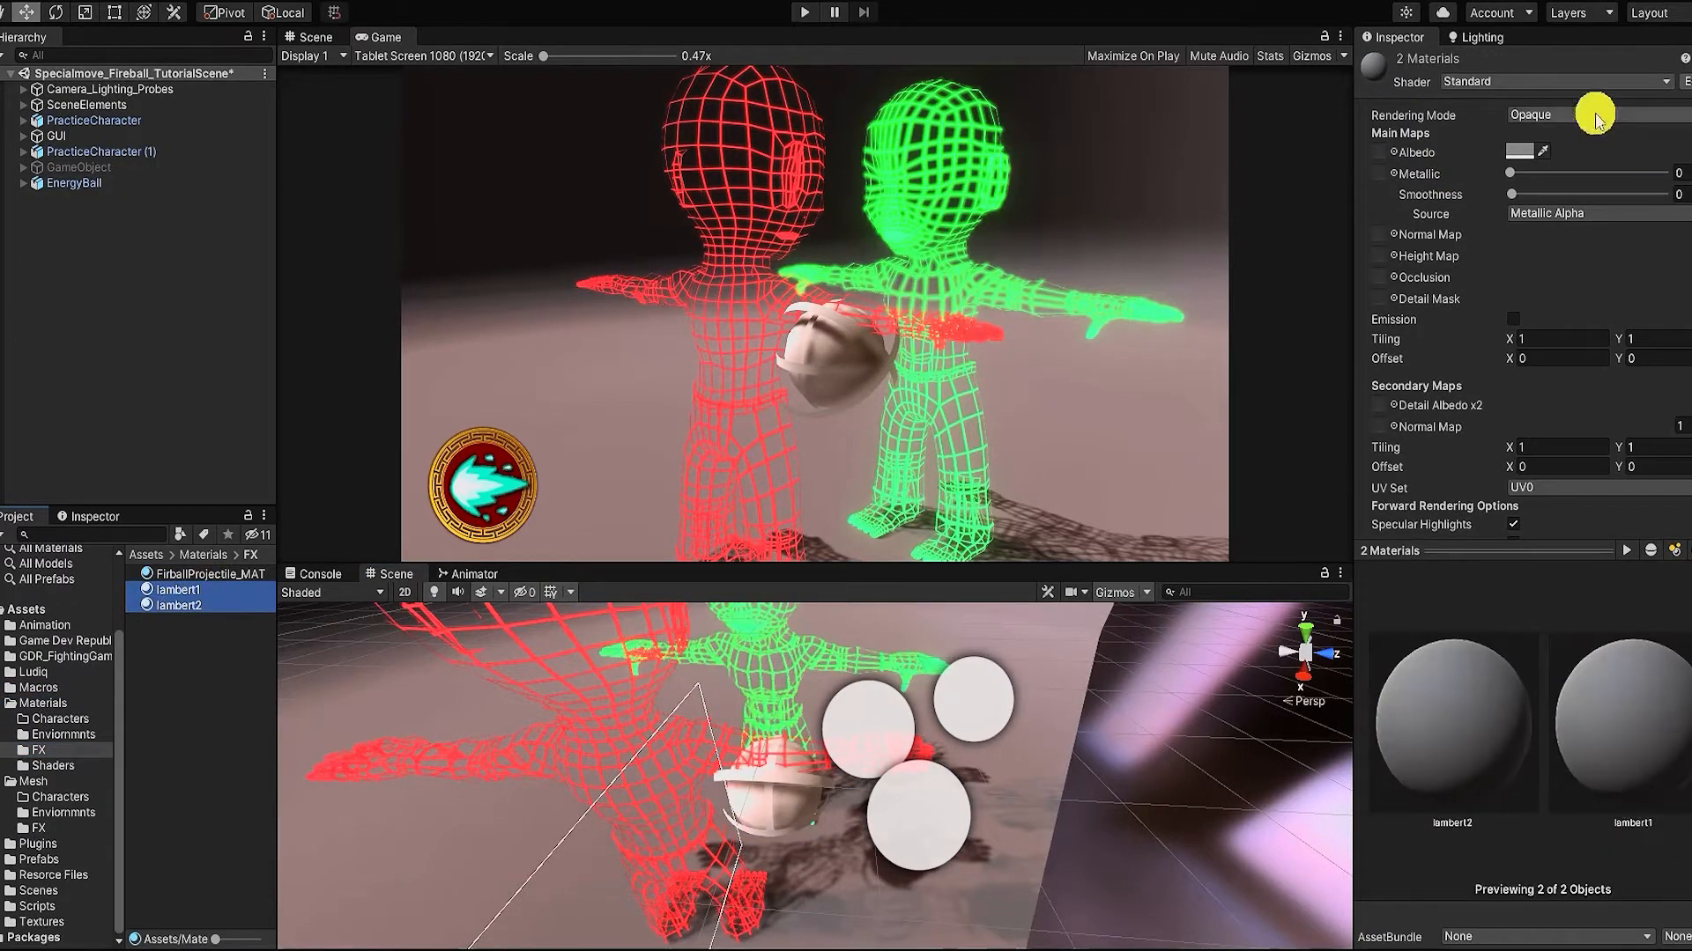
pyautogui.click(1551, 88)
pyautogui.click(1427, 165)
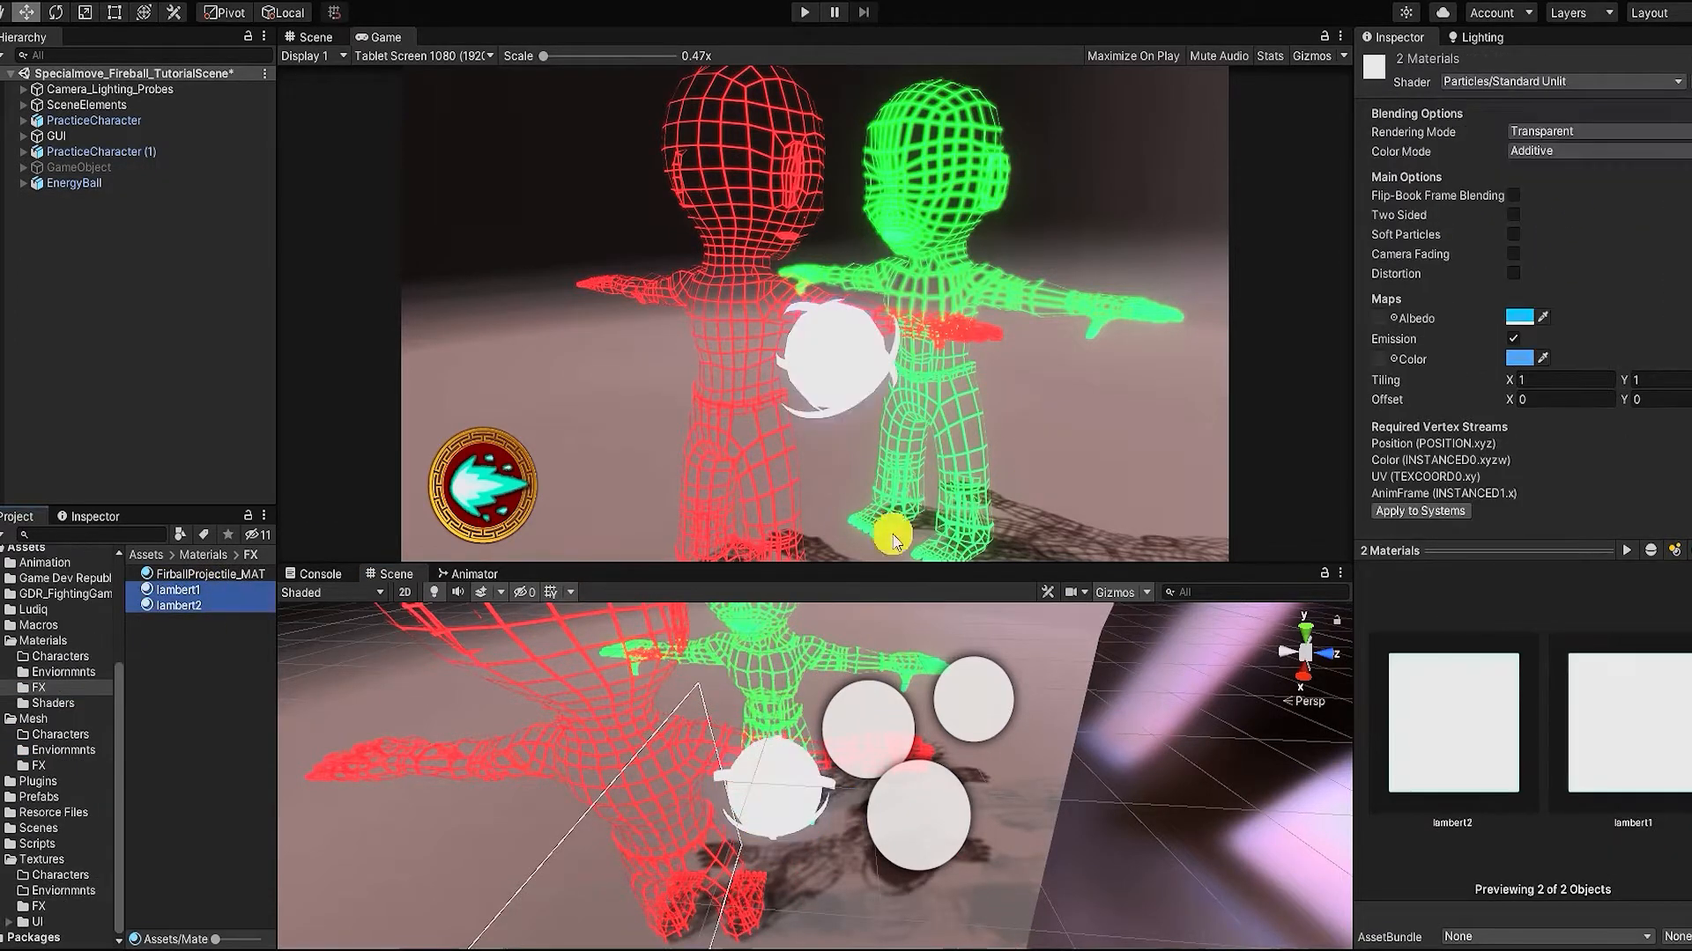
# Step: Set the rendering mode of both lambert materials to Additive and their color mode to Overlay
pyautogui.click(1561, 131)
pyautogui.click(1593, 238)
pyautogui.click(1559, 153)
pyautogui.click(1588, 238)
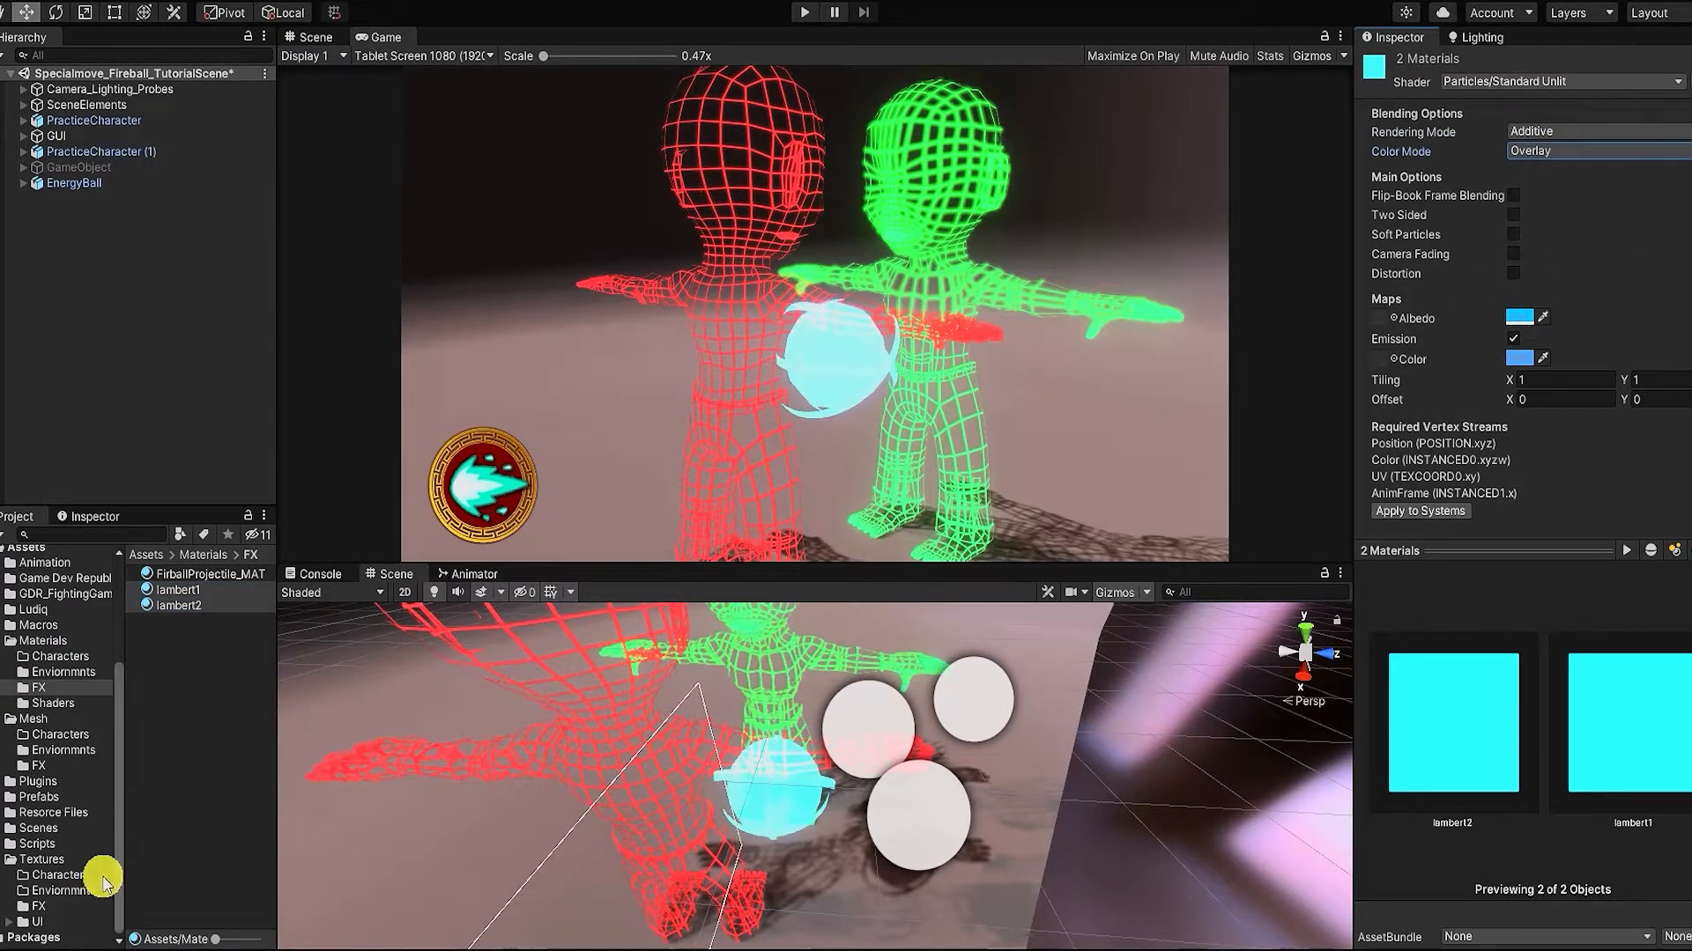
# Step: Assign EnergyBall_Texture02 from the FX textures to the albedo and emission maps of both lambert materials
pyautogui.click(40, 908)
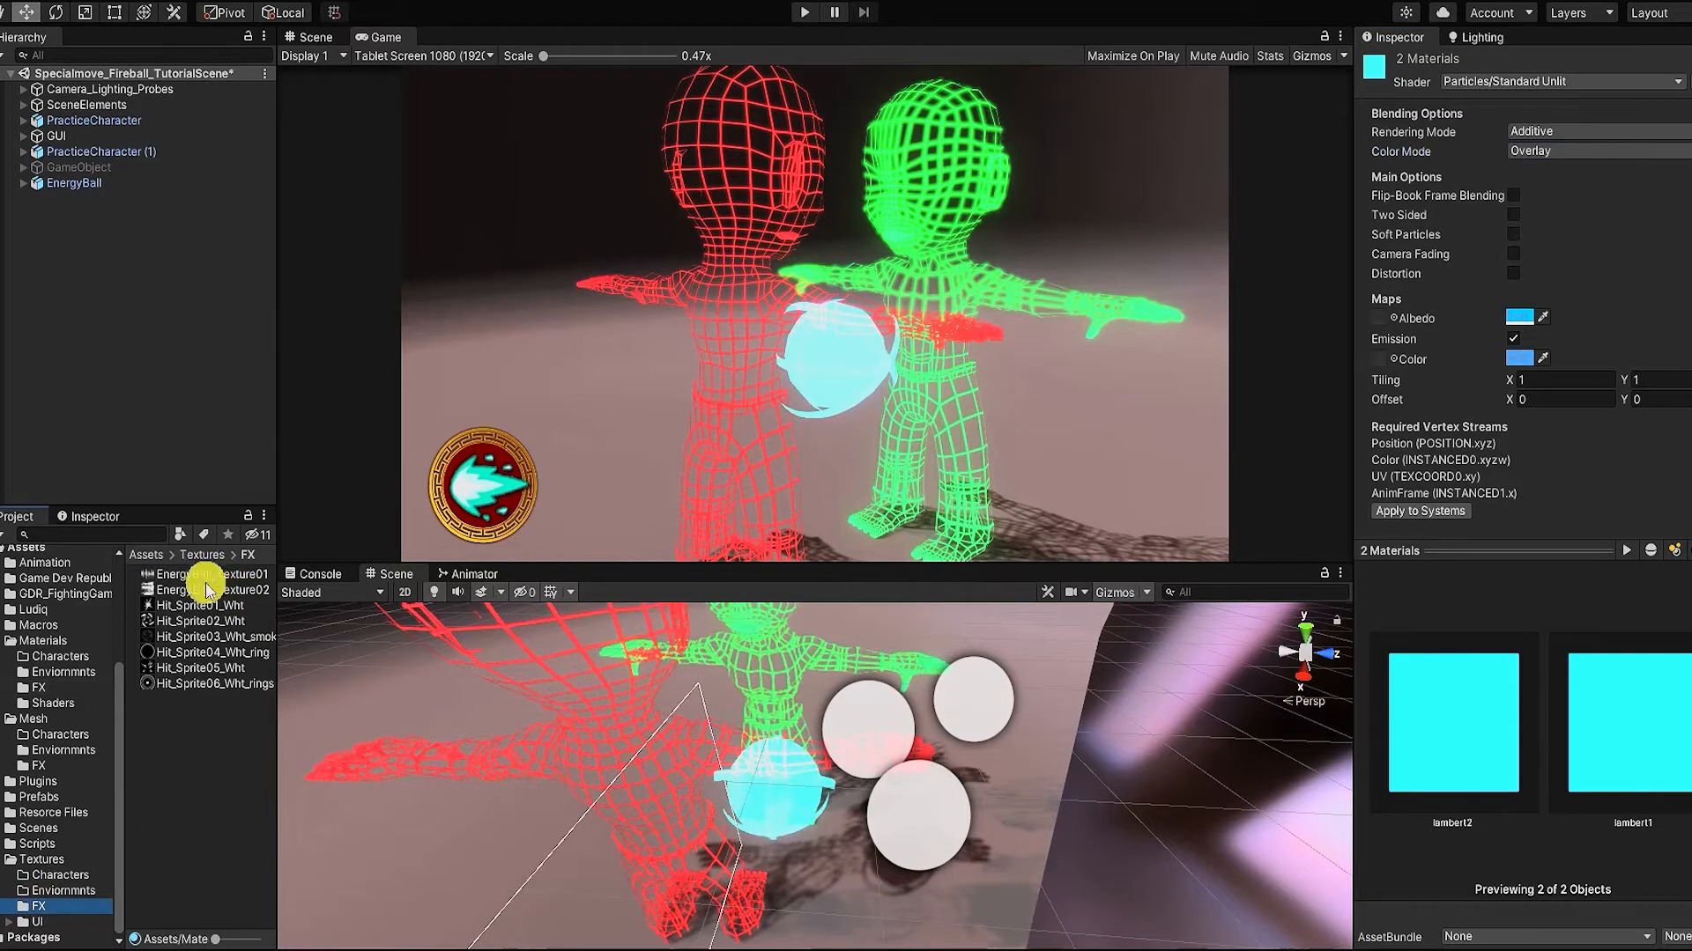
pyautogui.moveTo(202, 593); pyautogui.dragTo(1416, 411)
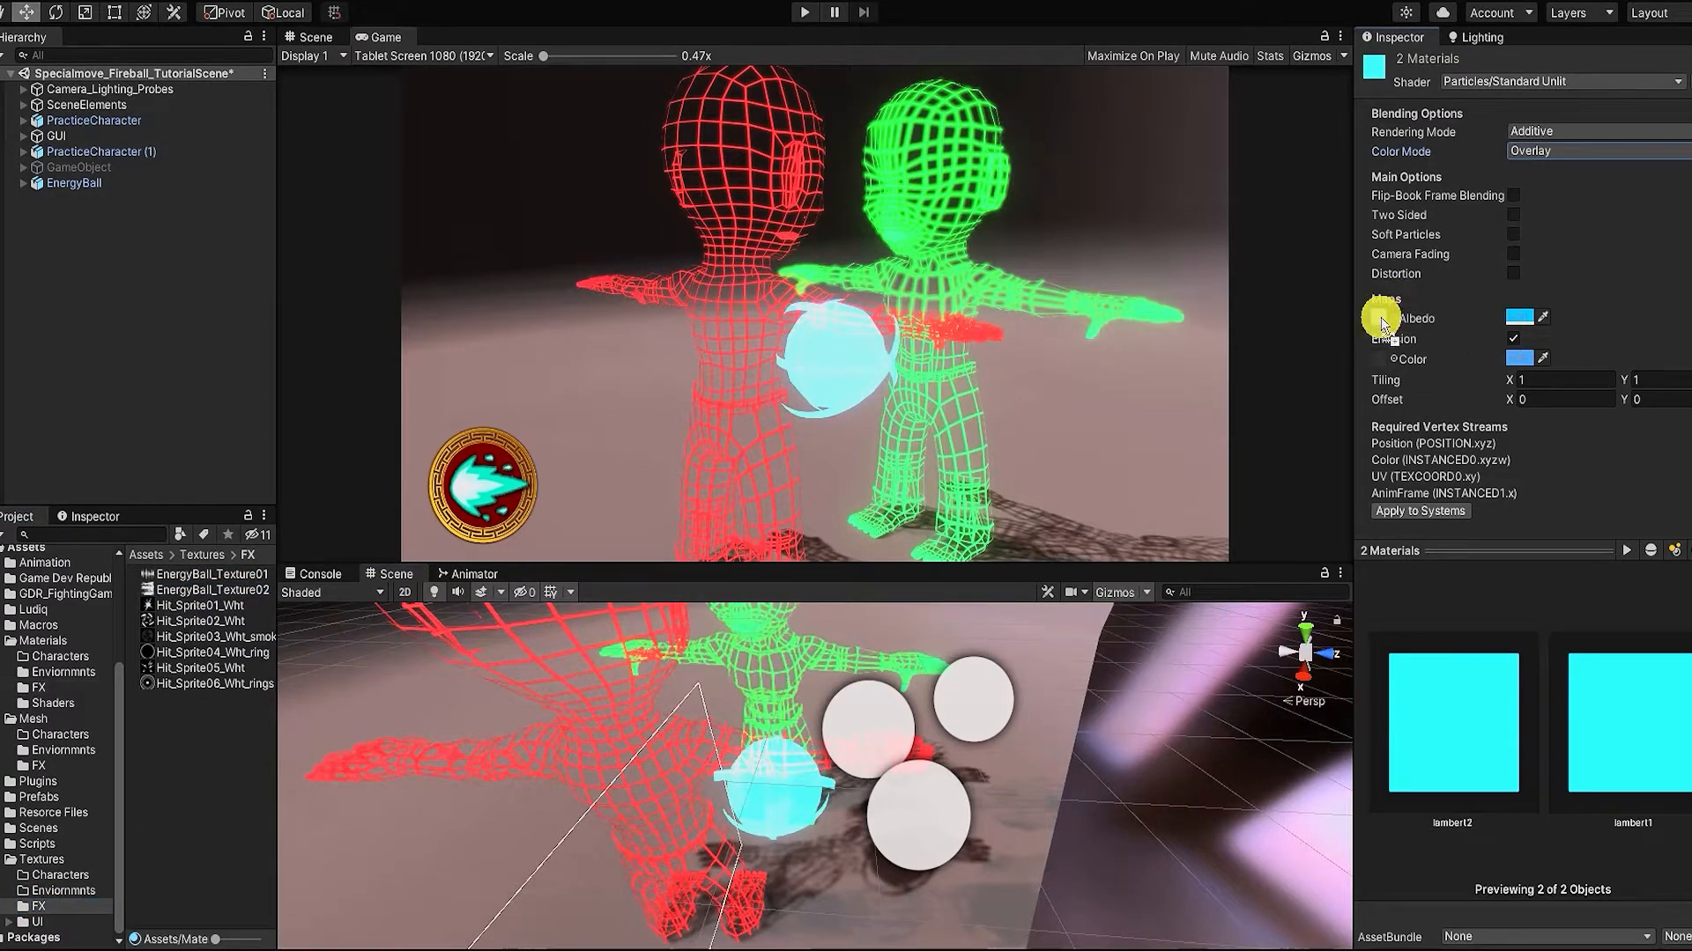
pyautogui.moveTo(1382, 325); pyautogui.dragTo(1381, 325)
pyautogui.moveTo(229, 599); pyautogui.dragTo(1382, 370)
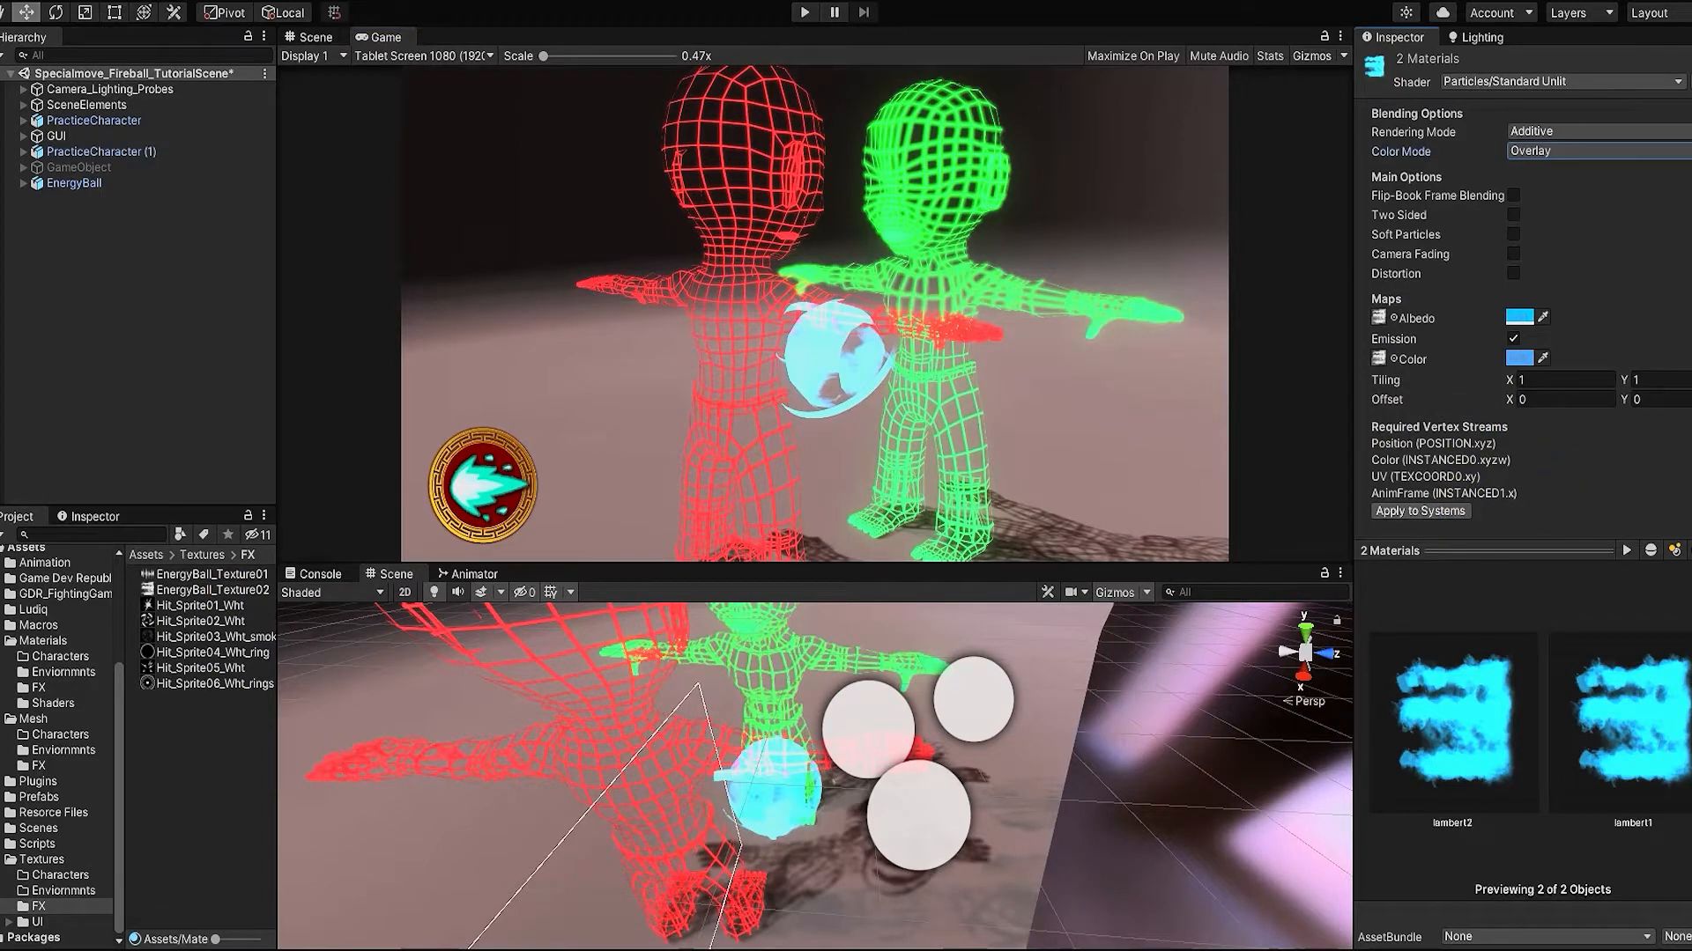
# Step: Rename the lambert1 FX material as EnergyBall_trail_MAT
pyautogui.click(39, 688)
pyautogui.click(199, 591)
pyautogui.click(1517, 319)
pyautogui.click(1686, 476)
pyautogui.click(199, 592)
pyautogui.hotkey('ctrl', 'z')
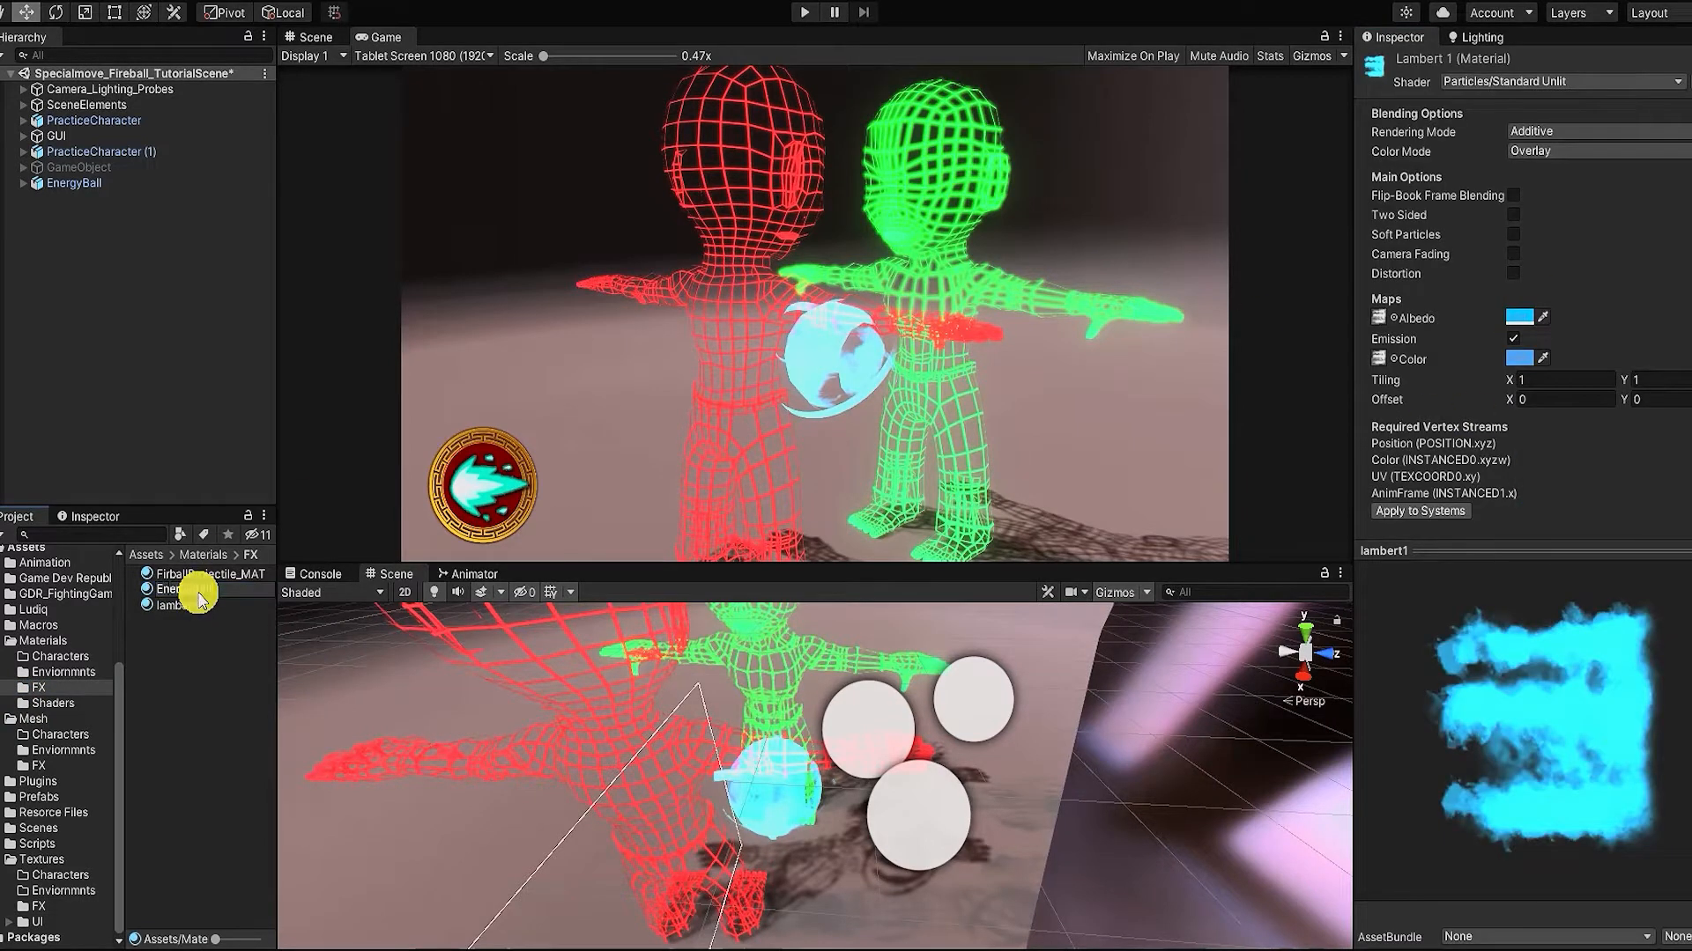
pyautogui.write('AT')
# Step: Copy the new material's base name and rename the lambert2 FX material as EnergyBall_MAT
pyautogui.moveTo(213, 589); pyautogui.dragTo(75, 590)
pyautogui.hotkey('ctrl', 'c')
pyautogui.click(182, 606)
pyautogui.click(182, 606)
pyautogui.hotkey('ctrl', 'v')
pyautogui.write('_MAT')
pyautogui.press('Return')
# Step: Set EnergyBall_MAT's color mode to Multiply, enable Two Sided, and slightly lower its albedo alpha
pyautogui.click(1548, 151)
pyautogui.click(1537, 167)
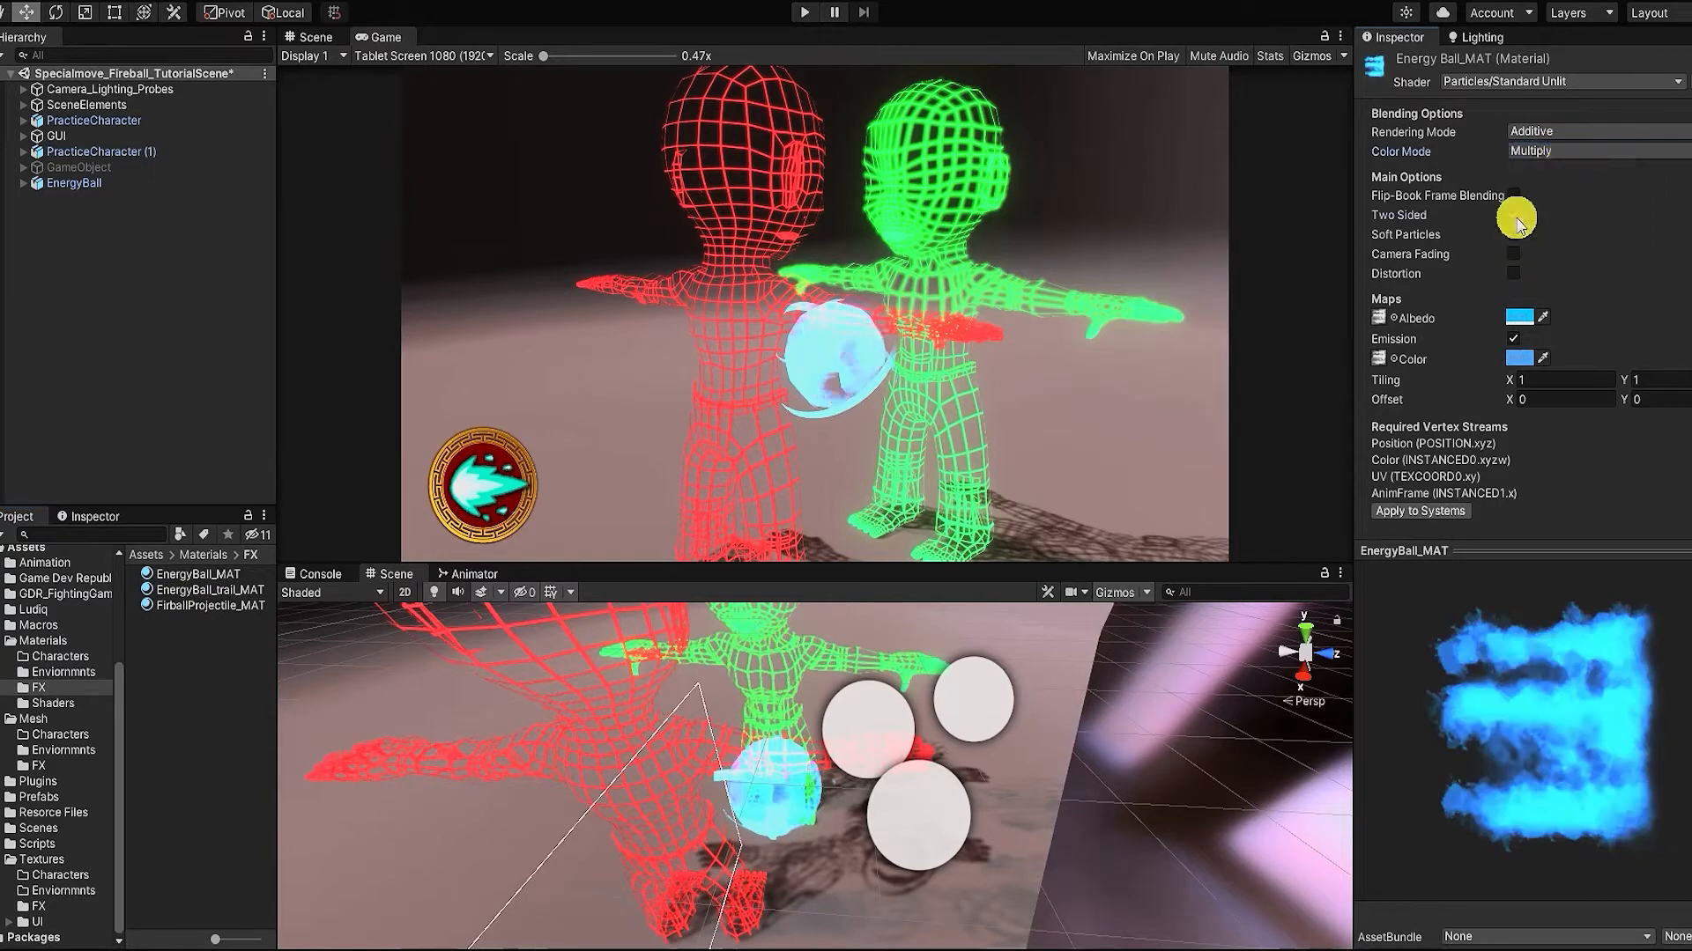
pyautogui.click(212, 590)
pyautogui.click(1370, 324)
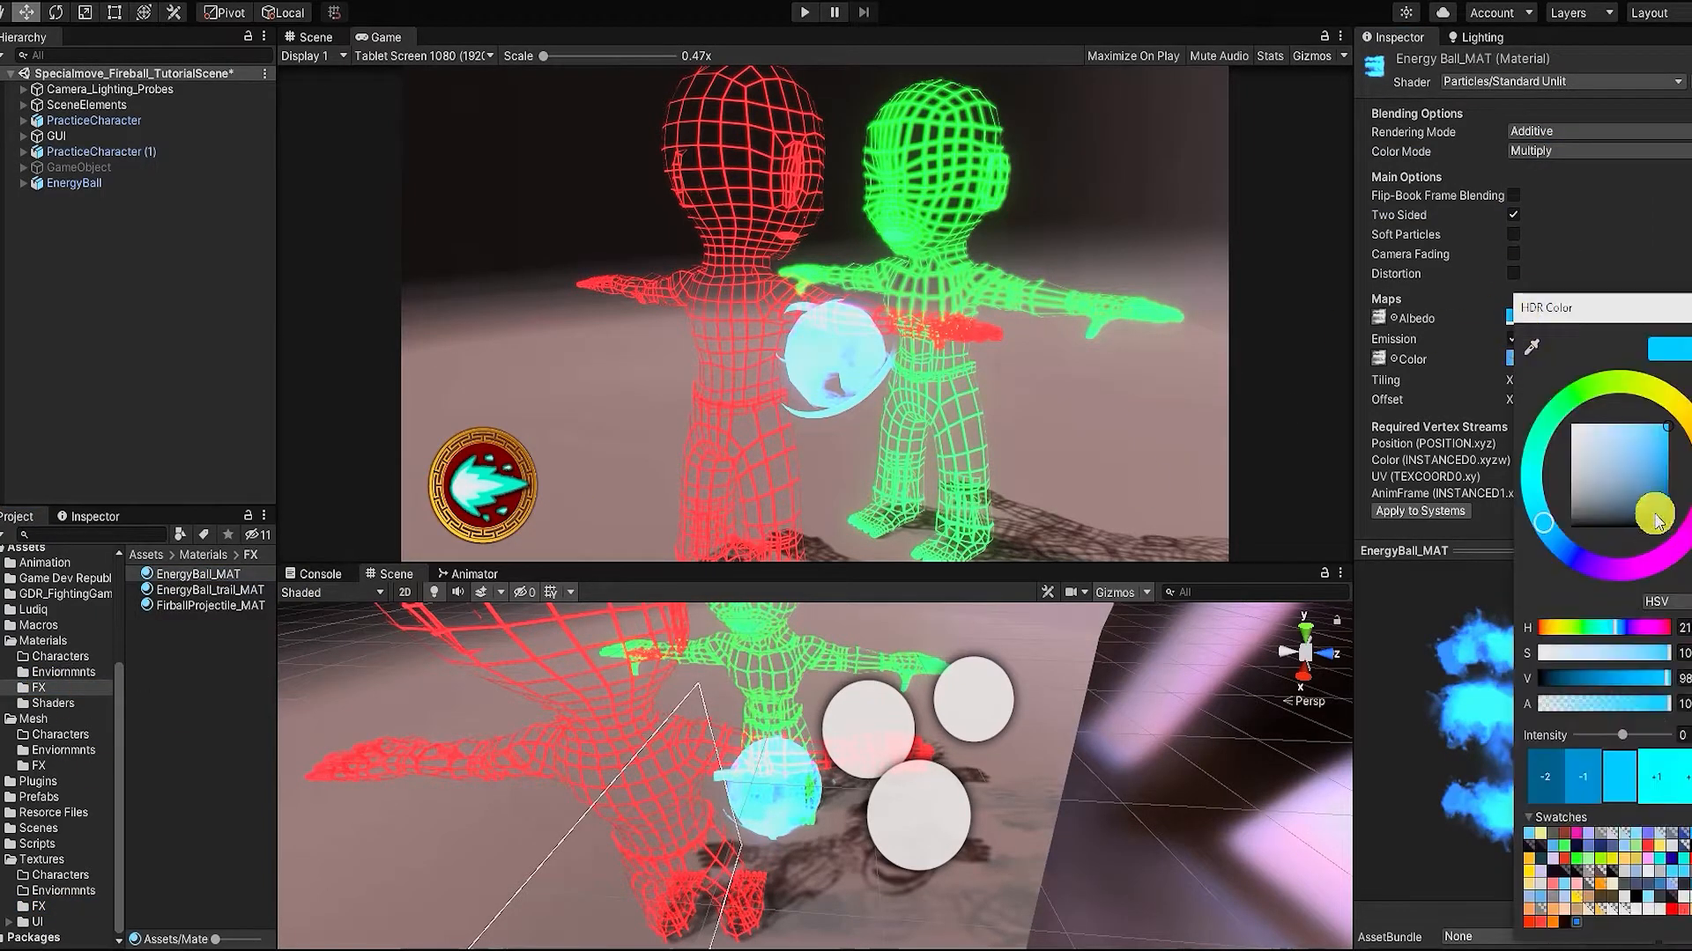
pyautogui.moveTo(1665, 704); pyautogui.dragTo(1642, 703)
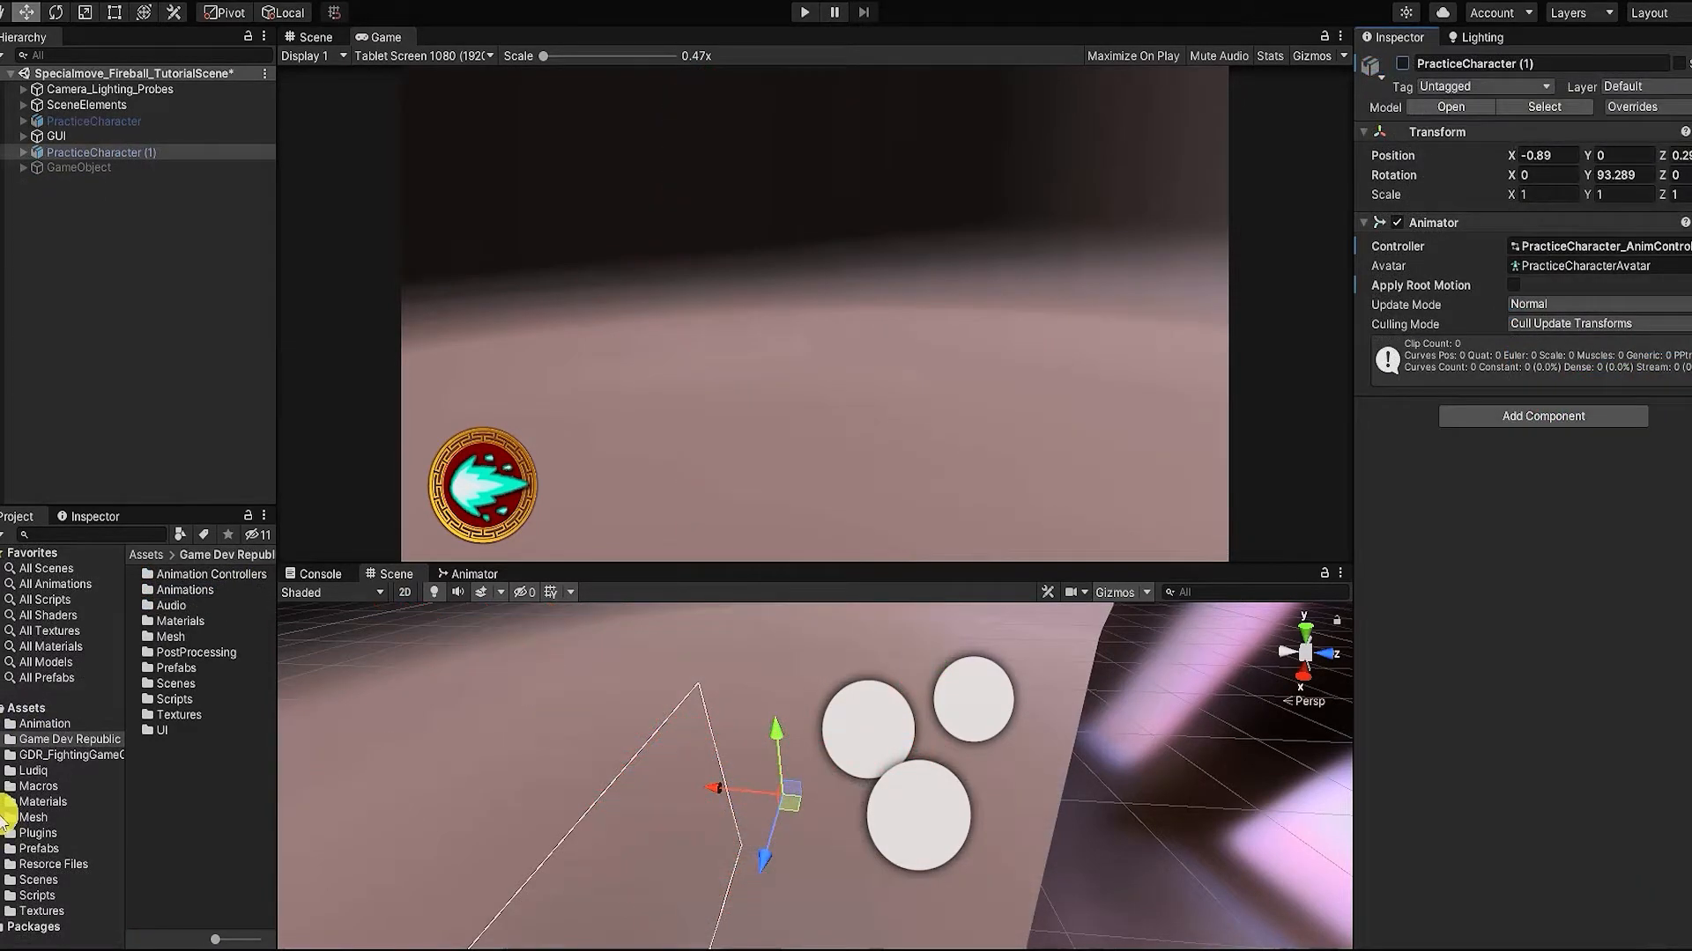
# Step: Add the EnergyBall mesh from the FX mesh folder to the scene and enlarge the Scene view
pyautogui.click(5, 818)
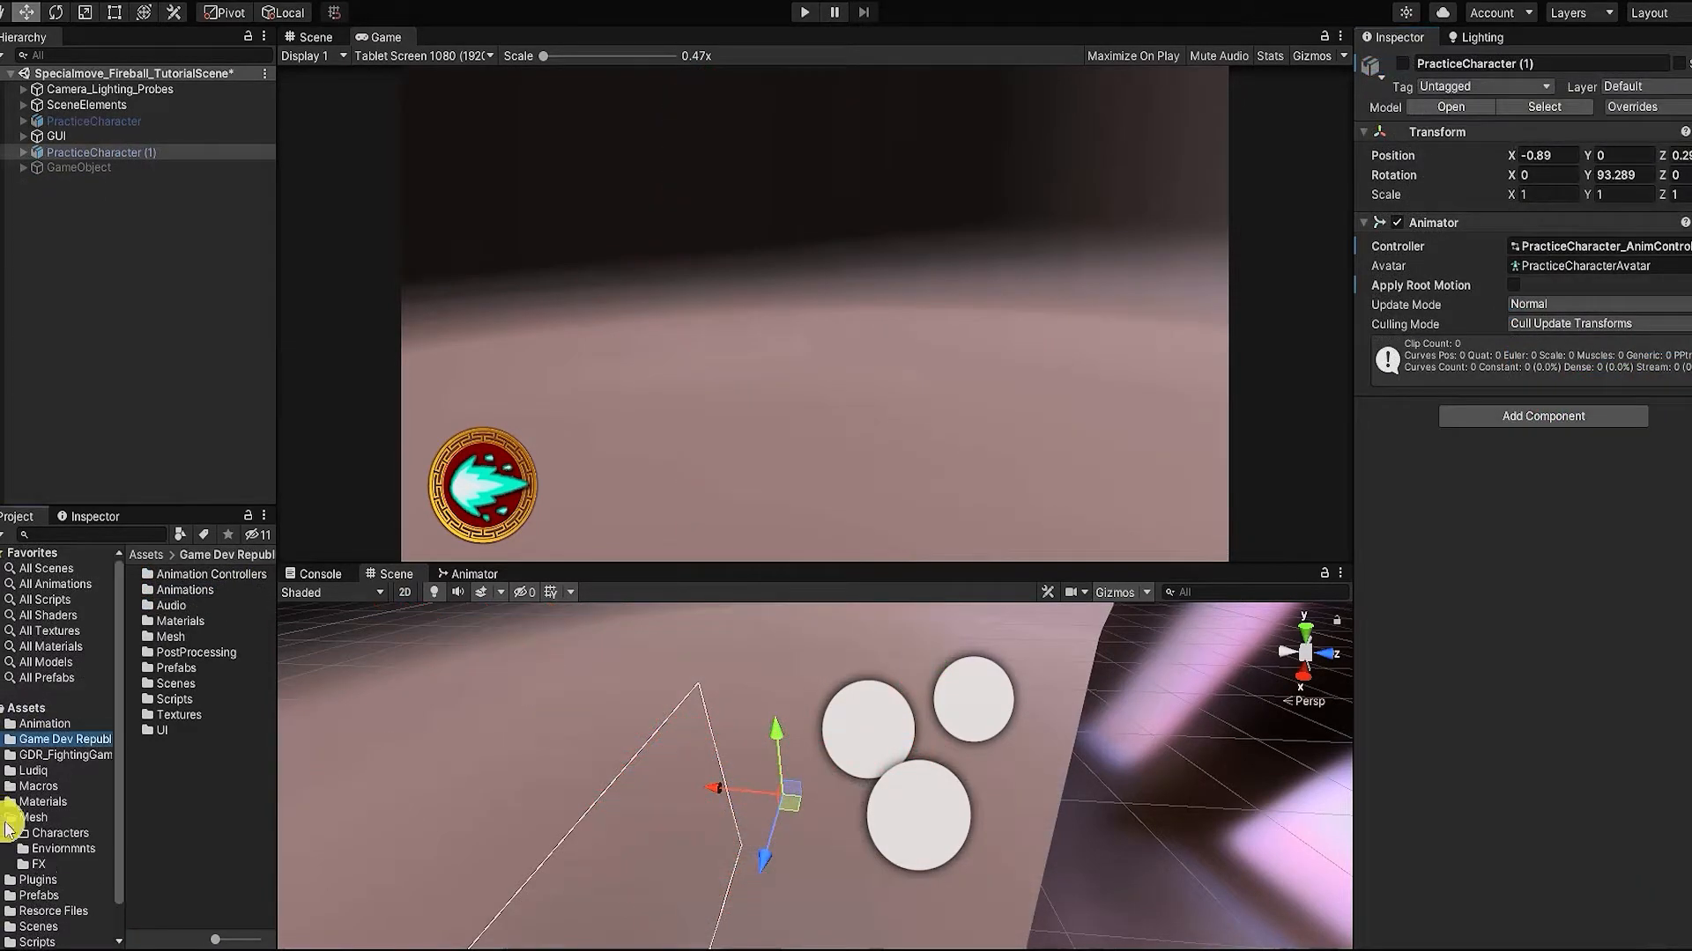
pyautogui.click(55, 864)
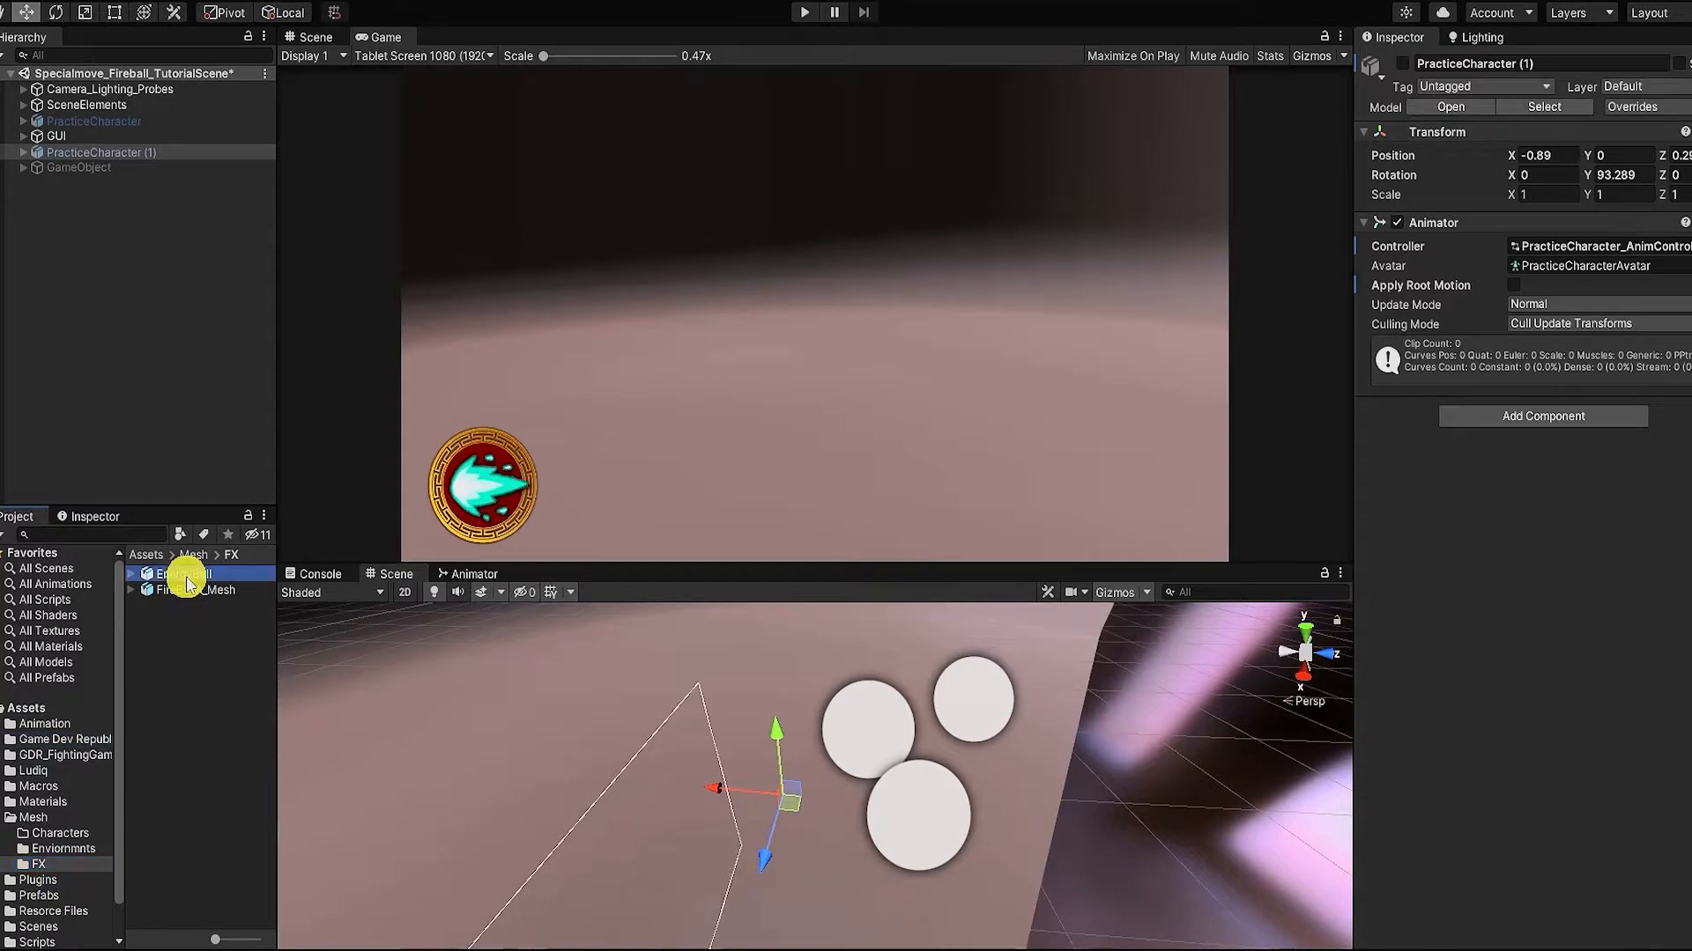
pyautogui.moveTo(182, 574); pyautogui.dragTo(194, 372)
pyautogui.moveTo(690, 864); pyautogui.dragTo(832, 789)
pyautogui.moveTo(846, 578); pyautogui.dragTo(845, 471)
# Step: Unpack the EnergyBall prefab instance in the scene into a regular object
pyautogui.scroll(-3, 804, 604)
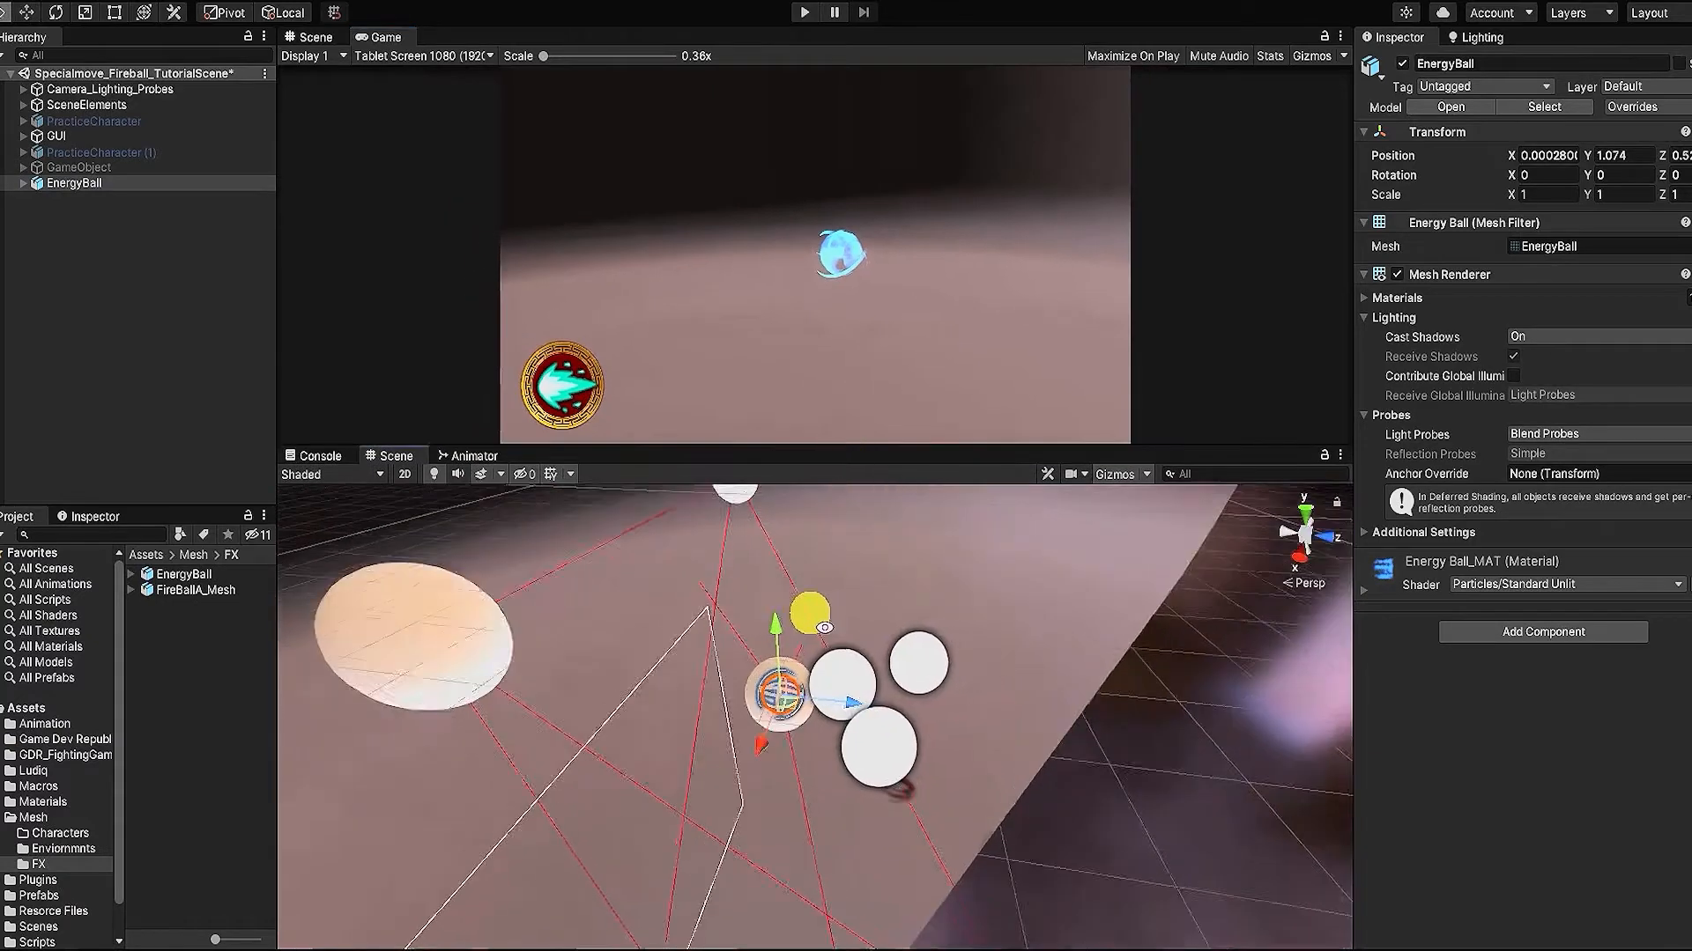
pyautogui.scroll(-5, 815, 679)
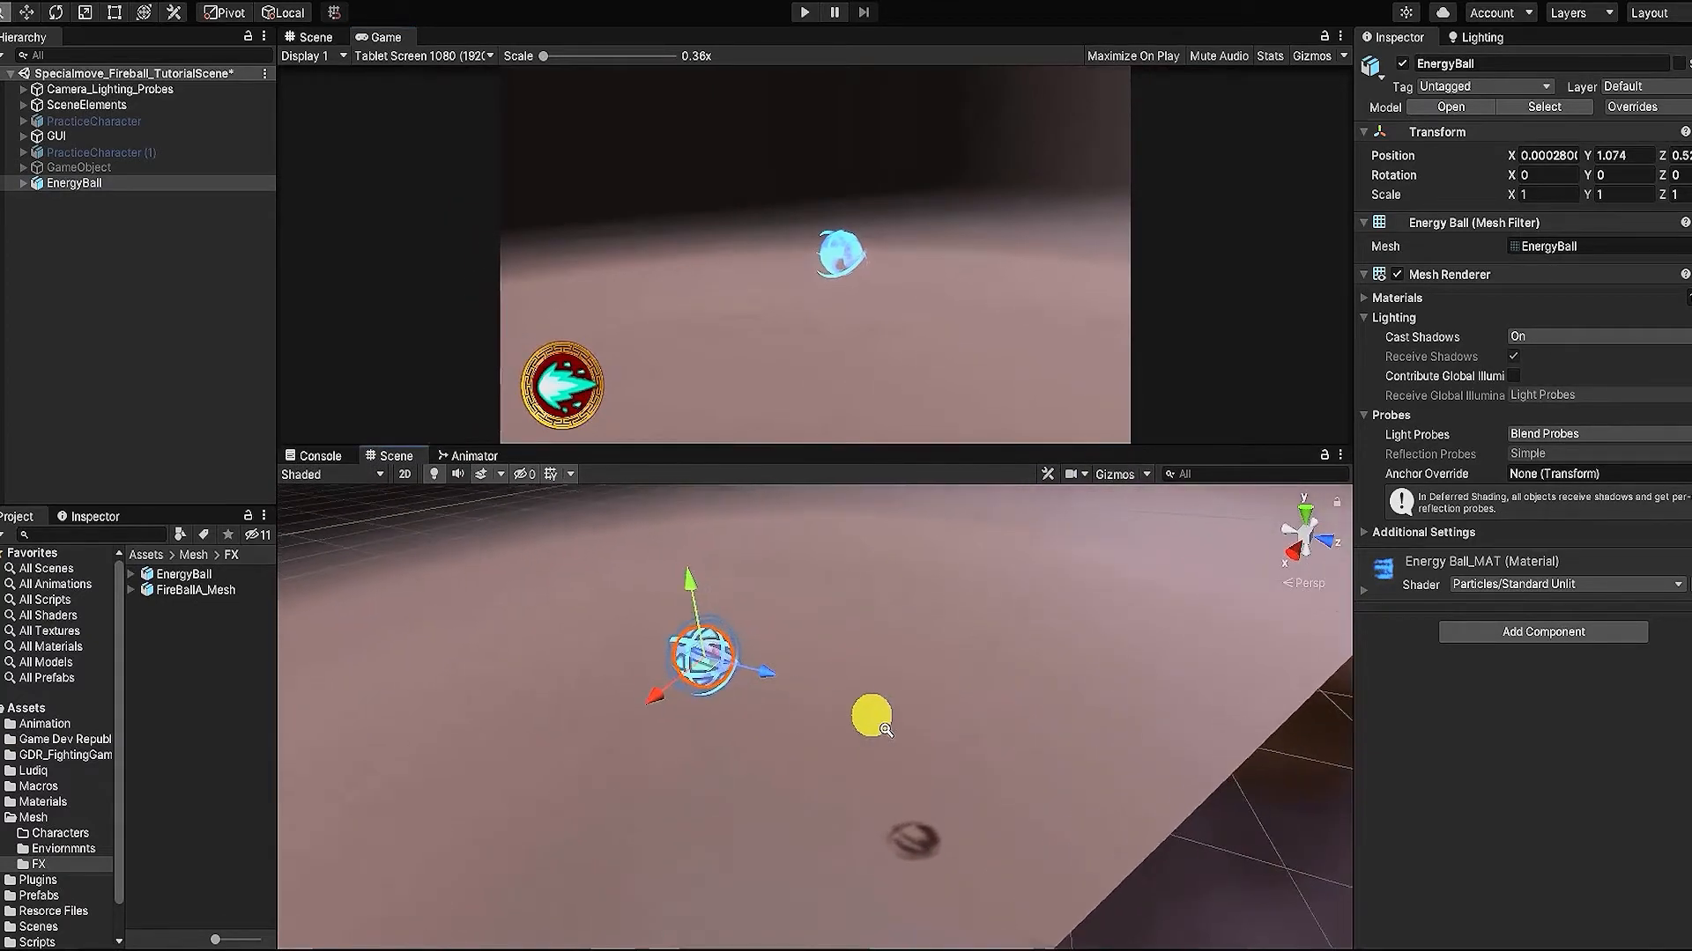
pyautogui.keyDown('alt'); pyautogui.moveTo(871, 715); pyautogui.dragTo(859, 709, button='right'); pyautogui.keyUp('alt')
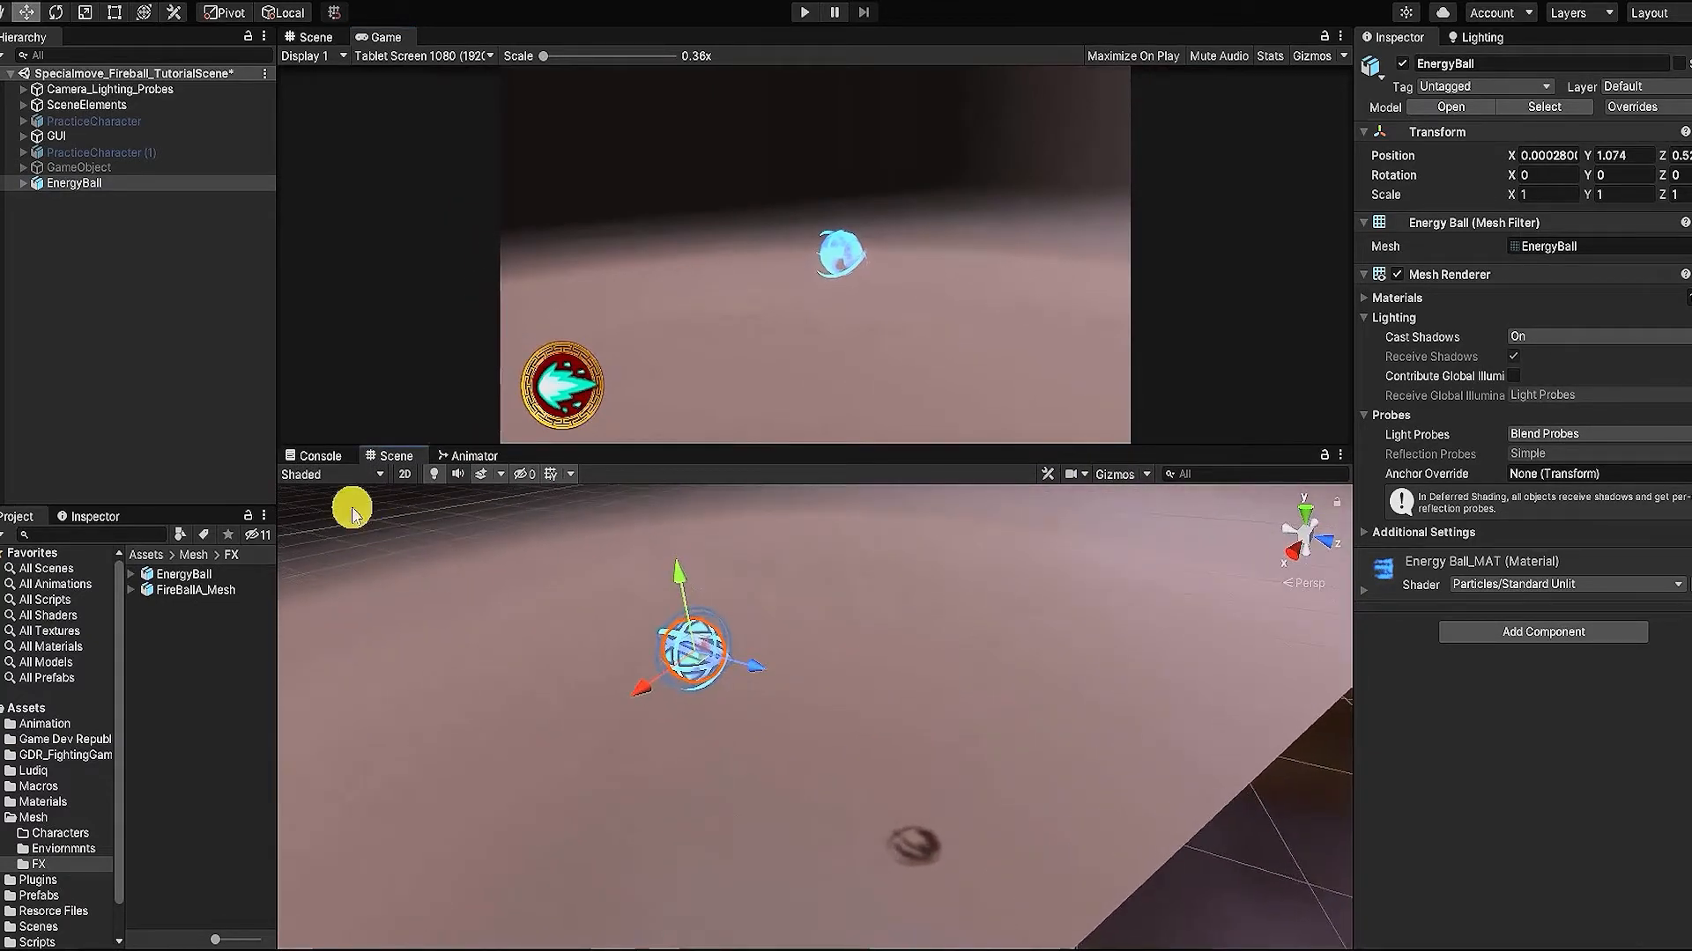
pyautogui.keyDown('alt'); pyautogui.moveTo(625, 650); pyautogui.dragTo(581, 627); pyautogui.keyUp('alt')
pyautogui.moveTo(581, 627); pyautogui.dragTo(667, 703, button='middle')
pyautogui.rightClick(75, 182)
pyautogui.moveTo(226, 420)
pyautogui.click(328, 484)
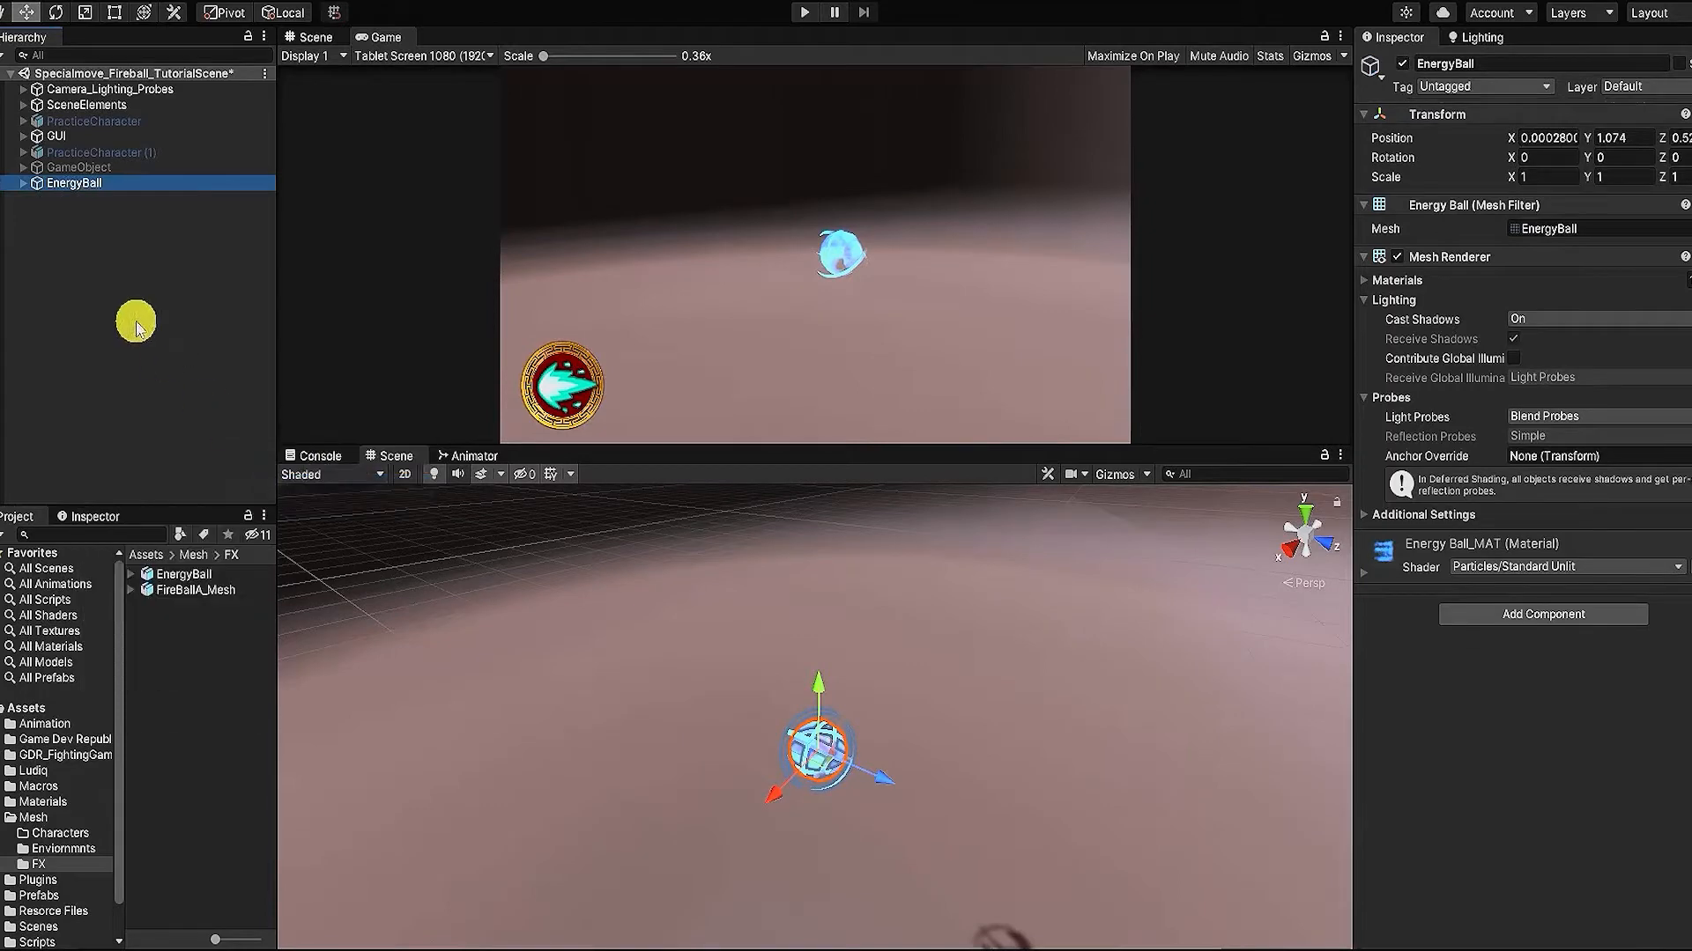
# Step: Add a Particle System as a child of EnergyBall and pause its preview
pyautogui.click(23, 182)
pyautogui.rightClick(108, 182)
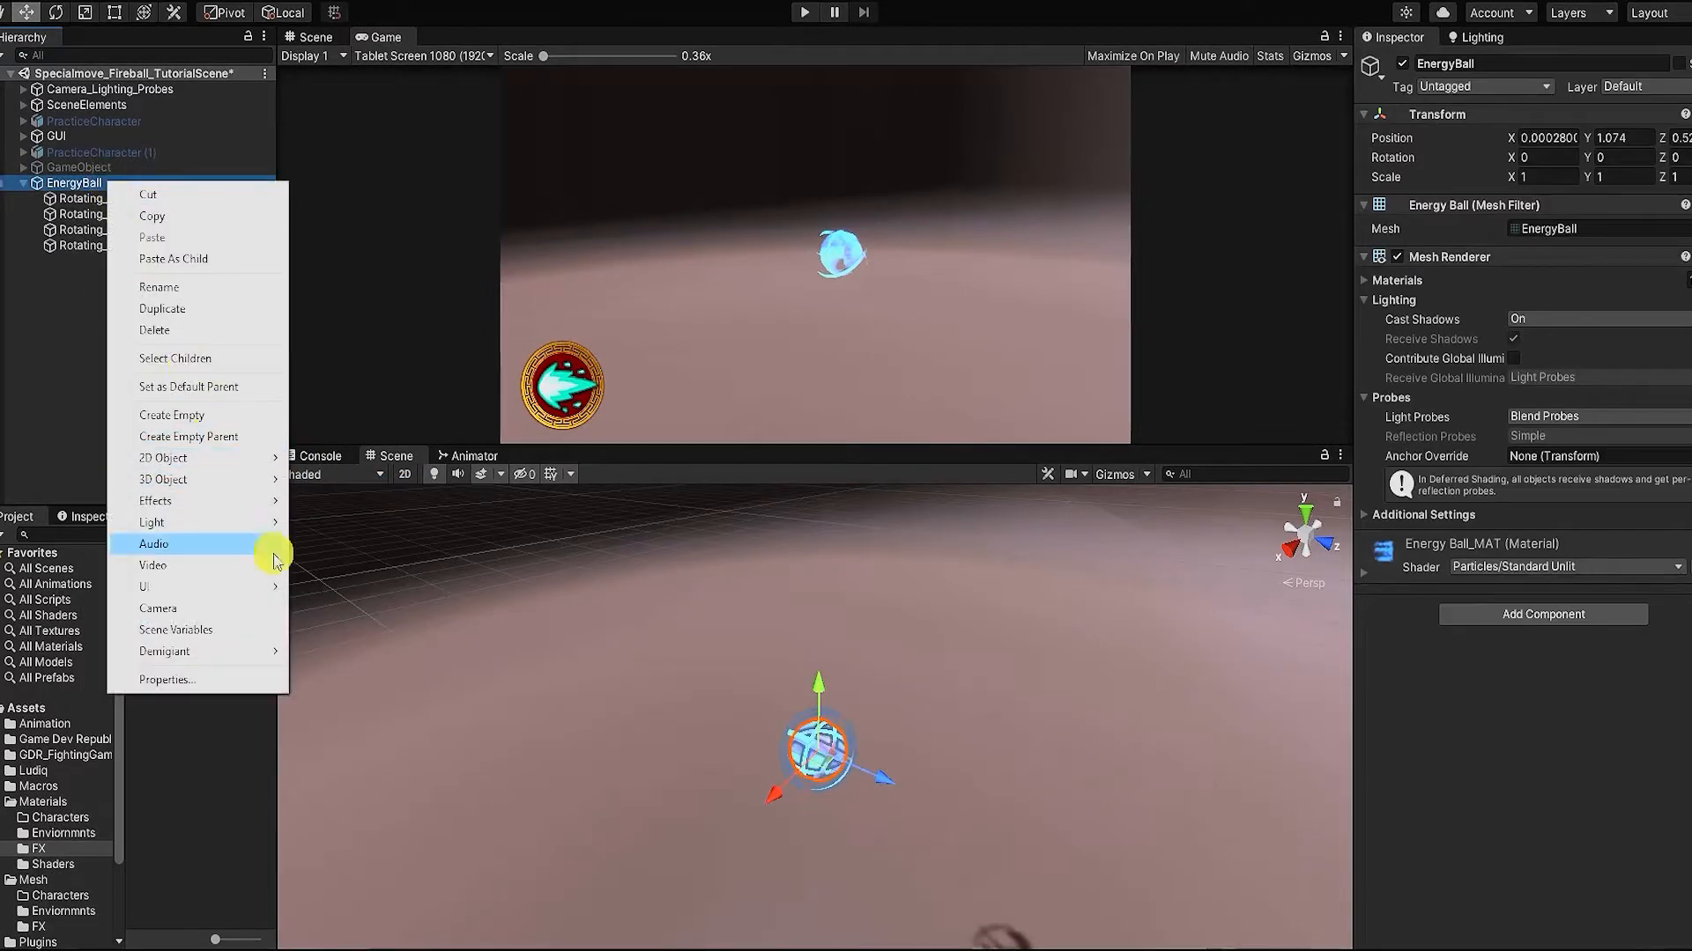
pyautogui.moveTo(251, 503)
pyautogui.click(316, 511)
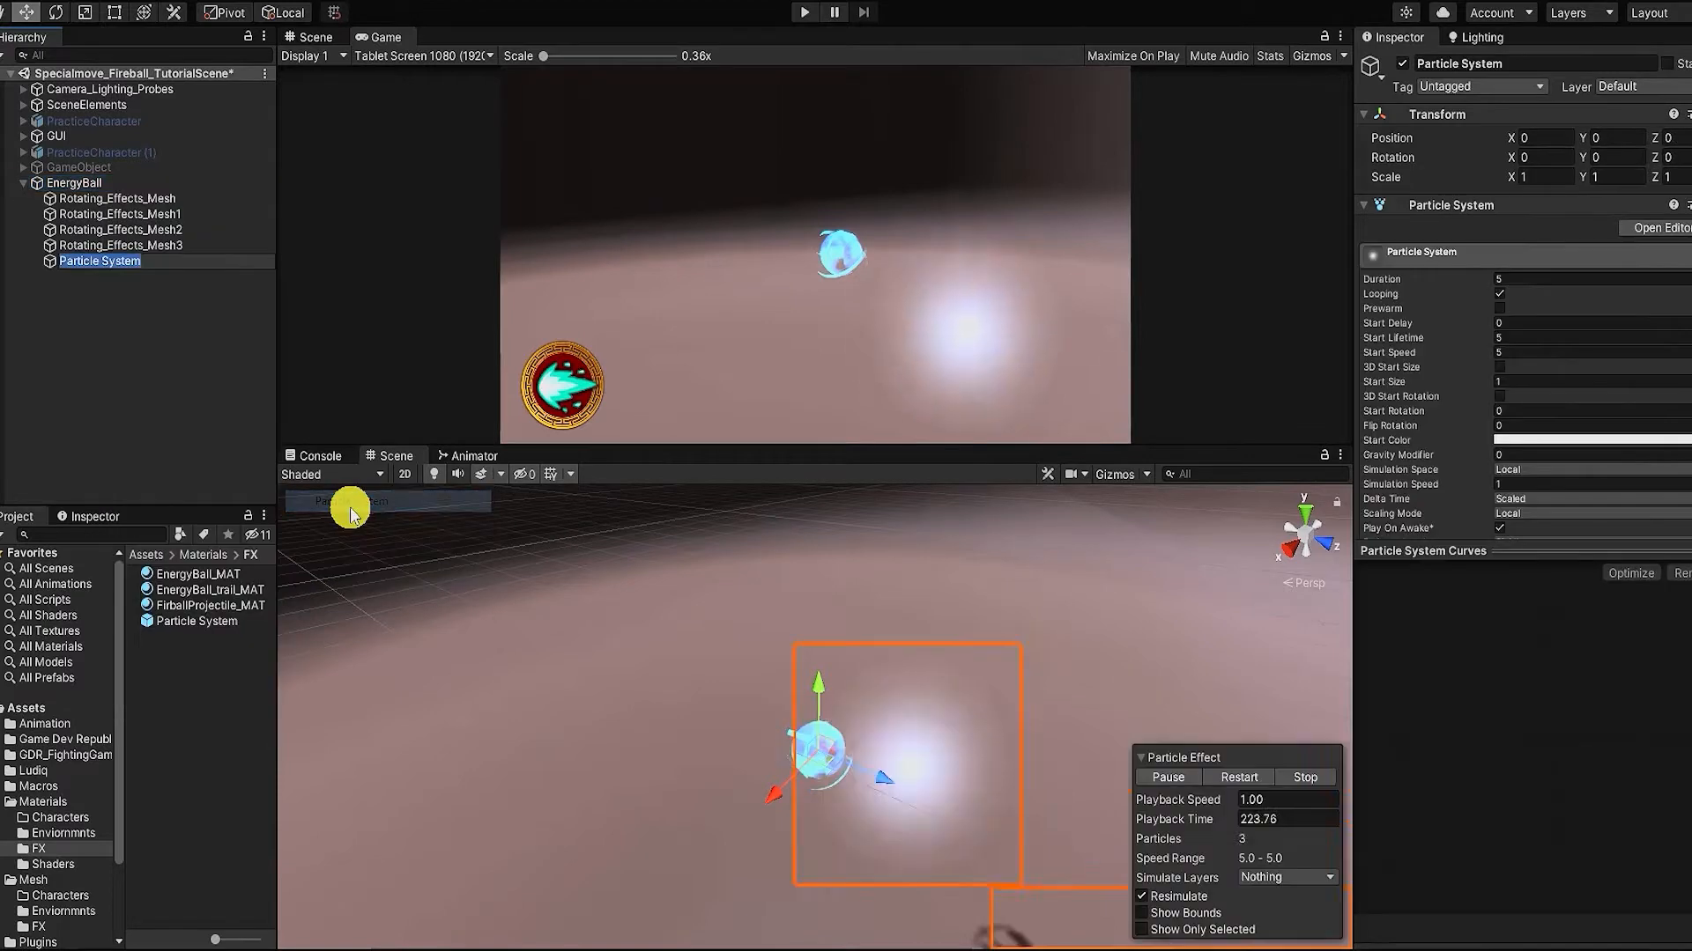
pyautogui.click(1165, 775)
pyautogui.scroll(-6, 917, 699)
pyautogui.click(41, 848)
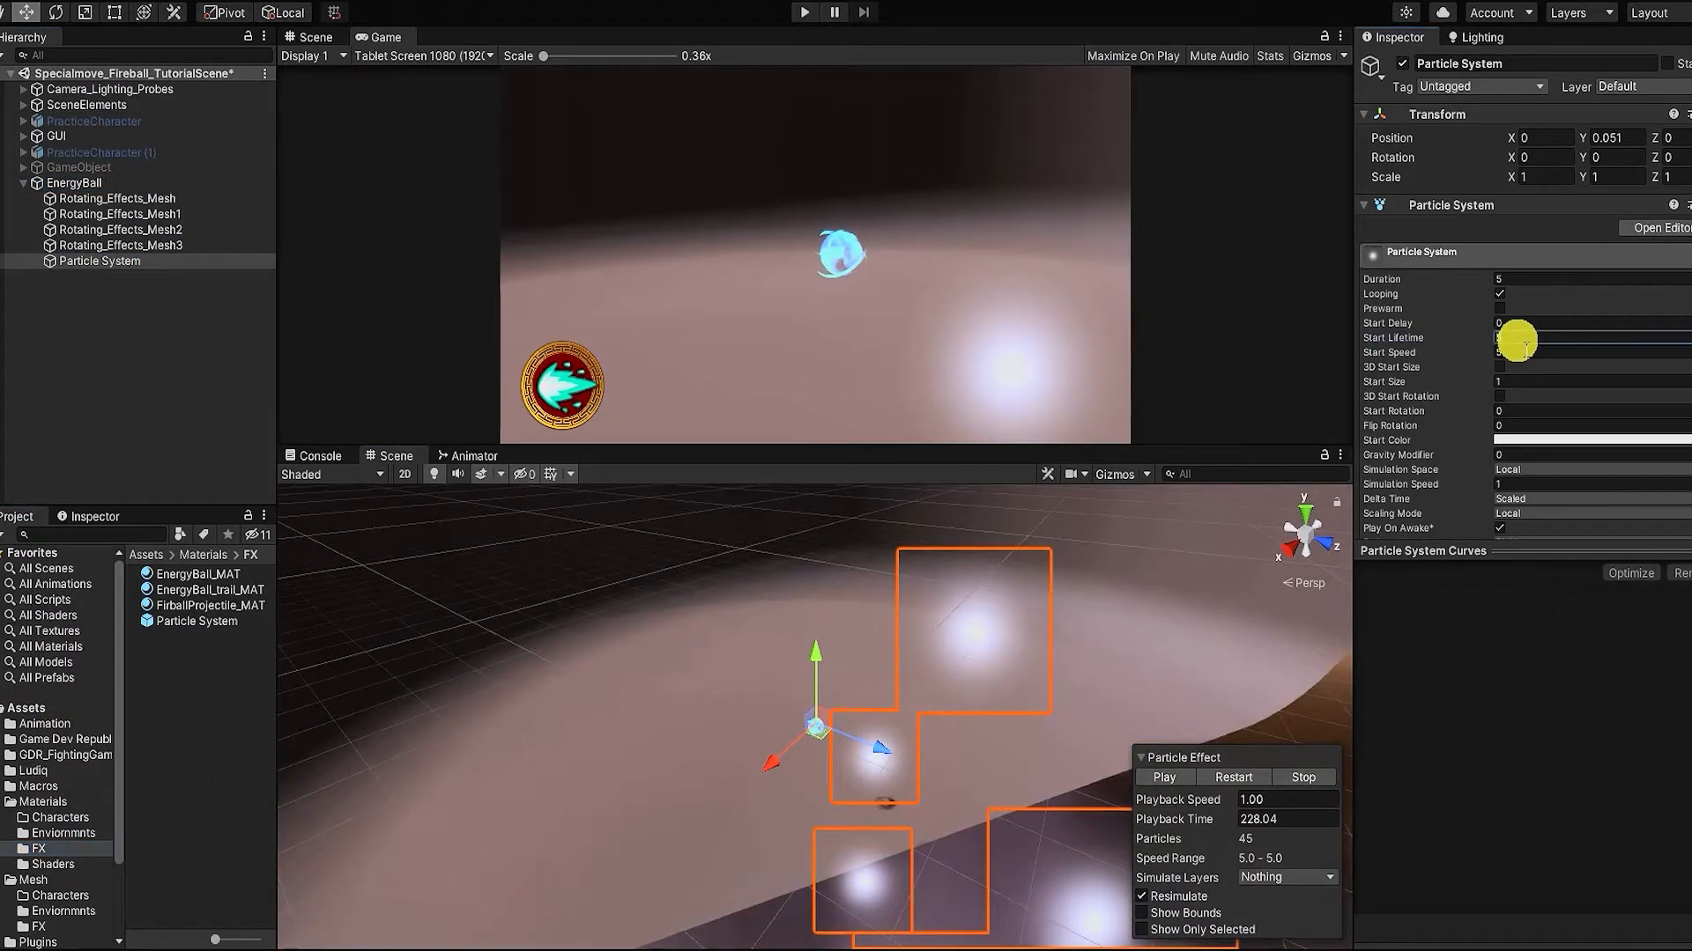
# Step: Set the particle system's start lifetime to 2, start size to 0.2 and emission rate over time to 60
pyautogui.write('2')
pyautogui.press('Return')
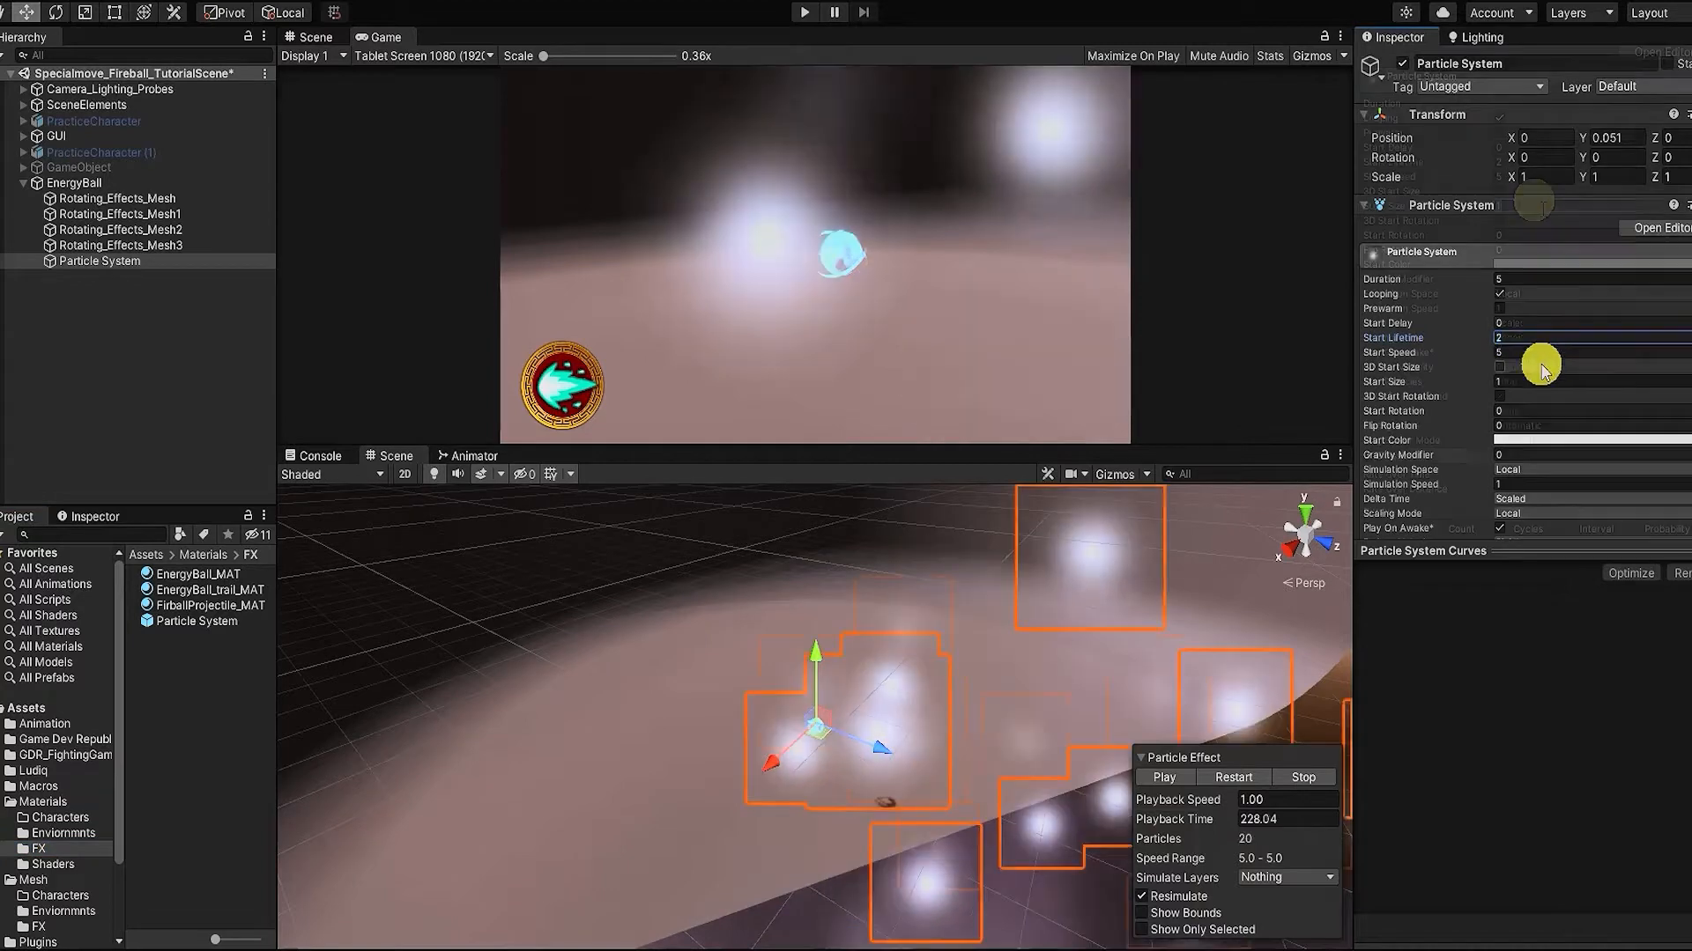
pyautogui.scroll(-2, 1551, 353)
pyautogui.click(1533, 206)
pyautogui.write('0.2')
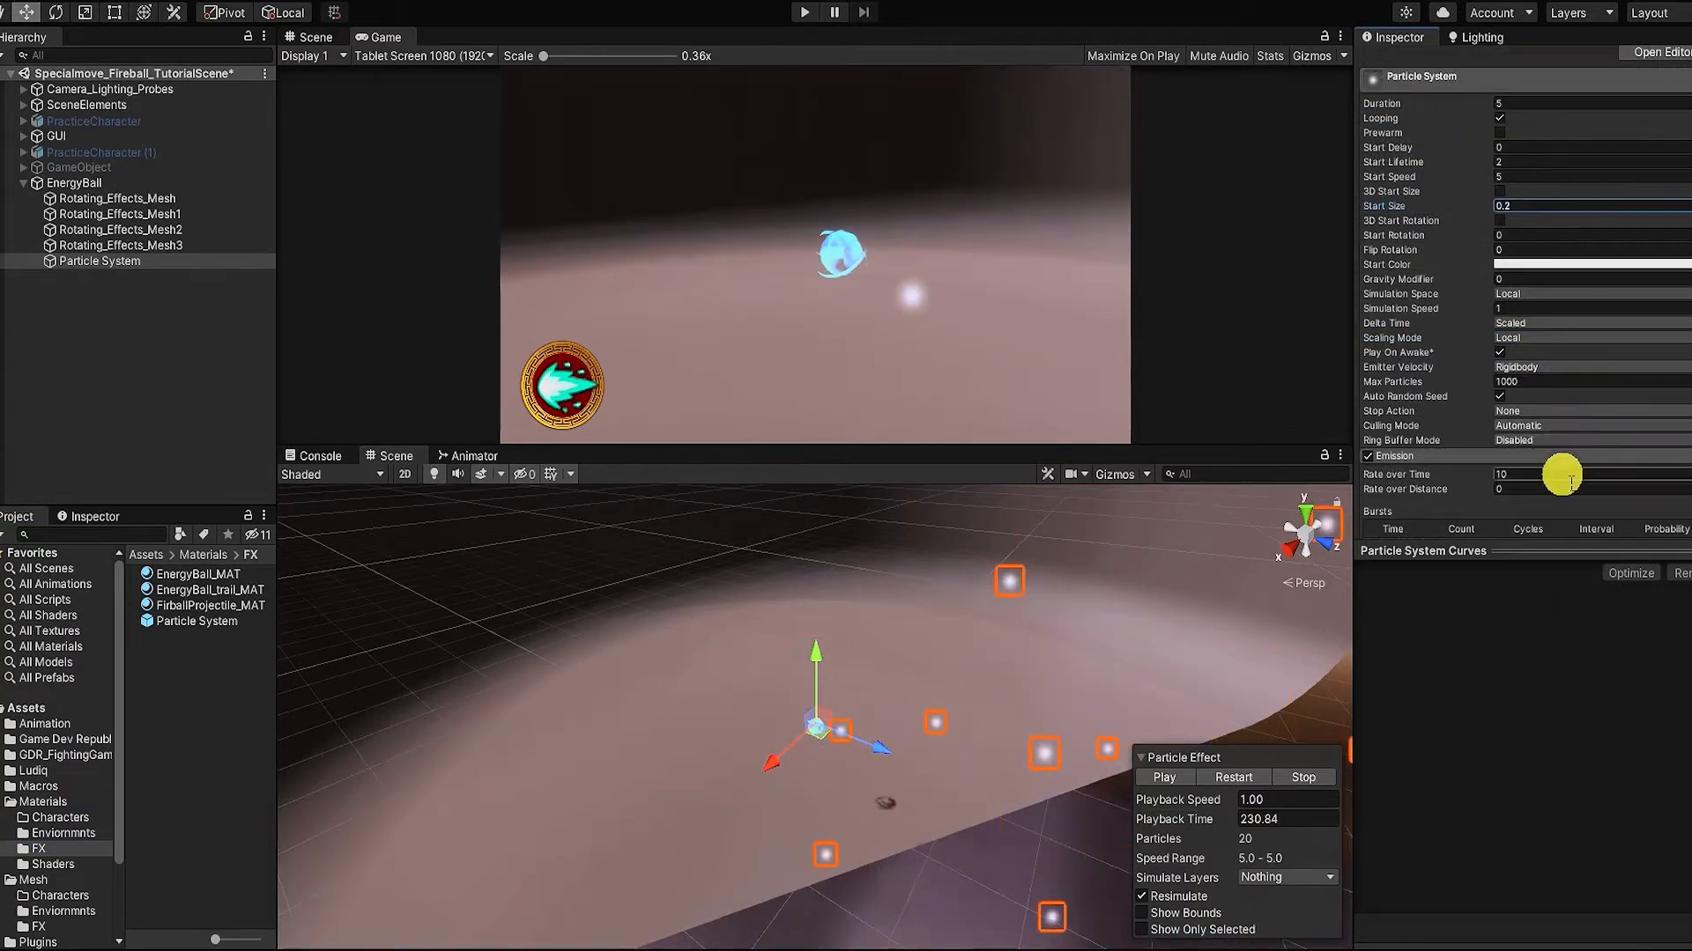
pyautogui.write('60')
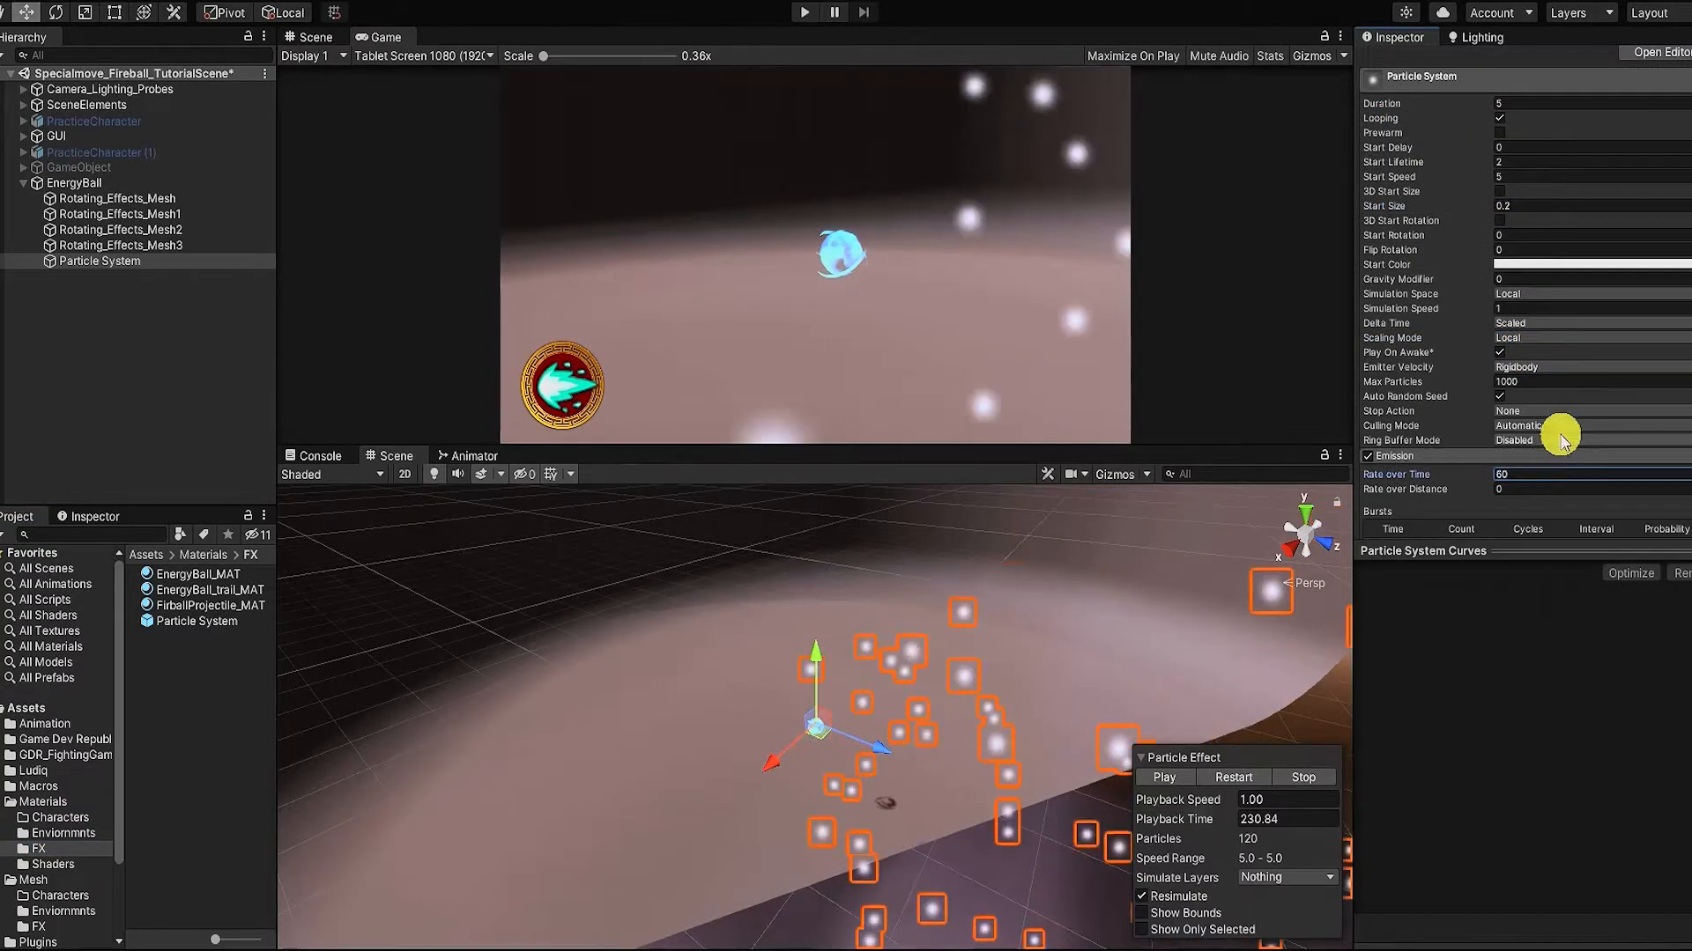
# Step: Set the particle emitter's shape to Sphere with radius 0.1 and briefly preview the effect
pyautogui.scroll(-3, 1562, 440)
pyautogui.click(1519, 418)
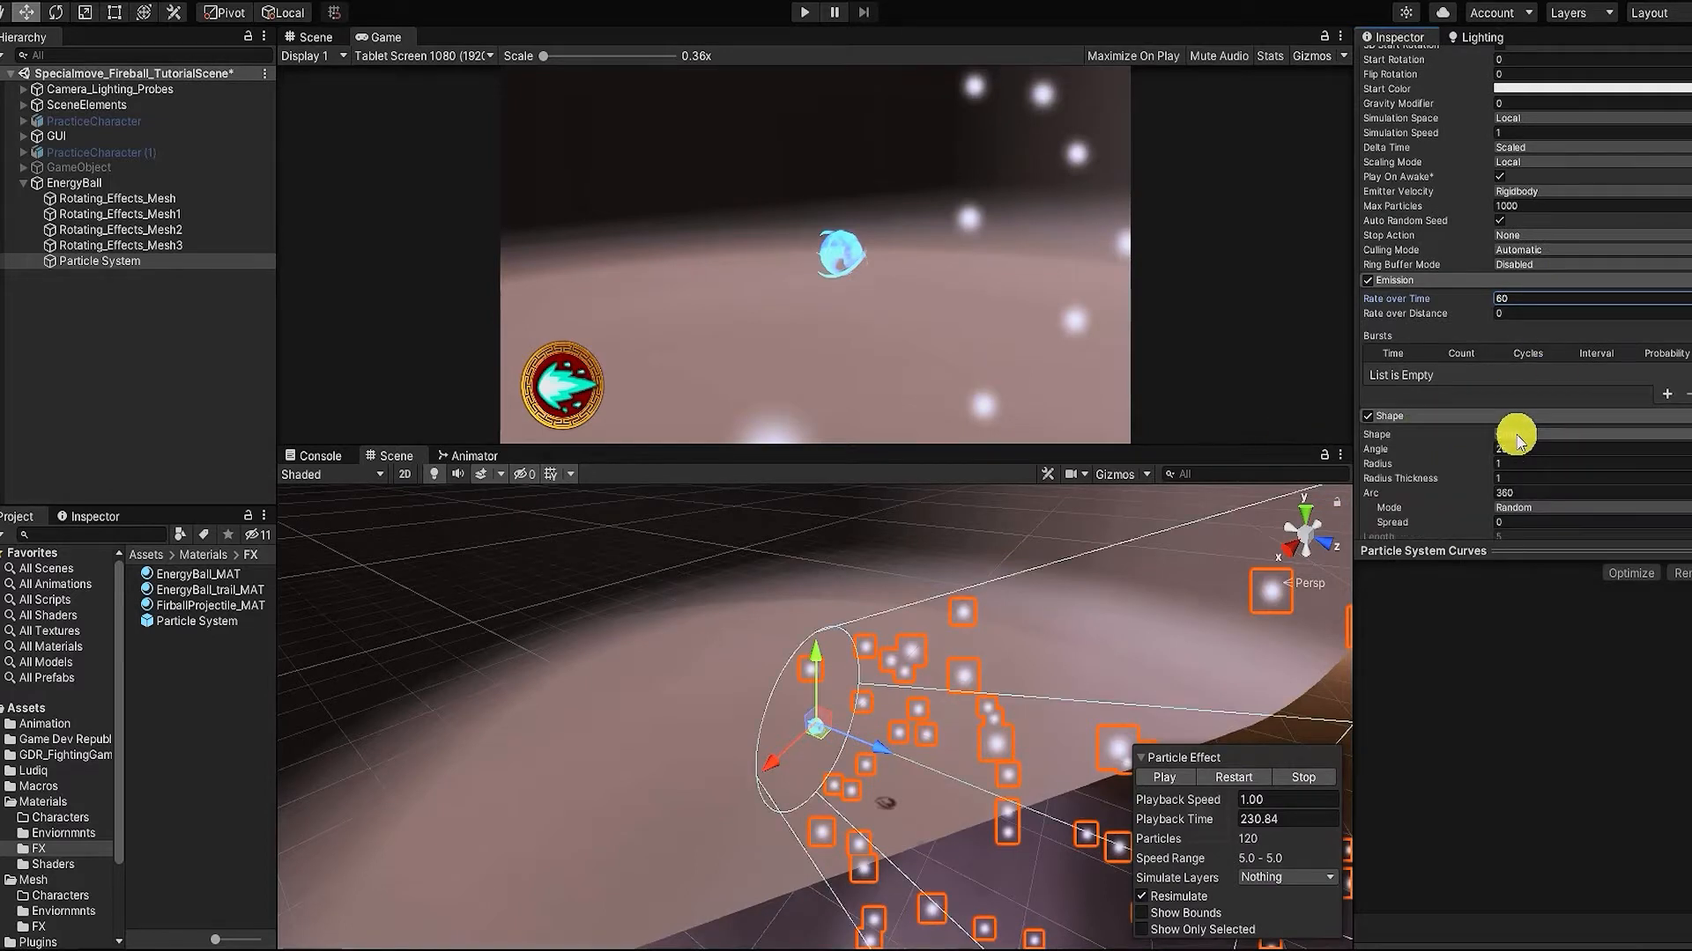
pyautogui.click(1516, 435)
pyautogui.click(1577, 450)
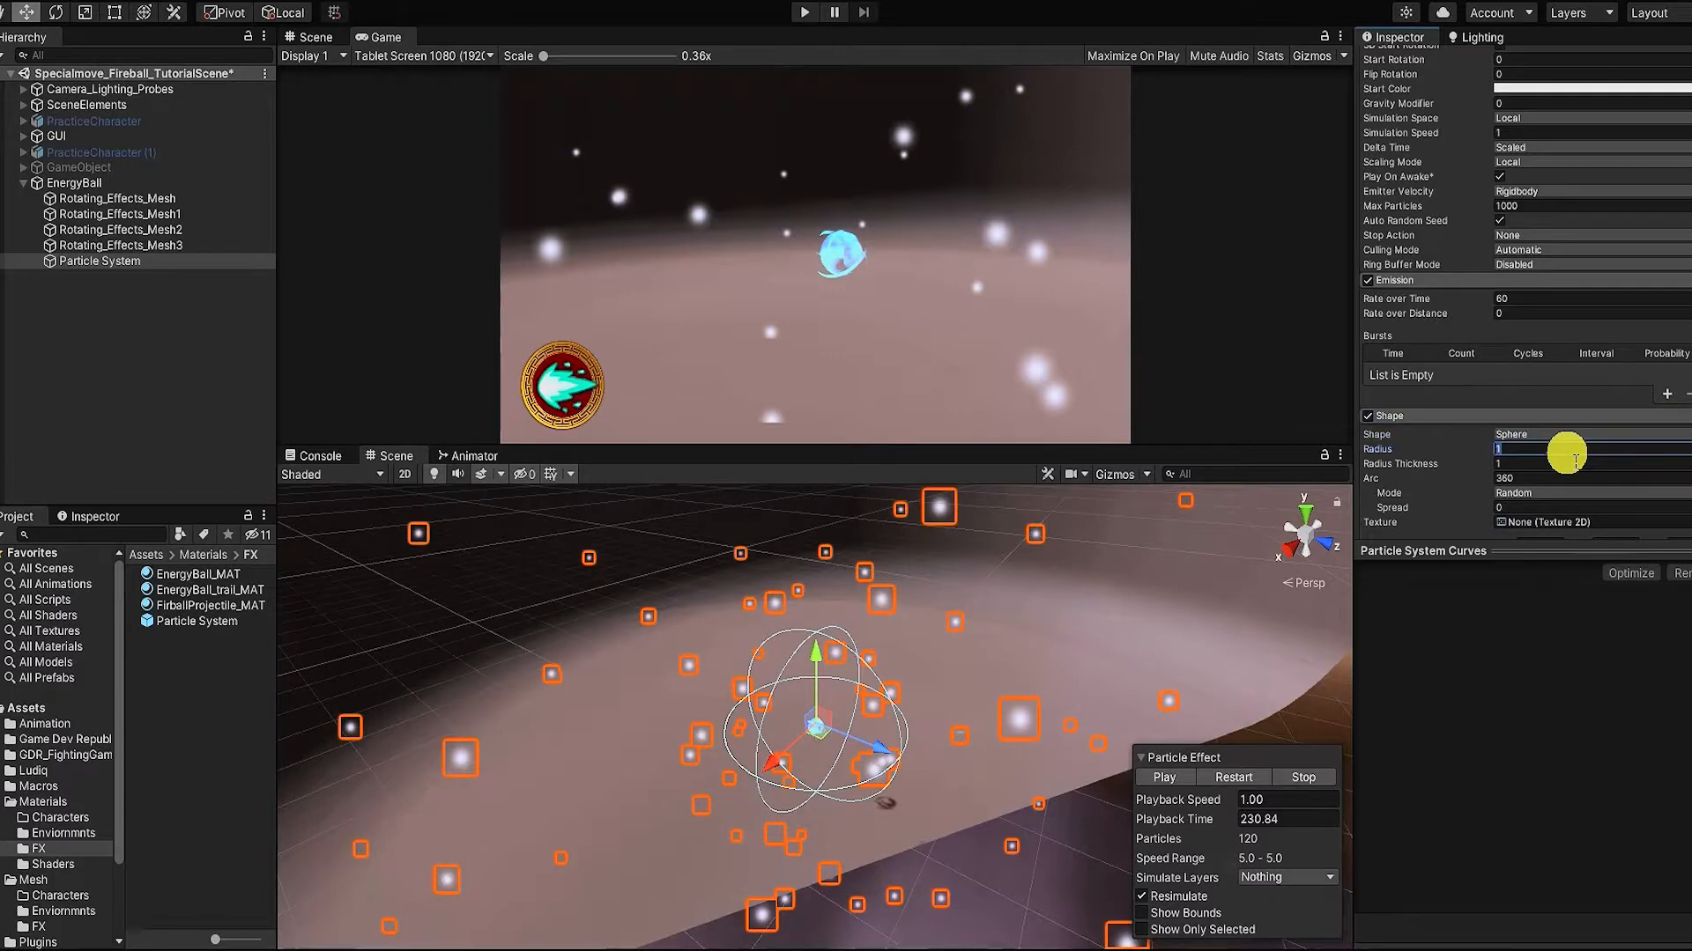
pyautogui.write('.1')
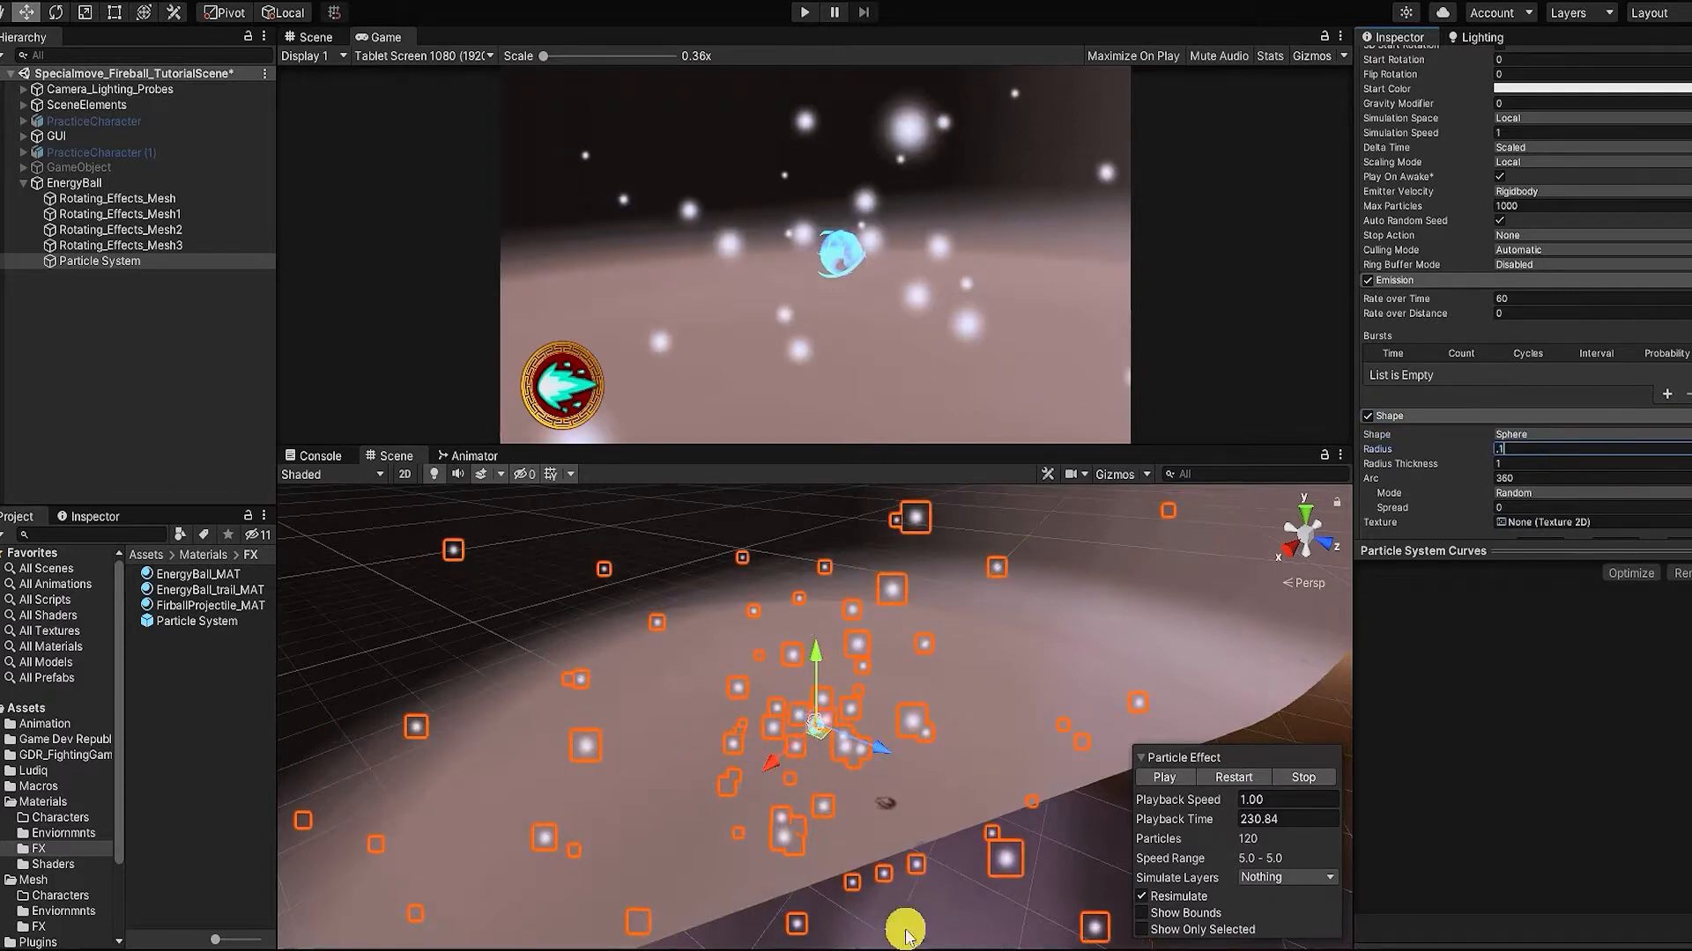
pyautogui.click(1158, 782)
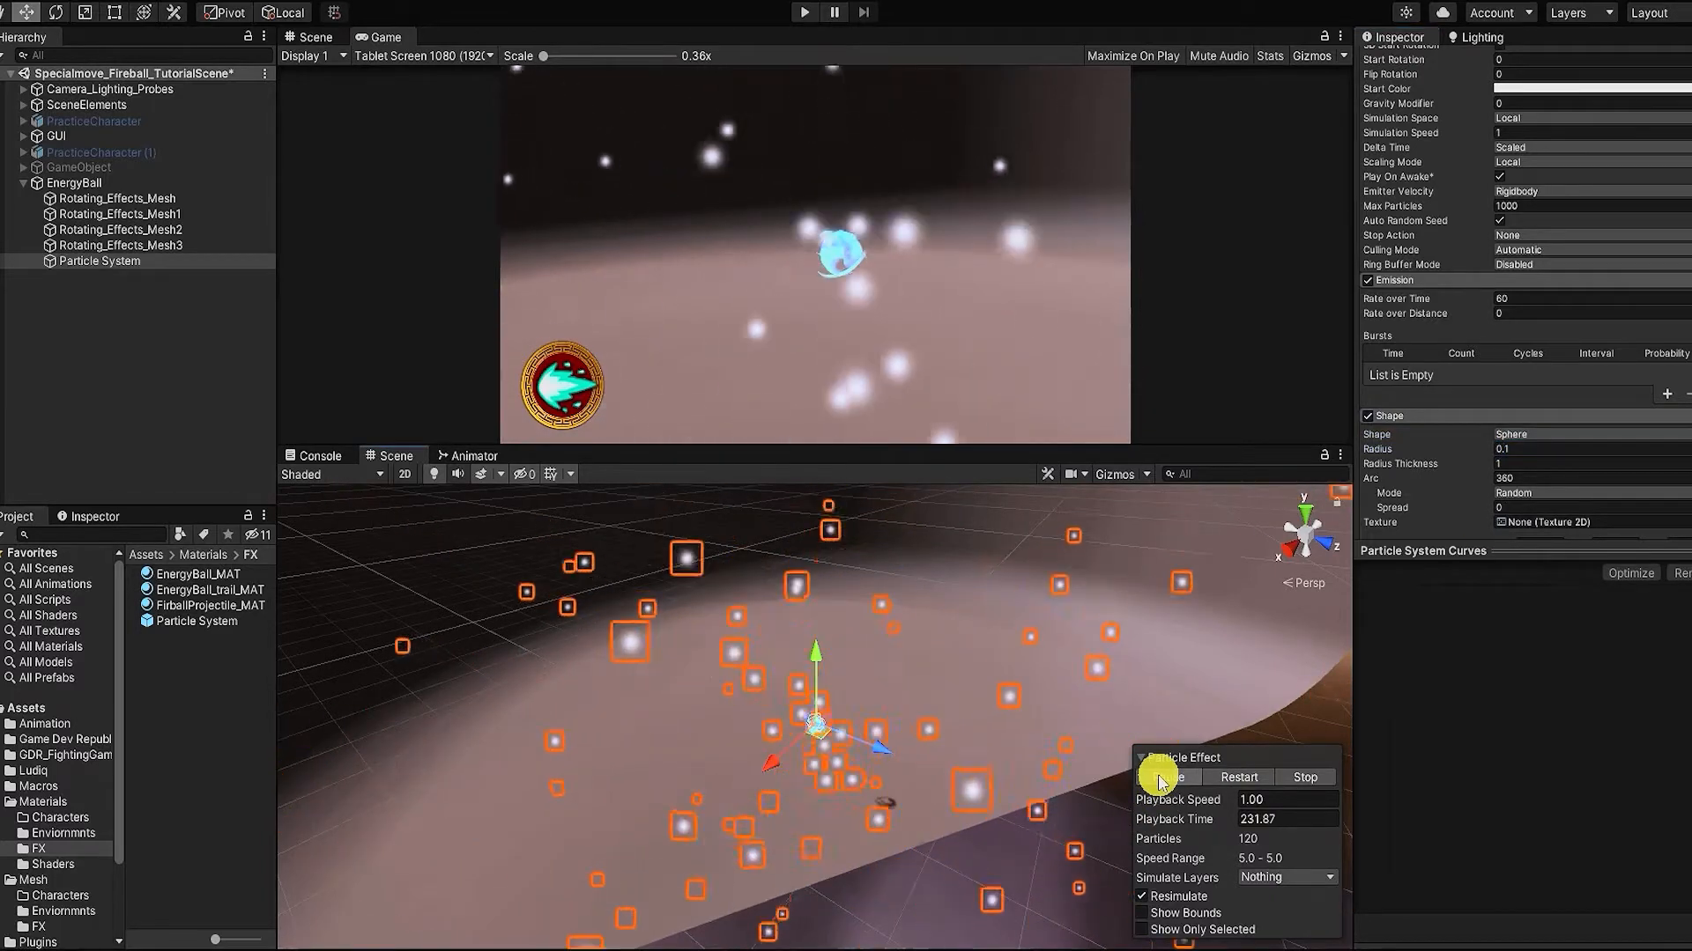
pyautogui.click(1158, 781)
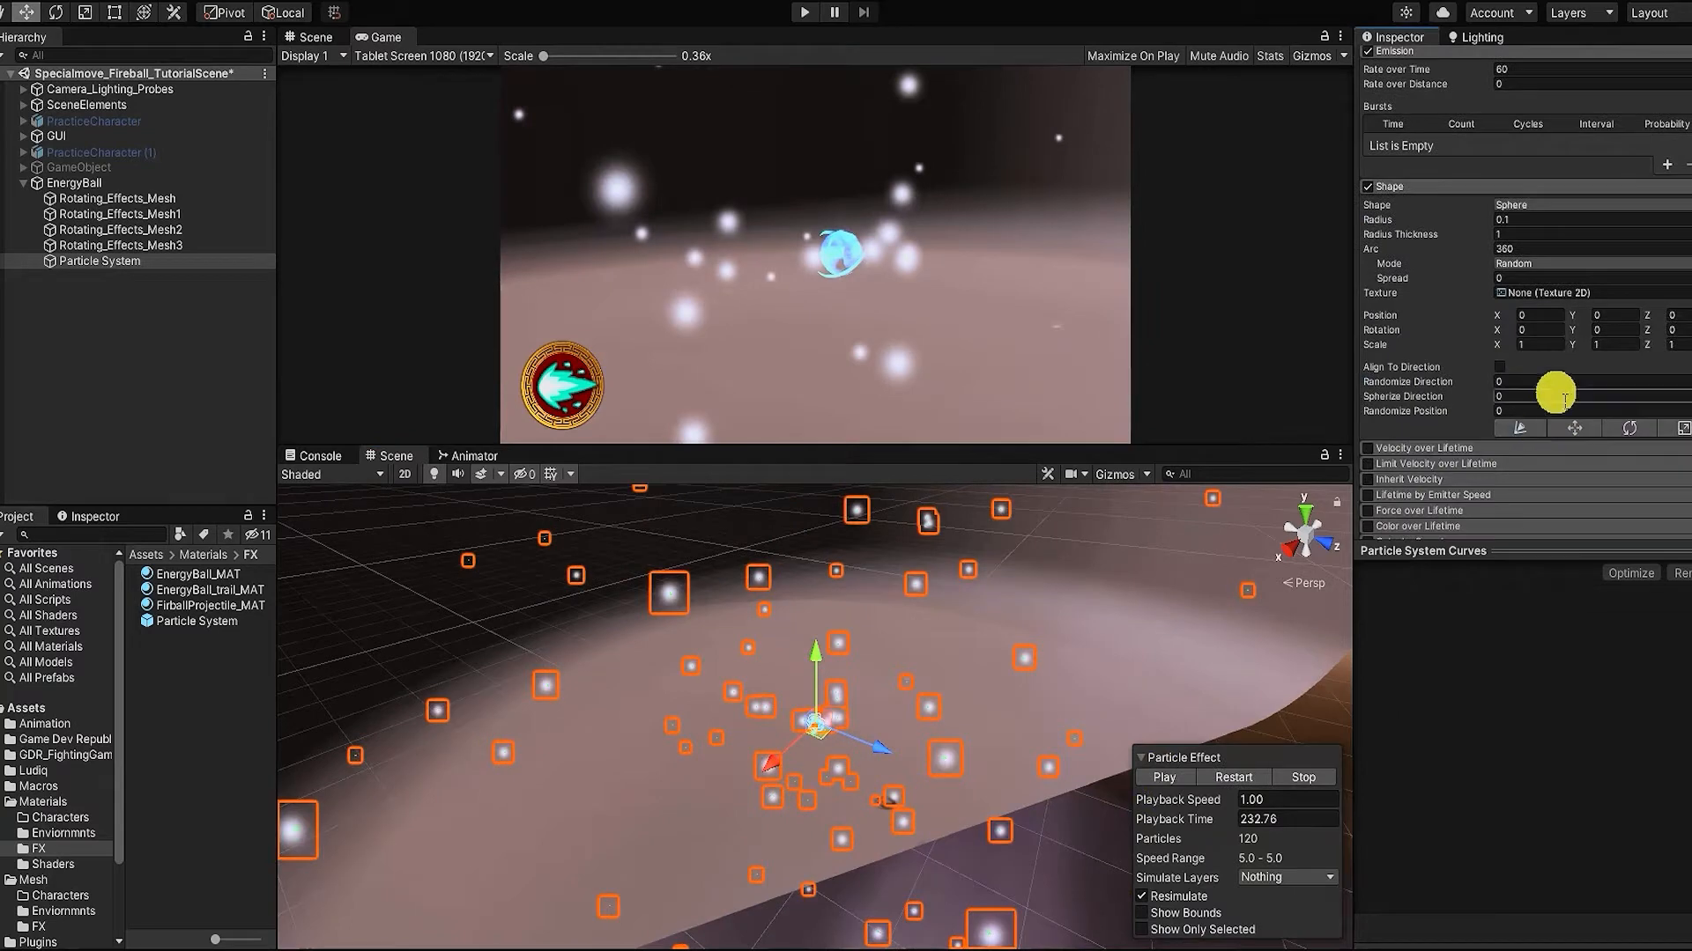
# Step: Set the particle renderer's render mode to Stretched Billboard with a length scale of 10
pyautogui.scroll(-9, 1556, 392)
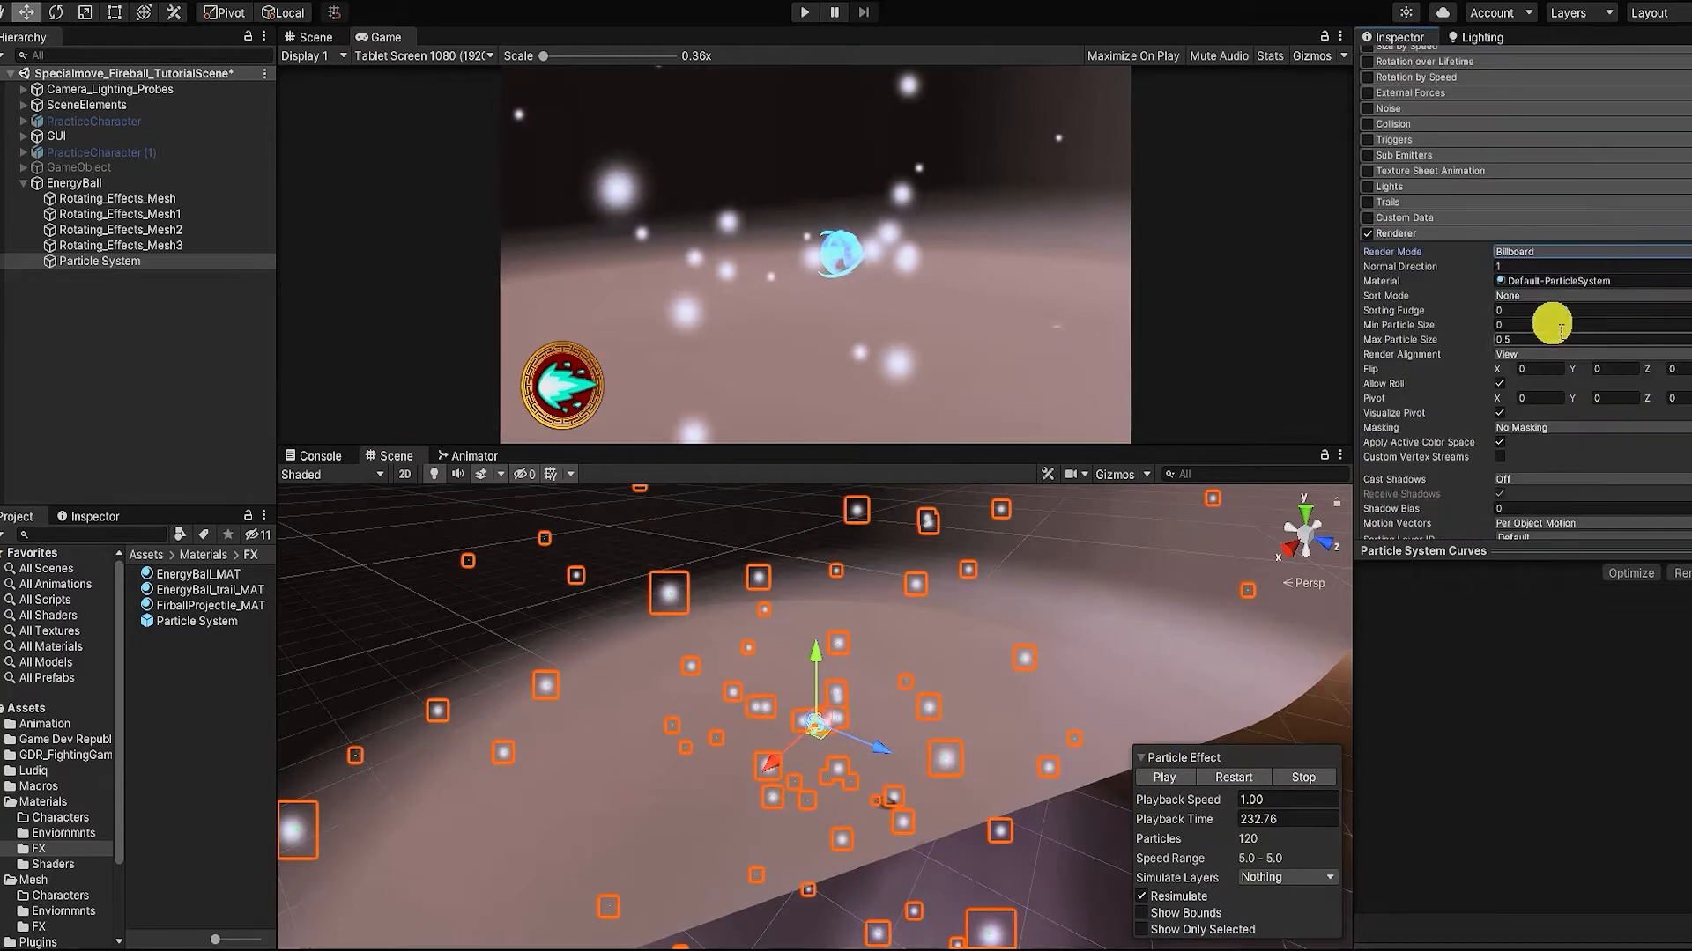
pyautogui.click(1537, 251)
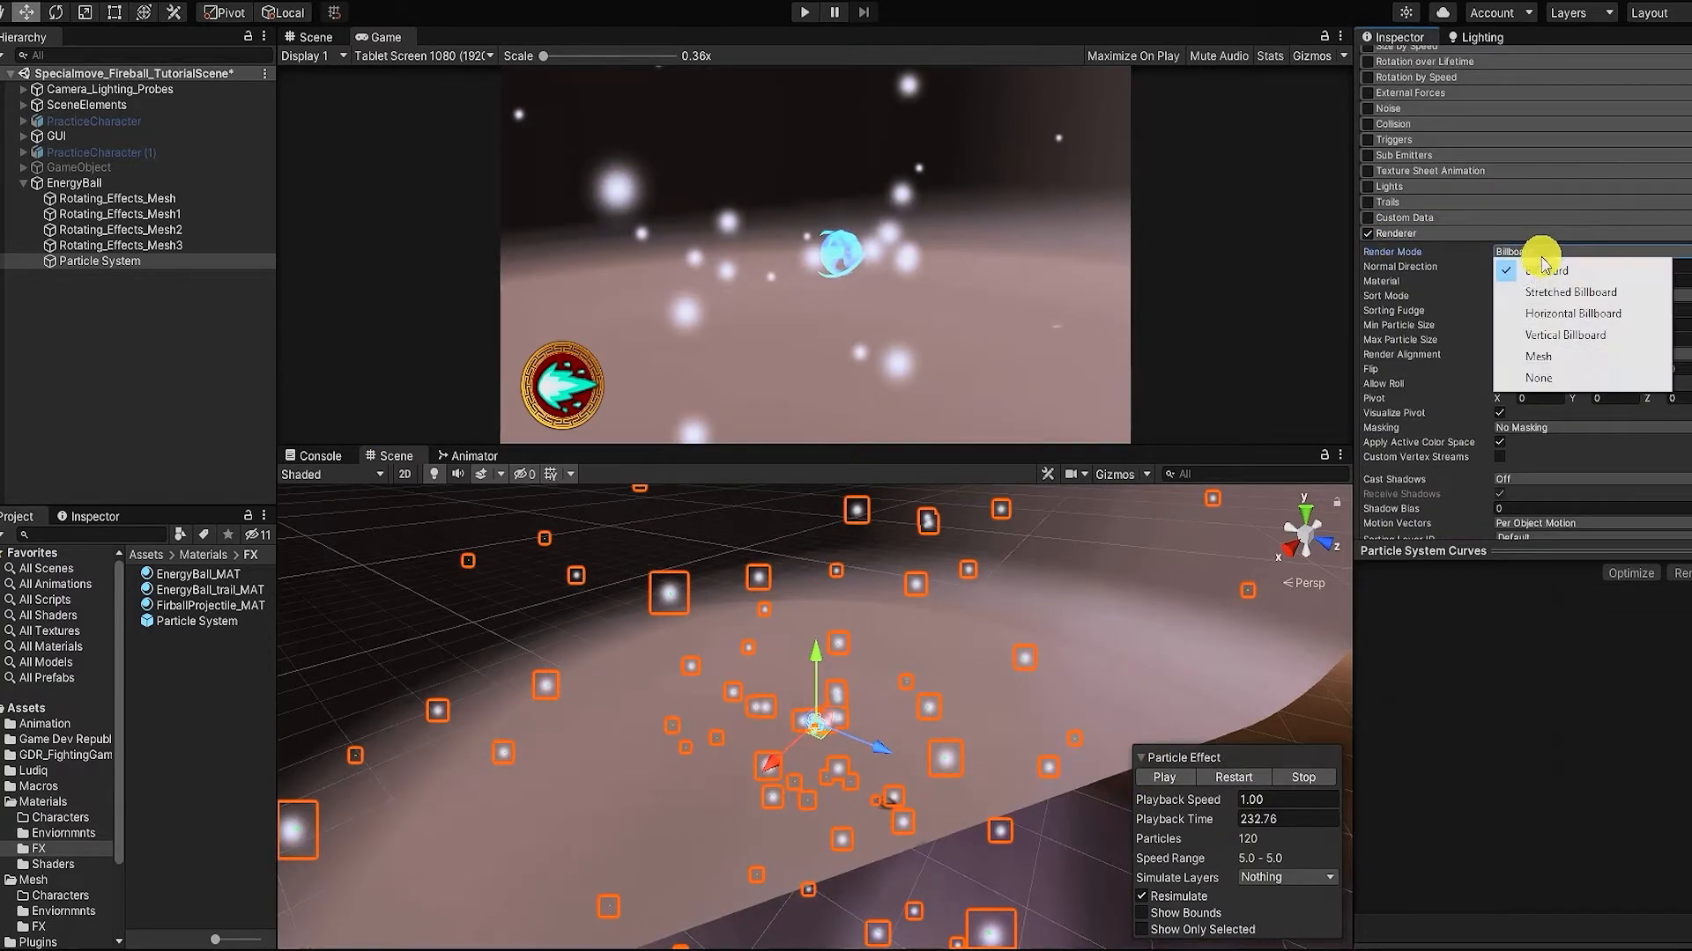
pyautogui.click(1550, 296)
pyautogui.click(1550, 296)
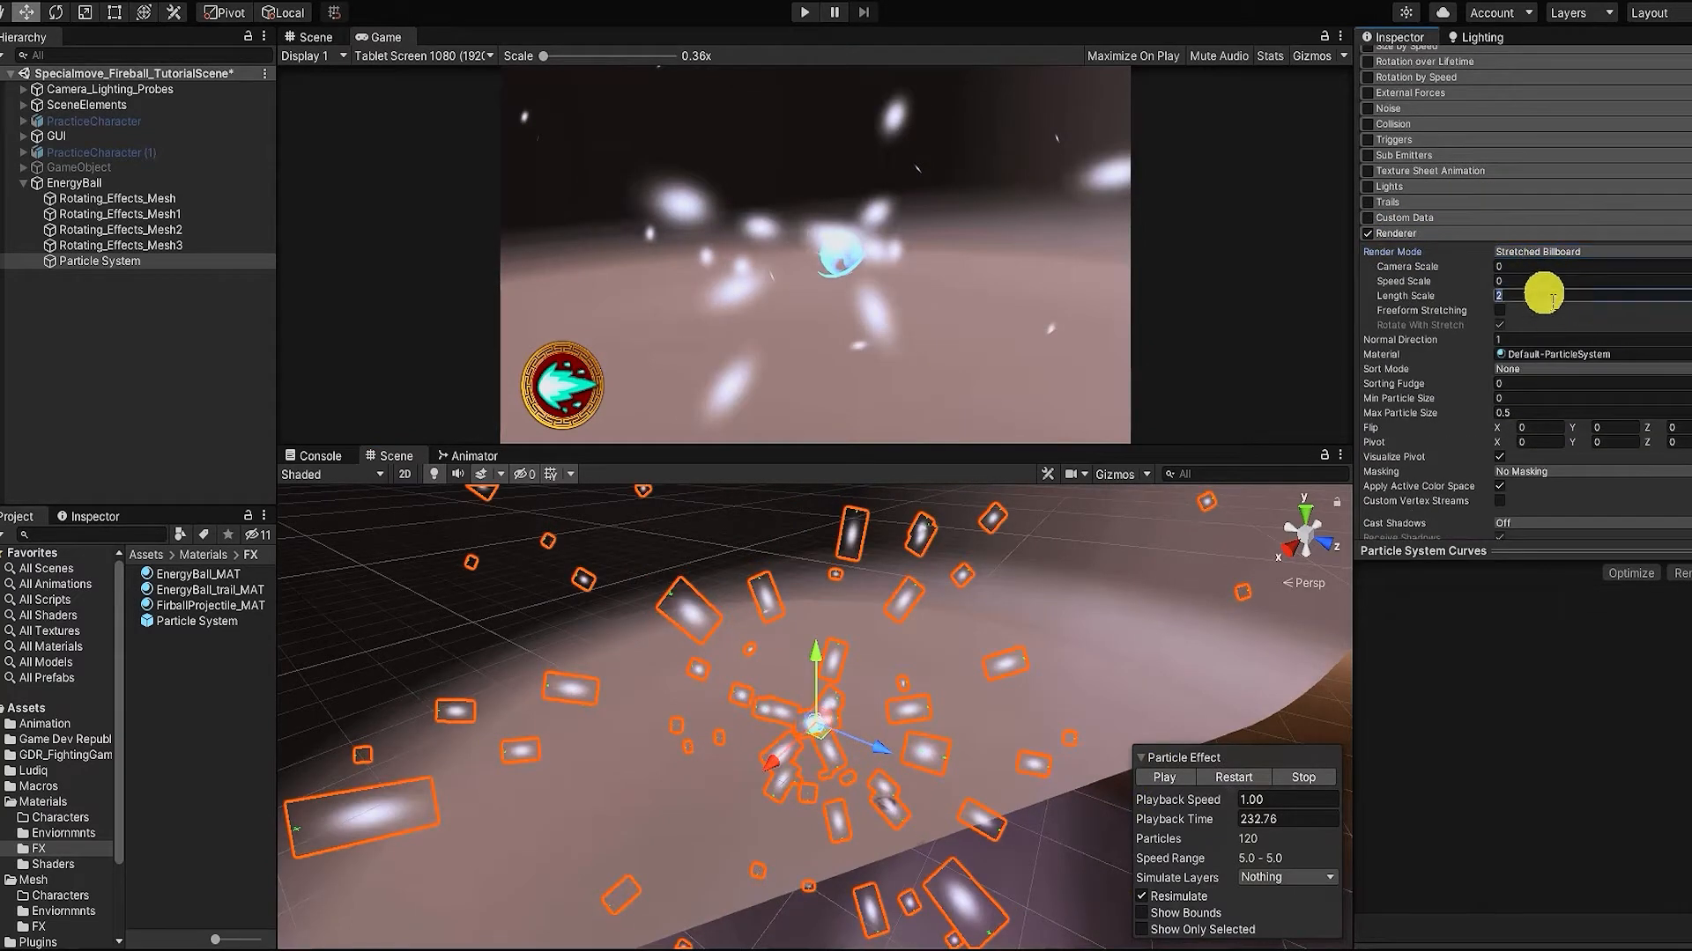
pyautogui.write('10')
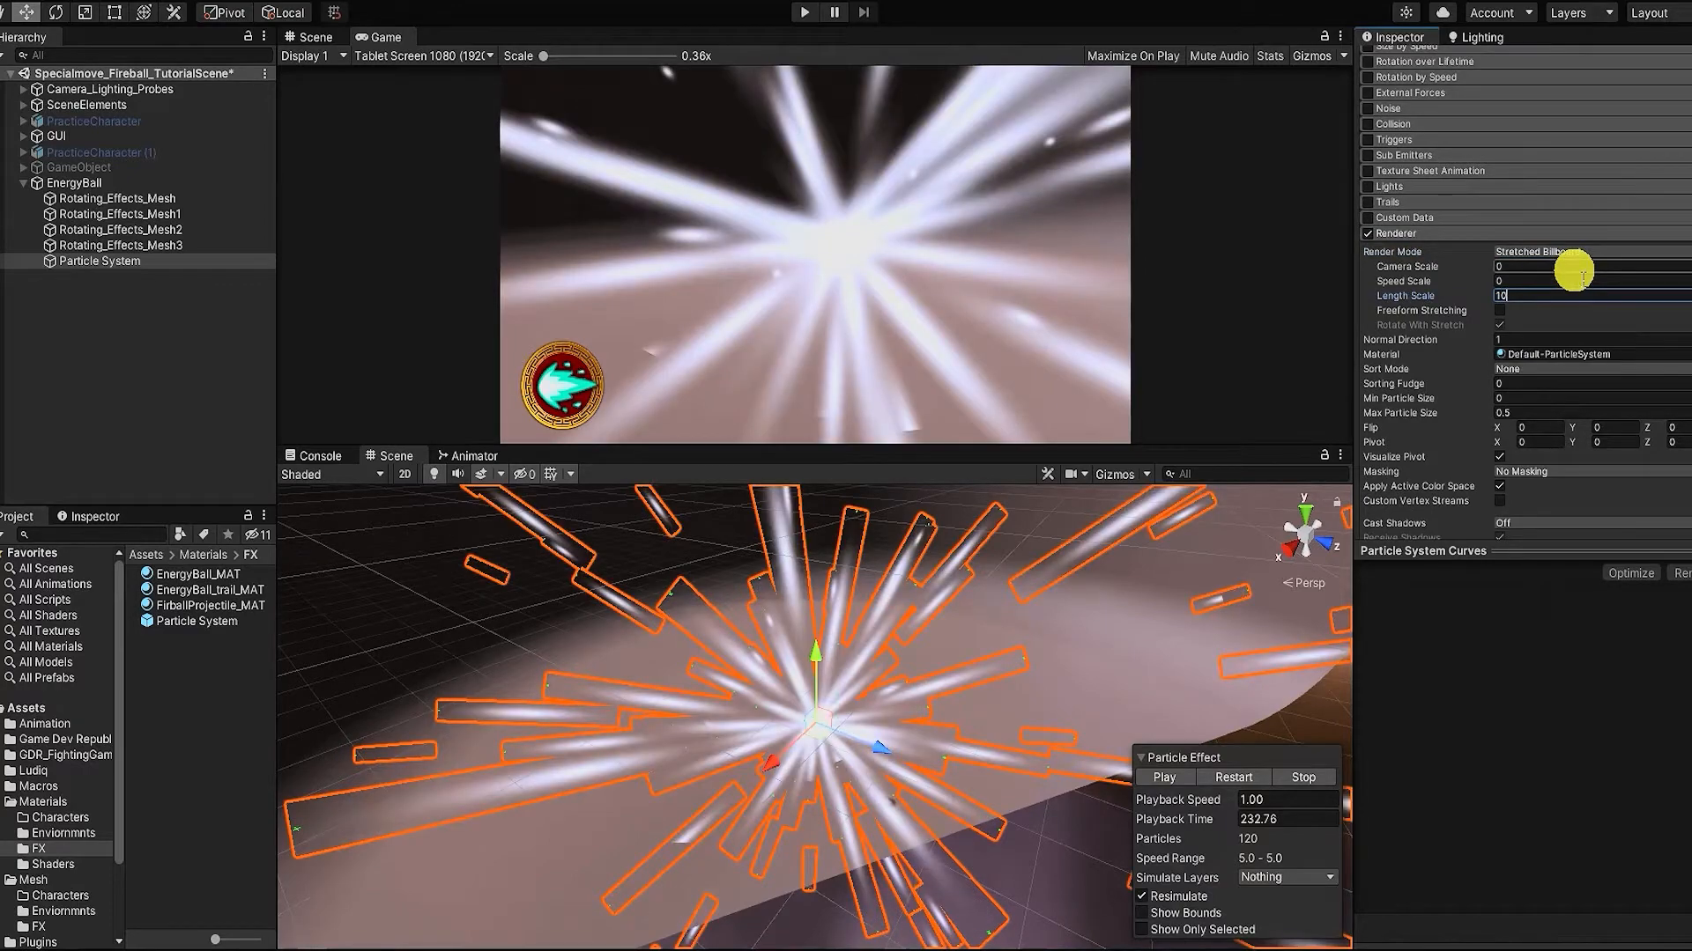
# Step: Enable Size over Lifetime with a linearly rising curve from 0 to 1 and briefly preview the particles
pyautogui.click(1165, 777)
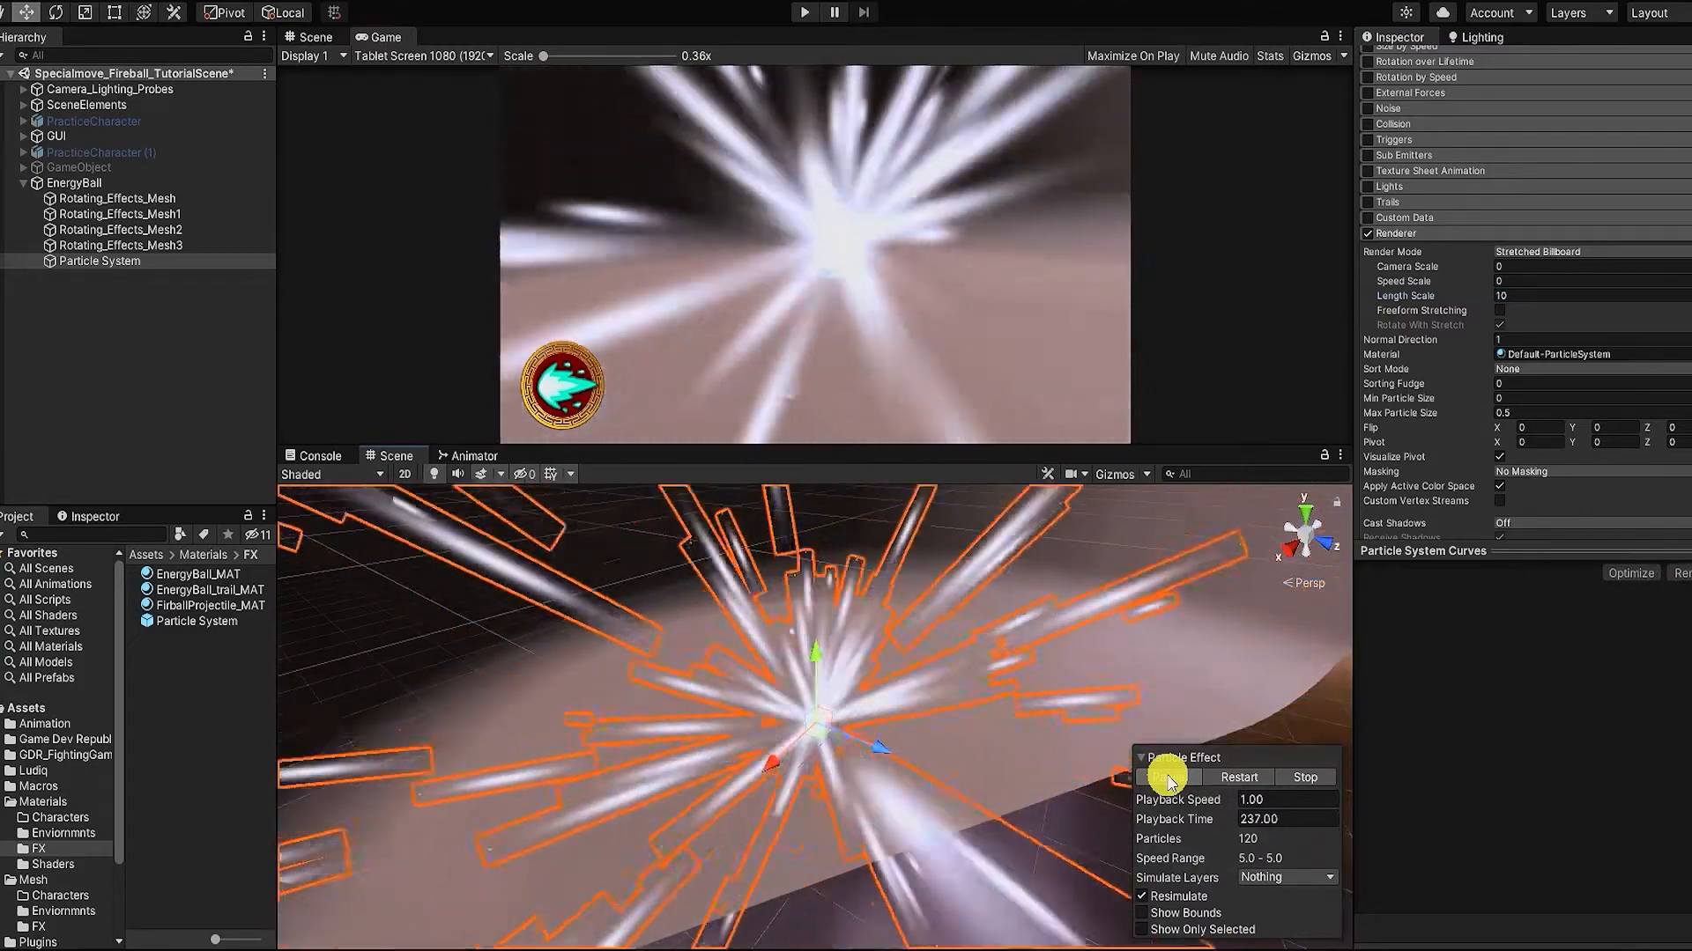
pyautogui.scroll(4, 1582, 357)
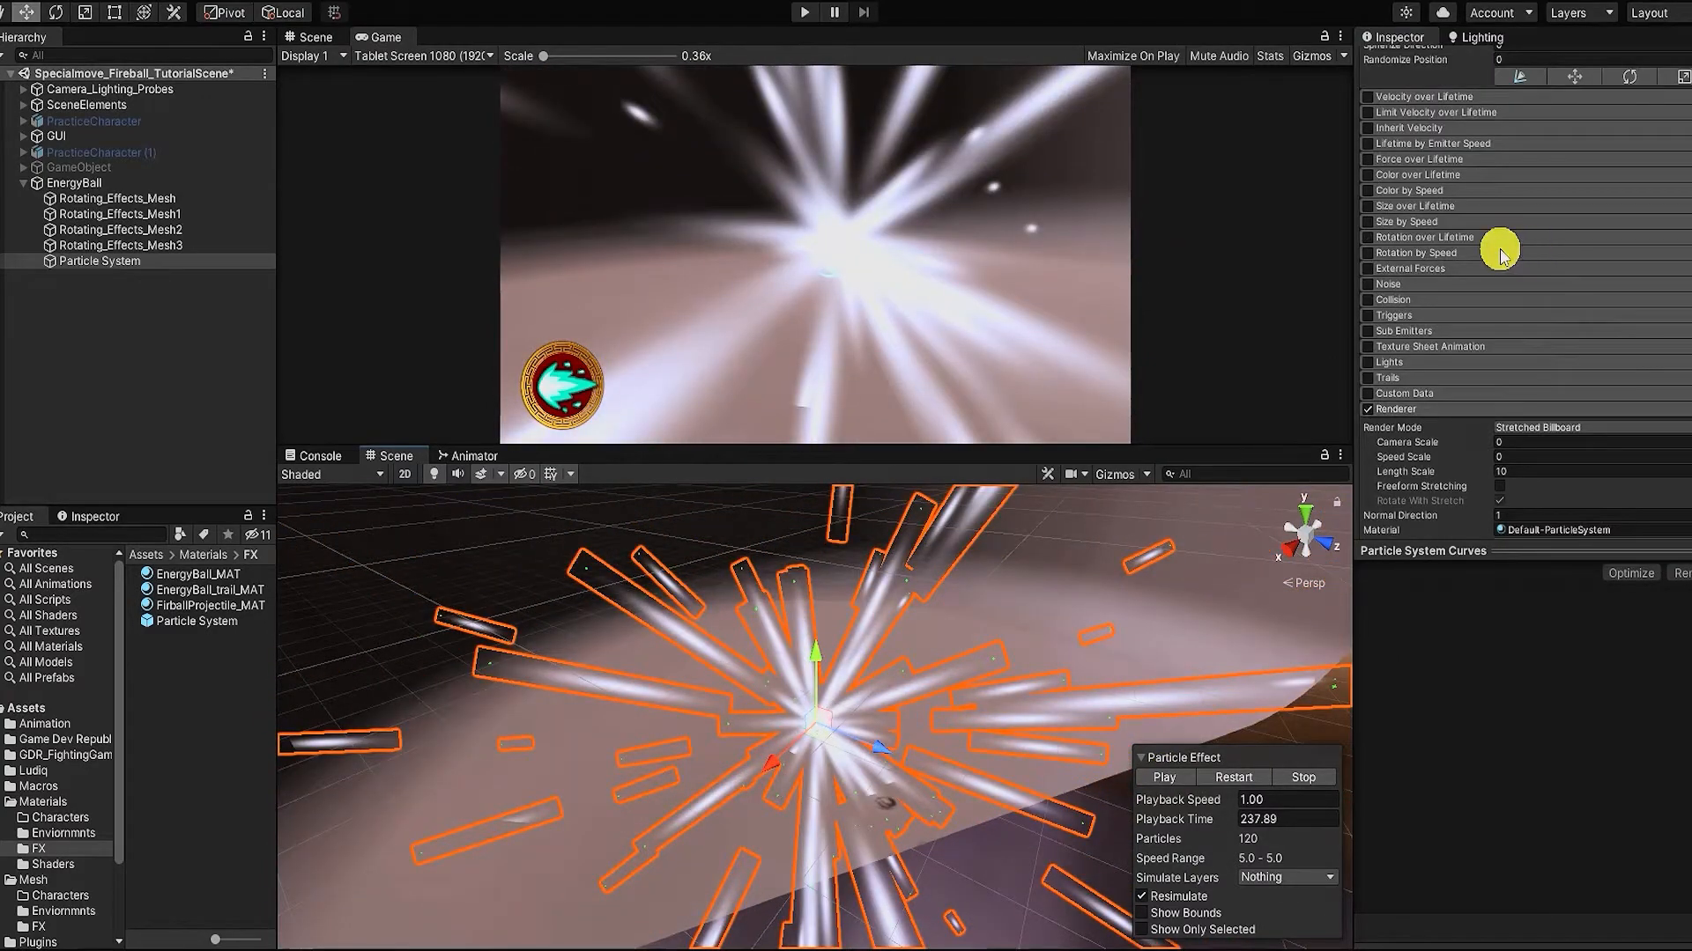
pyautogui.click(1368, 207)
pyautogui.click(1409, 207)
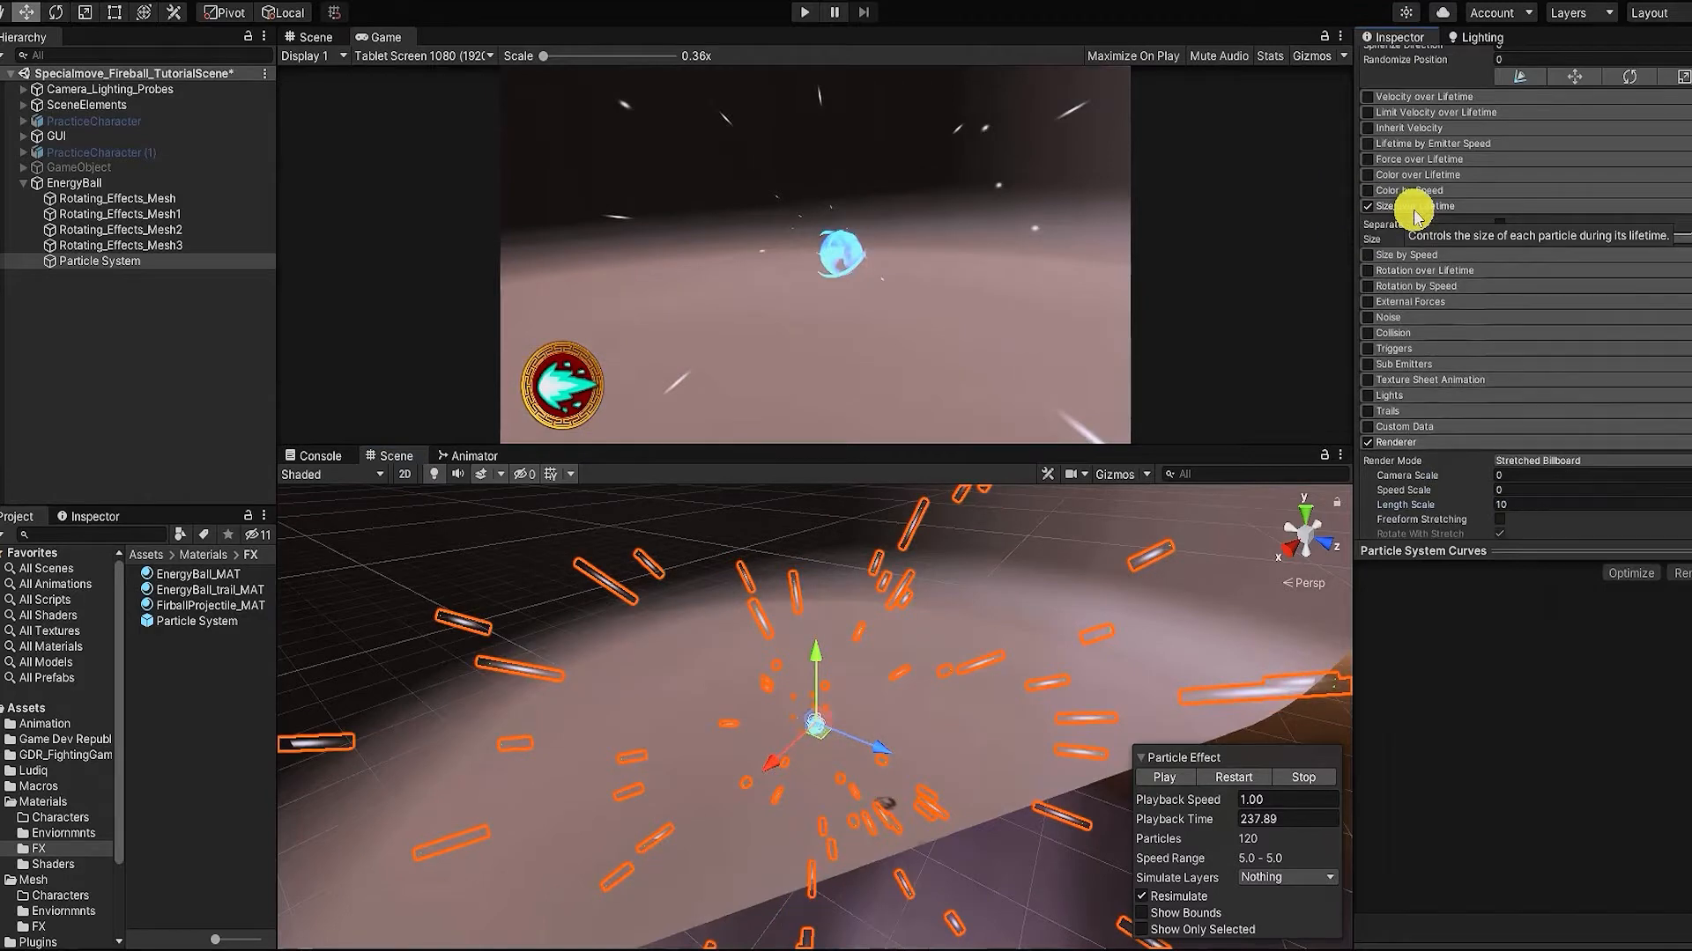
pyautogui.click(1557, 240)
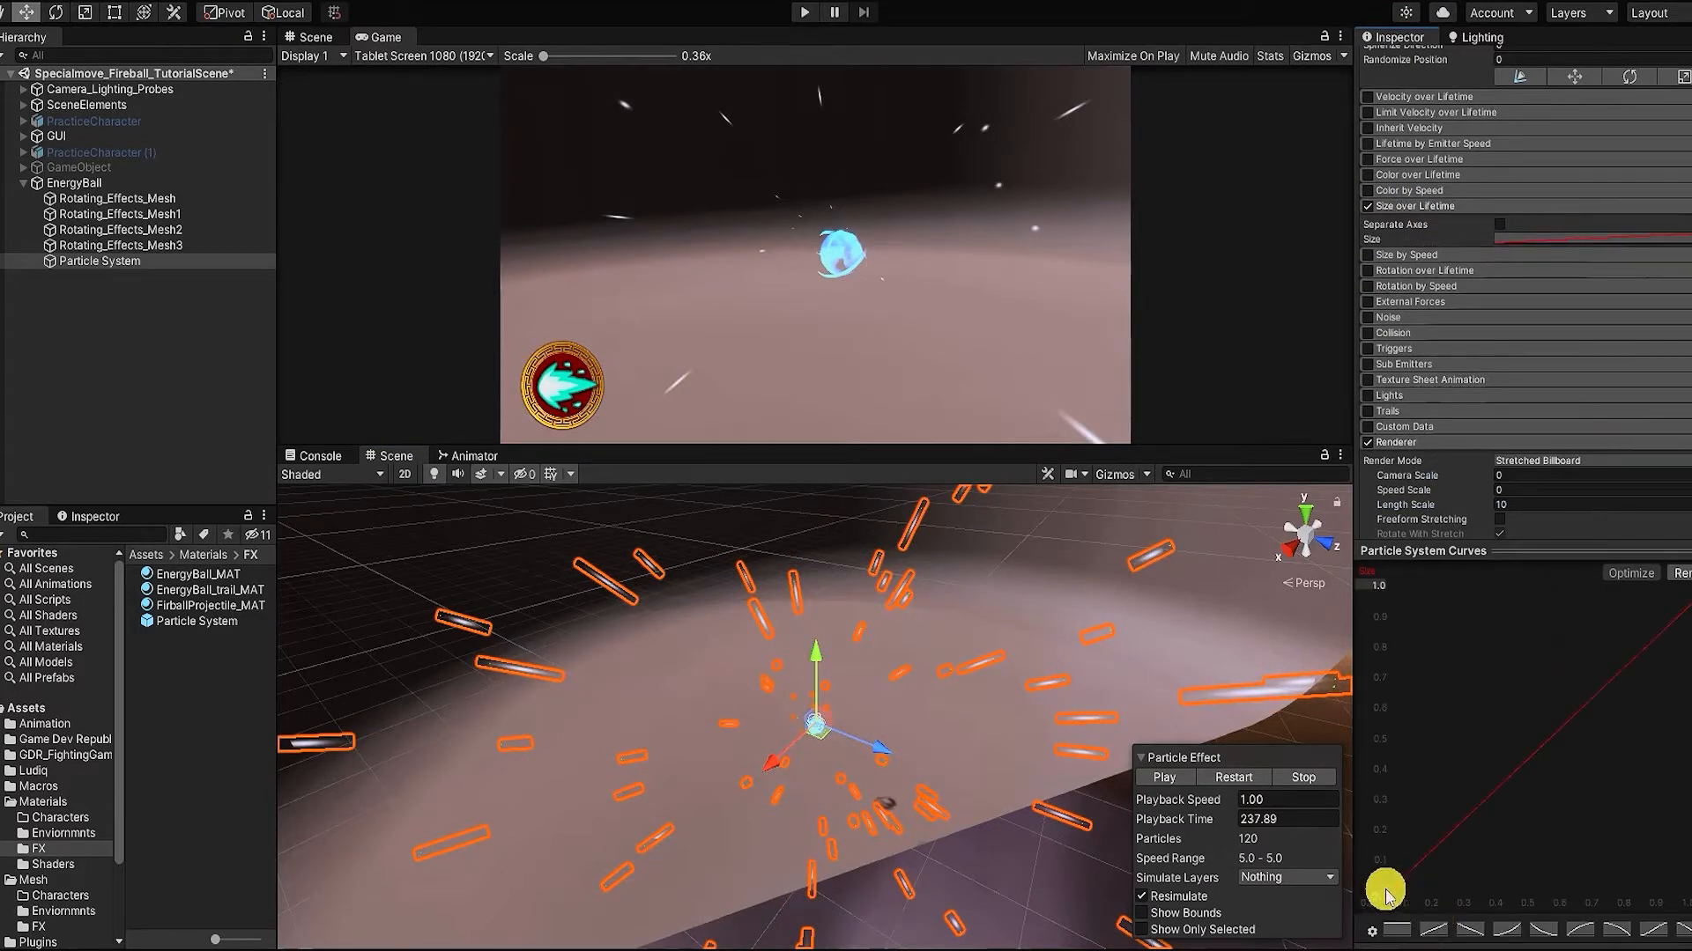
pyautogui.click(1159, 779)
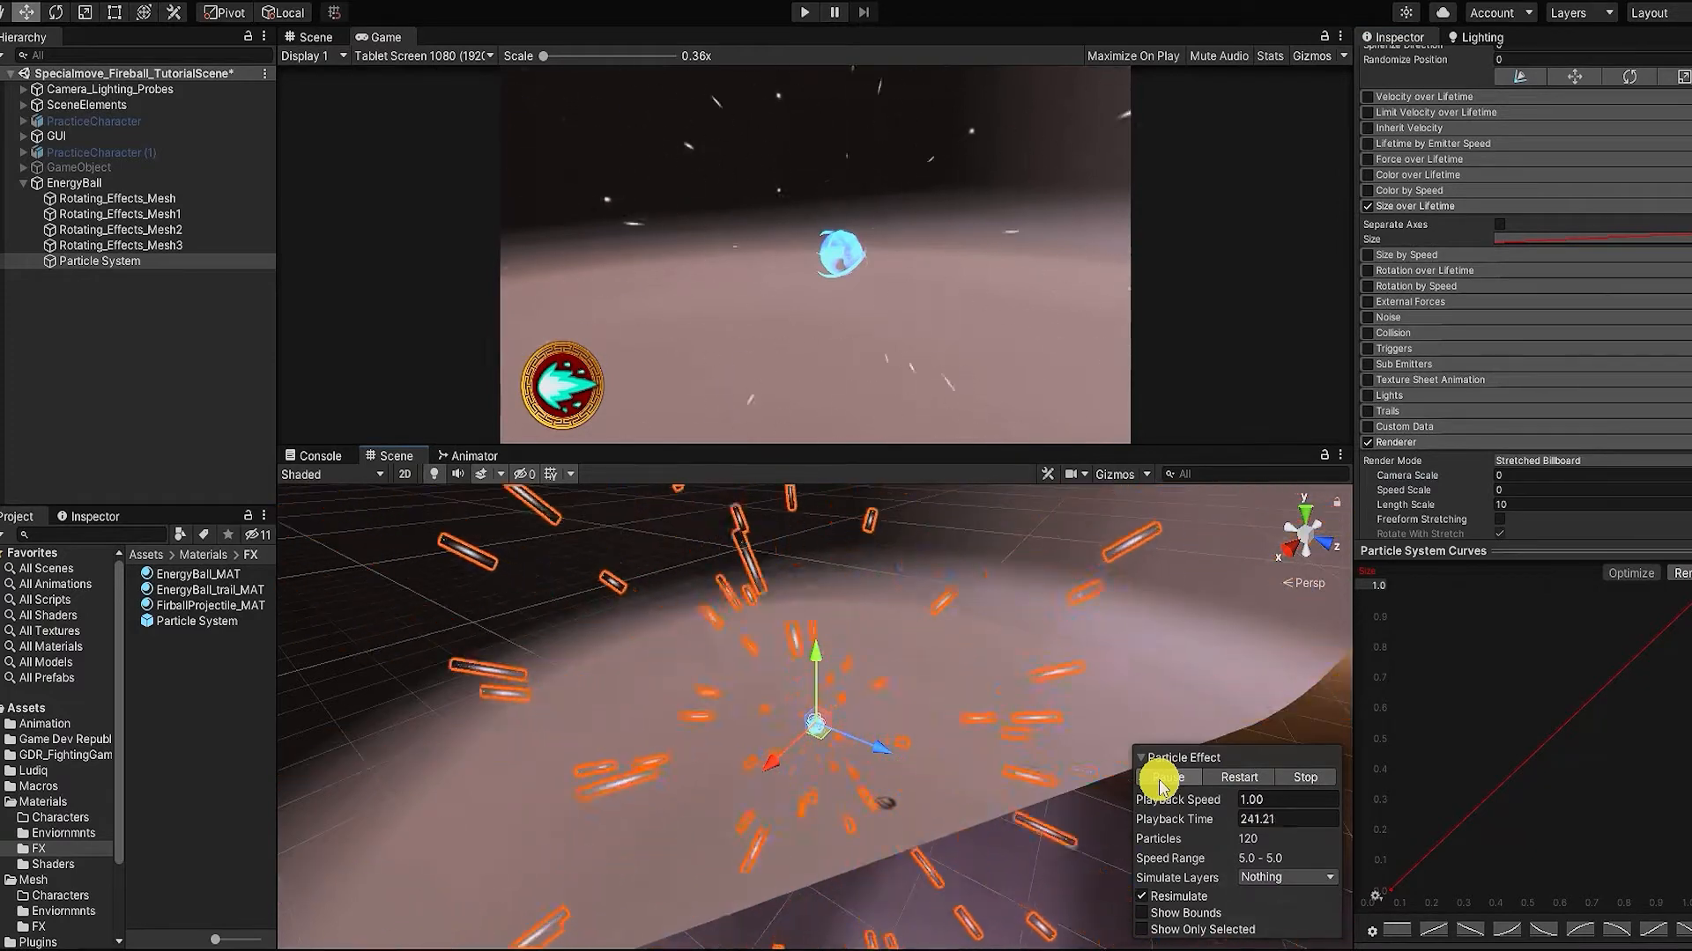
pyautogui.click(1159, 779)
# Step: Enable the Trails module and assign EnergyBall_trail_MAT as the renderer's trail material
pyautogui.scroll(-3, 1674, 233)
pyautogui.click(1368, 235)
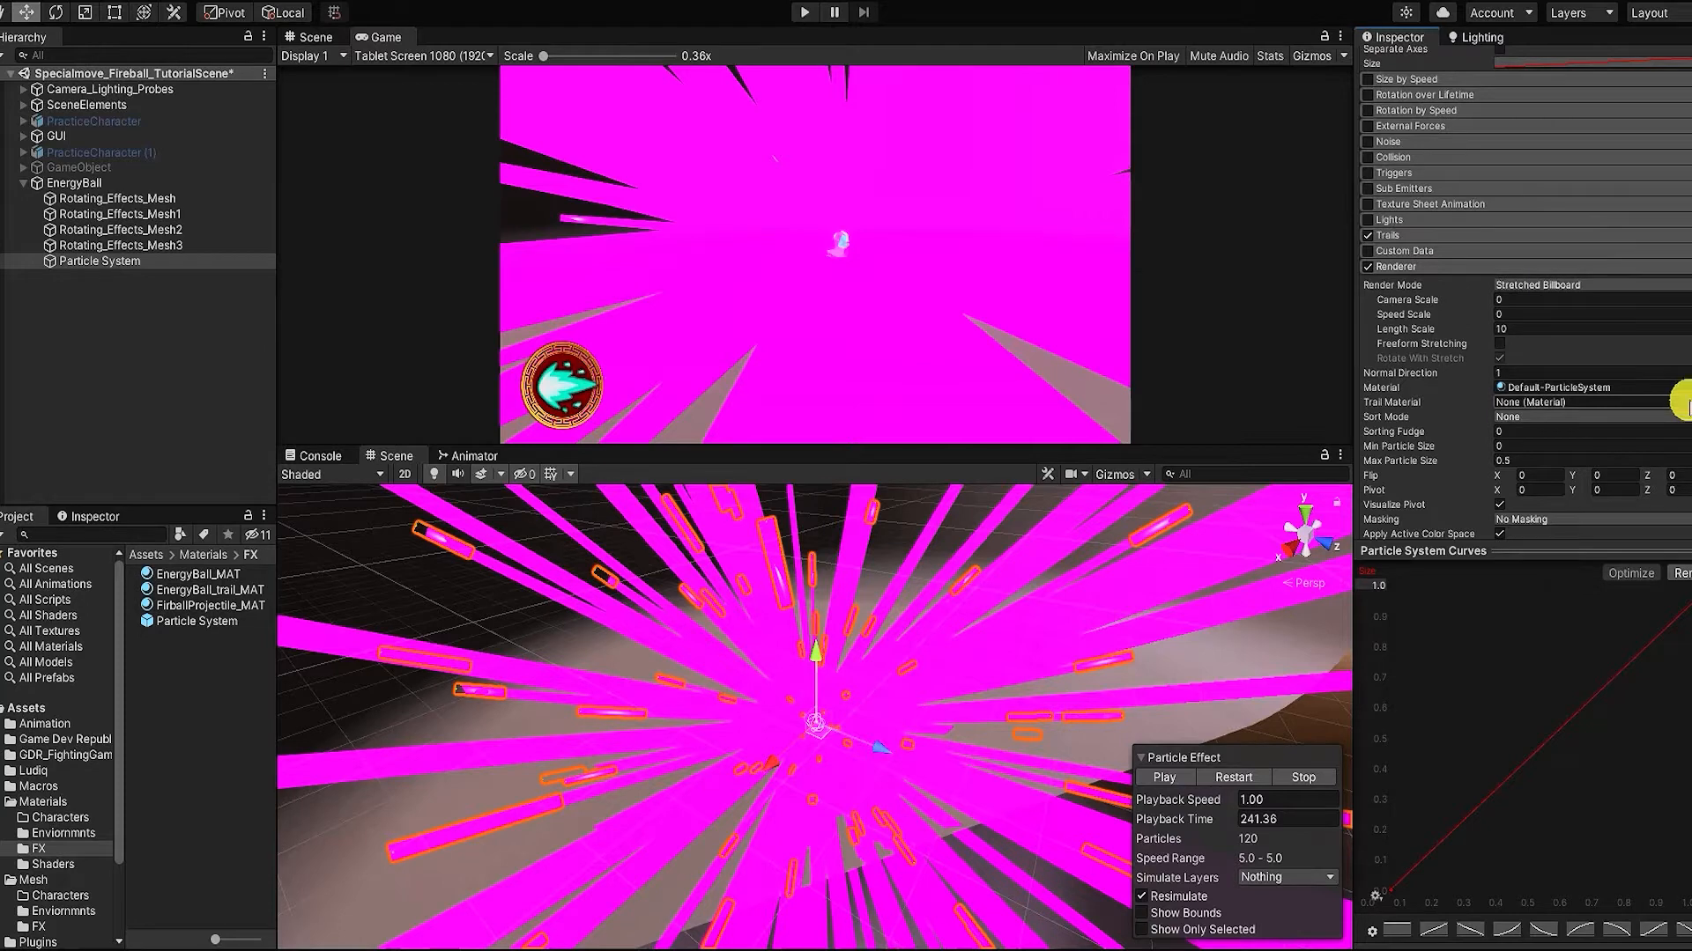
pyautogui.moveTo(210, 590); pyautogui.dragTo(1513, 405)
# Step: Set the trails' Width over Trail to a linear curve rising from 0 to 0.1 and preview the effect
pyautogui.click(1489, 238)
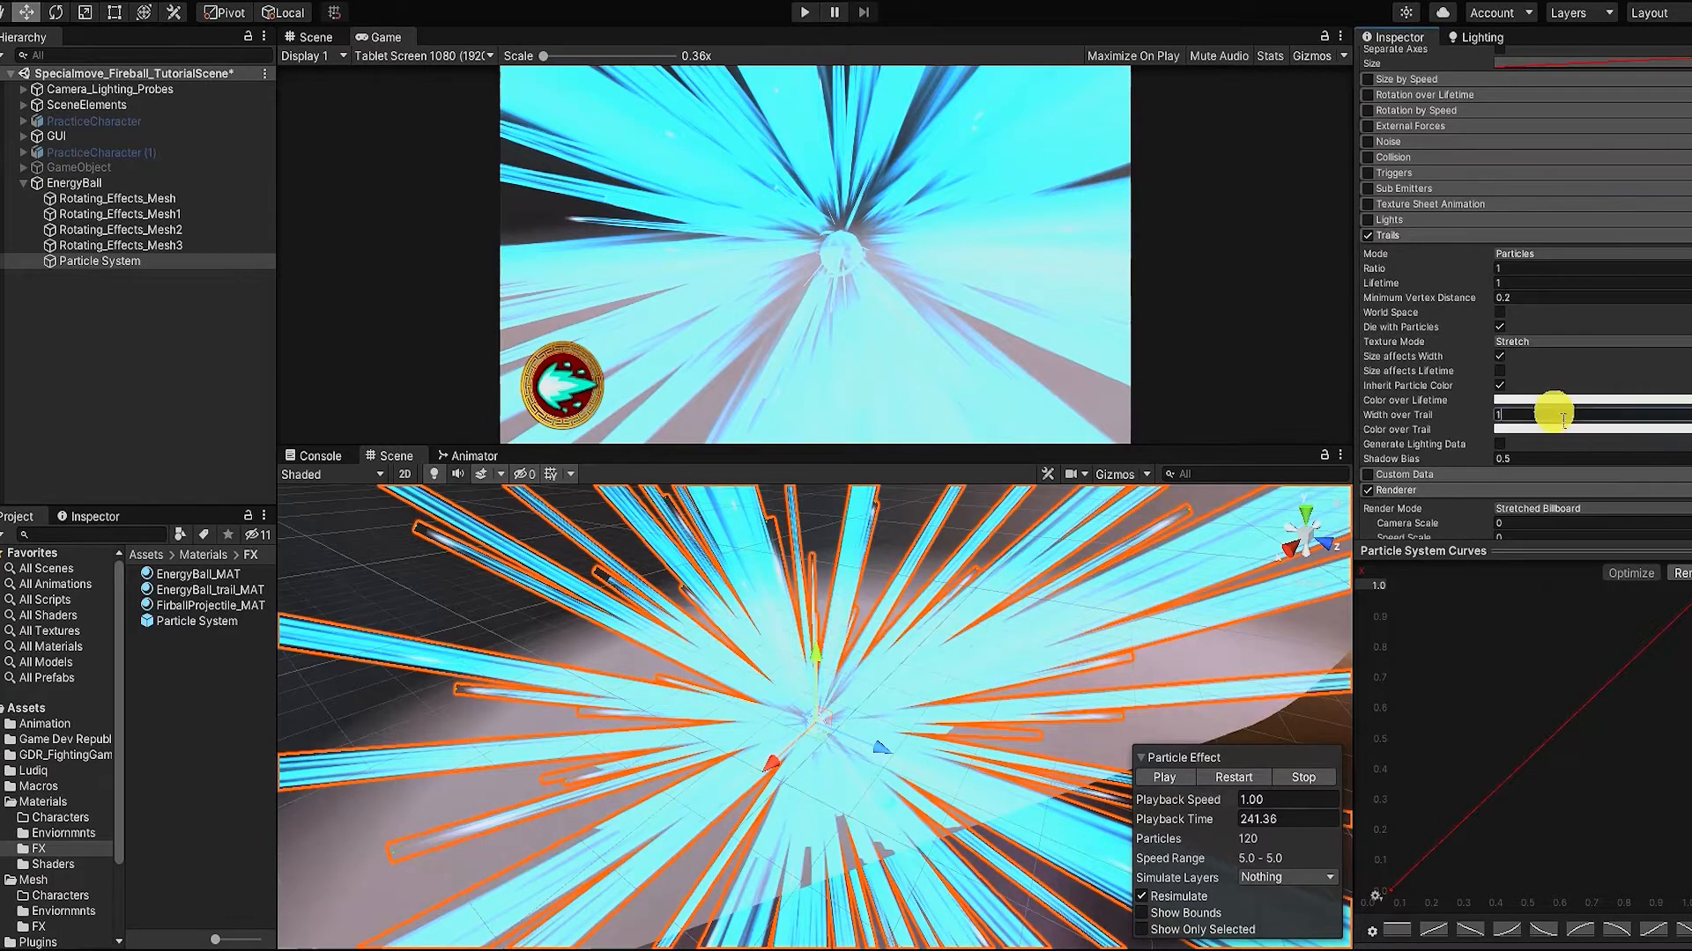
pyautogui.write('.1')
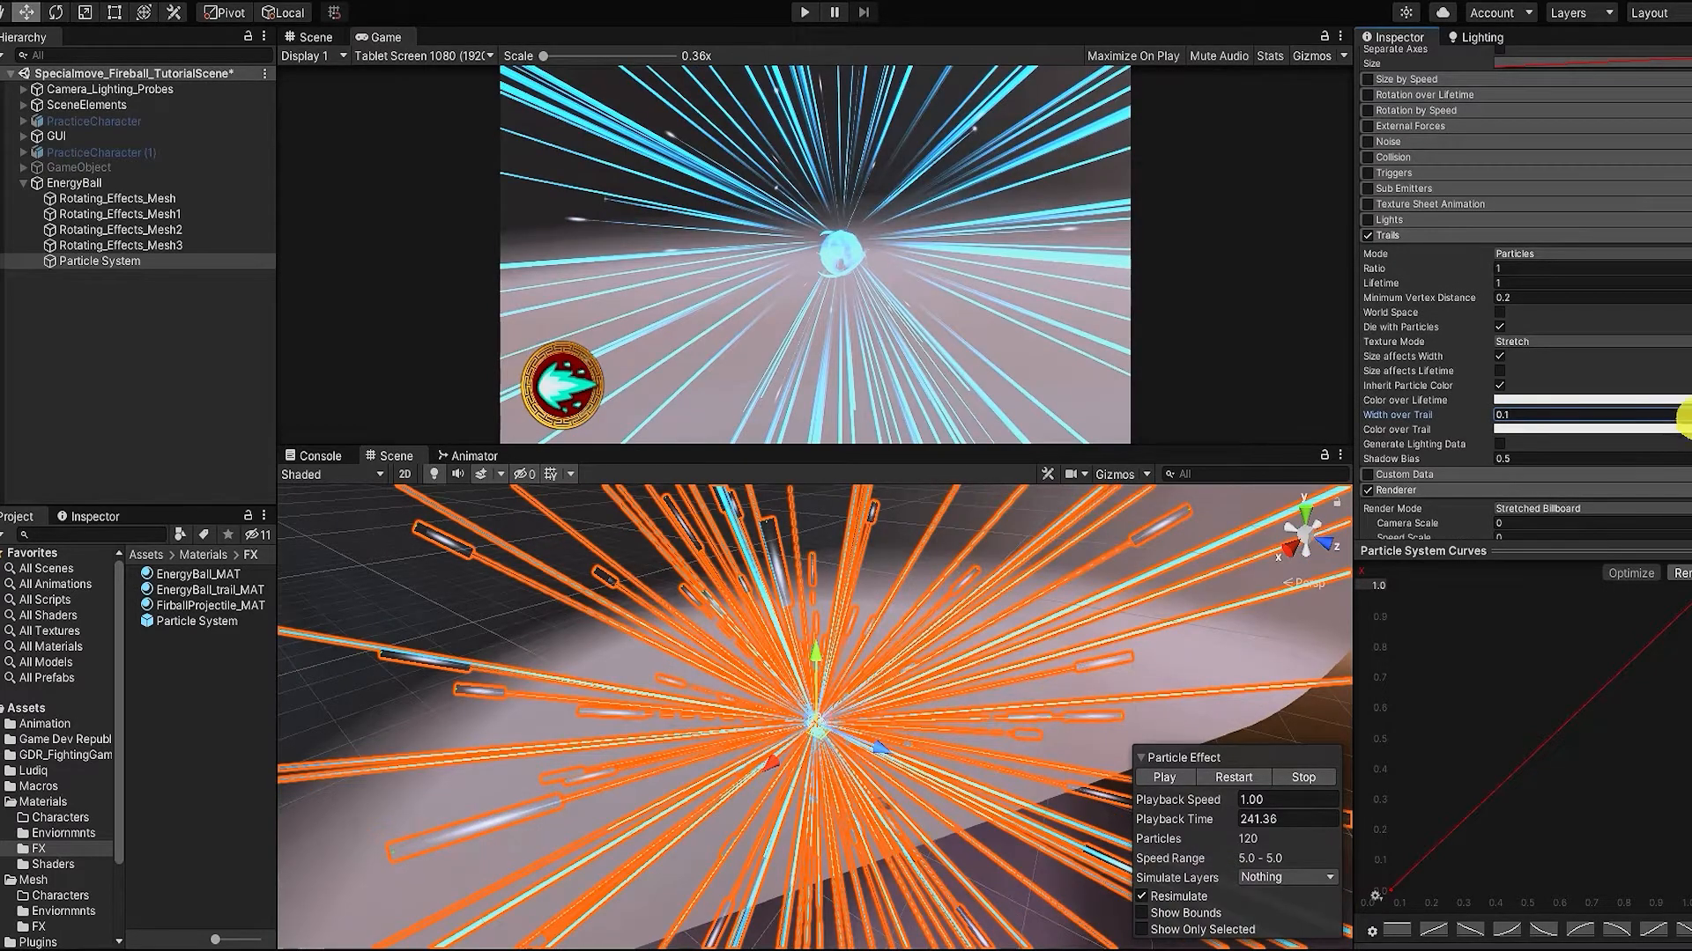
pyautogui.click(1683, 415)
pyautogui.click(1625, 447)
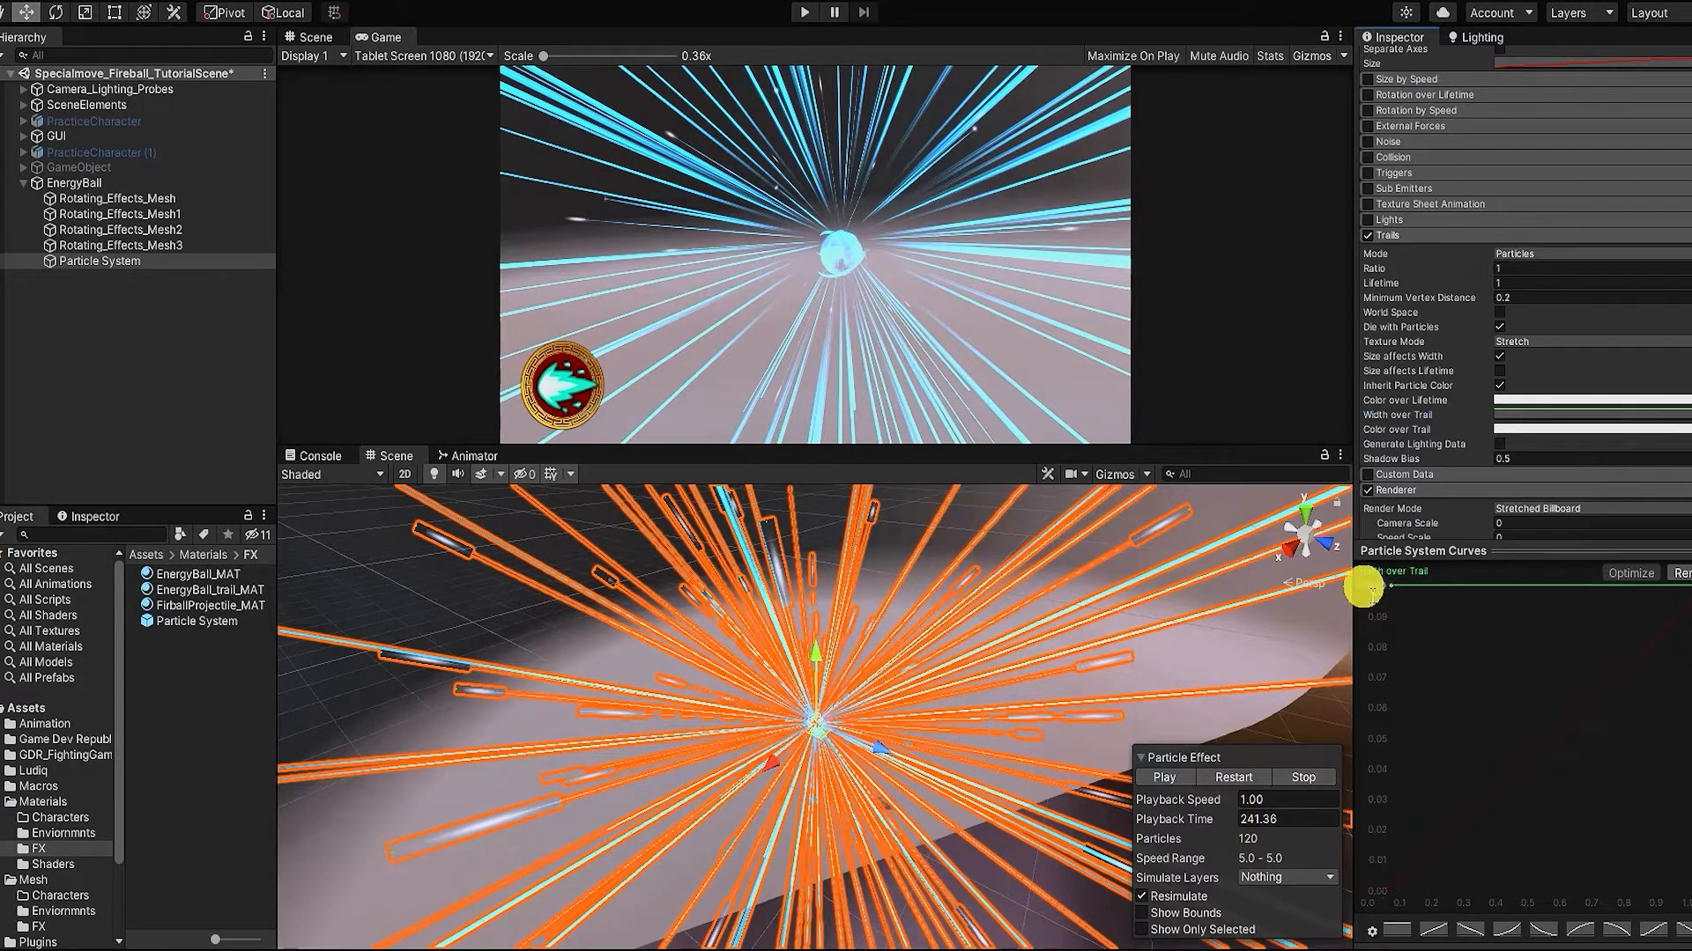
pyautogui.moveTo(1392, 584); pyautogui.dragTo(1376, 911)
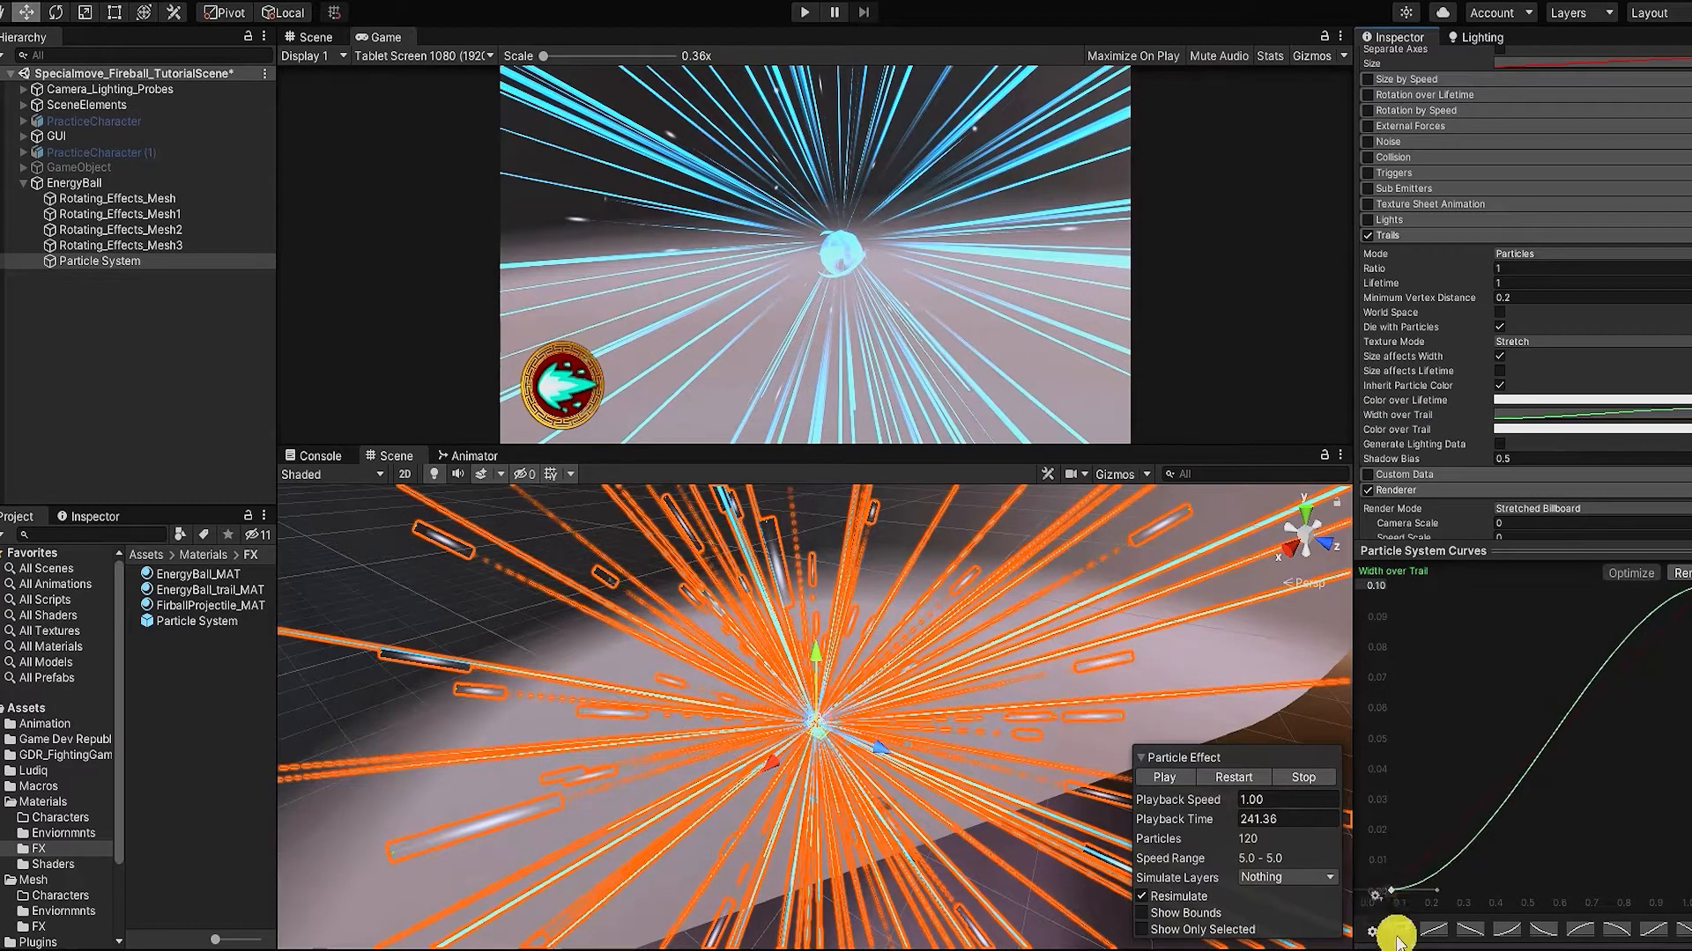
pyautogui.click(1434, 934)
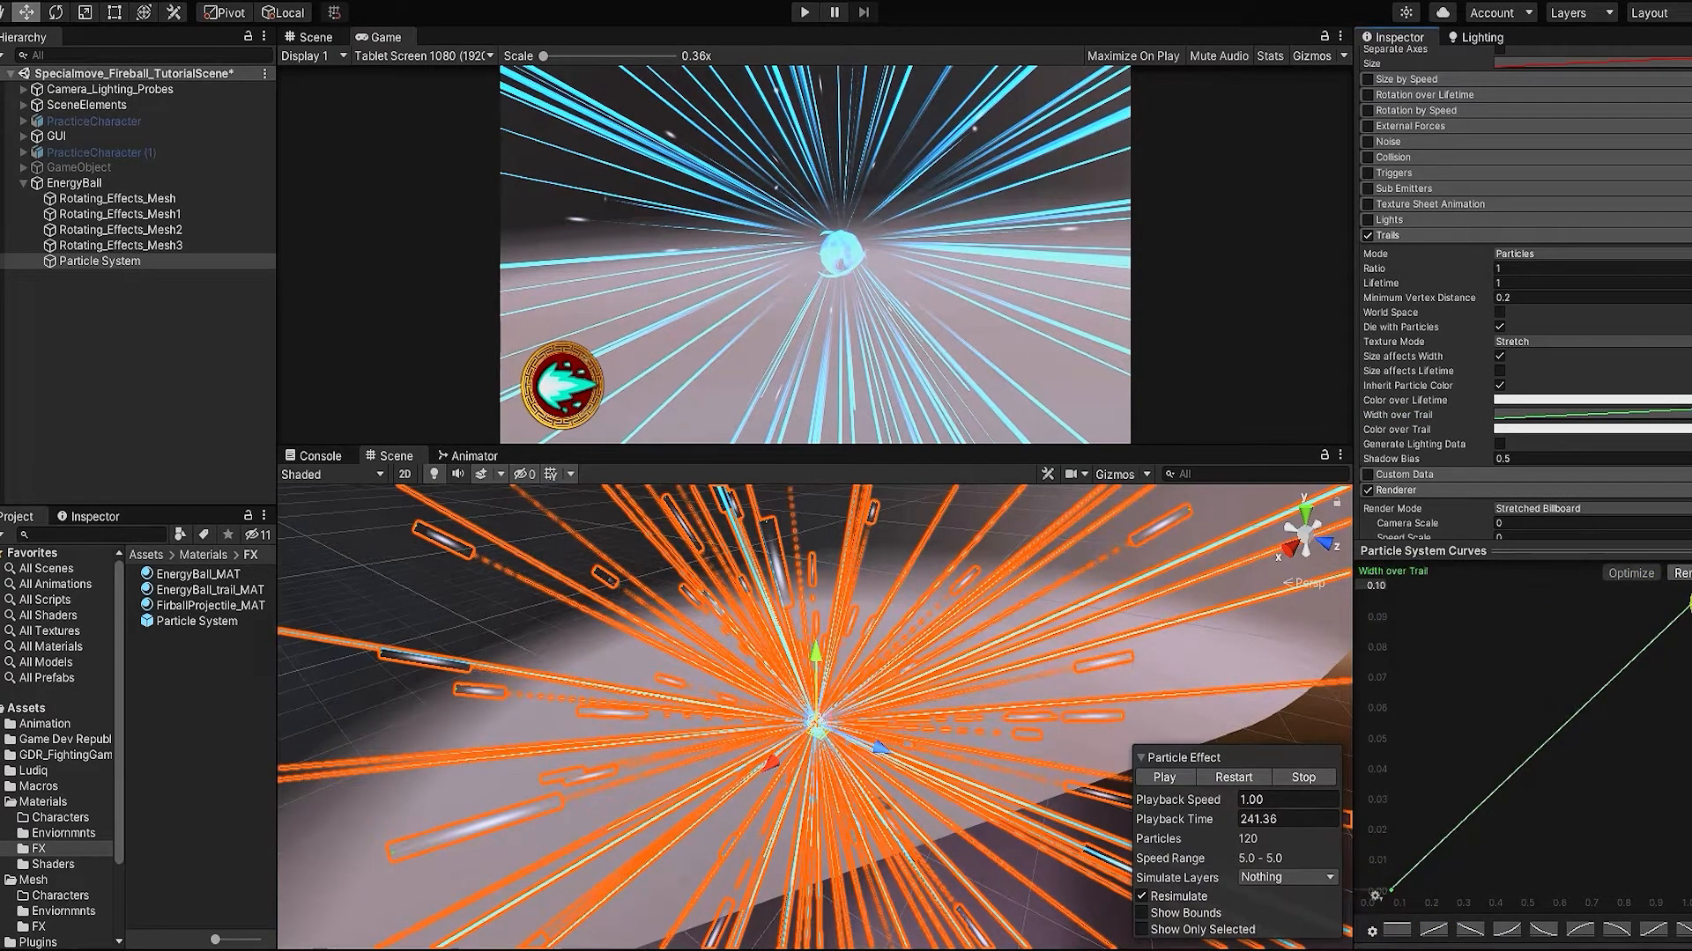
pyautogui.click(1161, 777)
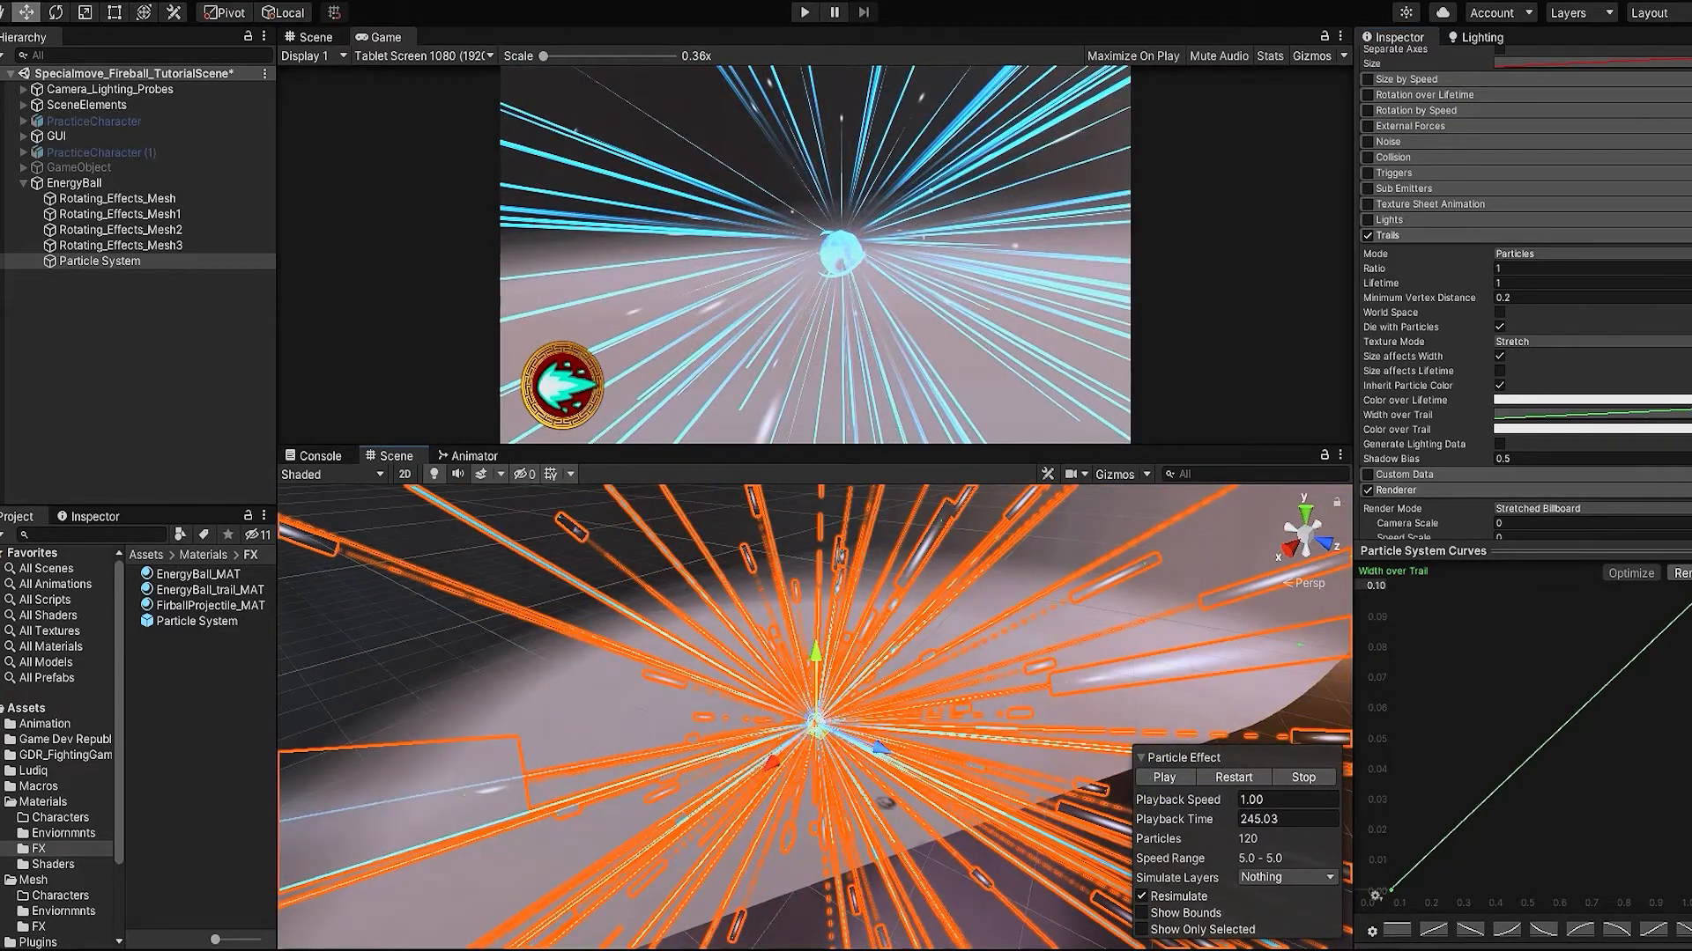
# Step: Switch the trails' Color over Lifetime and Color over Trail to Gradient, and add a slightly transparent alpha key near the lifetime gradient's start
pyautogui.click(1690, 400)
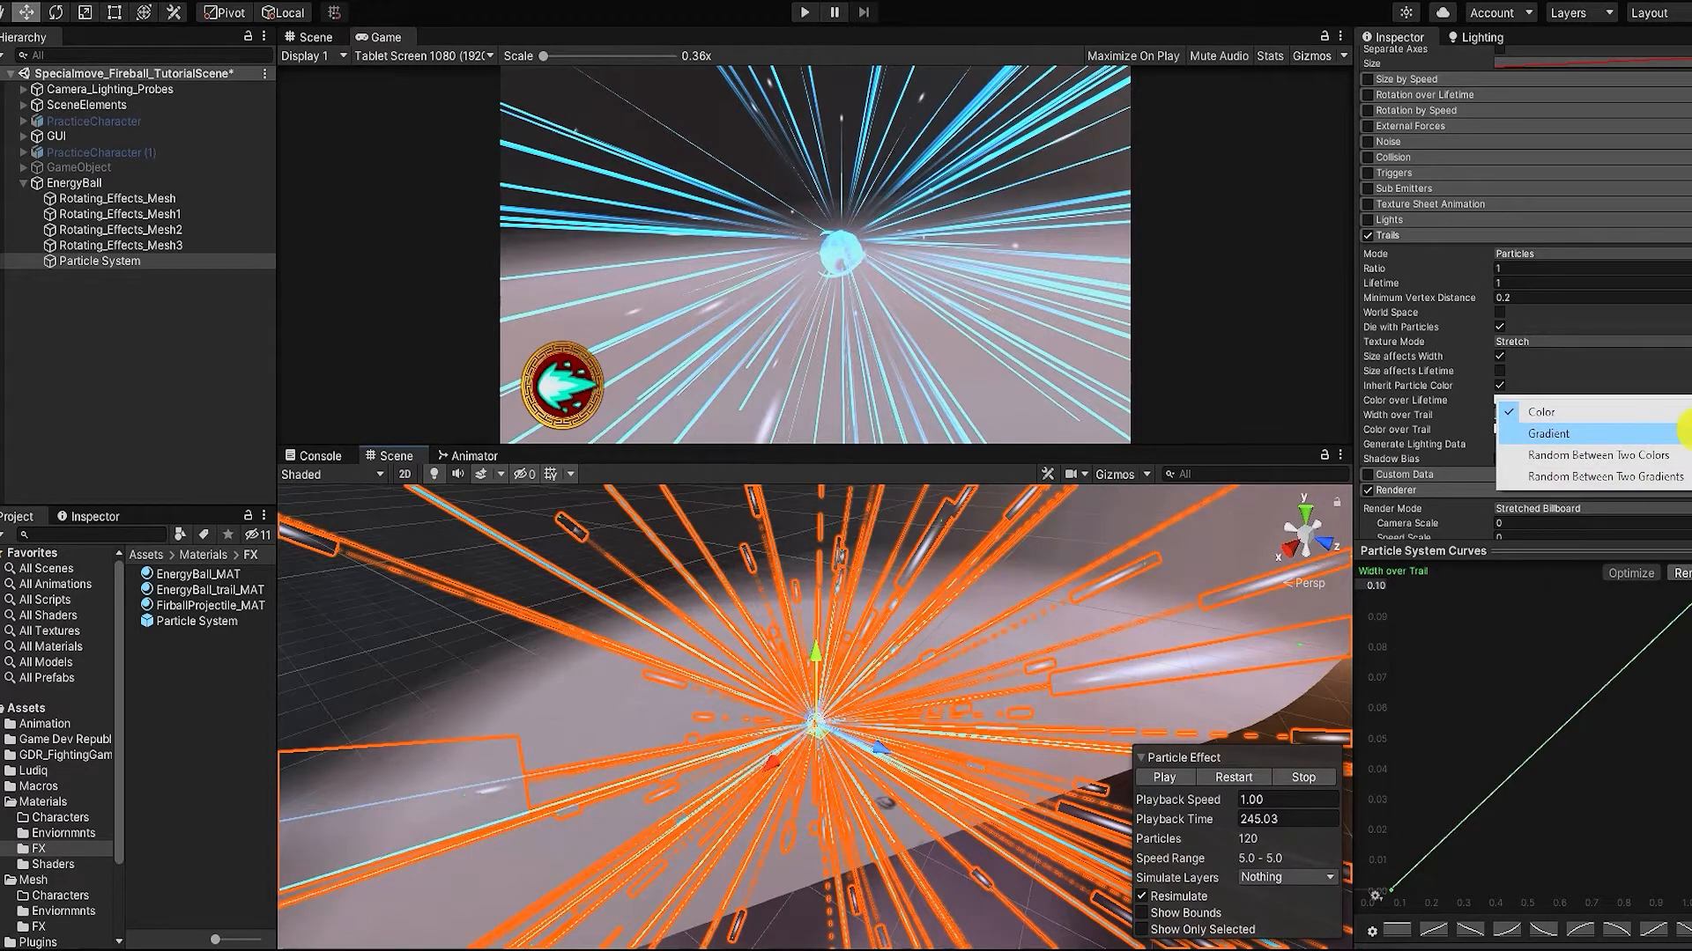
pyautogui.click(1689, 431)
pyautogui.click(1687, 430)
pyautogui.click(1672, 461)
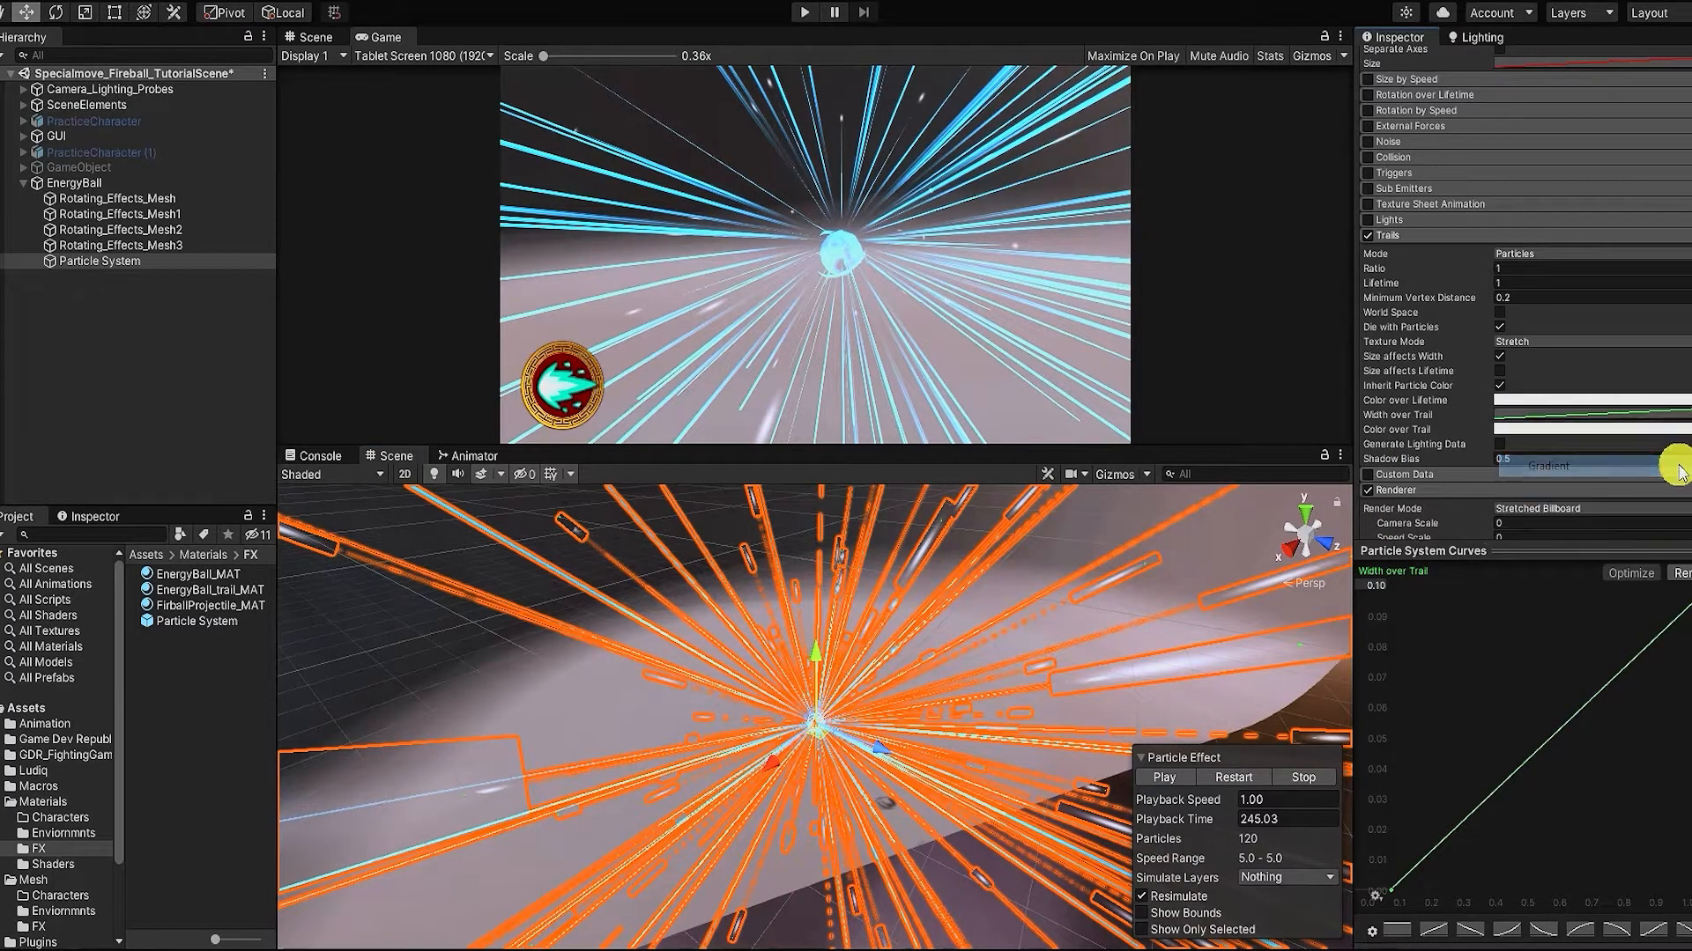
pyautogui.click(1581, 398)
pyautogui.click(1155, 206)
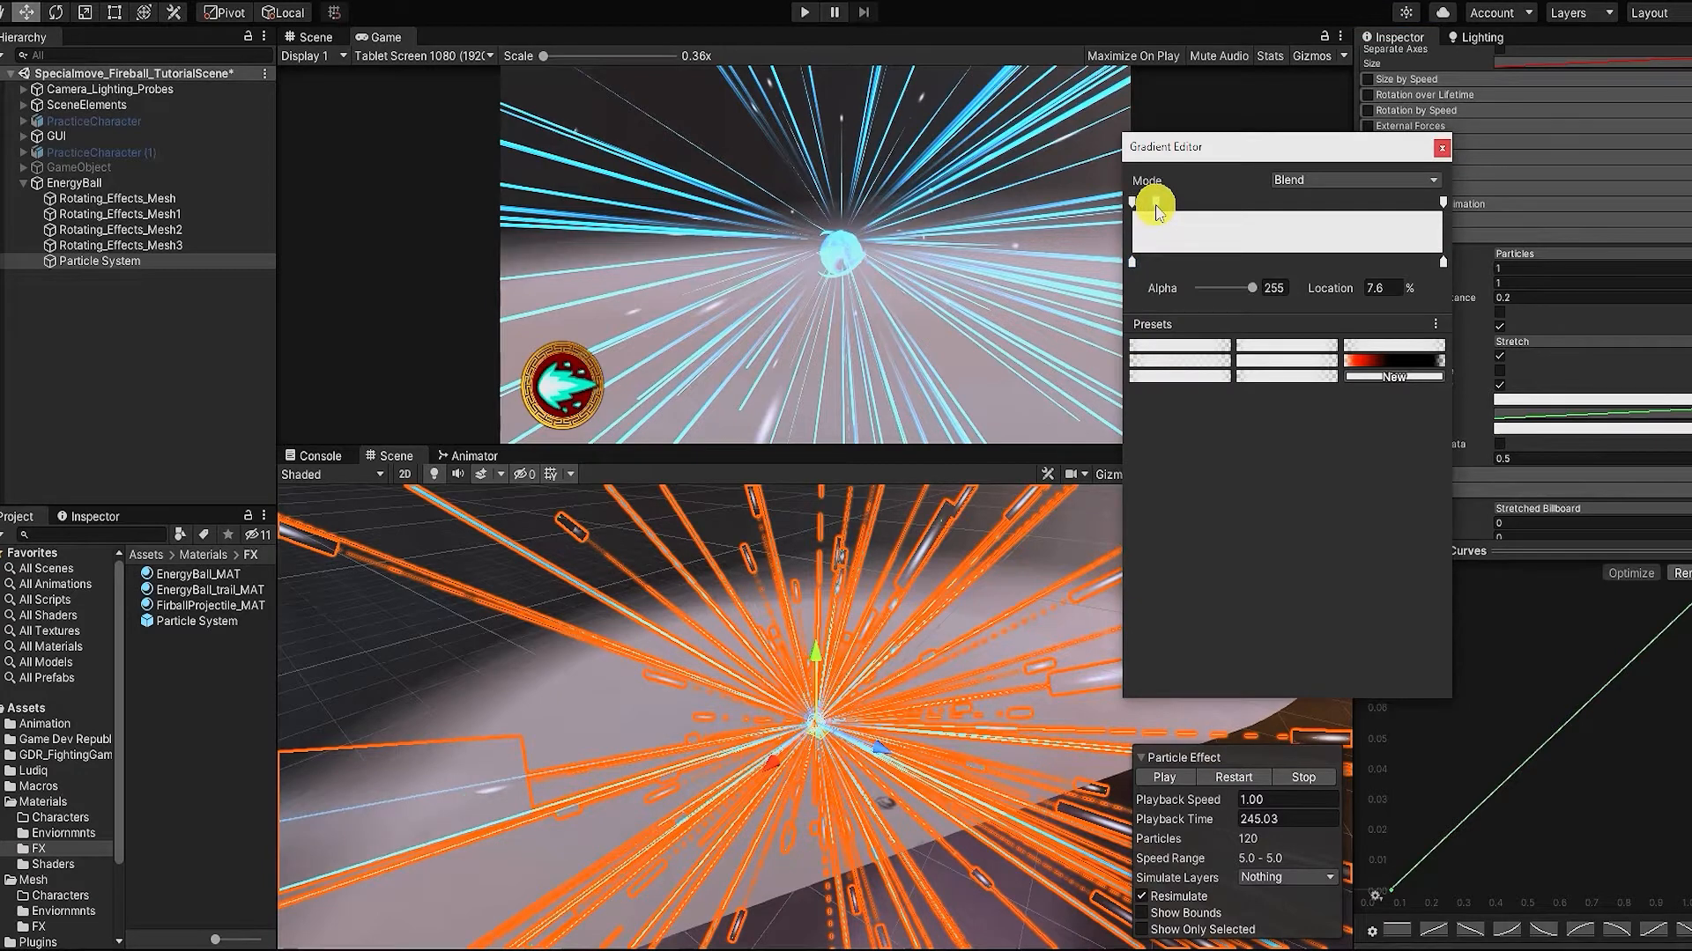
pyautogui.moveTo(1158, 204); pyautogui.dragTo(1174, 204)
pyautogui.moveTo(1251, 288)
pyautogui.mouseDown()
pyautogui.moveTo(1110, 299)
pyautogui.moveTo(1238, 284)
pyautogui.mouseUp()
pyautogui.click(1441, 148)
# Step: Add alpha keys near both ends of the Color over Trail gradient and fade the start and end keys to alpha 0
pyautogui.click(1605, 429)
pyautogui.click(1178, 202)
pyautogui.click(1408, 202)
pyautogui.click(1443, 202)
pyautogui.moveTo(1252, 288); pyautogui.dragTo(1117, 291)
pyautogui.click(1131, 202)
pyautogui.click(1198, 287)
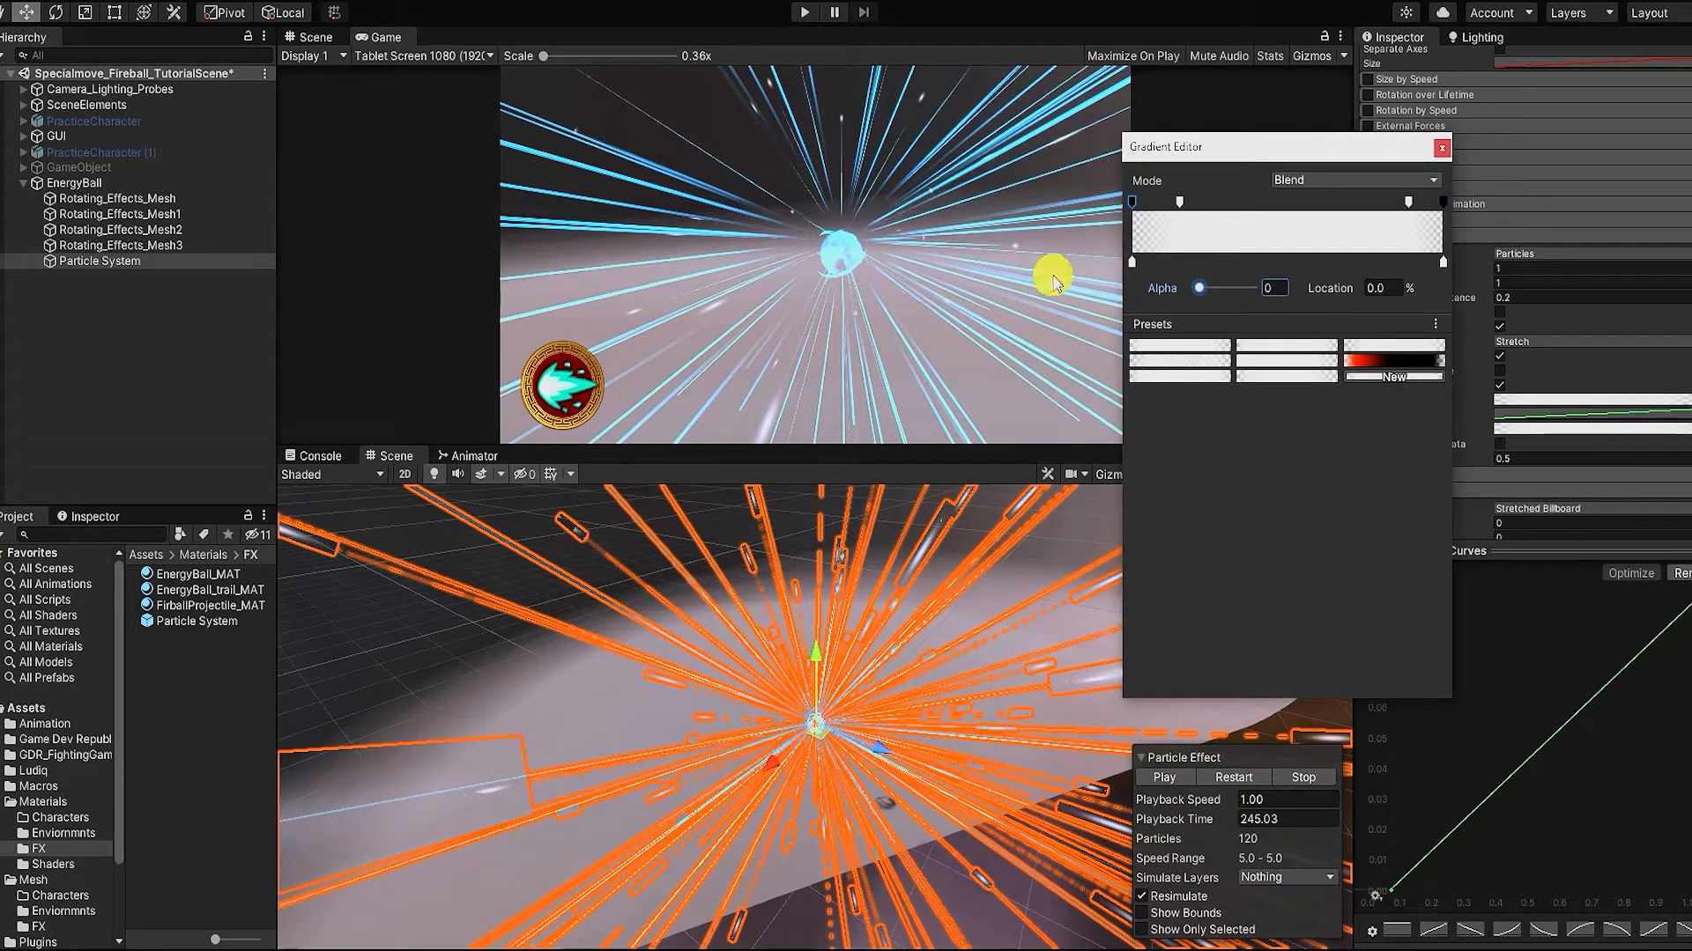
pyautogui.moveTo(1257, 296); pyautogui.dragTo(1239, 296)
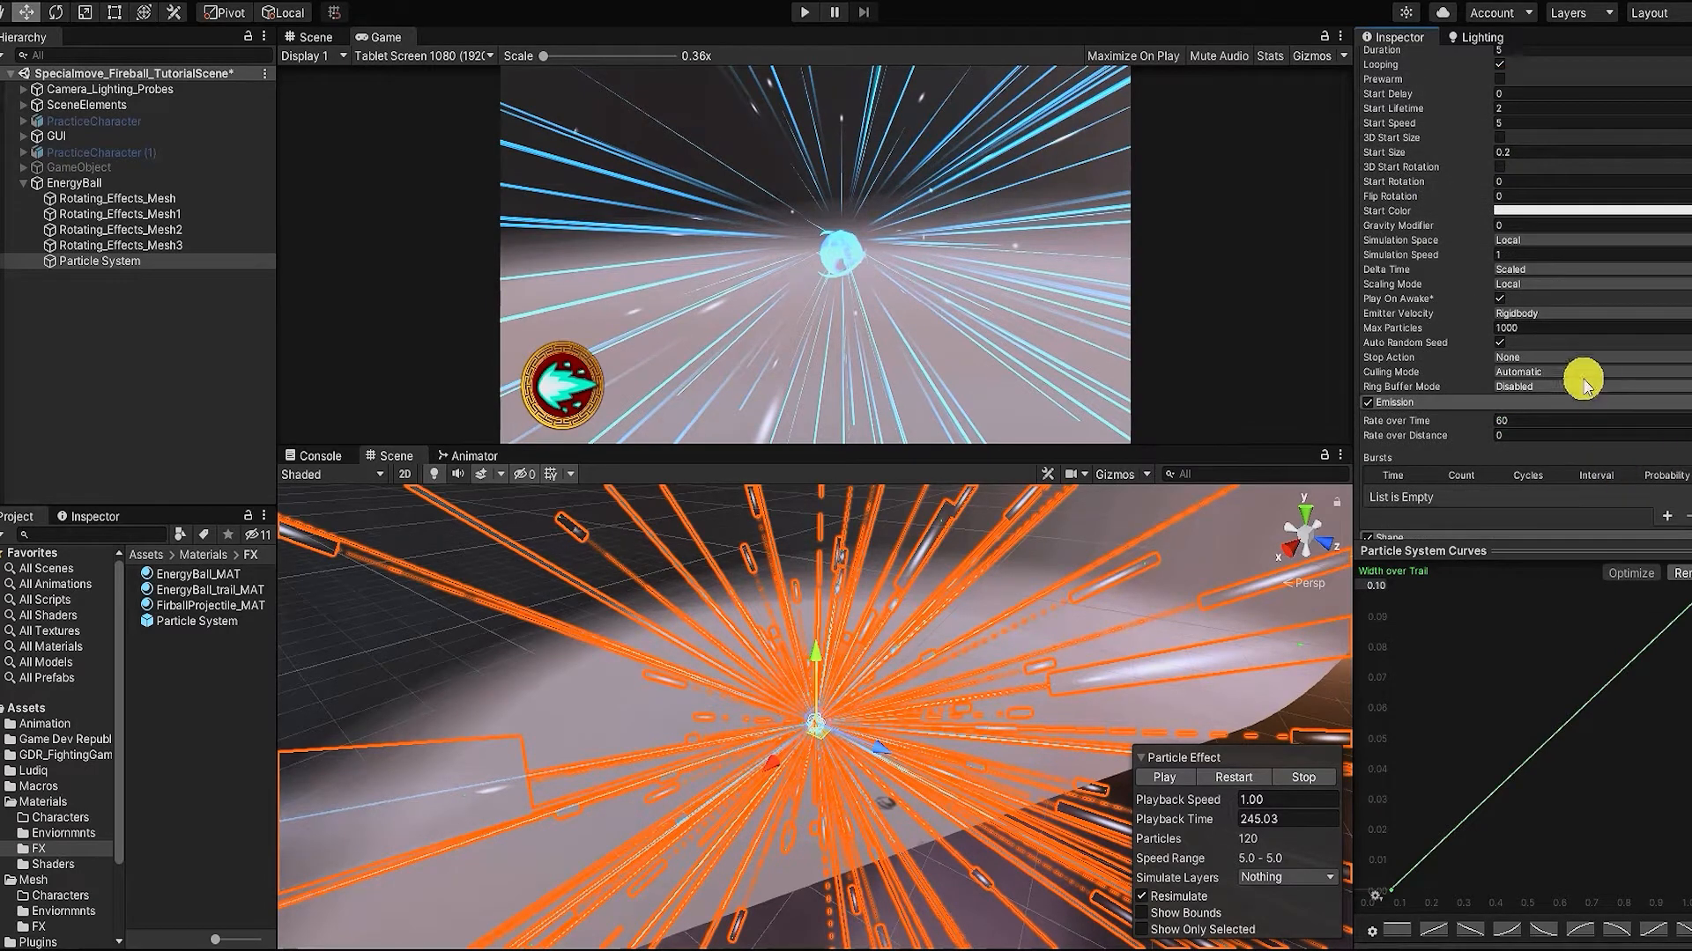
# Step: Set the particle system's max particles to 500 and start speed to 0.9, and preview the result
pyautogui.write('500')
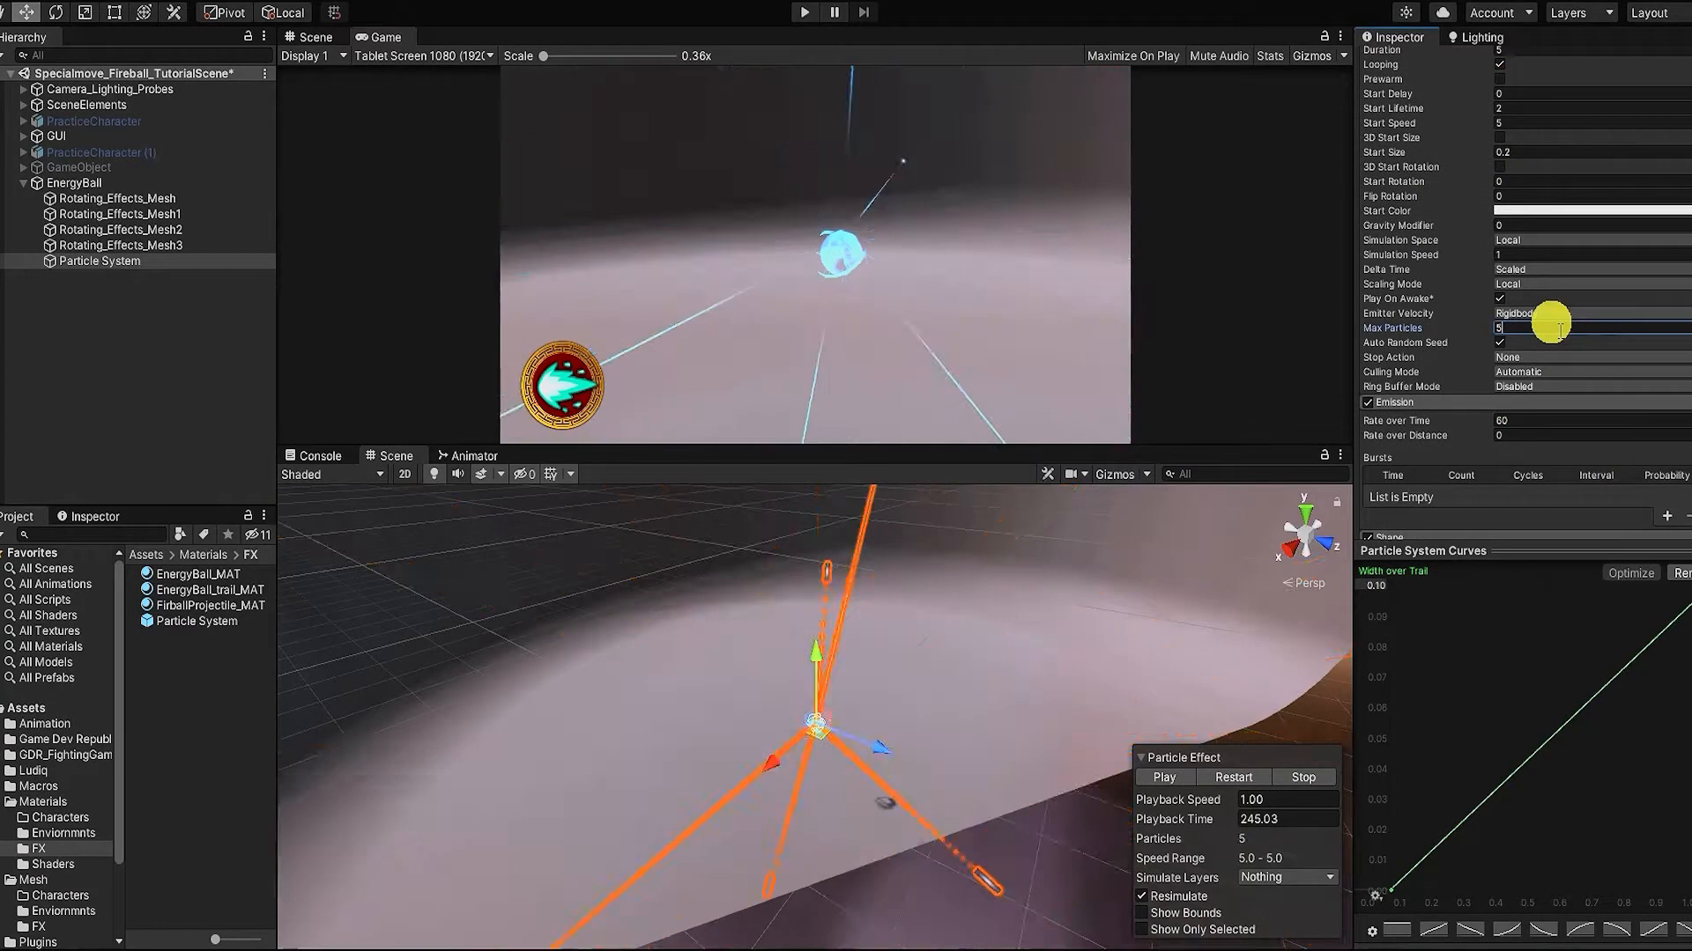
pyautogui.scroll(4, 1556, 286)
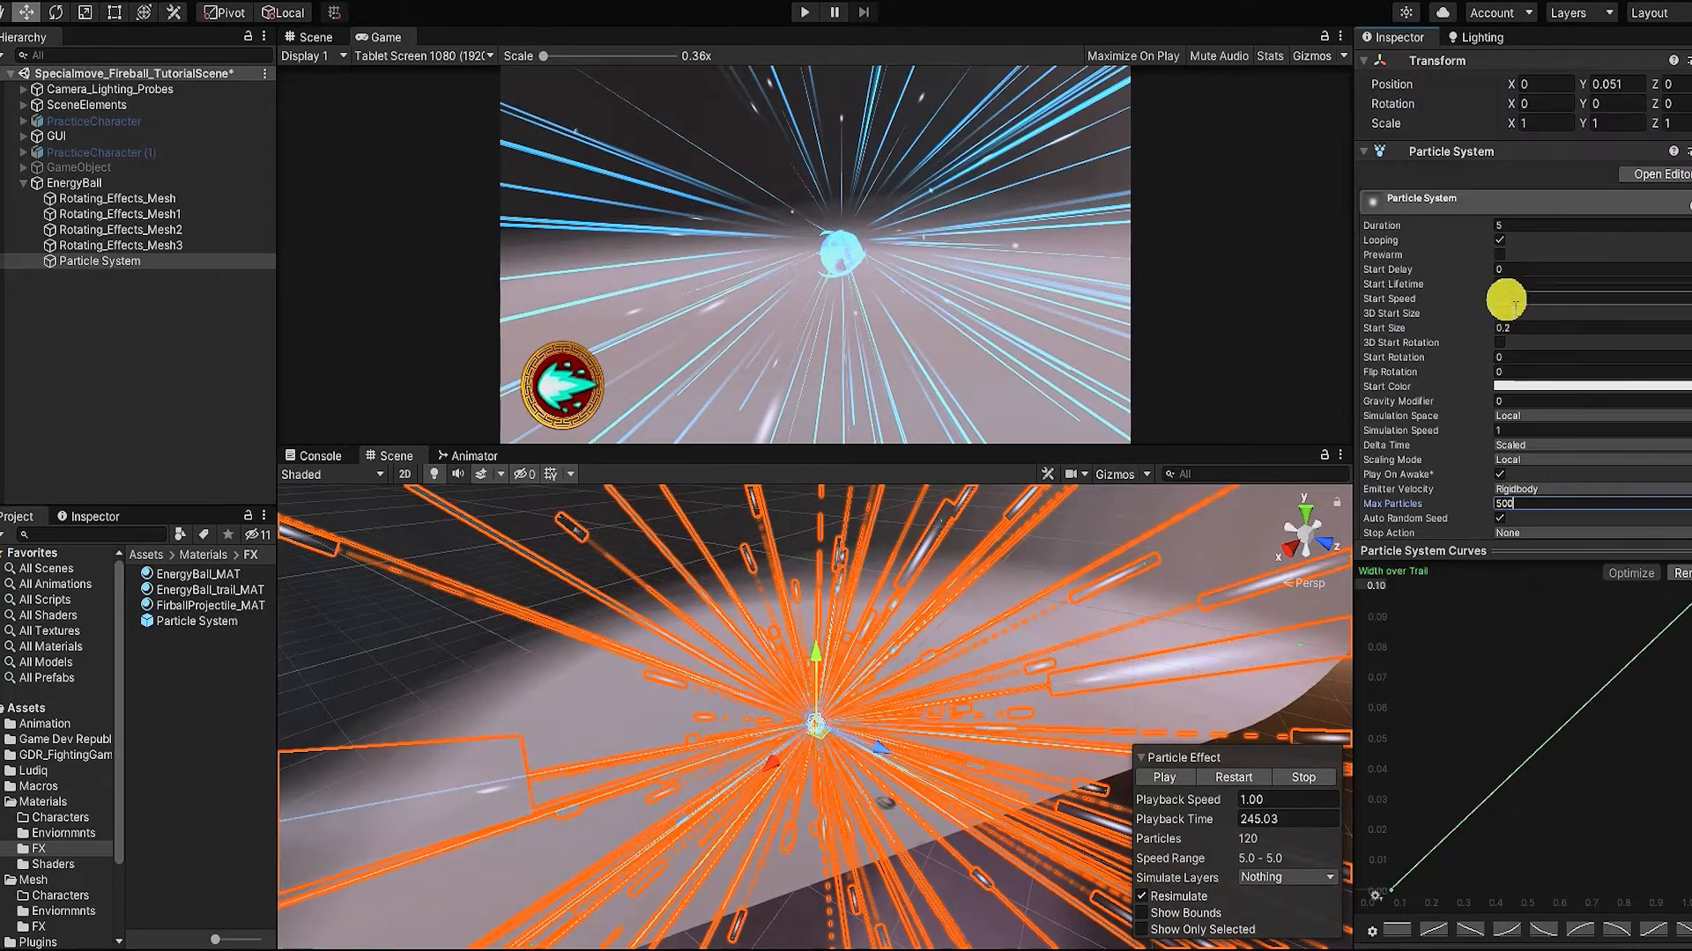
pyautogui.click(1168, 779)
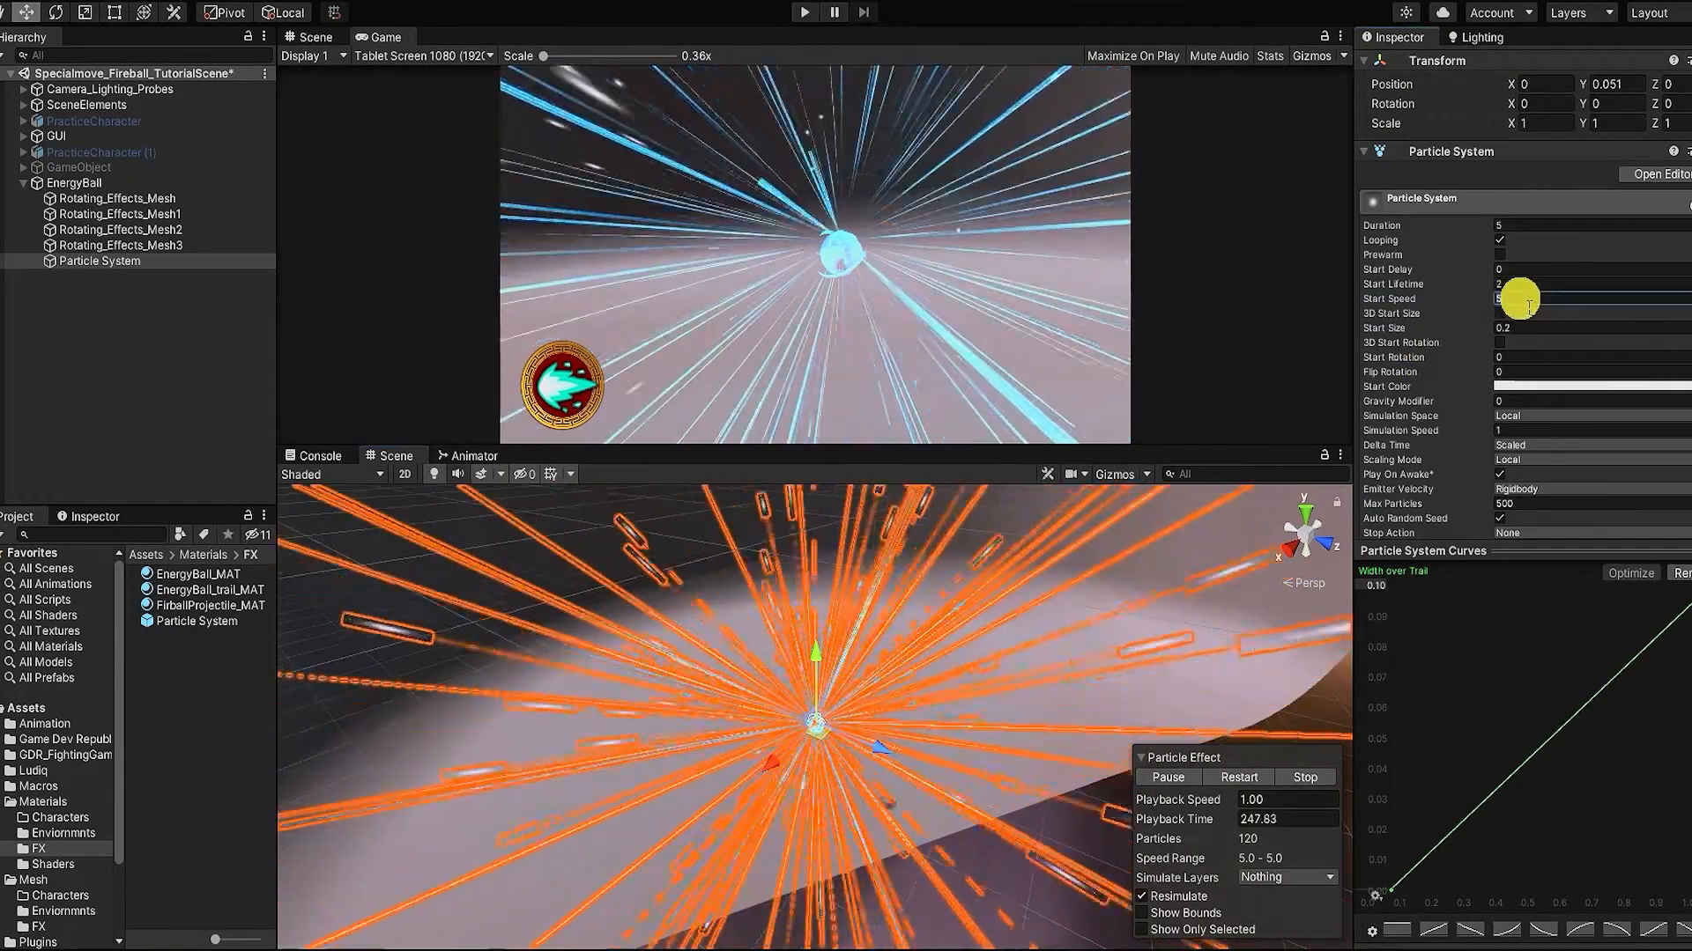
pyautogui.write('.9')
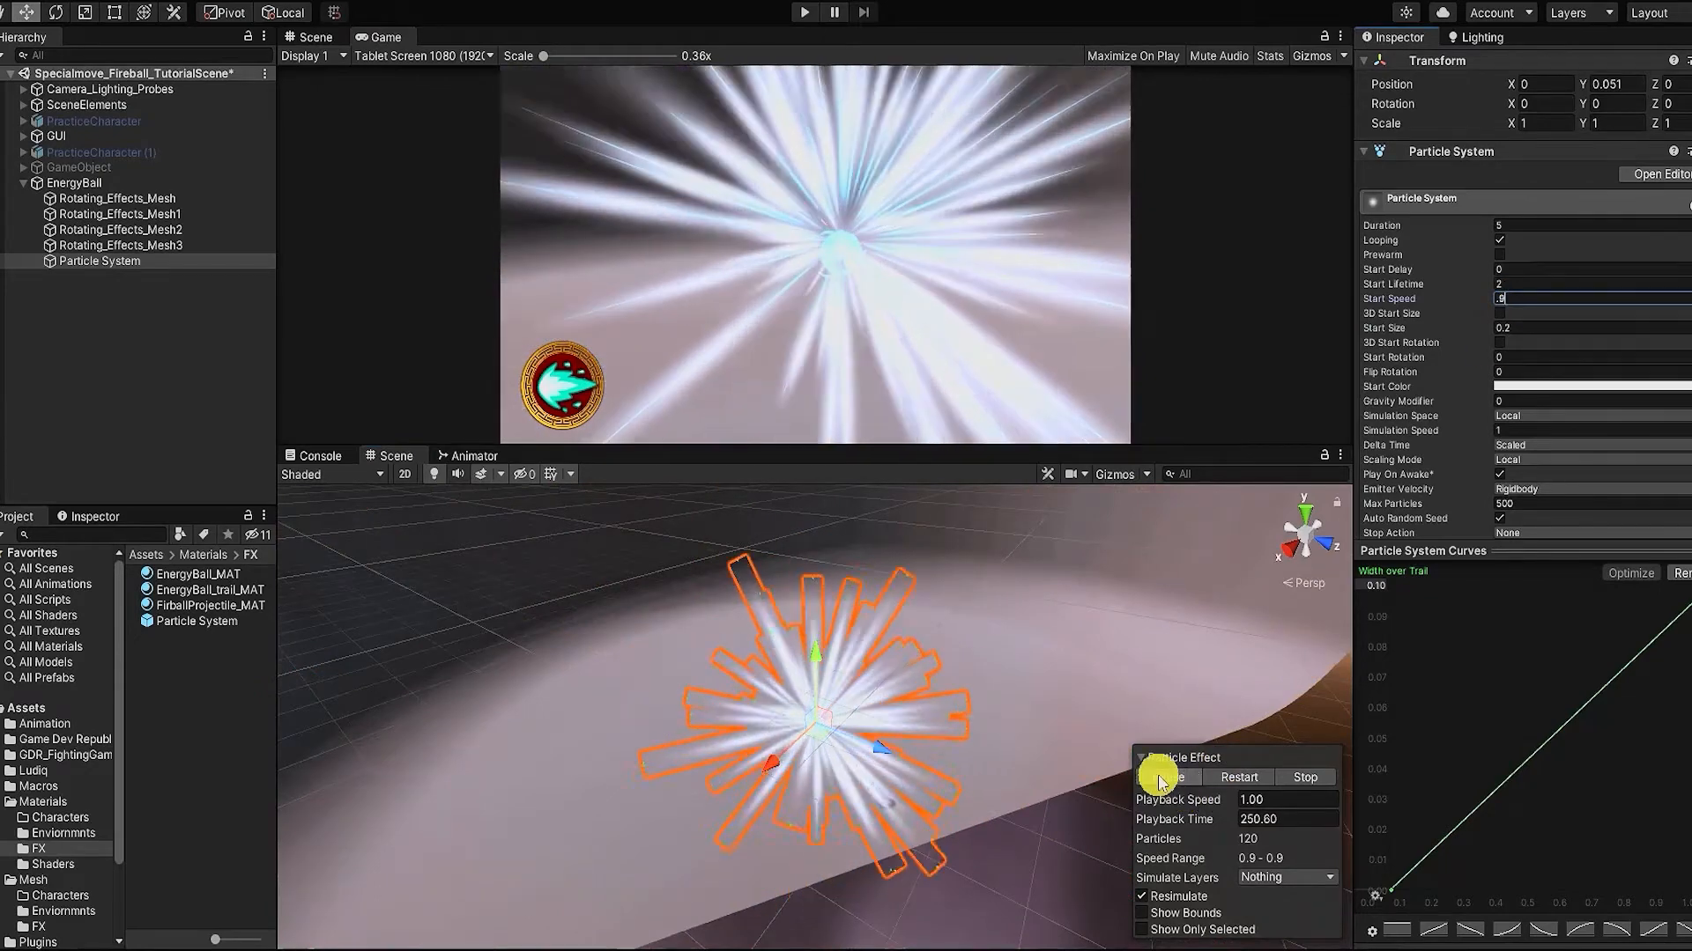
pyautogui.click(1158, 781)
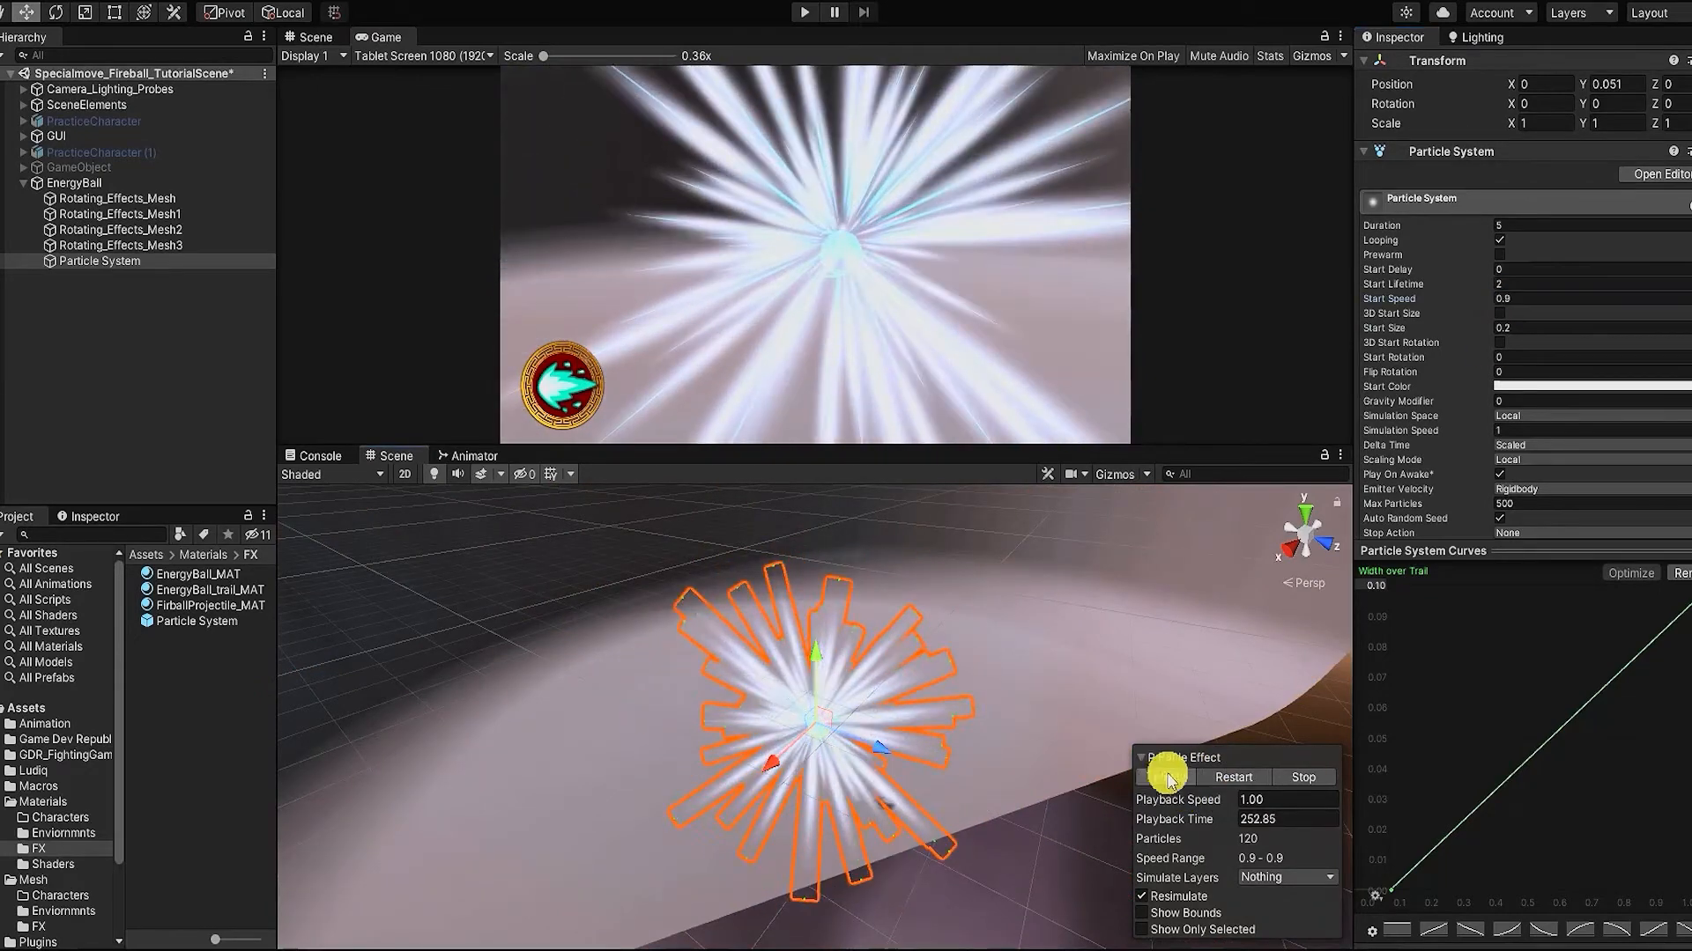
# Step: Lower the alpha of the particle system's start color to make the particles semi-transparent, and briefly preview the effect
pyautogui.scroll(-3, 1524, 352)
pyautogui.click(1590, 212)
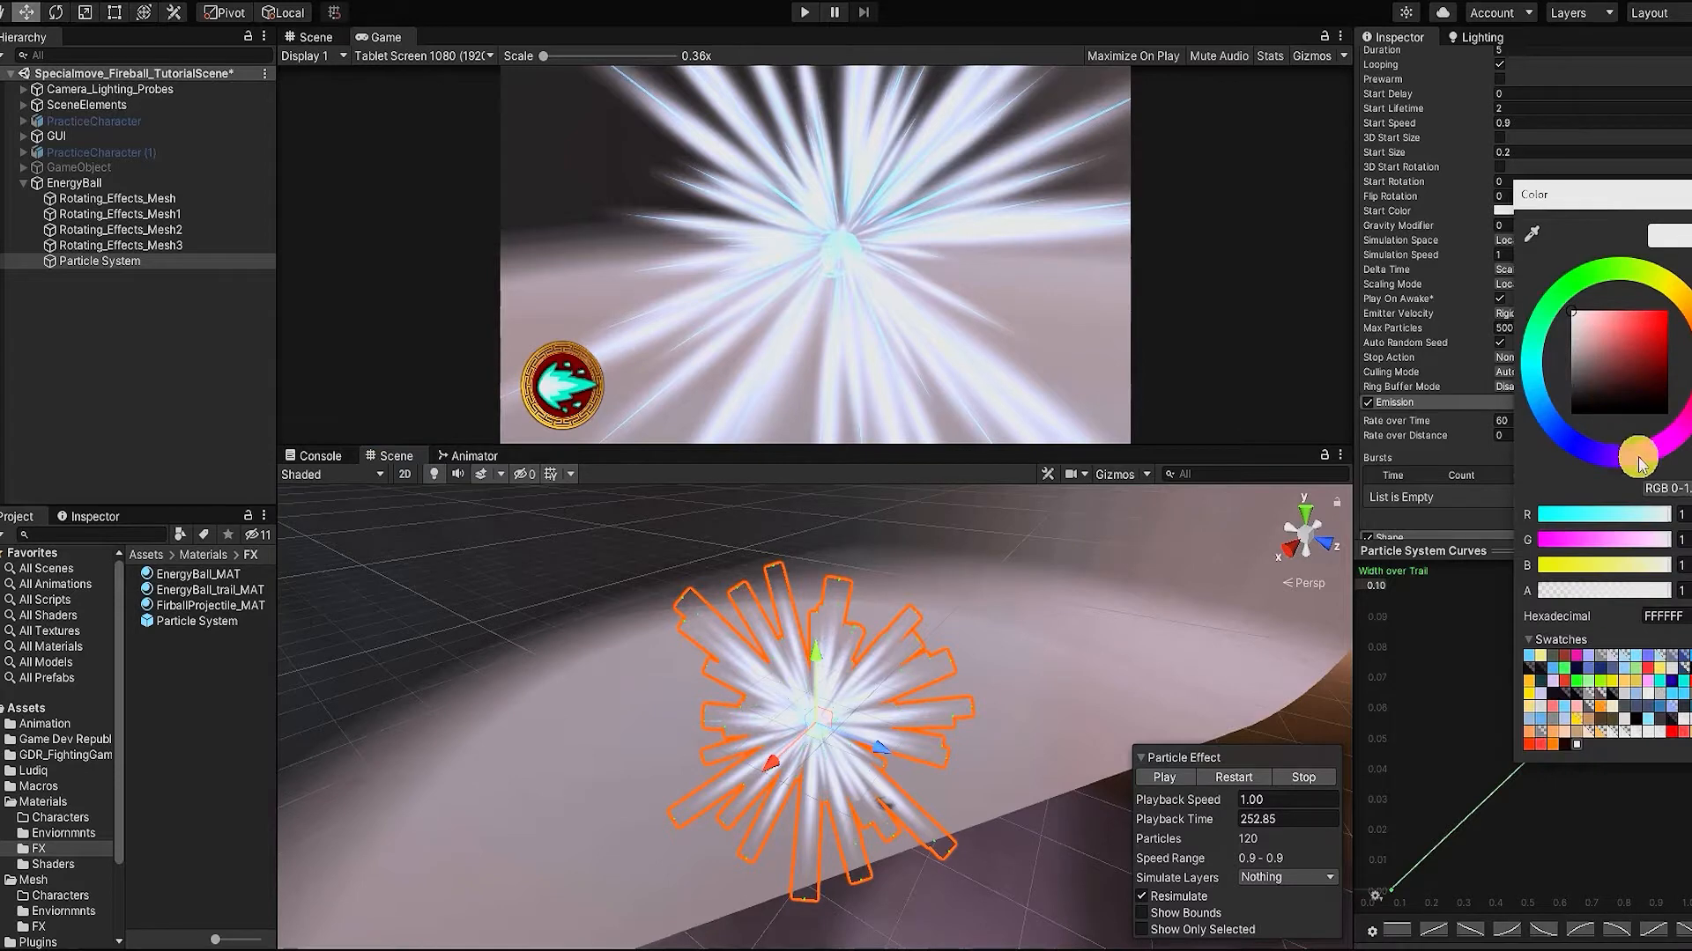
pyautogui.click(1588, 586)
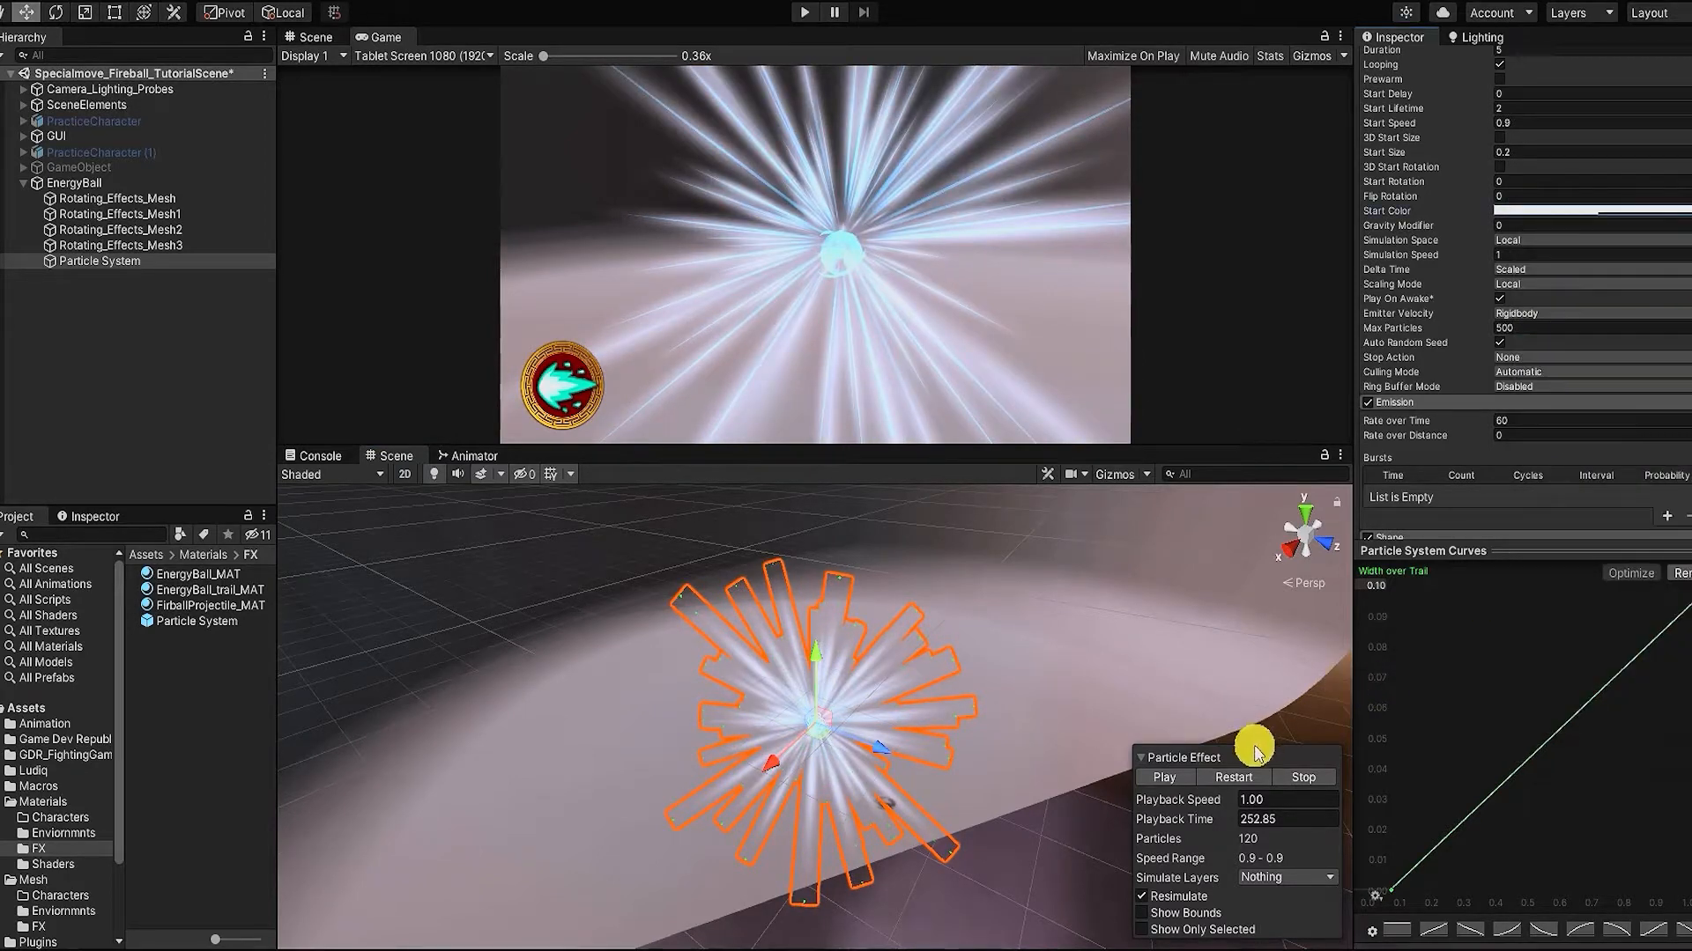
pyautogui.click(1154, 776)
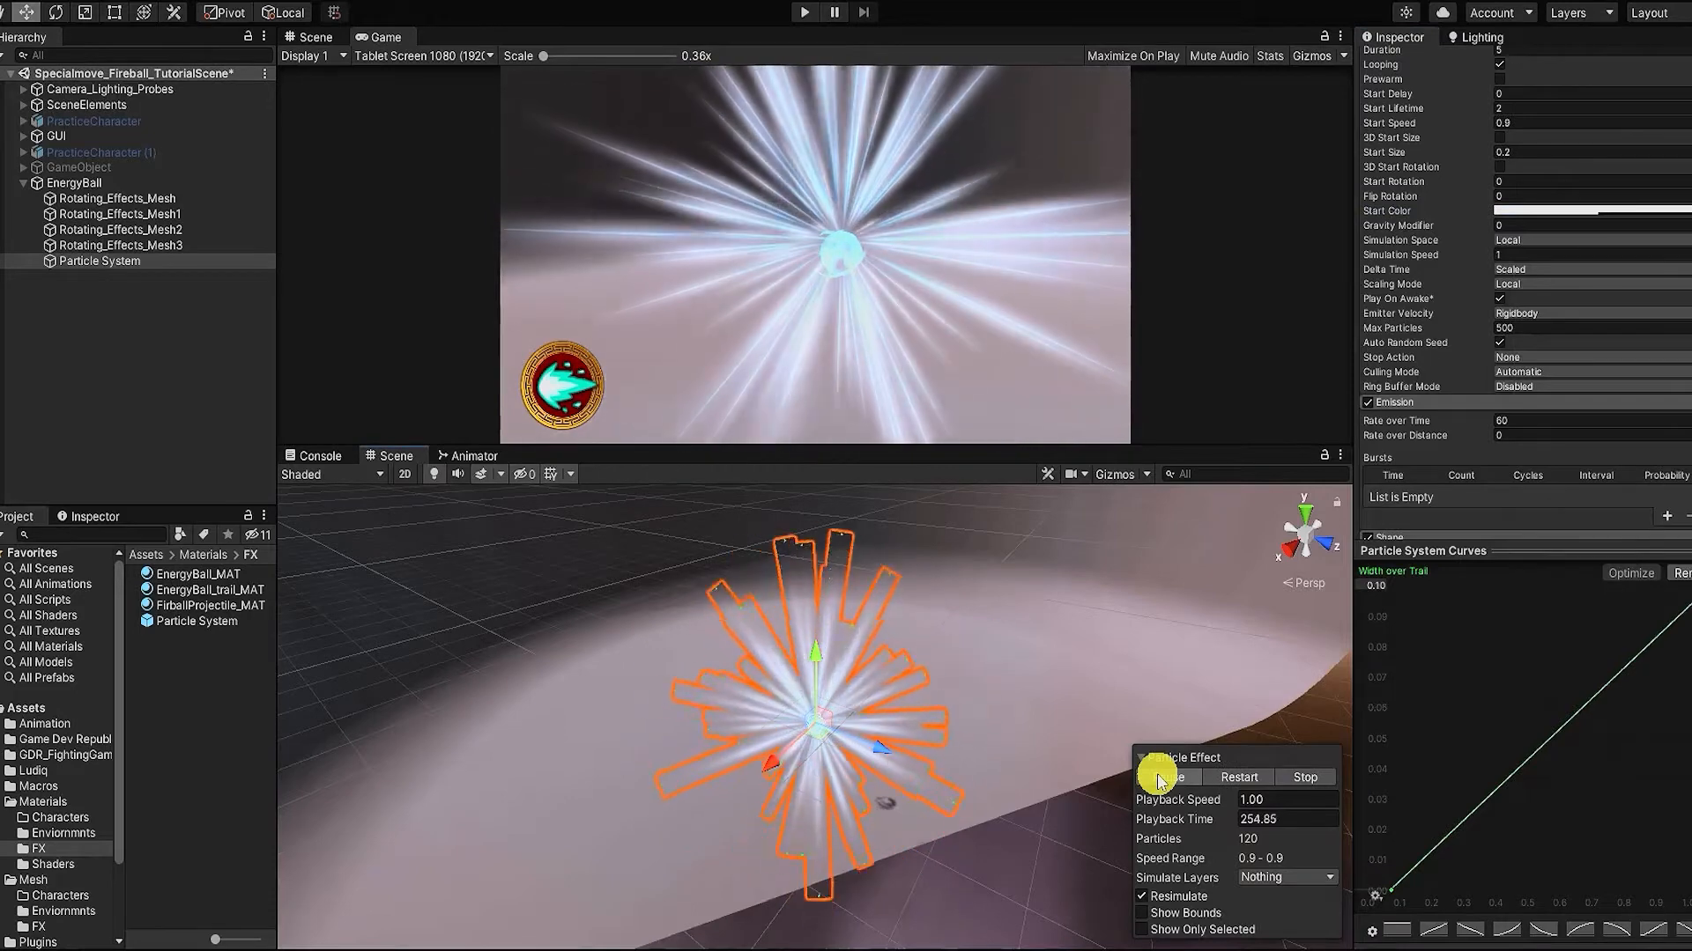
pyautogui.click(1161, 777)
# Step: Enable the Color over Lifetime module and give its gradient alpha 0 at both ends, with an inner alpha key at 84.4%
pyautogui.scroll(-5, 1524, 291)
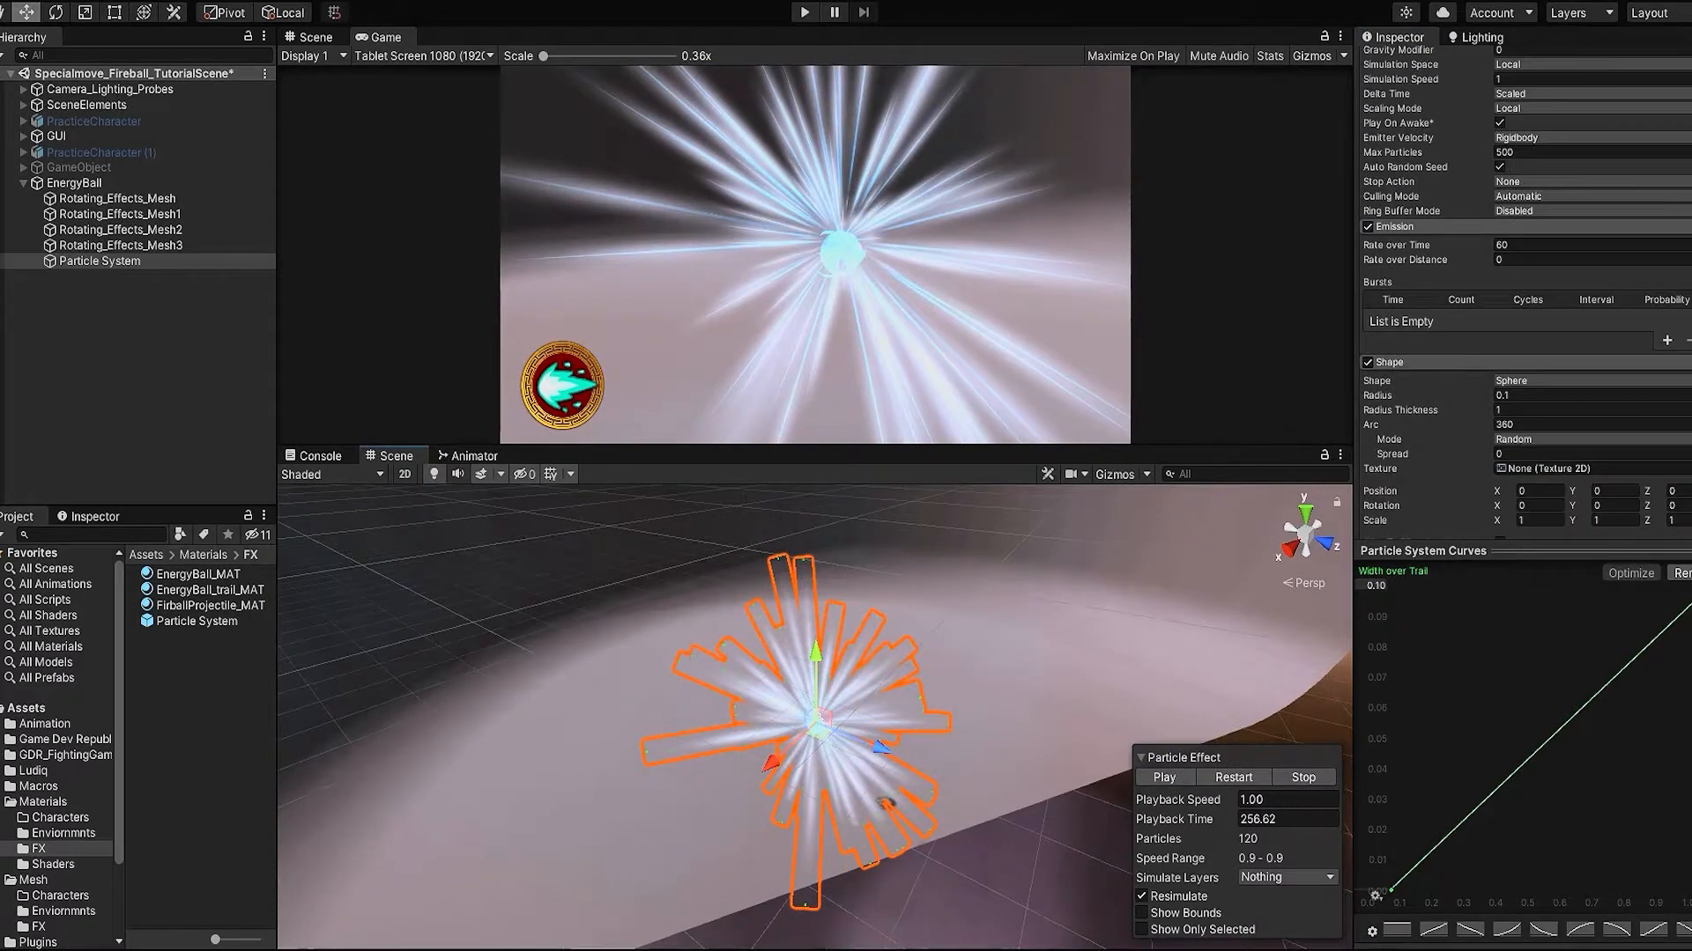
pyautogui.scroll(-8, 1642, 304)
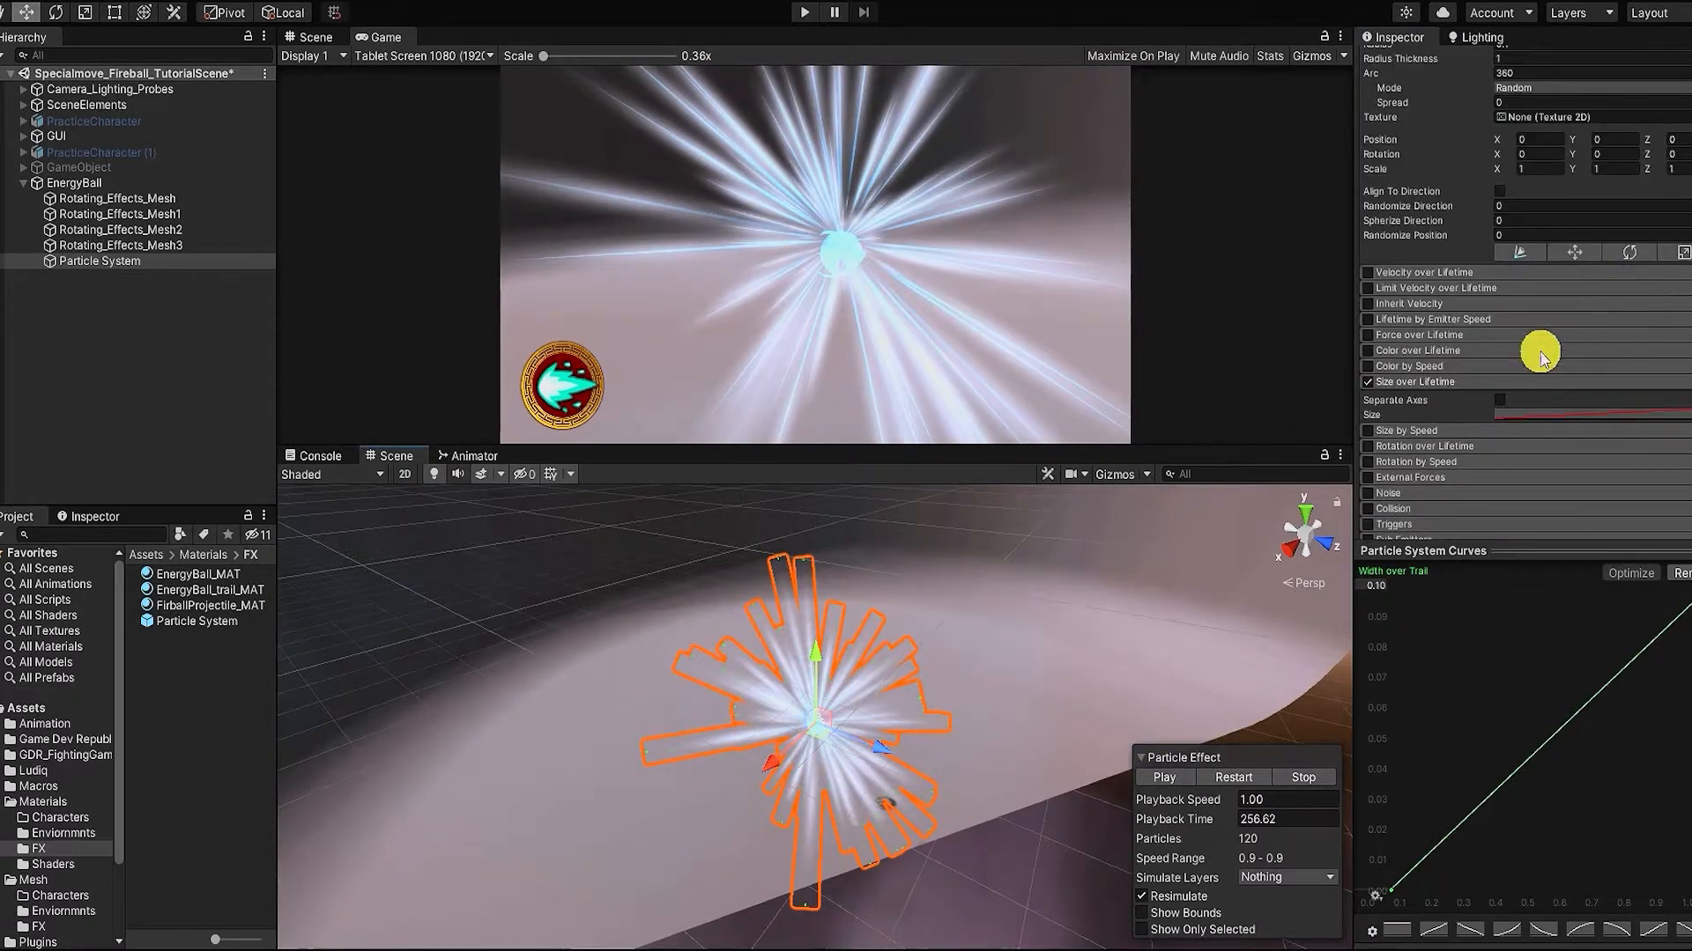
pyautogui.click(1401, 351)
pyautogui.click(1367, 350)
pyautogui.click(1548, 368)
pyautogui.click(1166, 197)
pyautogui.moveTo(1250, 288); pyautogui.dragTo(1074, 295)
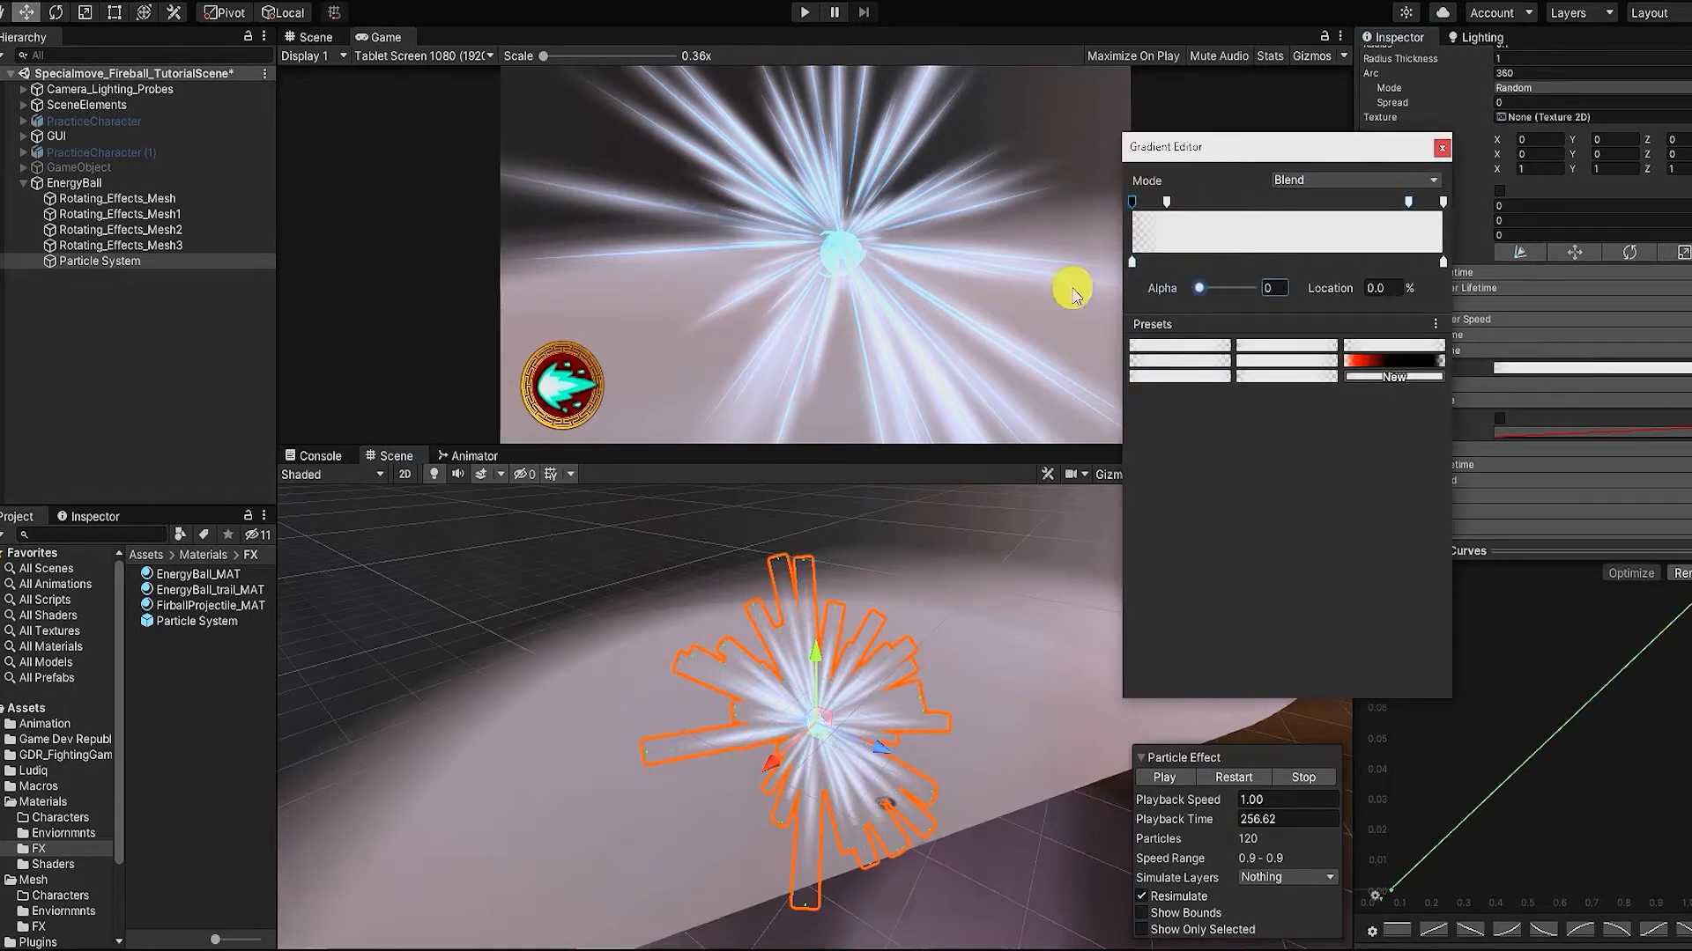
pyautogui.click(1442, 204)
pyautogui.click(1402, 203)
# Step: Set the Color over Lifetime gradient's end color key to a medium blue
pyautogui.click(1432, 263)
pyautogui.click(1238, 288)
pyautogui.click(1364, 408)
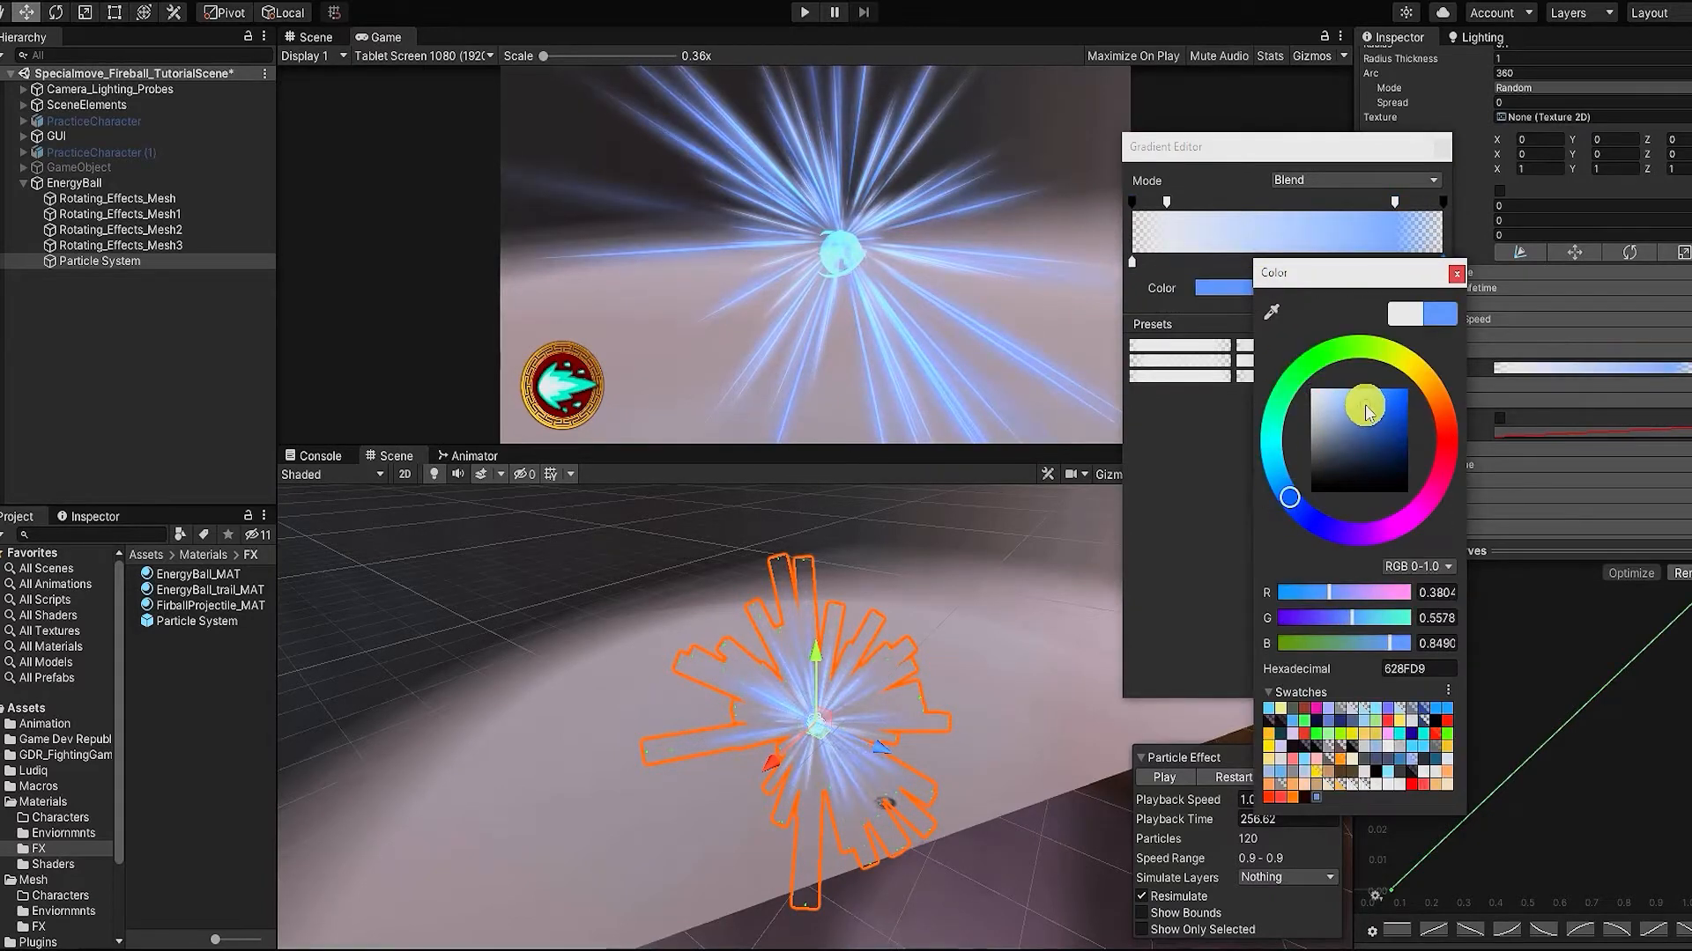
pyautogui.click(1381, 245)
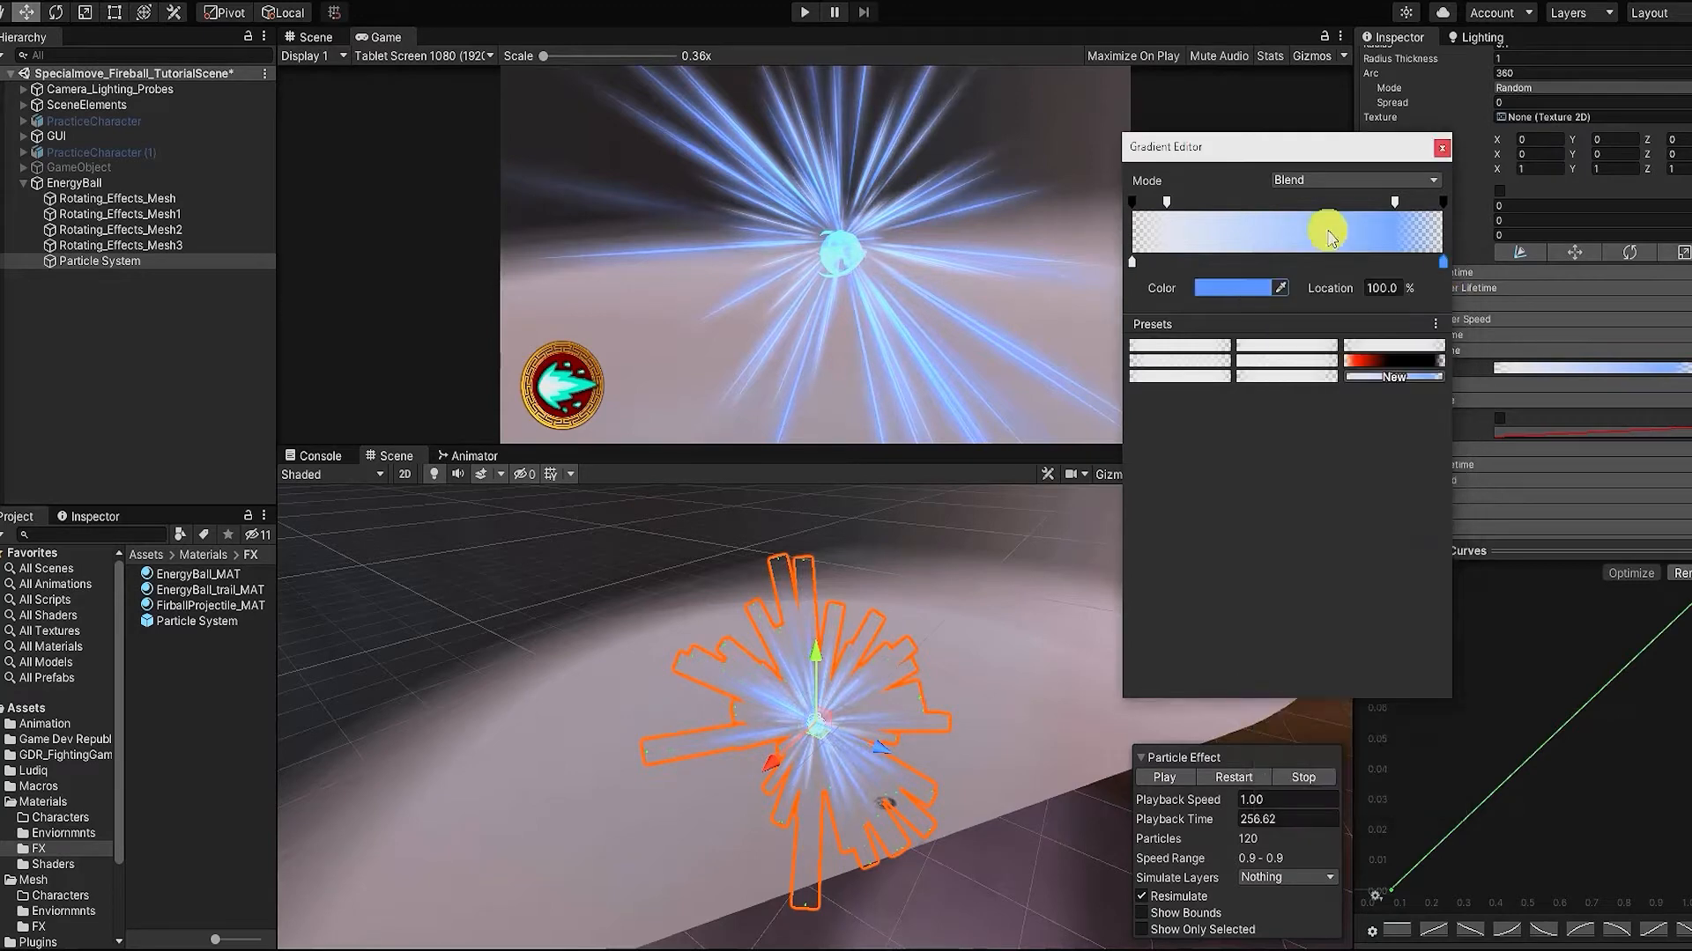
# Step: Lower the gradient's alpha key at 84.4% to 200 and restart the particle preview
pyautogui.click(1393, 201)
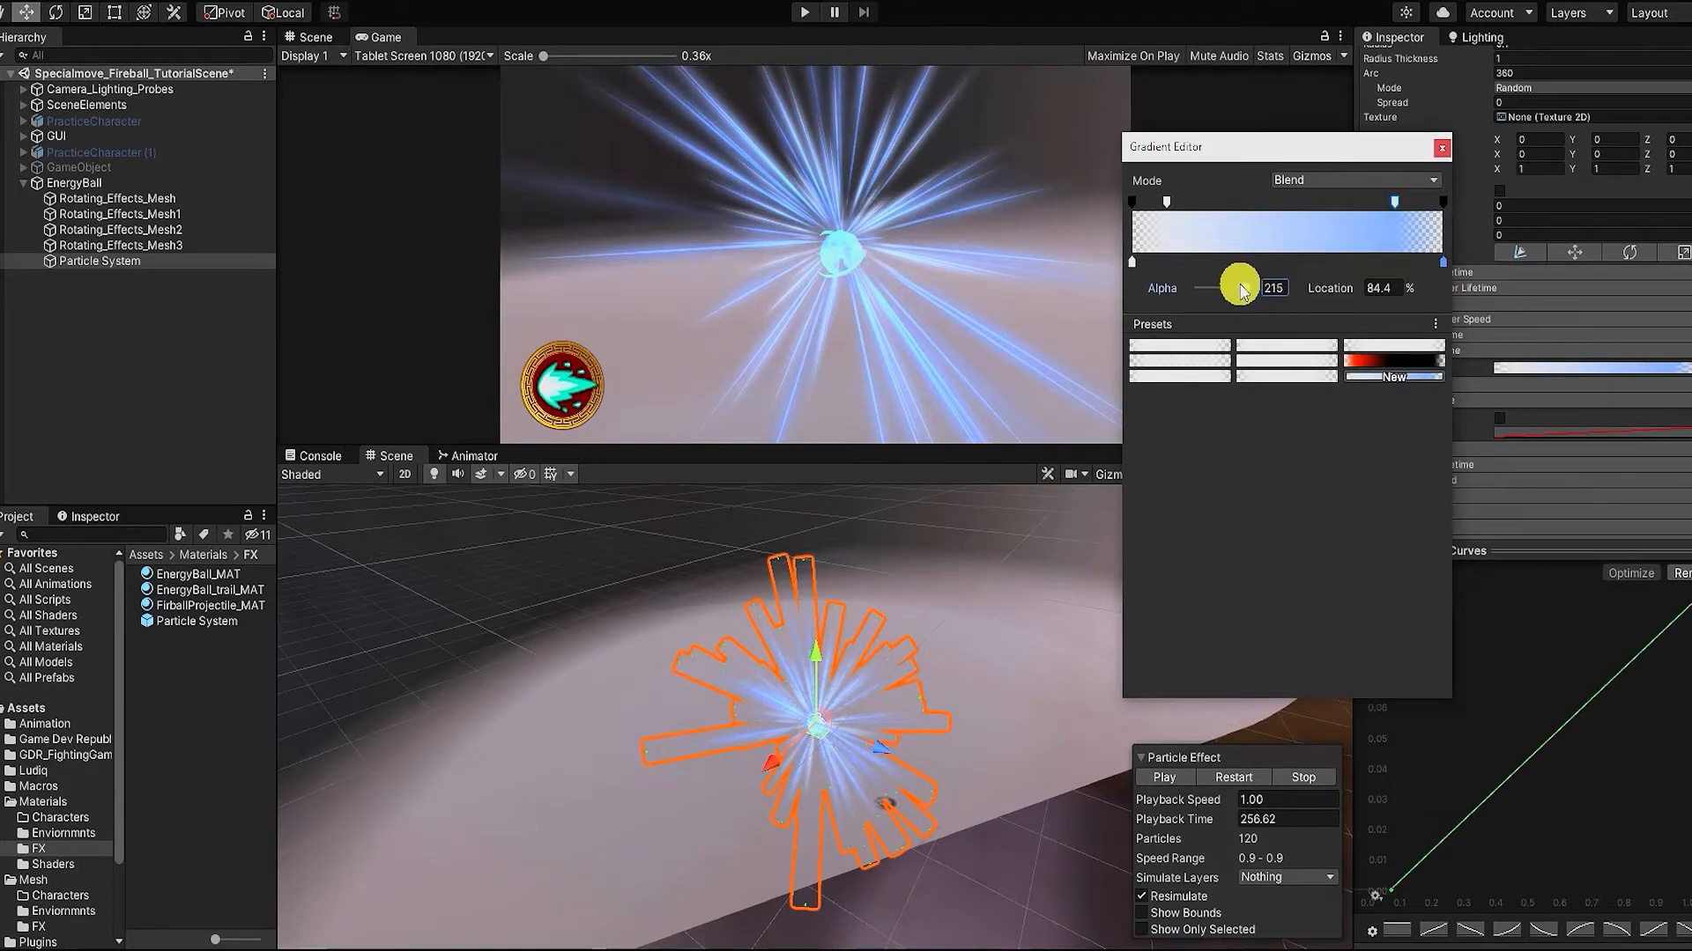
pyautogui.moveTo(1239, 268); pyautogui.dragTo(1238, 269)
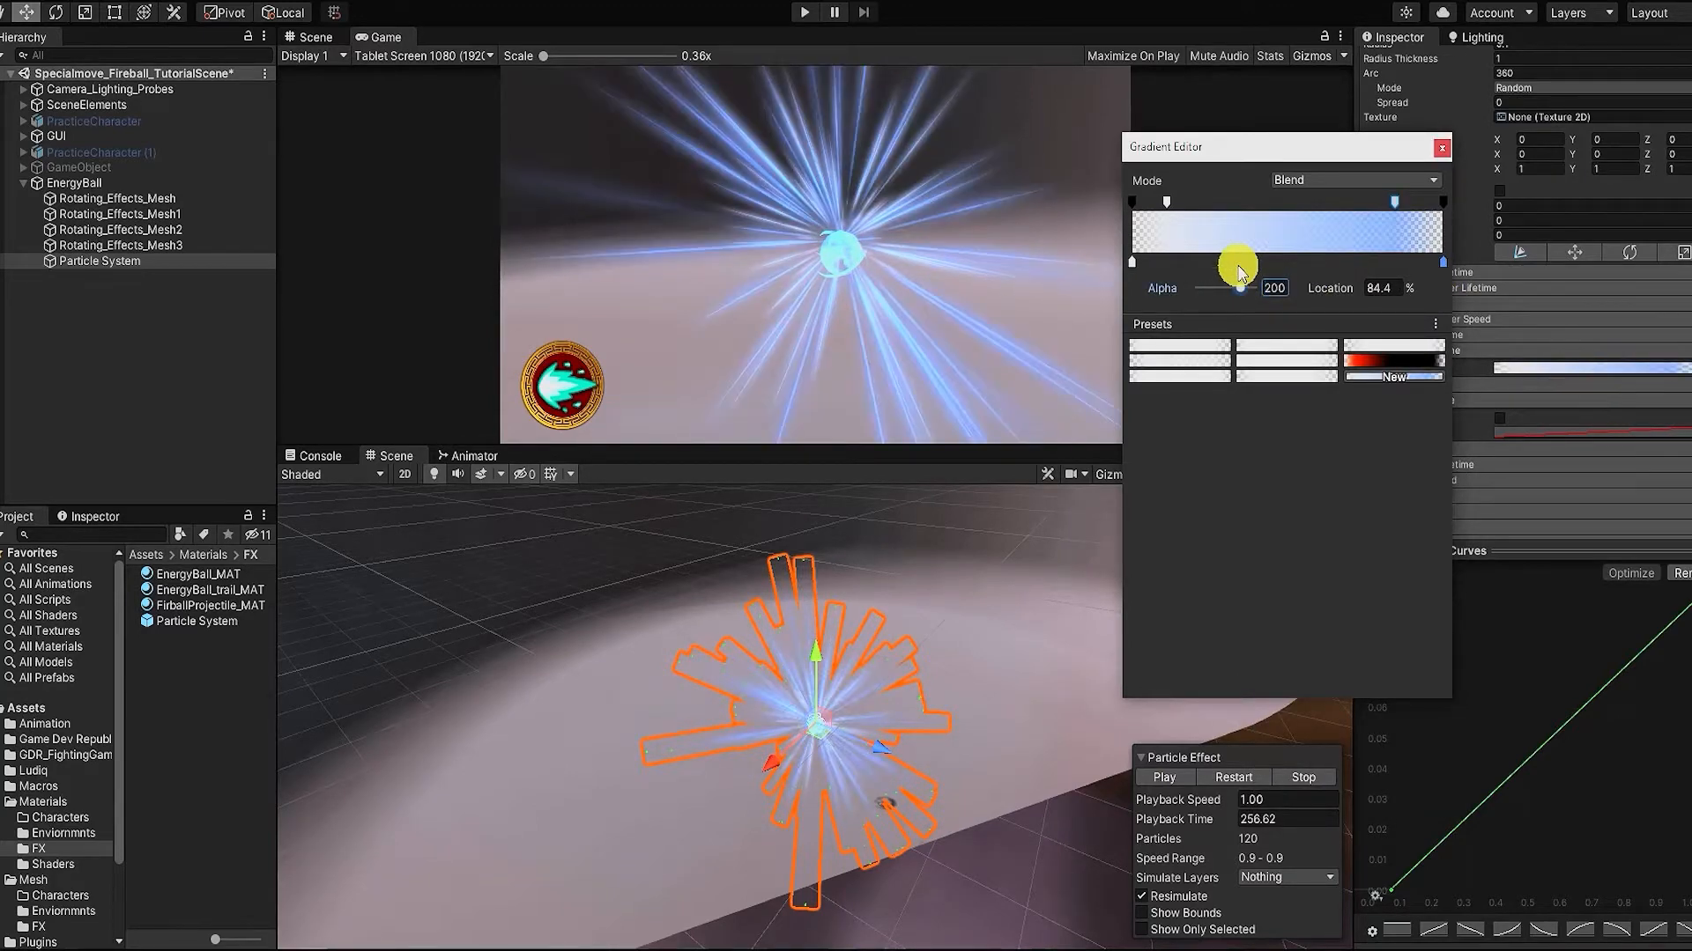
pyautogui.click(1447, 152)
pyautogui.click(1236, 775)
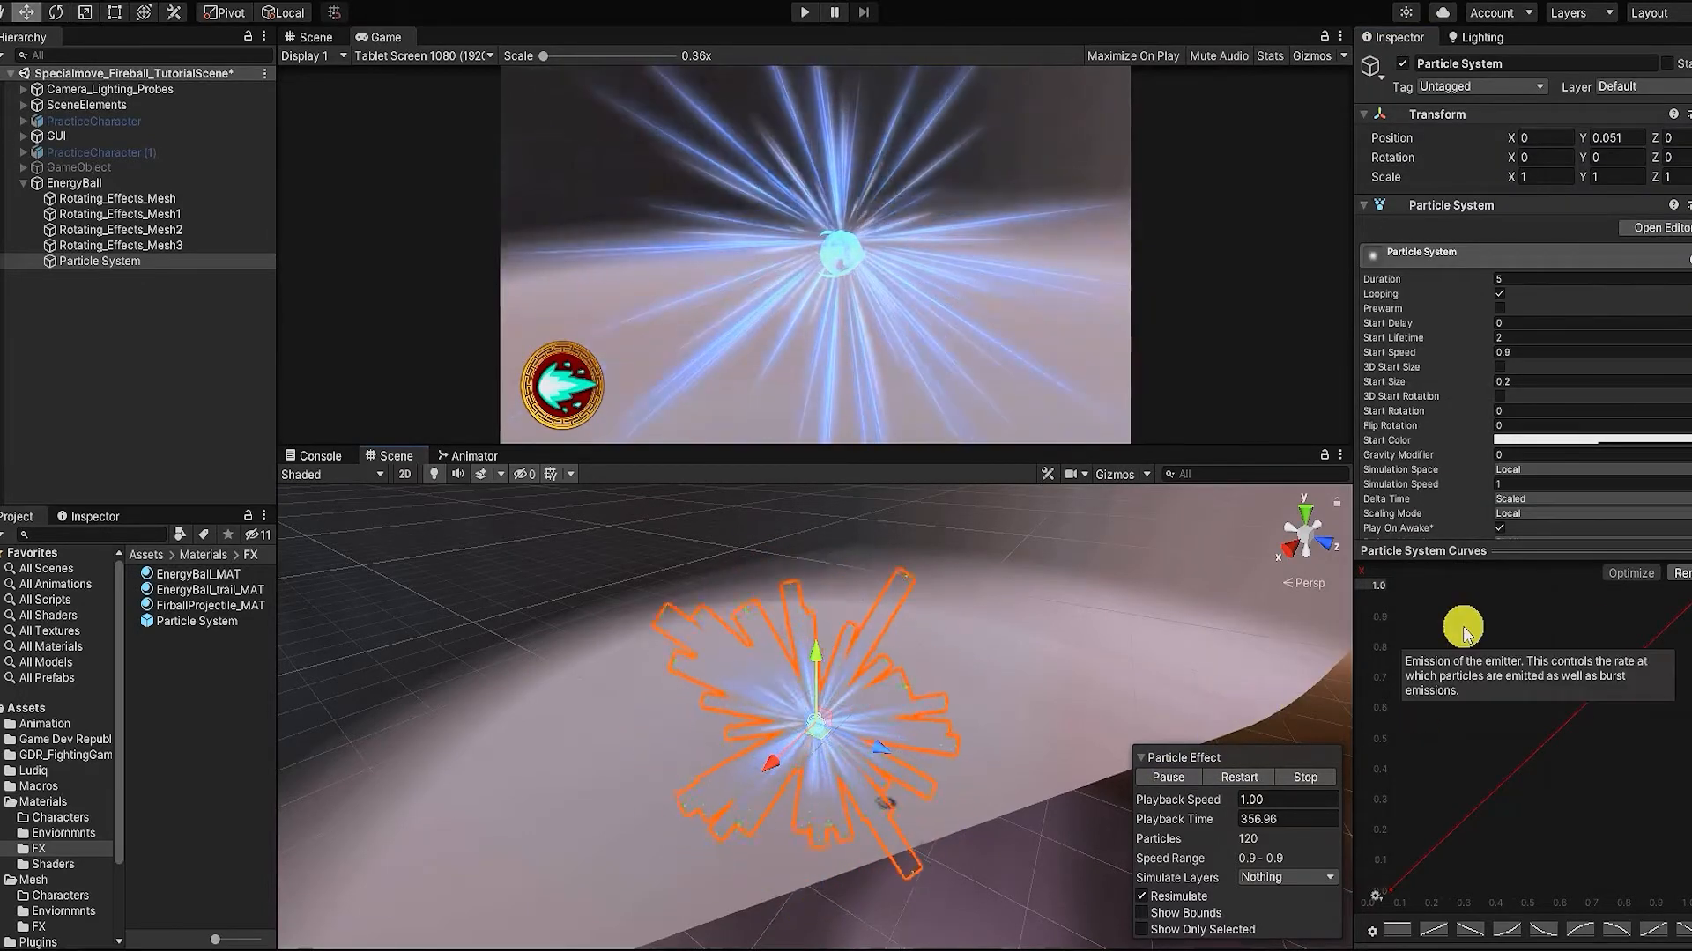
# Step: Set the particle system's Y position to 0
pyautogui.click(1635, 138)
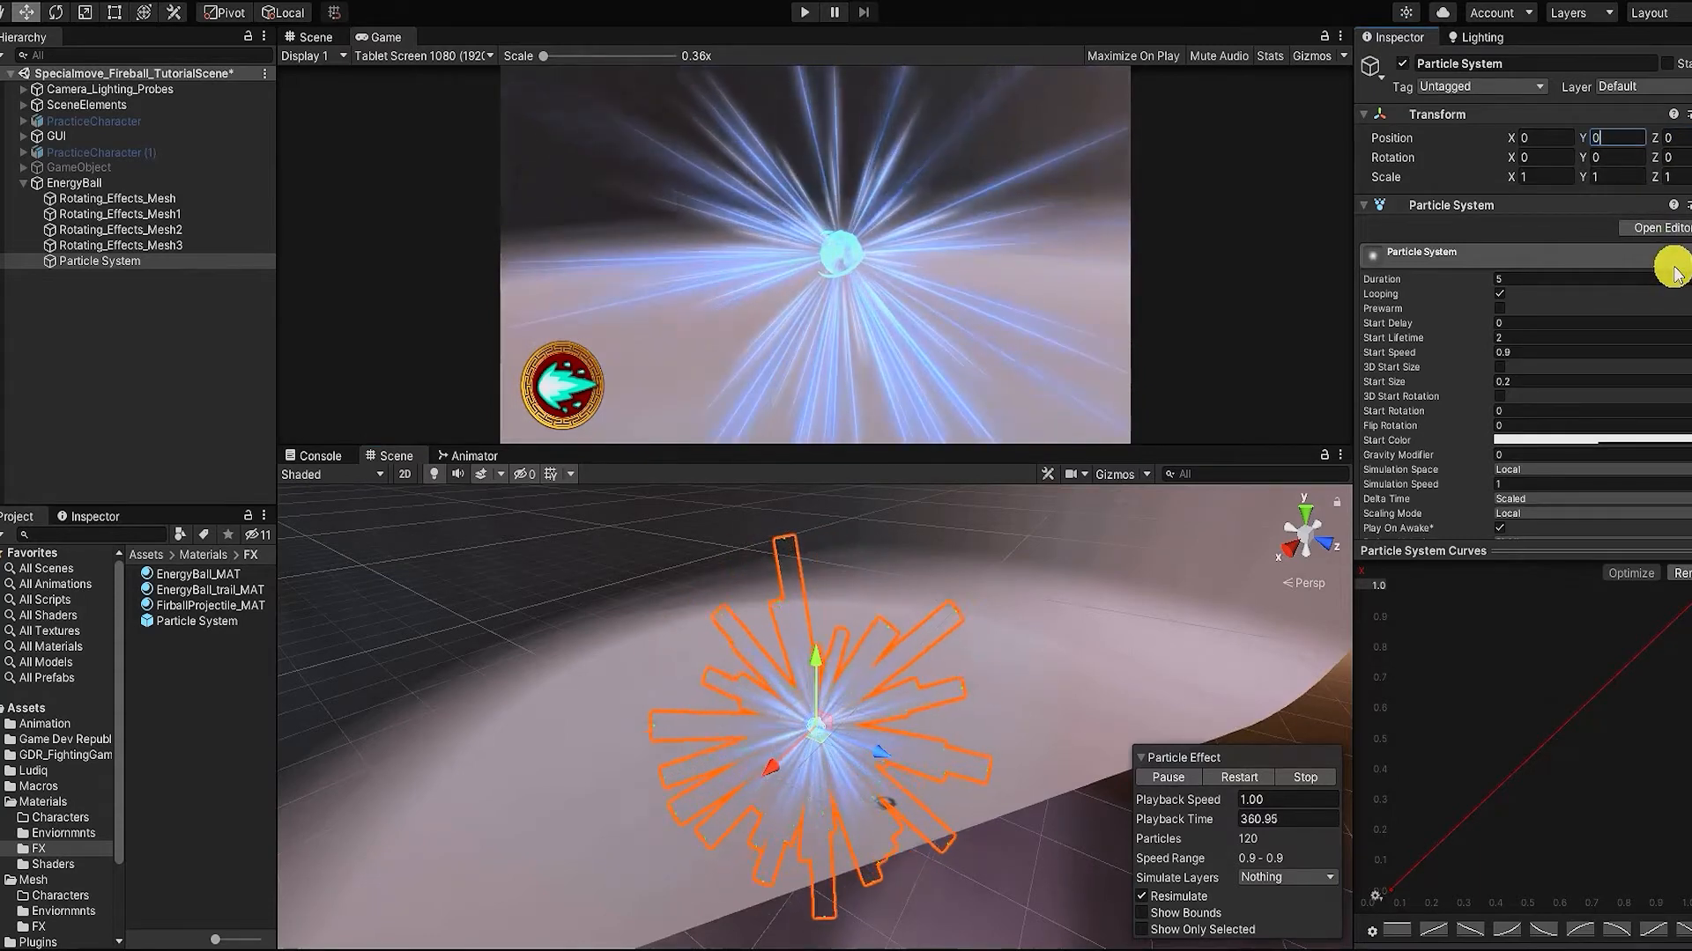
pyautogui.scroll(-10, 1577, 356)
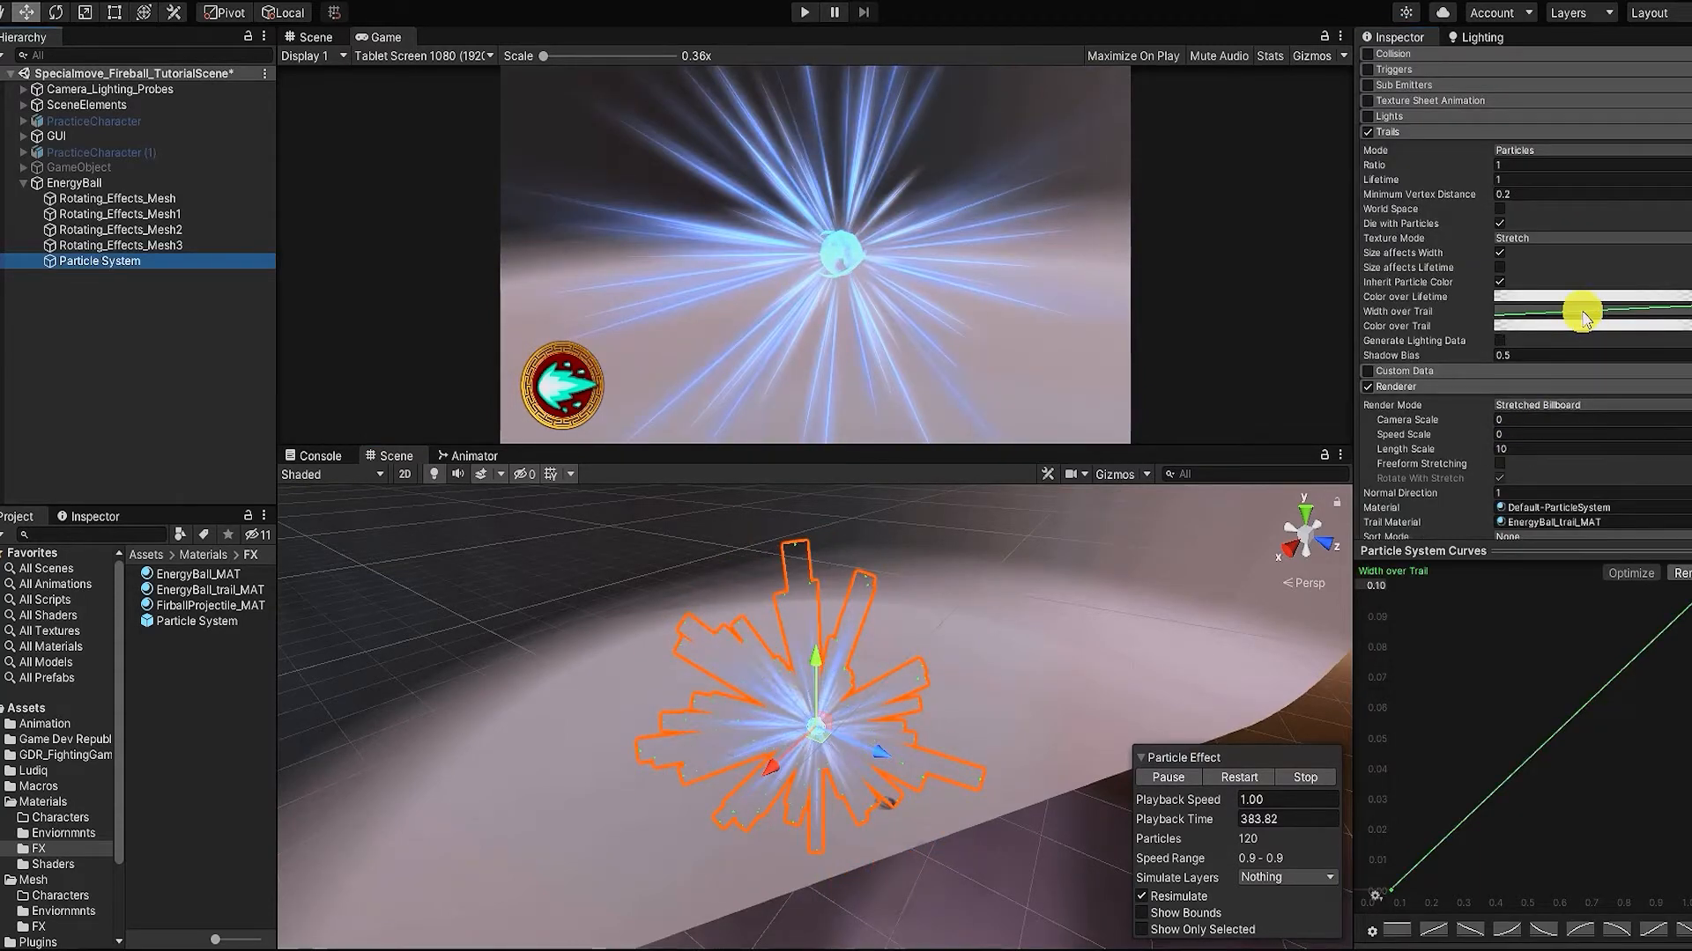
# Step: Set the trails' Width over Trail to 0.4 and return it to curve mode
pyautogui.click(1686, 310)
pyautogui.click(1532, 332)
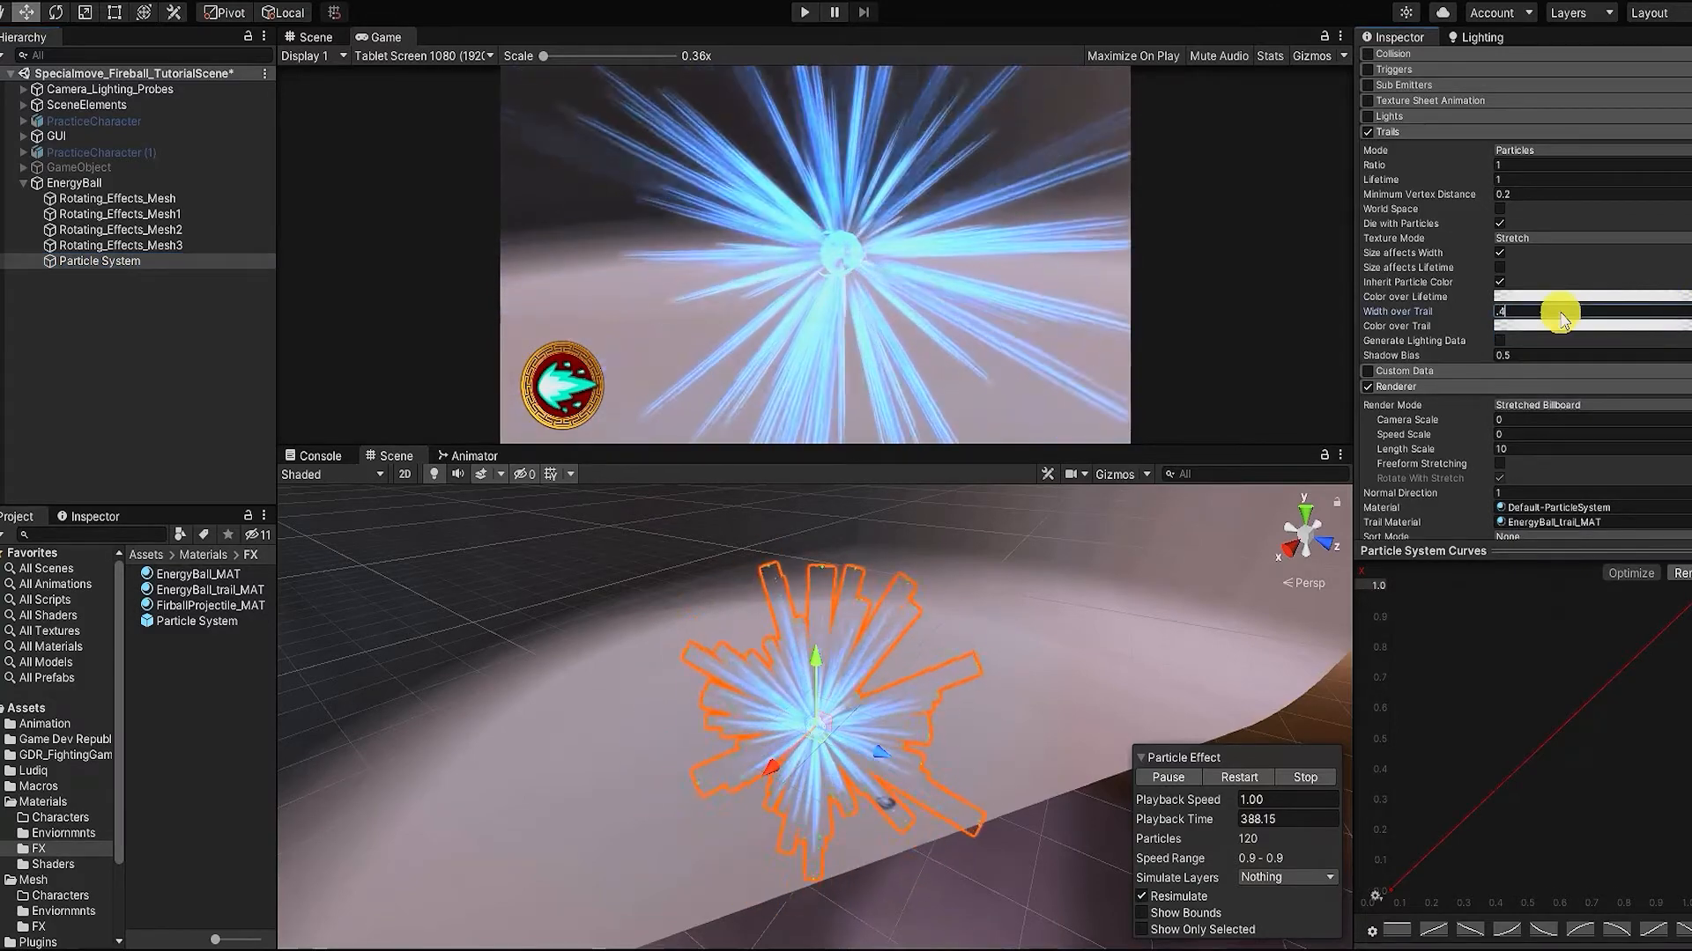
pyautogui.moveTo(1544, 313); pyautogui.dragTo(1435, 318)
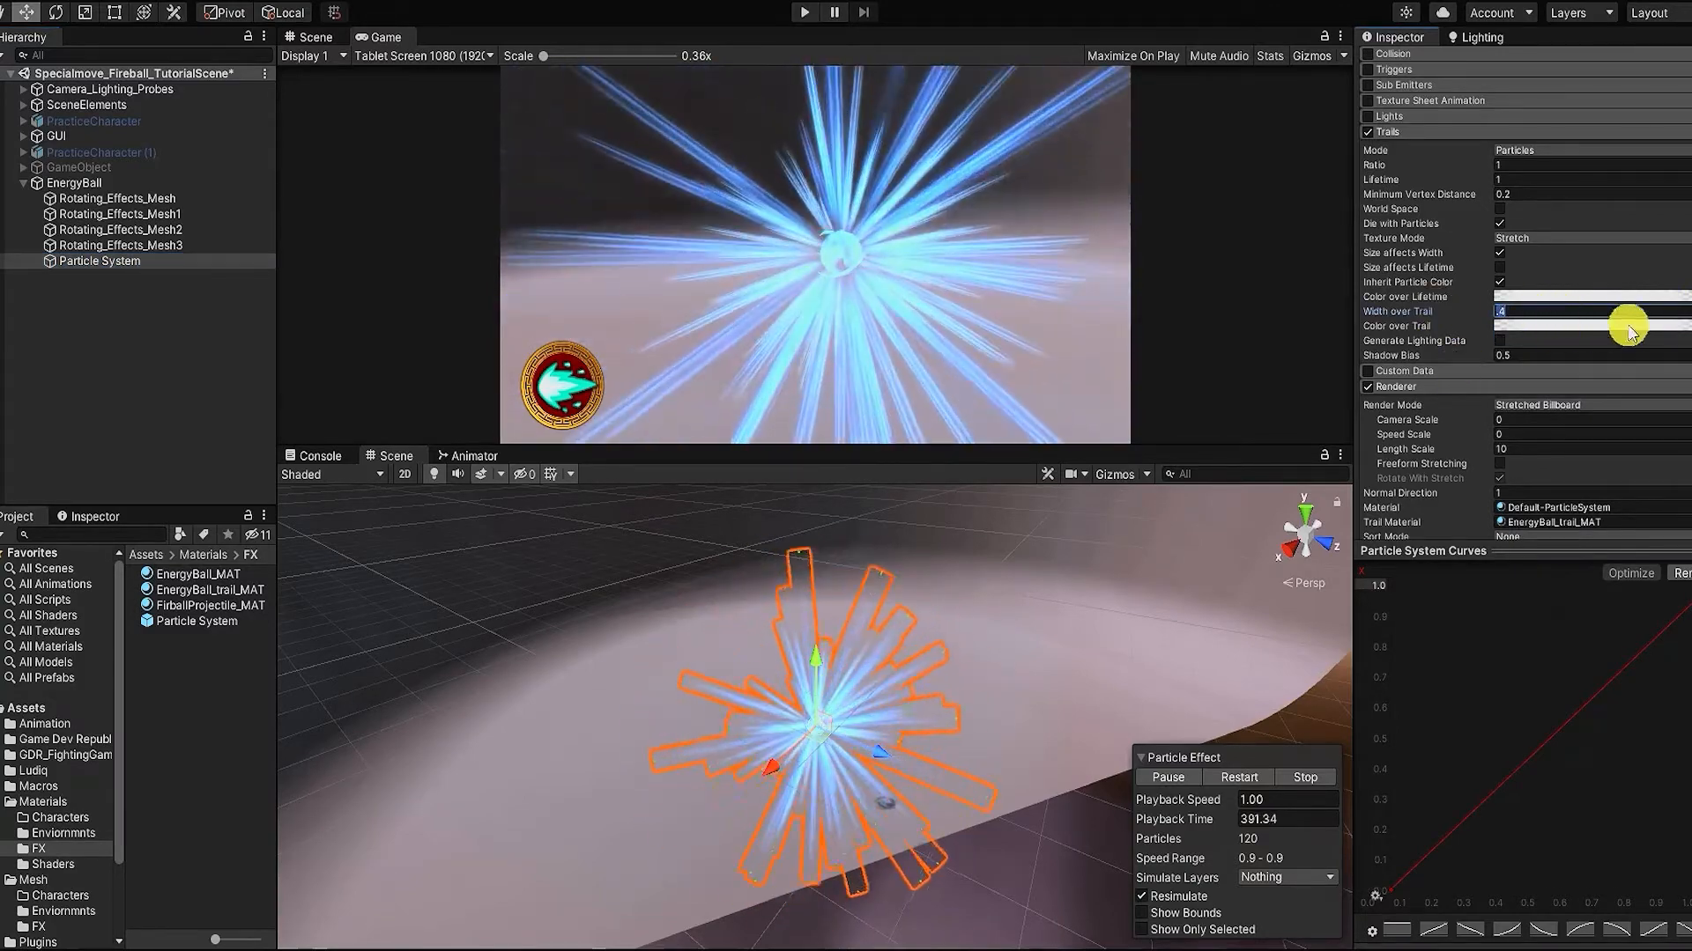
pyautogui.click(1686, 311)
pyautogui.click(1533, 344)
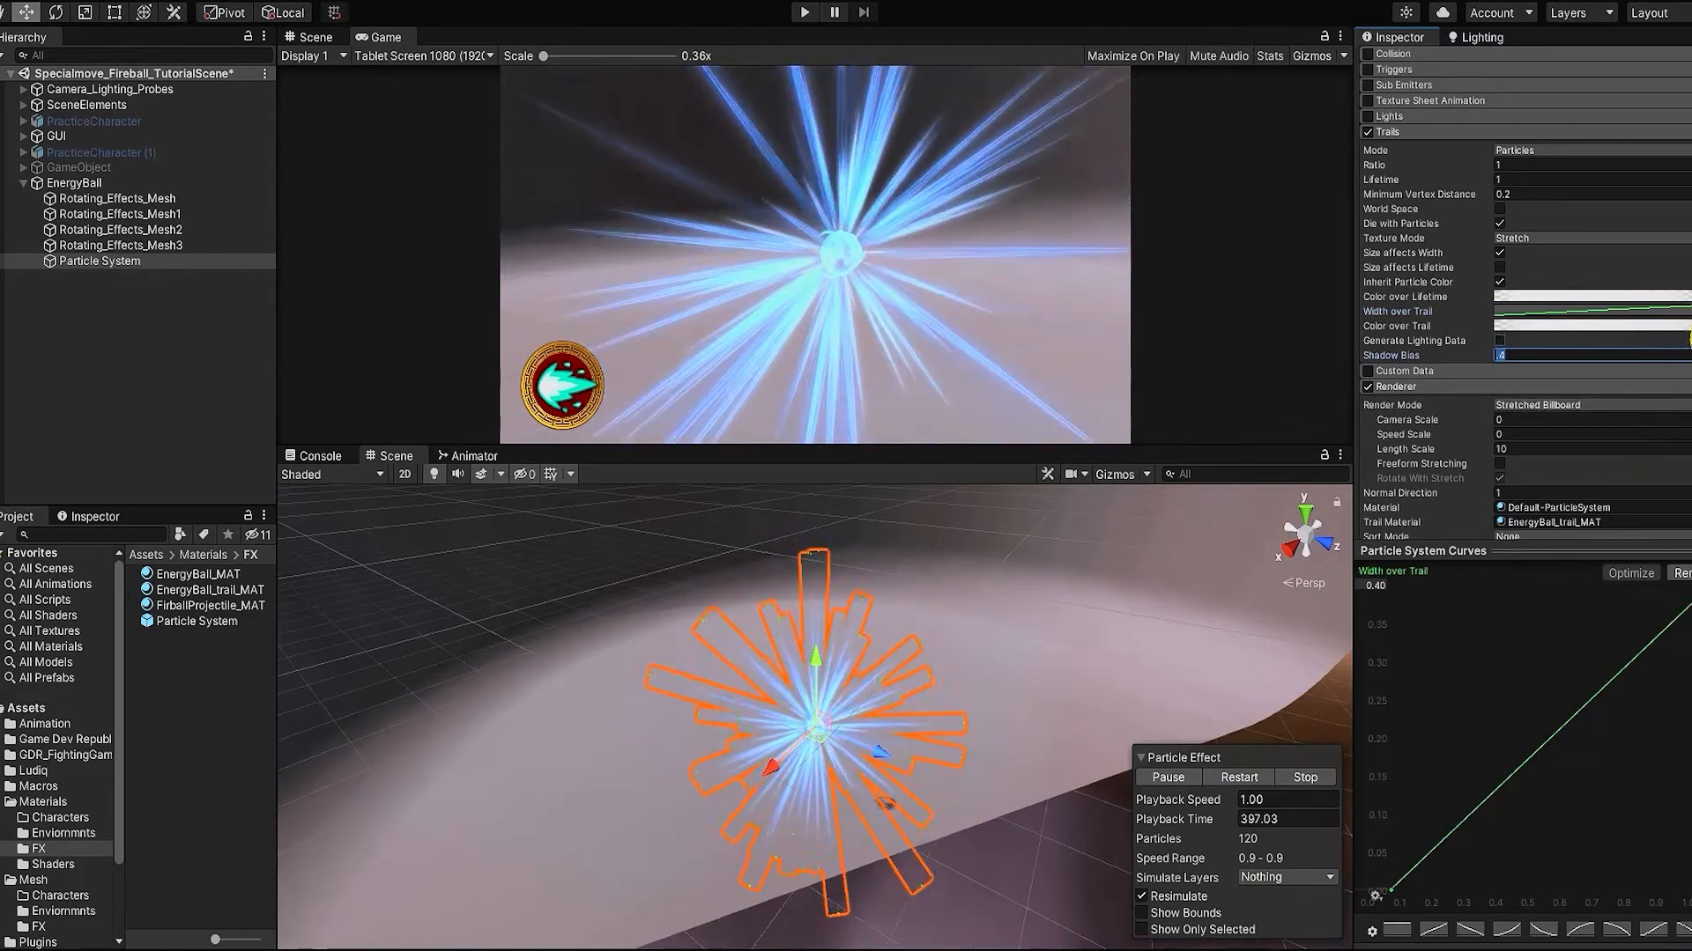
# Step: Rescale the trails' Width over Trail curve to a maximum of 0.2 and check the preview playback
pyautogui.click(1537, 329)
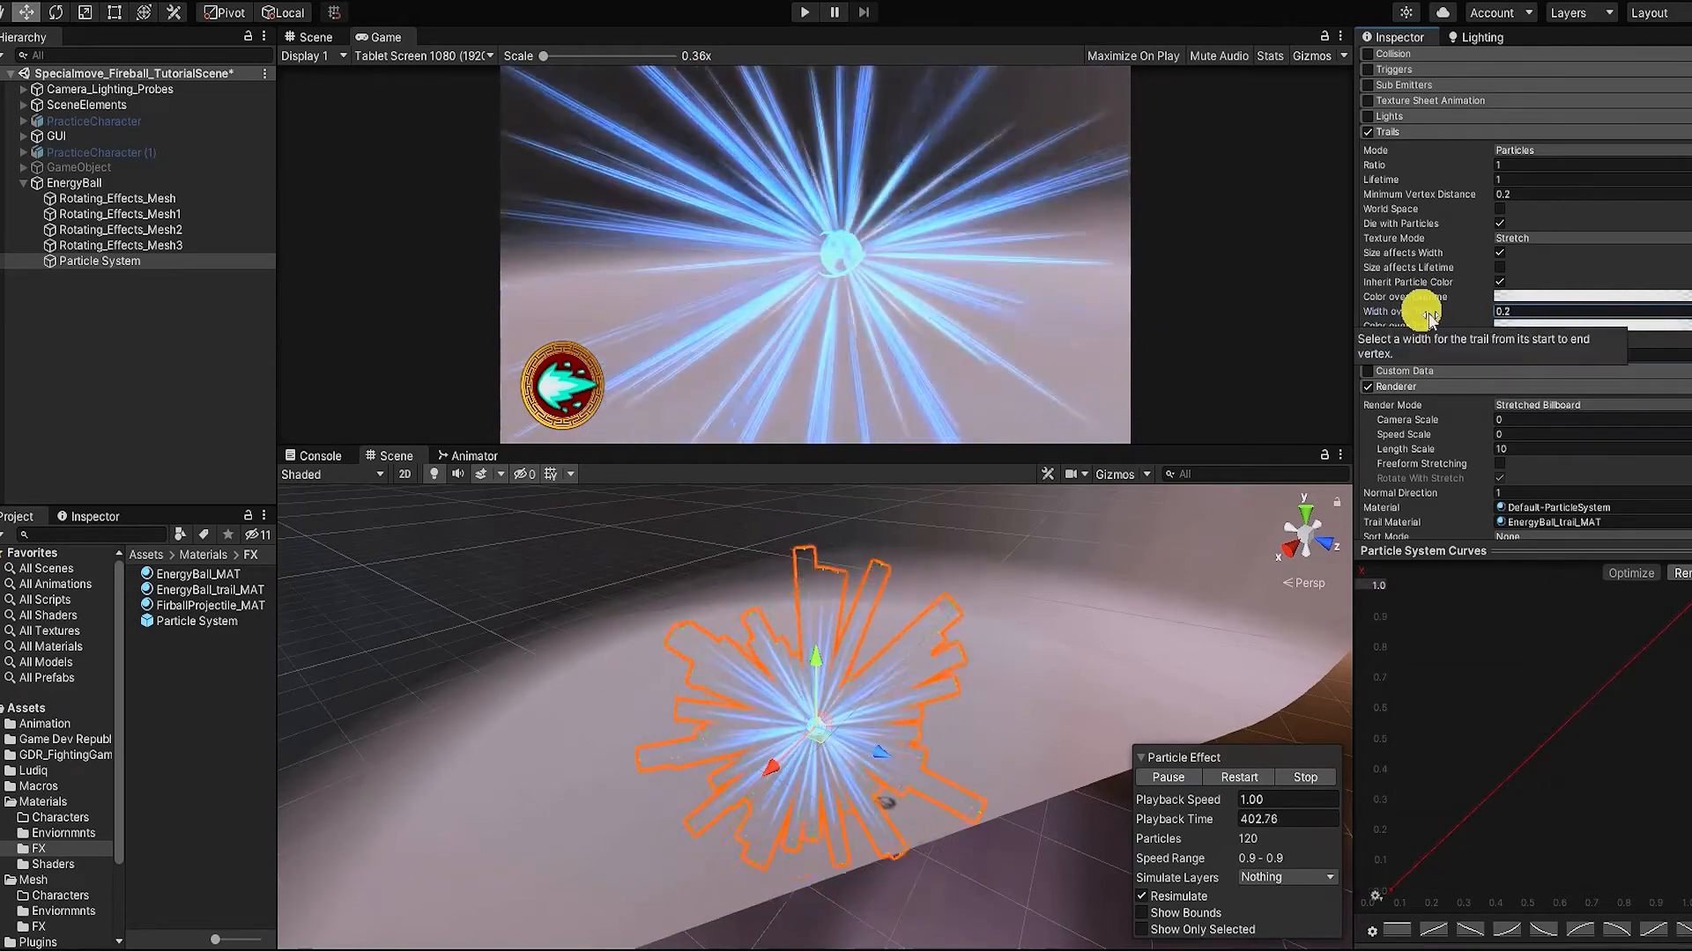
pyautogui.click(1681, 312)
pyautogui.click(1616, 352)
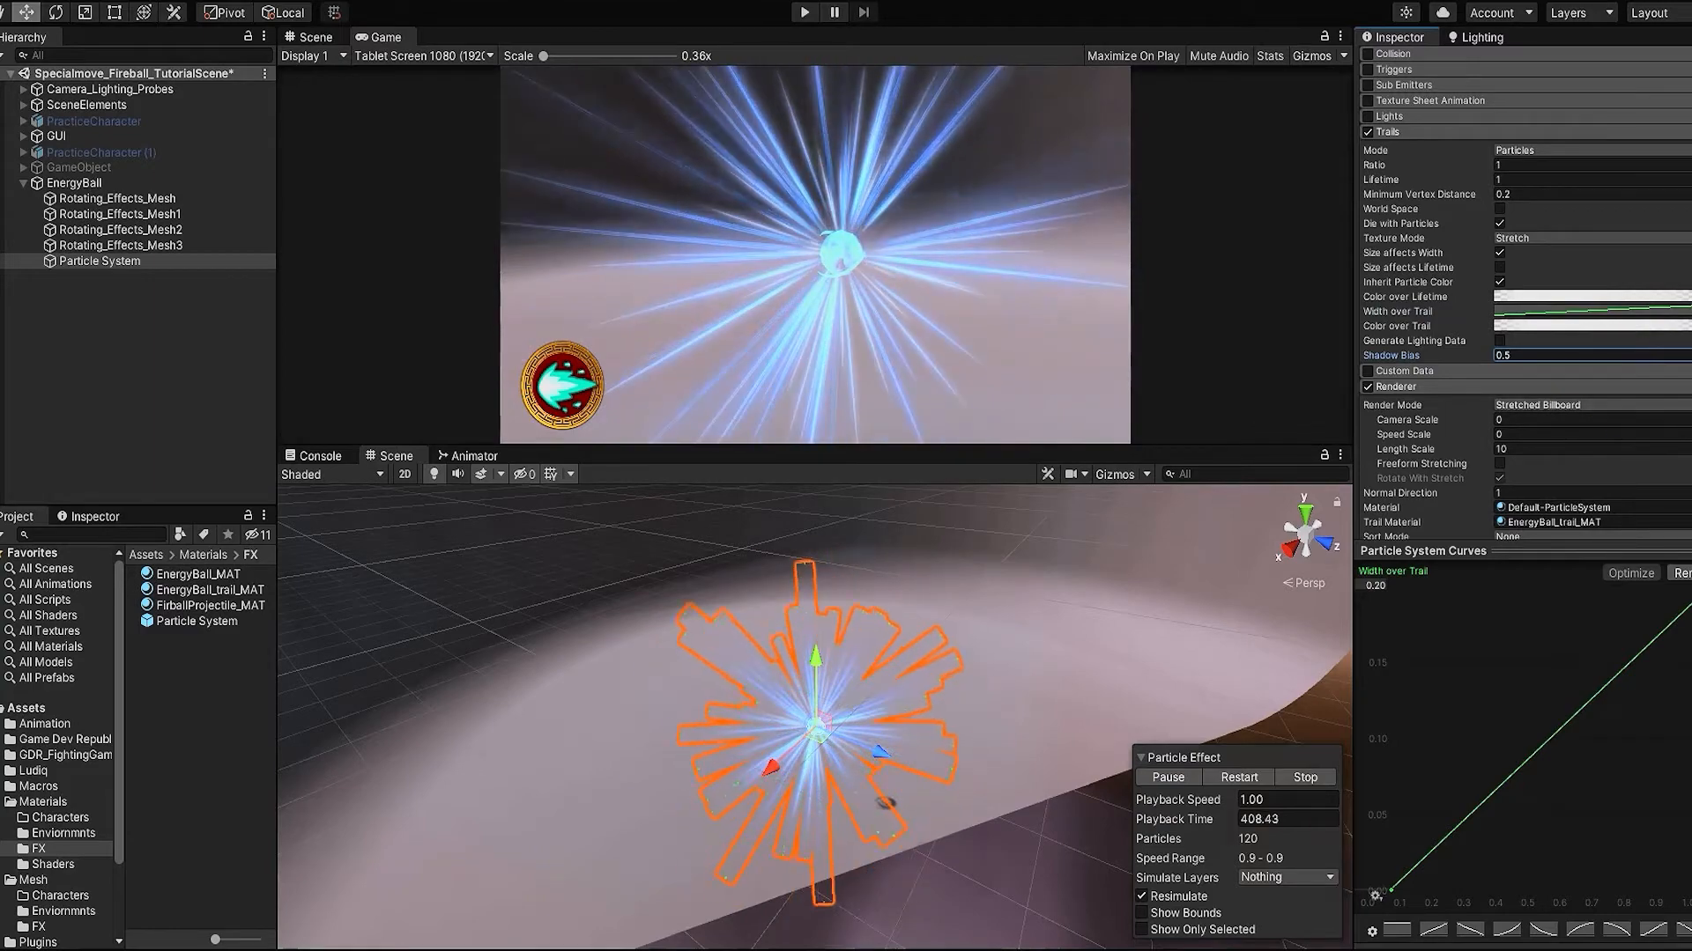
pyautogui.click(1169, 777)
pyautogui.click(1164, 779)
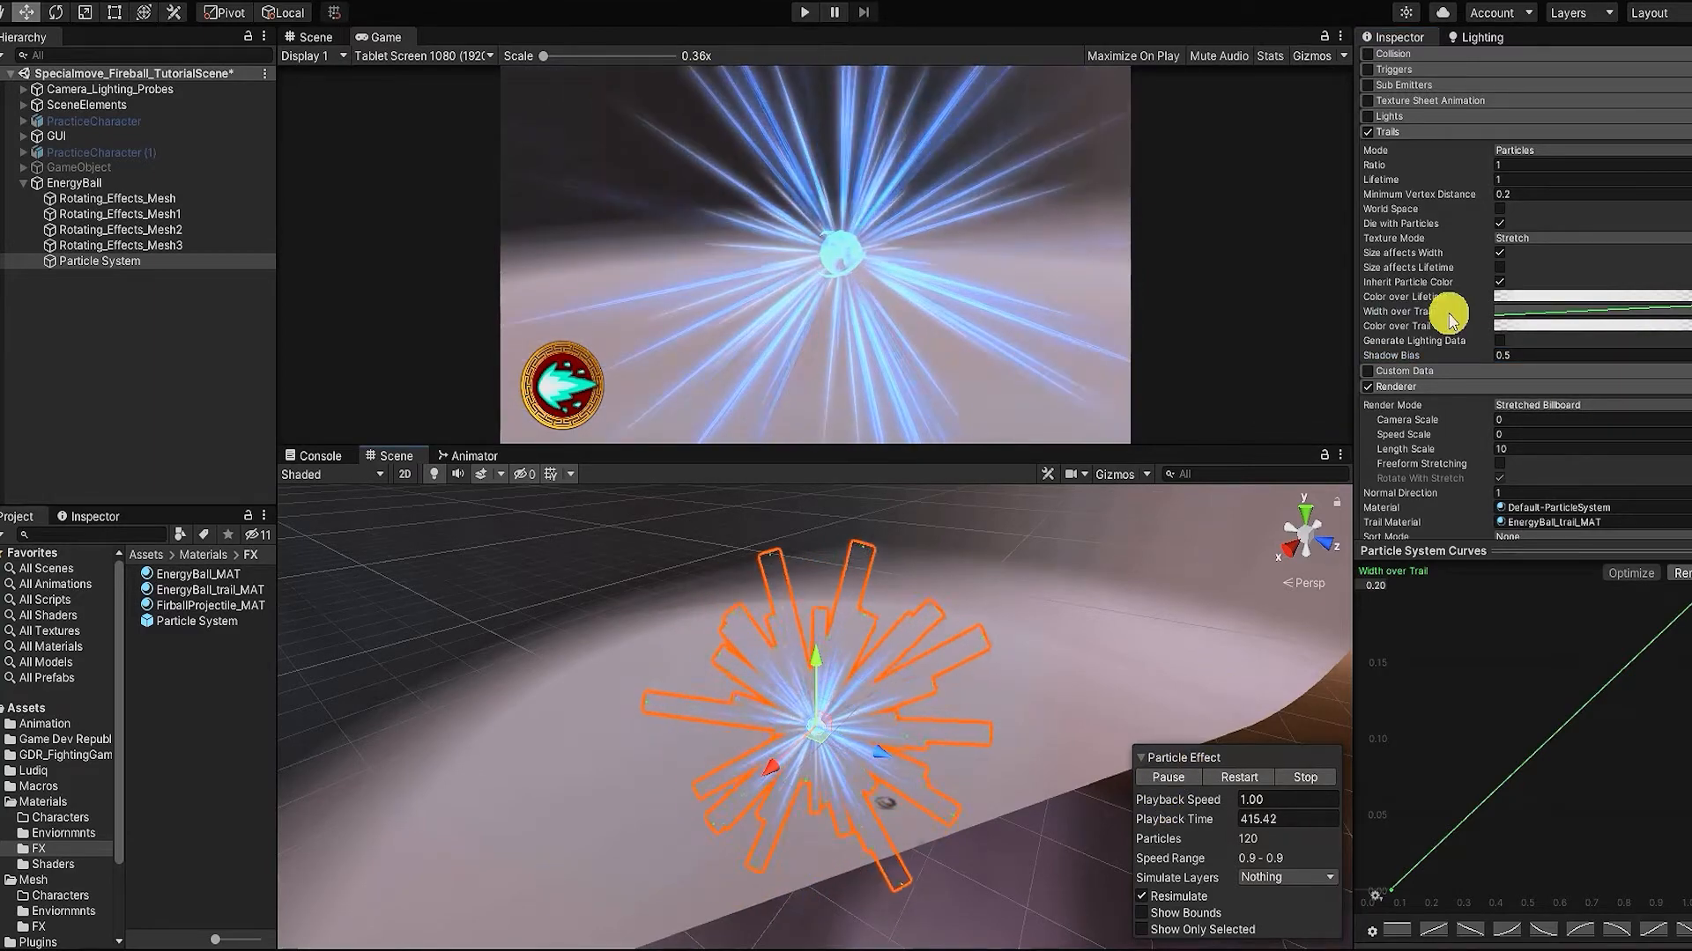
# Step: Set the particle system's Start Speed to -0.9 and enable Velocity over Lifetime with orbital X, Y and Z at 0.1
pyautogui.scroll(10, 1492, 346)
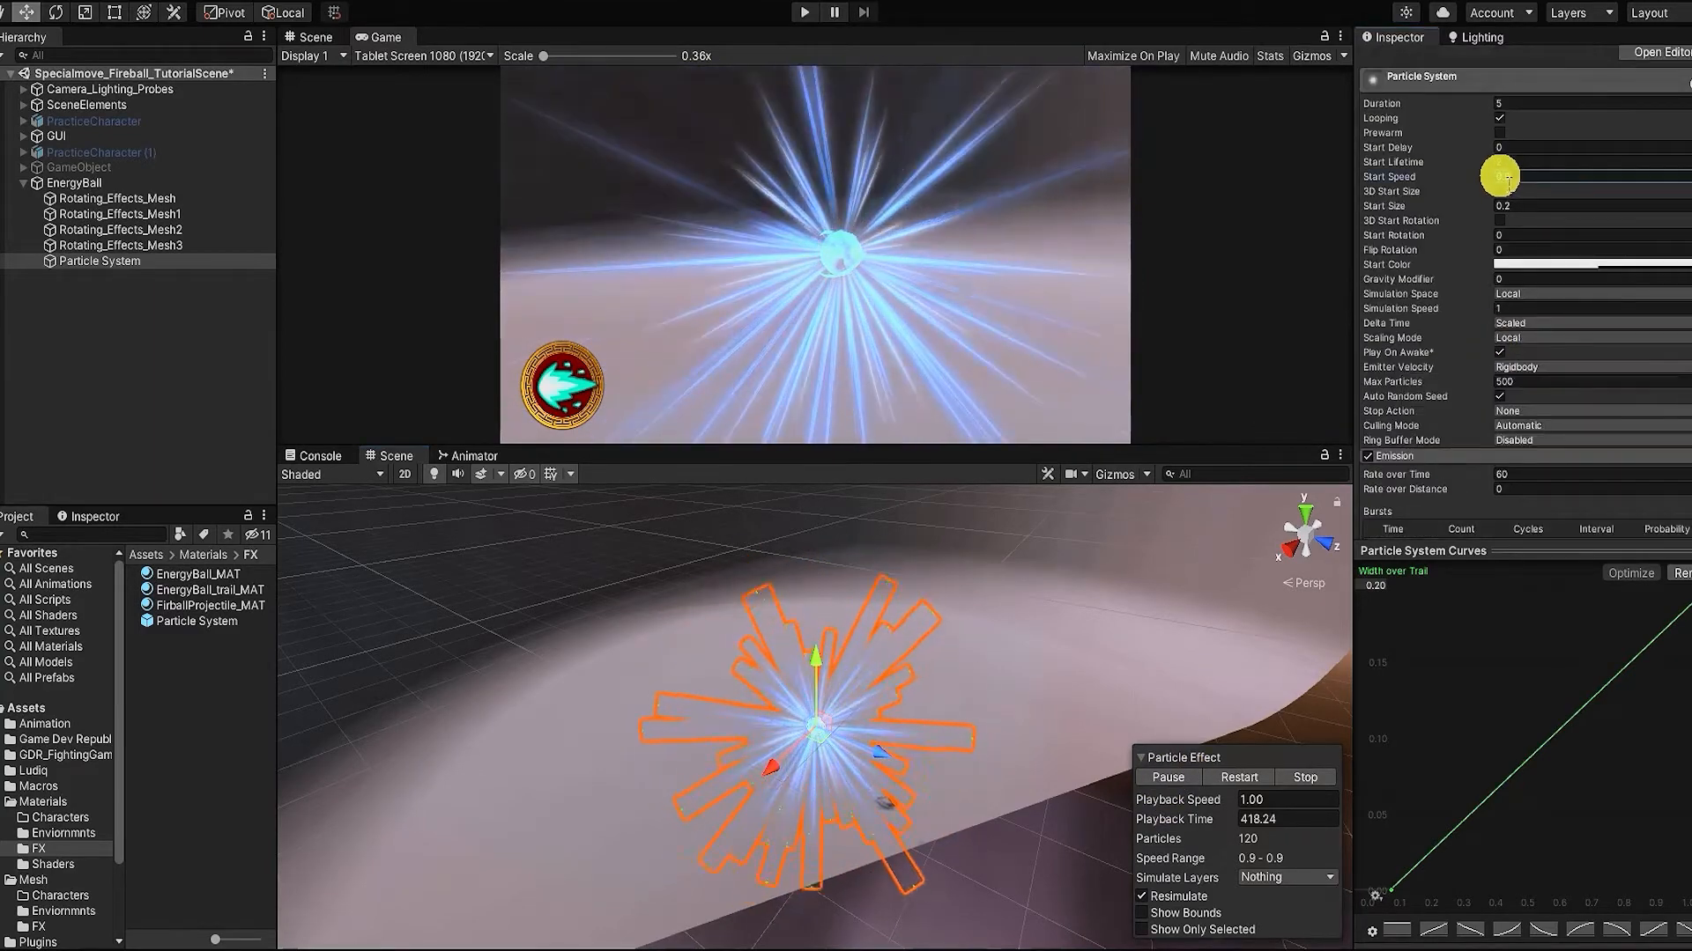
pyautogui.click(1504, 177)
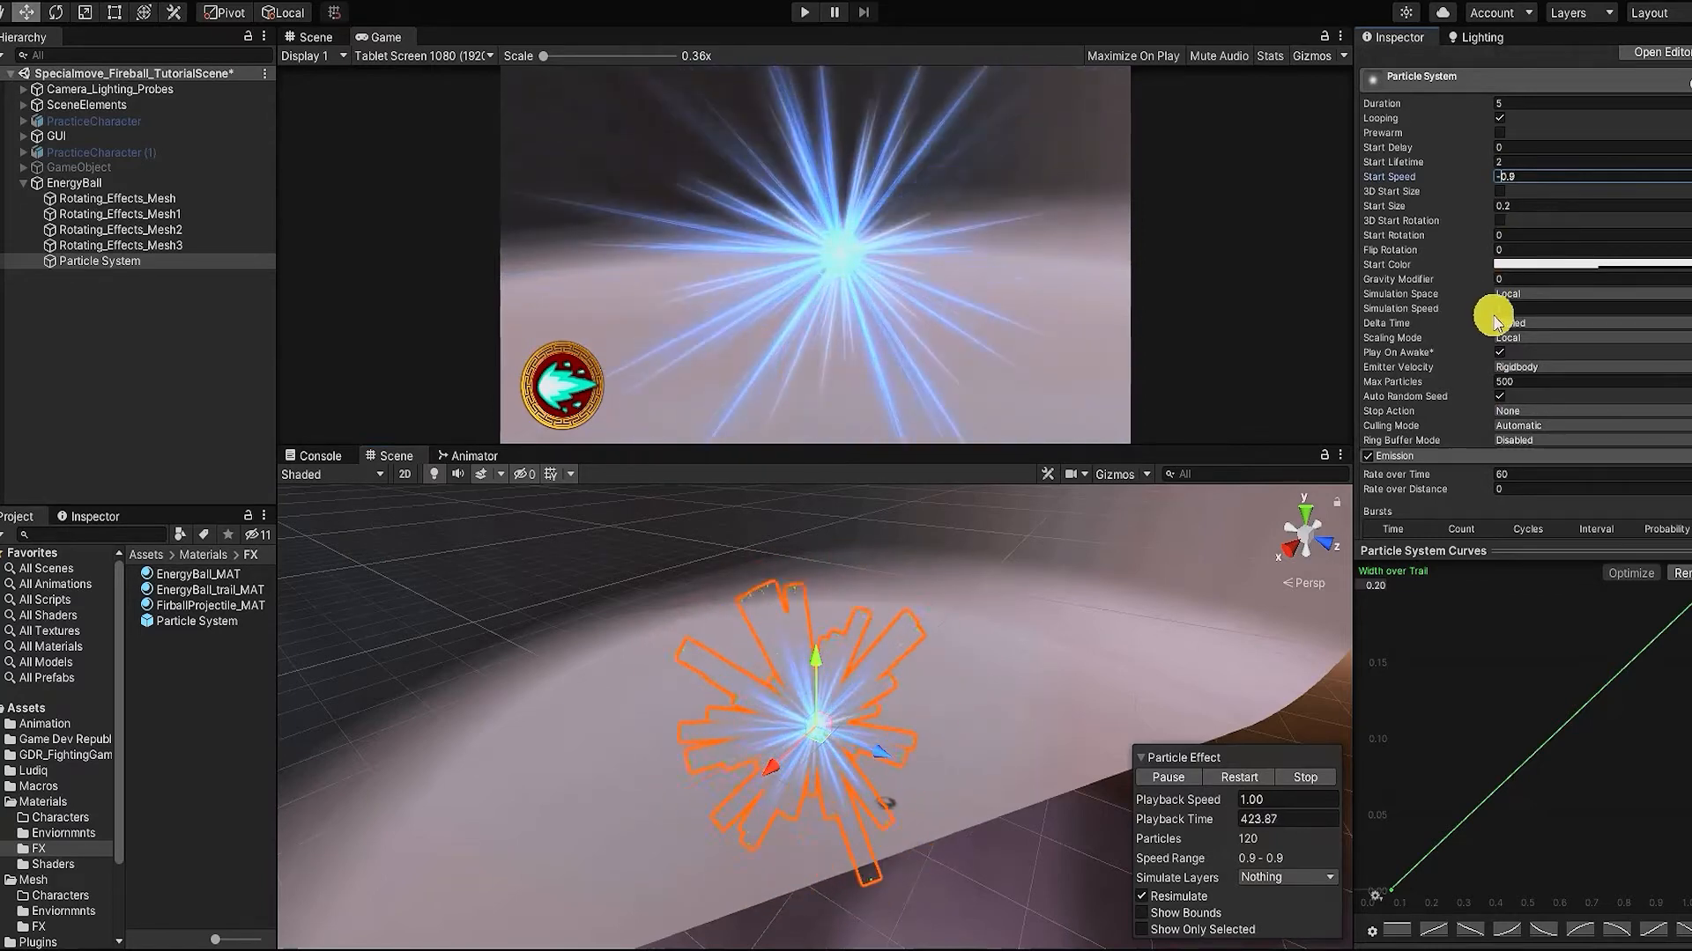
pyautogui.scroll(-10, 1531, 325)
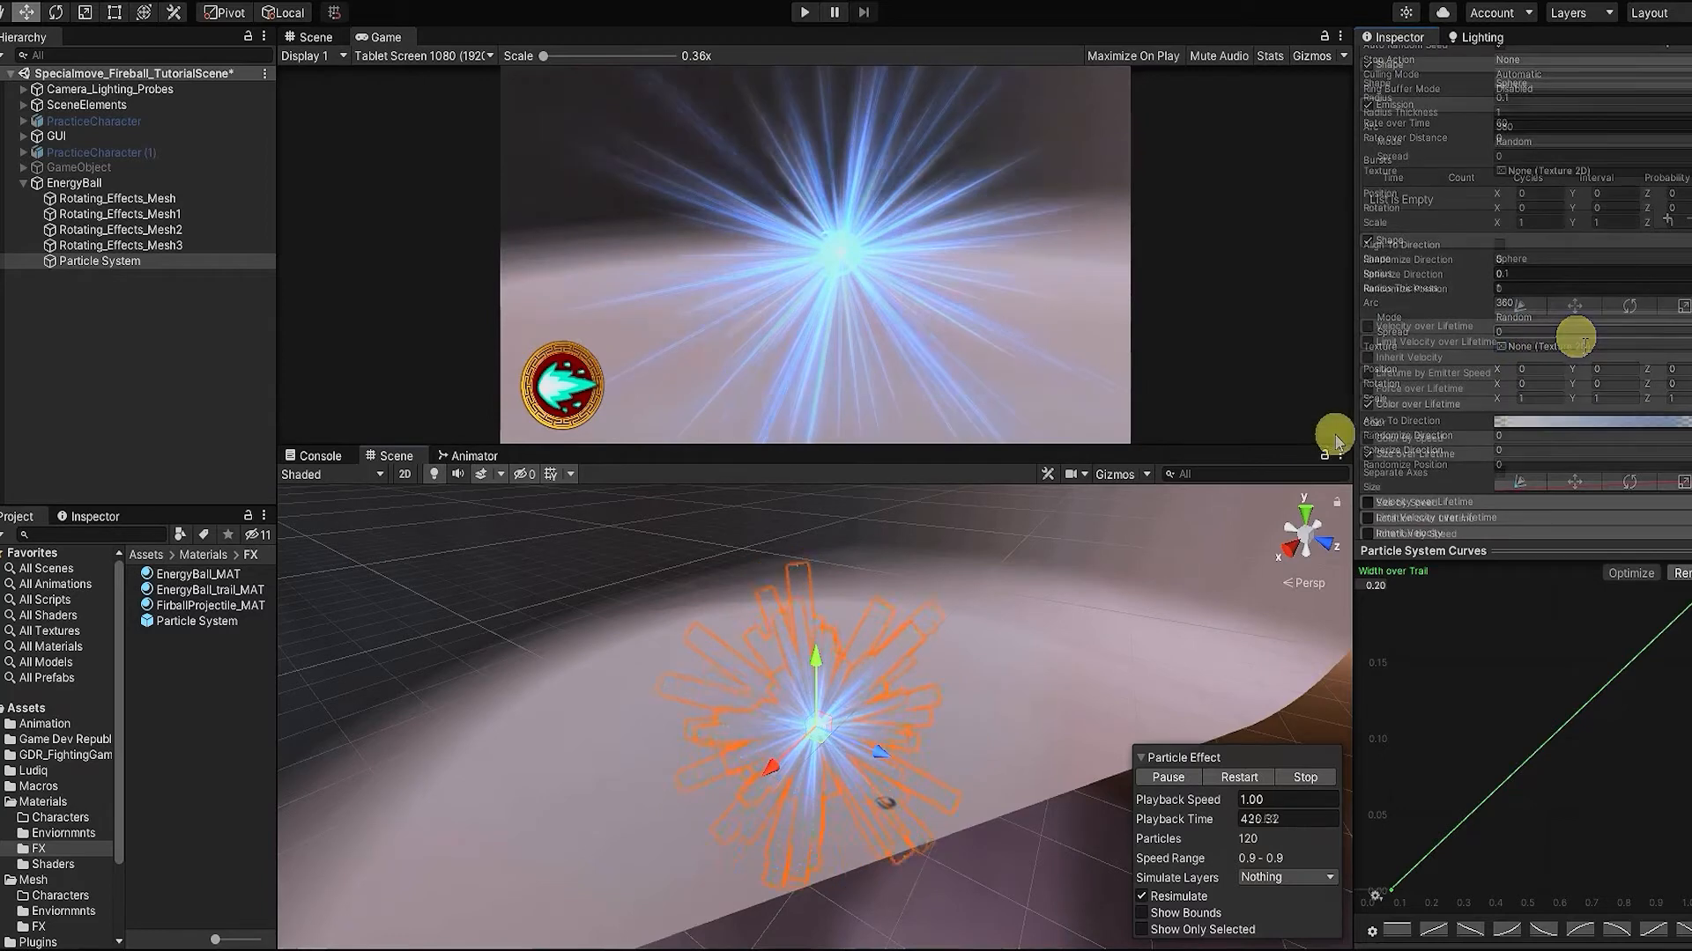
pyautogui.click(1440, 325)
pyautogui.click(1368, 326)
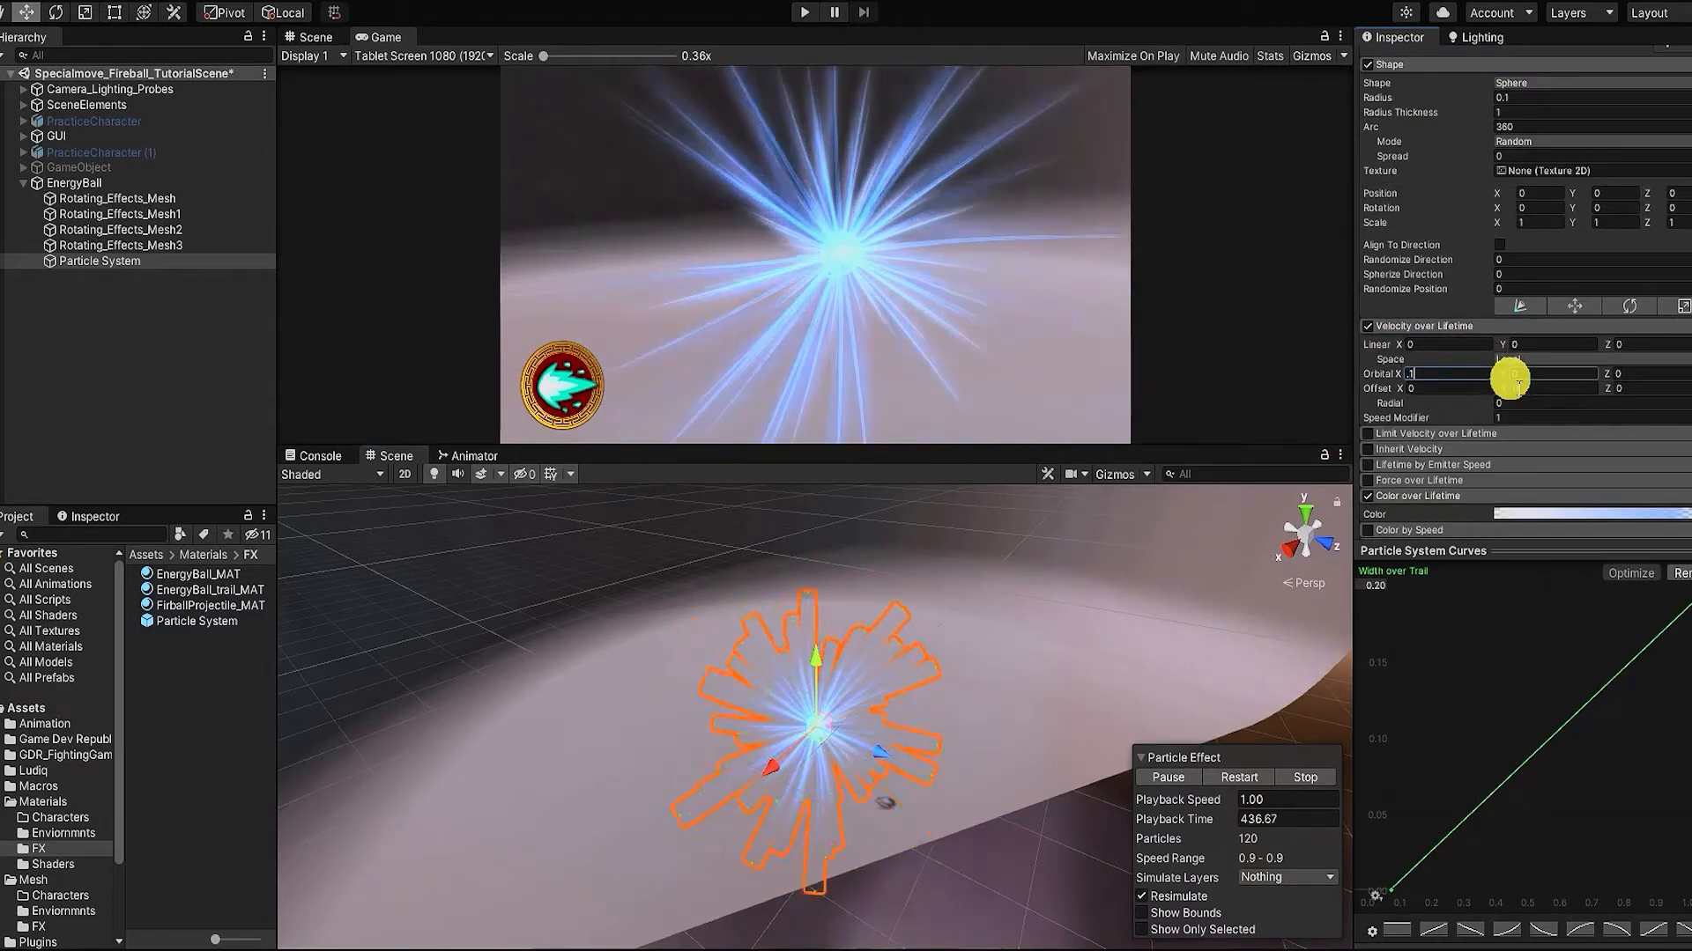
pyautogui.write('.1')
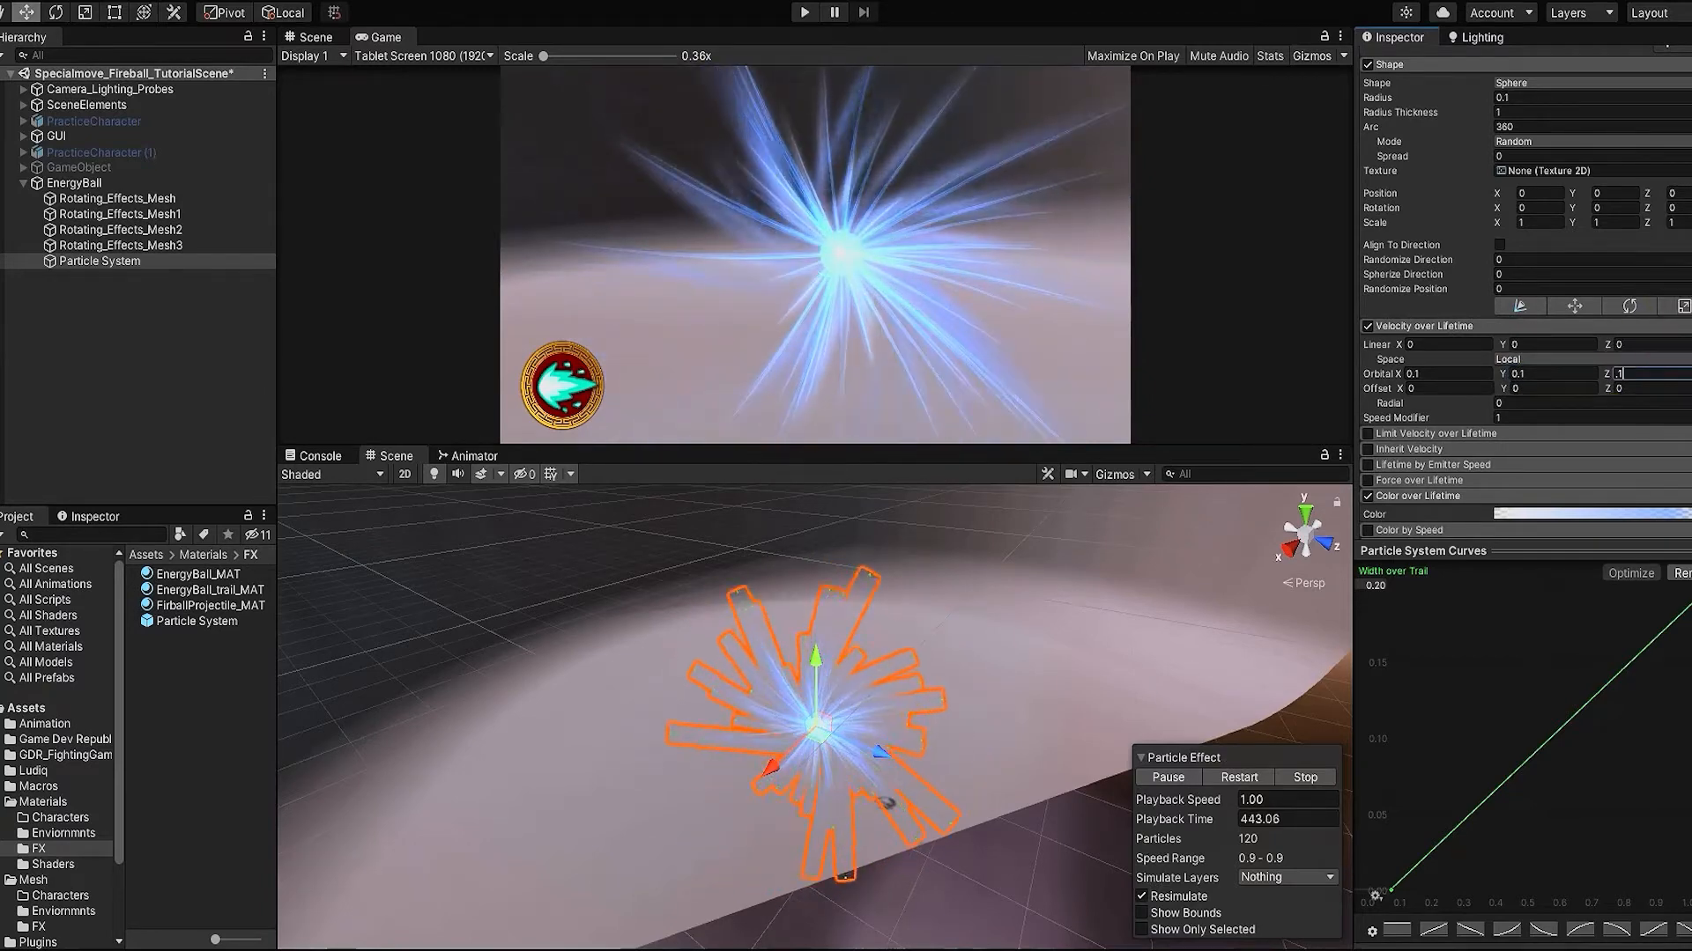
# Step: Set the trails' Width over Trail to 0.3 as a constant and switch it back to a curve with that maximum
pyautogui.scroll(-10, 1524, 291)
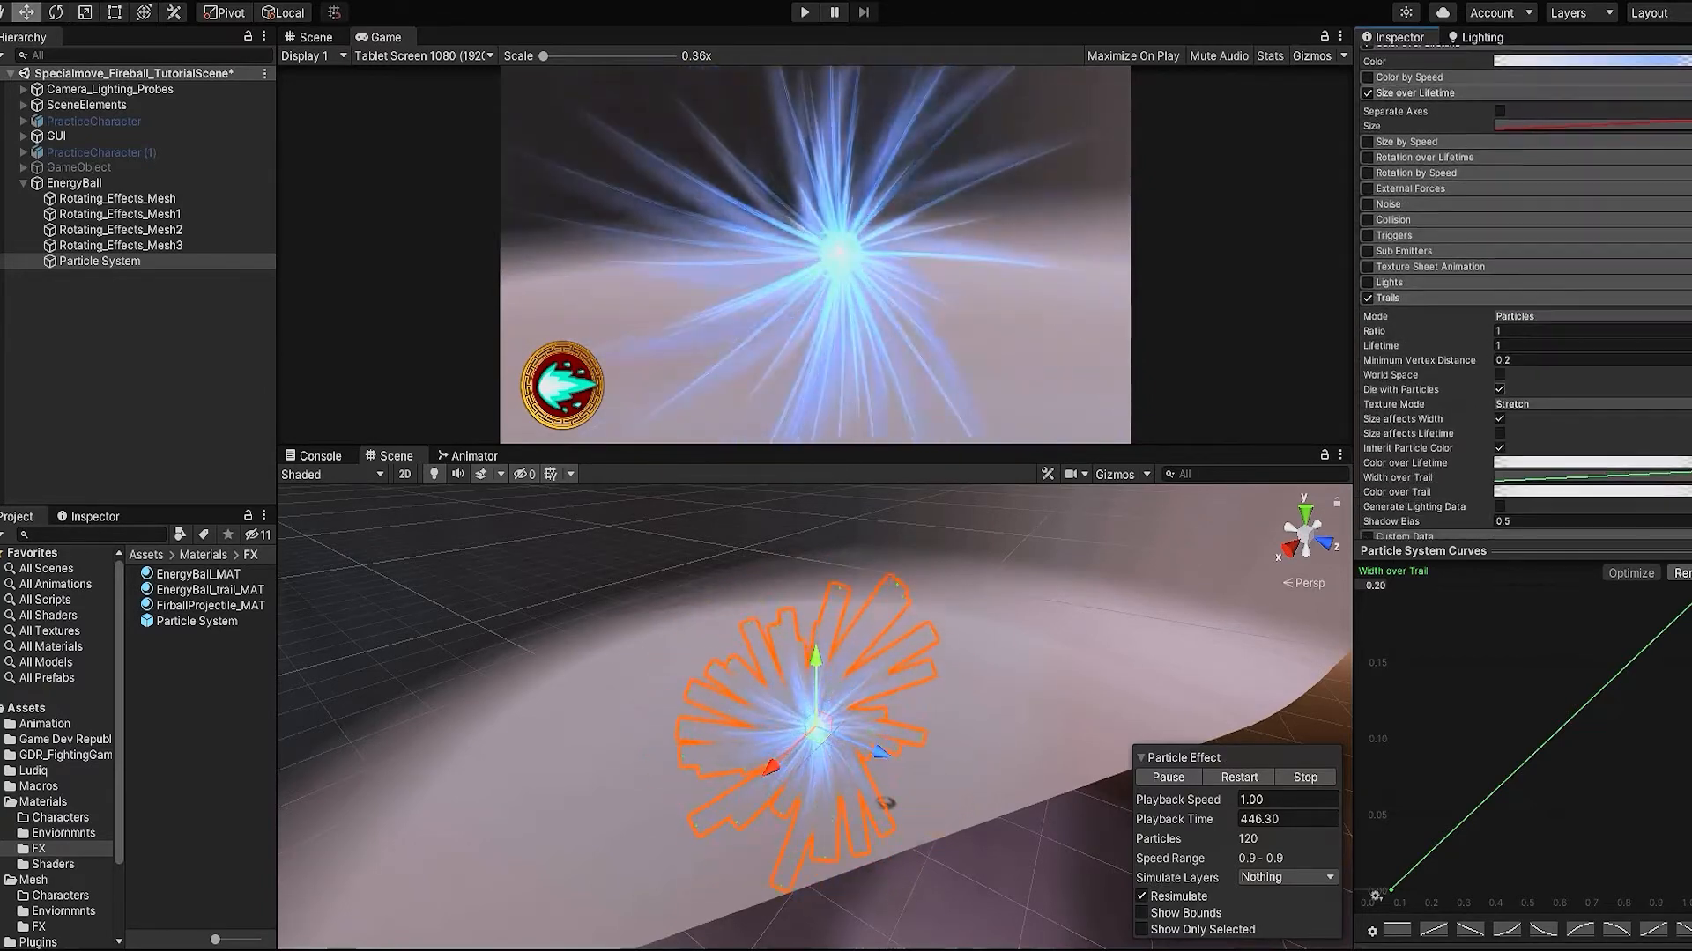
pyautogui.scroll(-2, 1683, 410)
pyautogui.click(1685, 410)
pyautogui.click(1510, 427)
pyautogui.click(1552, 410)
pyautogui.write('.3')
pyautogui.click(1678, 409)
pyautogui.click(1656, 441)
# Step: Try a Simulation Speed of 0.8 on the particle system and set it back to 1
pyautogui.scroll(12, 1407, 427)
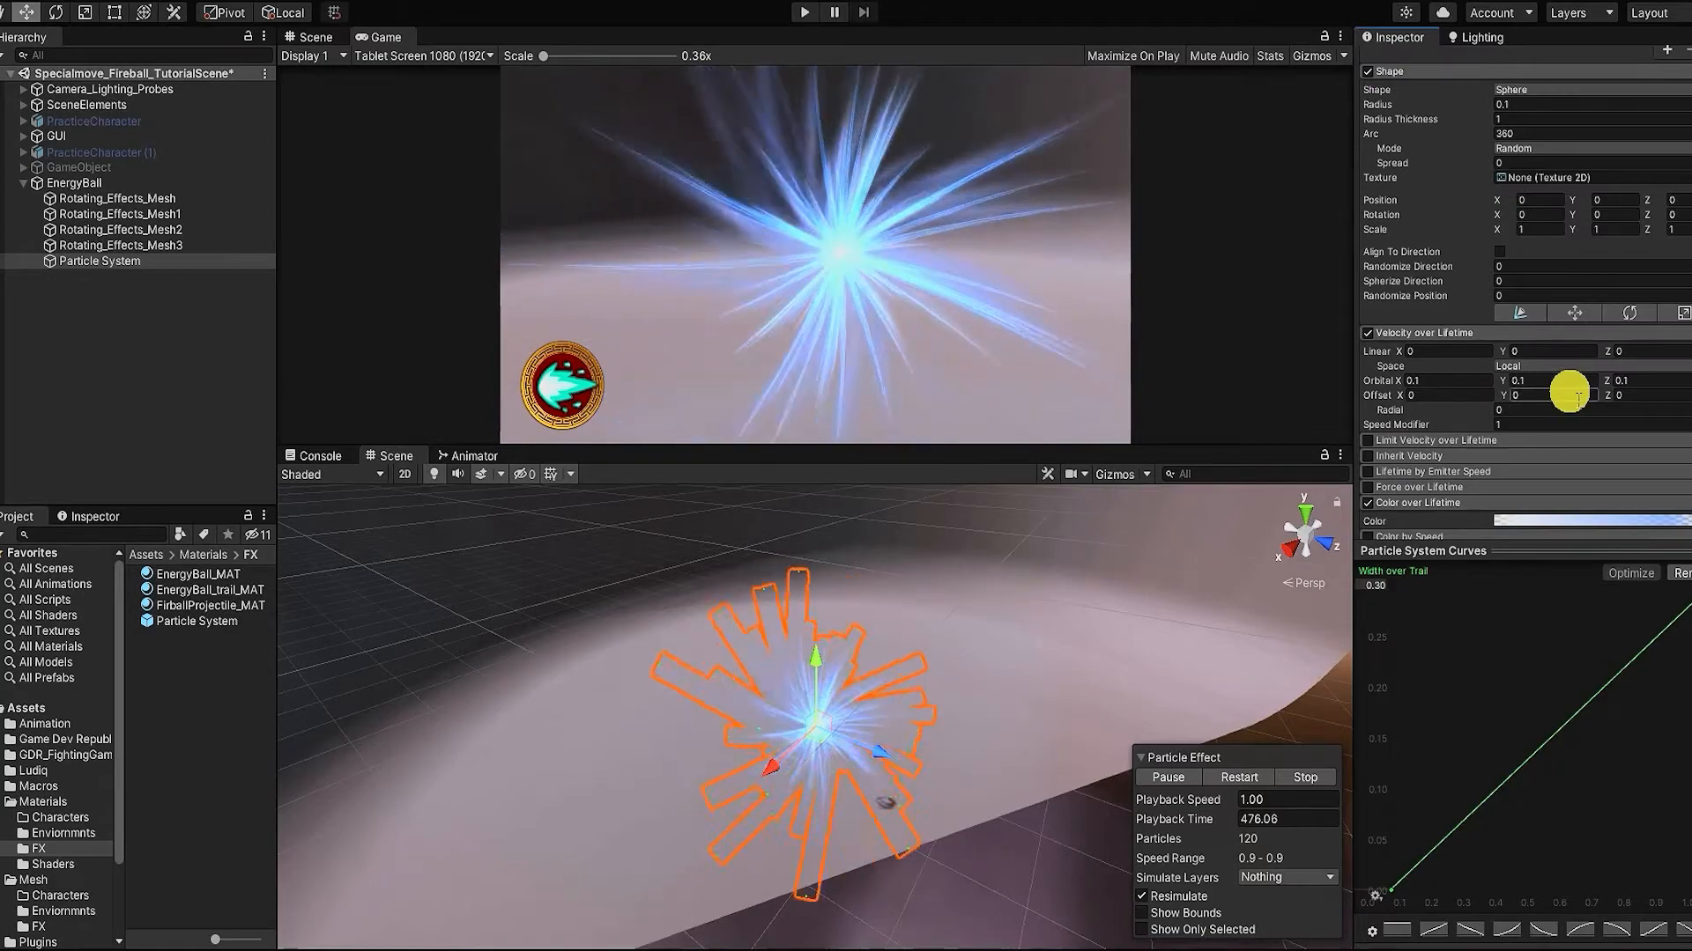
pyautogui.scroll(10, 1564, 388)
pyautogui.click(1529, 315)
pyautogui.write('.8')
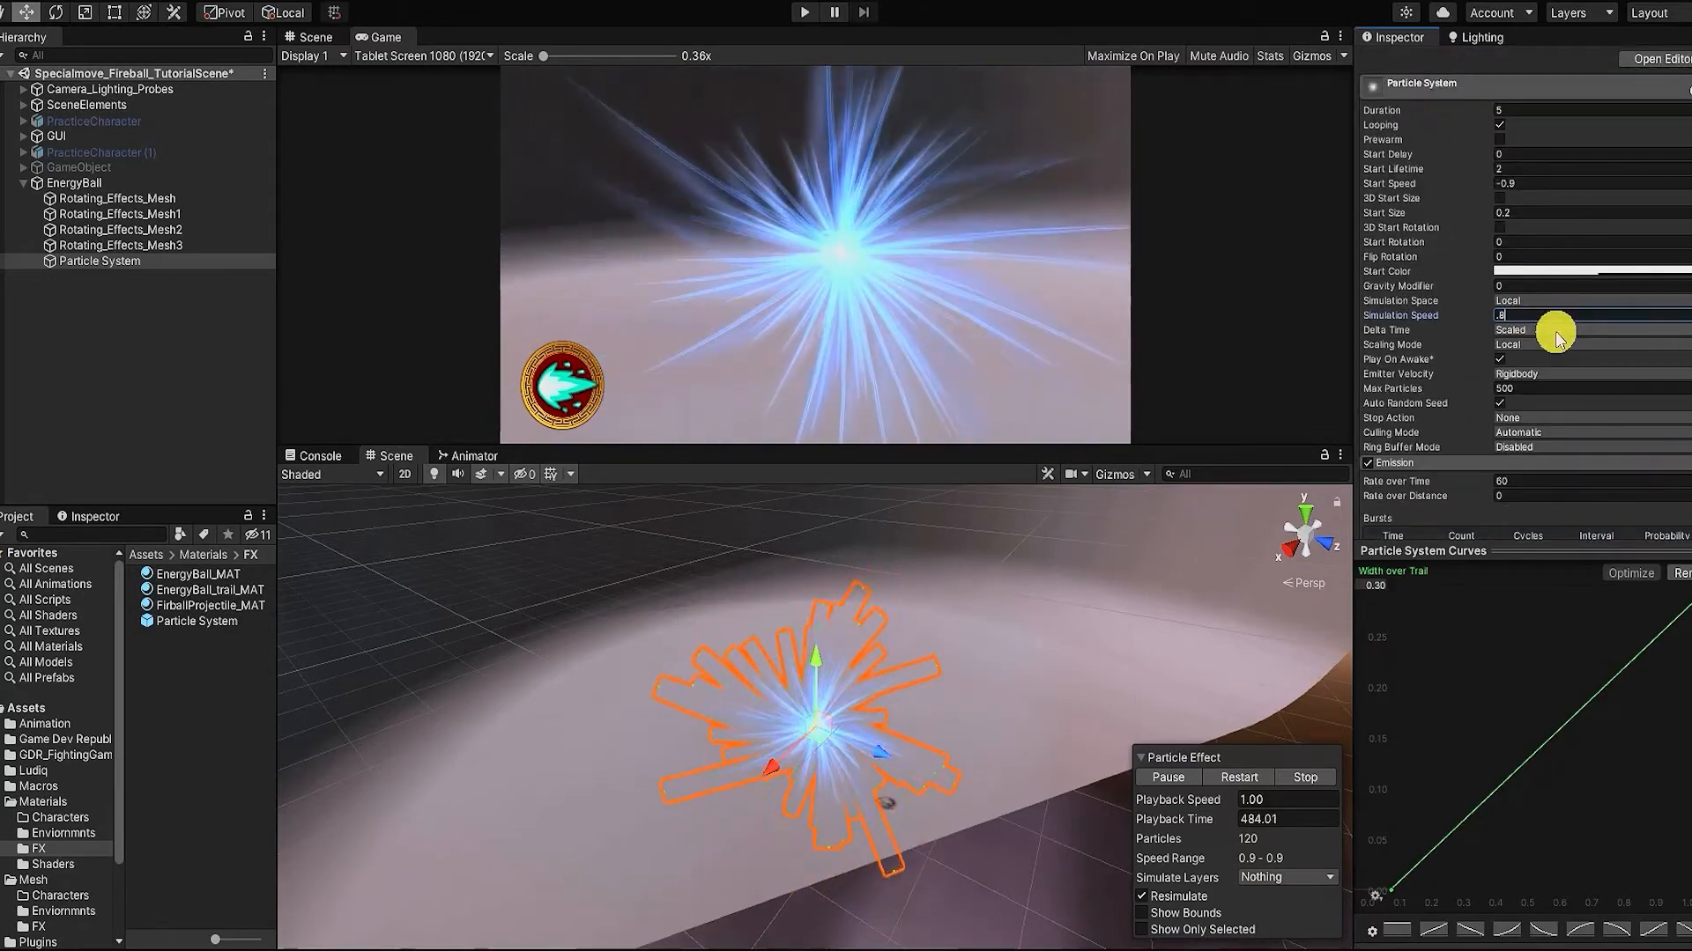
pyautogui.moveTo(1519, 316); pyautogui.dragTo(1416, 316)
pyautogui.write('1')
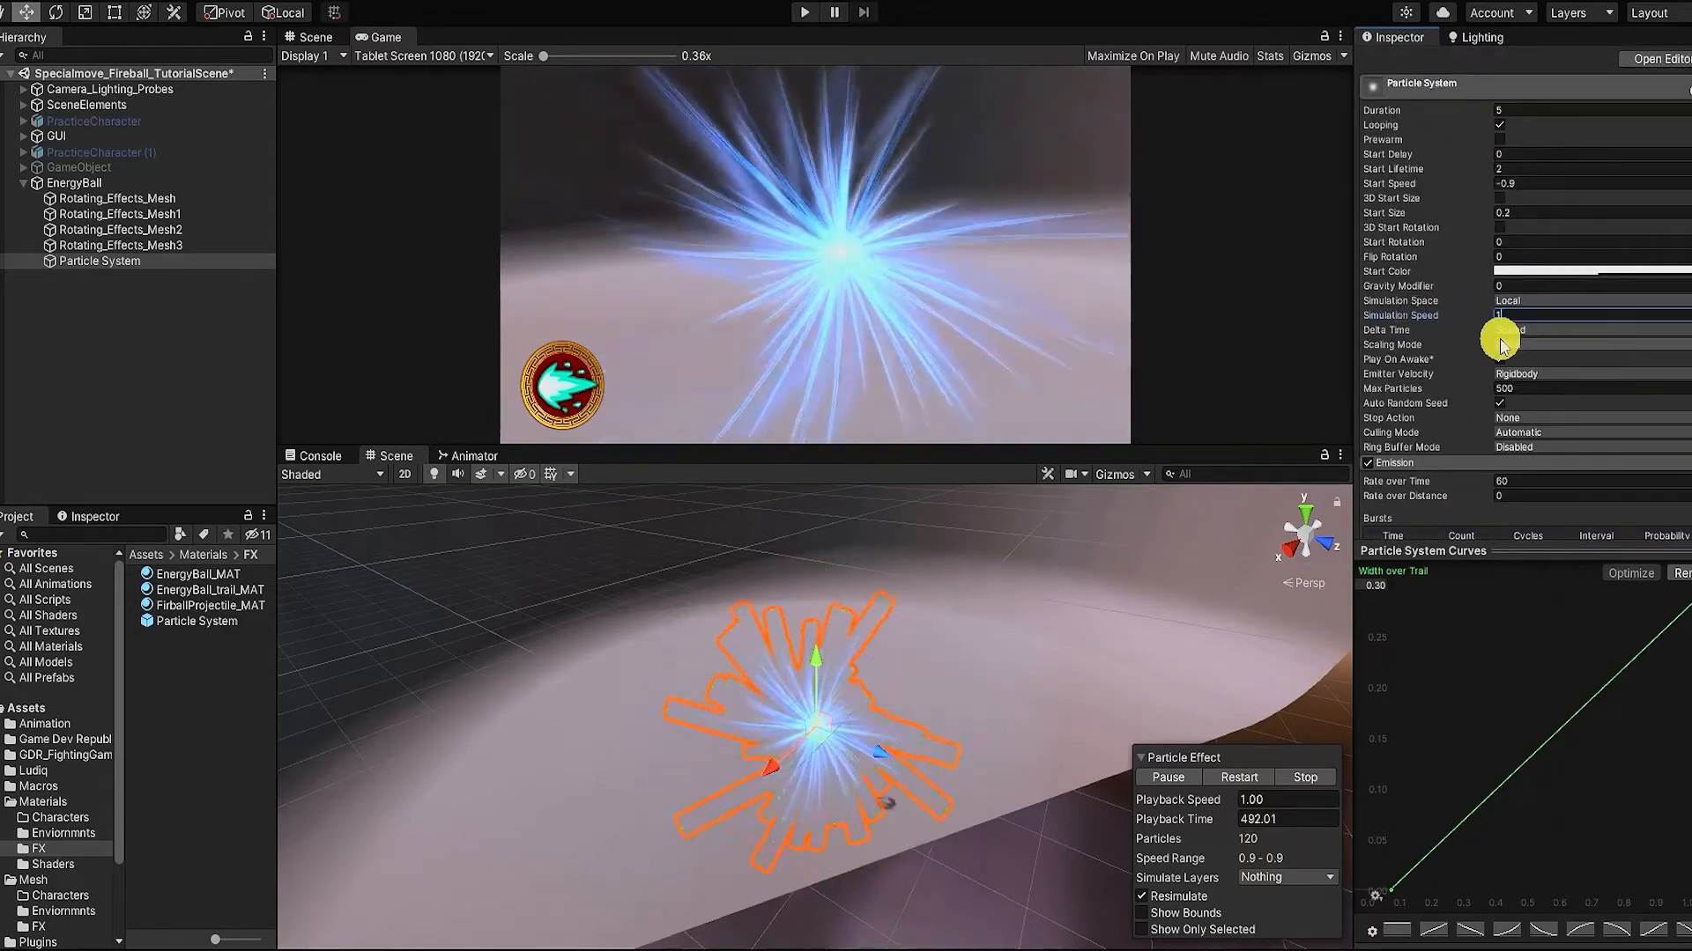
# Step: In the trails' Color over Lifetime gradient, set the alpha key at 84.4% to 189
pyautogui.scroll(-15, 1630, 343)
pyautogui.click(1630, 348)
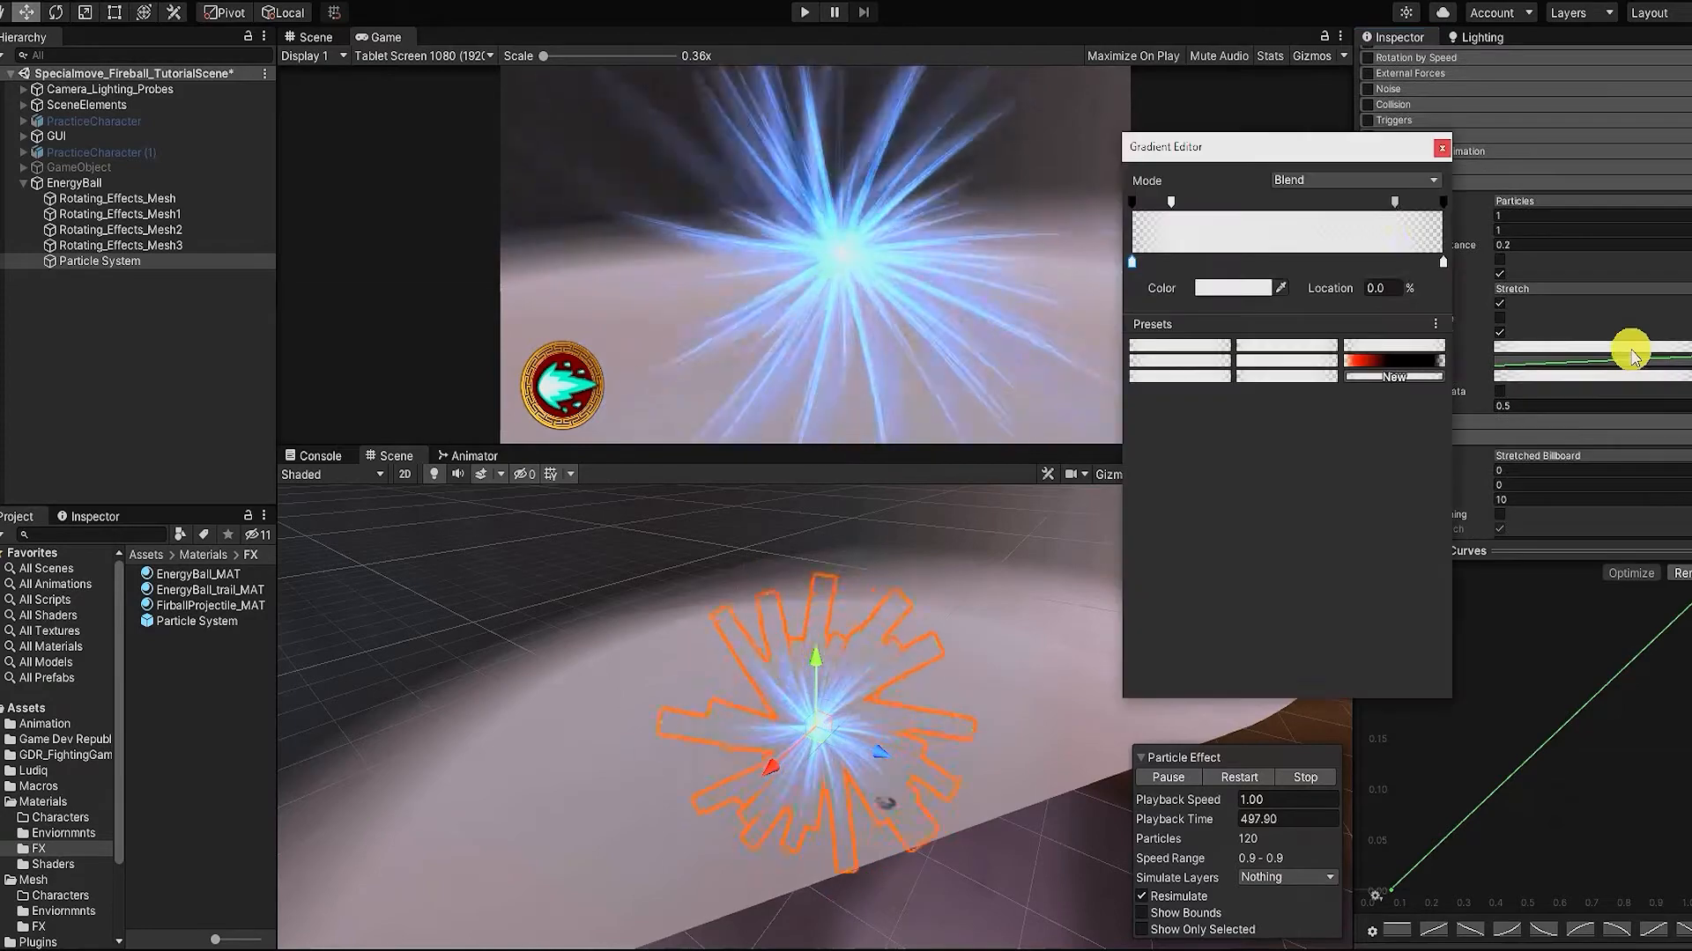
pyautogui.click(1380, 216)
pyautogui.moveTo(1235, 290); pyautogui.dragTo(1236, 291)
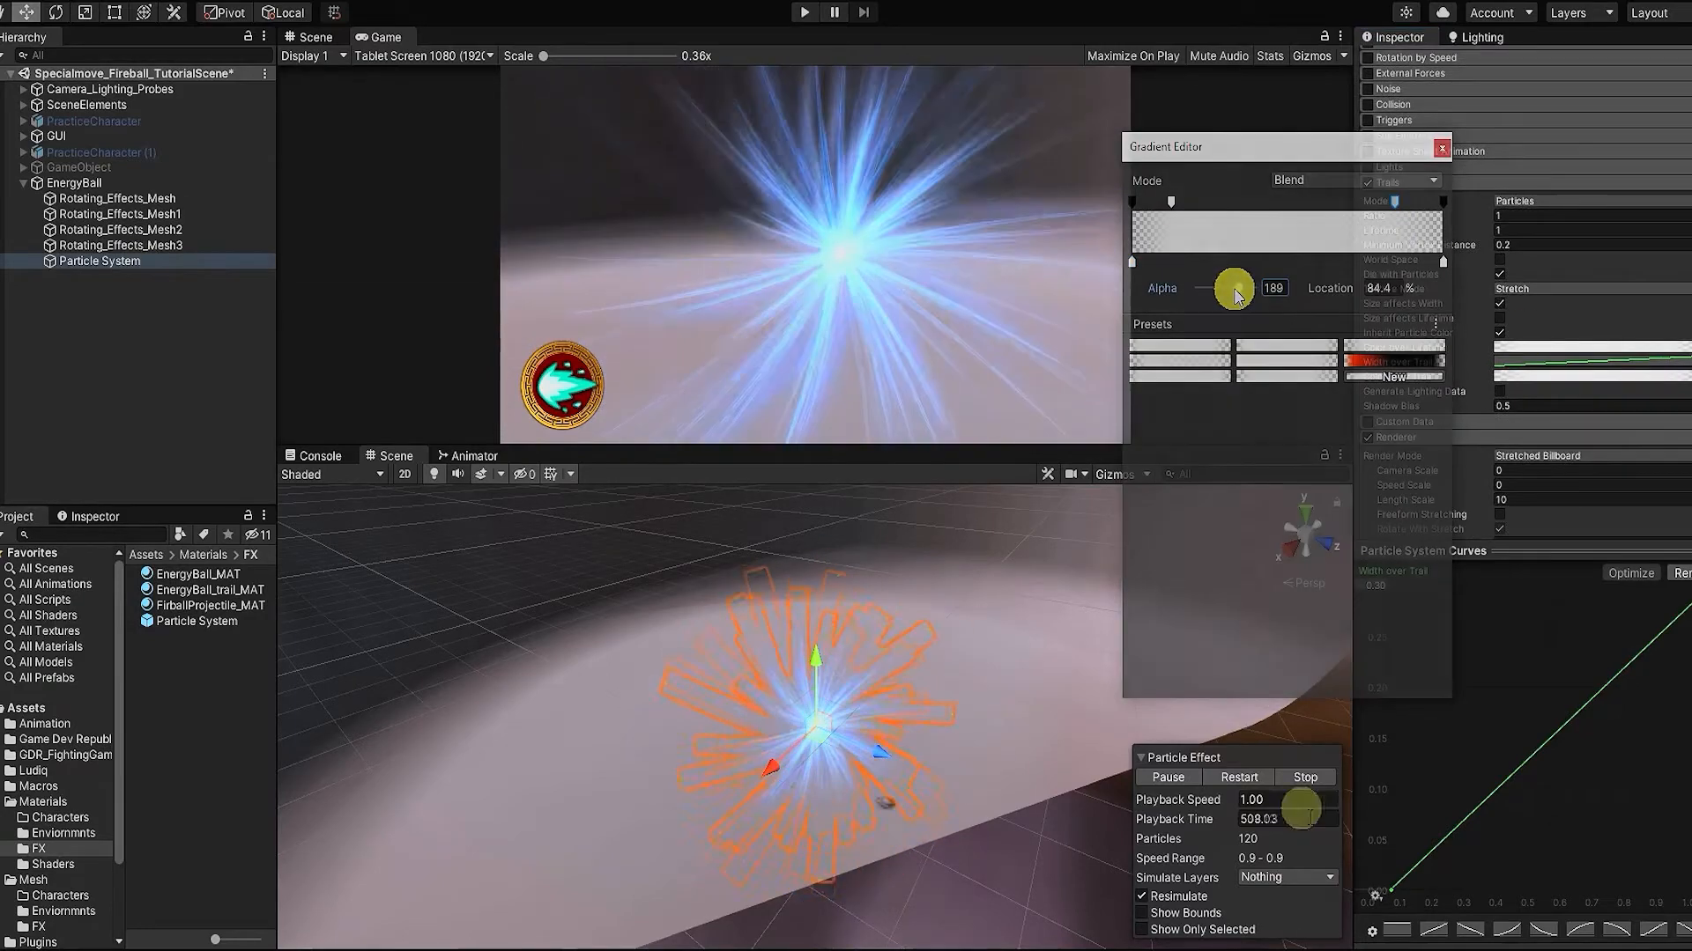
# Step: Create a new particle system as a child of the existing Particle System and play its preview
pyautogui.rightClick(123, 261)
pyautogui.moveTo(264, 578)
pyautogui.click(361, 578)
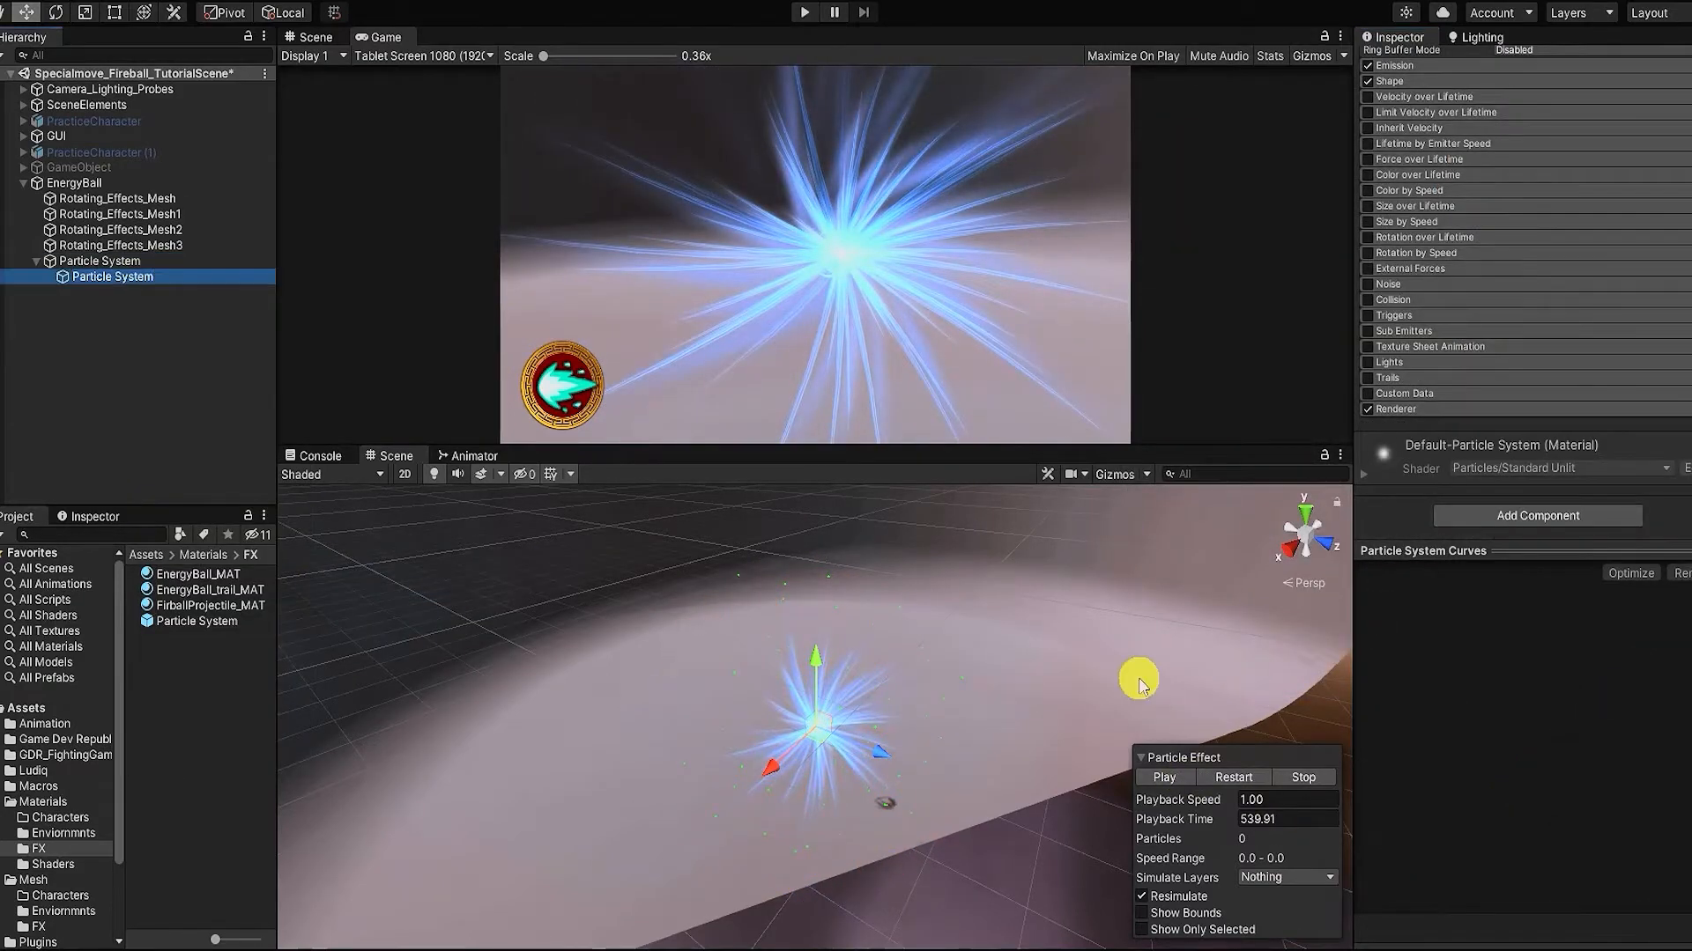
pyautogui.click(1170, 779)
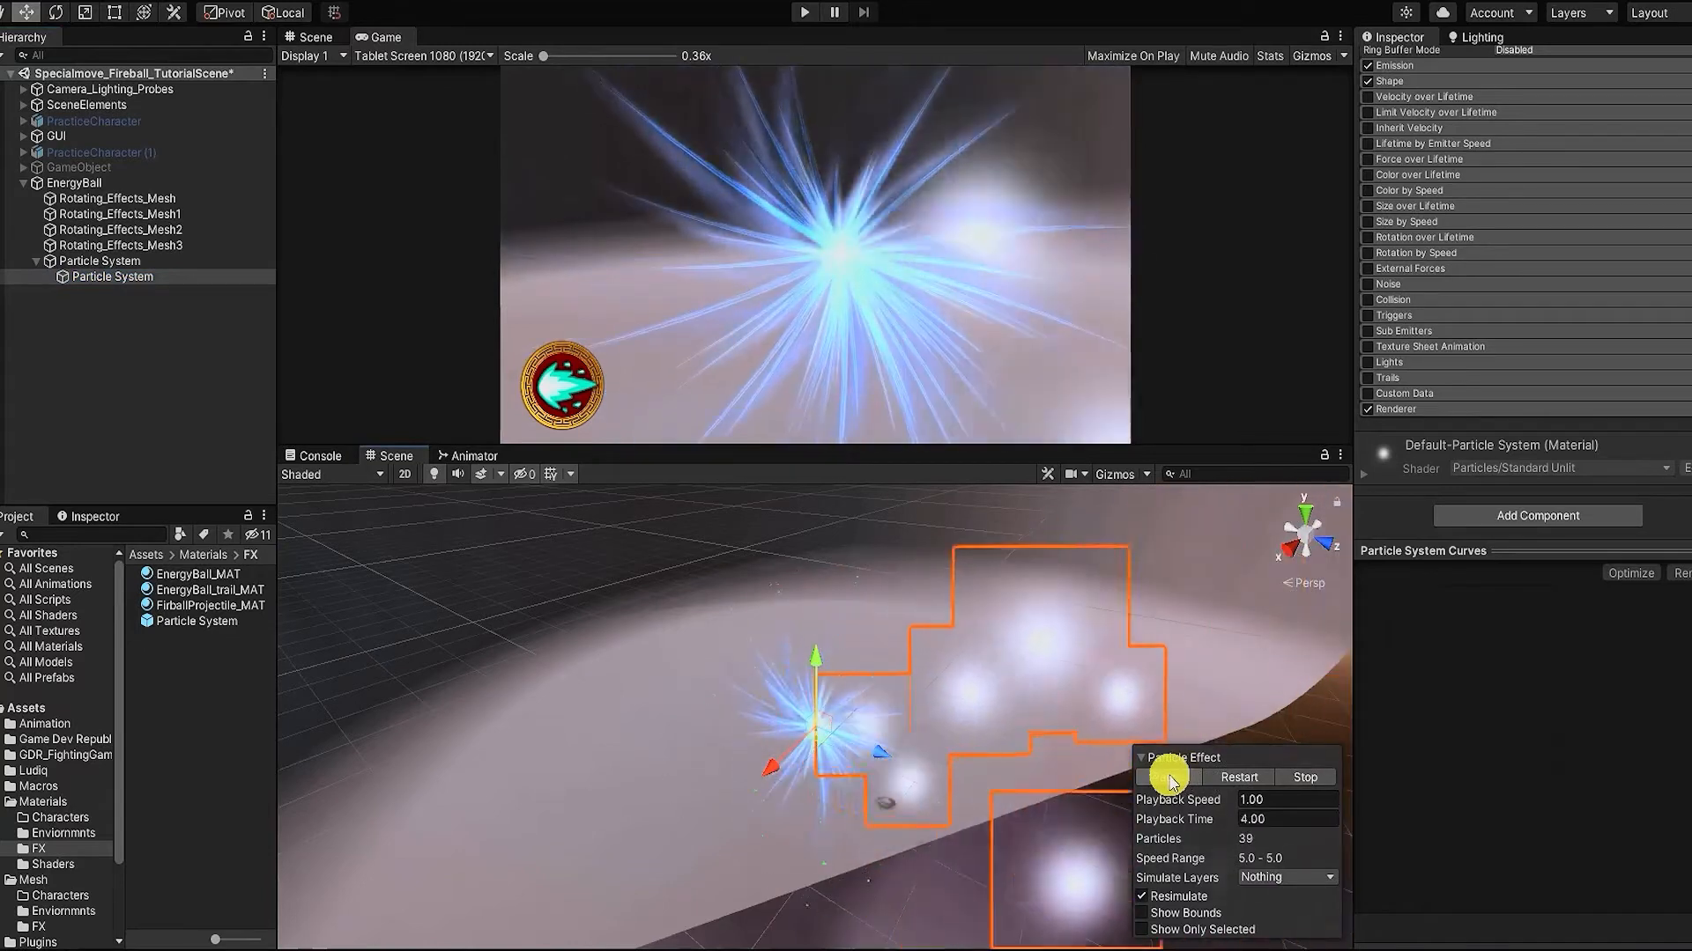
# Step: Set the child particle system's Start Size to 0.05 and Start Speed to 0, and replay the preview
pyautogui.scroll(10, 1489, 286)
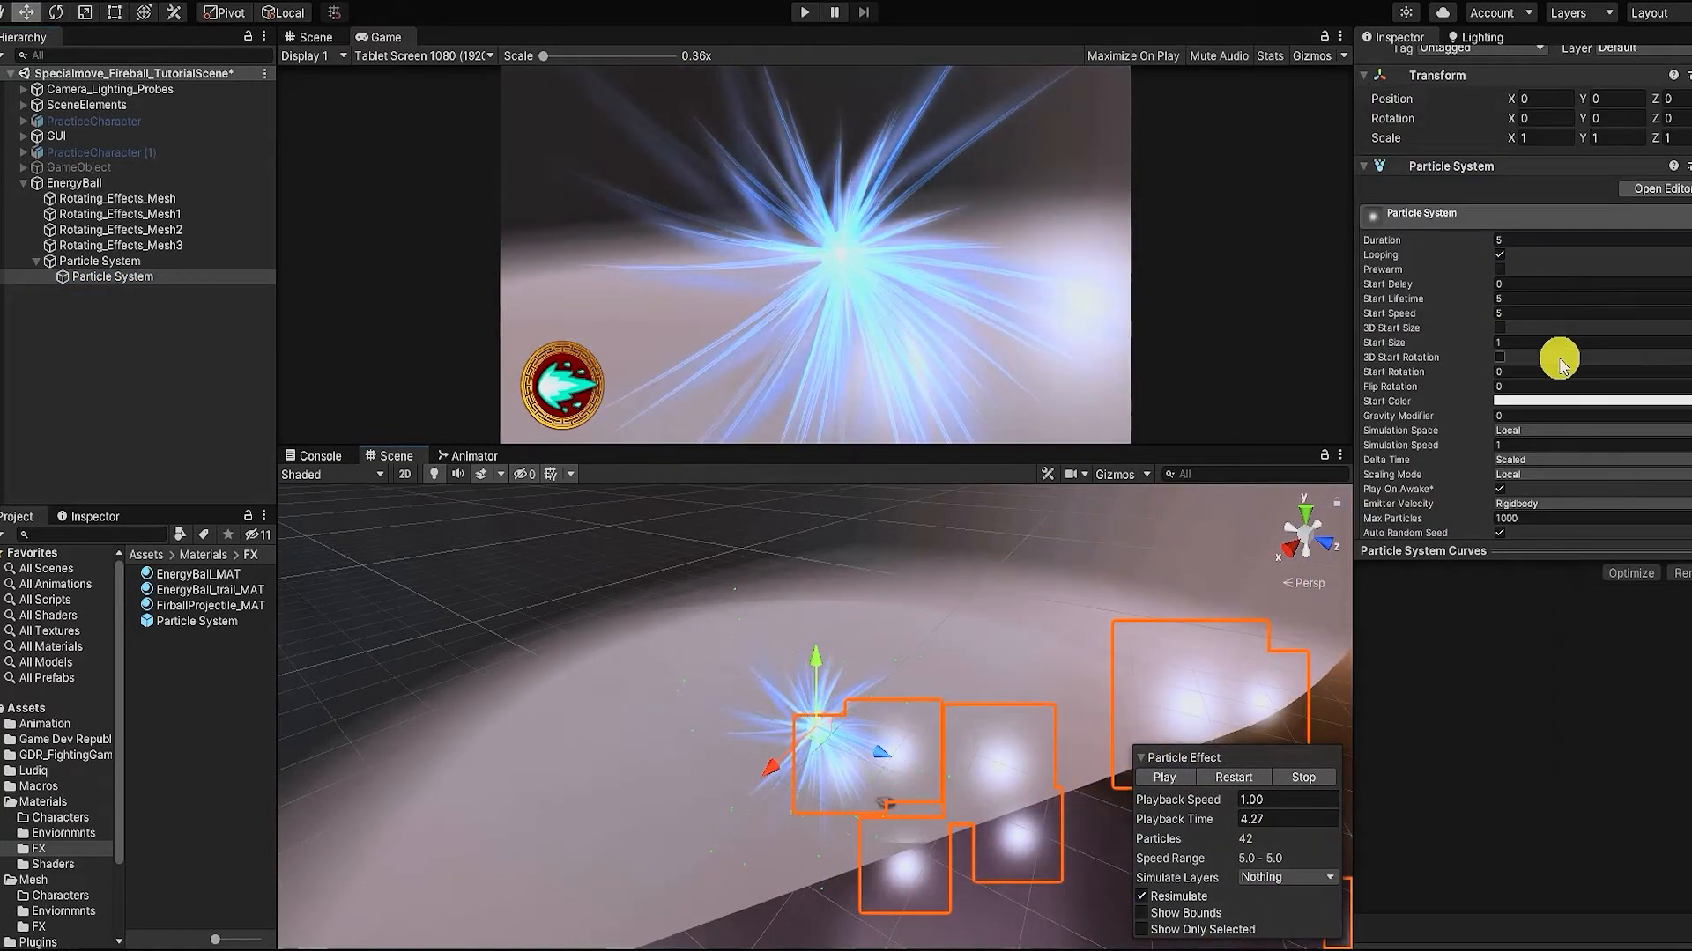
pyautogui.press('BackSpace')
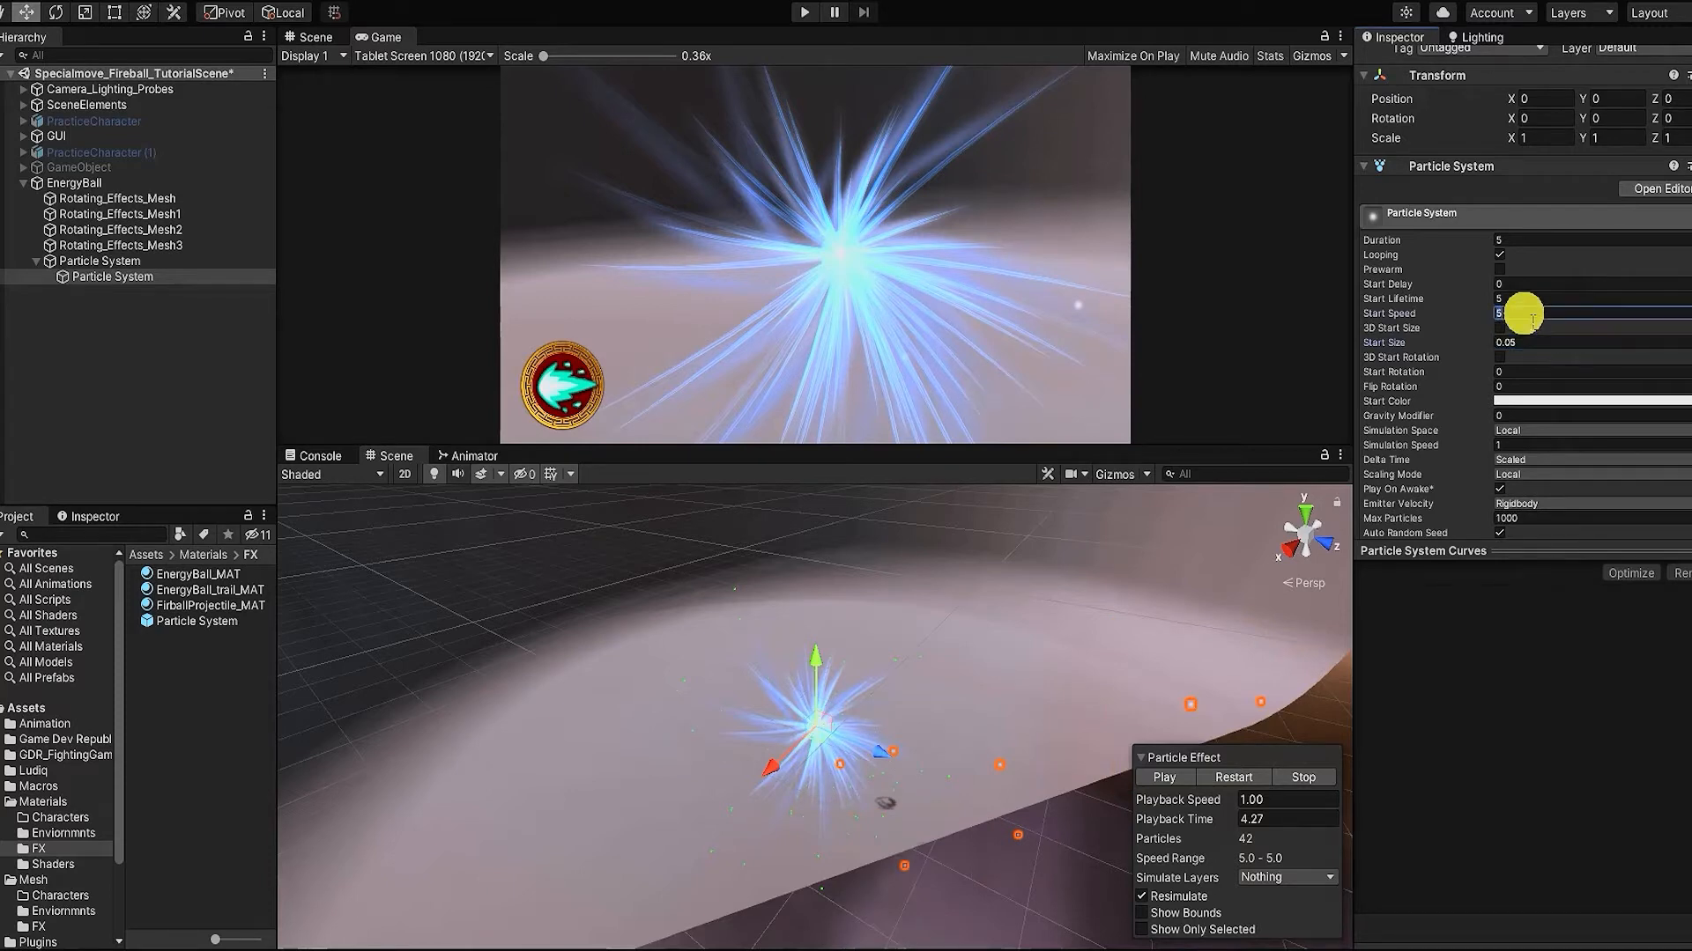
pyautogui.write('0')
pyautogui.click(1160, 778)
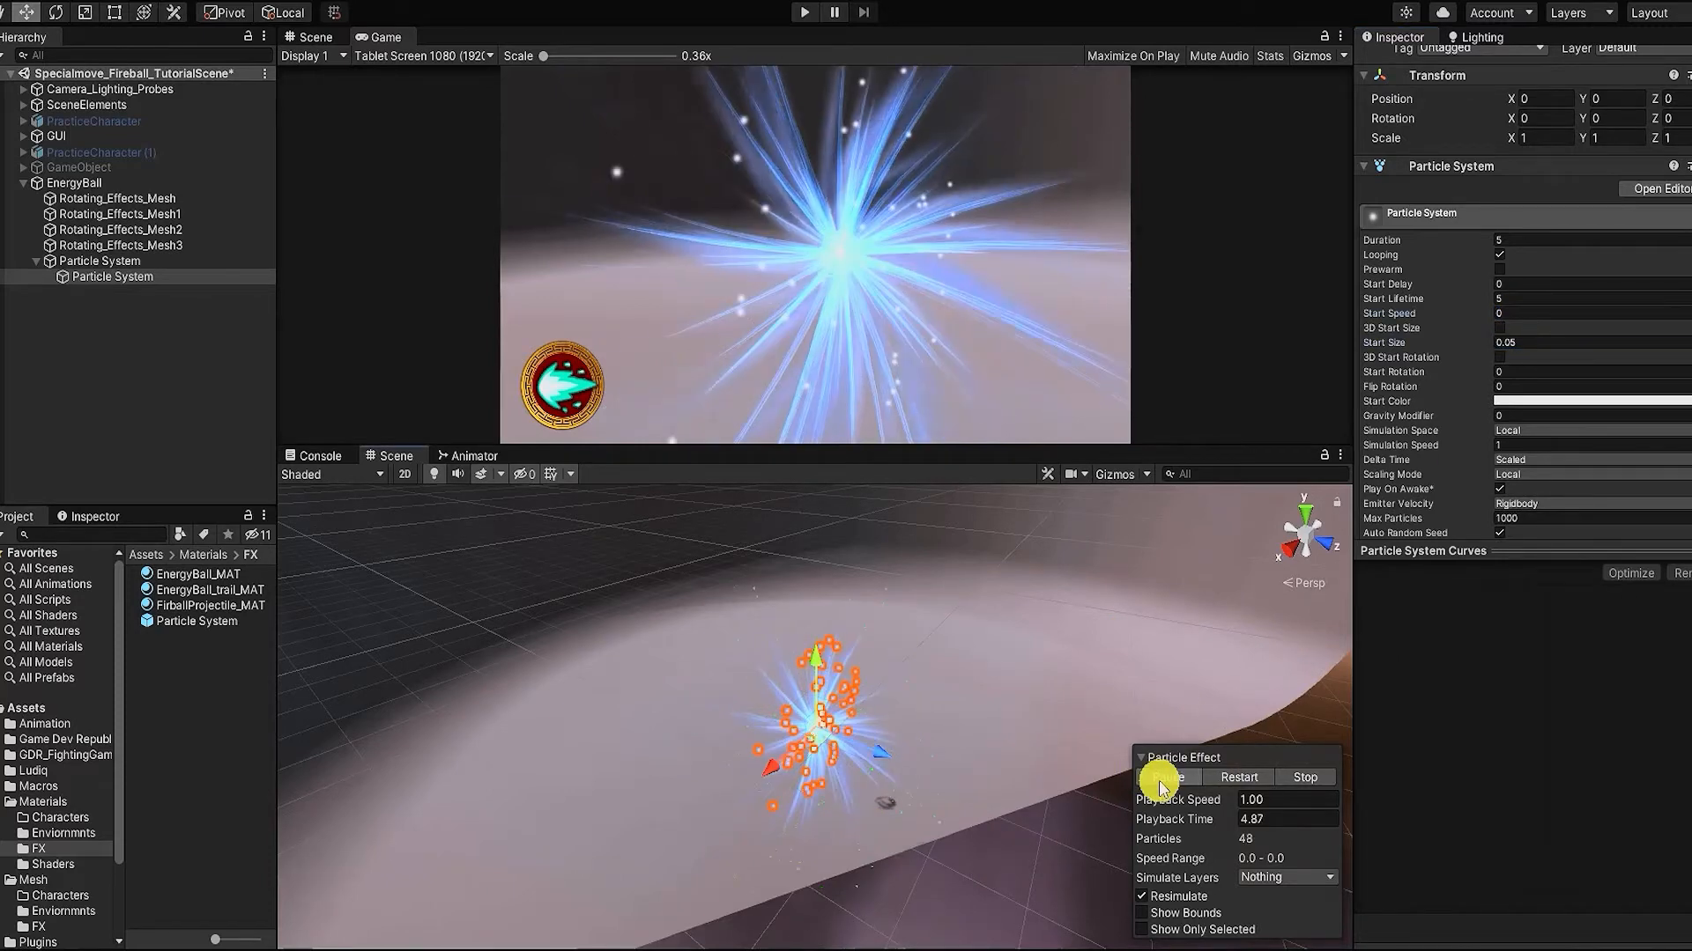
# Step: Change the child system's emission shape to a sphere with radius 0.79 and radius thickness 0.76, and replay the preview
pyautogui.scroll(-8, 1489, 420)
pyautogui.click(1434, 243)
pyautogui.click(1520, 376)
pyautogui.click(1551, 396)
pyautogui.click(1553, 415)
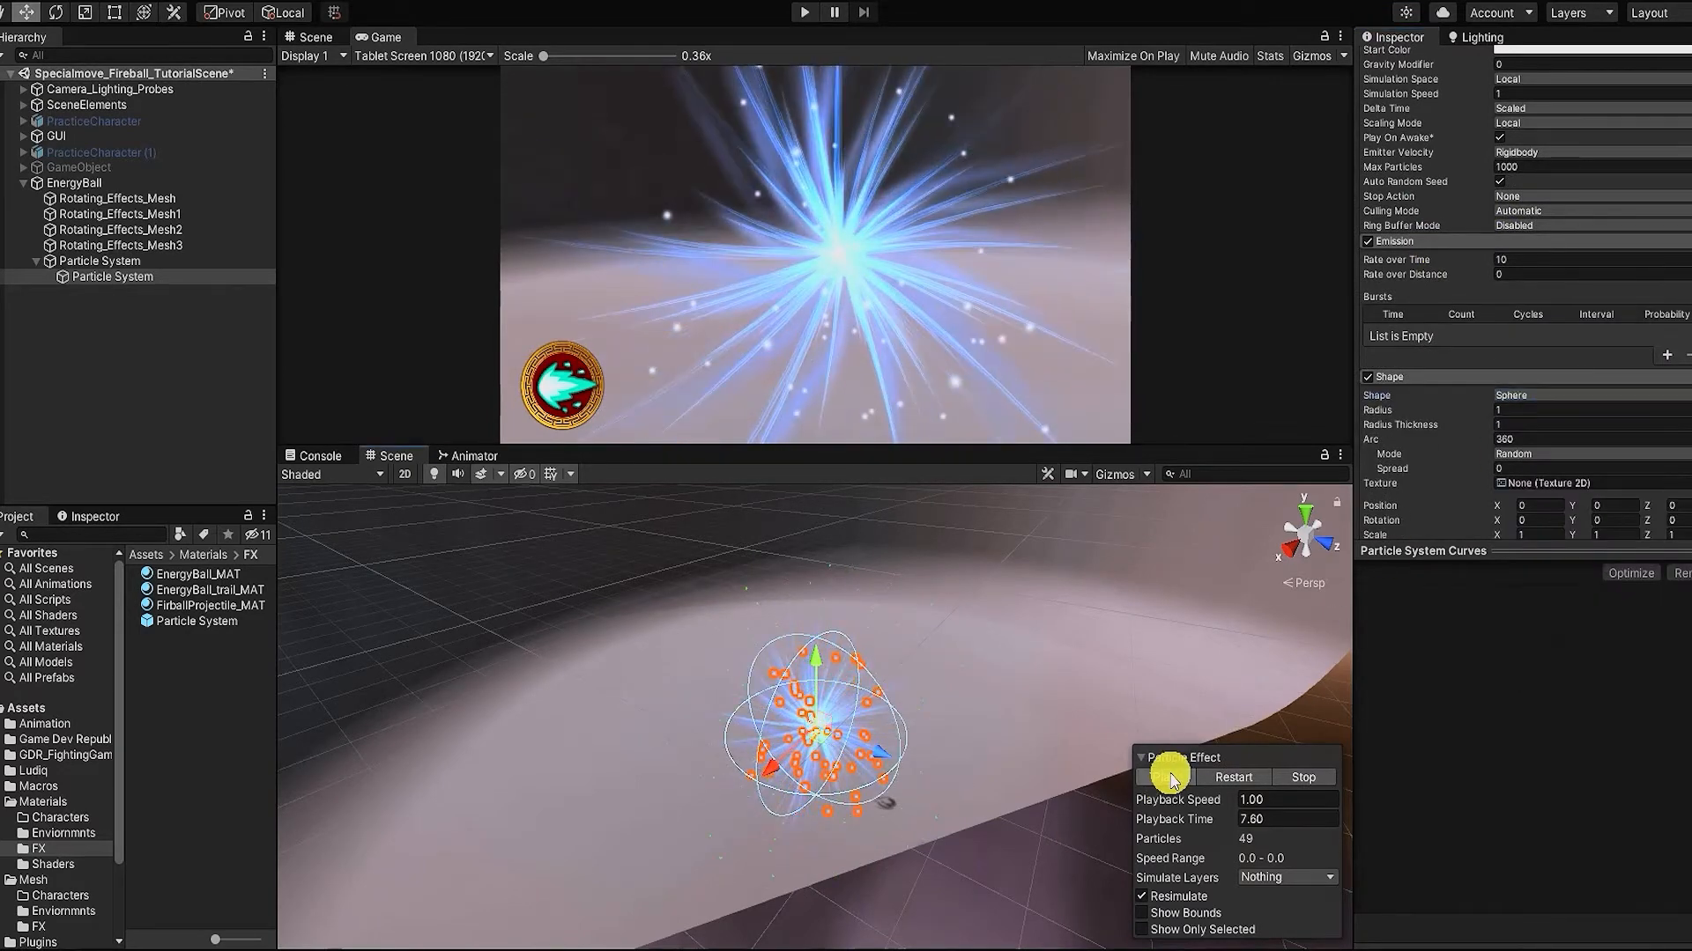
pyautogui.scroll(5, 659, 680)
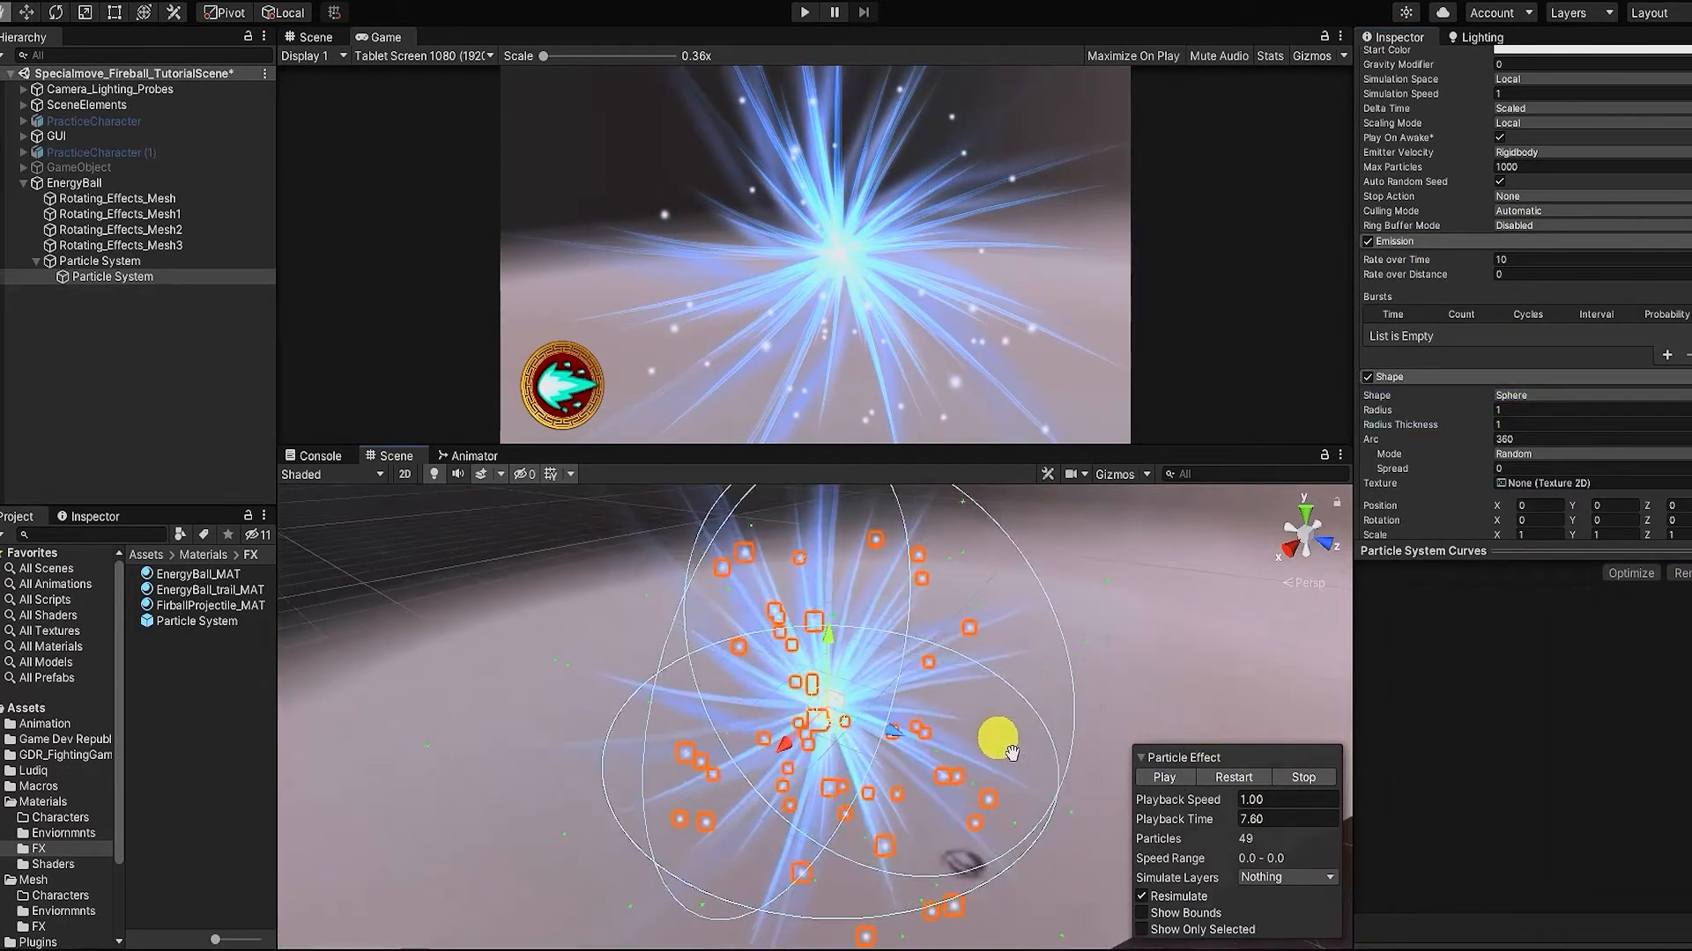
pyautogui.moveTo(1441, 430); pyautogui.dragTo(1392, 429)
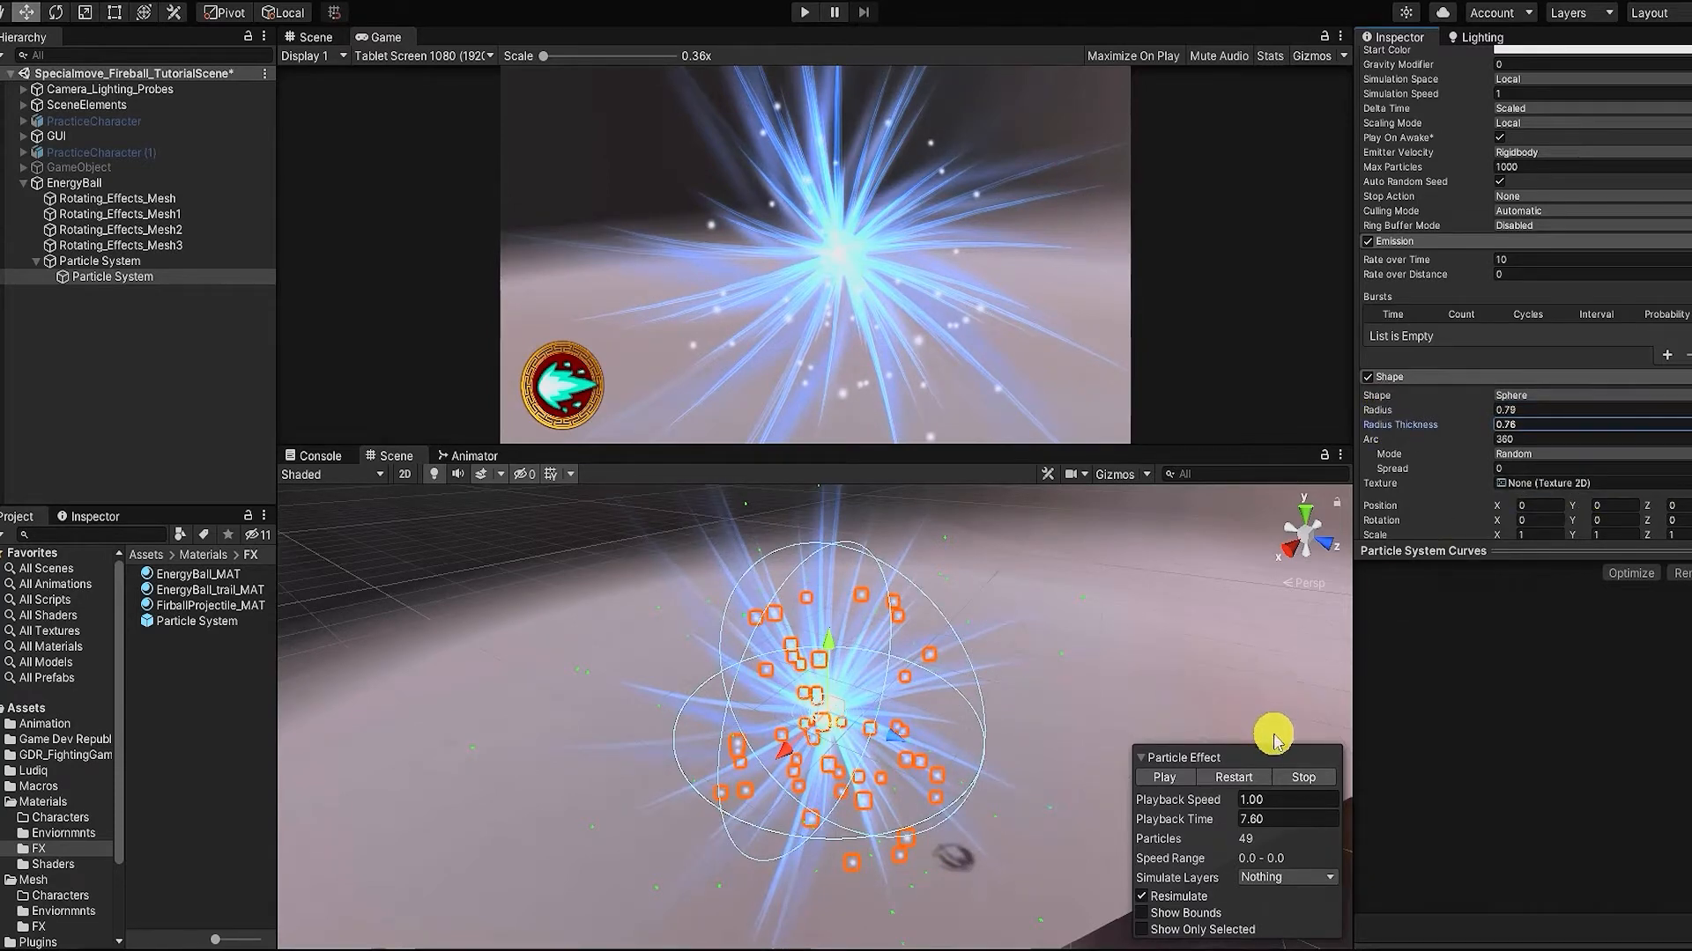
pyautogui.click(1173, 778)
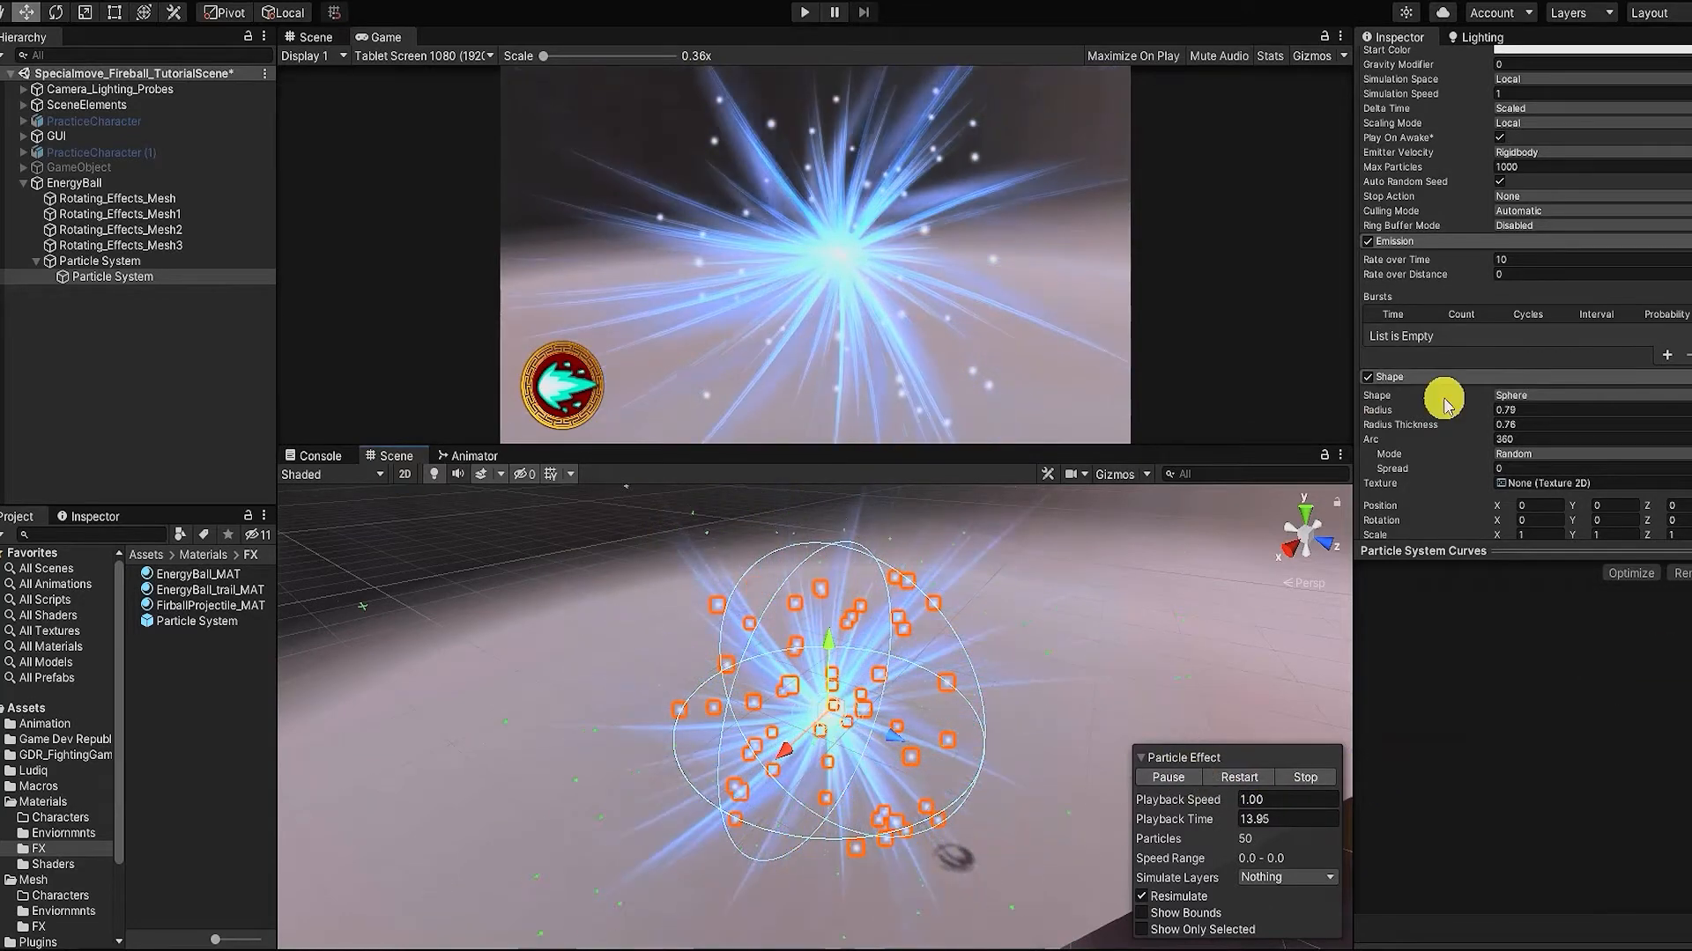
# Step: Enable Velocity over Lifetime on the child particle system with orbital X, Y and Z set to 1
pyautogui.scroll(-6, 1427, 441)
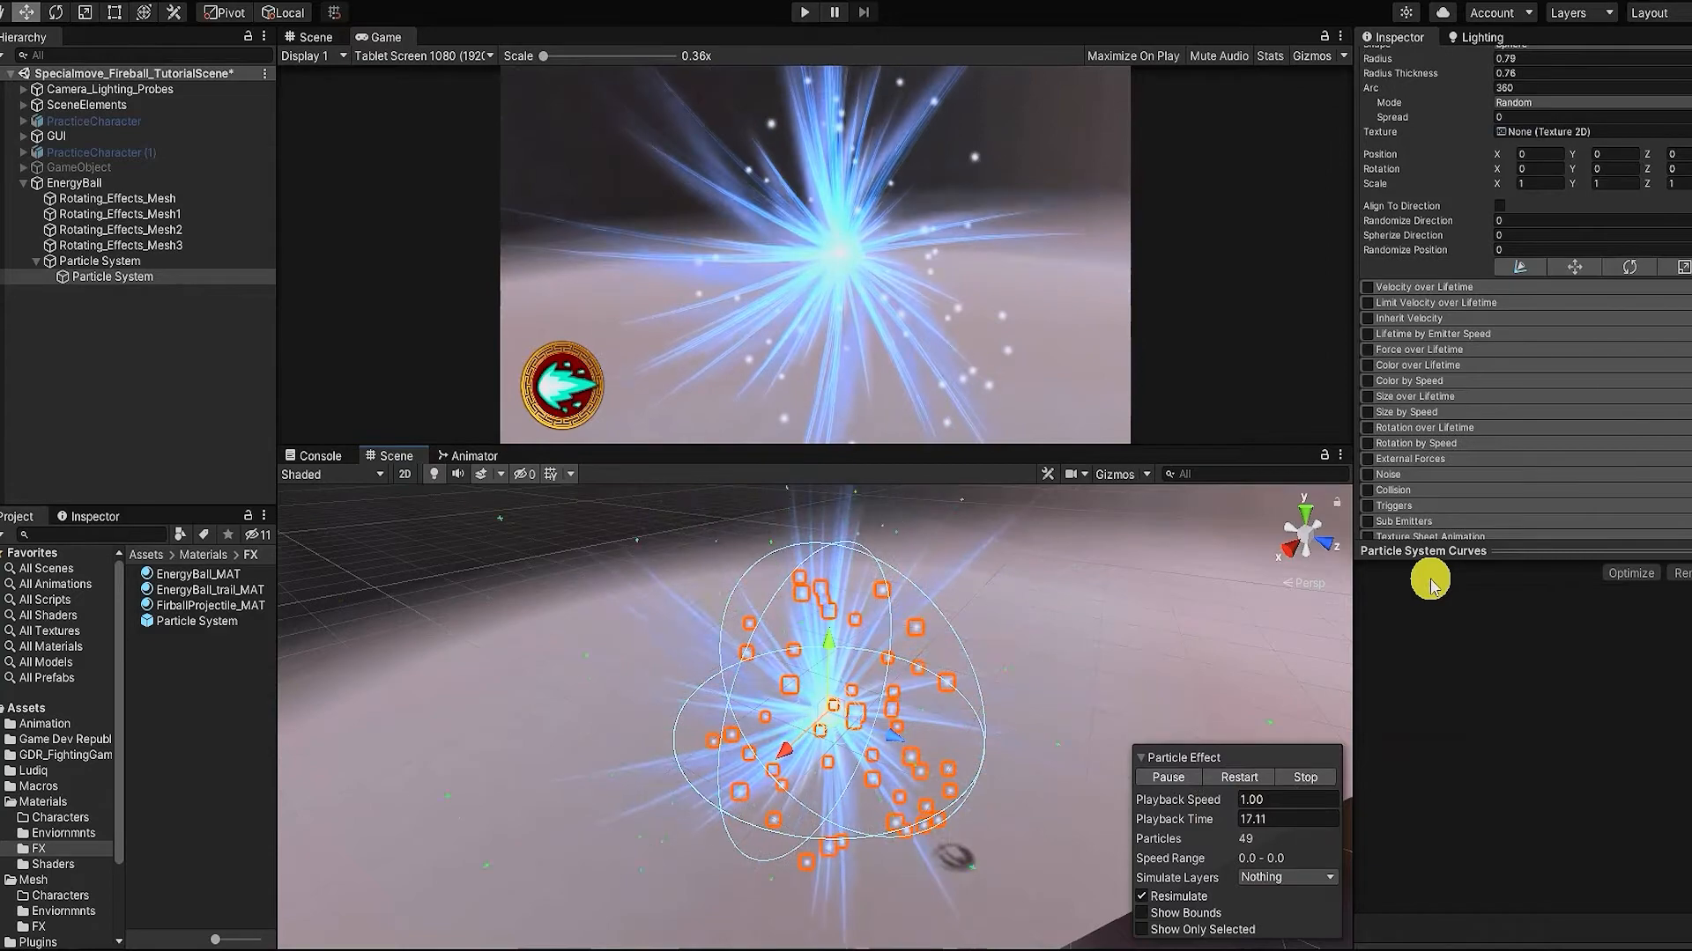
pyautogui.click(1367, 287)
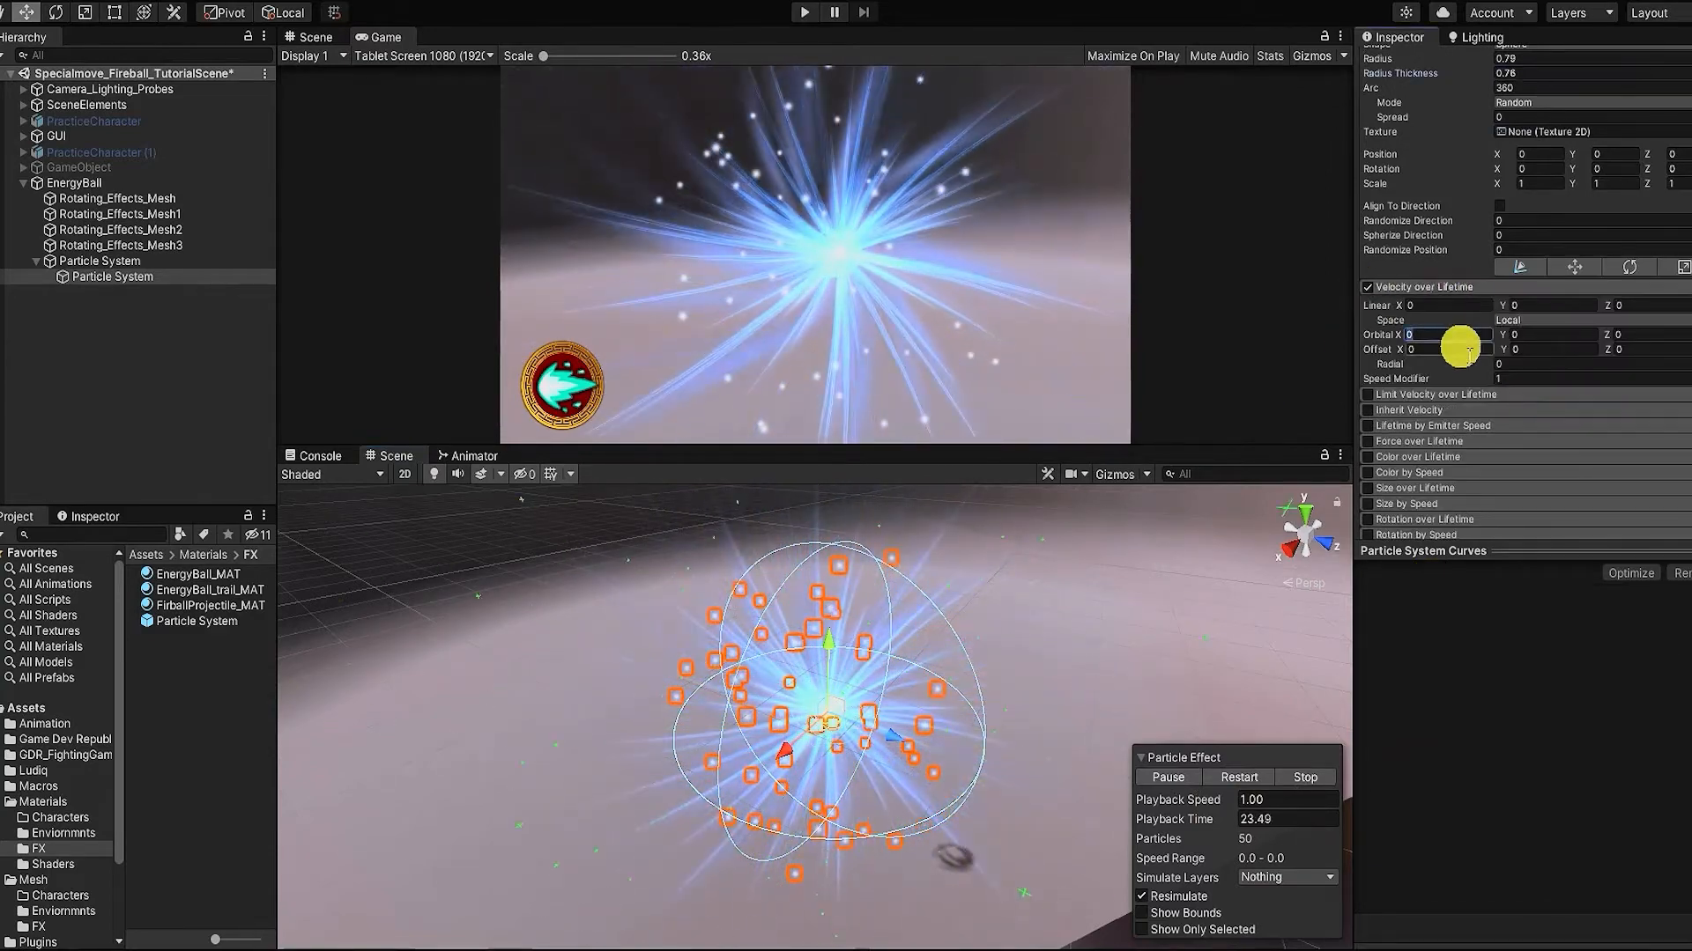
pyautogui.write('1')
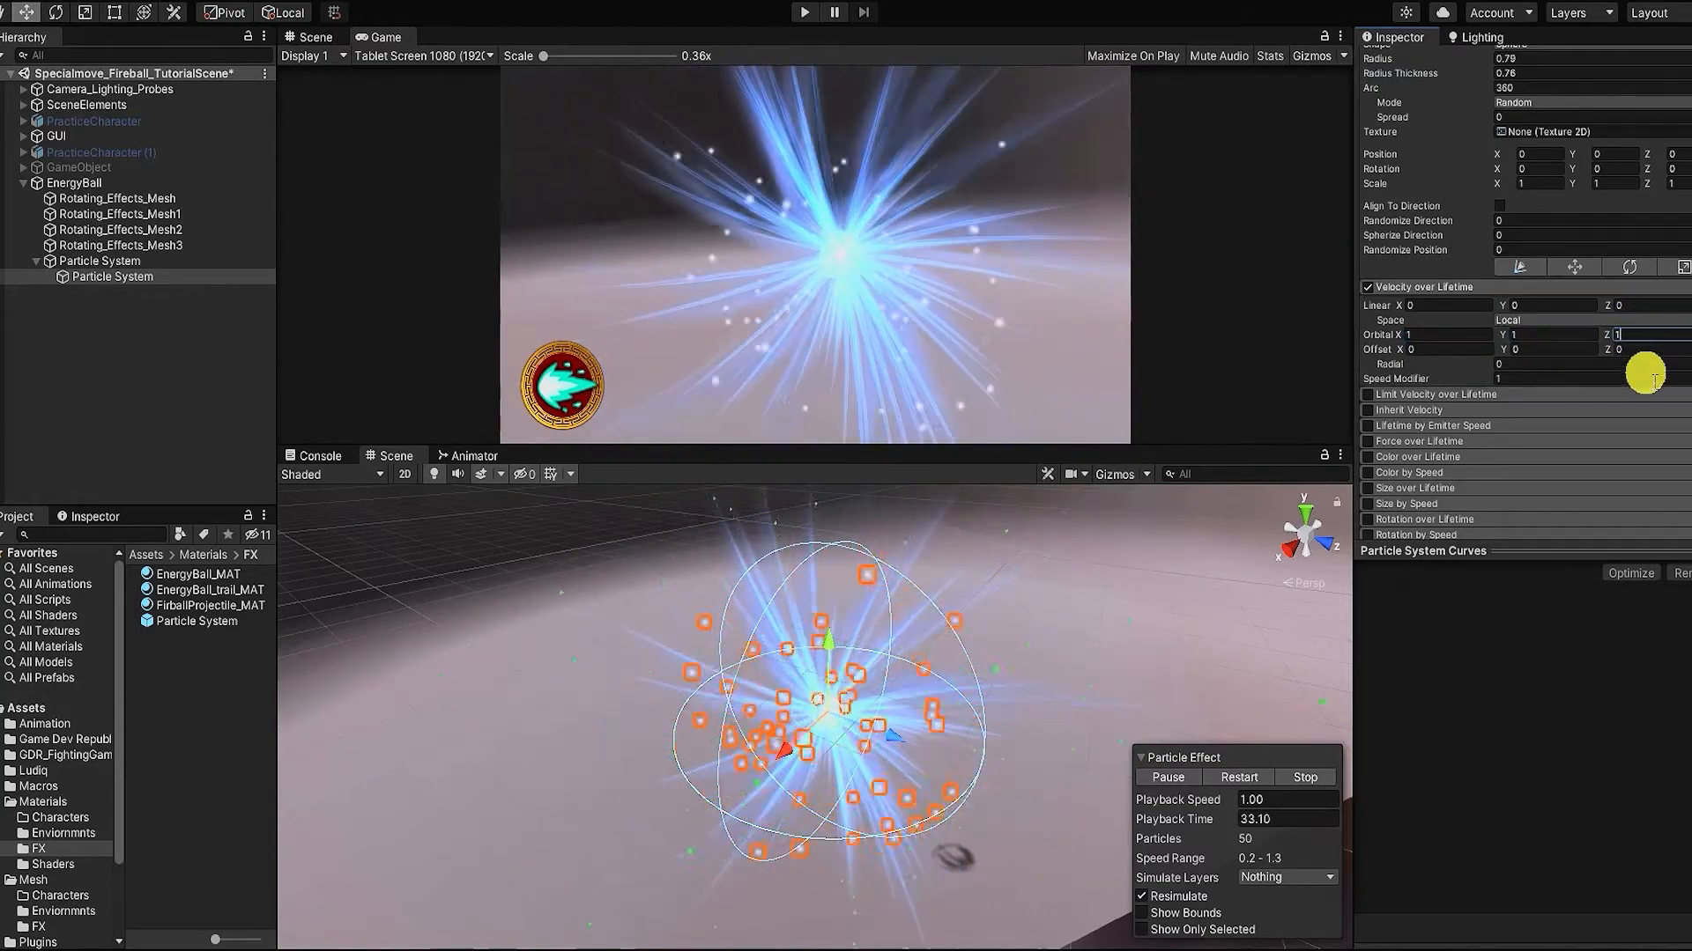
# Step: Randomize the child particles' Start Size between 0.02 and 0.06 and set their Start Lifetime to 1
pyautogui.scroll(10, 1560, 377)
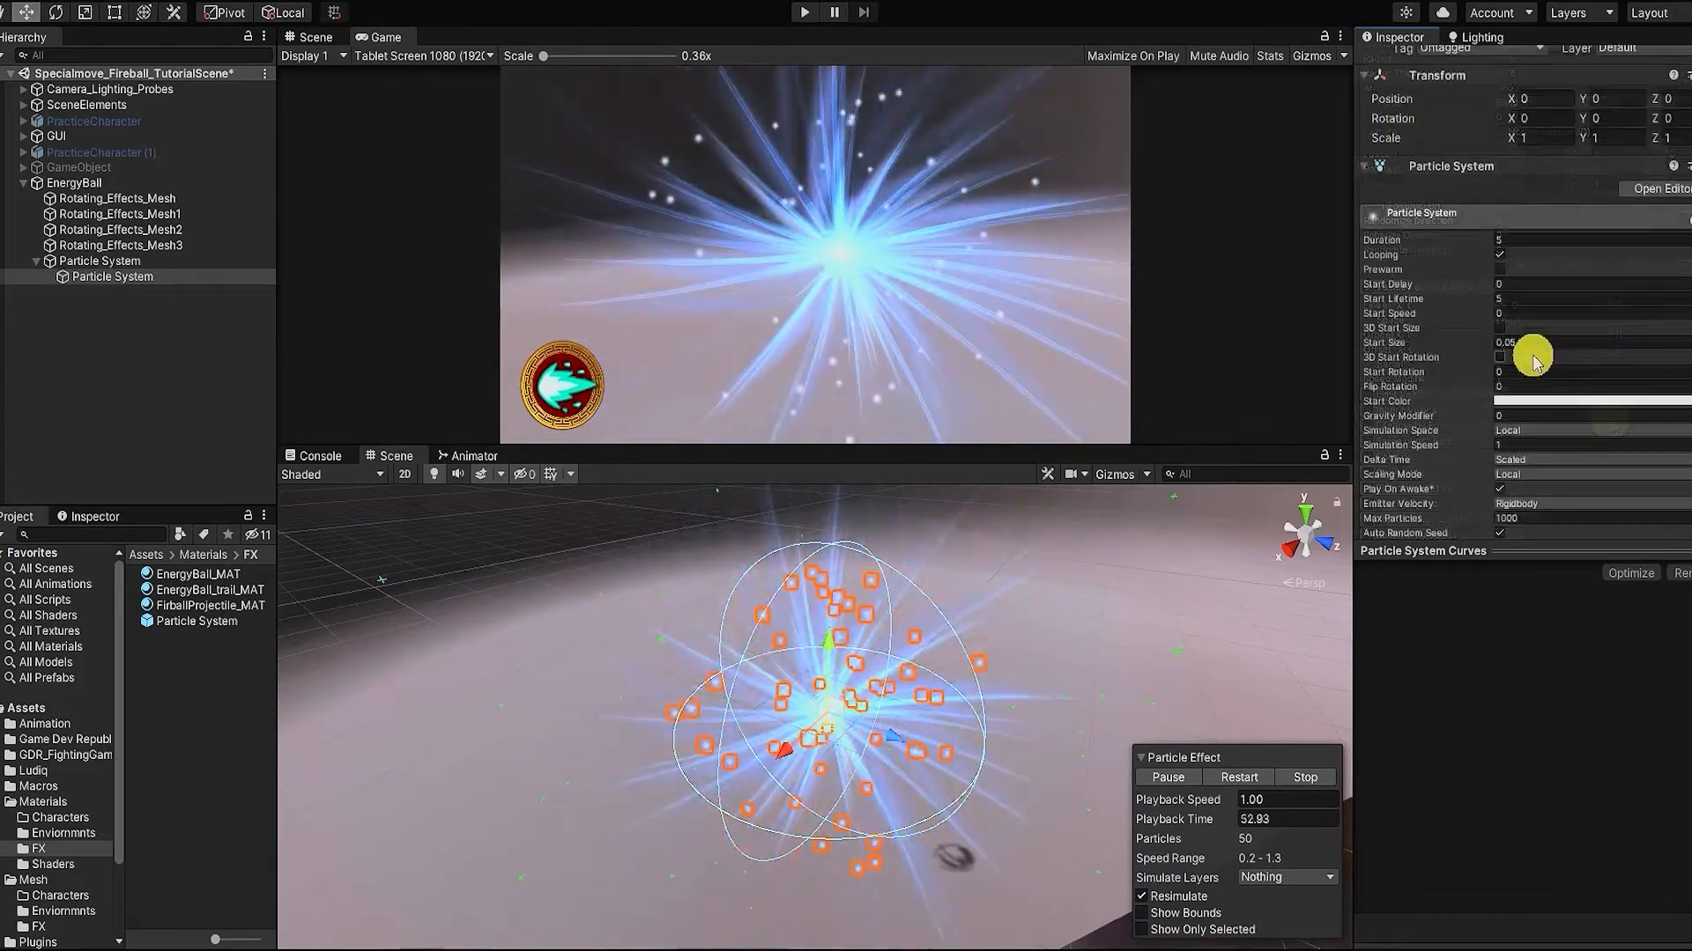
pyautogui.click(1687, 382)
pyautogui.click(1507, 438)
pyautogui.click(1538, 382)
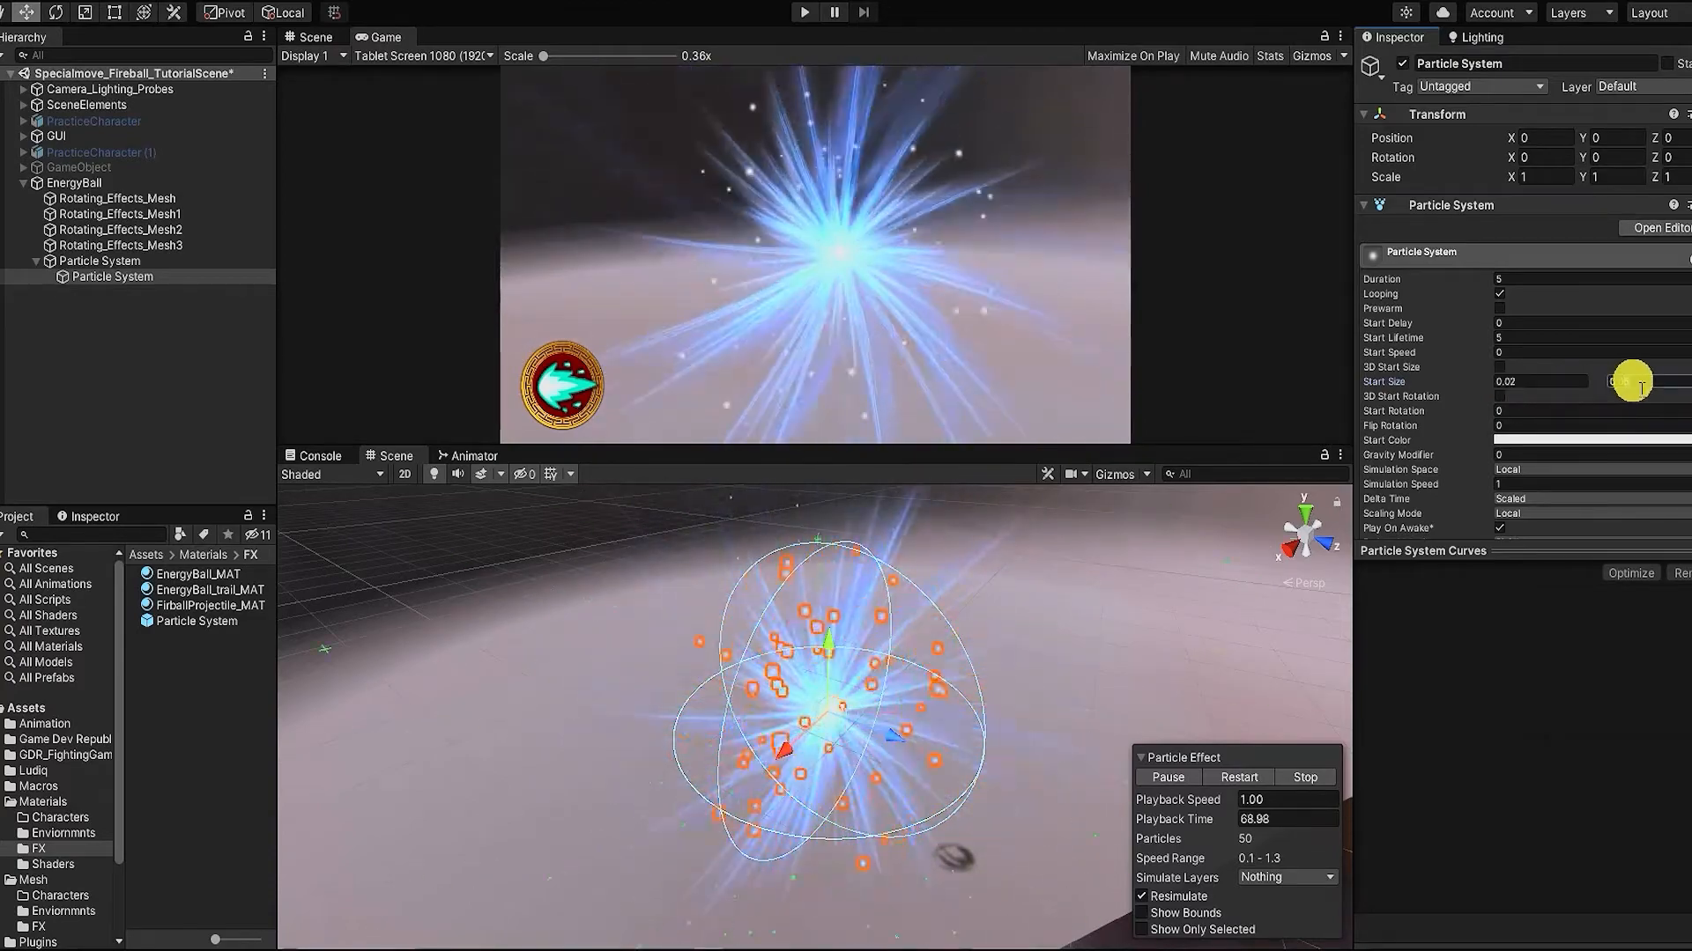
pyautogui.scroll(-3, 1632, 389)
pyautogui.click(1585, 164)
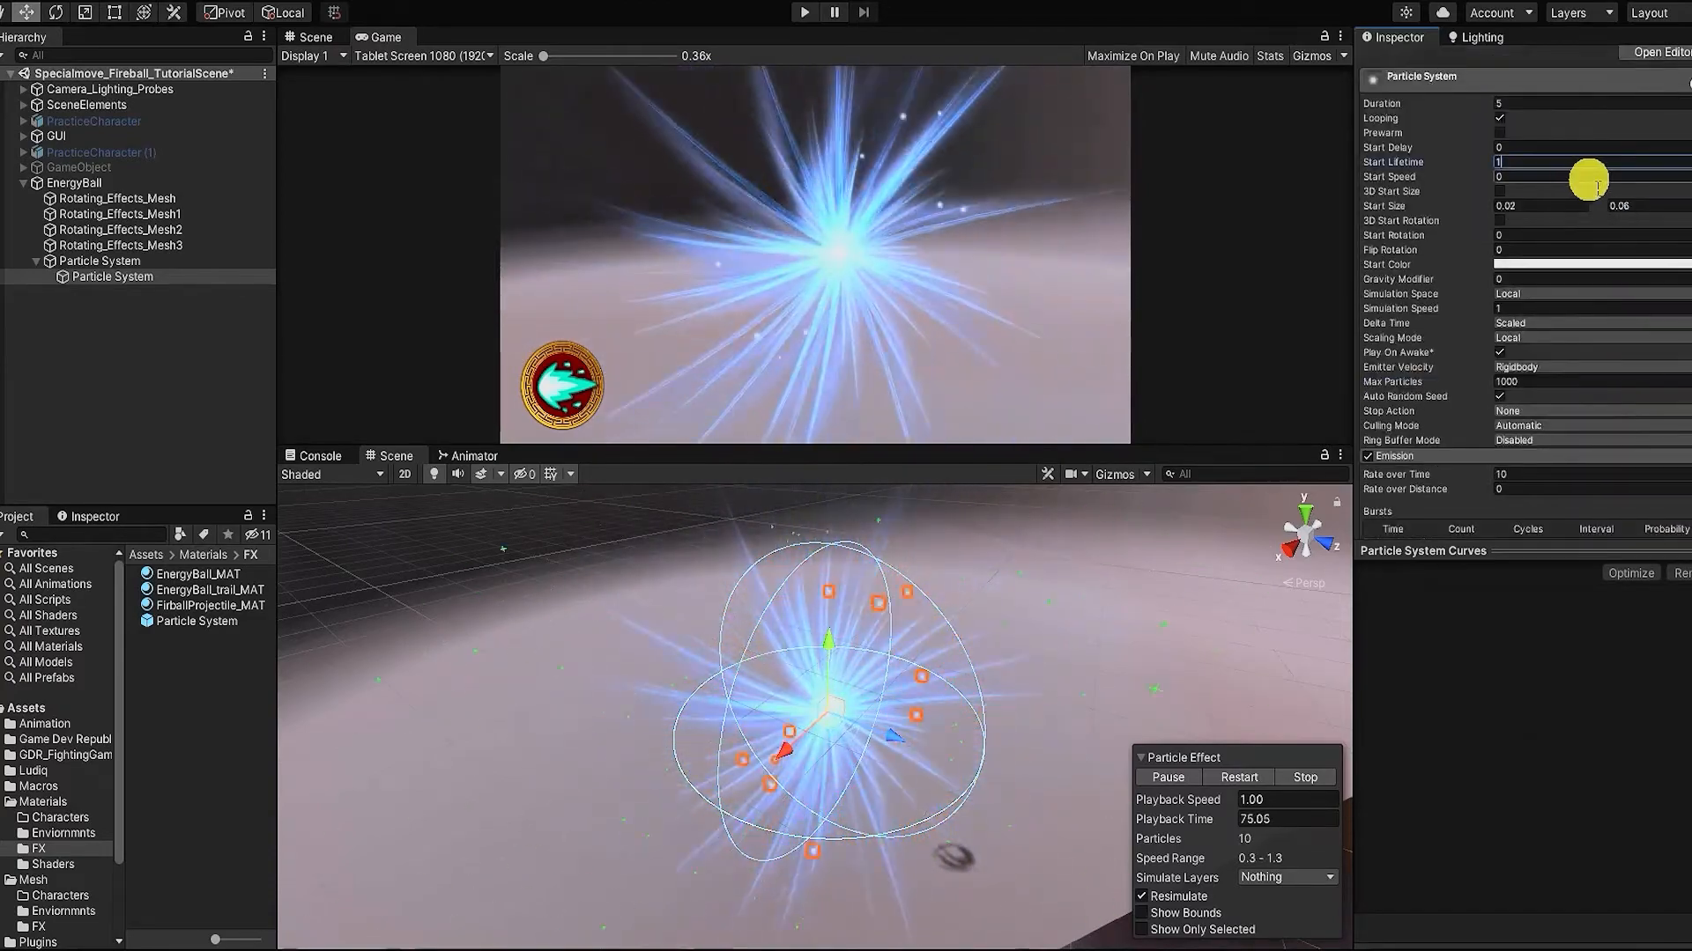
pyautogui.write('1')
# Step: Switch the parent particle system's Start Lifetime to a random value between two constants
pyautogui.scroll(-3, 1510, 321)
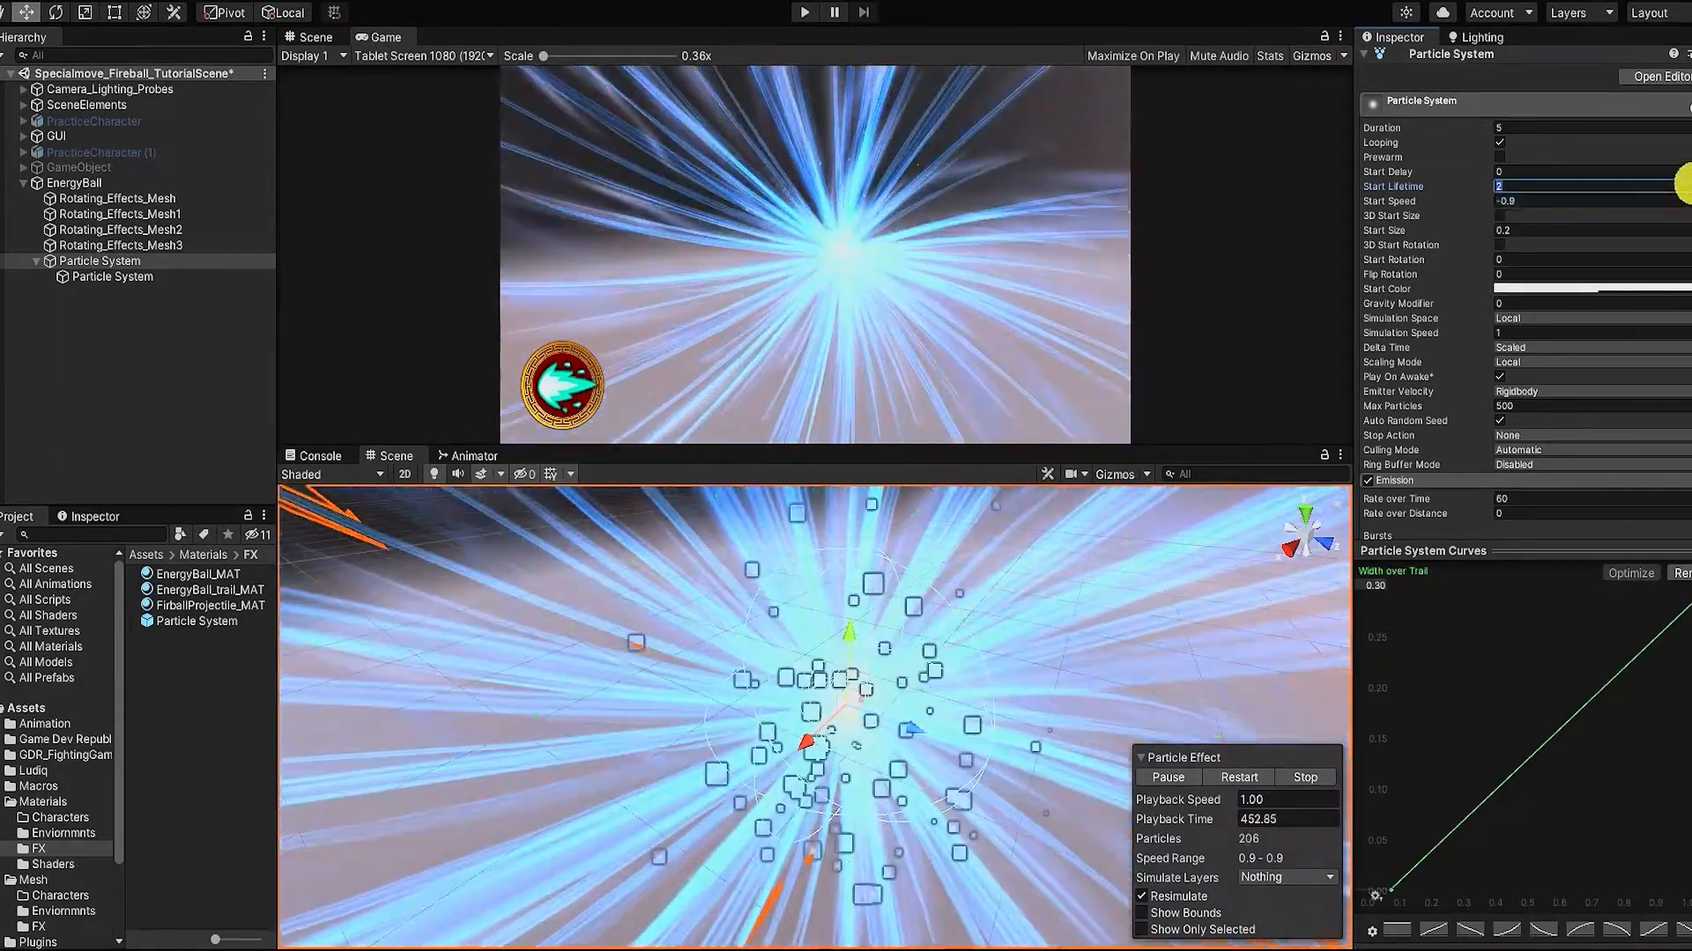
pyautogui.click(1683, 185)
pyautogui.click(1586, 234)
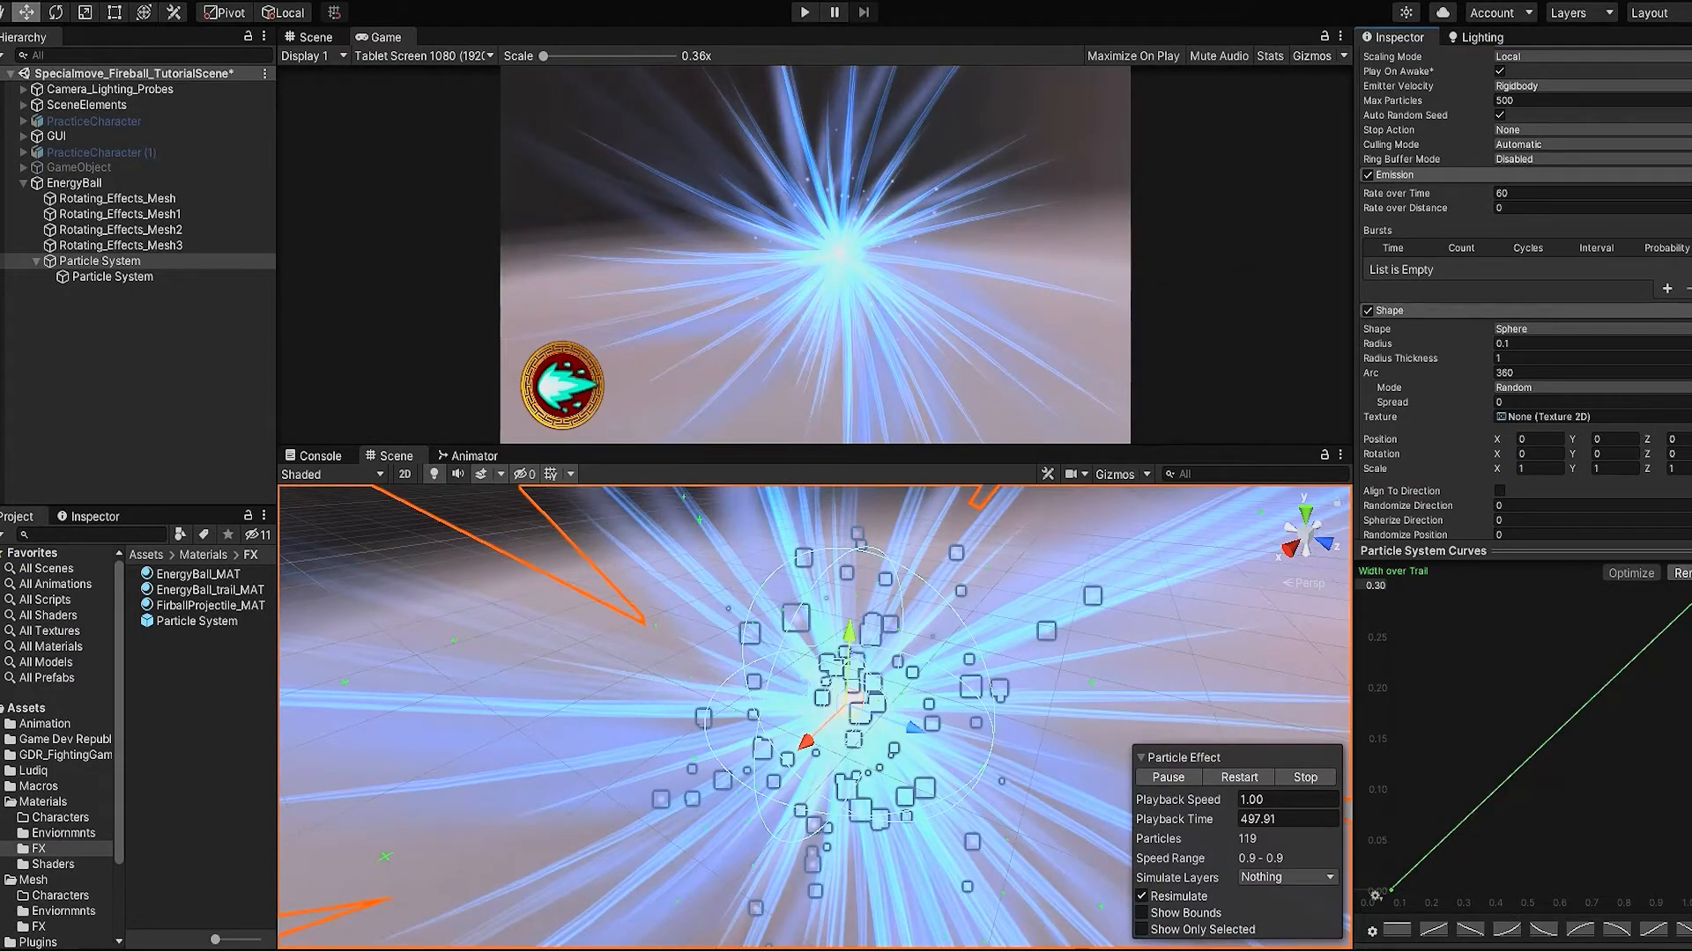
# Step: Pause the preview and add a second child particle system under the parent Particle System
pyautogui.click(1164, 777)
pyautogui.rightClick(154, 266)
pyautogui.click(374, 575)
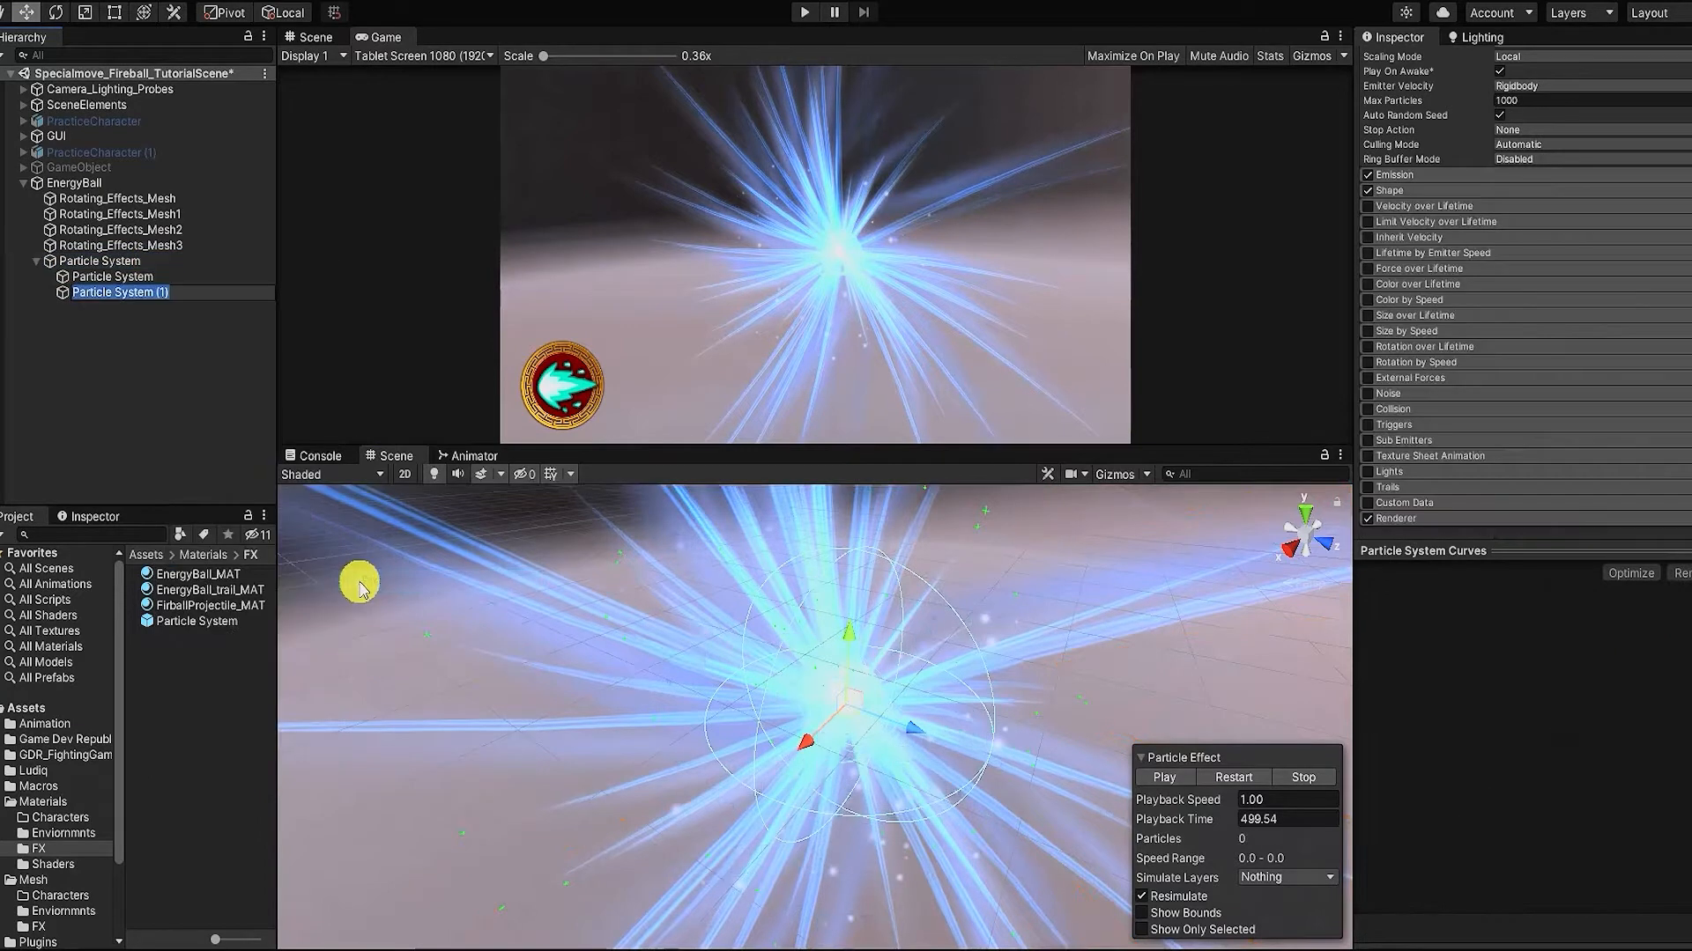
# Step: Set the second child particle system's Start Size to 0.05, Start Speed to 0.5 and Start Lifetime to 2
pyautogui.press('Return')
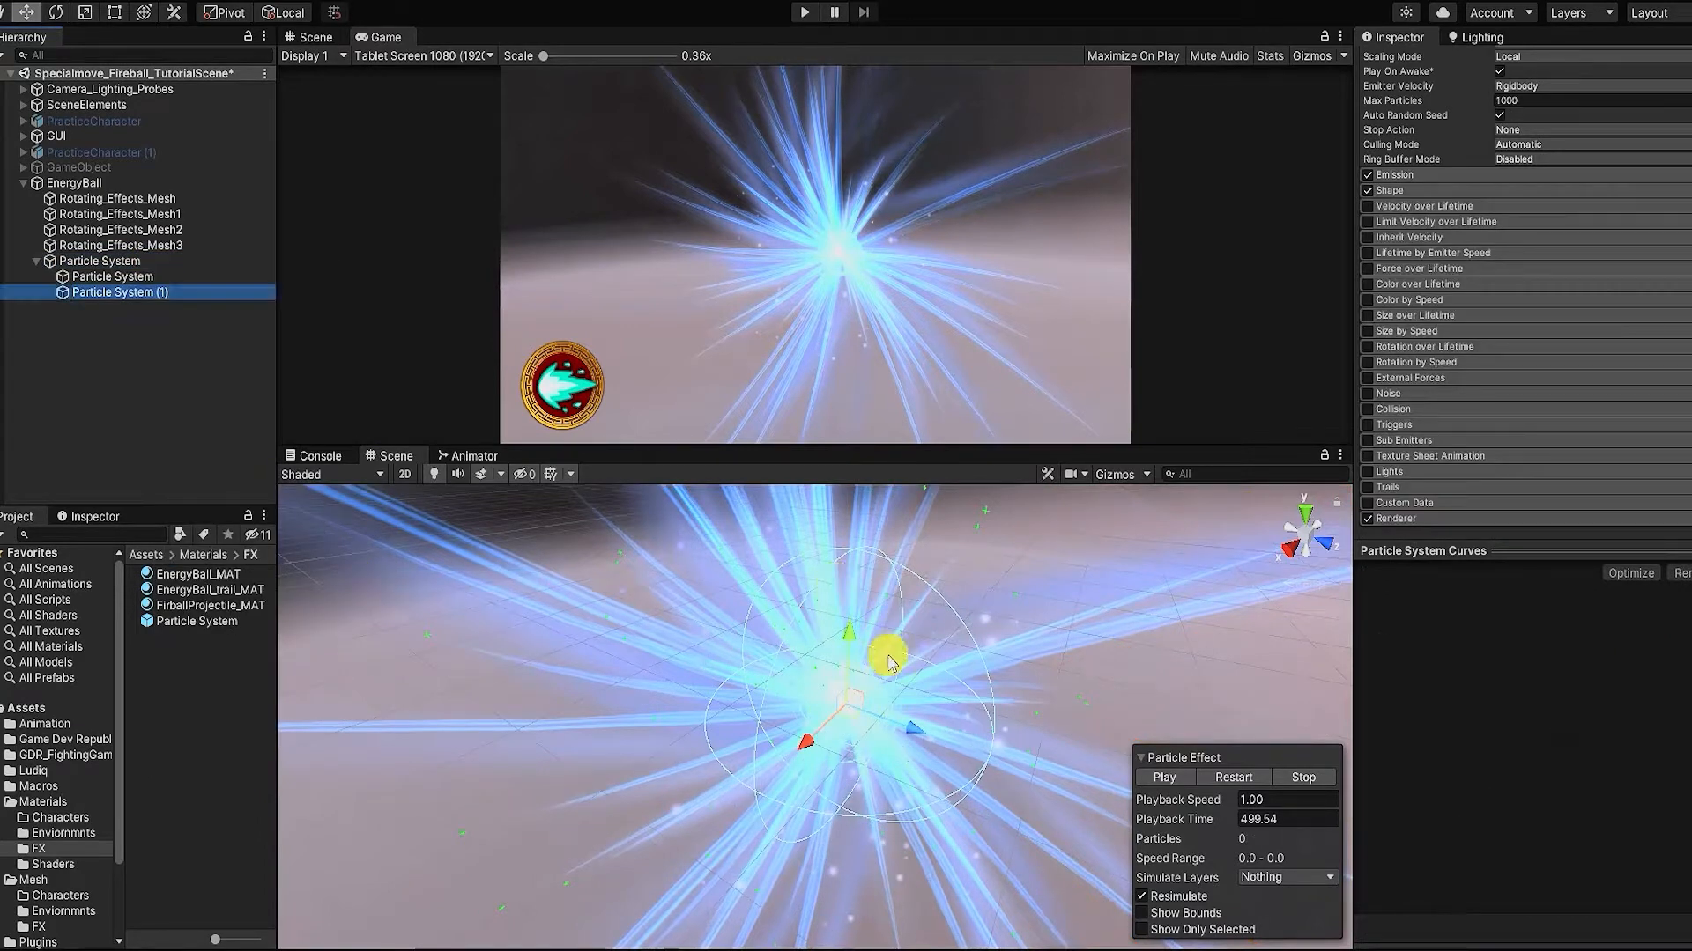
pyautogui.click(1225, 779)
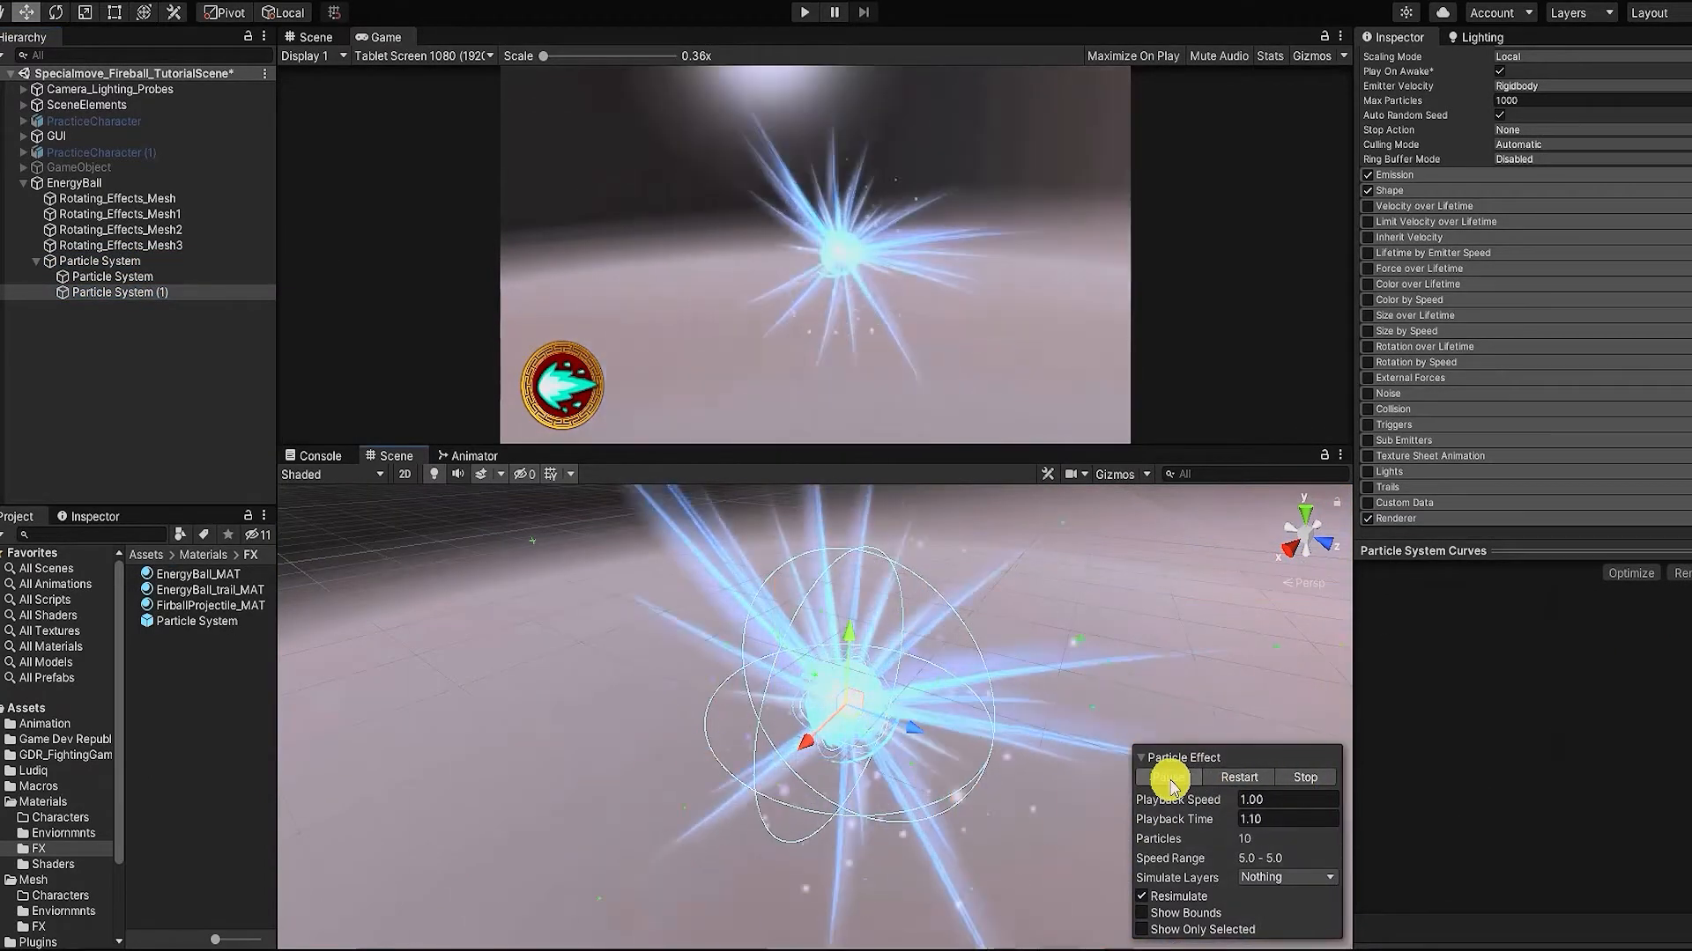
pyautogui.click(1172, 782)
pyautogui.scroll(-10, 942, 722)
pyautogui.scroll(5, 1595, 266)
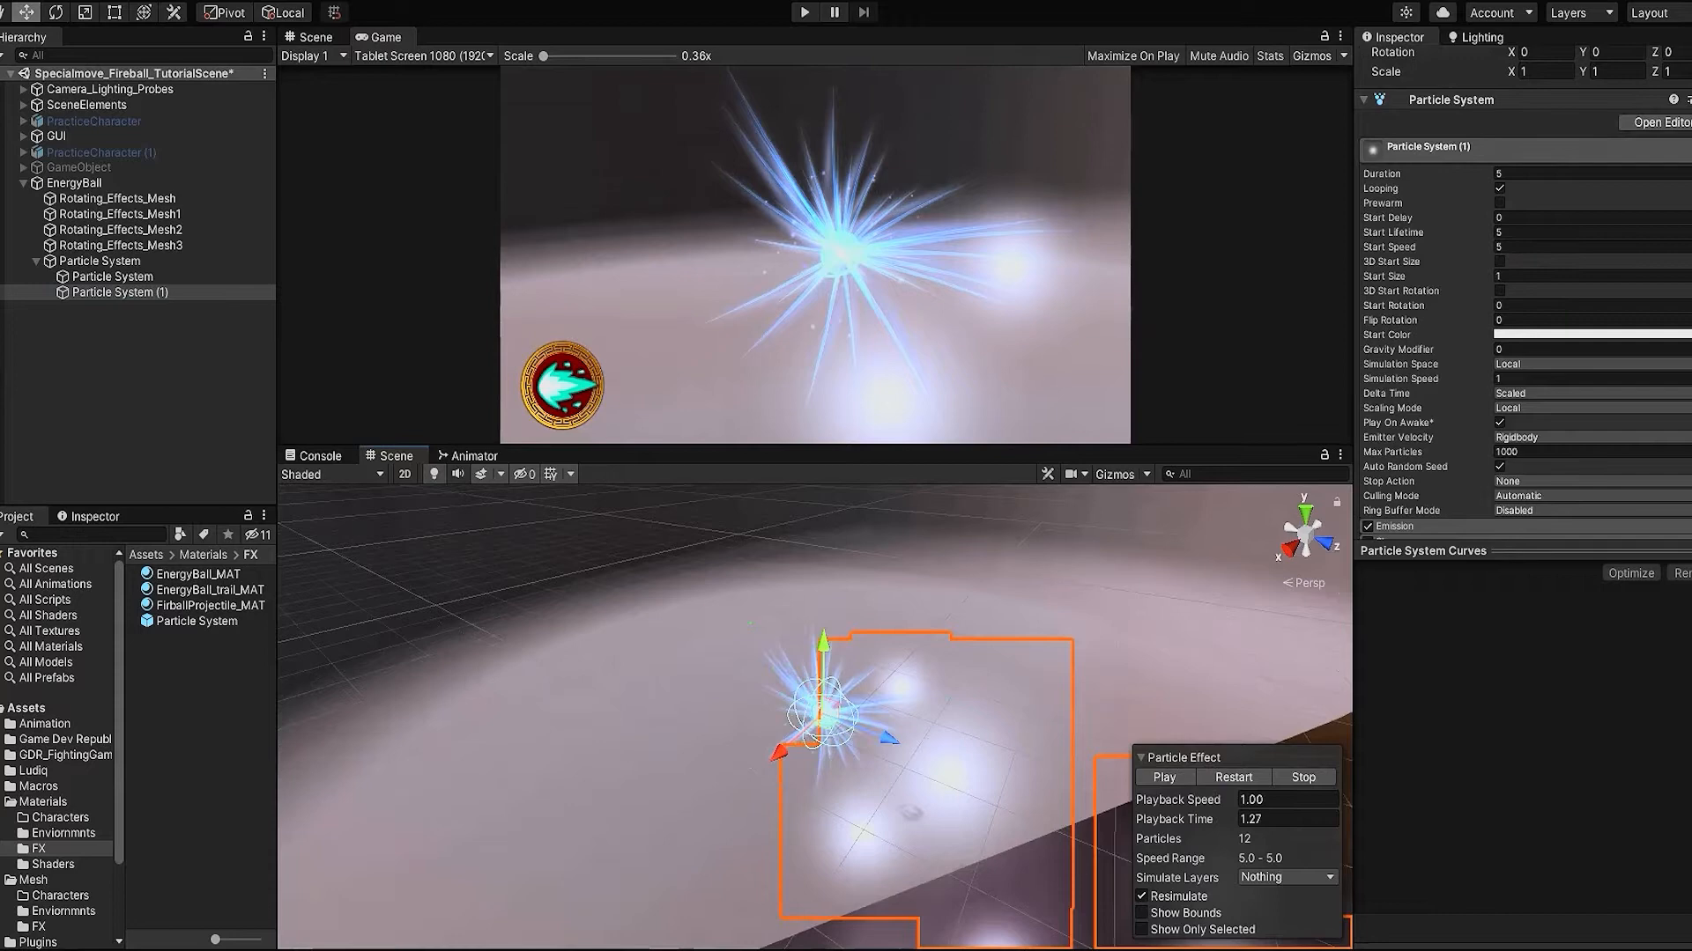
pyautogui.click(1533, 282)
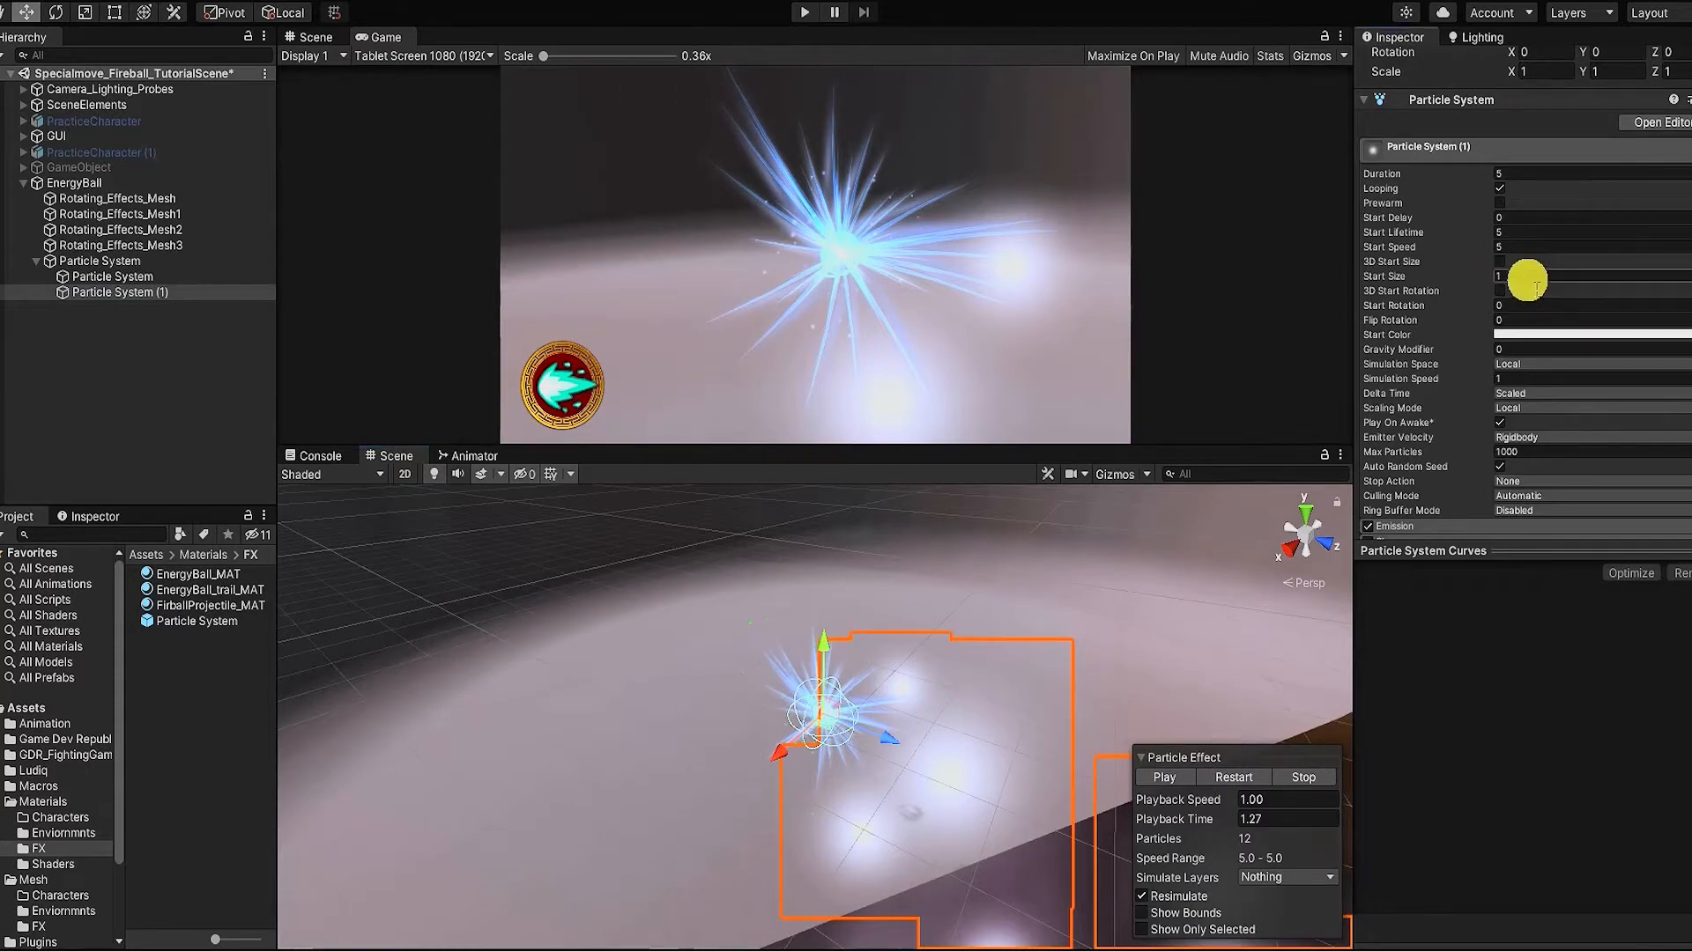
pyautogui.write('.05')
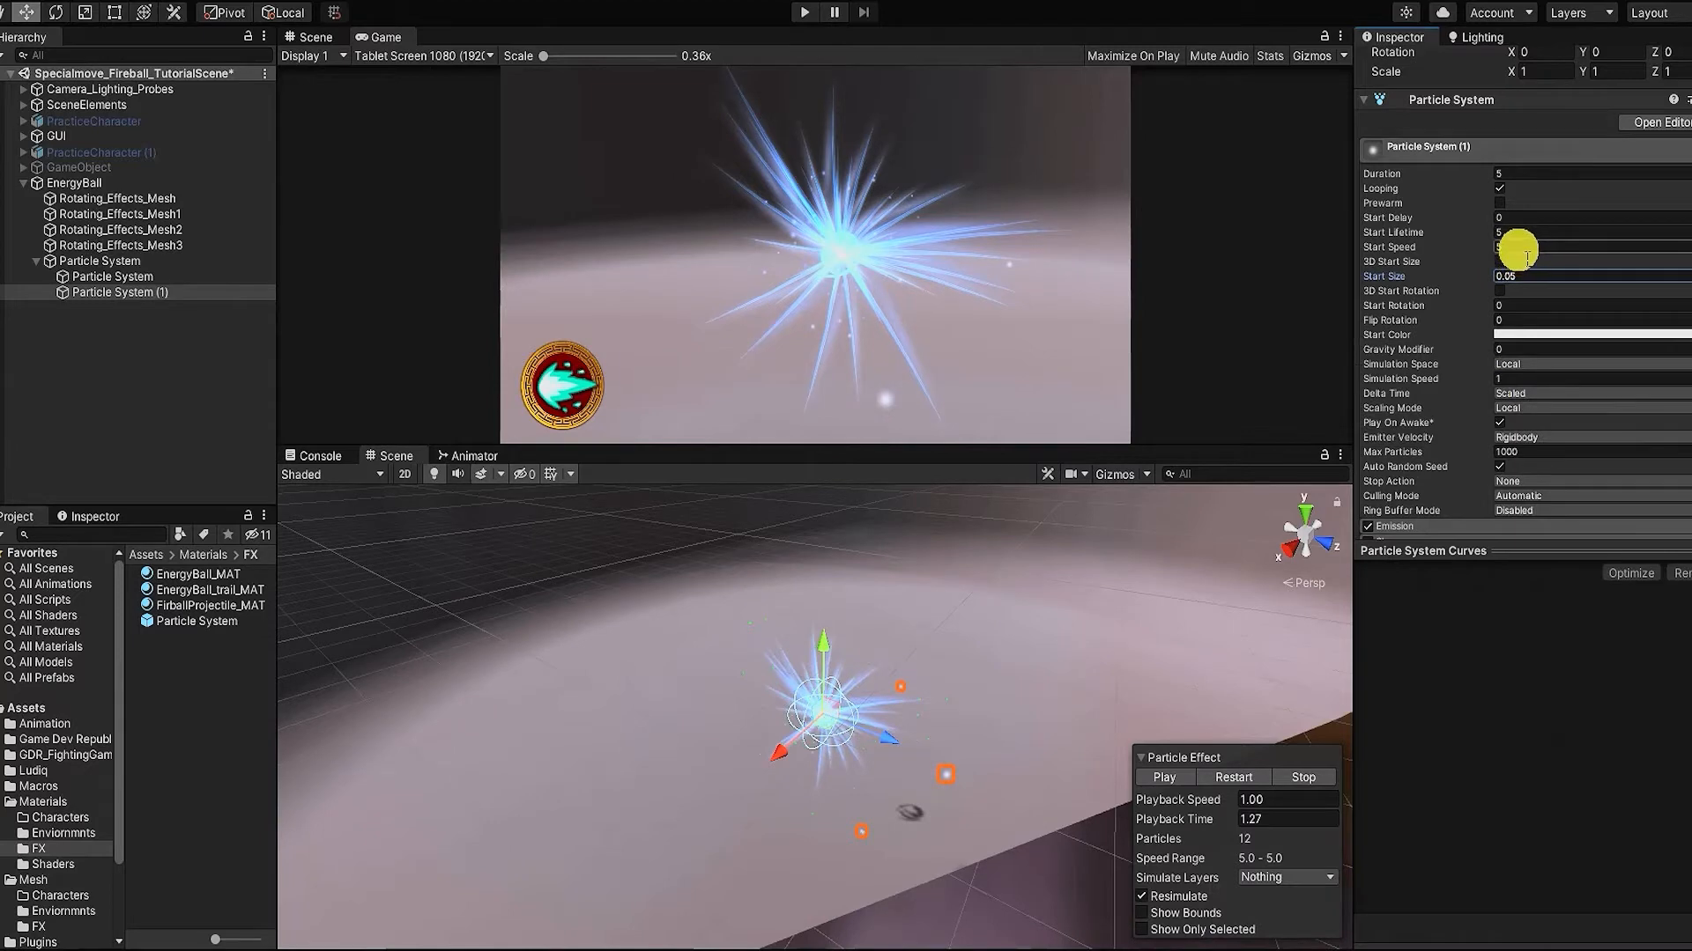
pyautogui.write('.5')
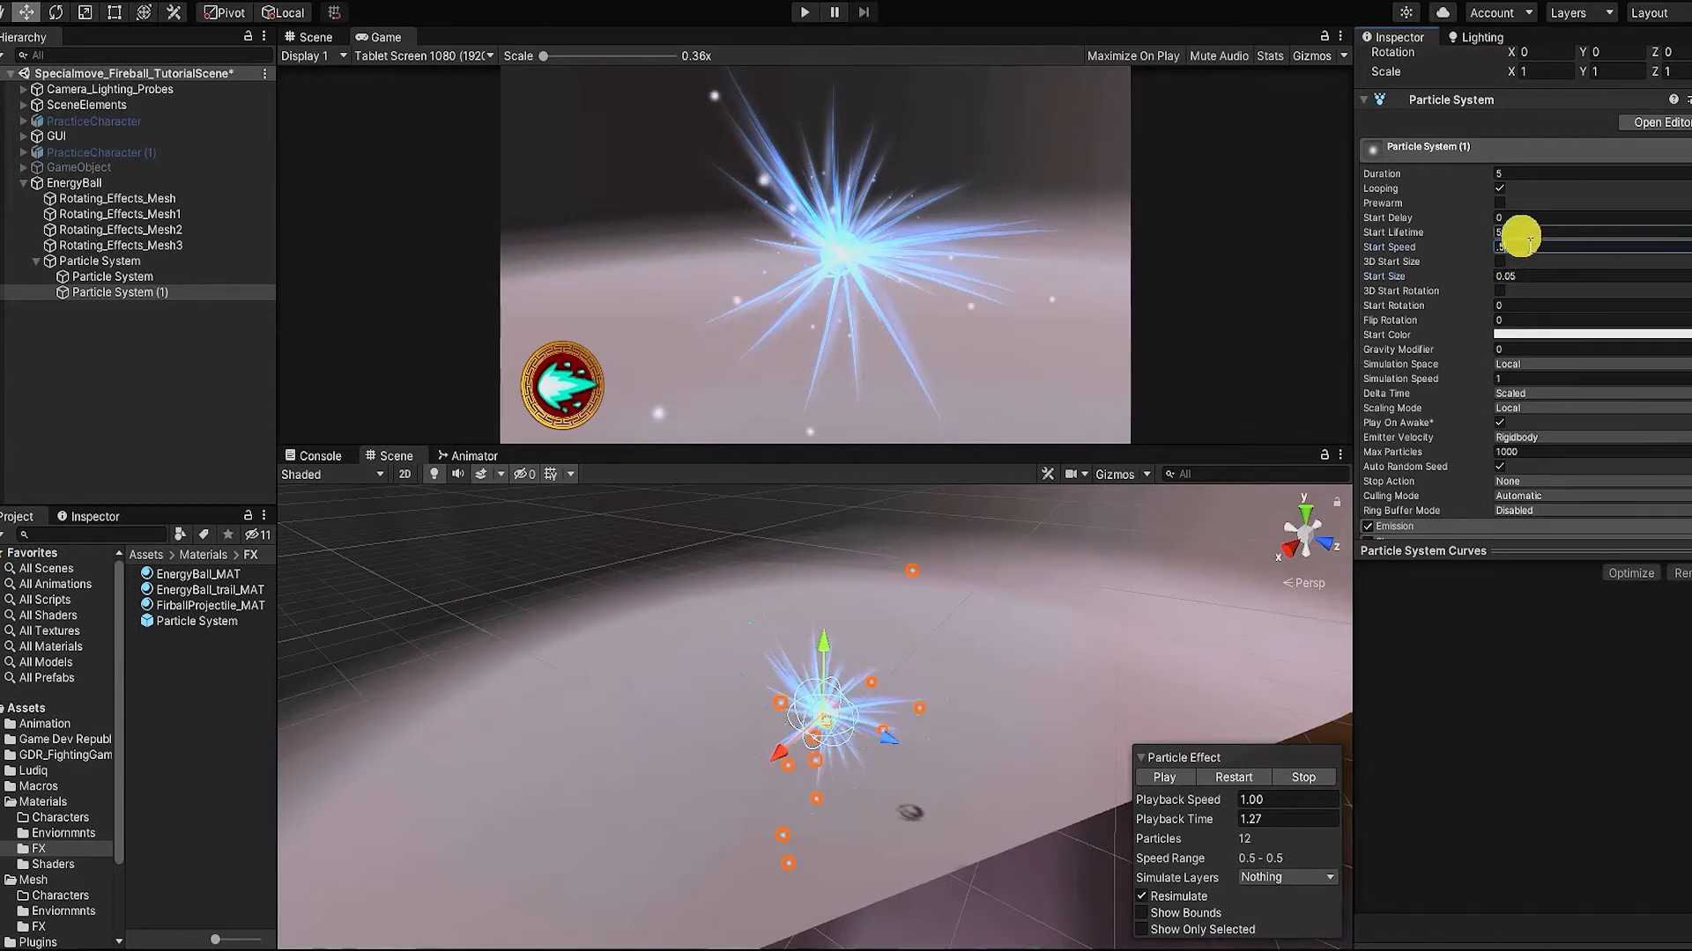
pyautogui.click(1163, 777)
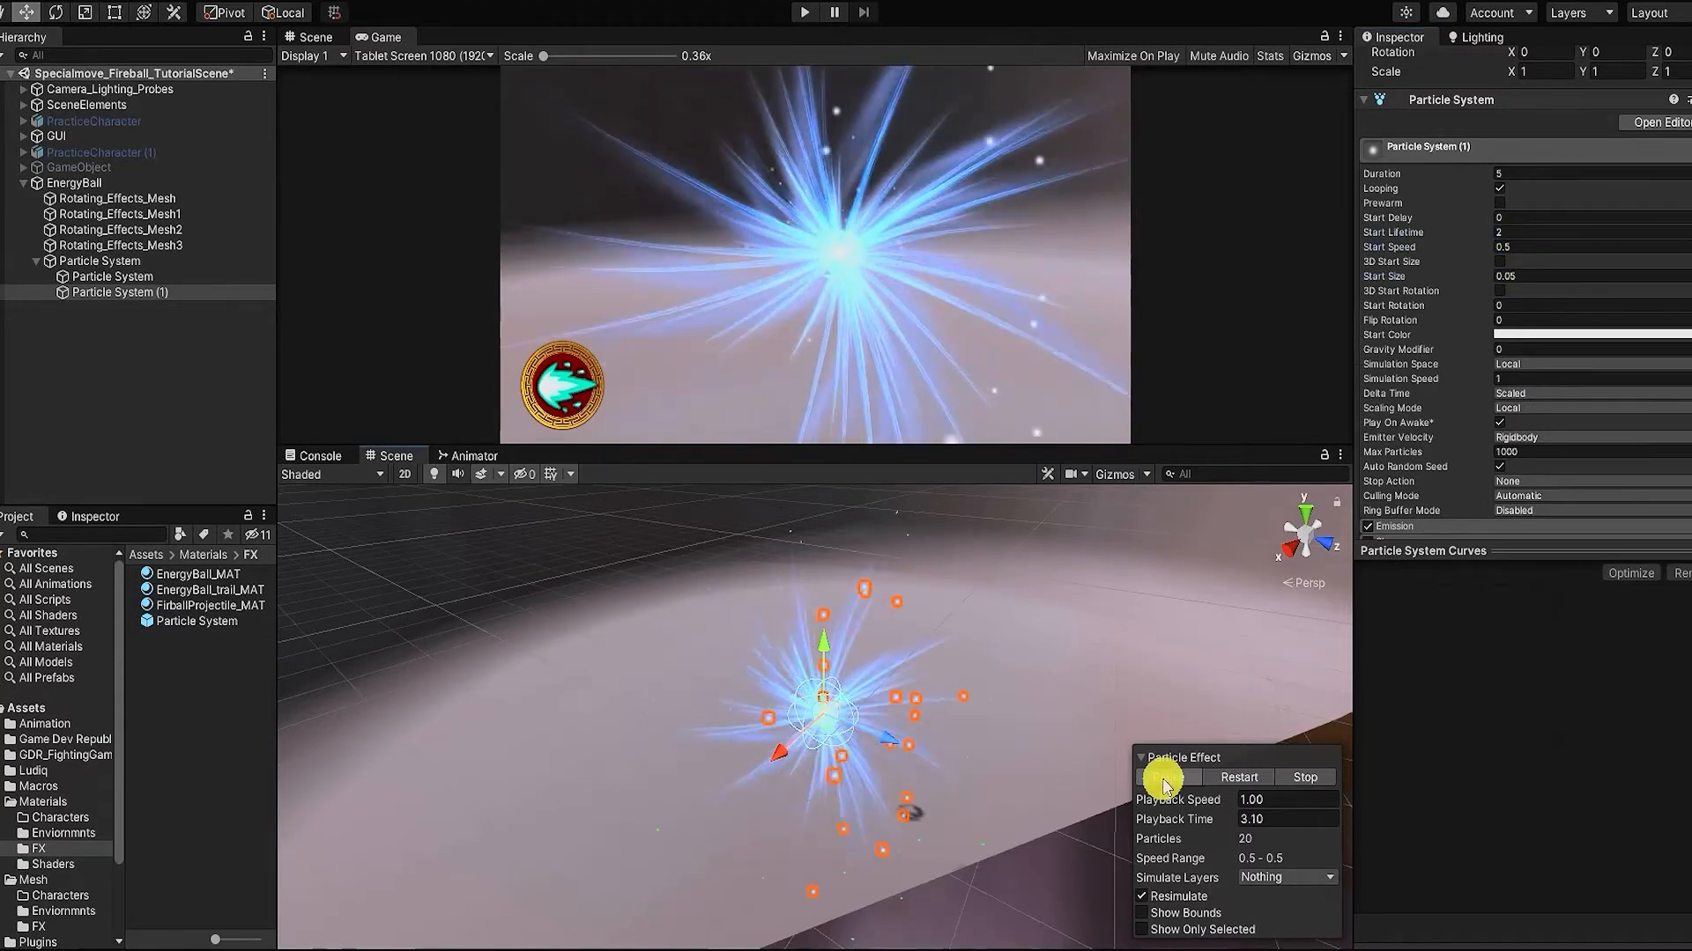
# Step: Change the second child particle system's emitter shape to Sphere and preview the effect
pyautogui.scroll(-5, 1571, 340)
pyautogui.click(1451, 366)
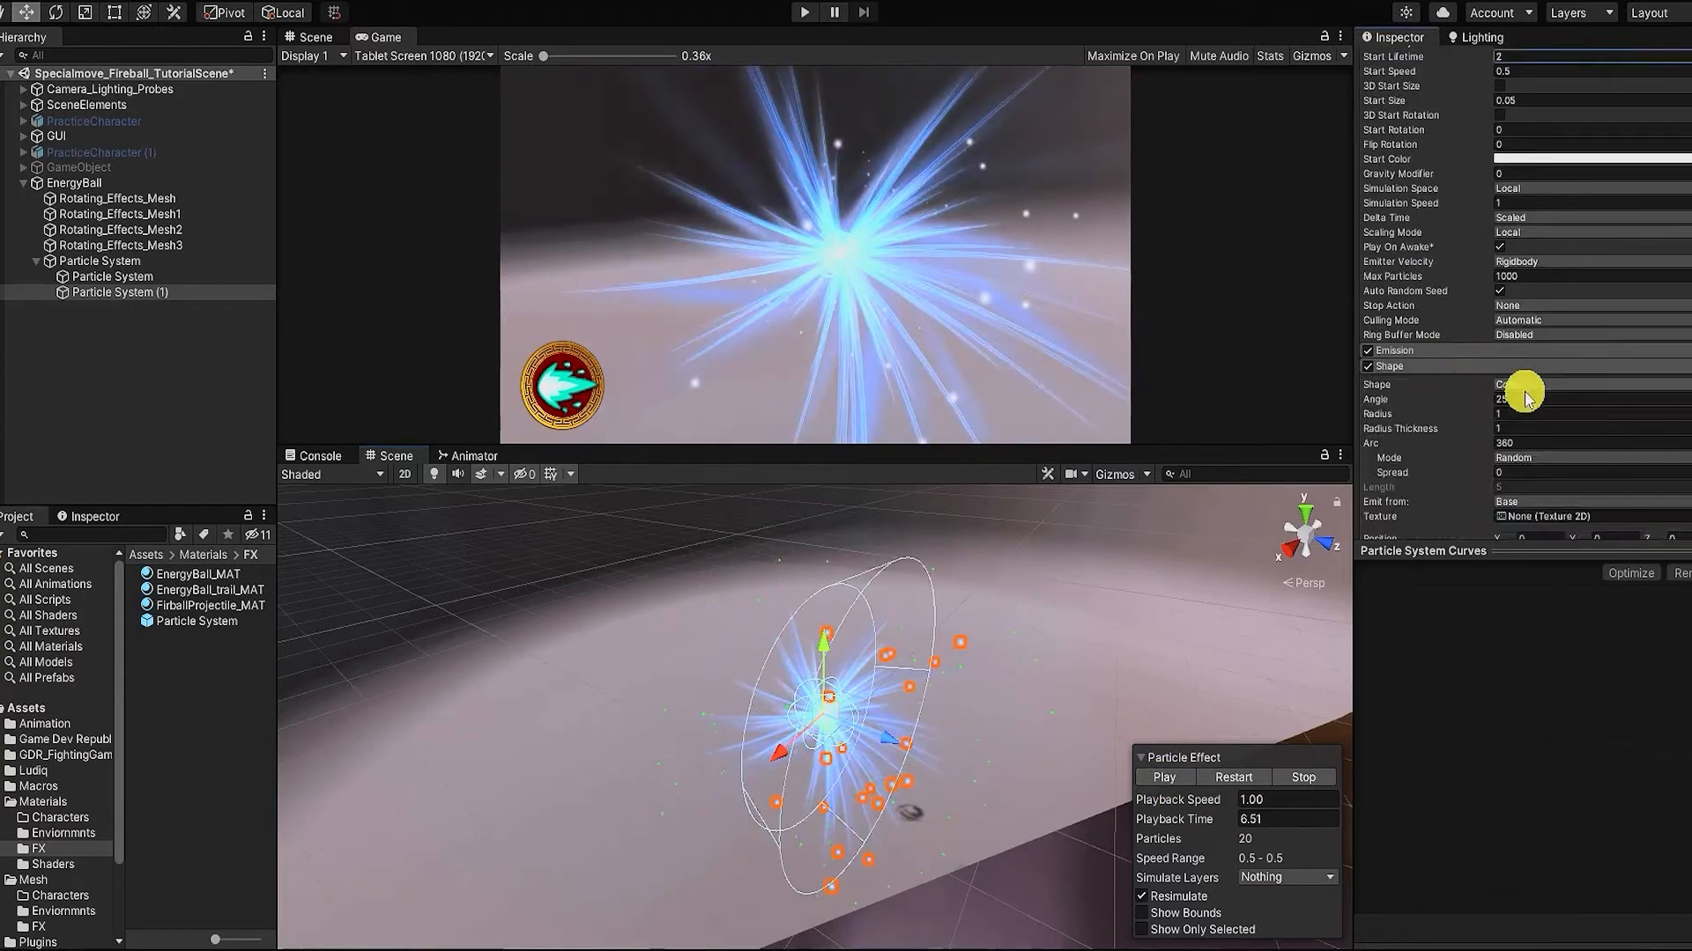
pyautogui.click(1530, 384)
pyautogui.click(1541, 403)
pyautogui.click(1162, 777)
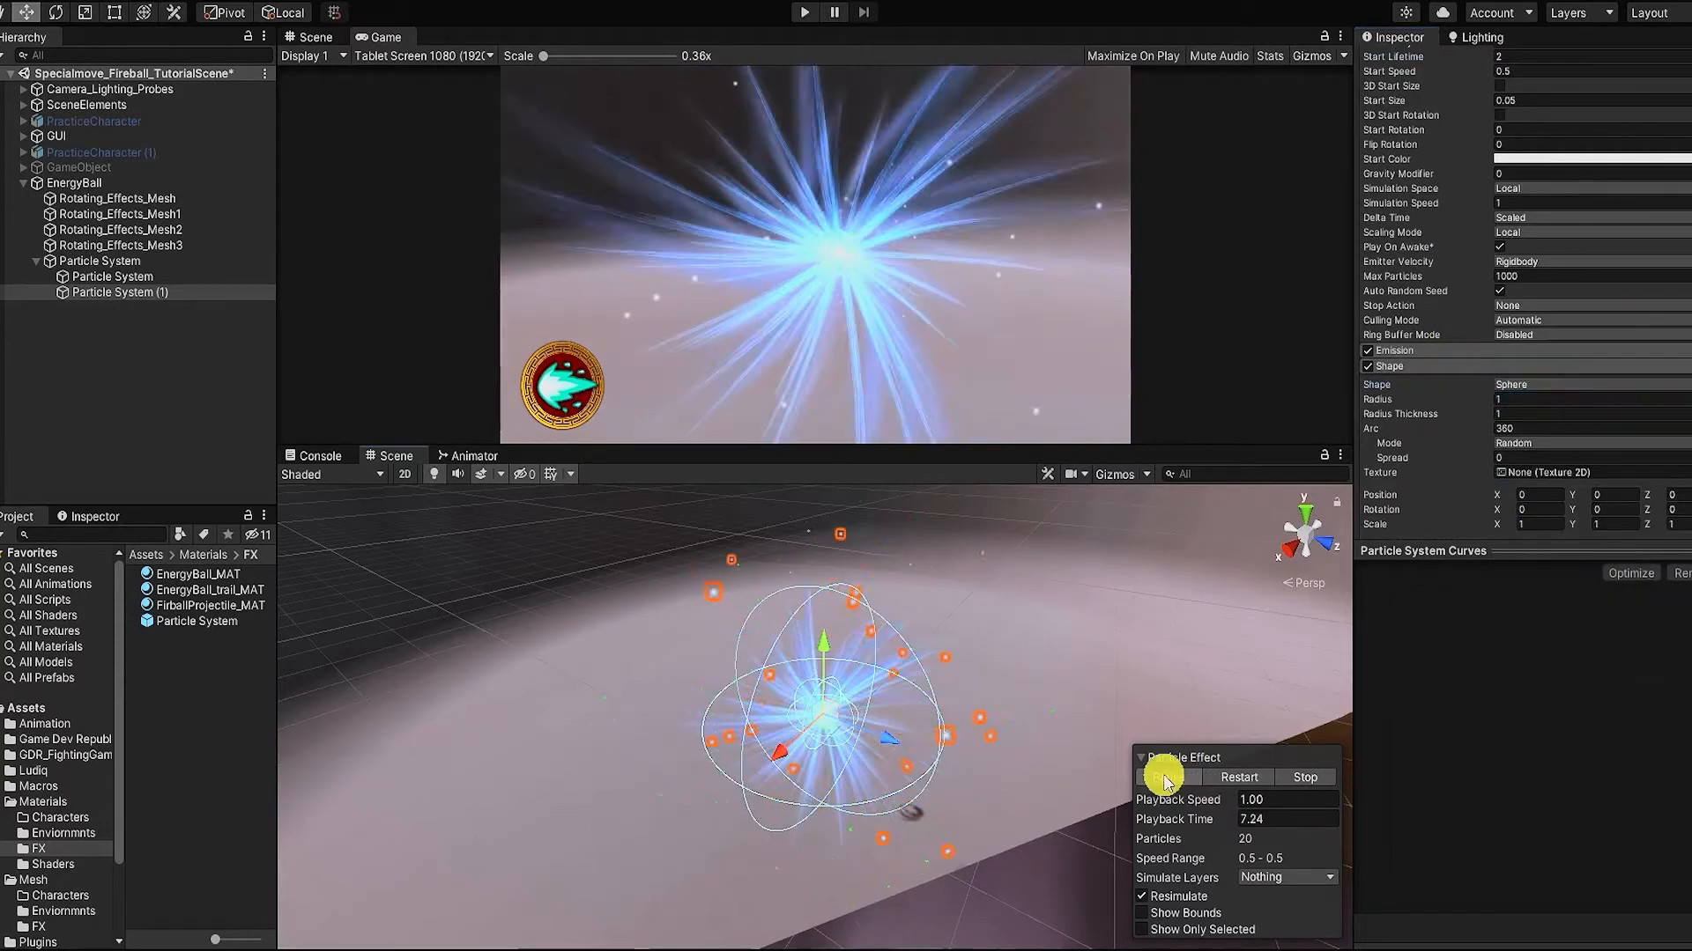
pyautogui.click(1162, 777)
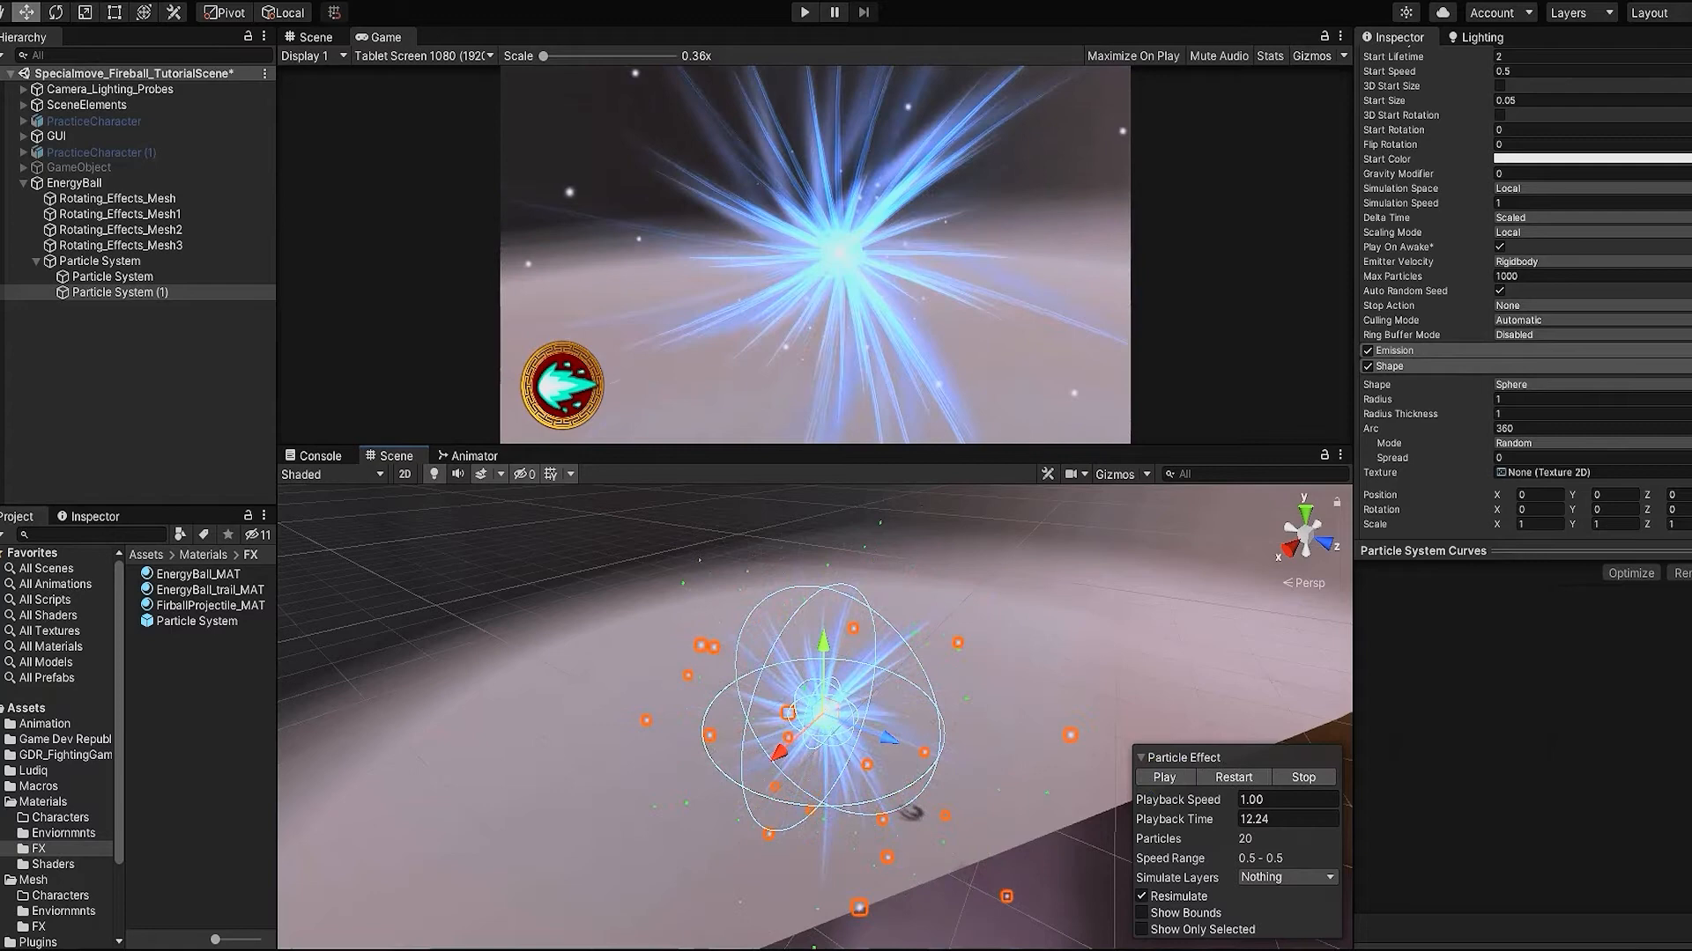
# Step: Randomize the second child particle system's Start Size between two constants, 0.01 and 0.05
pyautogui.scroll(5, 1405, 446)
pyautogui.click(1683, 276)
pyautogui.click(1603, 333)
pyautogui.click(1533, 277)
pyautogui.write('0.01')
pyautogui.press('Return')
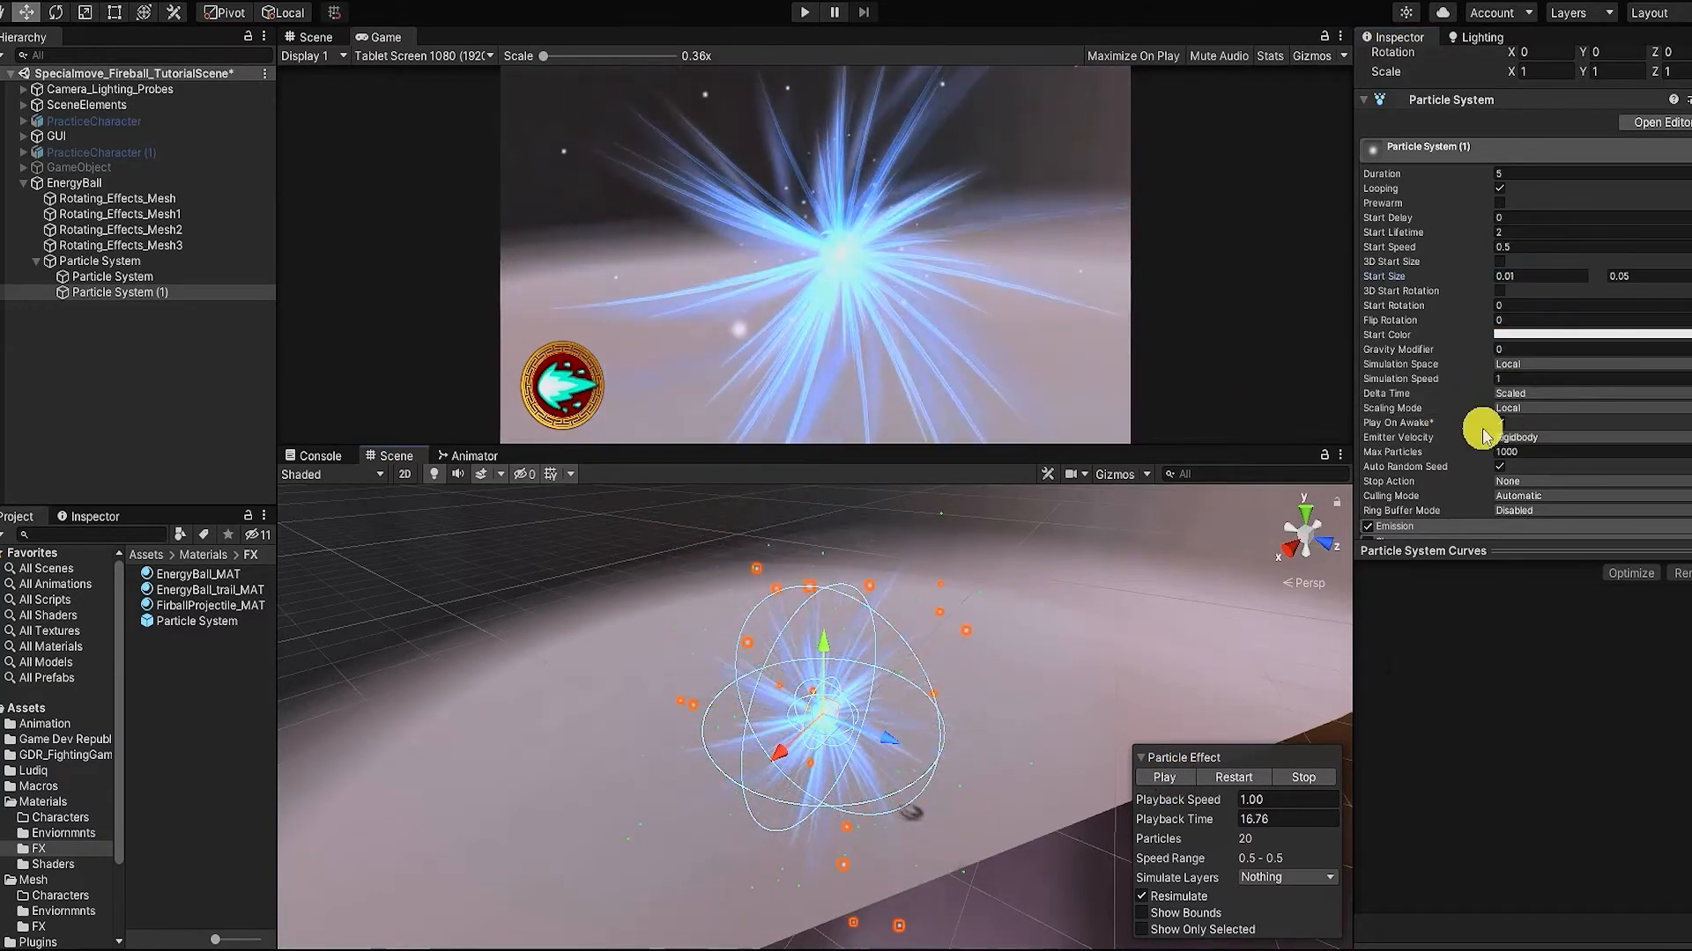
# Step: Set the second child particle system's emission Rate over Time to 100
pyautogui.scroll(-3, 1477, 499)
pyautogui.click(1528, 374)
pyautogui.write('100')
pyautogui.press('Return')
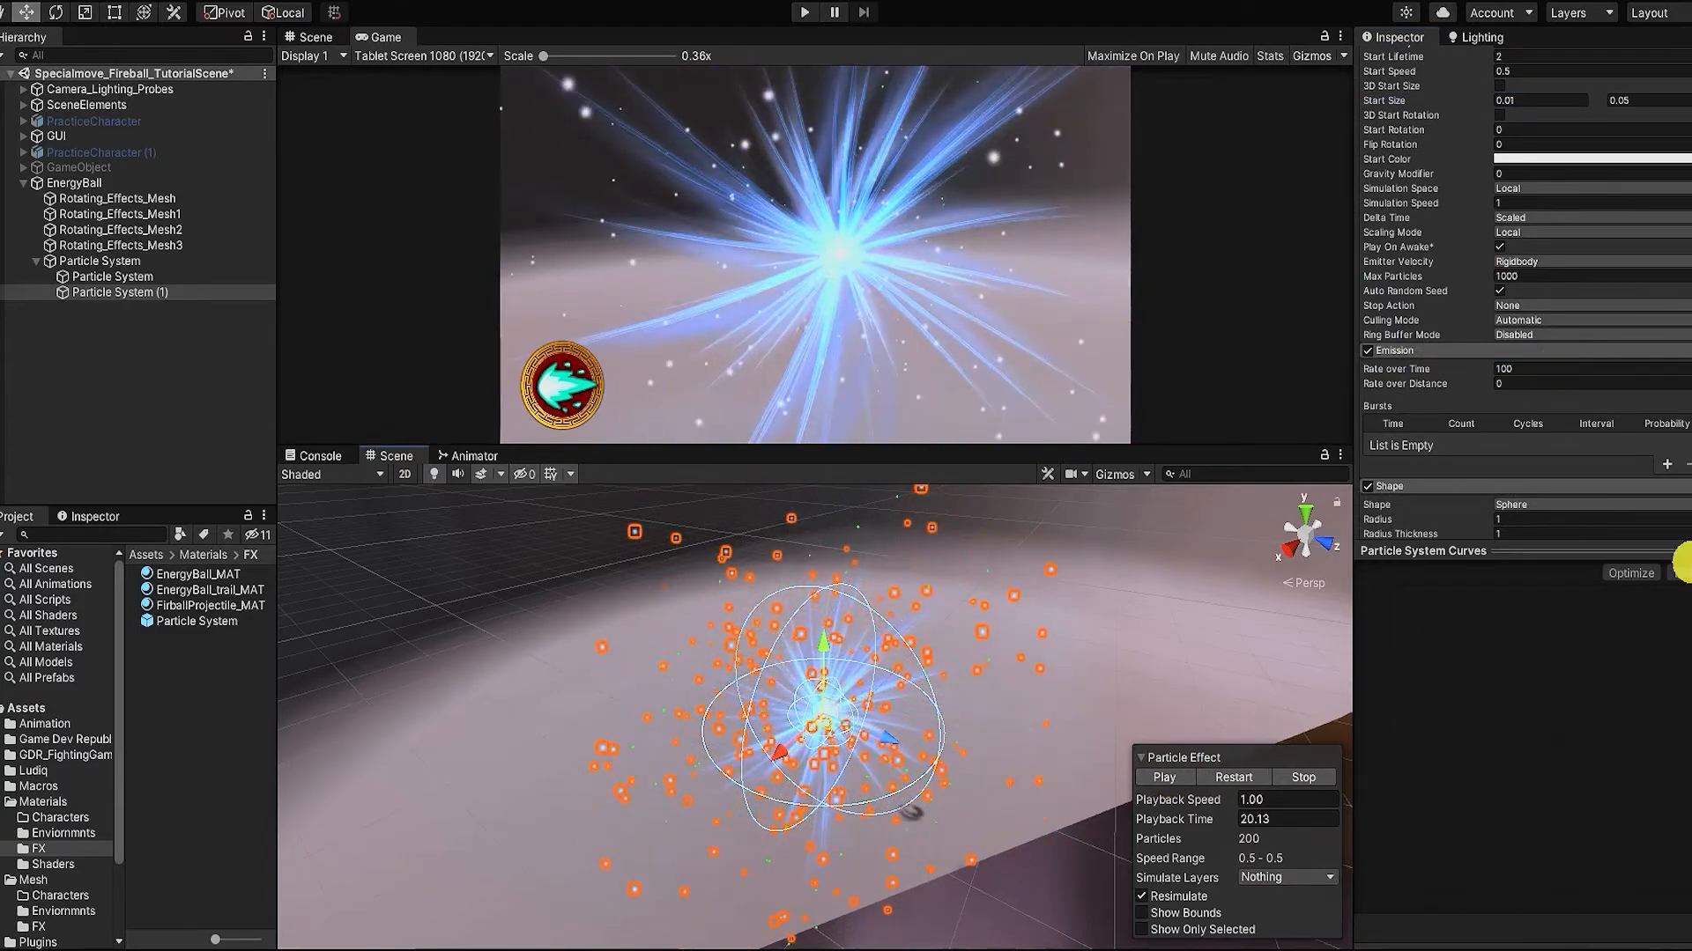
# Step: Randomize the second child particle system's Start Lifetime between two constants, 1 and 2
pyautogui.scroll(3, 1492, 309)
pyautogui.click(1684, 233)
pyautogui.click(1604, 290)
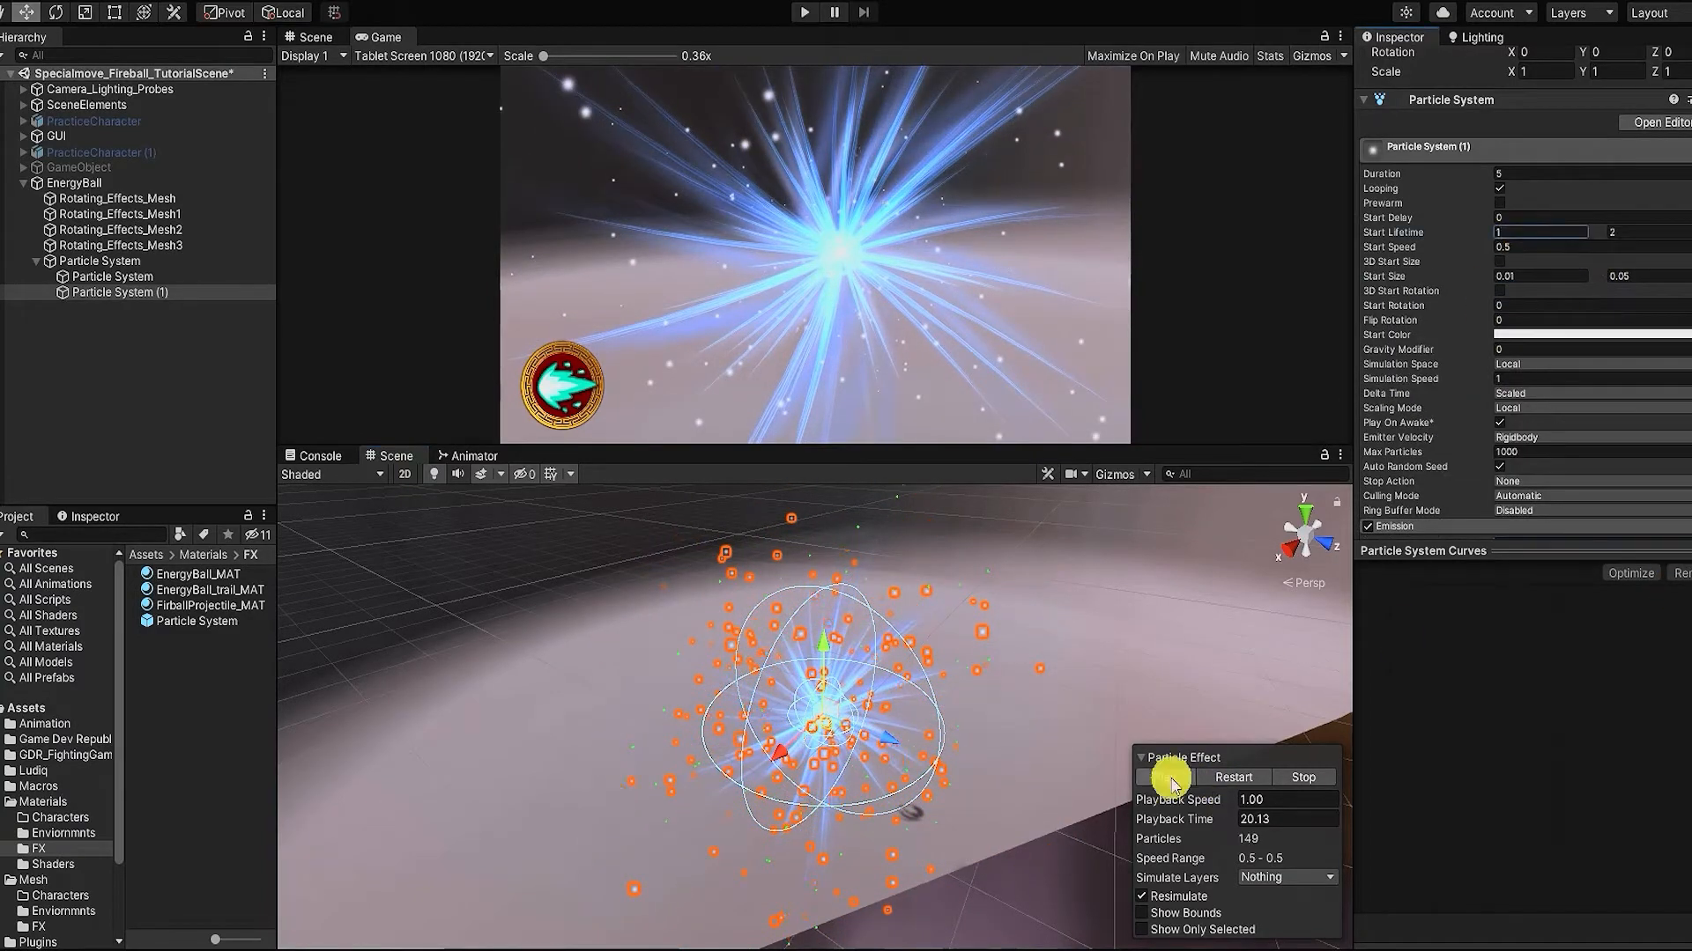
# Step: Enable Velocity over Lifetime on the second child particle system with orbital Y and Z set to 0.5
pyautogui.scroll(-3, 1510, 423)
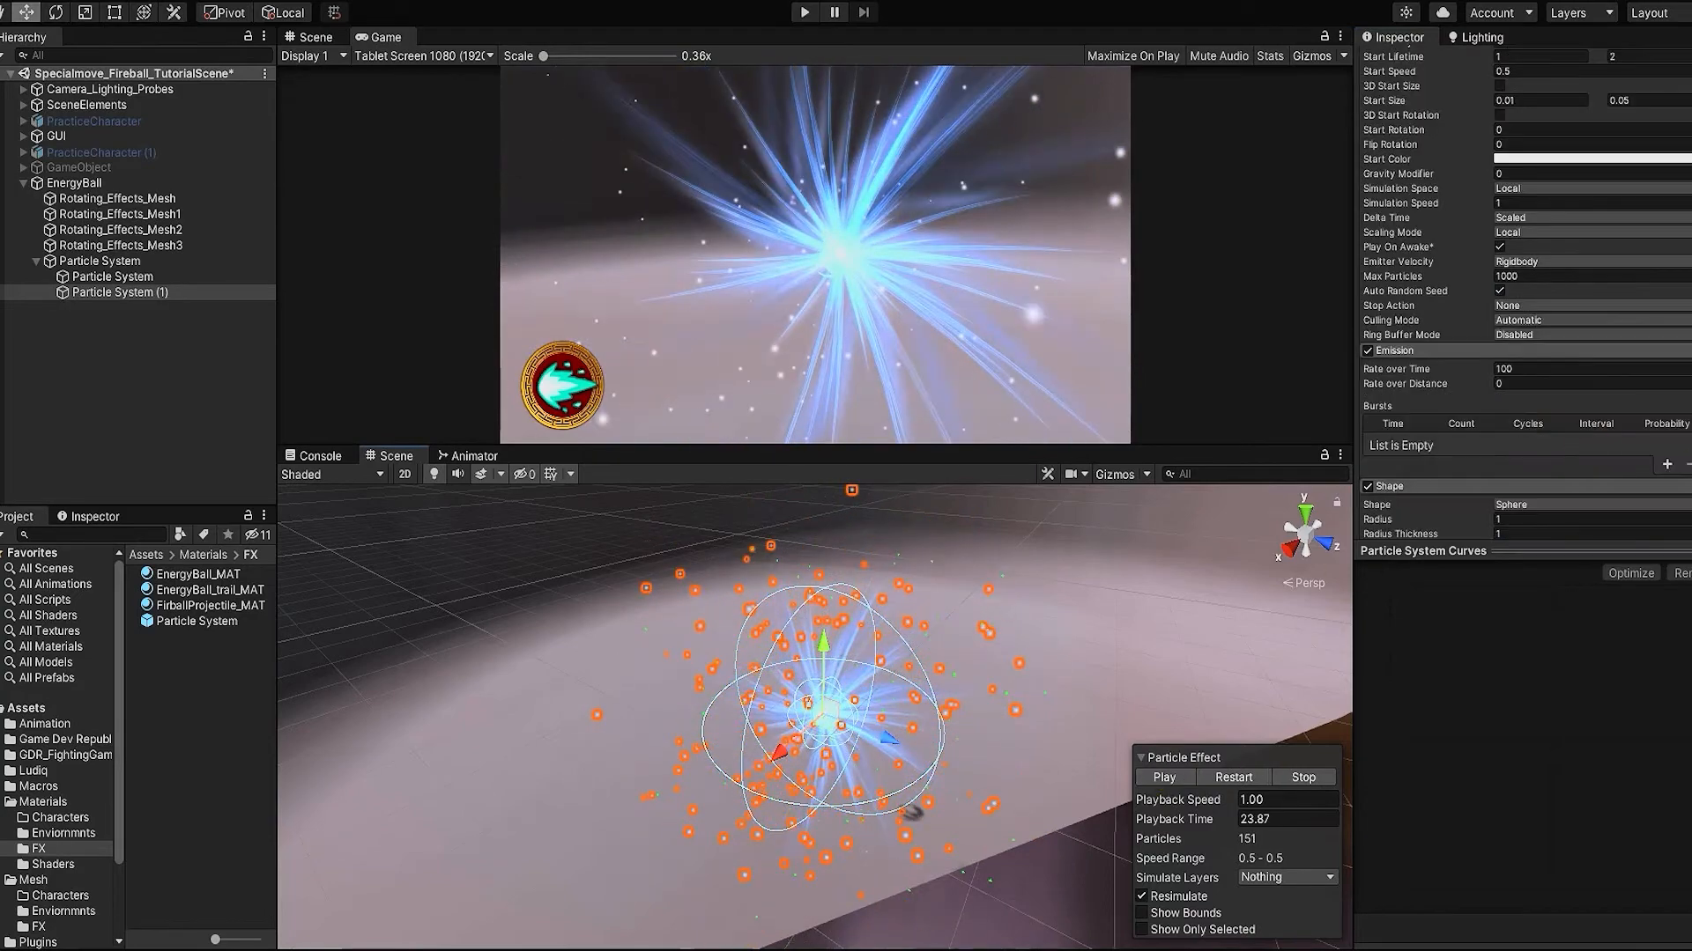
pyautogui.scroll(-5, 1570, 400)
pyautogui.click(1368, 397)
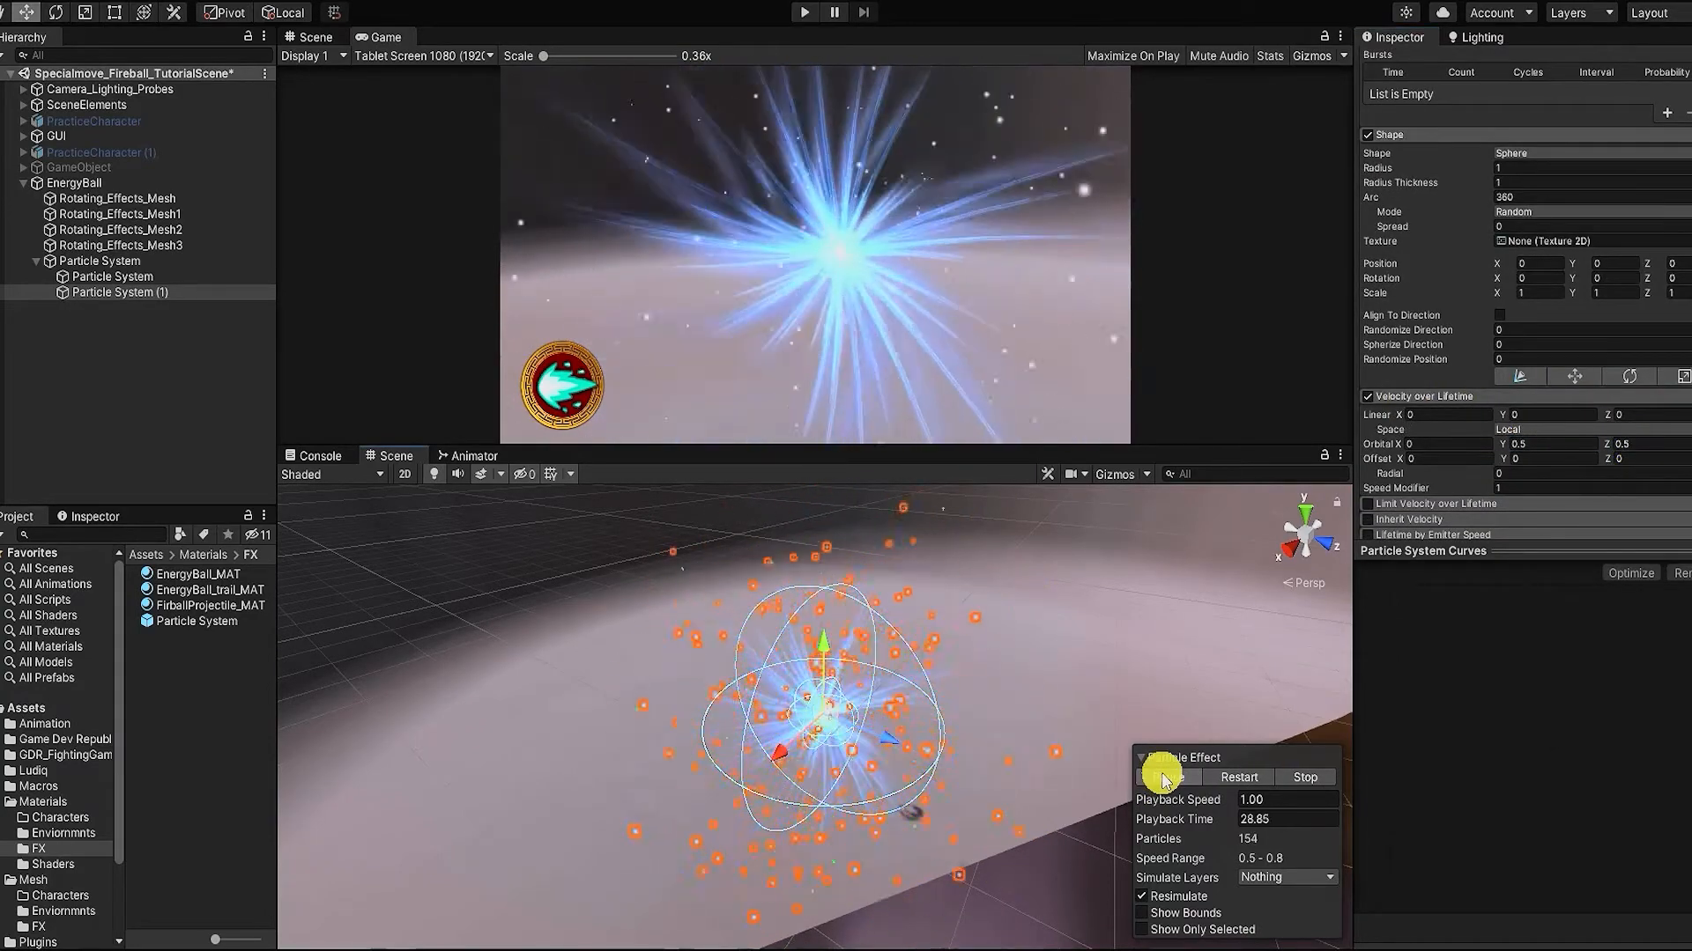
# Step: Reduce the upper limit of the second child particle system's Start Size to 0.02 and preview the effect
pyautogui.scroll(10, 1510, 442)
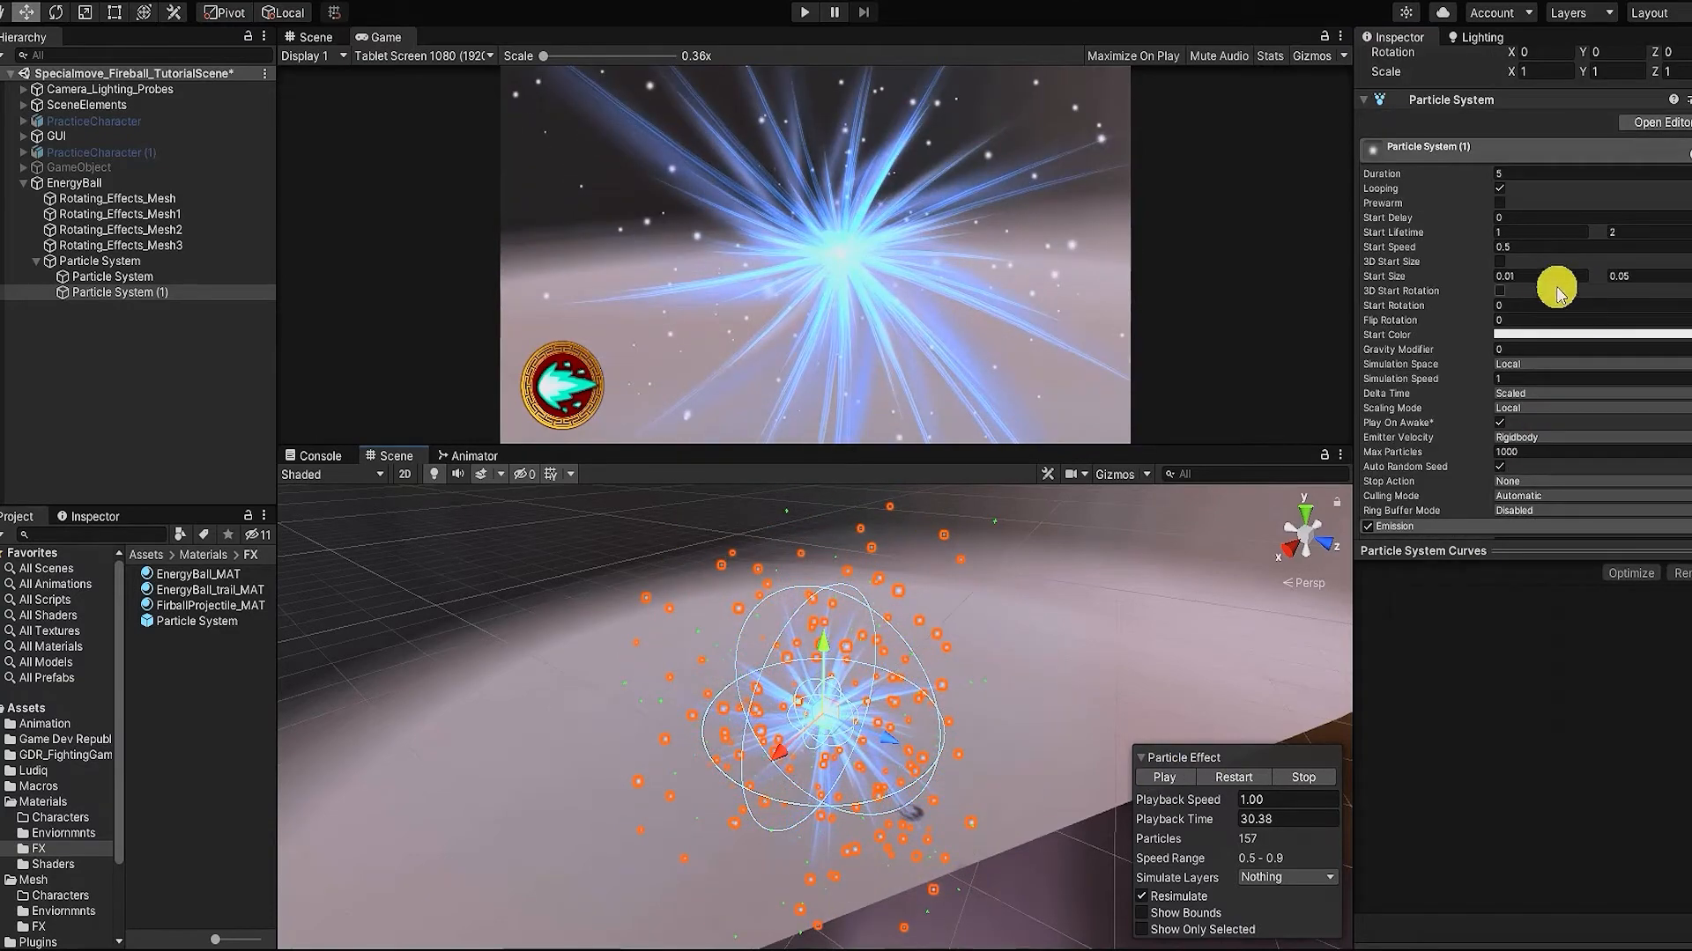
pyautogui.click(1626, 277)
pyautogui.write('0.02')
pyautogui.click(1164, 781)
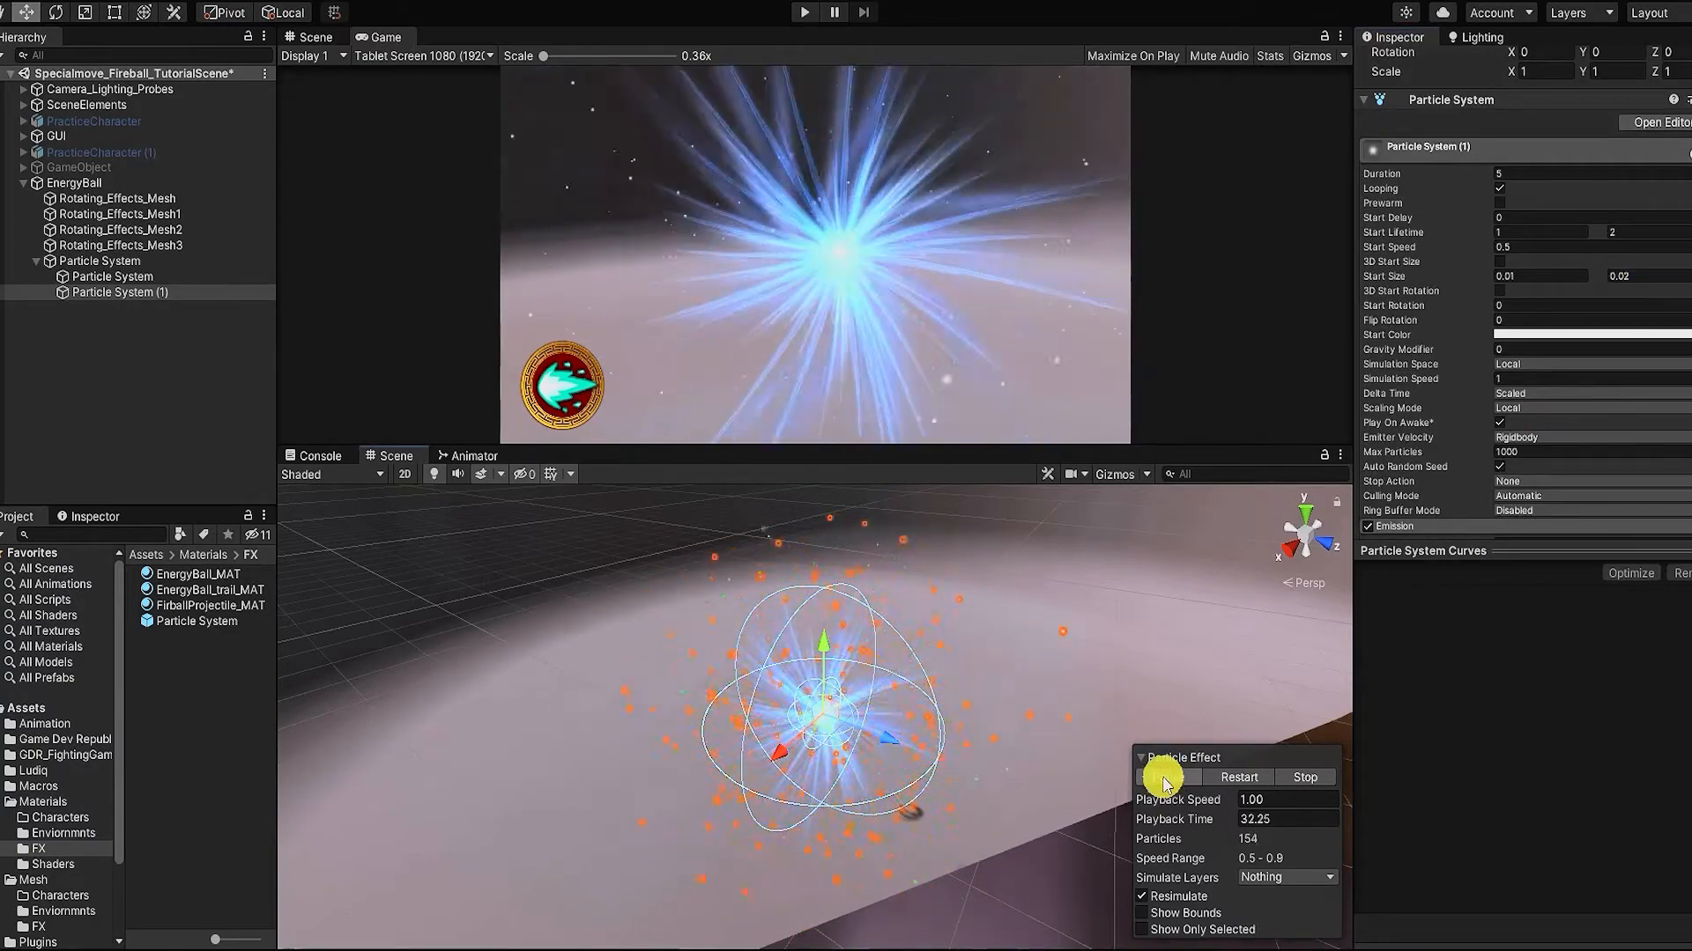
# Step: Enable Color over Lifetime on the second child particle system and give it a light blue to white gradient
pyautogui.scroll(-10, 1366, 398)
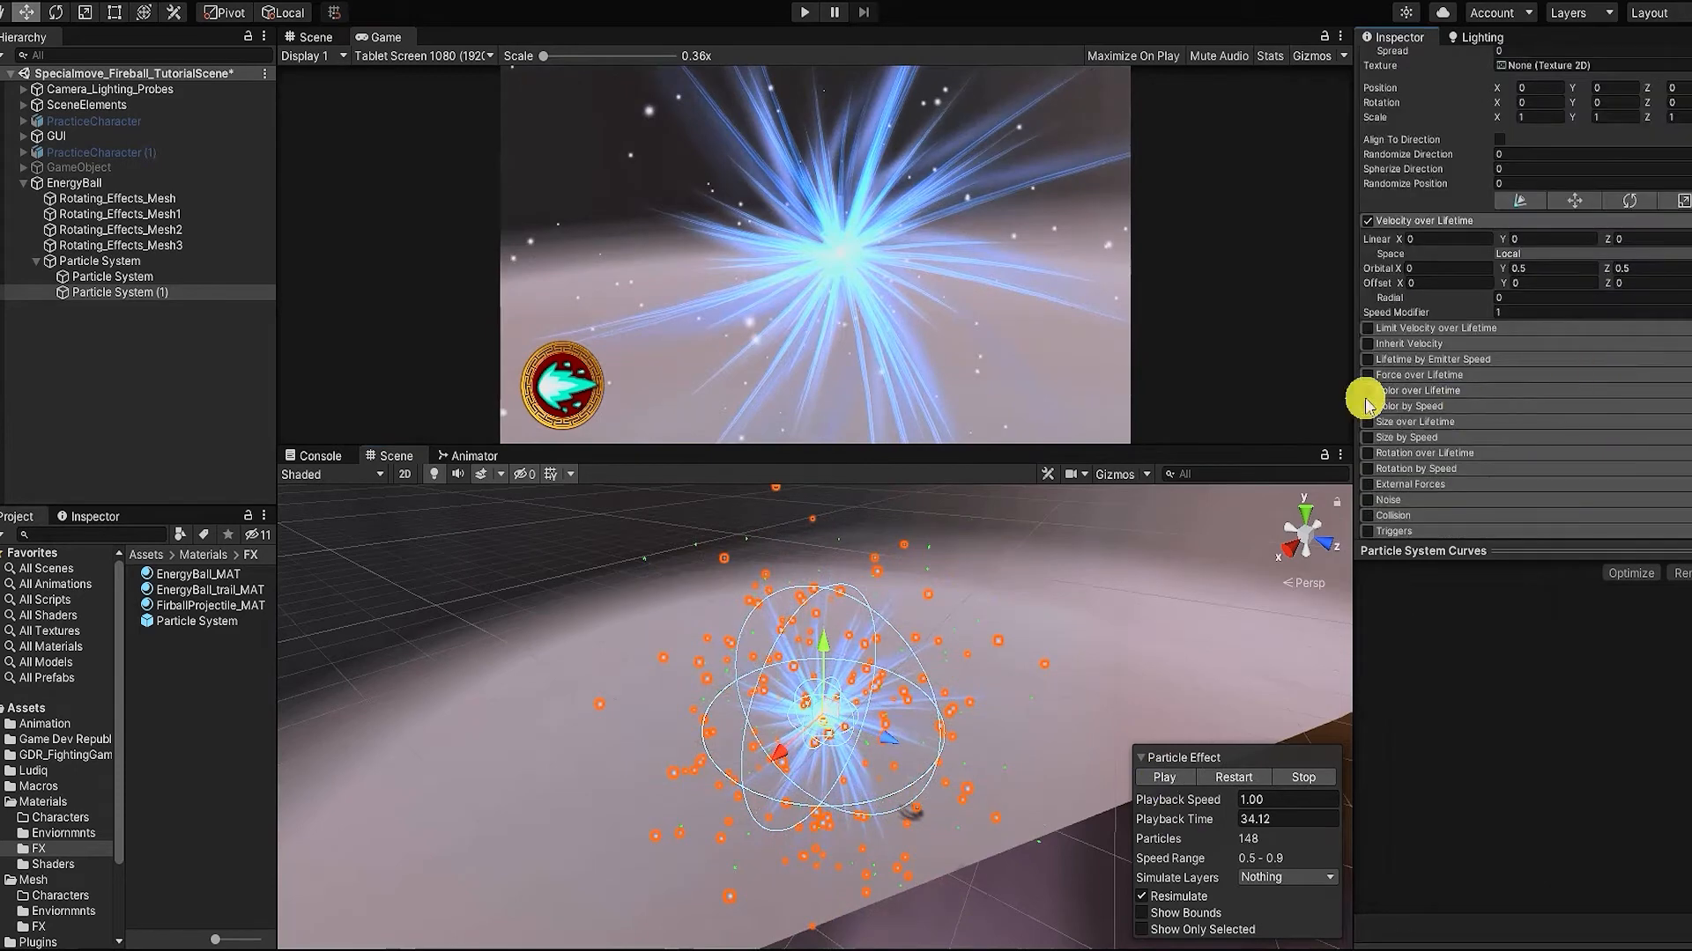
pyautogui.click(1367, 391)
pyautogui.click(1535, 407)
pyautogui.click(1231, 289)
pyautogui.click(1233, 311)
pyautogui.click(869, 178)
# Step: Adjust the gradient's inner alpha keys so the particles fade in near the start and fade out toward the end
pyautogui.click(1531, 408)
pyautogui.click(1157, 204)
pyautogui.moveTo(1151, 209); pyautogui.dragTo(1164, 207)
pyautogui.moveTo(1386, 203); pyautogui.dragTo(1367, 209)
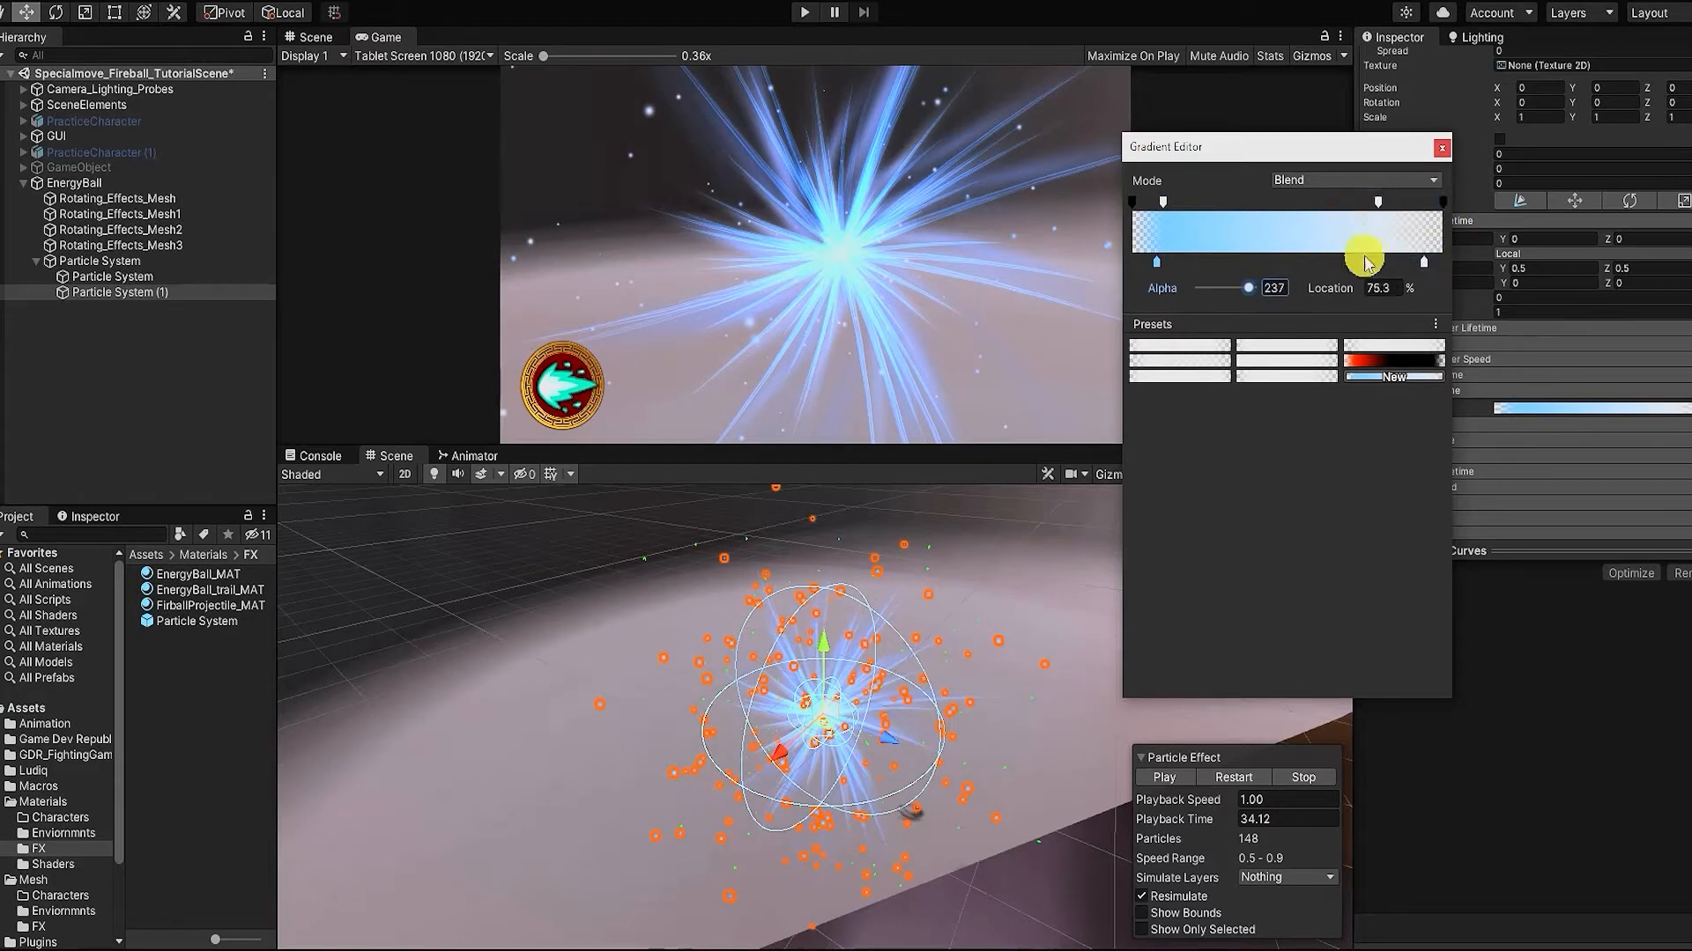
pyautogui.moveTo(1288, 300); pyautogui.dragTo(1236, 291)
pyautogui.click(1436, 149)
# Step: Enable Size over Lifetime, raise the size curve's starting value to about 0.4, and apply a preset curve shape
pyautogui.scroll(-4, 1457, 381)
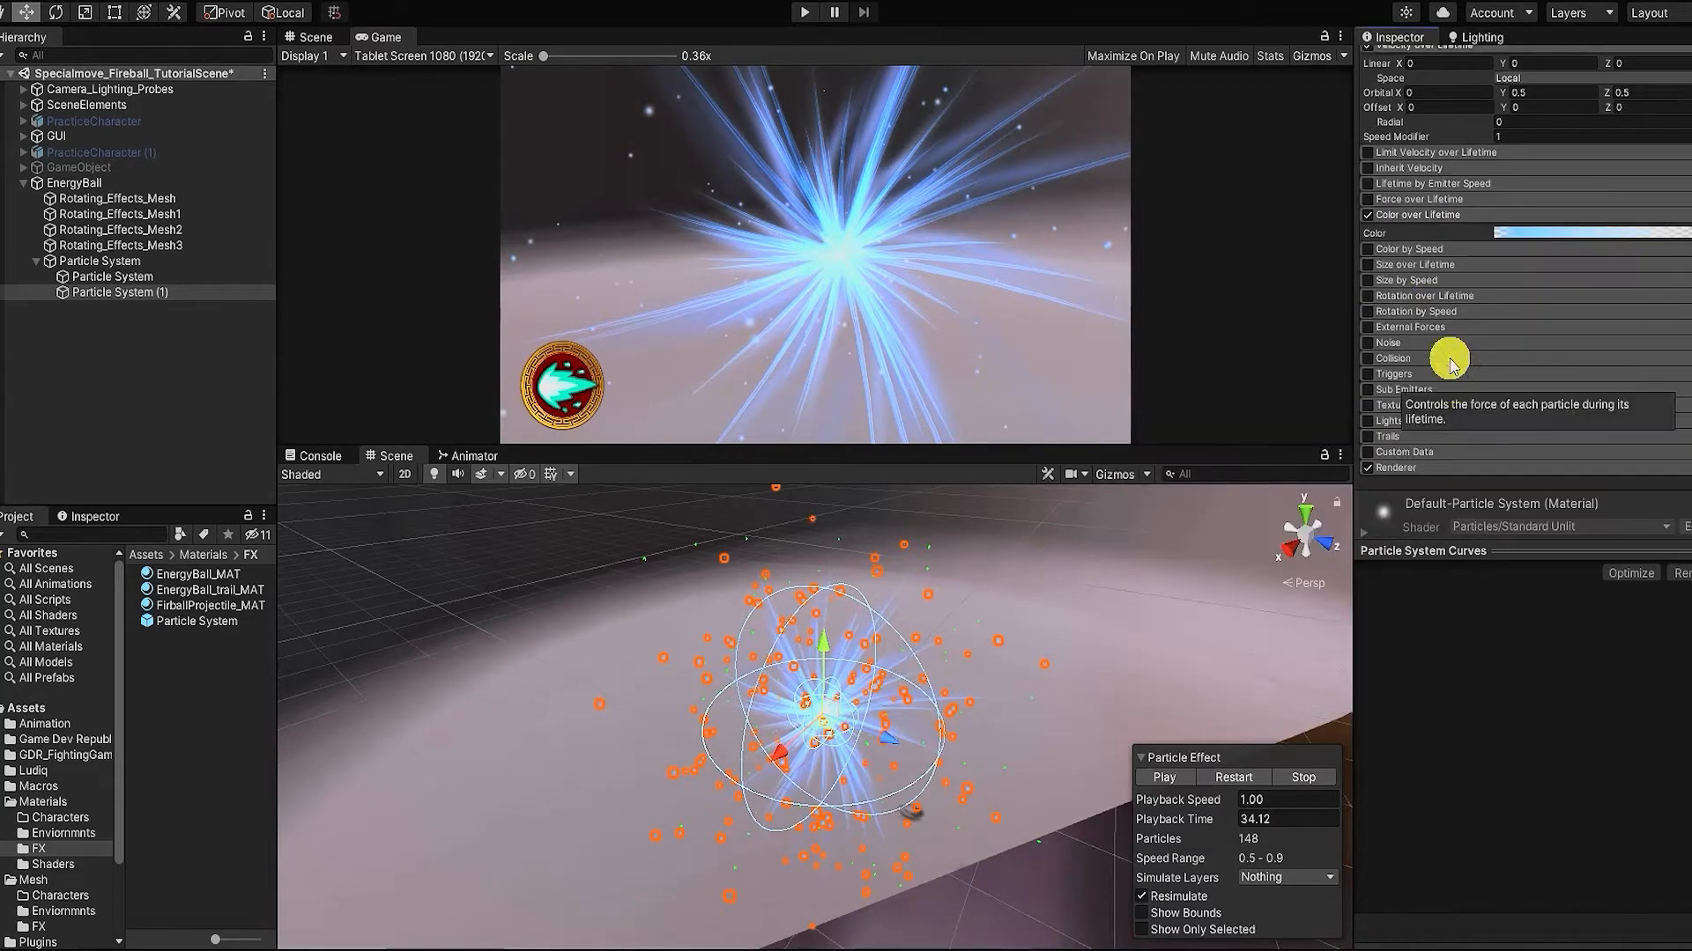
pyautogui.click(1434, 266)
pyautogui.click(1369, 263)
pyautogui.moveTo(1393, 888); pyautogui.dragTo(1342, 803)
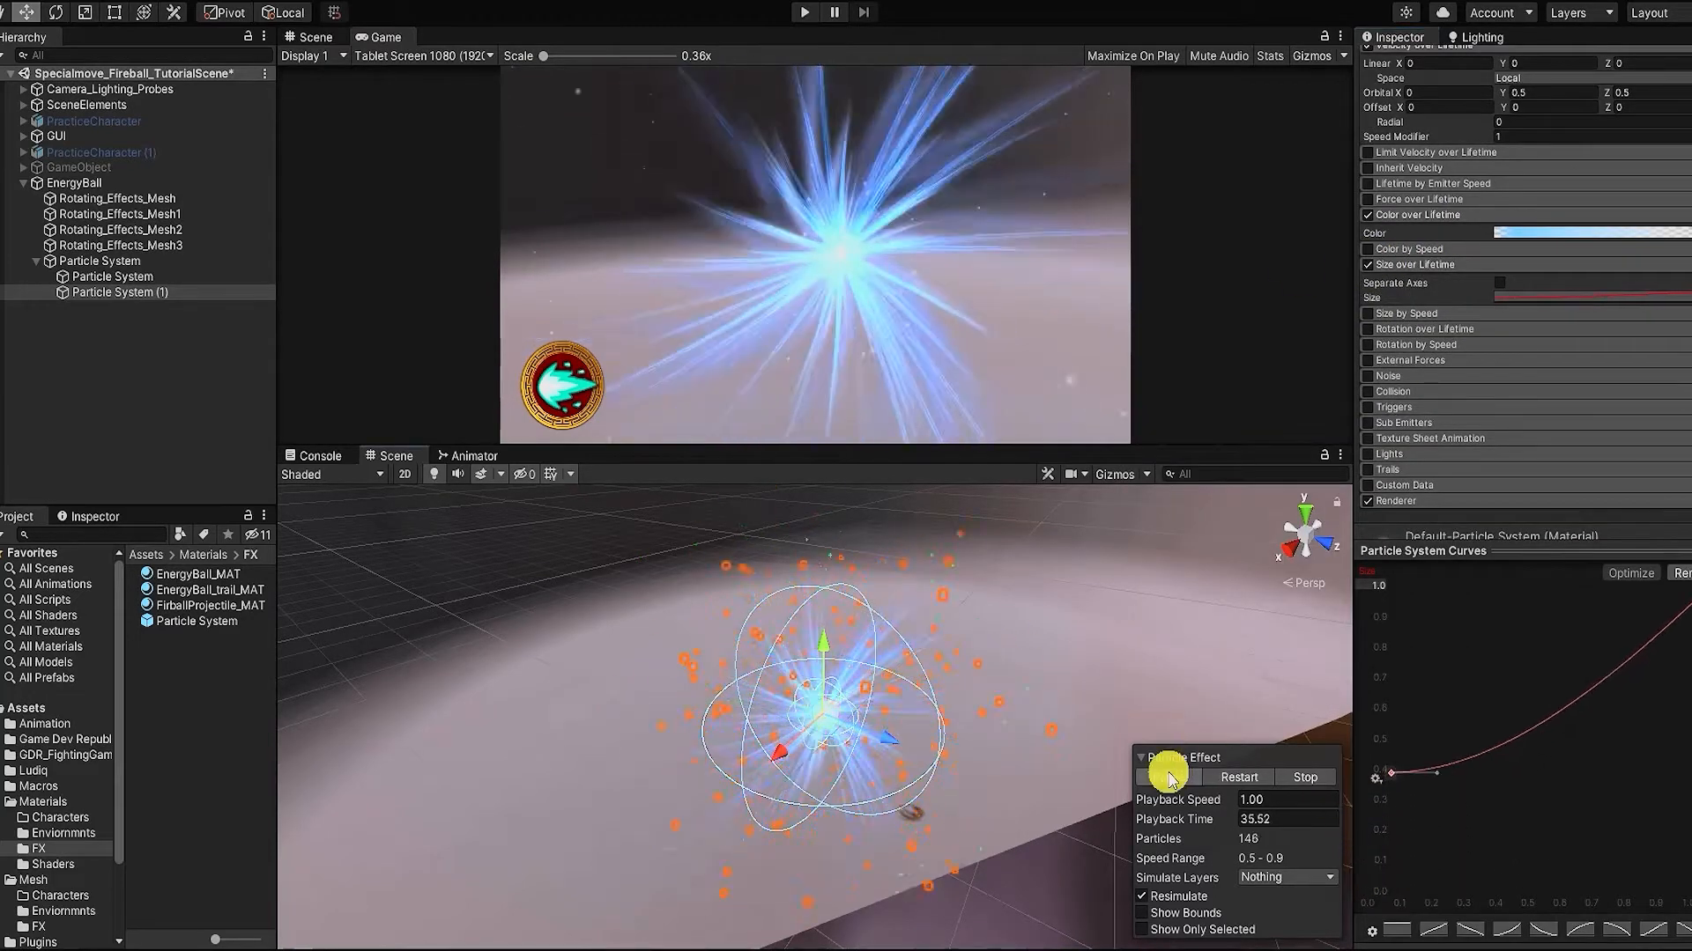
pyautogui.click(1567, 927)
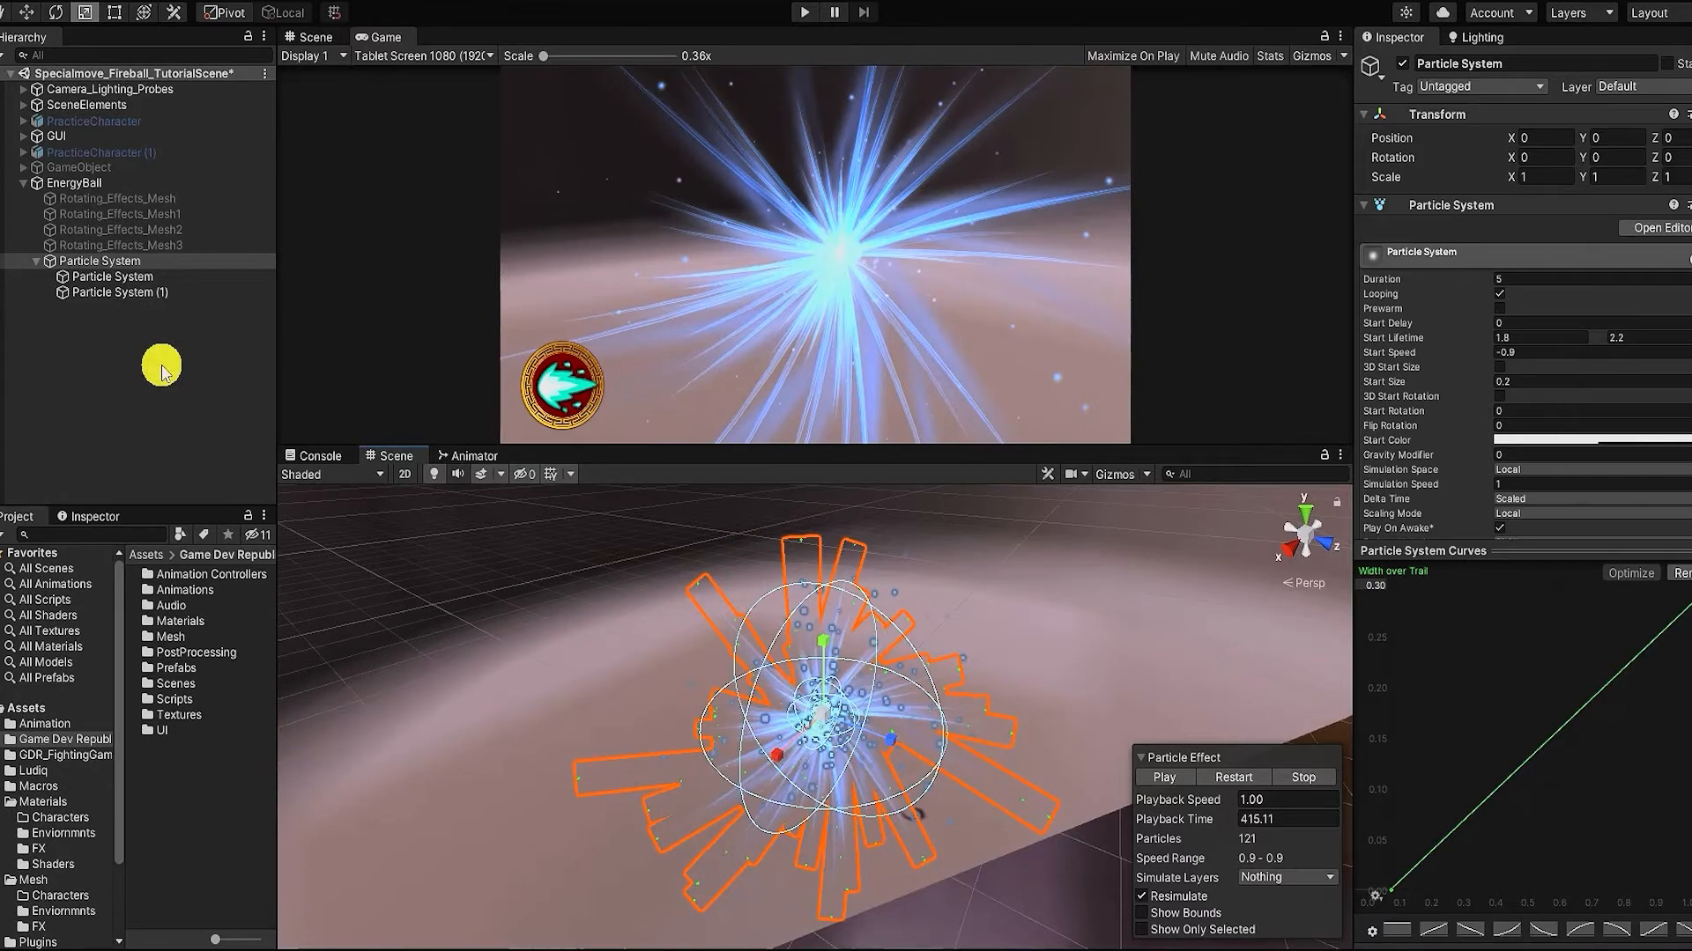
# Step: Add a third child particle system under the parent Particle System, keeping its default name
pyautogui.click(161, 370)
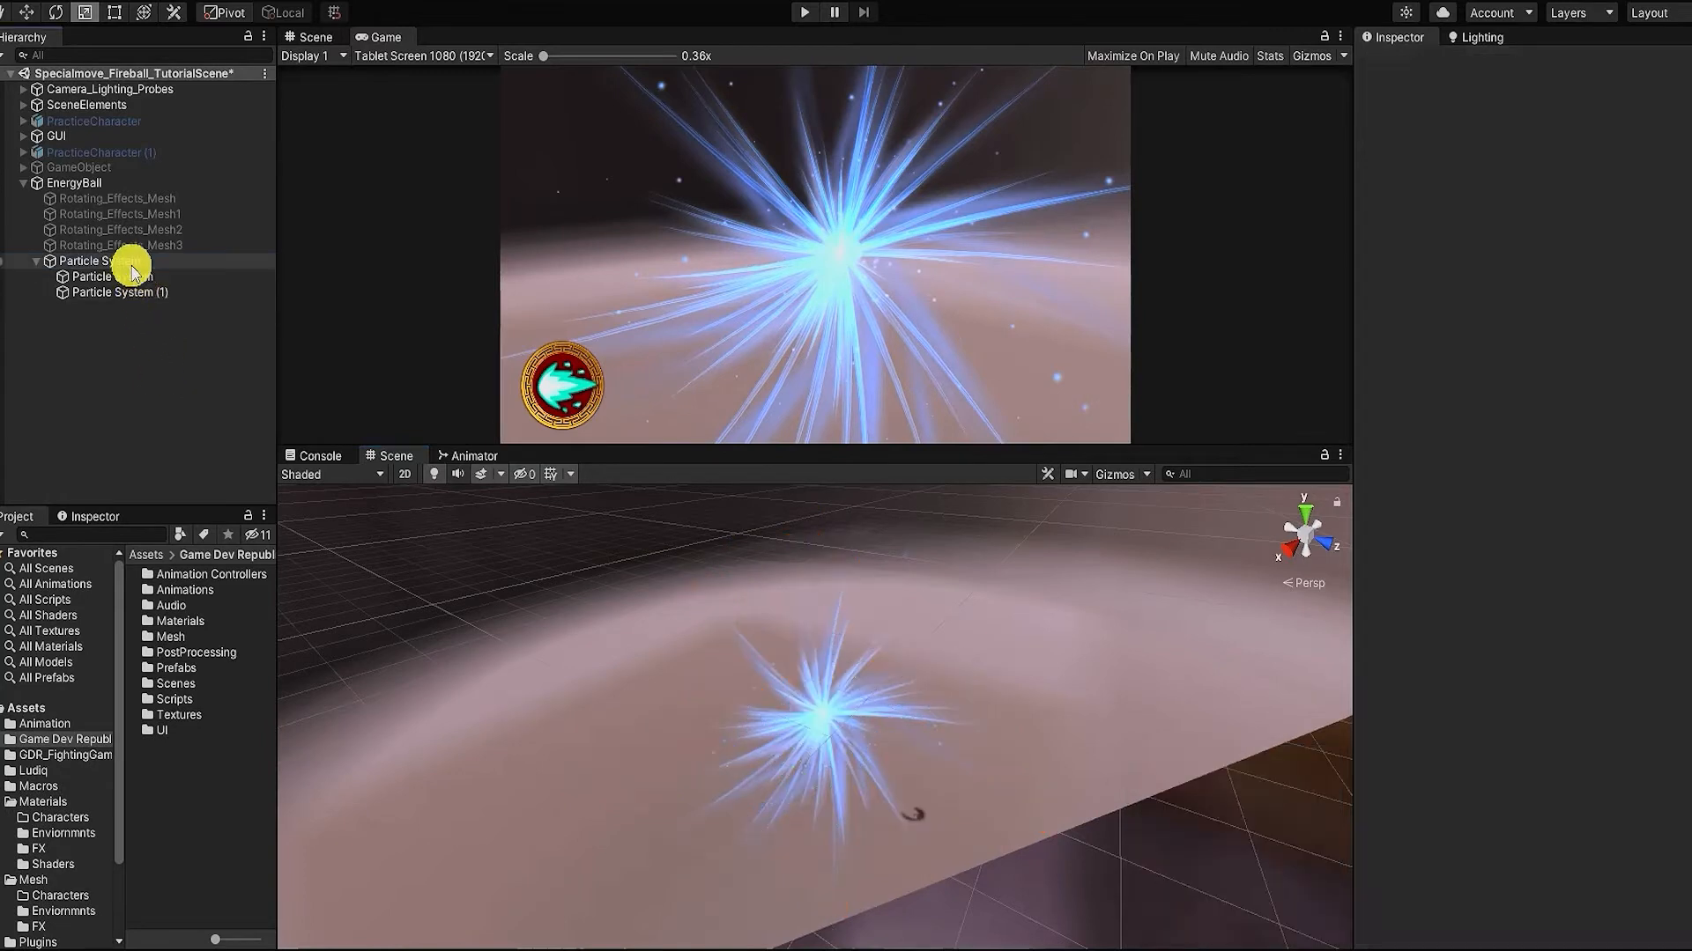
pyautogui.rightClick(132, 261)
pyautogui.moveTo(267, 599)
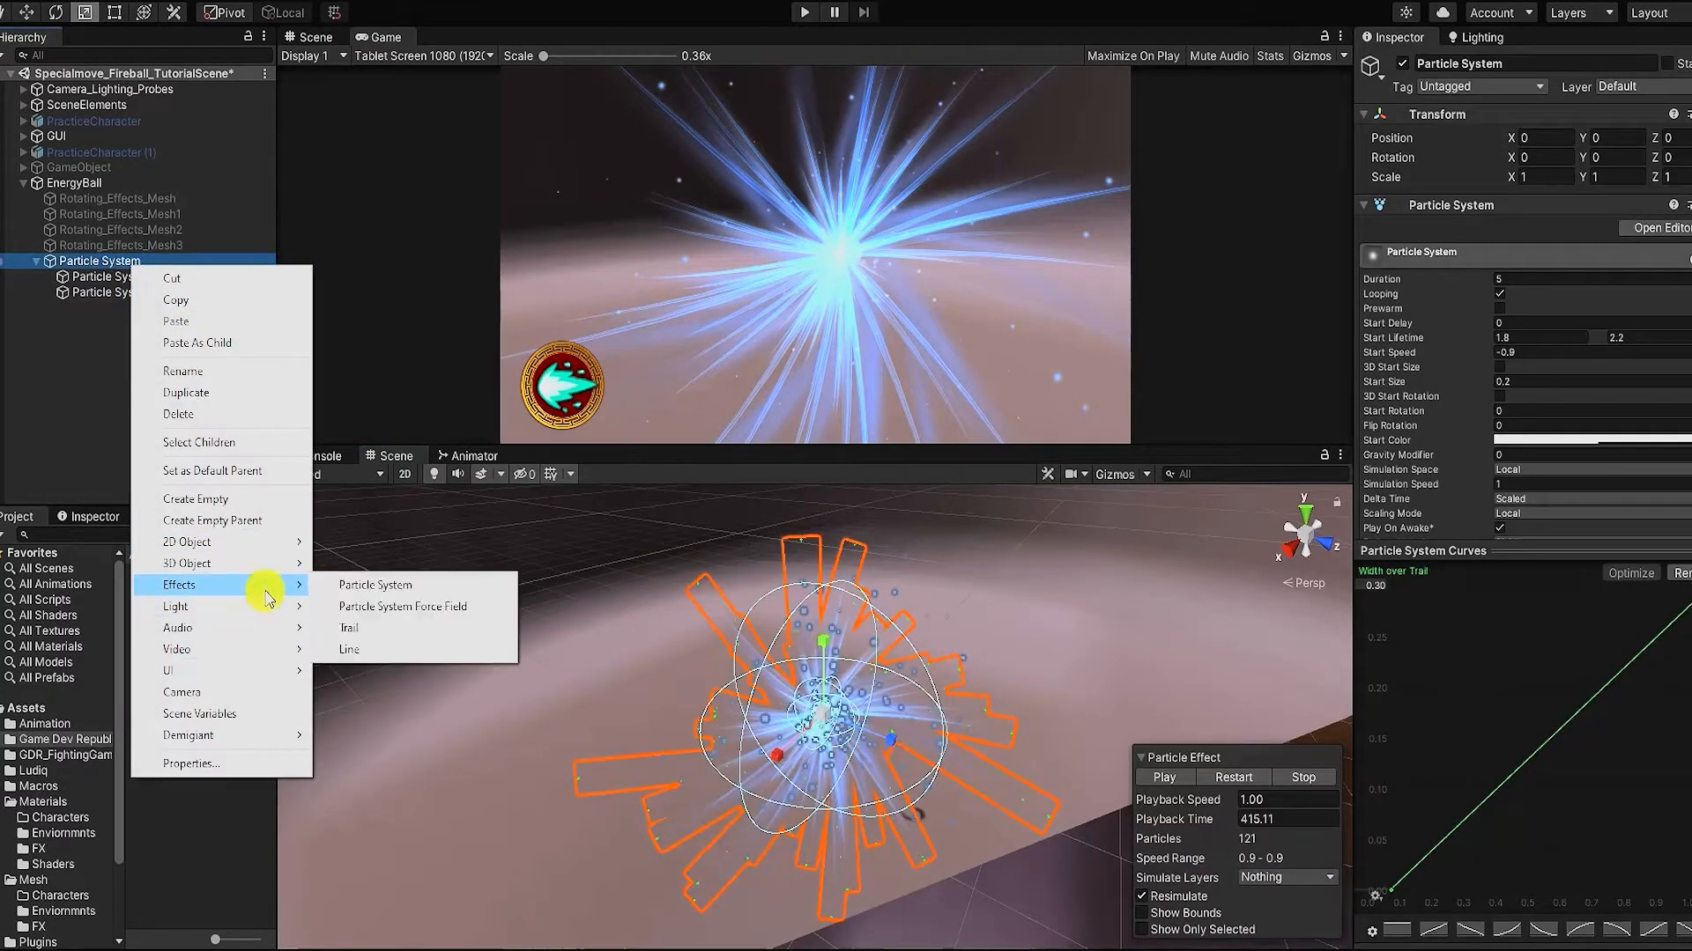
pyautogui.click(389, 585)
pyautogui.press('Return')
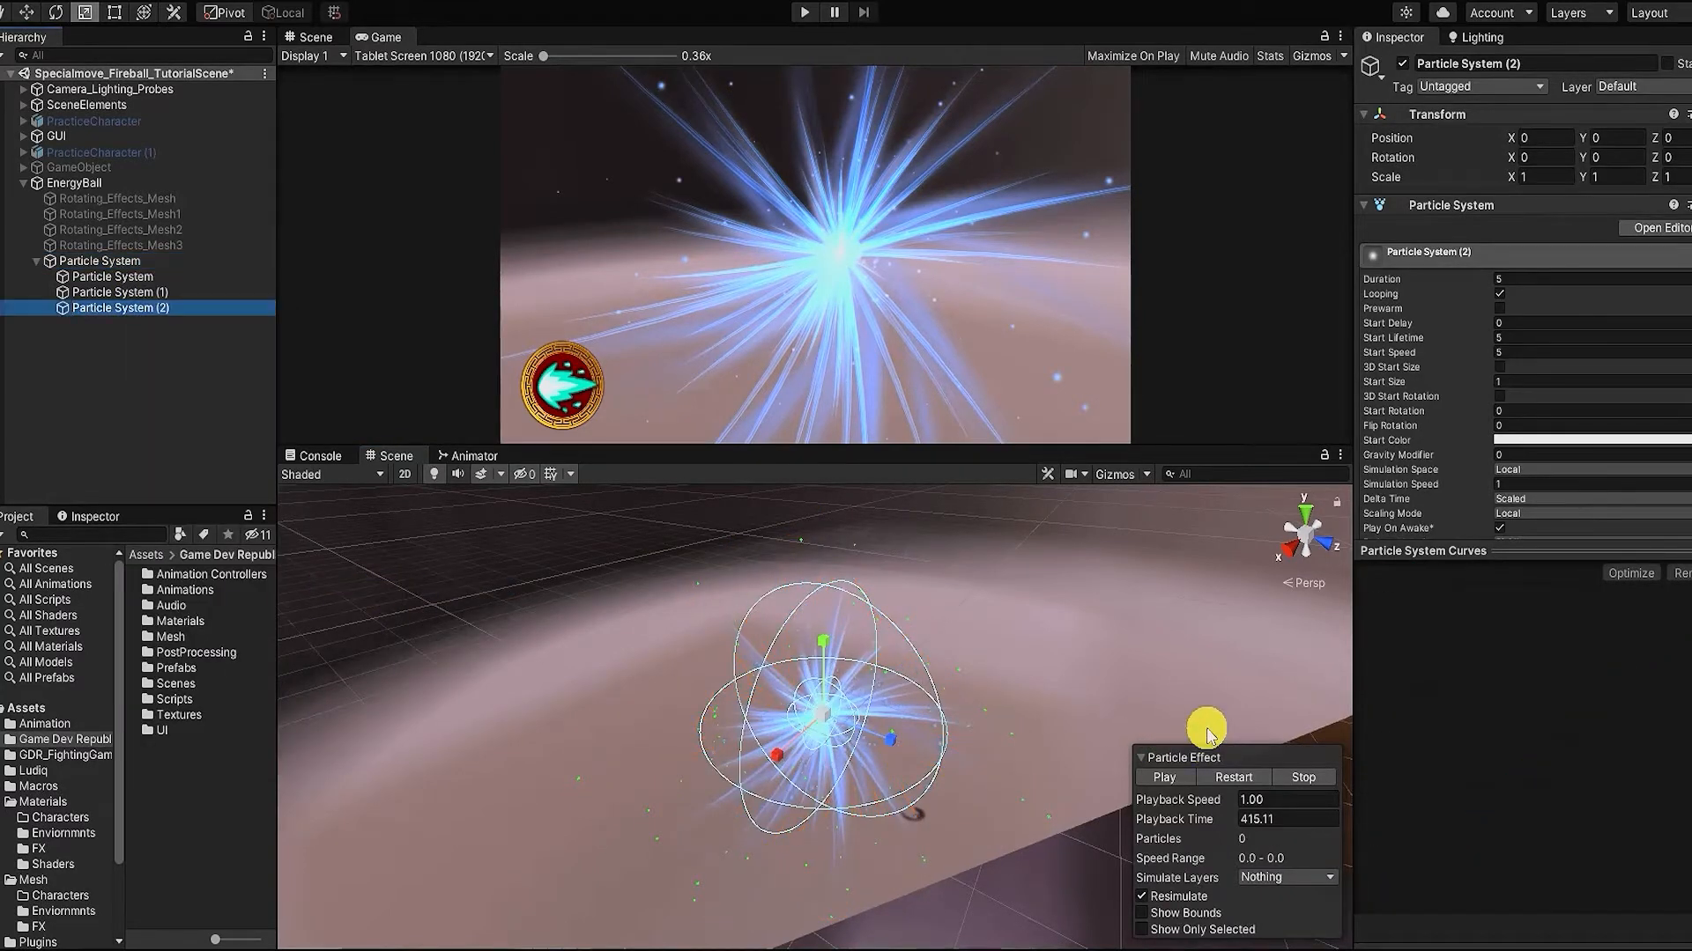
# Step: Restart and pause the preview, then set the third child particle system's Start Speed to 0 and Max Particles to 1
pyautogui.click(1289, 778)
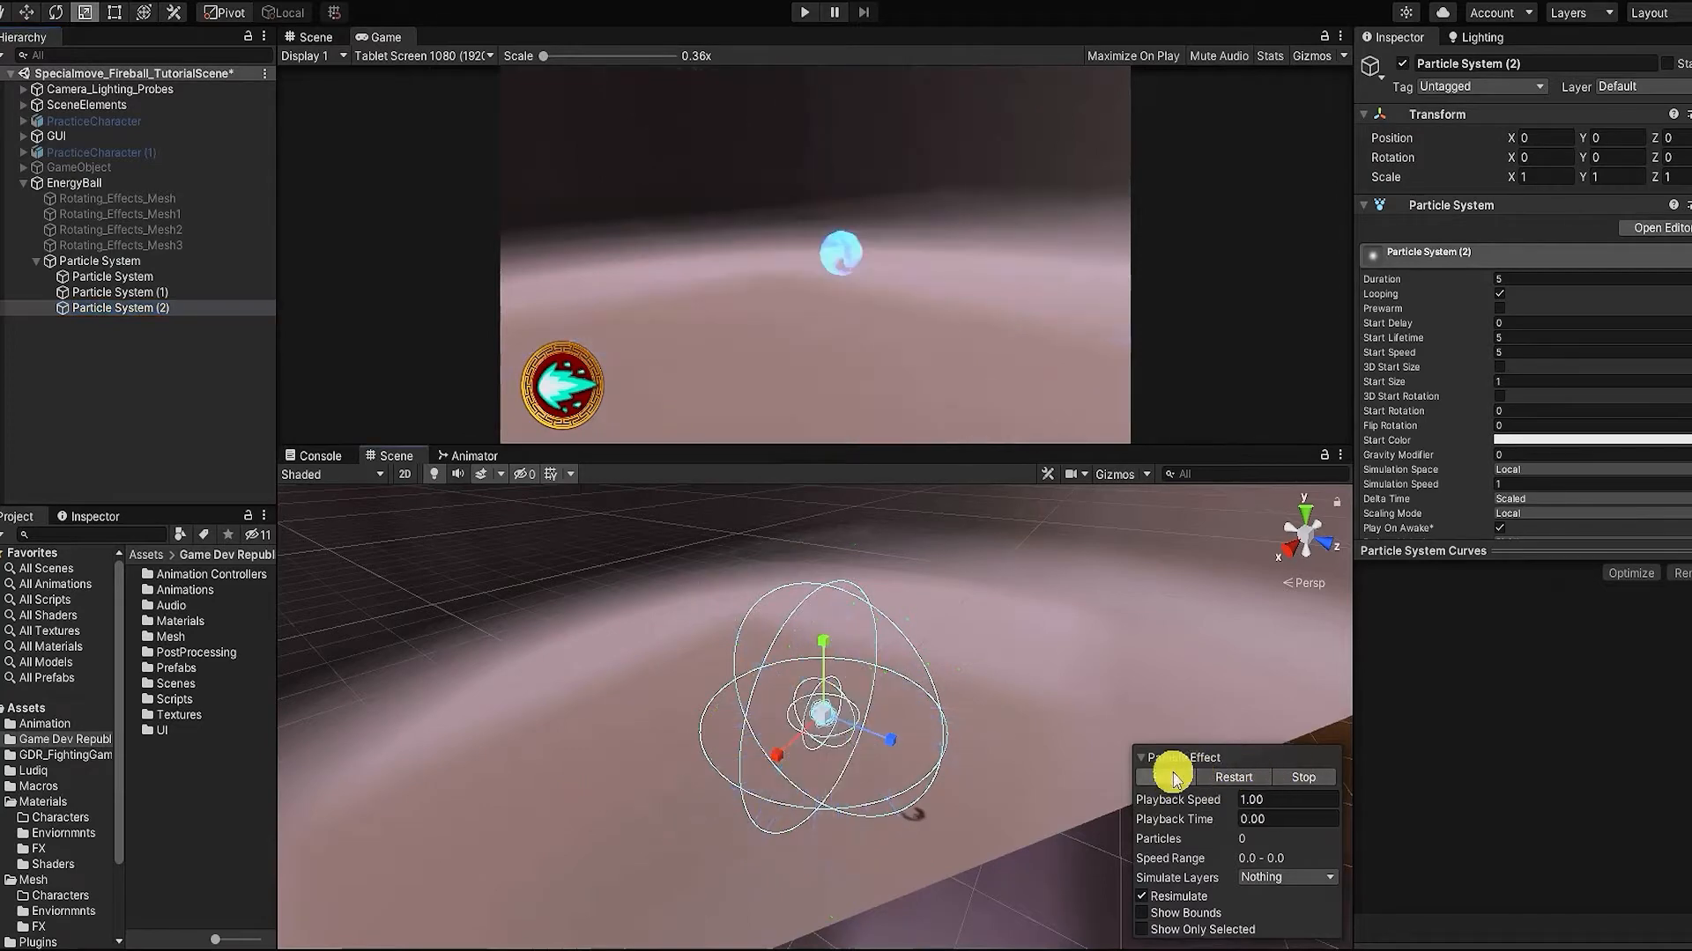
pyautogui.click(1175, 779)
pyautogui.click(1172, 777)
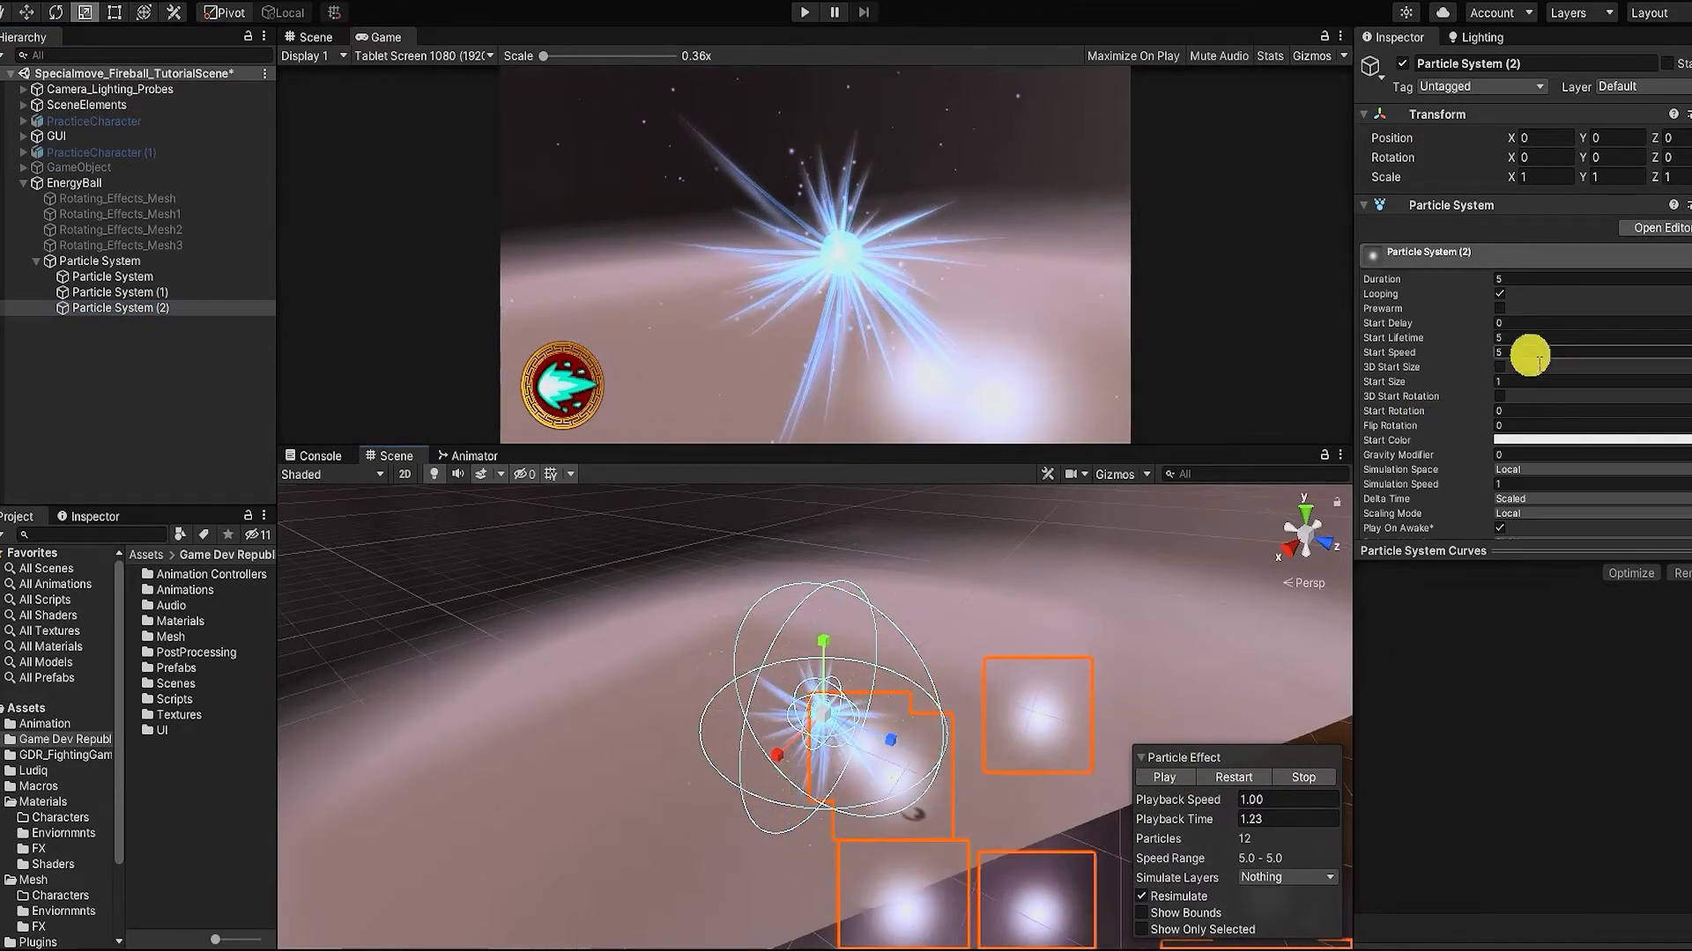
pyautogui.click(1538, 359)
pyautogui.write('0')
pyautogui.scroll(-3, 1538, 361)
pyautogui.click(1549, 381)
pyautogui.write('1')
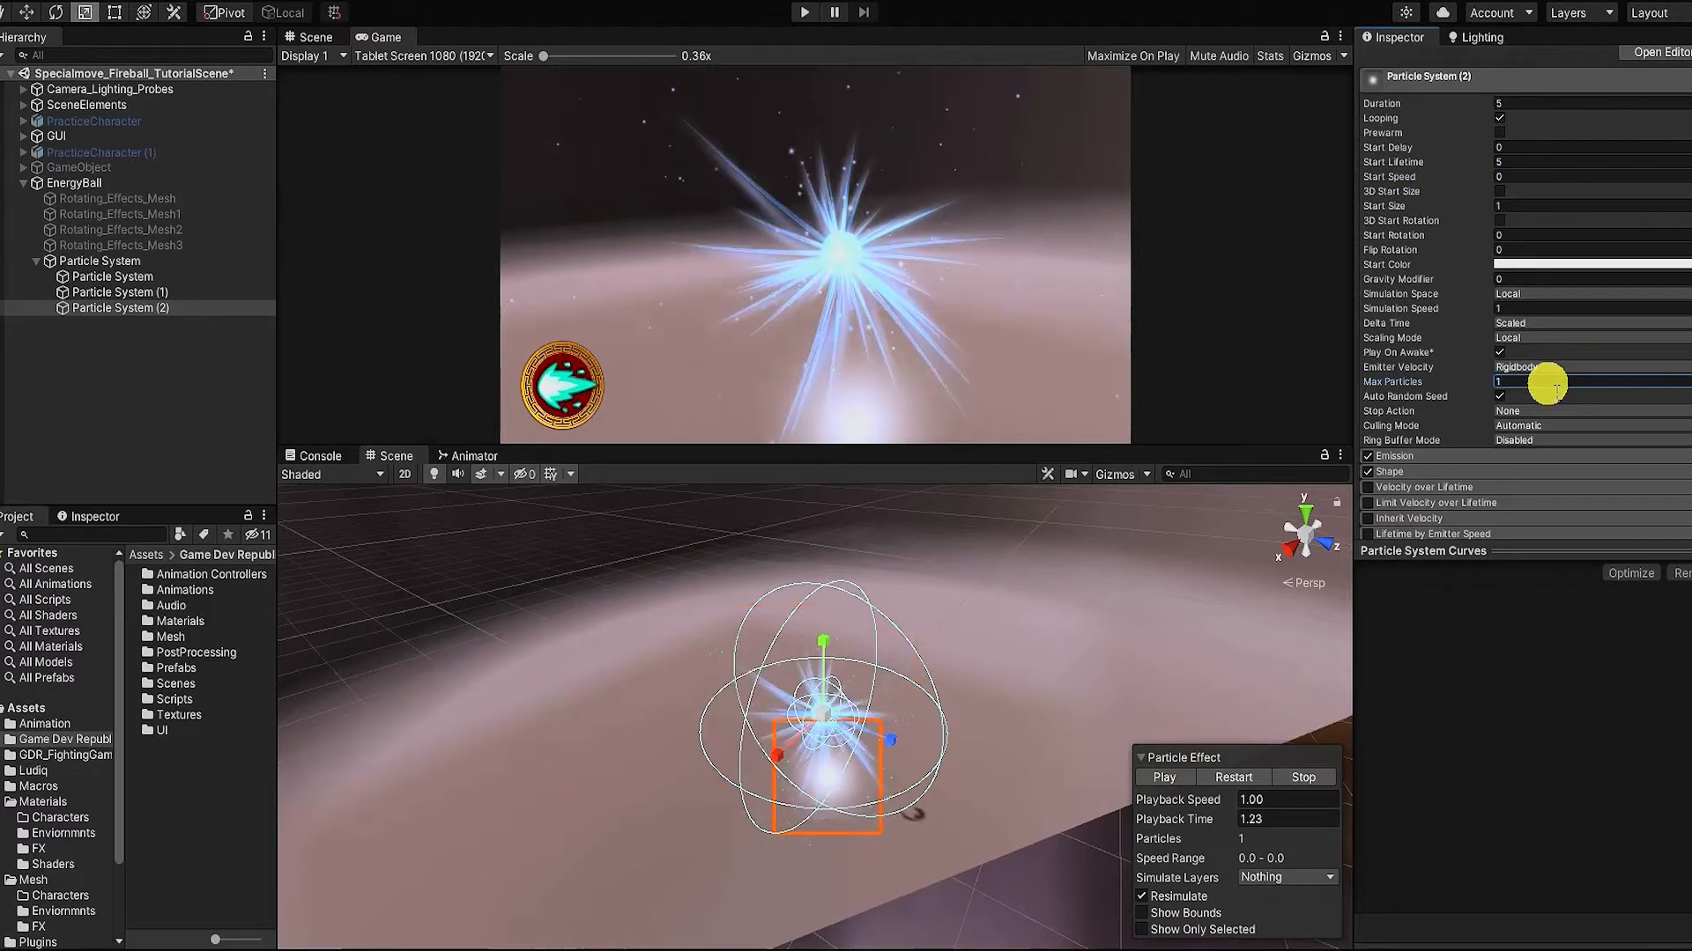
# Step: Set the third child particle system's emission Rate over Time to 1 and its emitter shape to Sphere
pyautogui.click(1451, 456)
pyautogui.click(1552, 476)
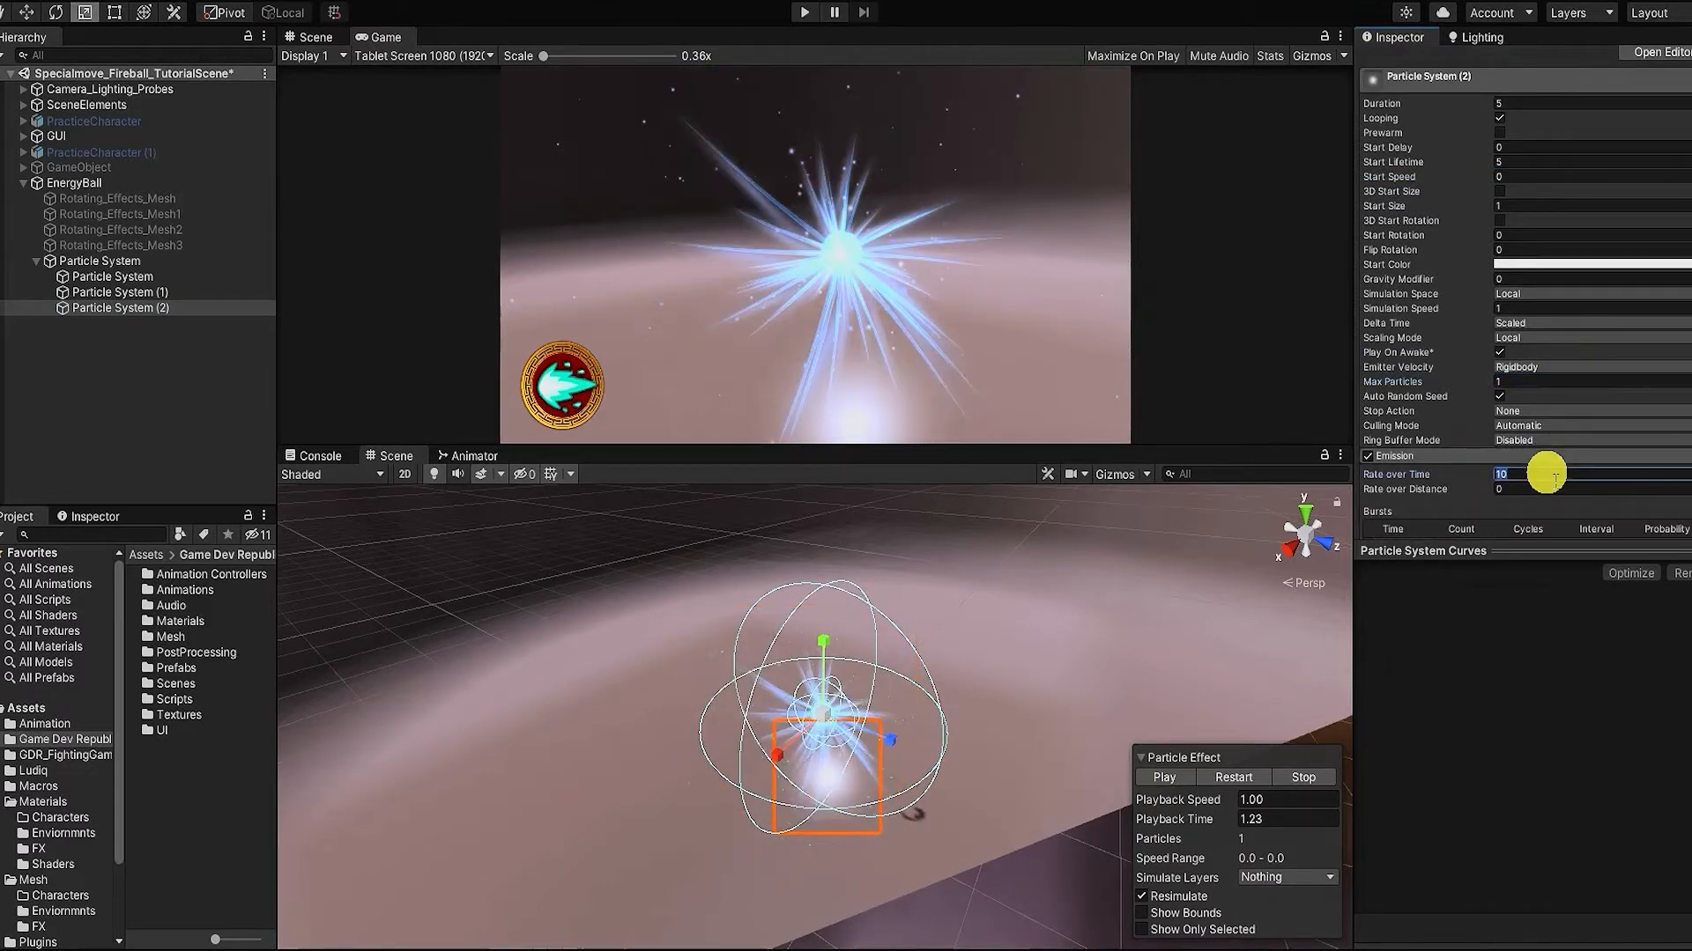
pyautogui.scroll(-3, 1548, 476)
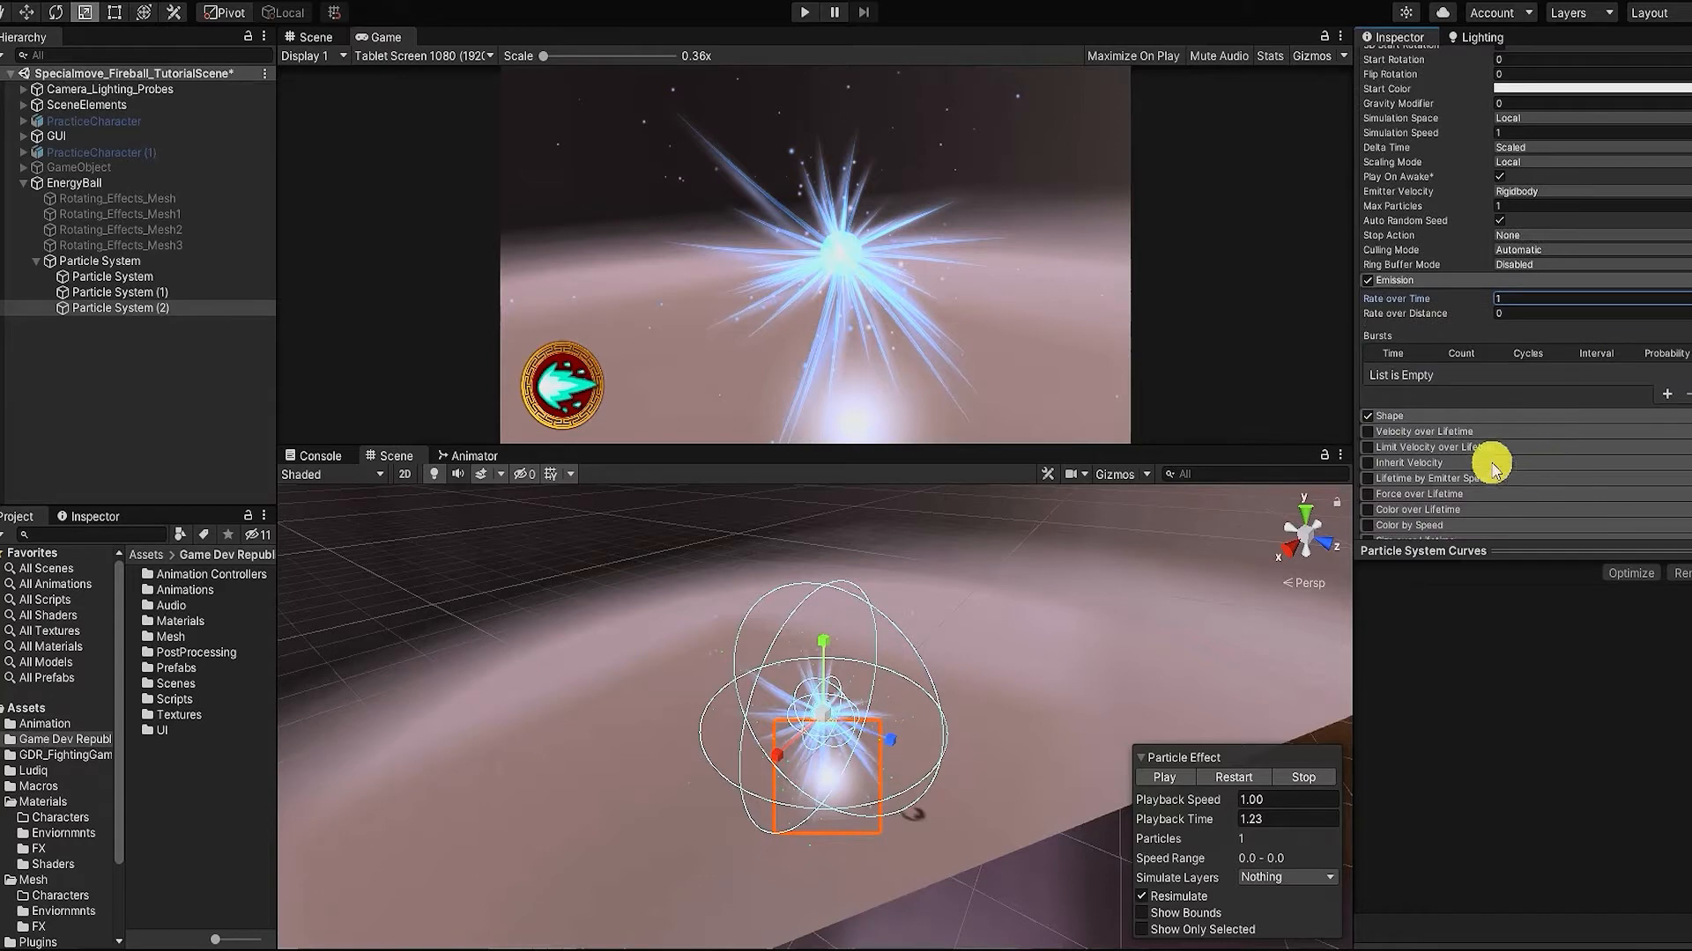
pyautogui.click(1477, 416)
pyautogui.click(1526, 443)
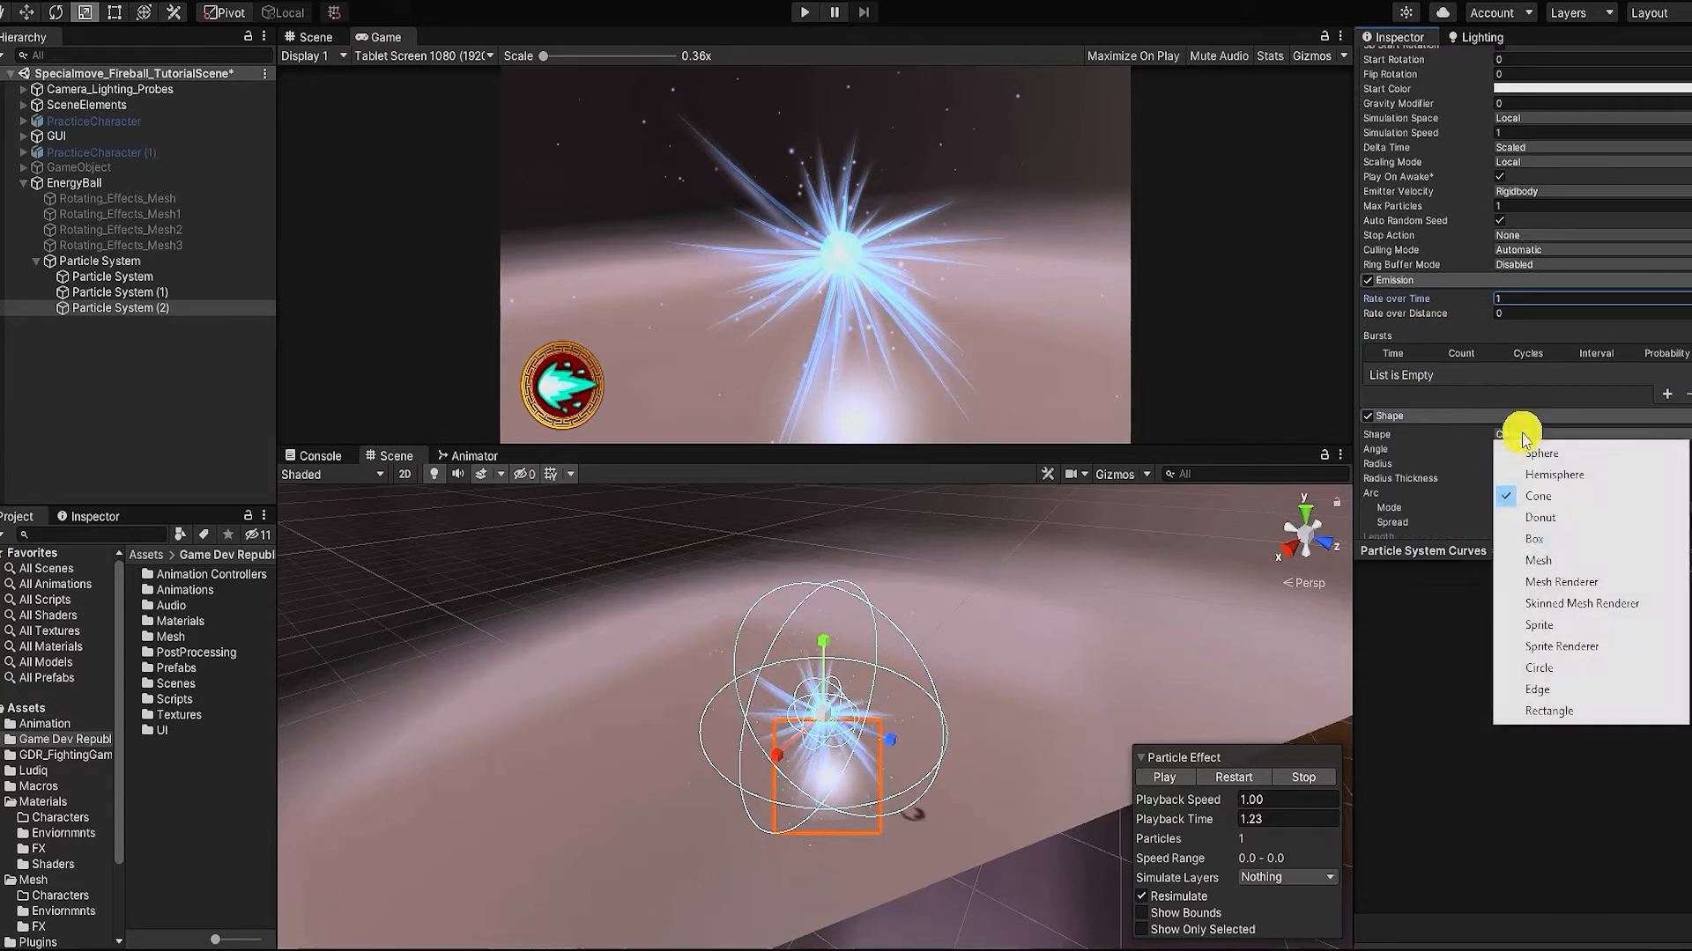
pyautogui.click(1537, 448)
# Step: Replay the particle effect from the start, pause it, and scrub the playback time back to 3.19
pyautogui.scroll(5, 1551, 380)
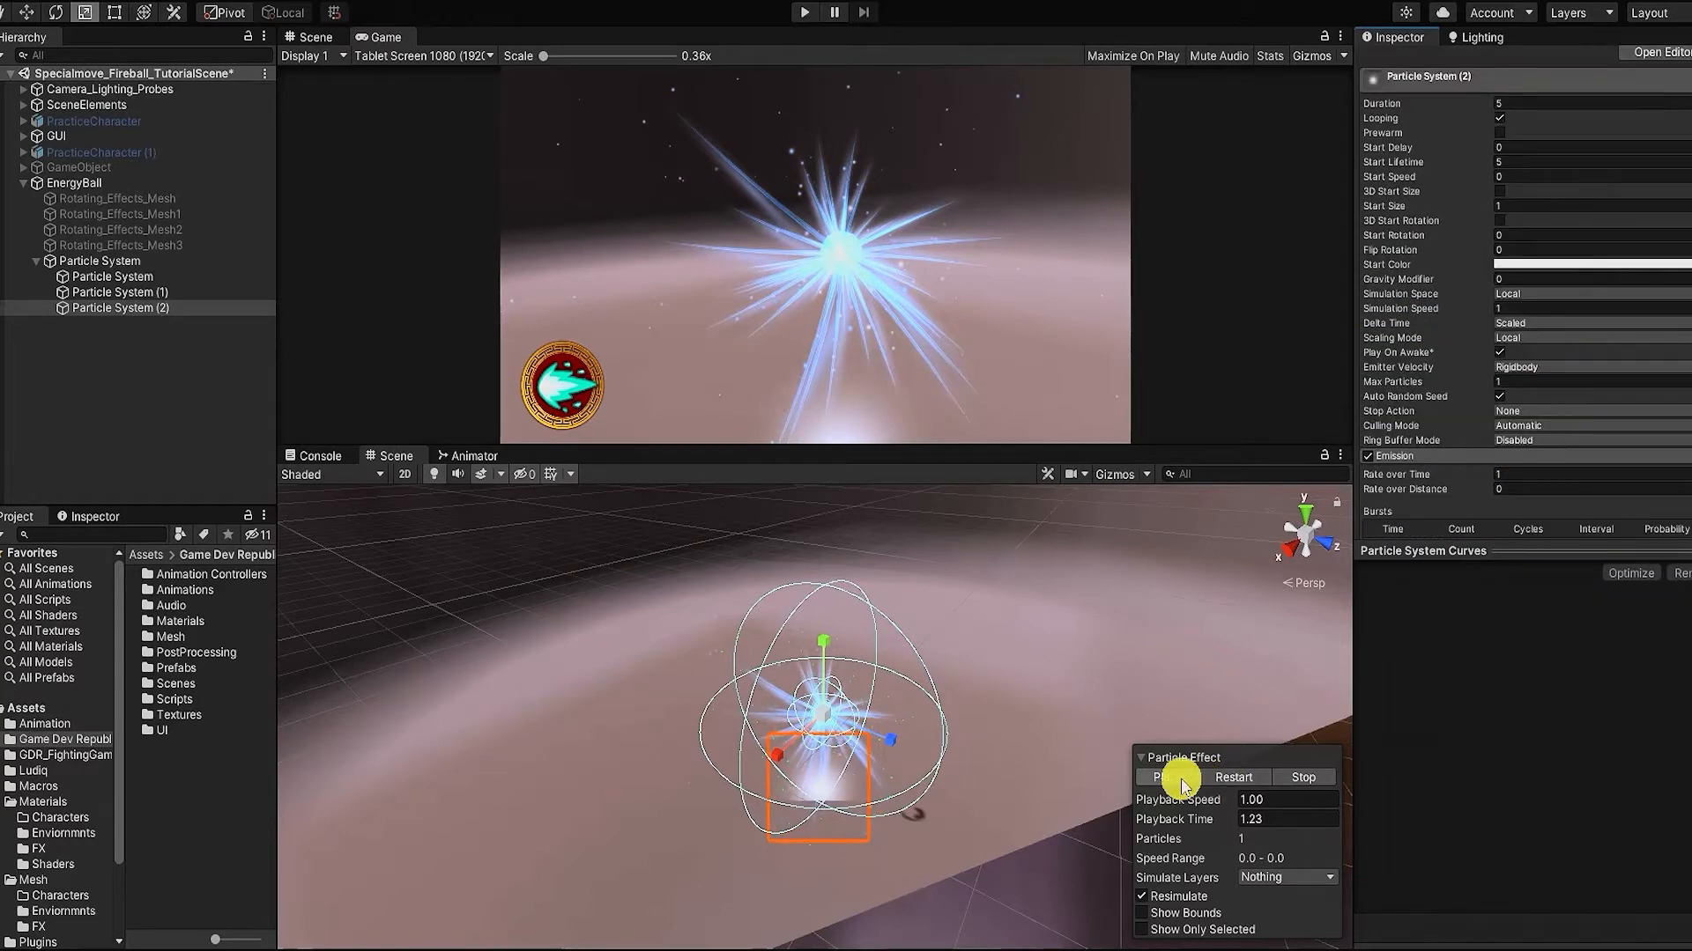
pyautogui.click(1282, 777)
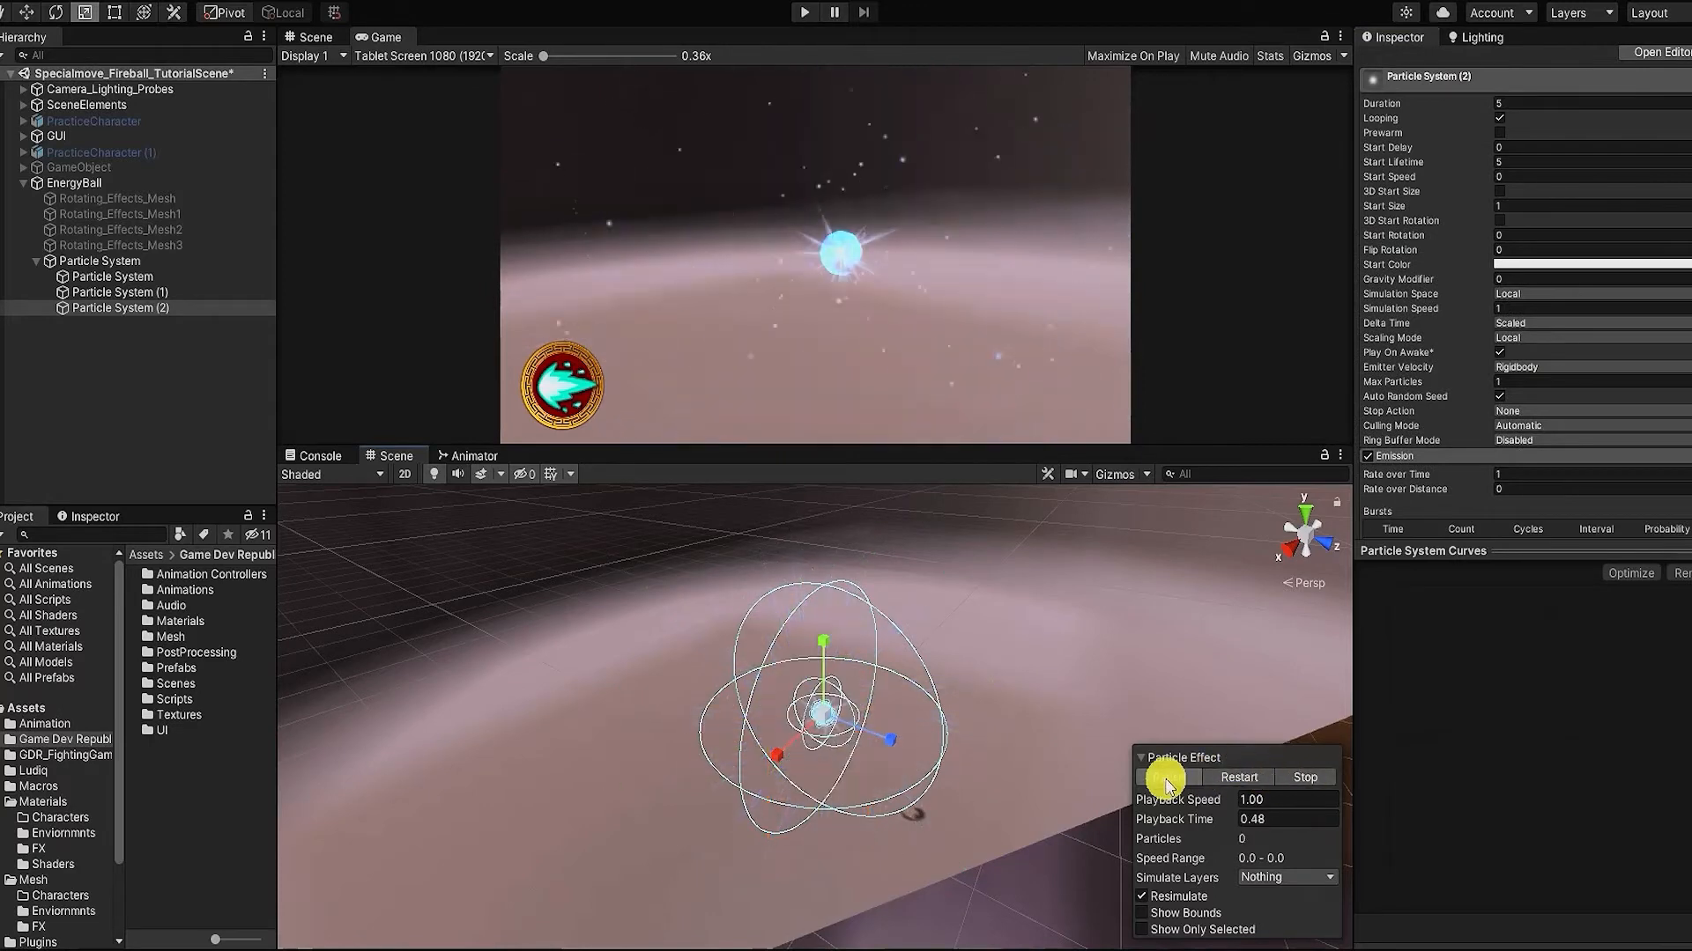
pyautogui.click(1167, 778)
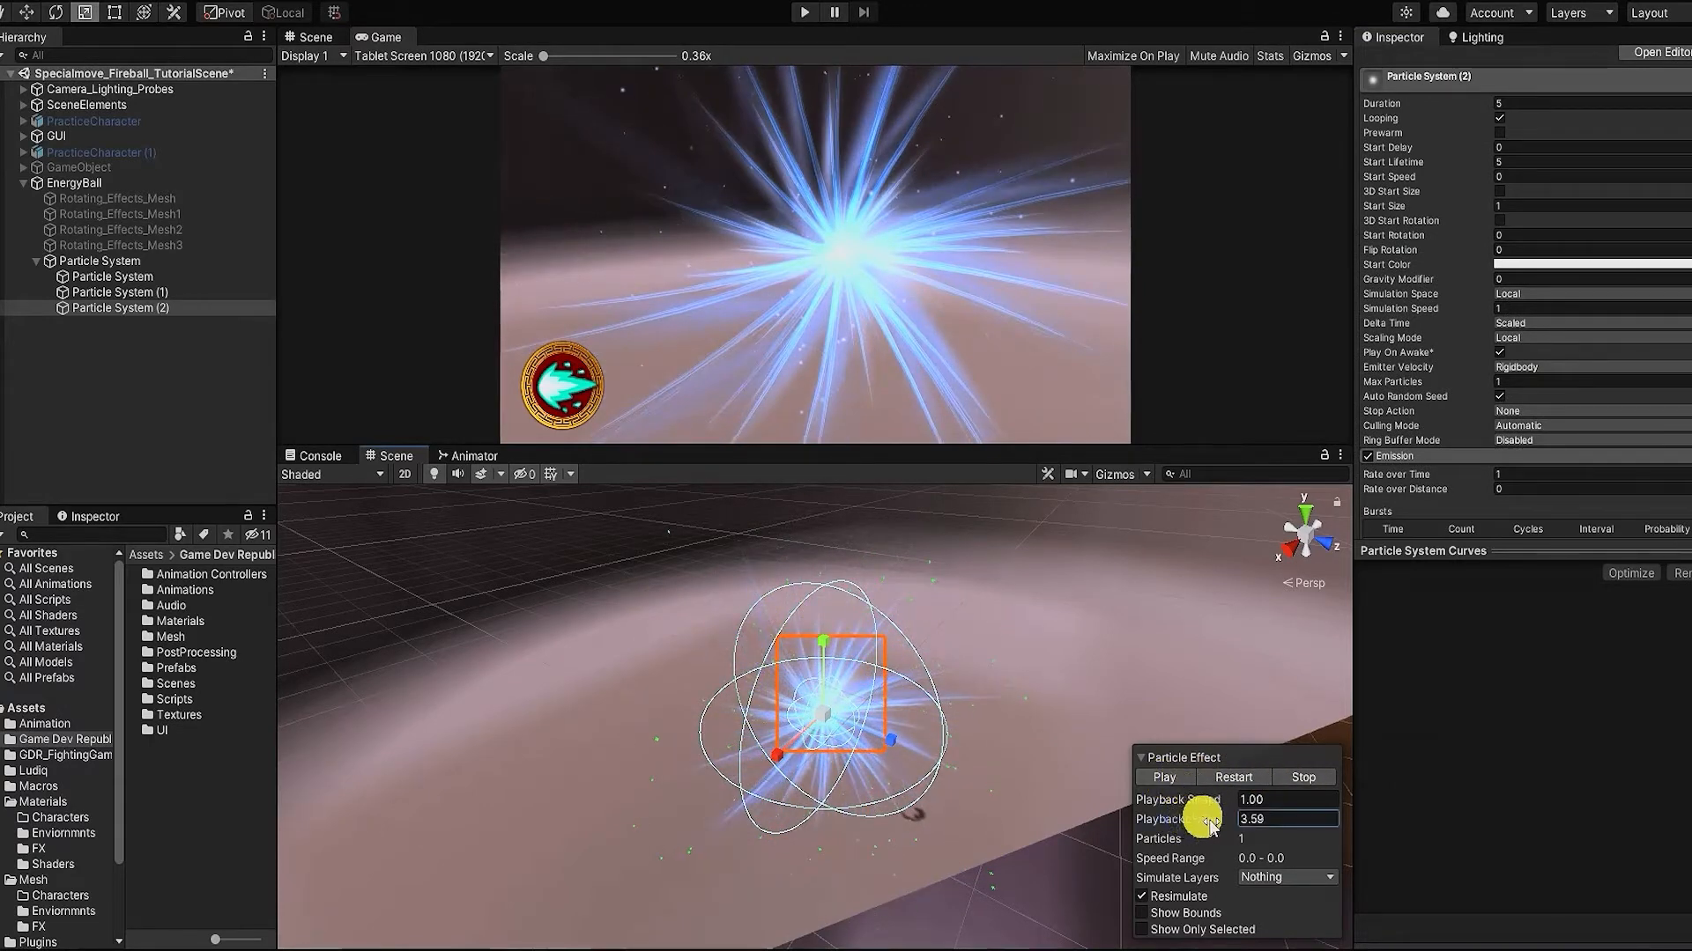
pyautogui.moveTo(1196, 827); pyautogui.dragTo(1172, 826)
pyautogui.scroll(-10, 1503, 411)
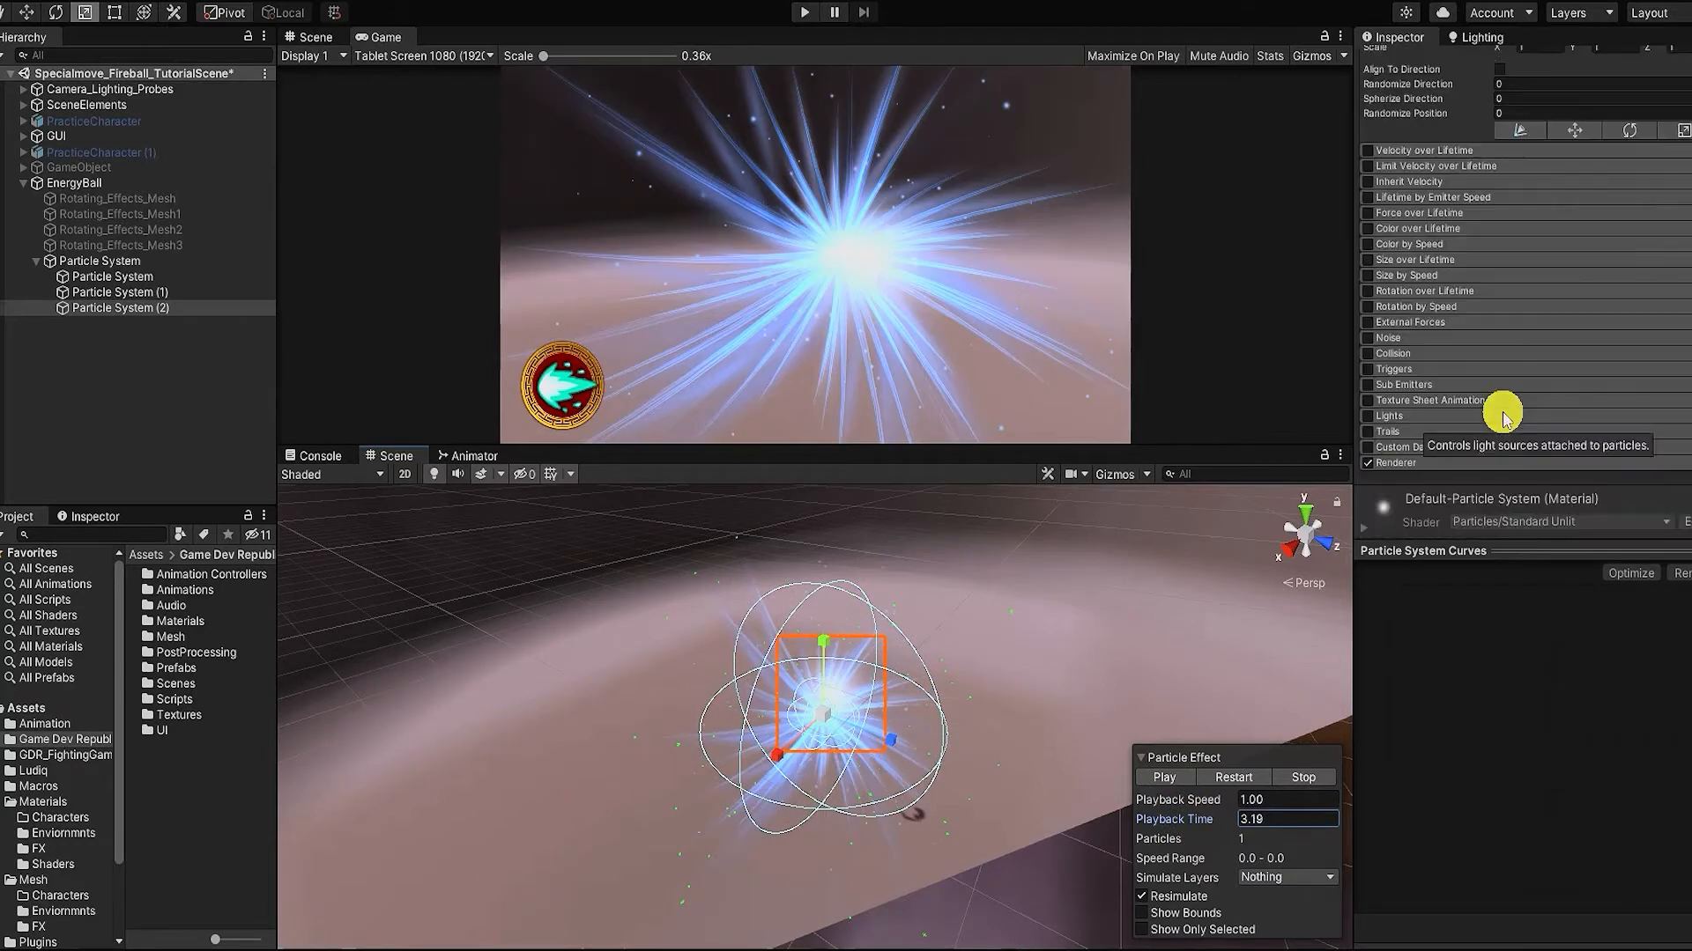
# Step: Set the third child particle system's renderer to Mesh mode and choose the EnergyBall mesh
pyautogui.click(1503, 459)
pyautogui.scroll(-5, 1503, 440)
pyautogui.click(1548, 309)
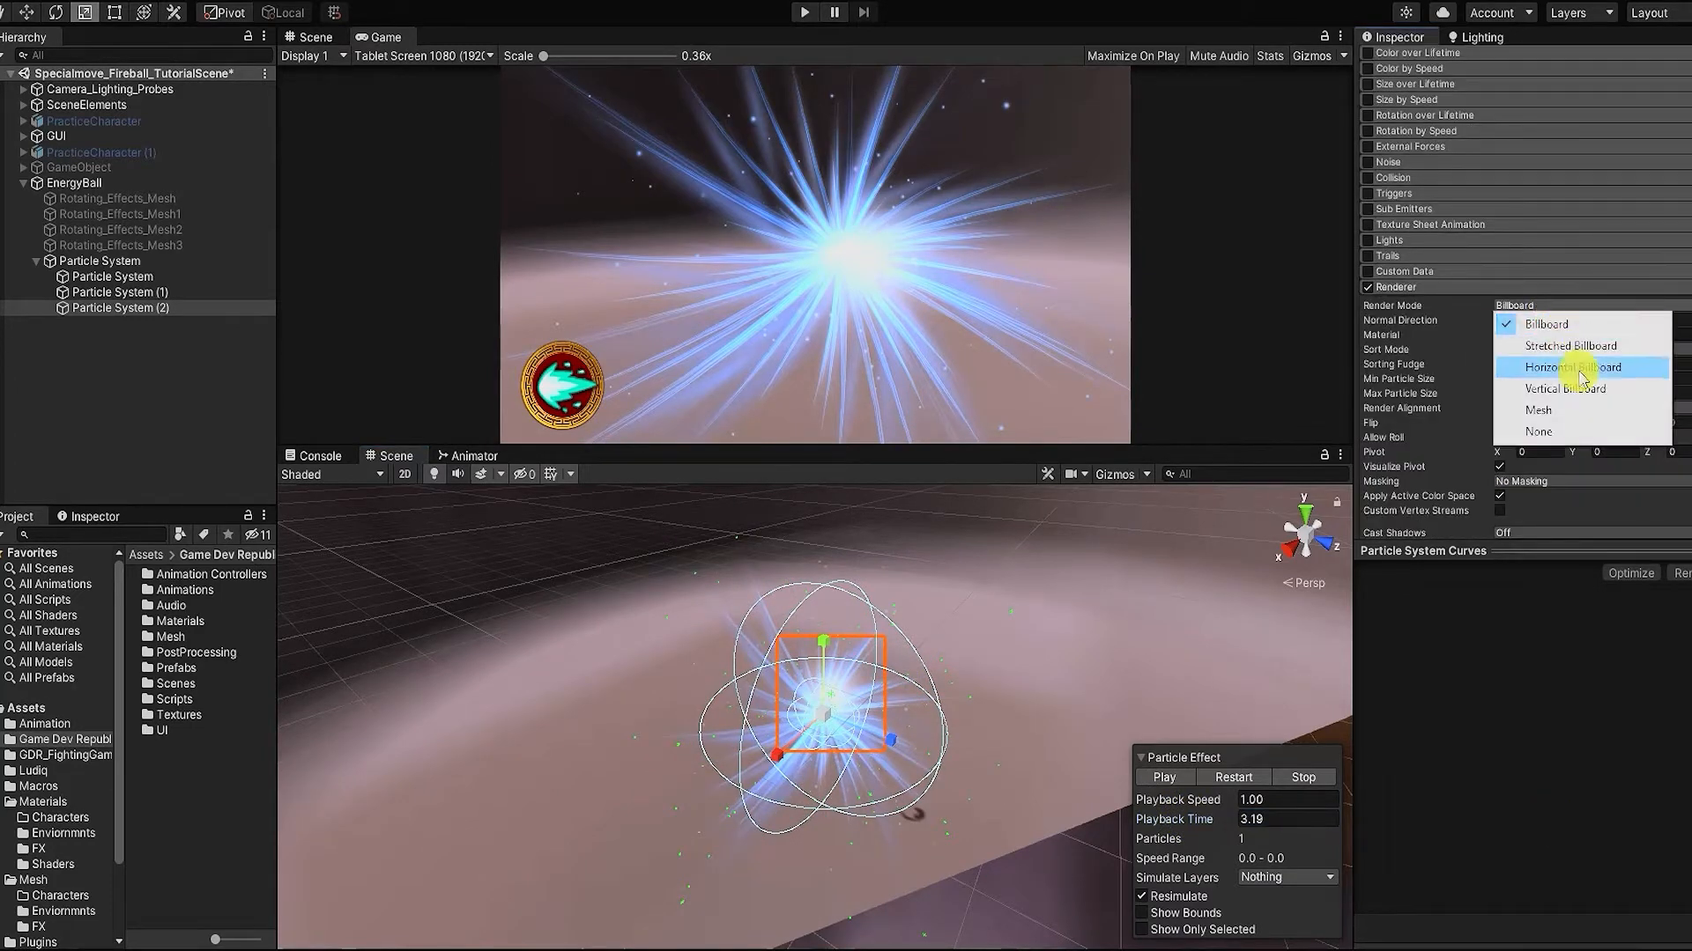
pyautogui.click(1586, 421)
pyautogui.click(1685, 321)
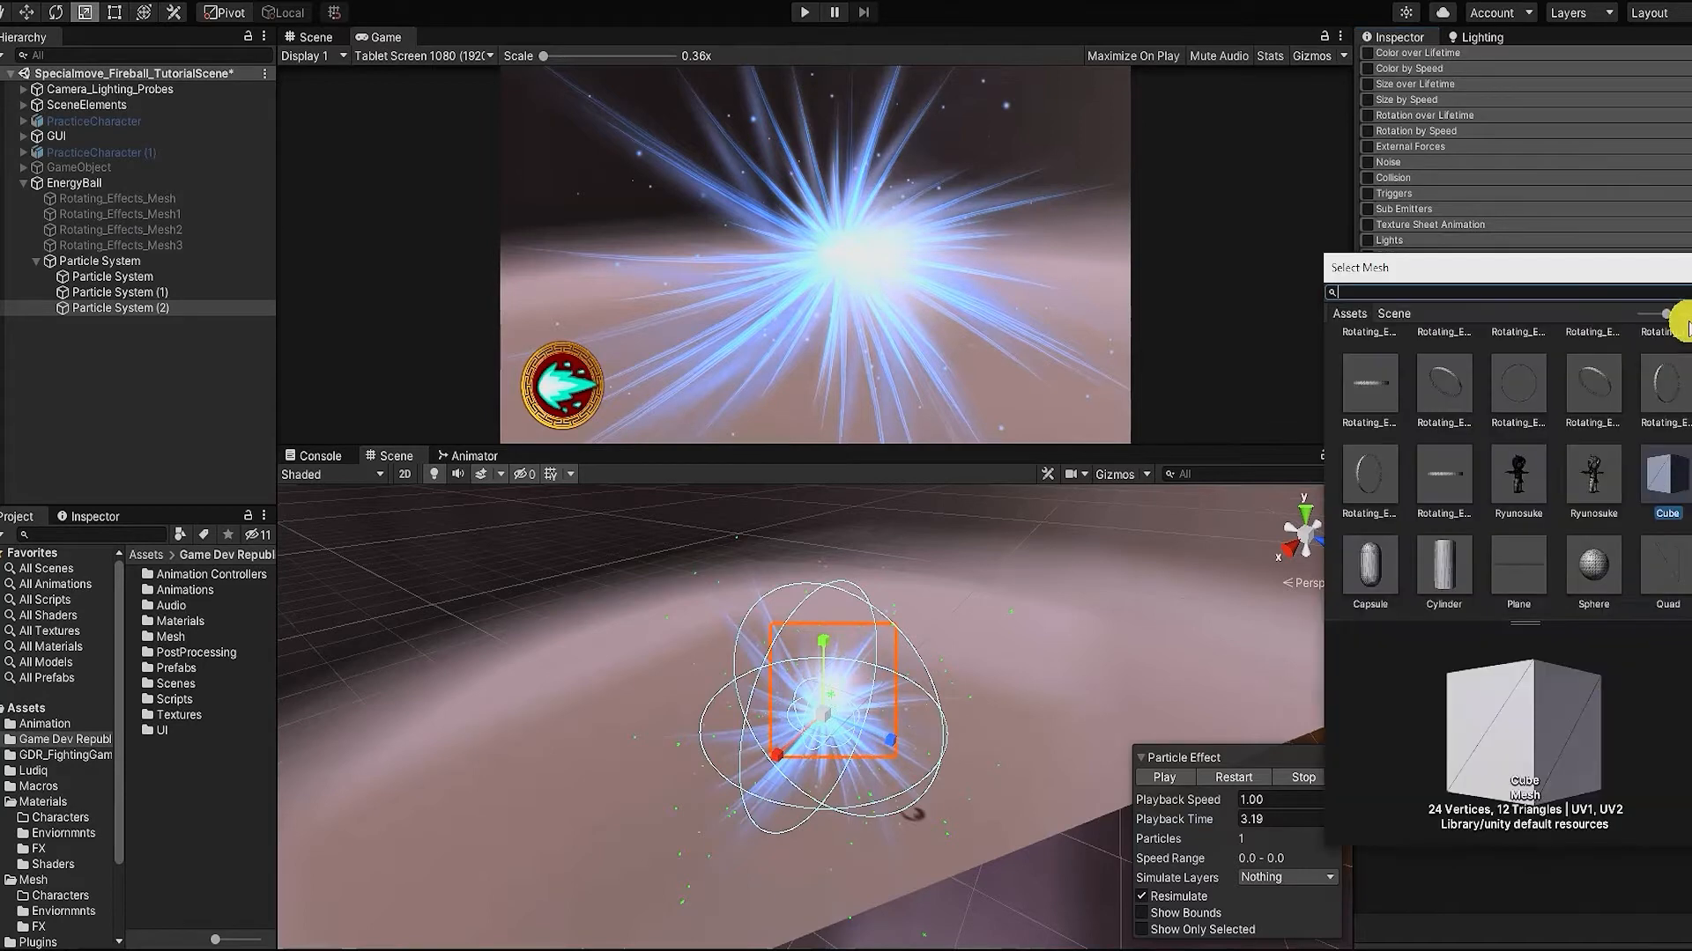
pyautogui.write('ene')
pyautogui.click(1404, 349)
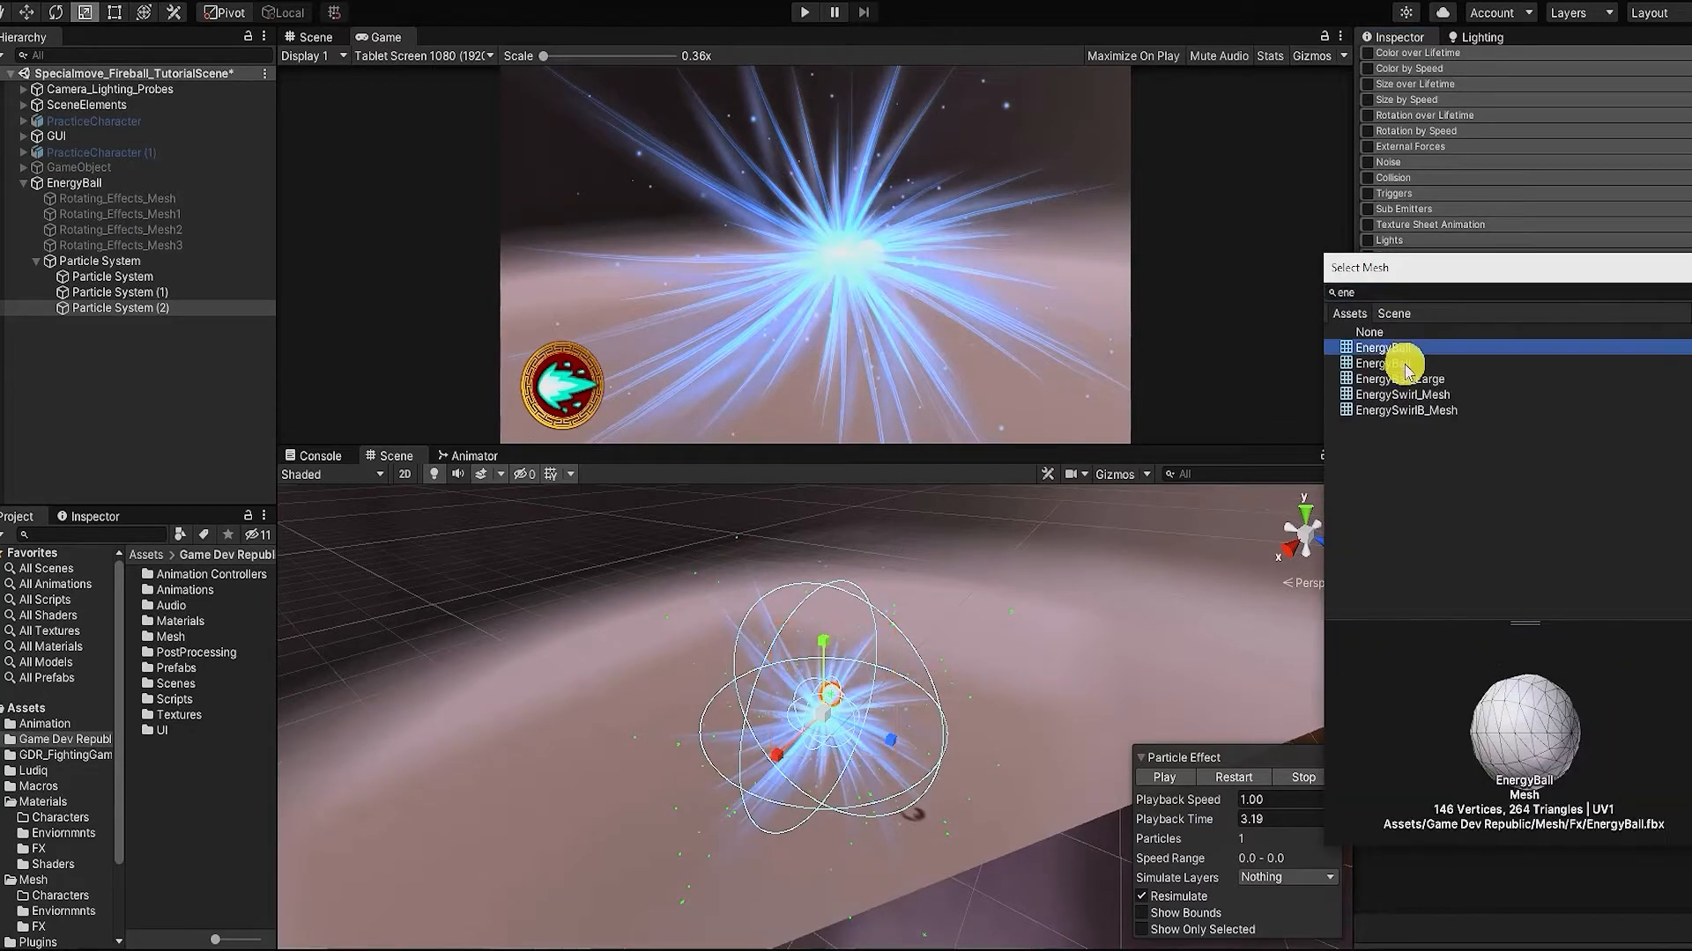
pyautogui.click(1674, 266)
# Step: Set the emitter sphere's Radius to 0.0001 and play the particle effect
pyautogui.scroll(10, 1535, 465)
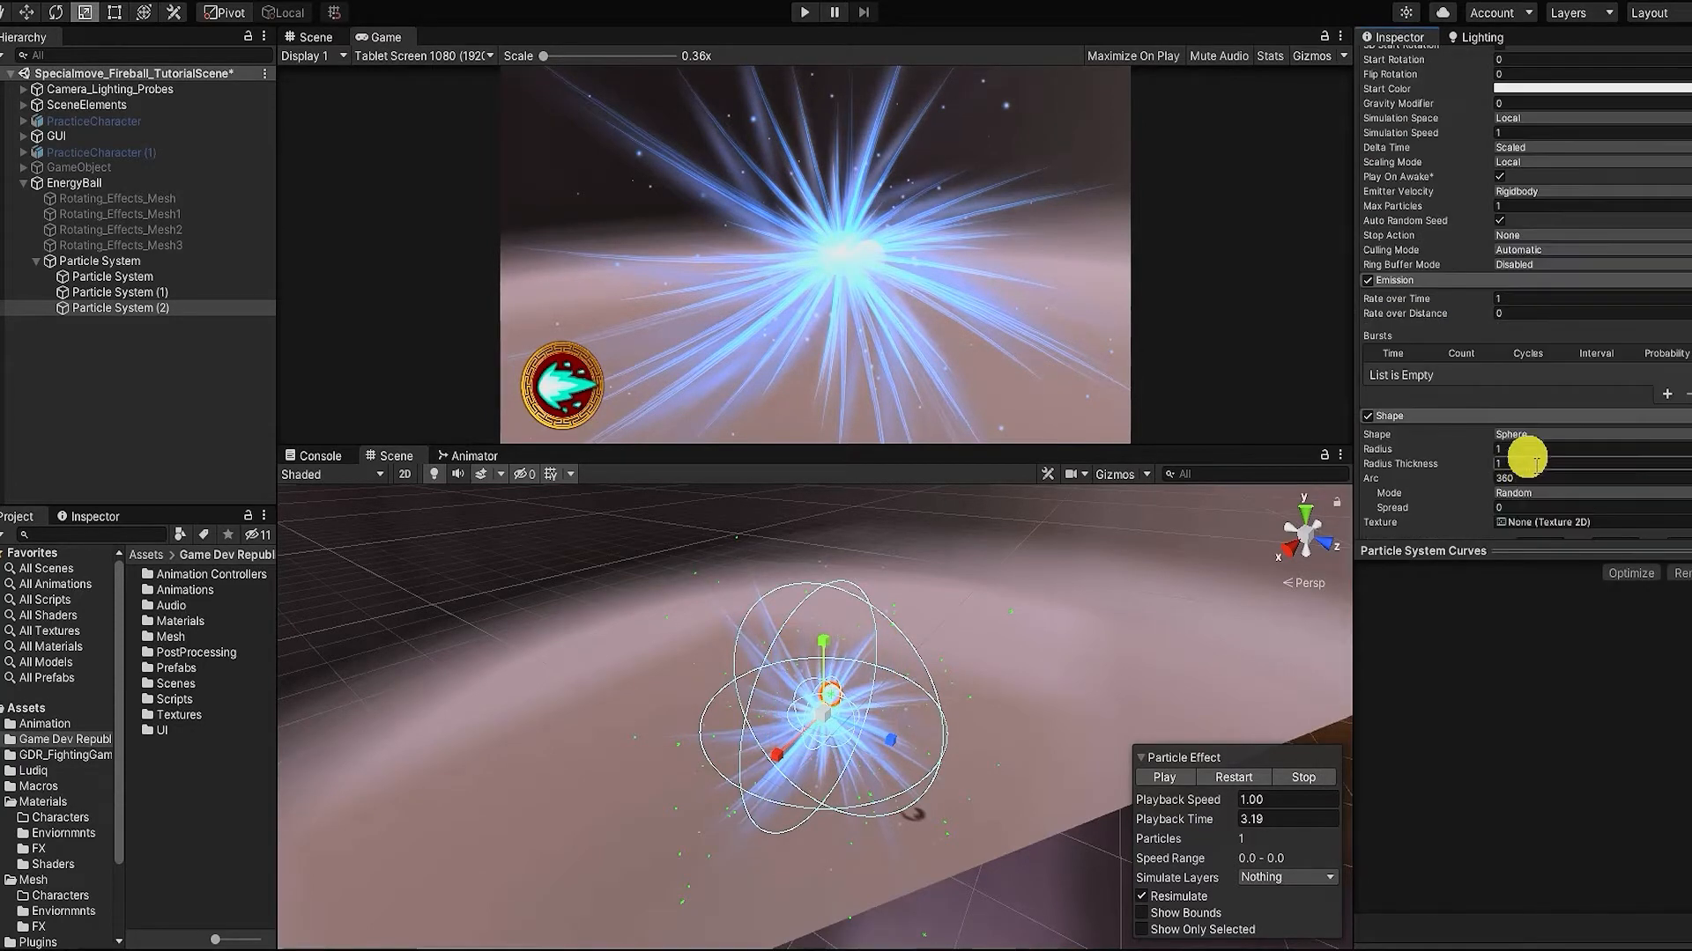
pyautogui.write('0.0001')
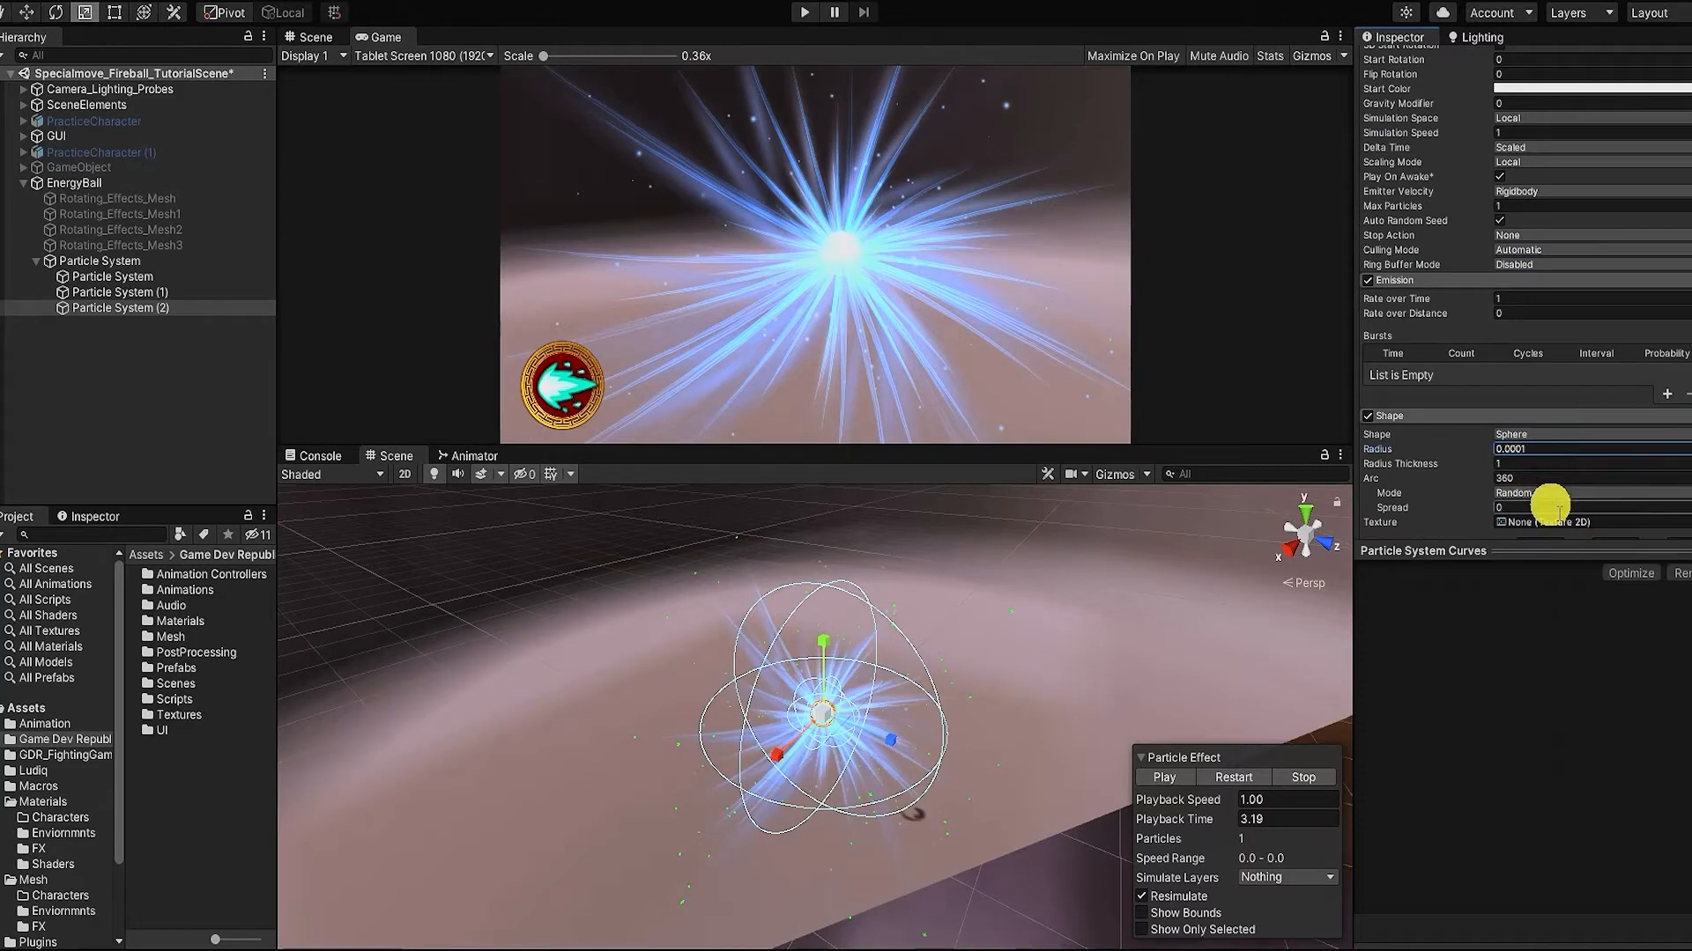
pyautogui.click(1163, 784)
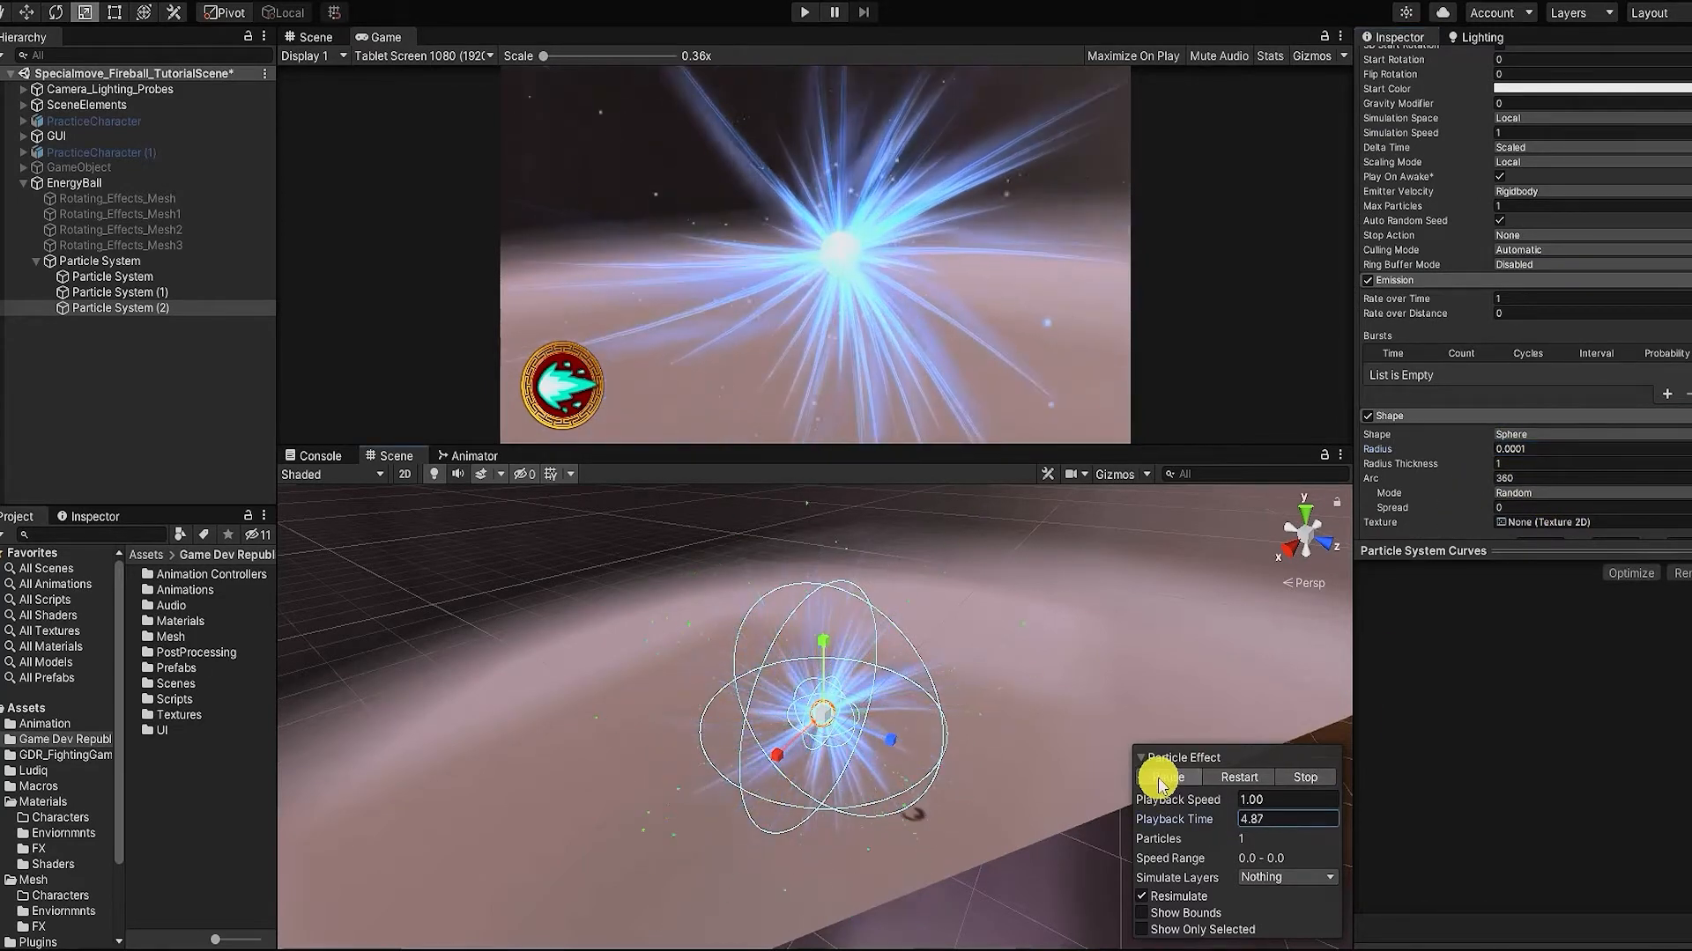
# Step: Assign EnergyBall_MAT from the Materials/FX folder as the third child particle system's renderer material
pyautogui.scroll(-10, 1684, 361)
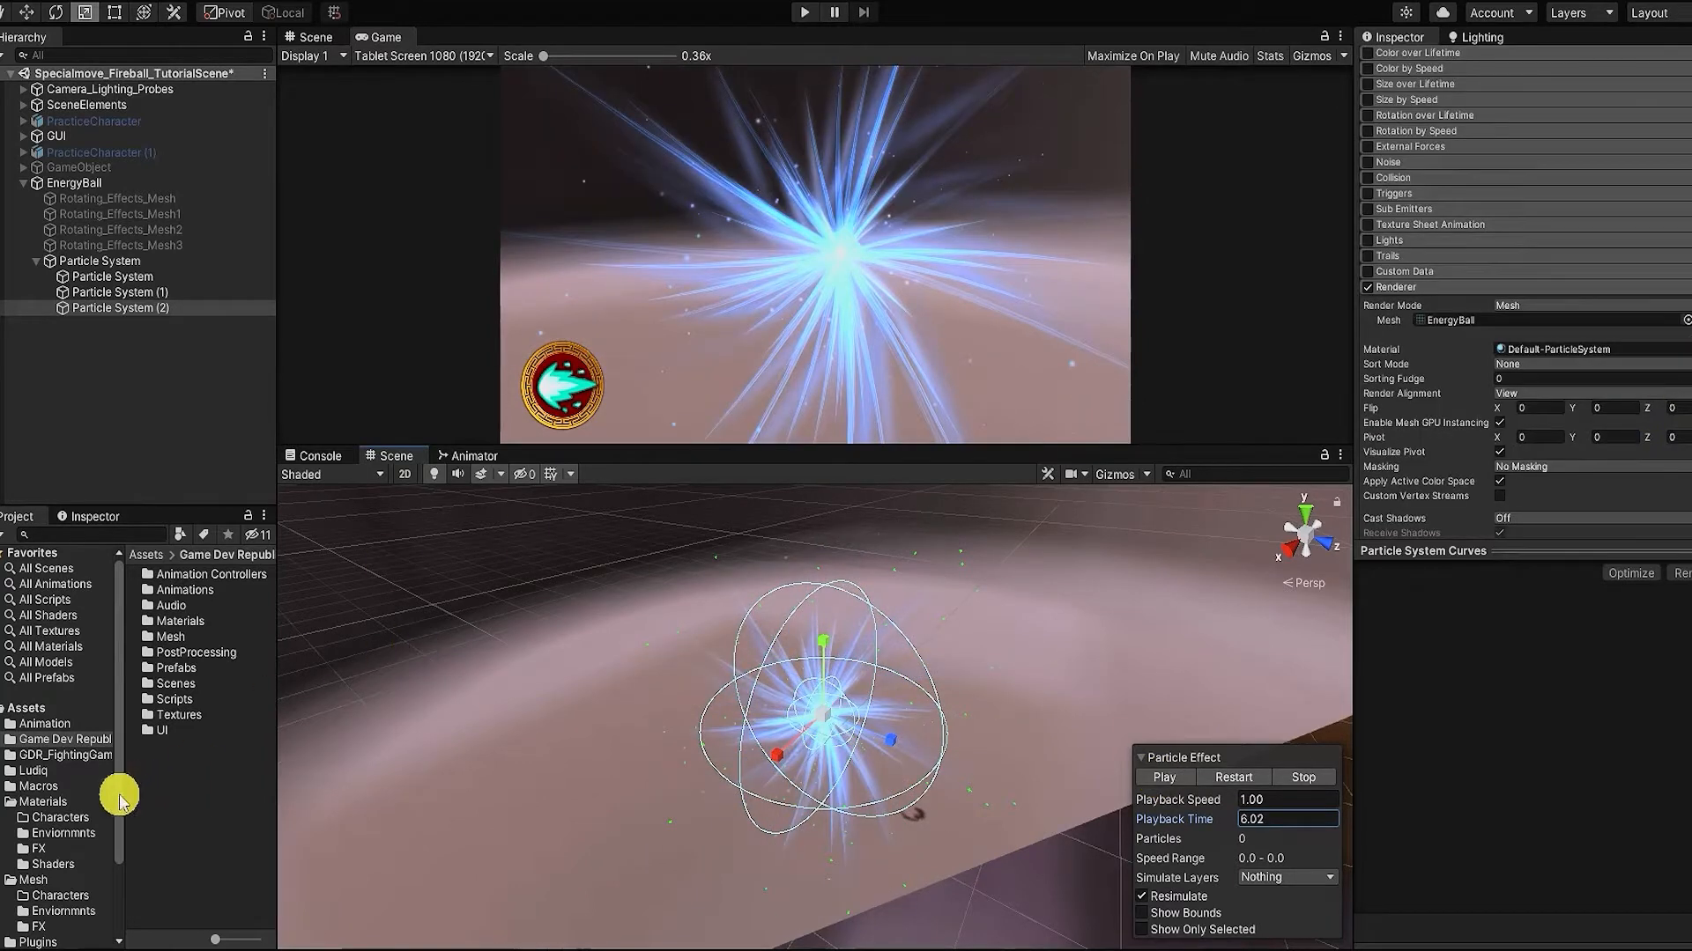
pyautogui.click(49, 848)
pyautogui.moveTo(186, 595); pyautogui.dragTo(1542, 174)
# Step: Enable Rotation over Lifetime with an Angular Velocity of 360 and play the effect
pyautogui.scroll(3, 1542, 265)
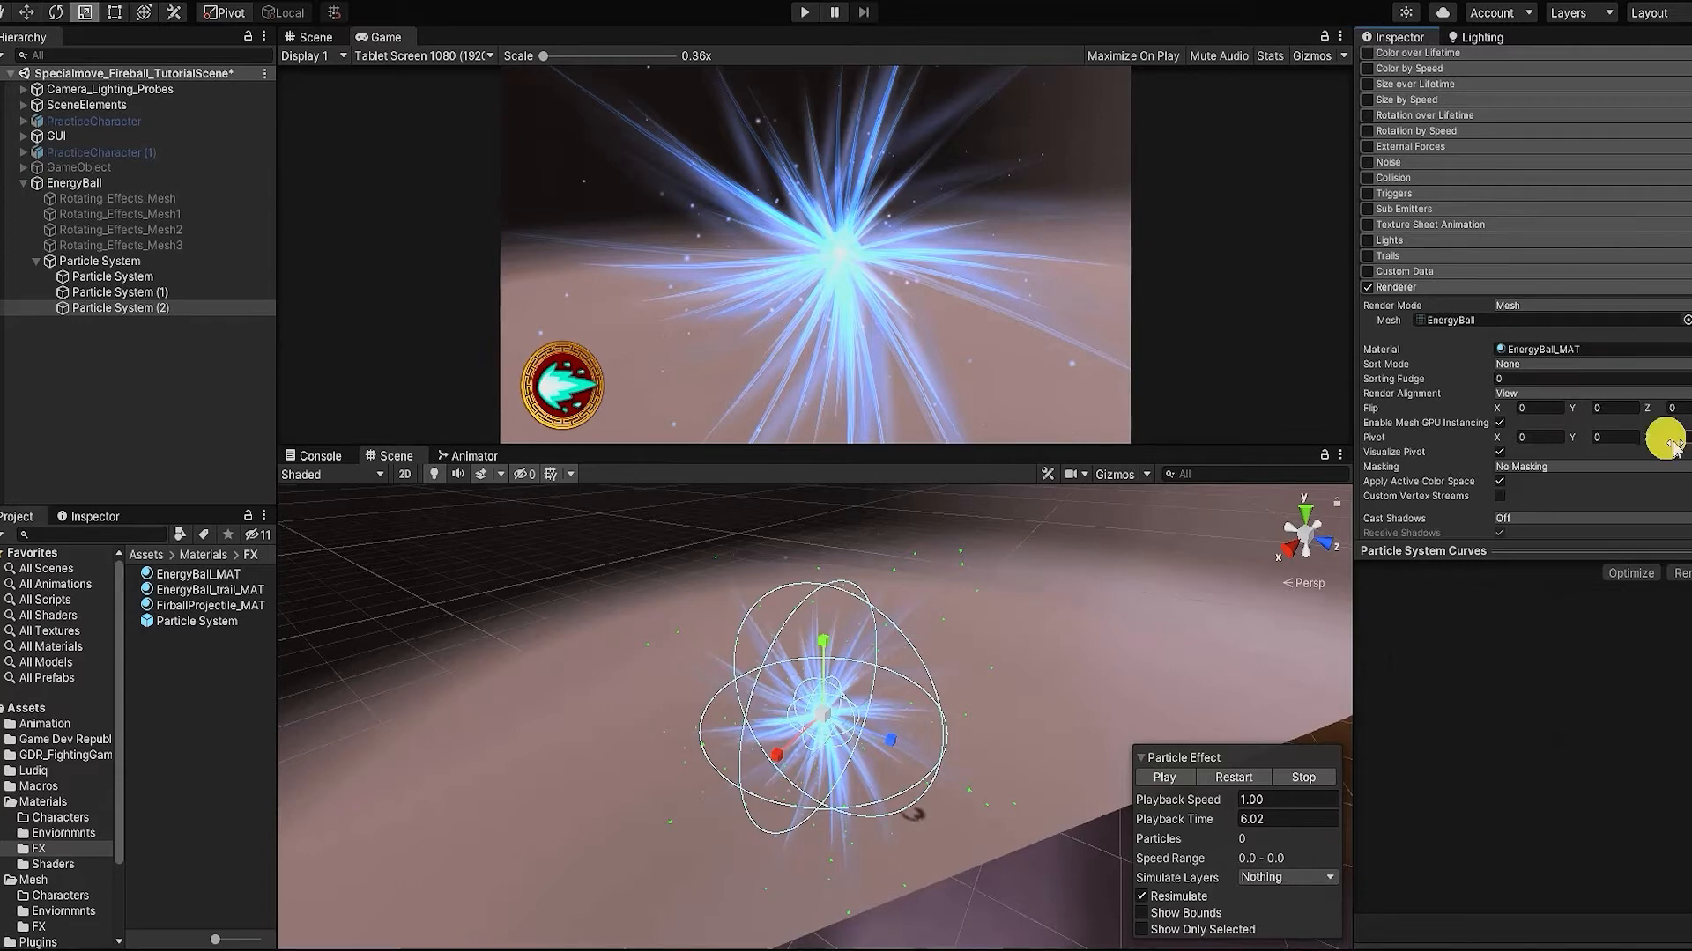
pyautogui.scroll(3, 1586, 395)
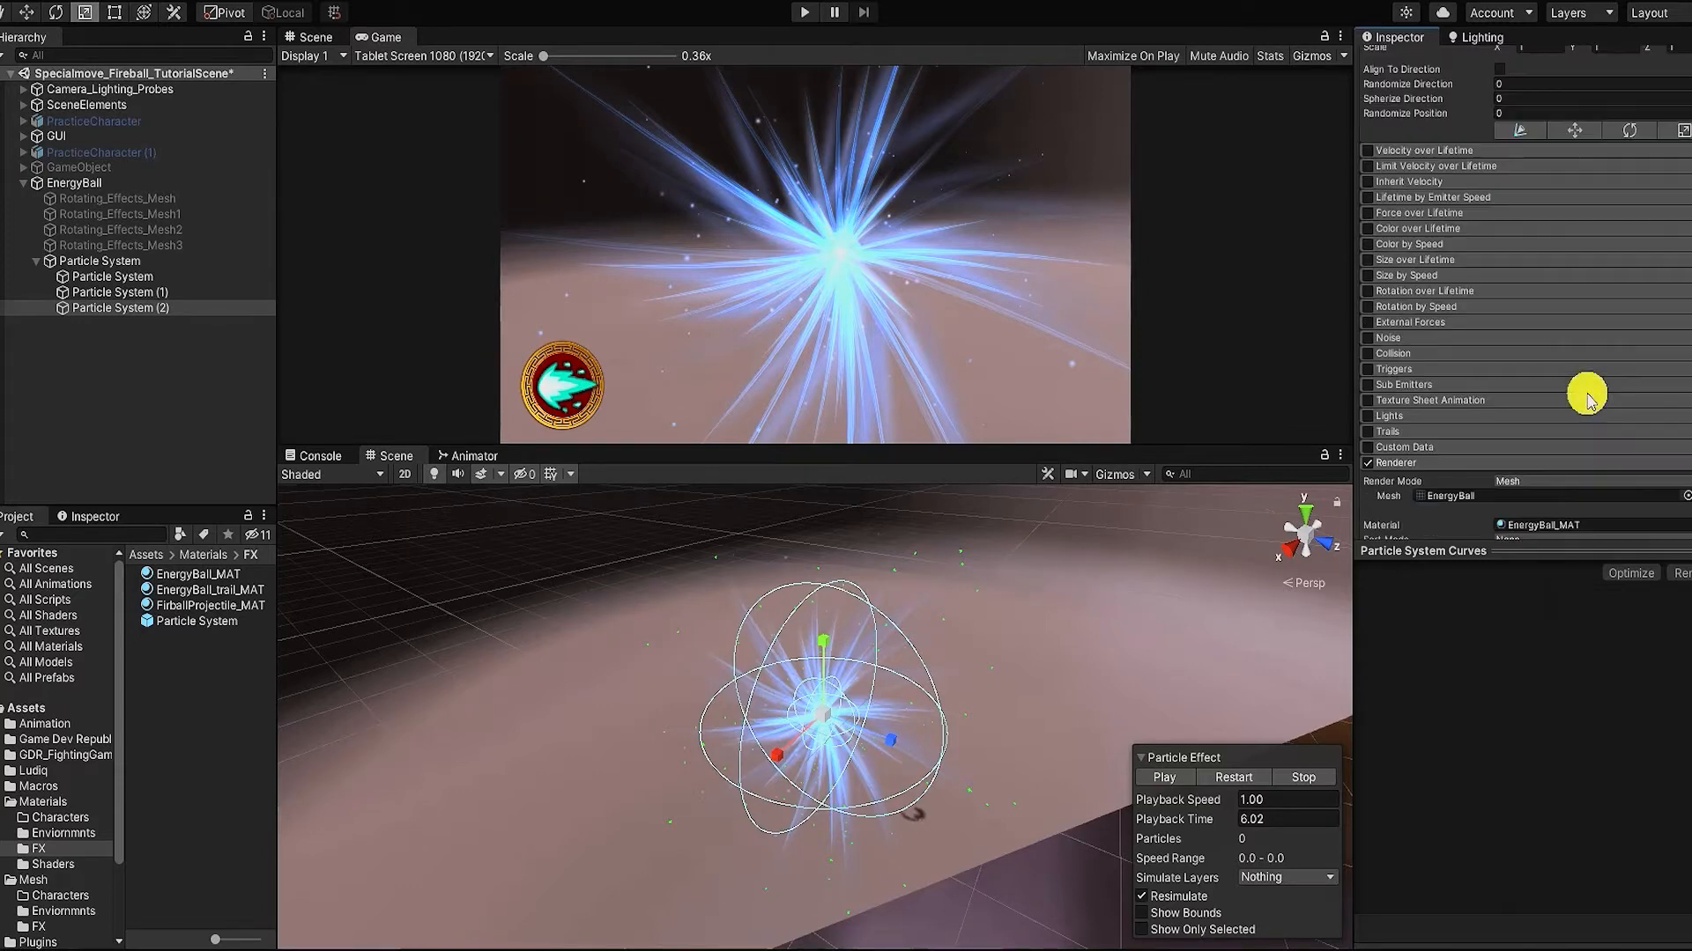
pyautogui.click(1408, 293)
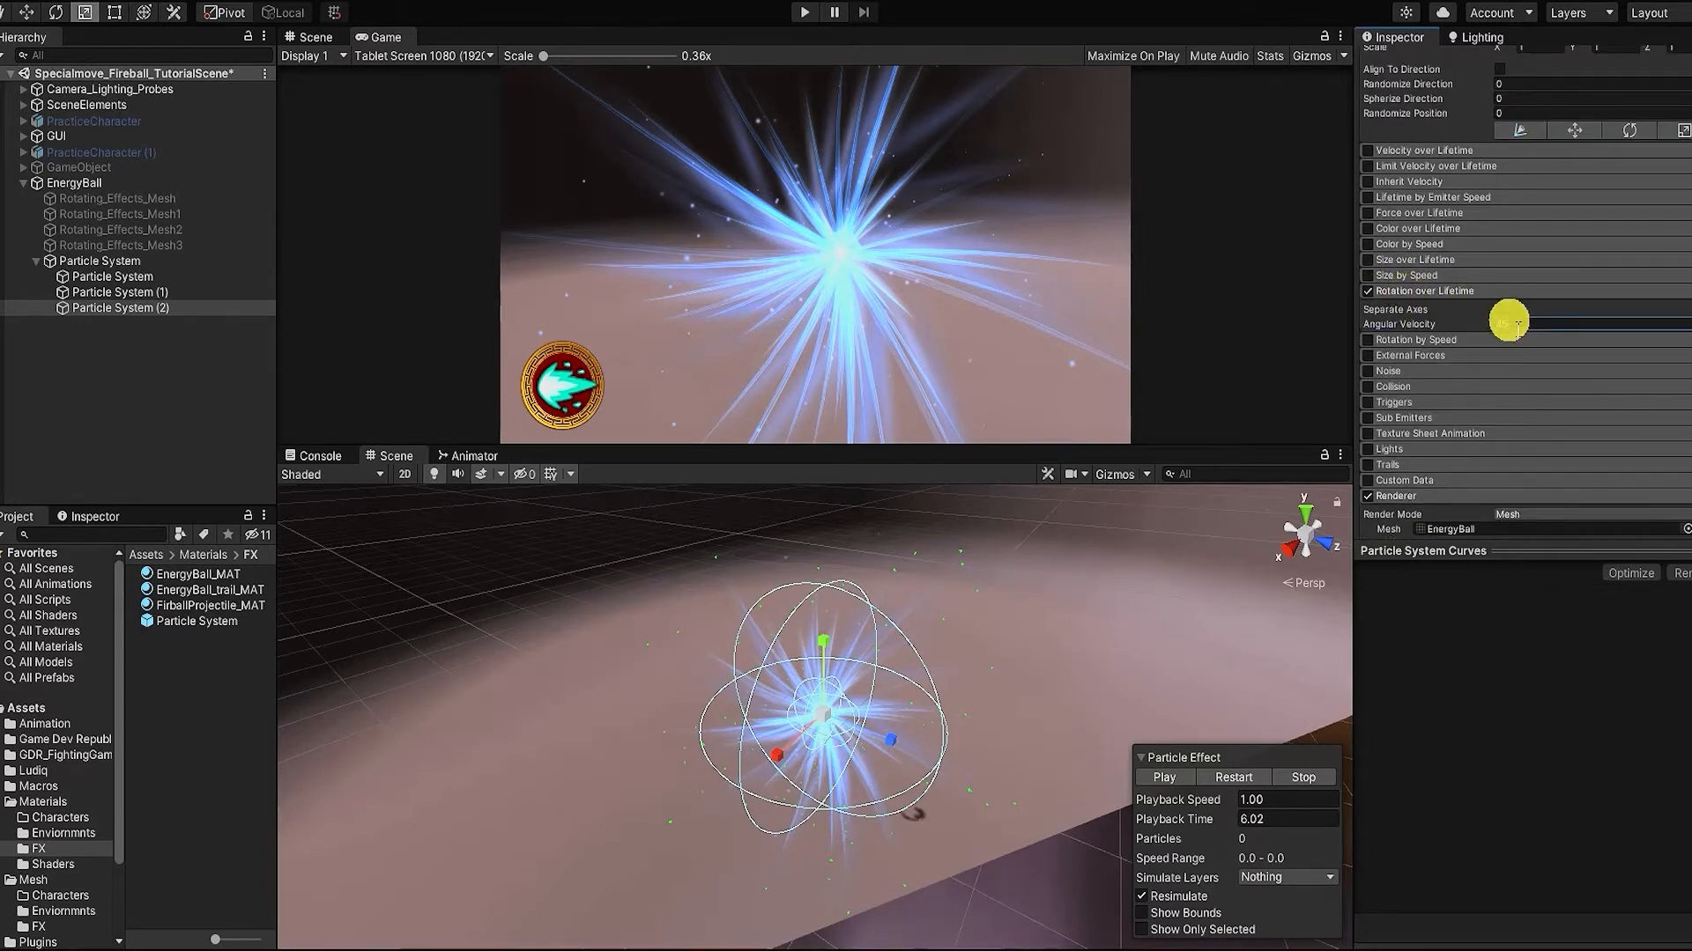
pyautogui.click(1163, 777)
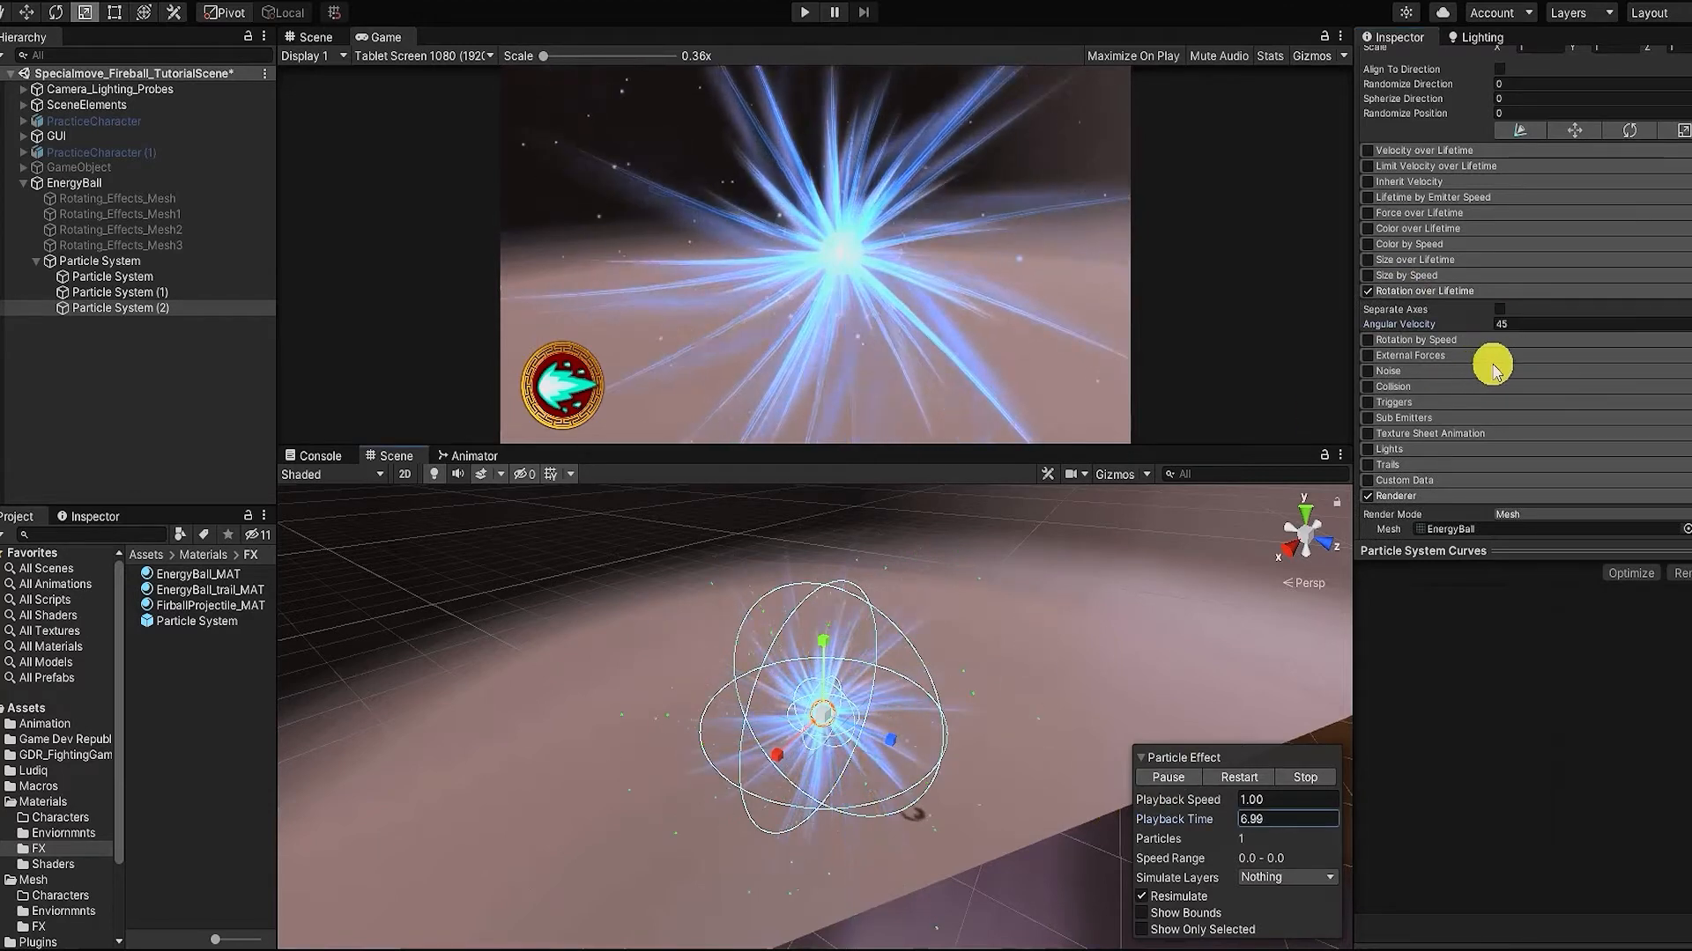
pyautogui.click(1498, 324)
pyautogui.write('360')
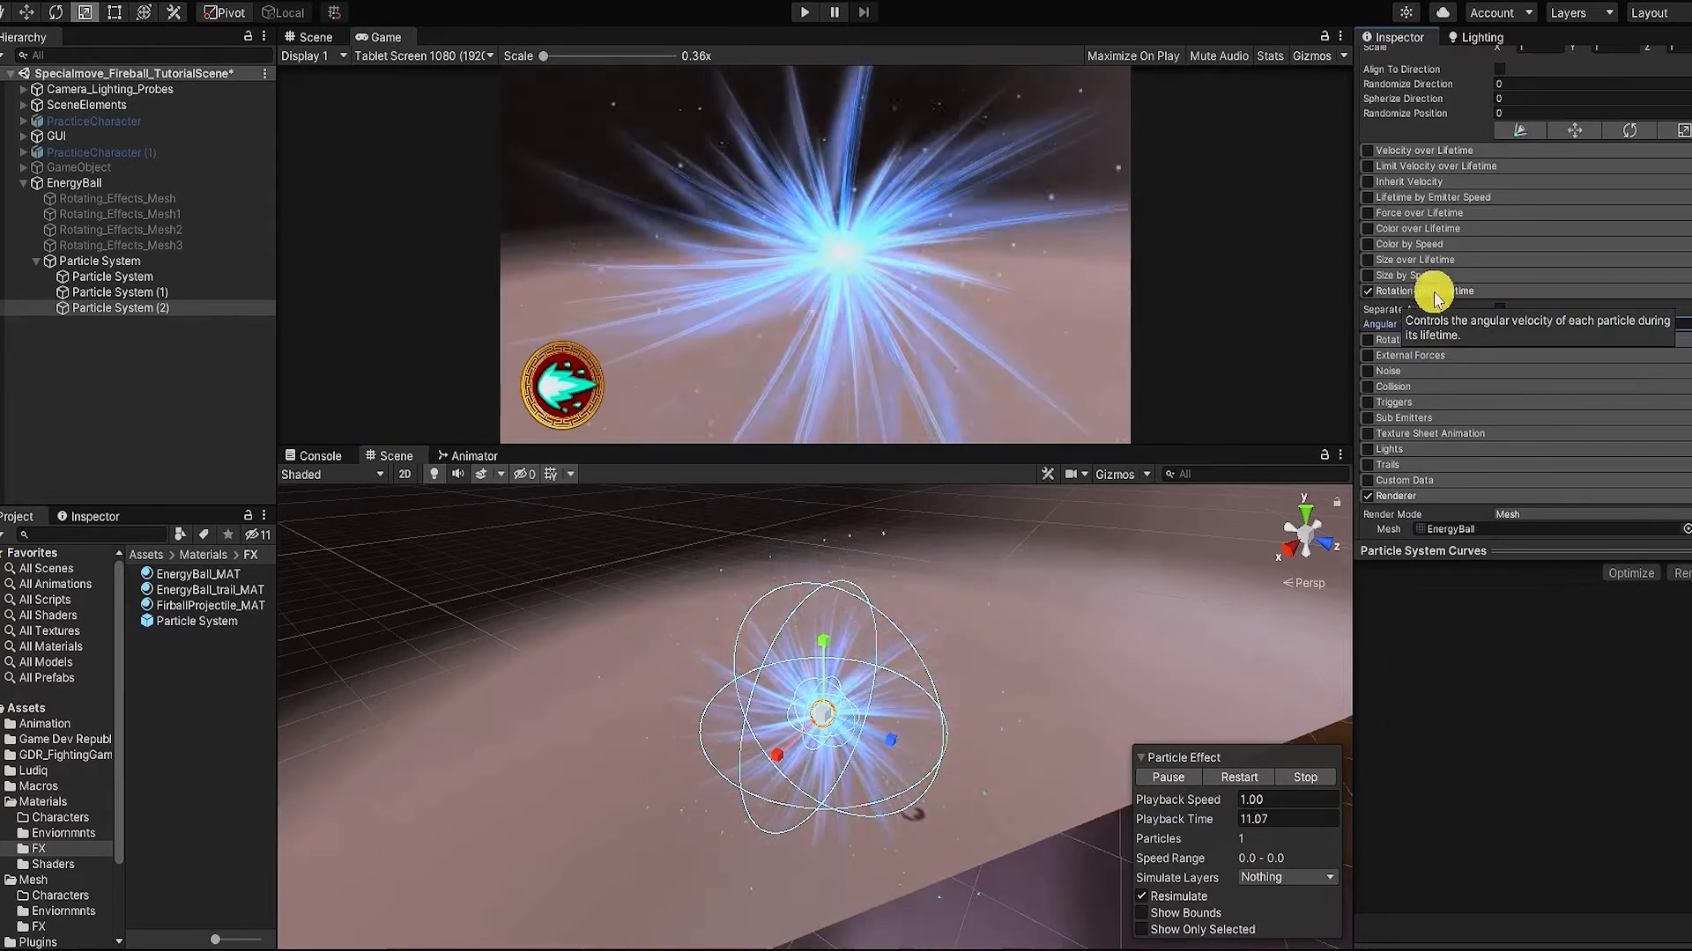
# Step: Enable Size over Lifetime and set the size to random between the constants 0 and 1.2
pyautogui.click(1414, 261)
pyautogui.click(1367, 260)
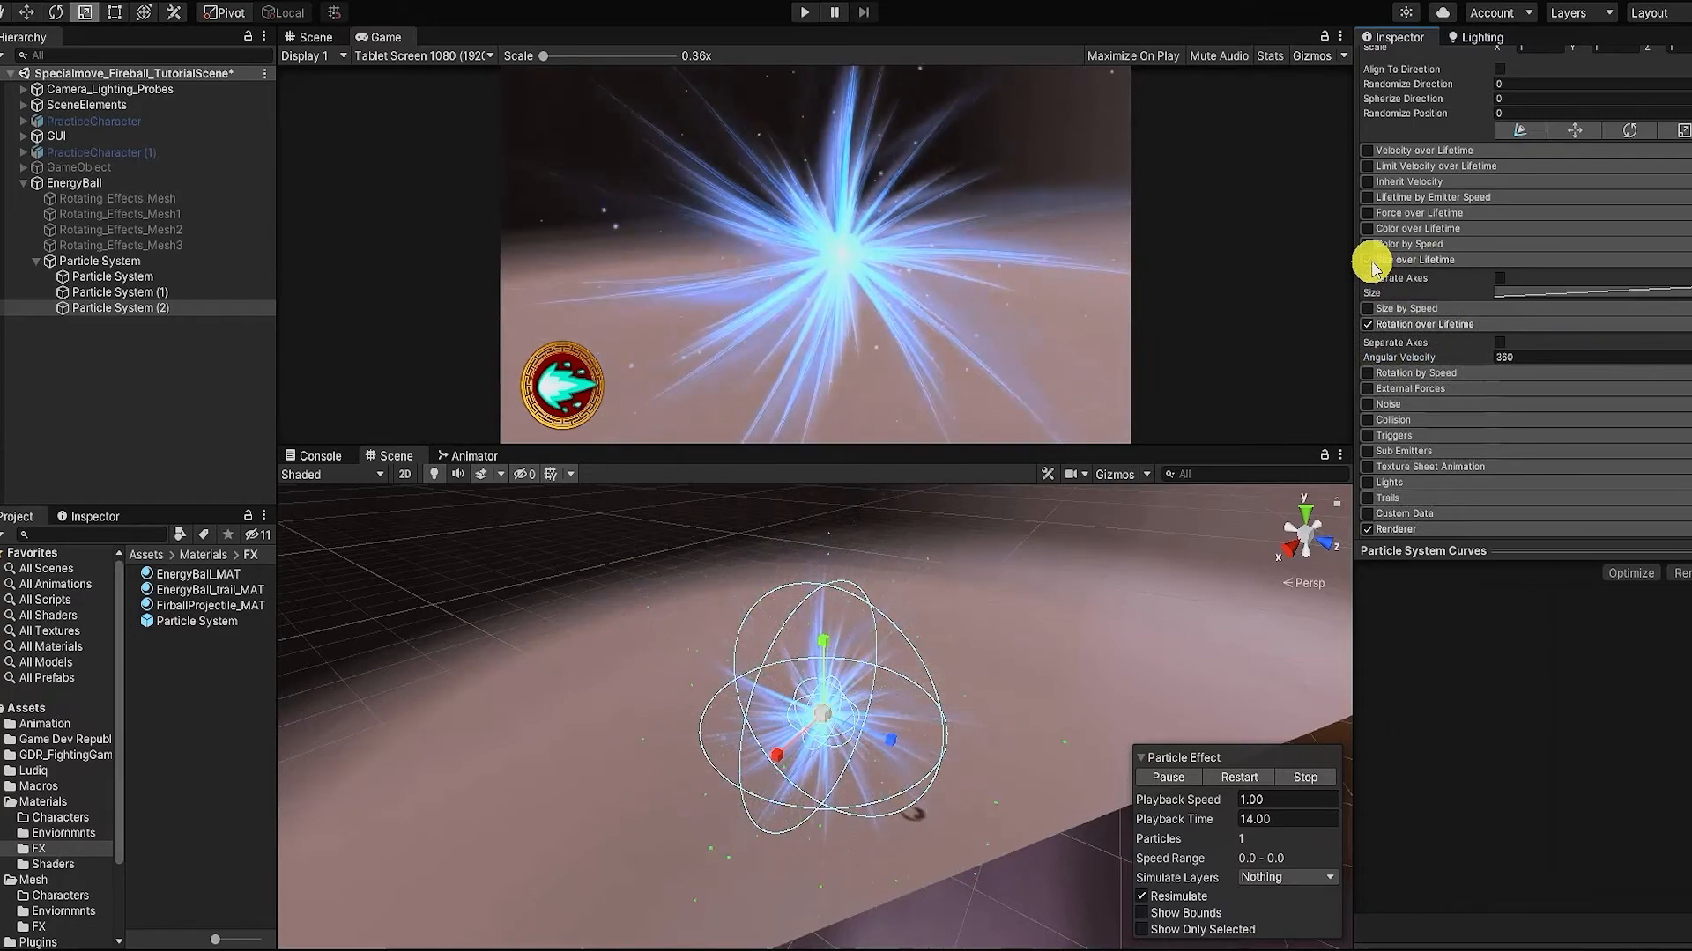
pyautogui.click(1537, 291)
pyautogui.click(1683, 294)
pyautogui.click(1585, 333)
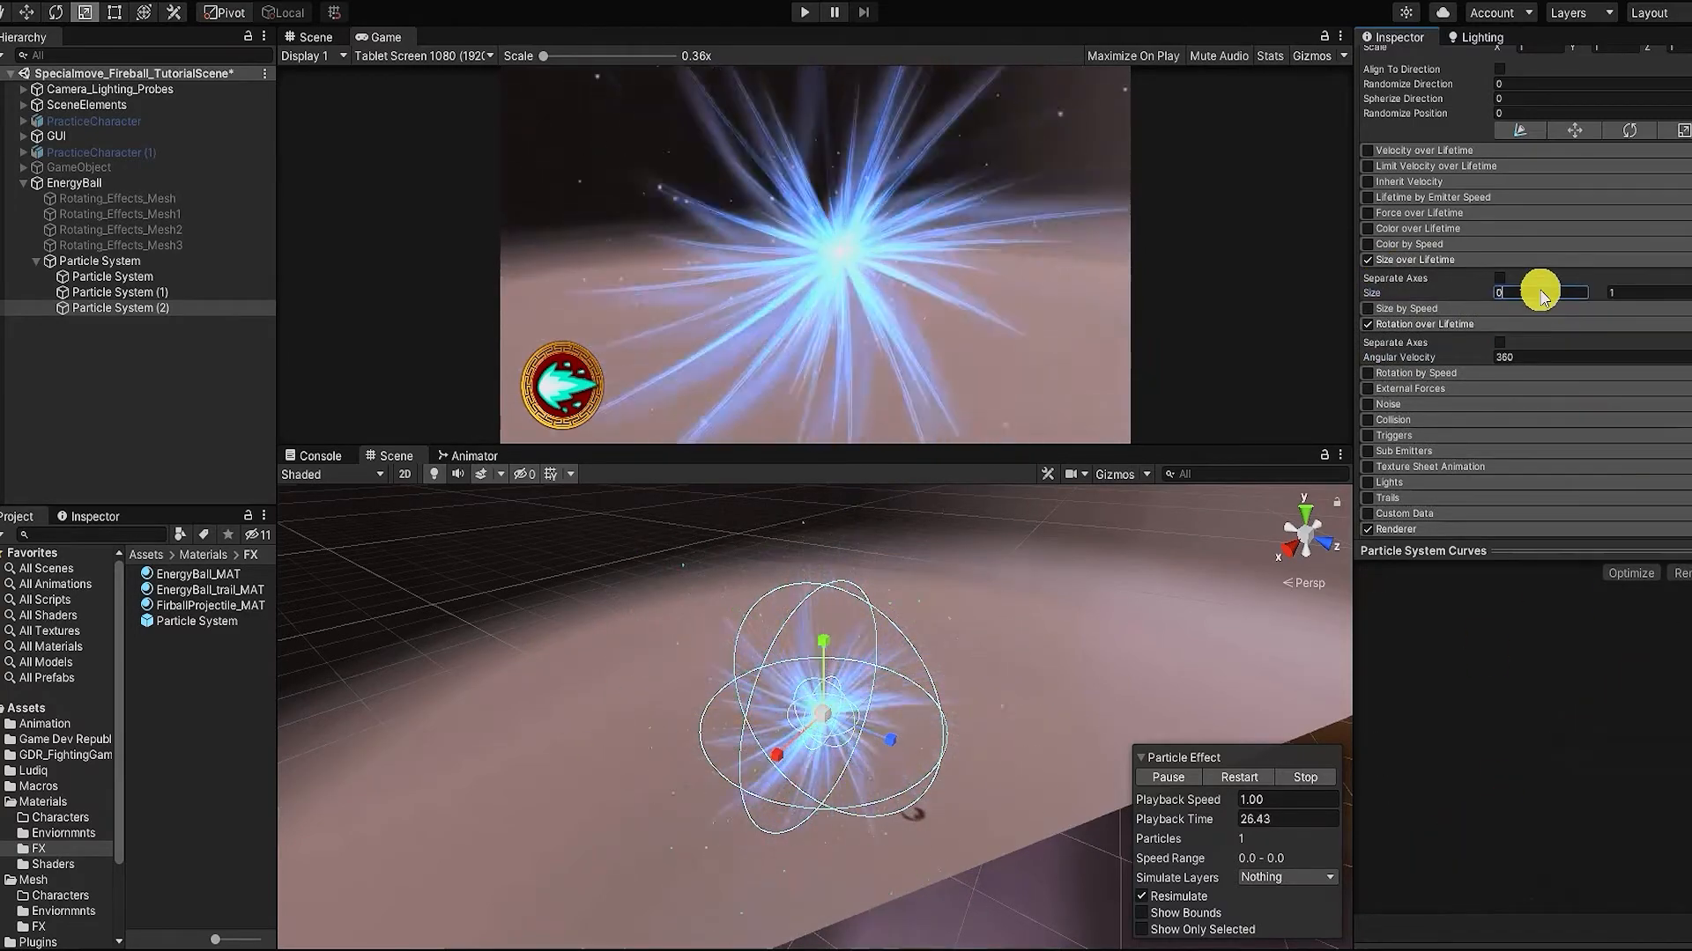
pyautogui.click(1669, 294)
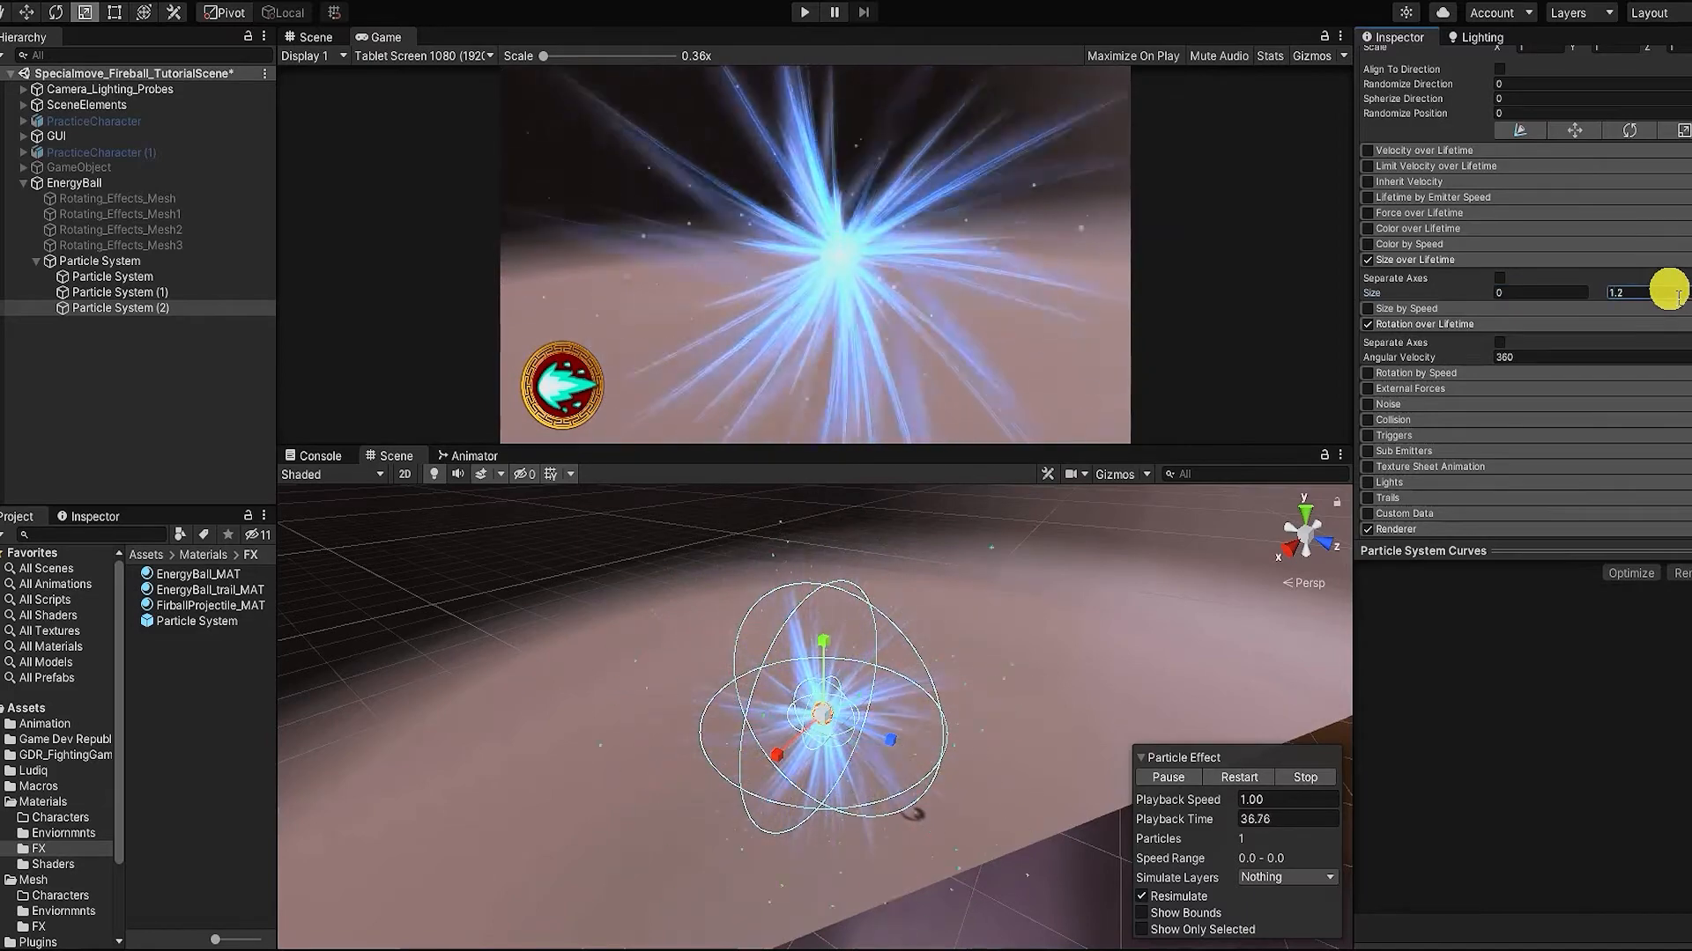
# Step: Switch the lifetime size to a curve and shape it into a smooth S-curve rising from 0 to 1.2
pyautogui.click(1678, 294)
pyautogui.click(1643, 315)
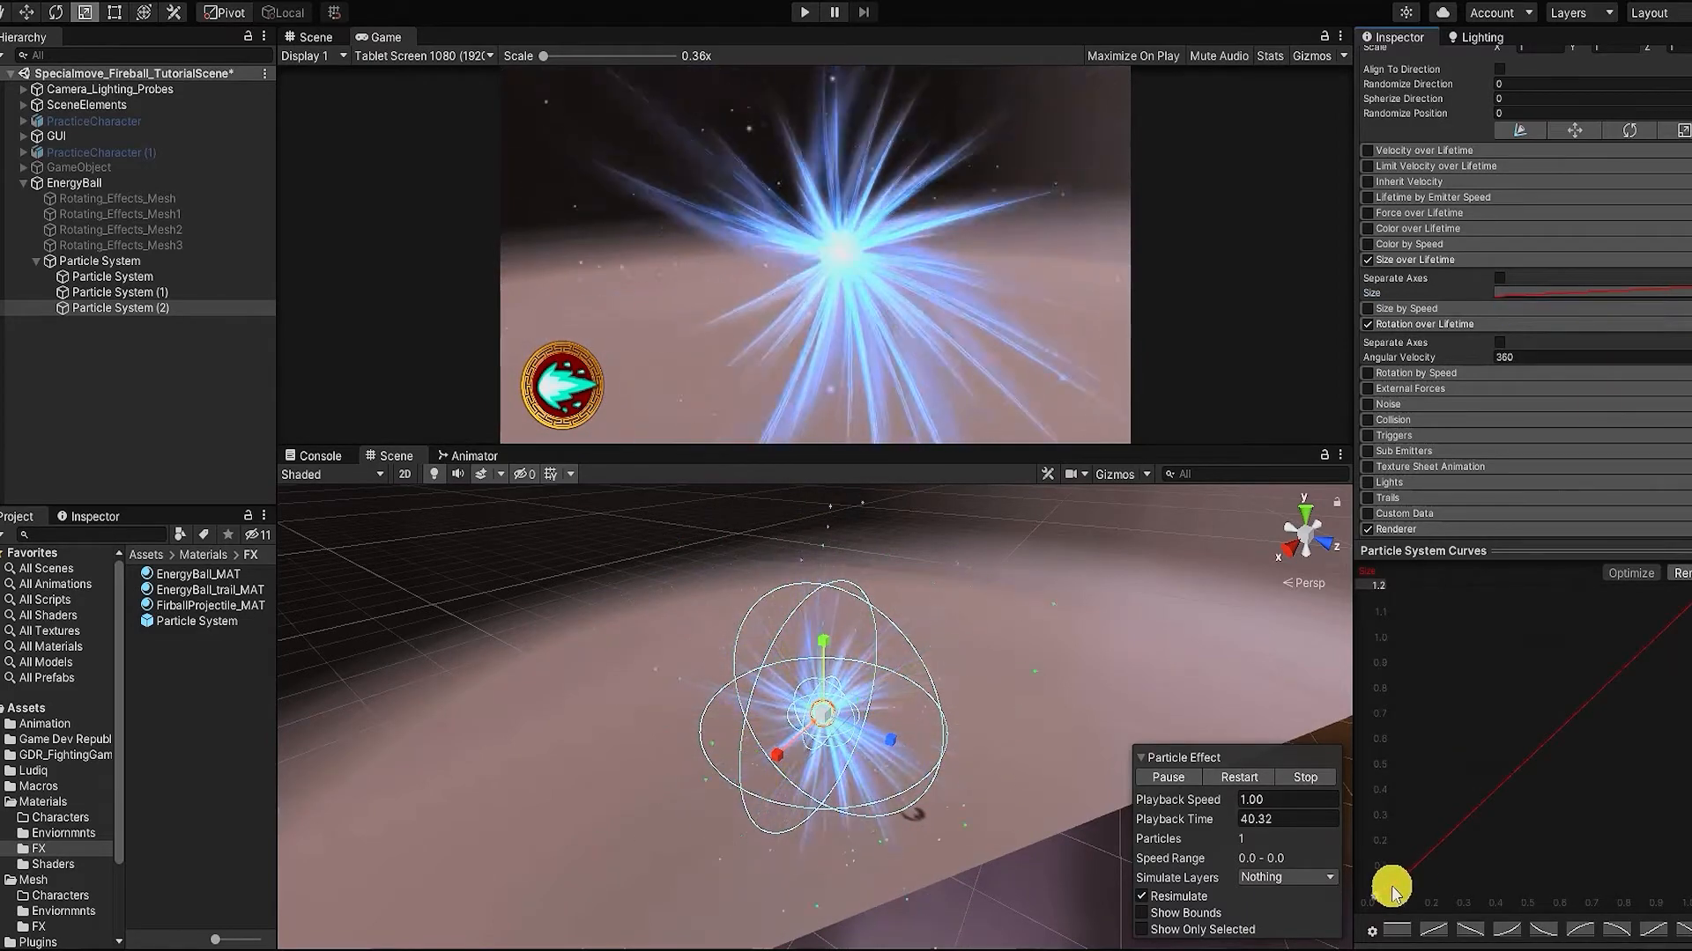
pyautogui.moveTo(1684, 611); pyautogui.dragTo(1602, 549)
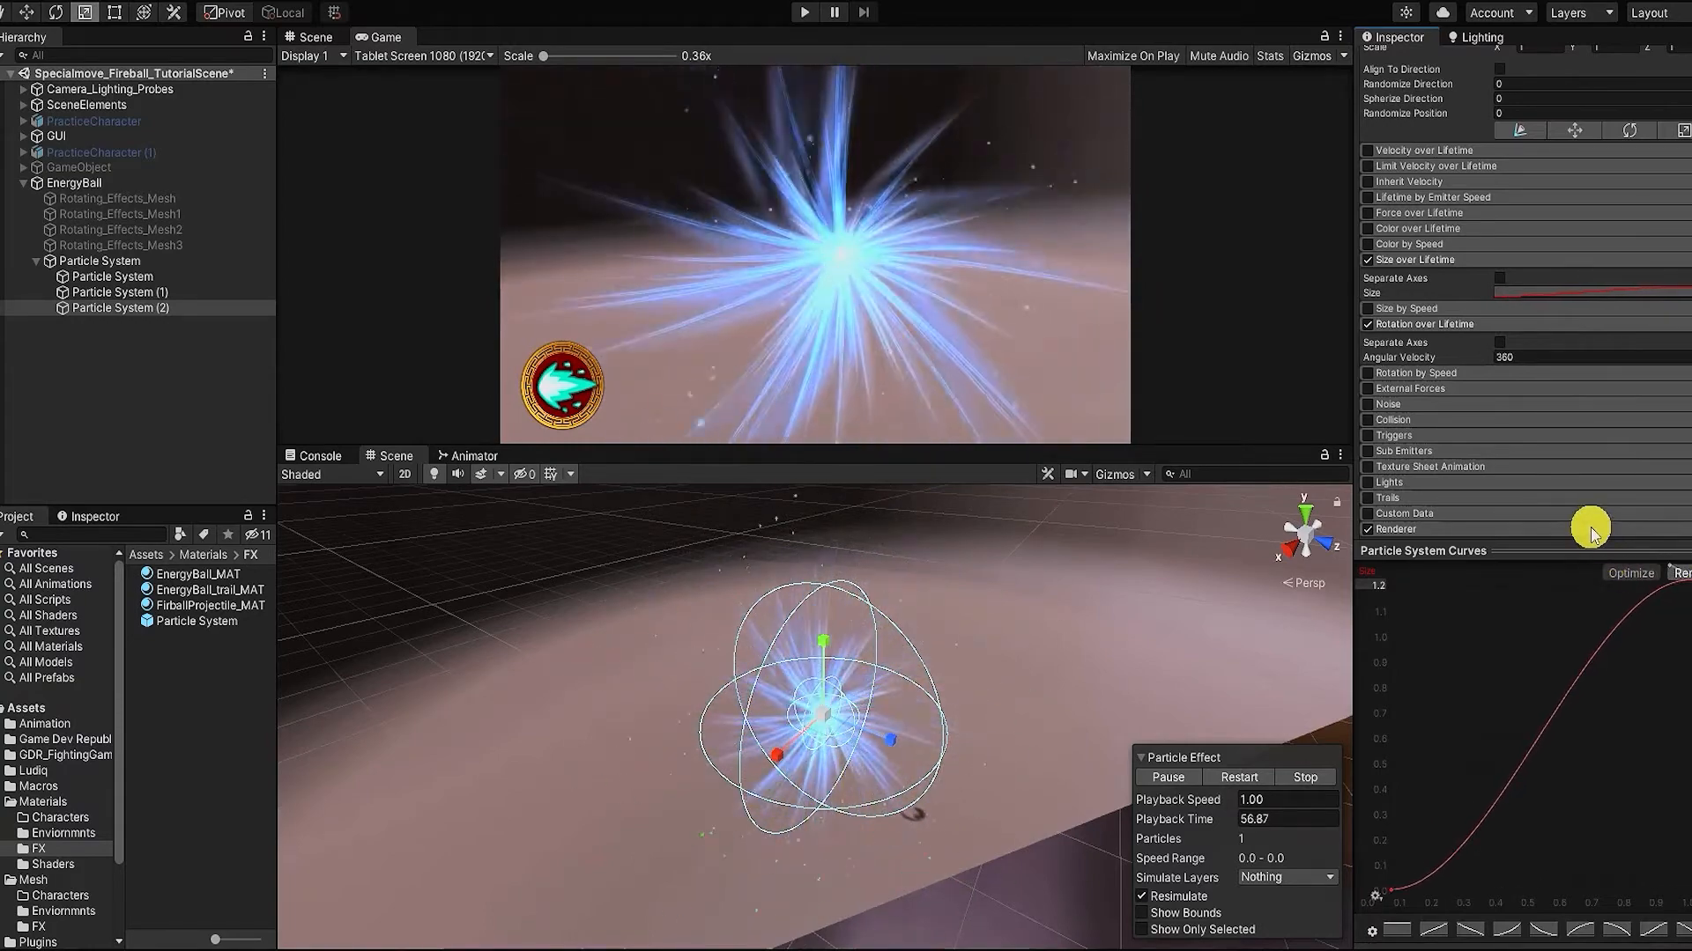
pyautogui.moveTo(1389, 890); pyautogui.dragTo(1403, 890)
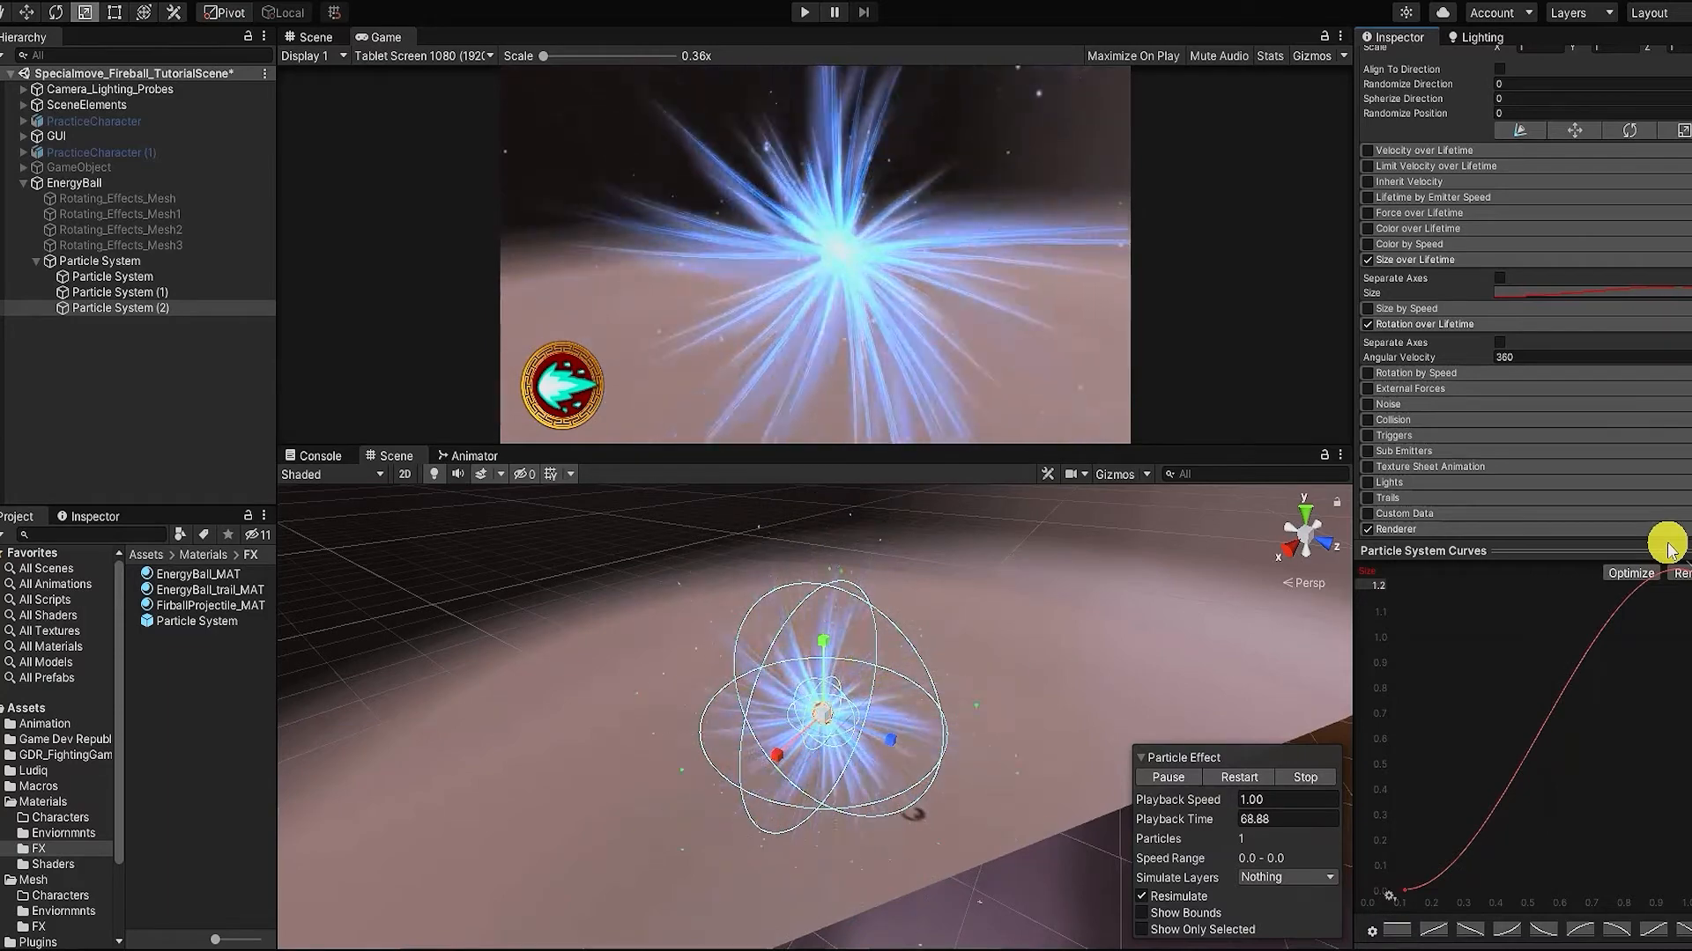
pyautogui.moveTo(1407, 895); pyautogui.dragTo(1413, 899)
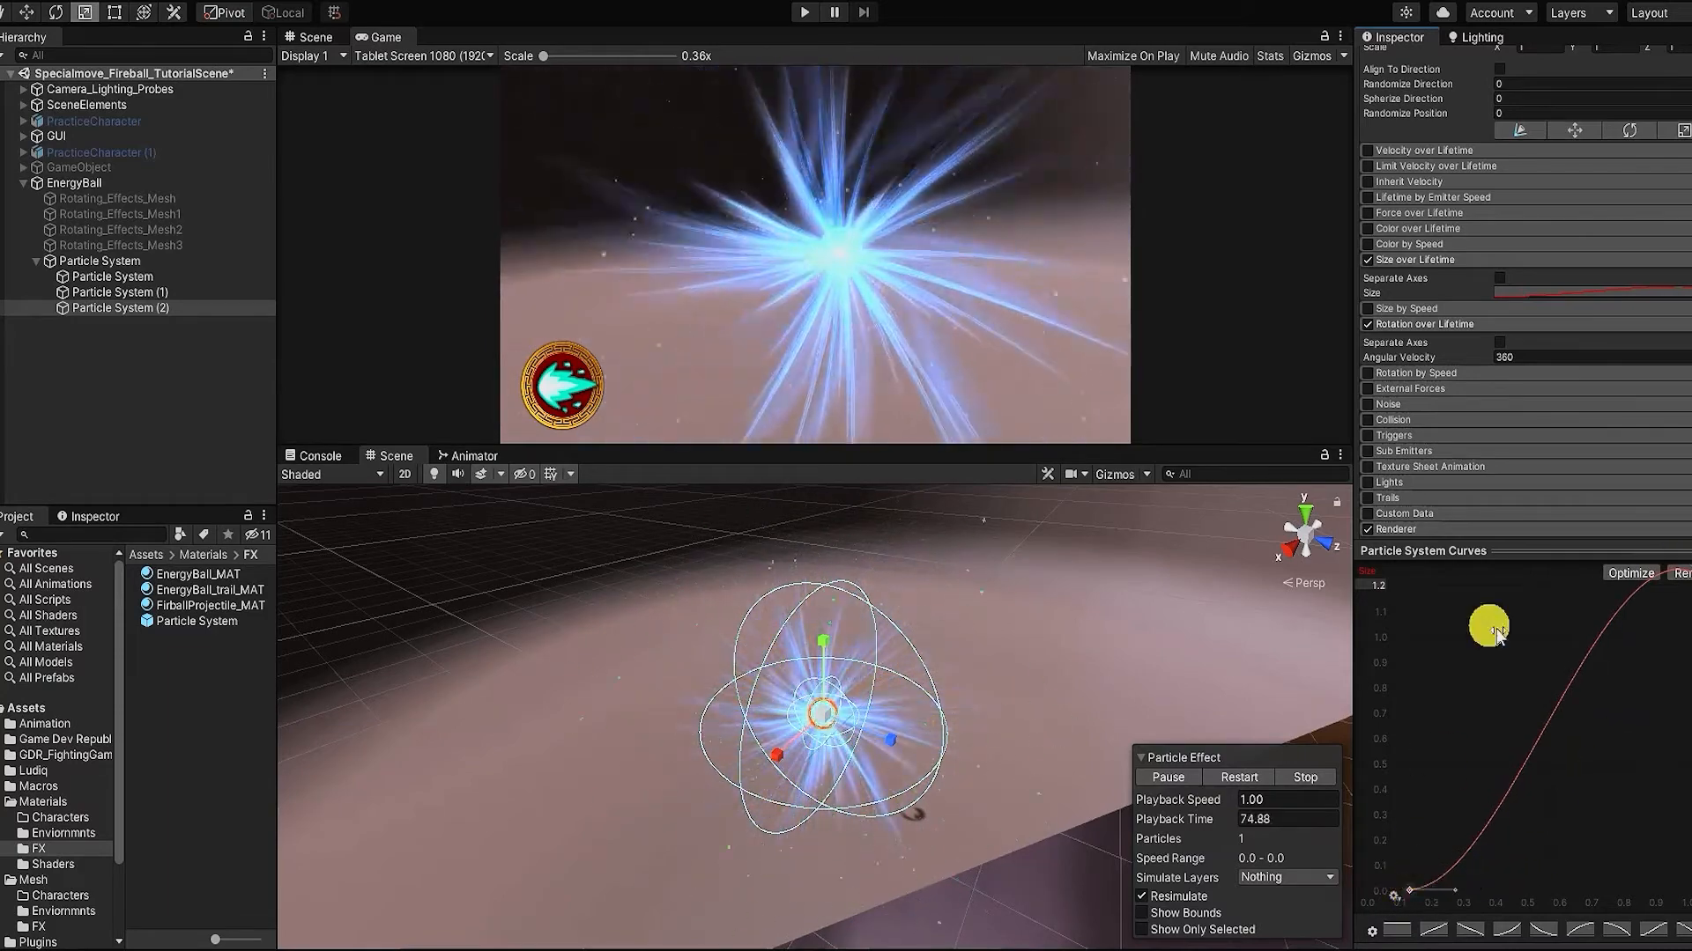
pyautogui.scroll(10, 1503, 279)
pyautogui.click(1503, 264)
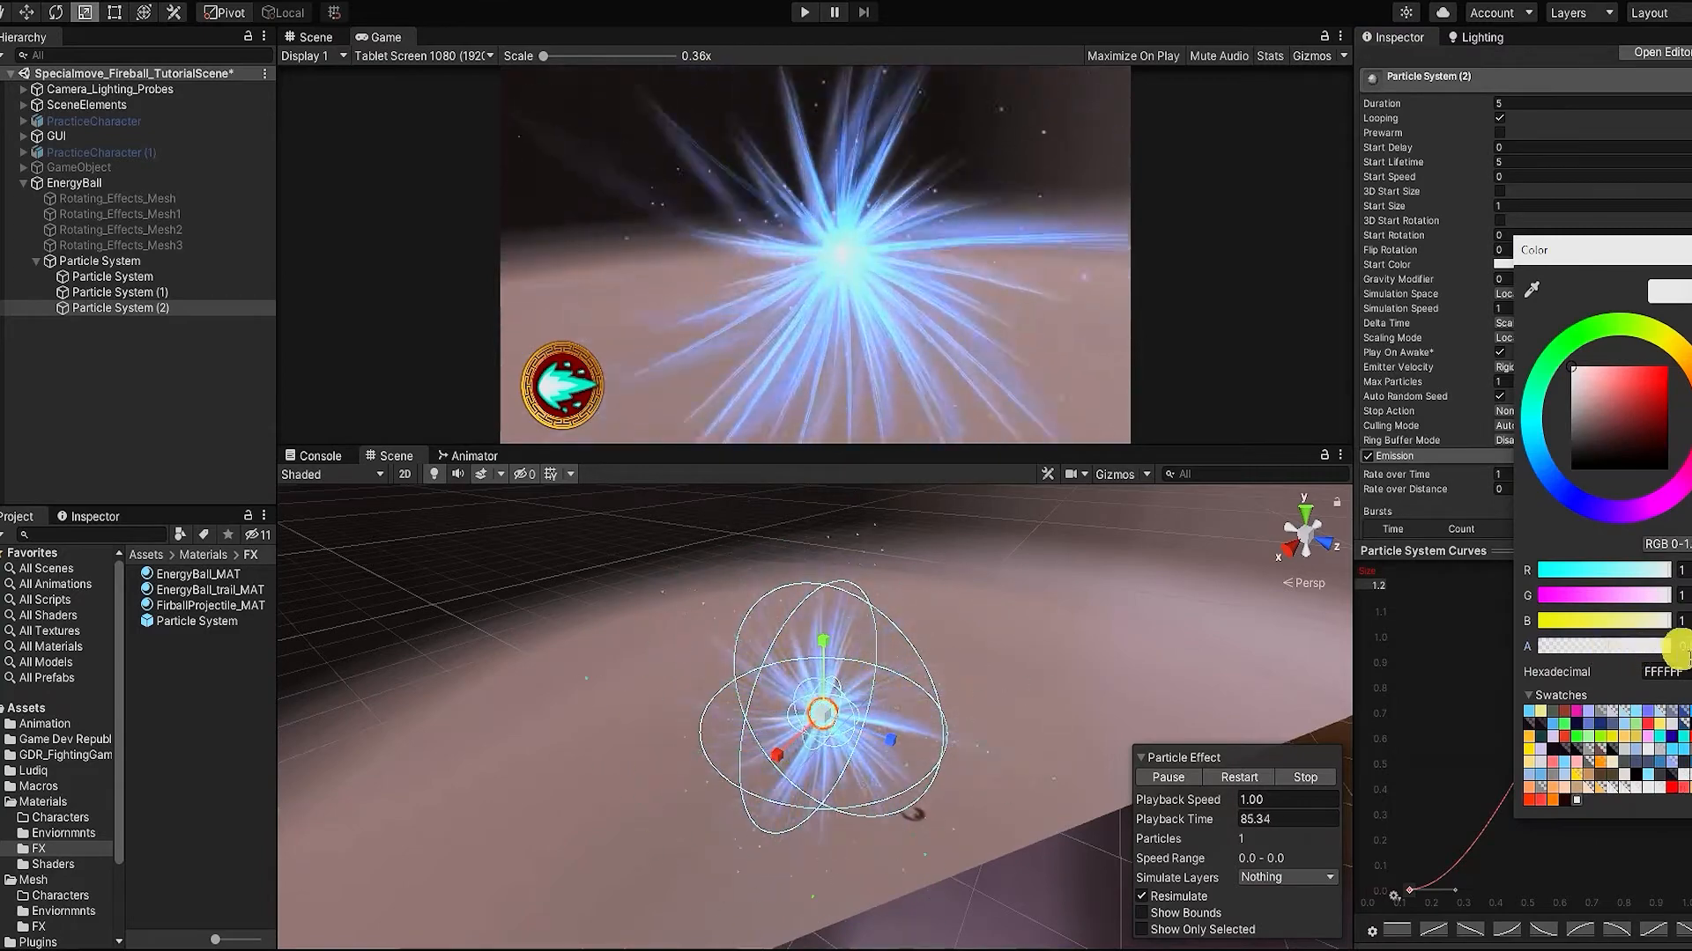
pyautogui.click(1690, 250)
pyautogui.click(1597, 312)
# Step: Enable Velocity over Lifetime and set the orbital velocity to 1 on X, Y and Z
pyautogui.scroll(-6, 1597, 326)
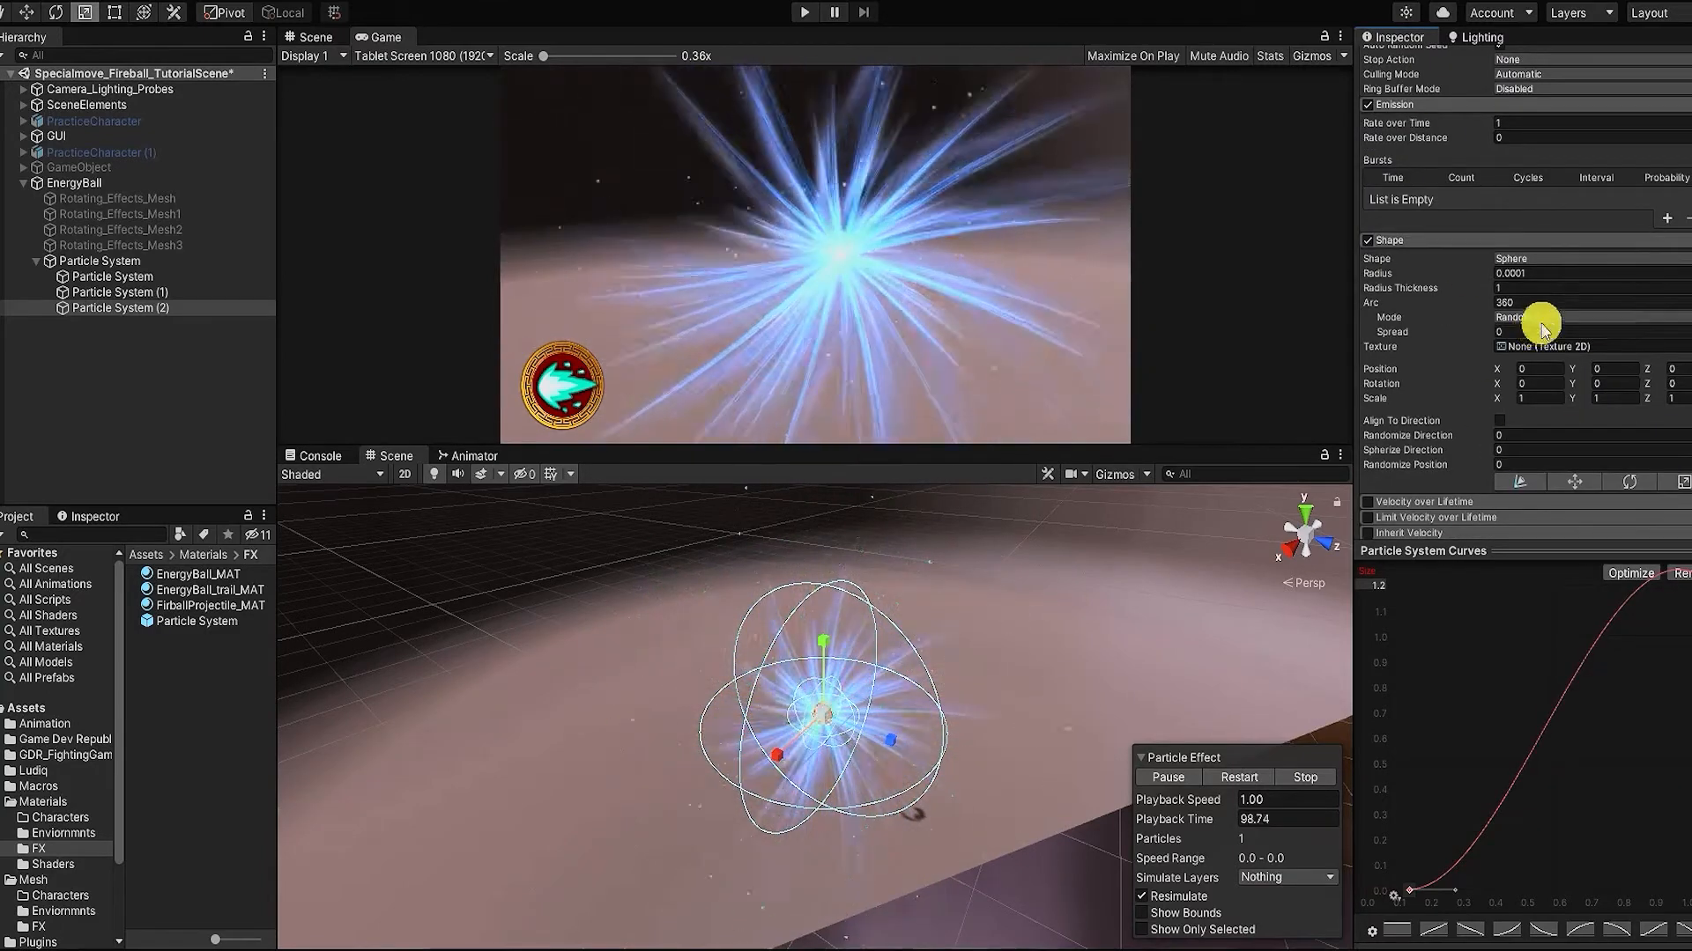
pyautogui.scroll(-3, 1537, 325)
pyautogui.click(1368, 326)
pyautogui.click(1482, 390)
pyautogui.click(1461, 375)
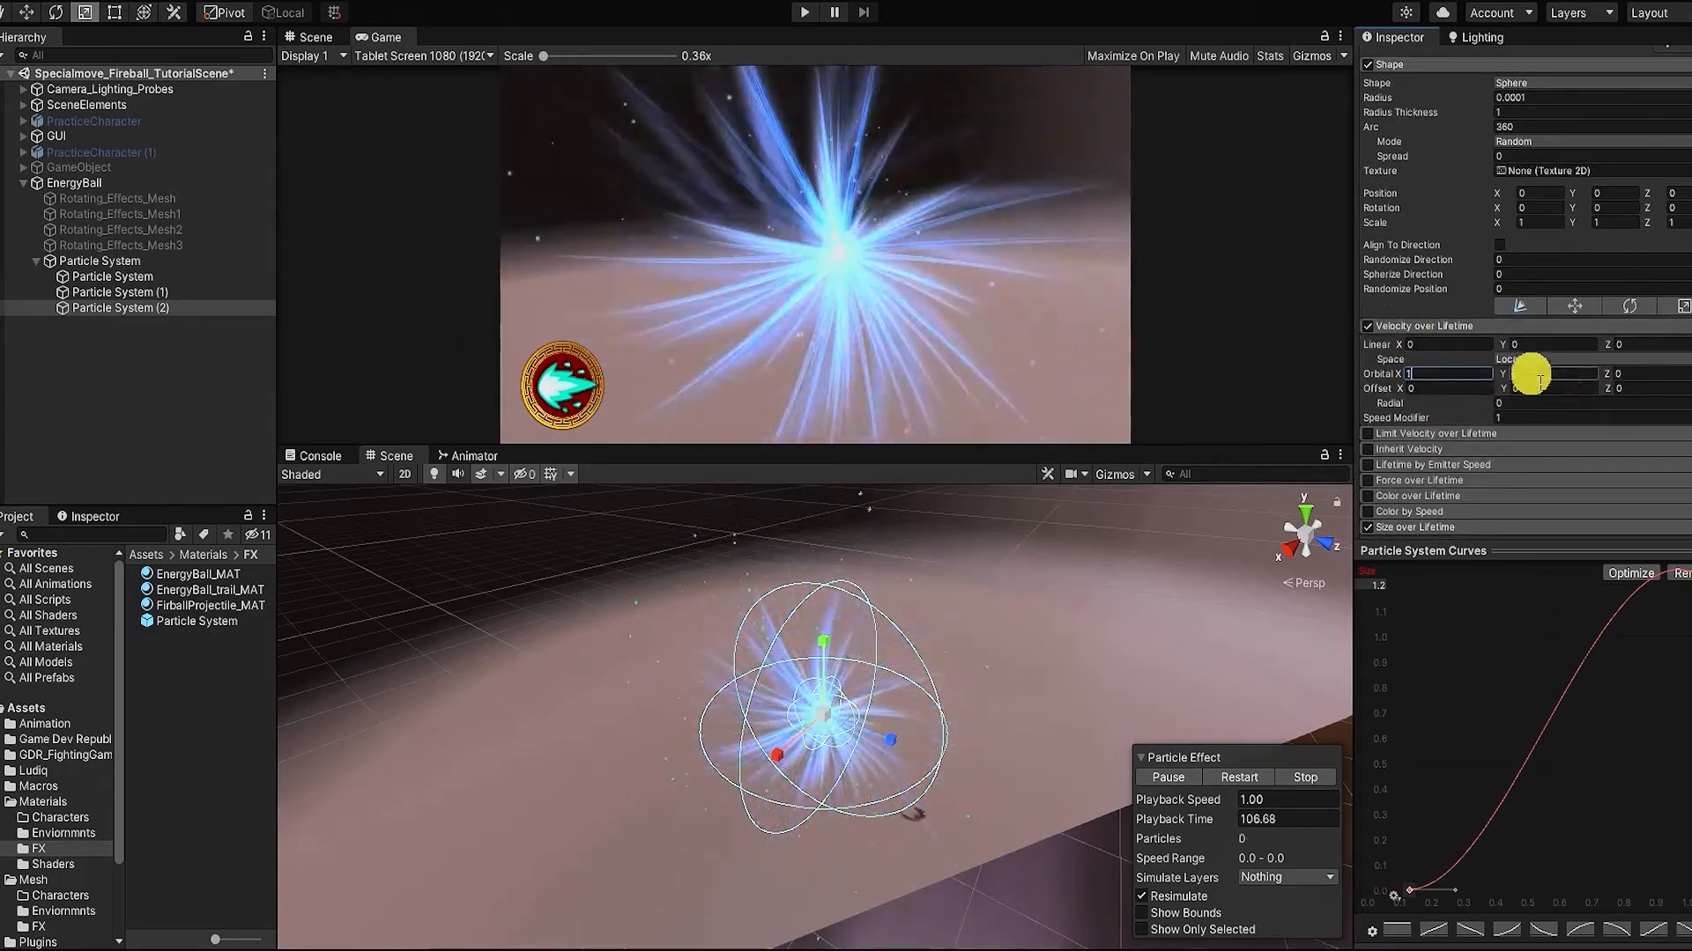
pyautogui.click(1530, 376)
pyautogui.write('1')
# Step: Enable Color over Lifetime and add alpha keys so the gradient fades in from transparent at its start
pyautogui.scroll(-3, 1636, 366)
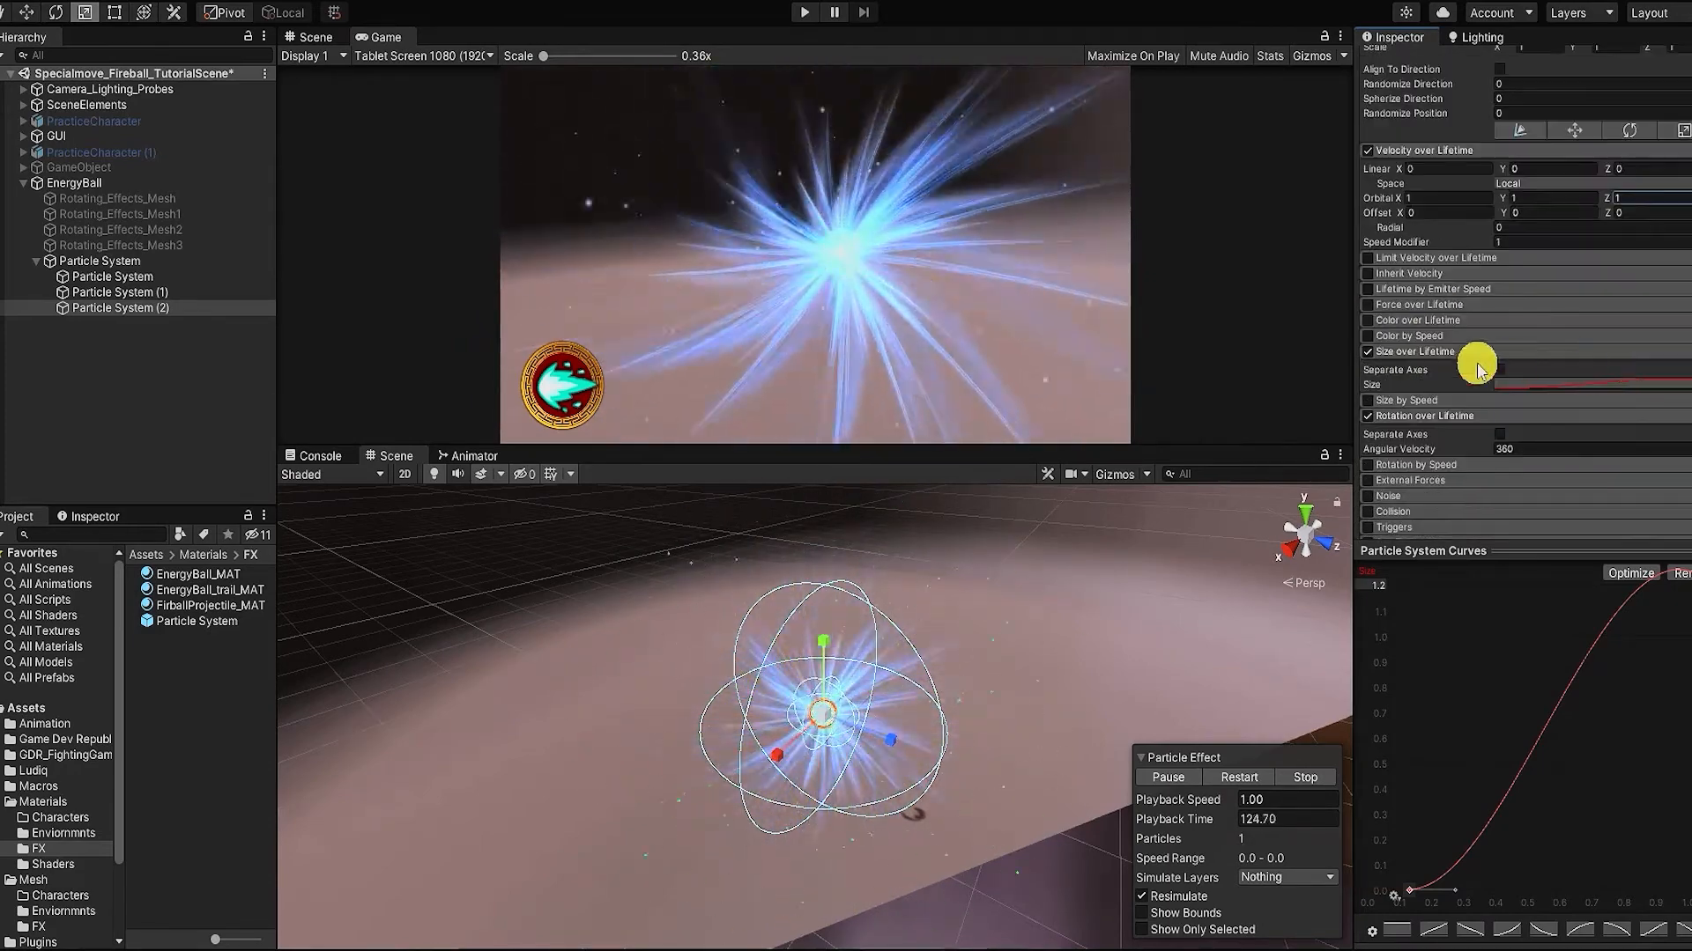
pyautogui.click(1367, 321)
pyautogui.click(1517, 338)
pyautogui.click(1159, 202)
pyautogui.click(1132, 202)
pyautogui.moveTo(1255, 288); pyautogui.dragTo(1157, 293)
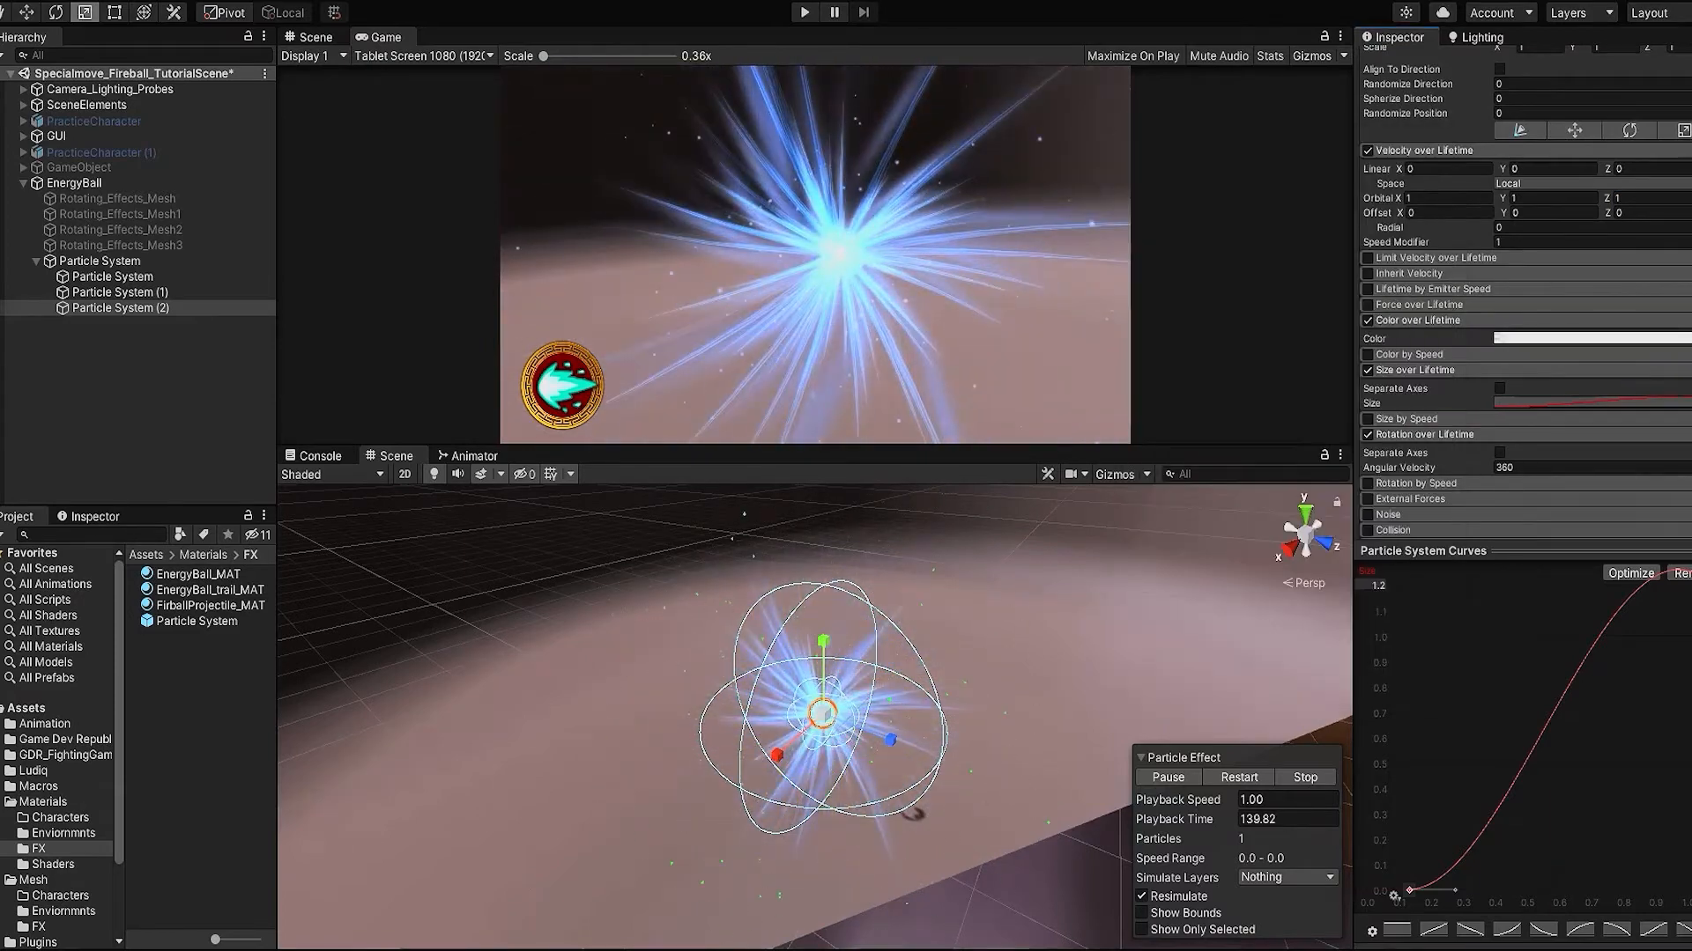
# Step: Fade the lifetime color gradient out to transparent at its end and color it from white to blue
pyautogui.click(1535, 340)
pyautogui.click(1442, 202)
pyautogui.click(1395, 261)
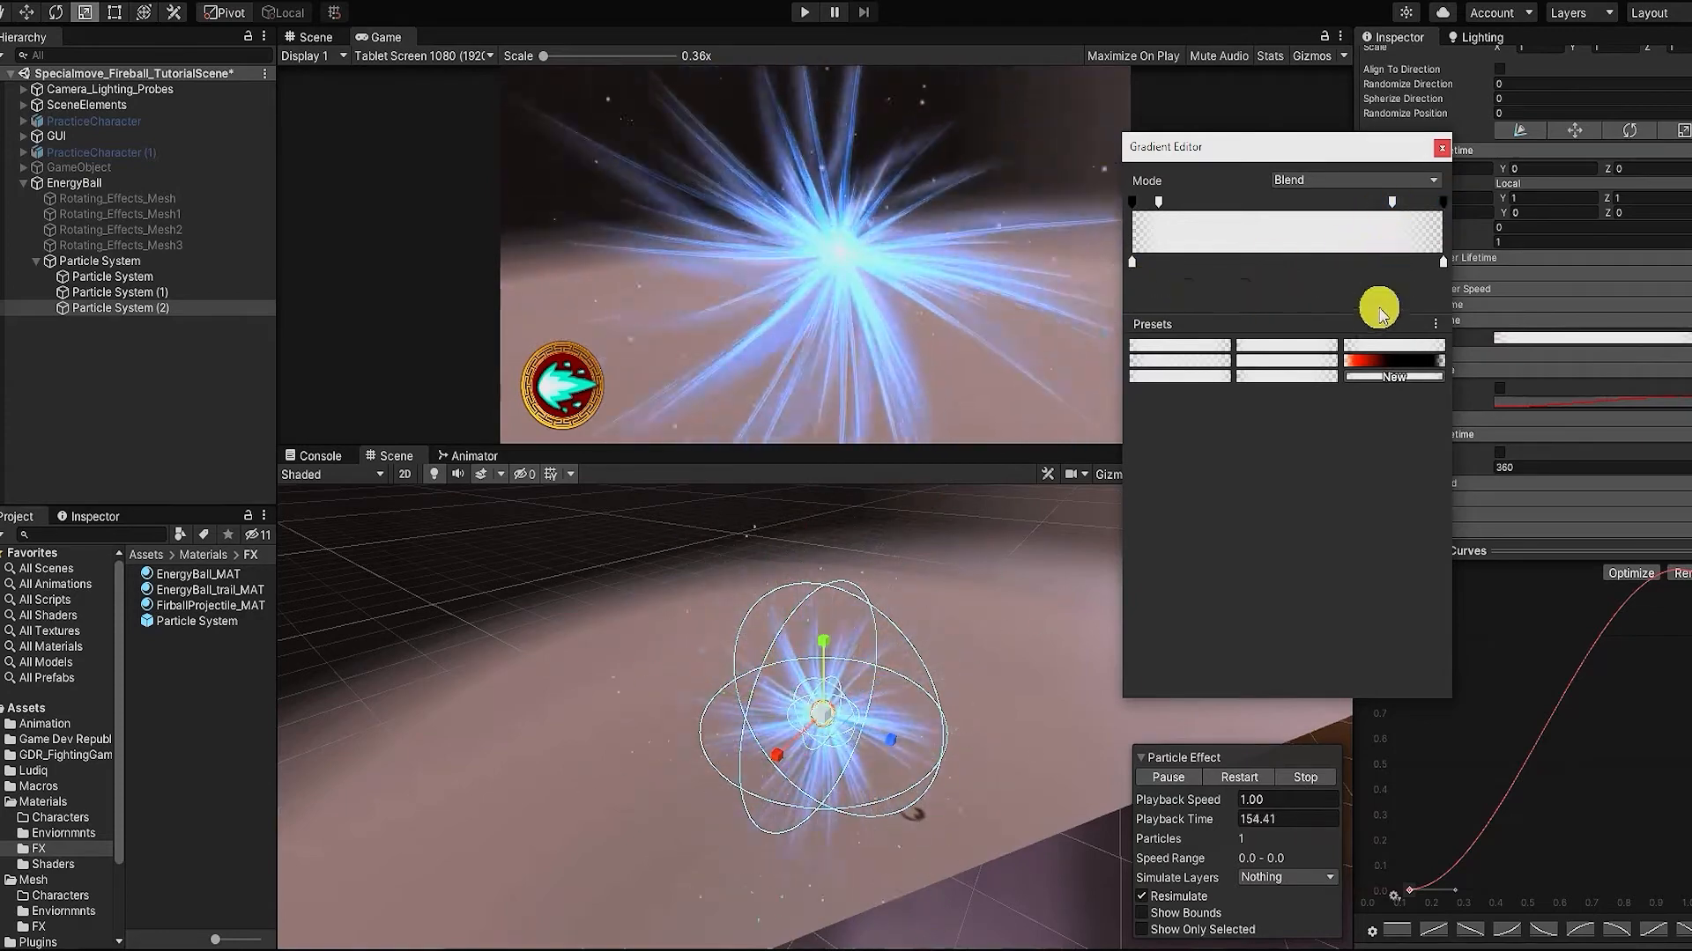
pyautogui.click(1230, 288)
pyautogui.click(1324, 394)
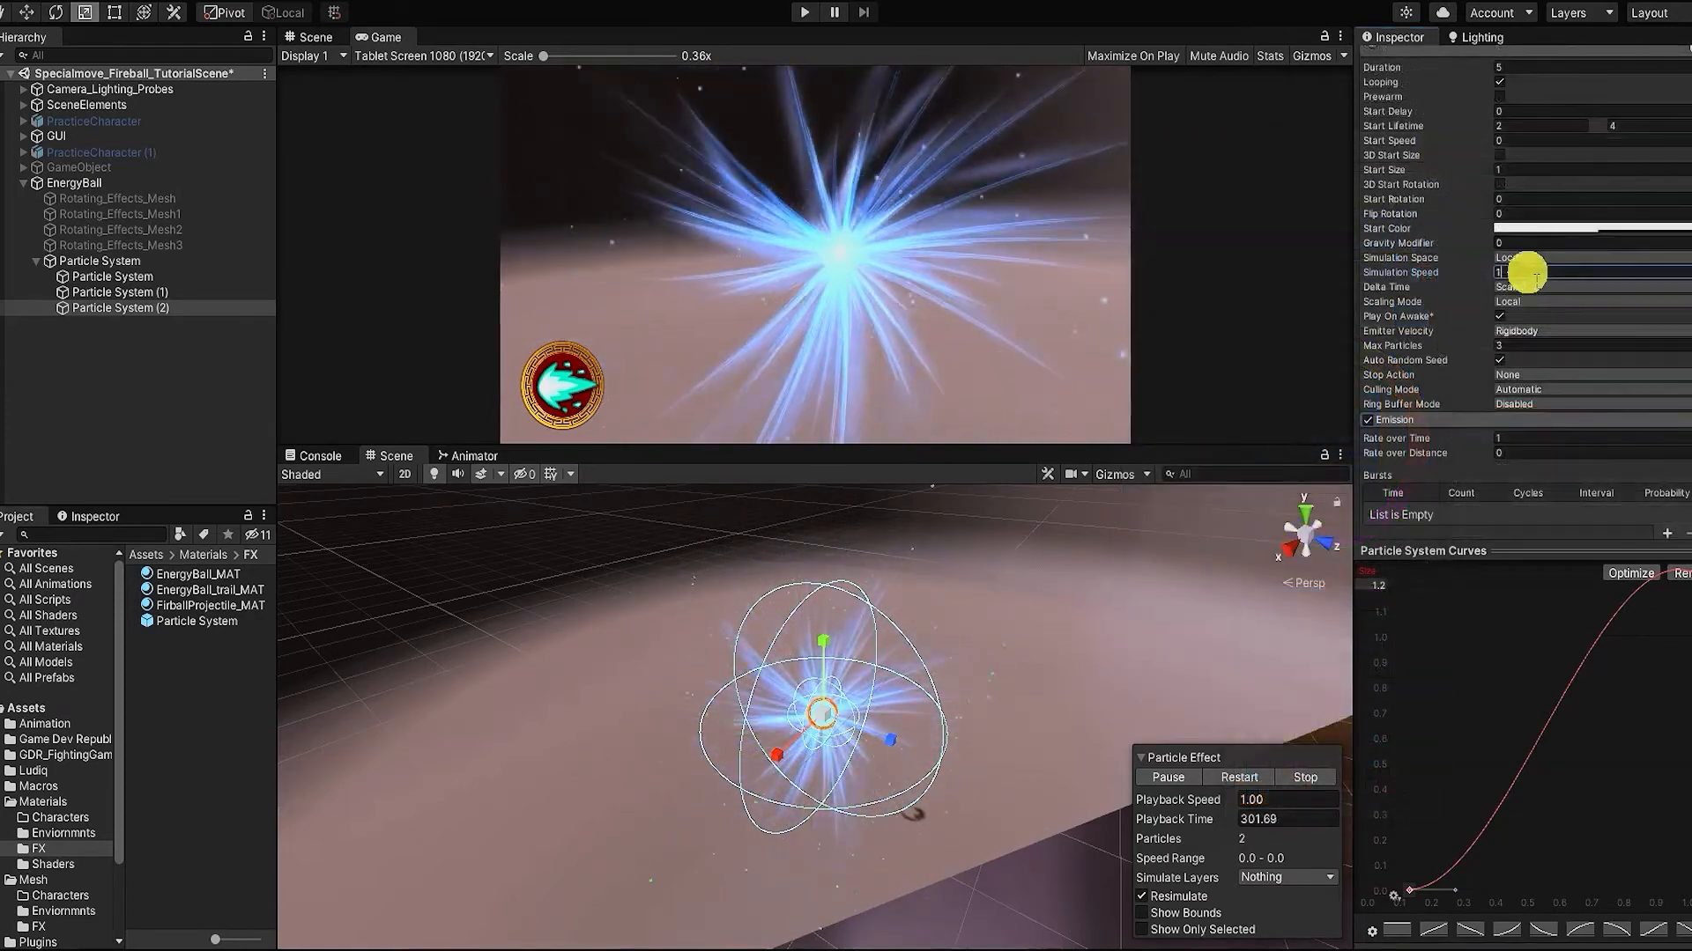
# Step: Raise the Size over Lifetime curve's maximum to 2 and move the color gradient's fade-out key closer to the end
pyautogui.scroll(-6, 1607, 289)
pyautogui.scroll(-5, 1607, 289)
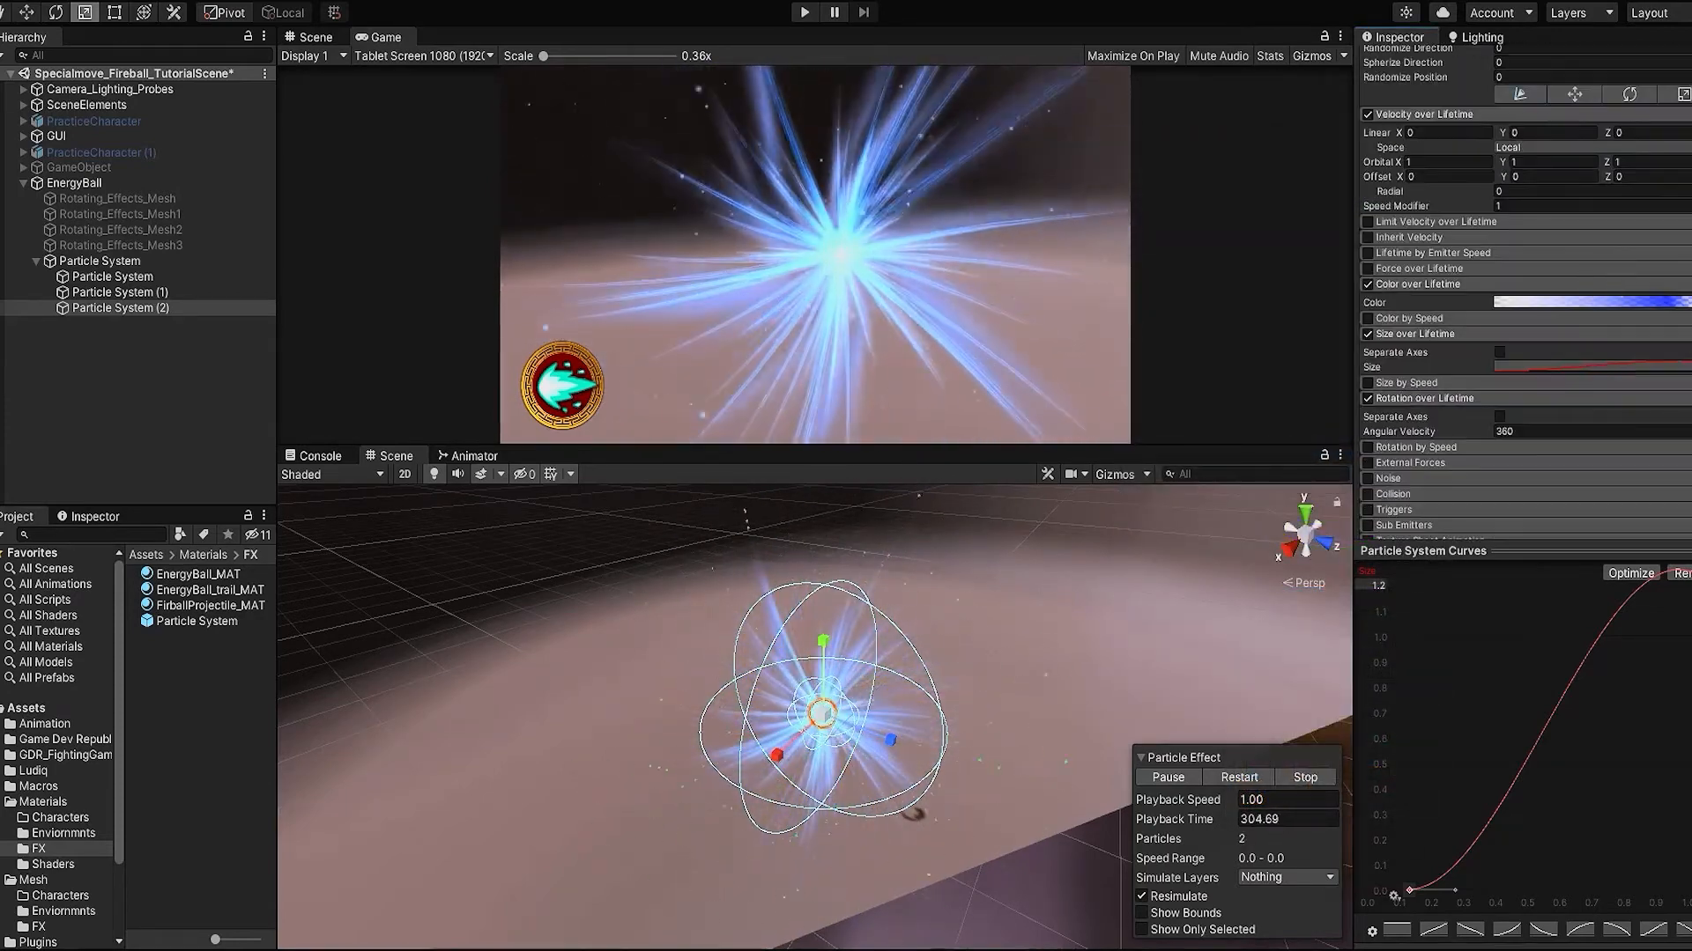
pyautogui.click(1687, 366)
pyautogui.click(1656, 407)
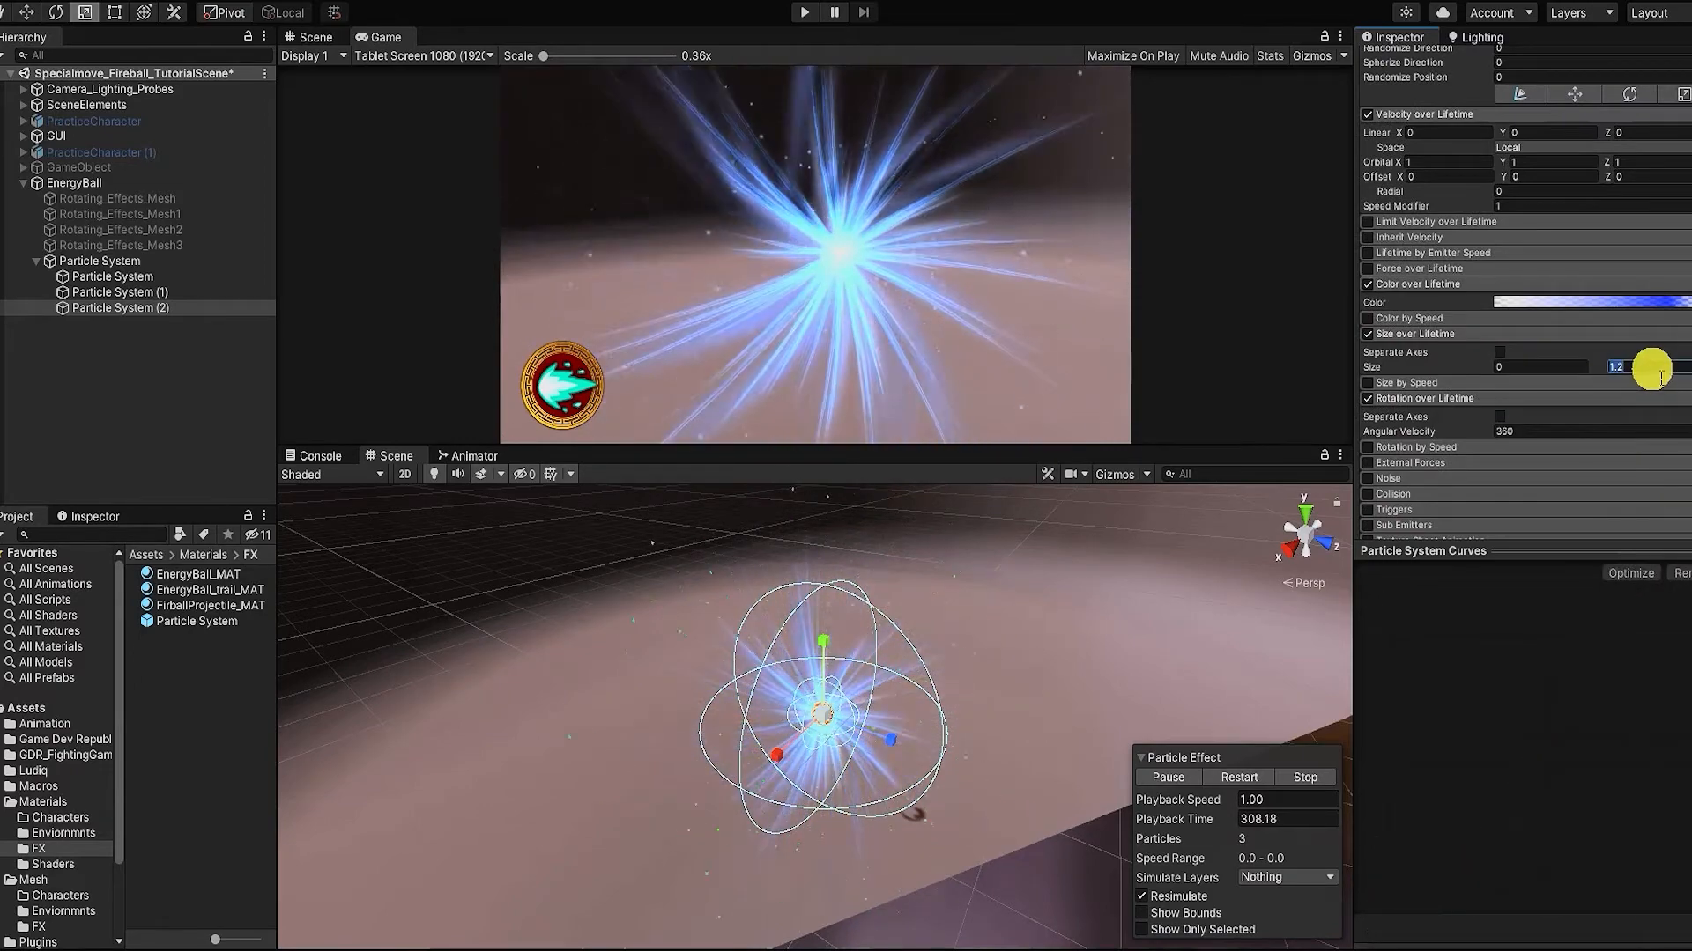
pyautogui.click(1687, 367)
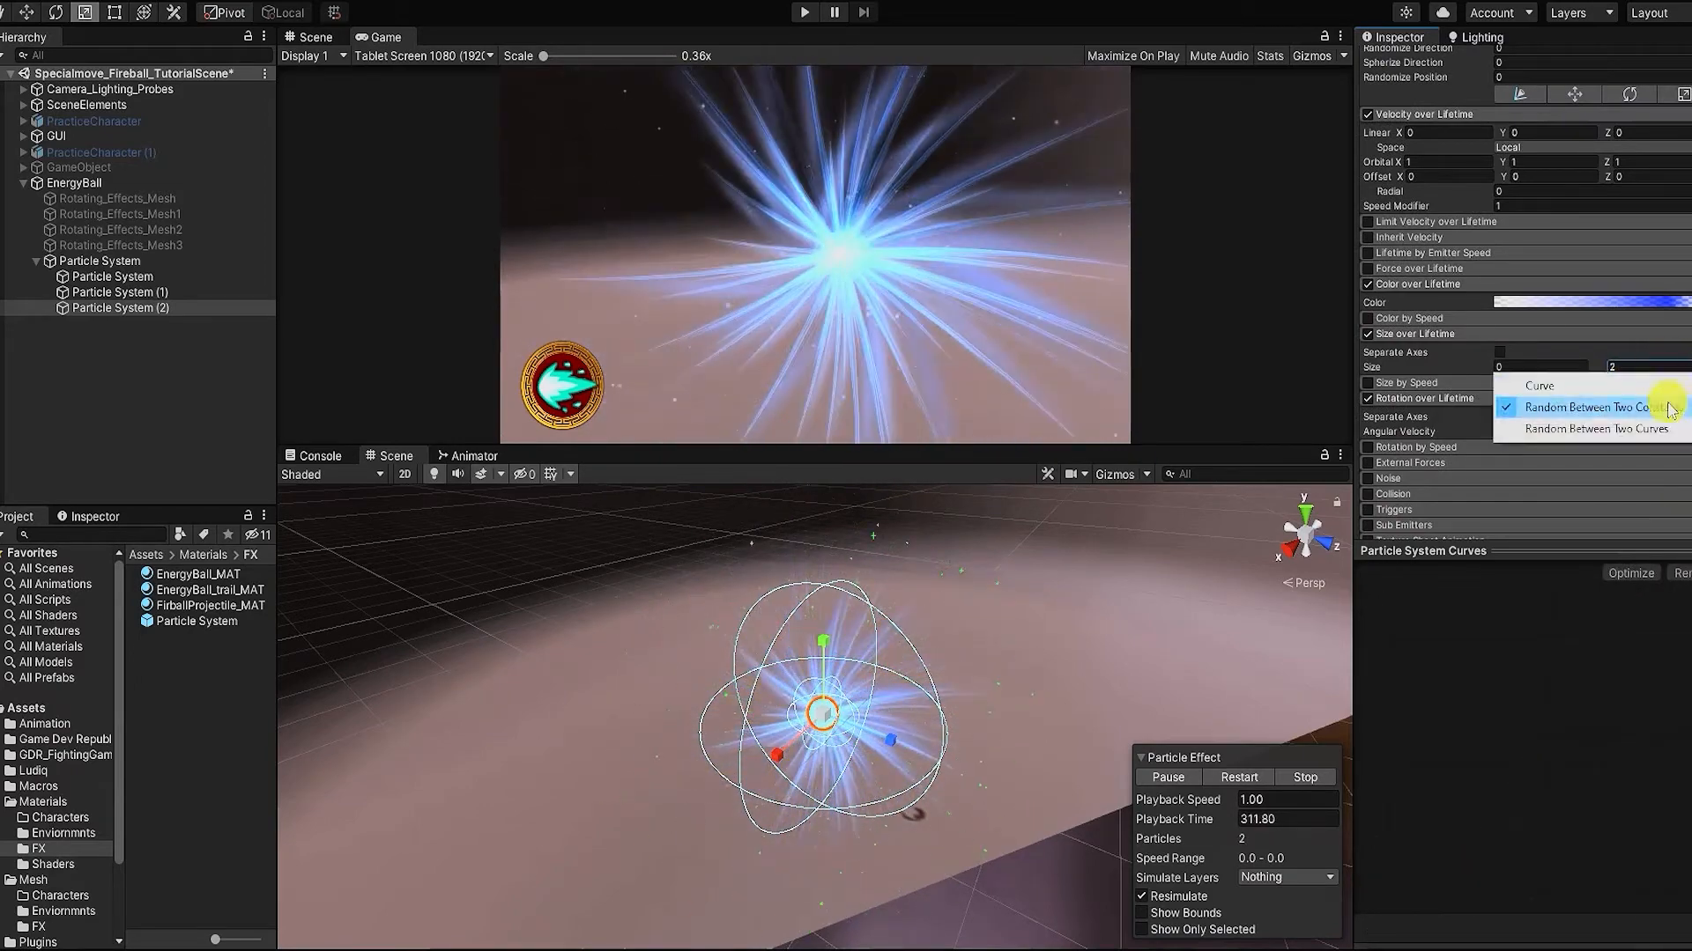
pyautogui.click(1617, 391)
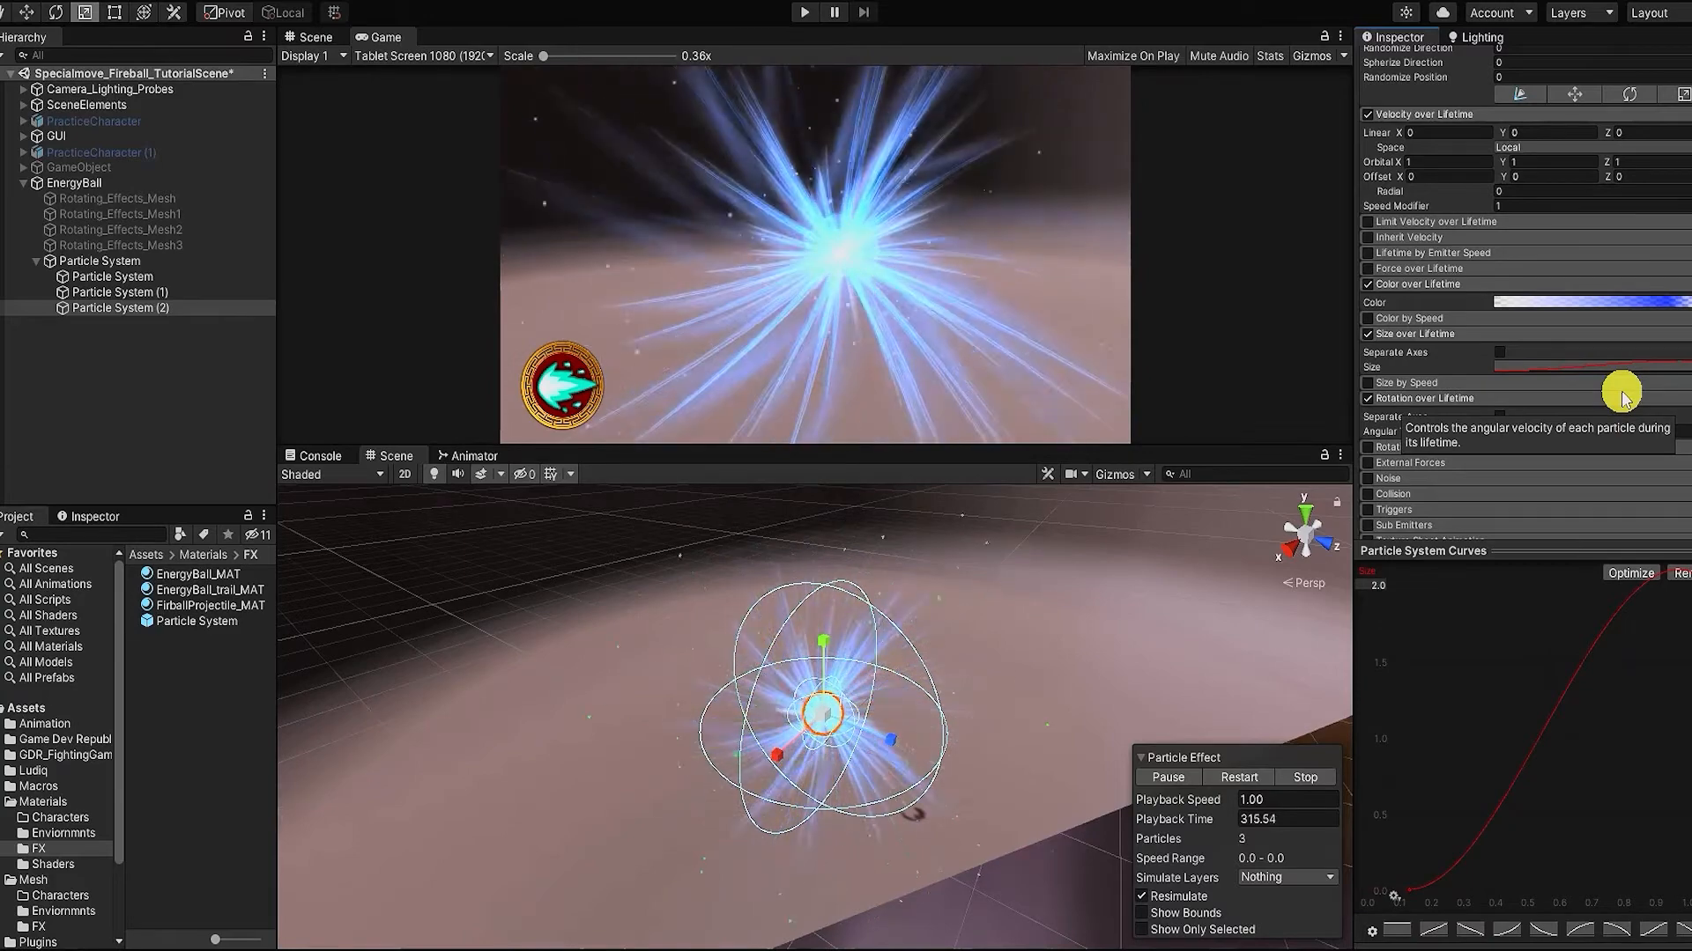
pyautogui.click(1665, 304)
pyautogui.moveTo(1401, 202)
pyautogui.mouseDown()
pyautogui.moveTo(1372, 202)
pyautogui.moveTo(1422, 201)
pyautogui.mouseUp()
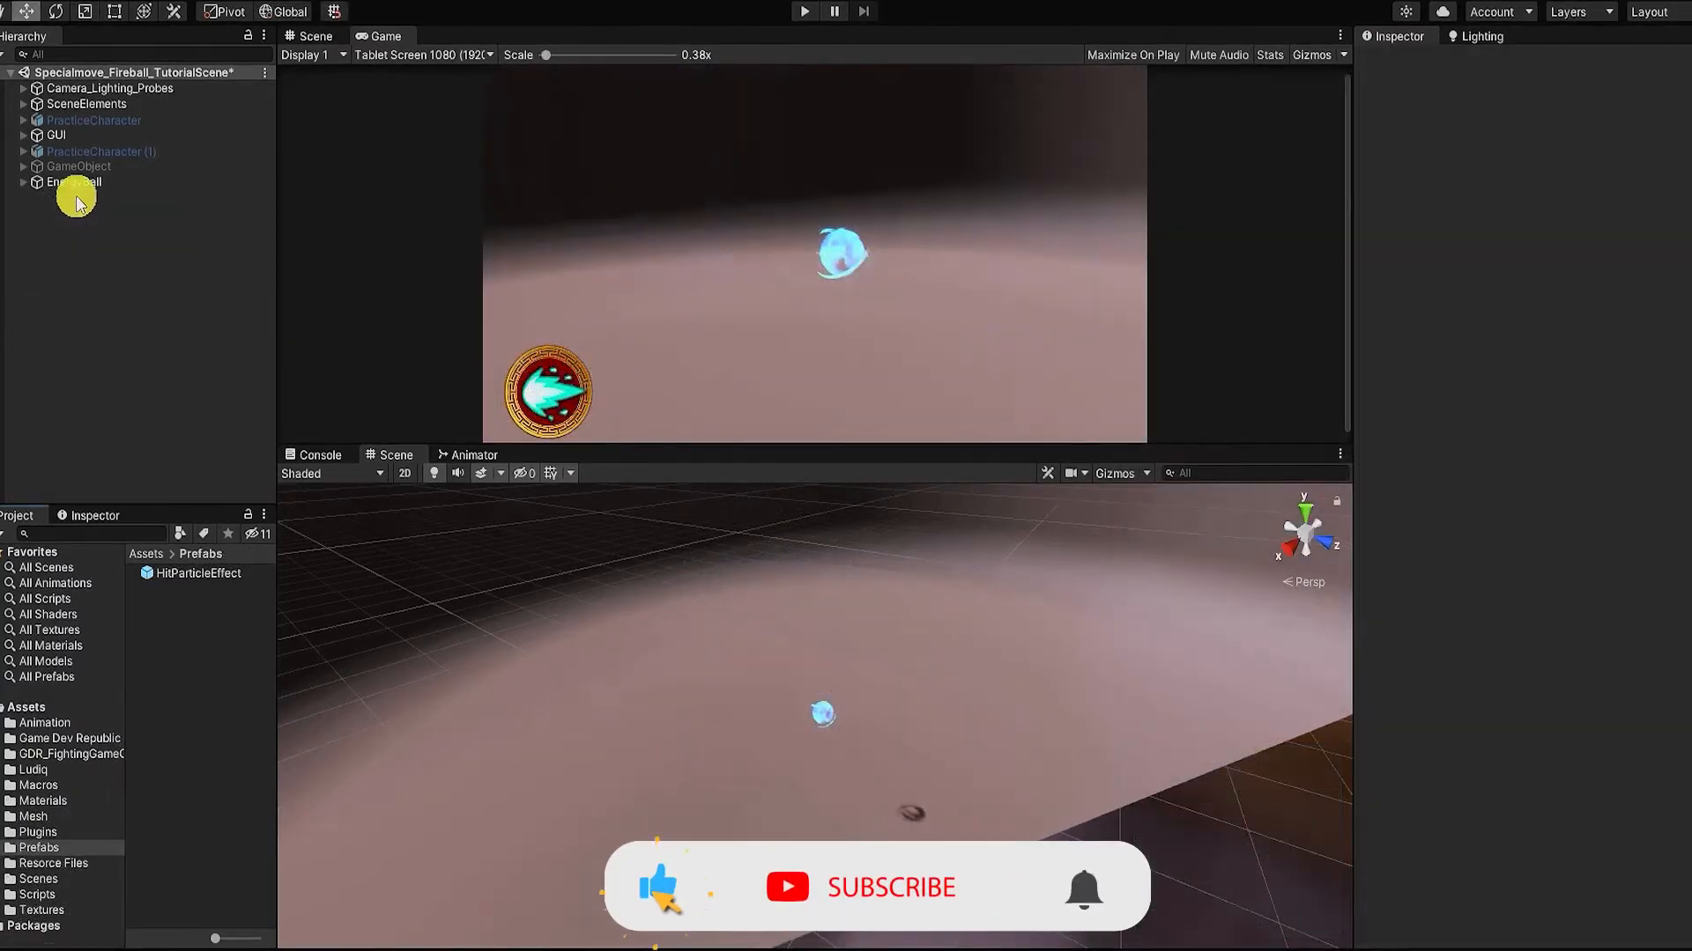
# Step: Rename the EnergyBall object in the scene hierarchy as EnergyBall_PreFab
pyautogui.click(74, 182)
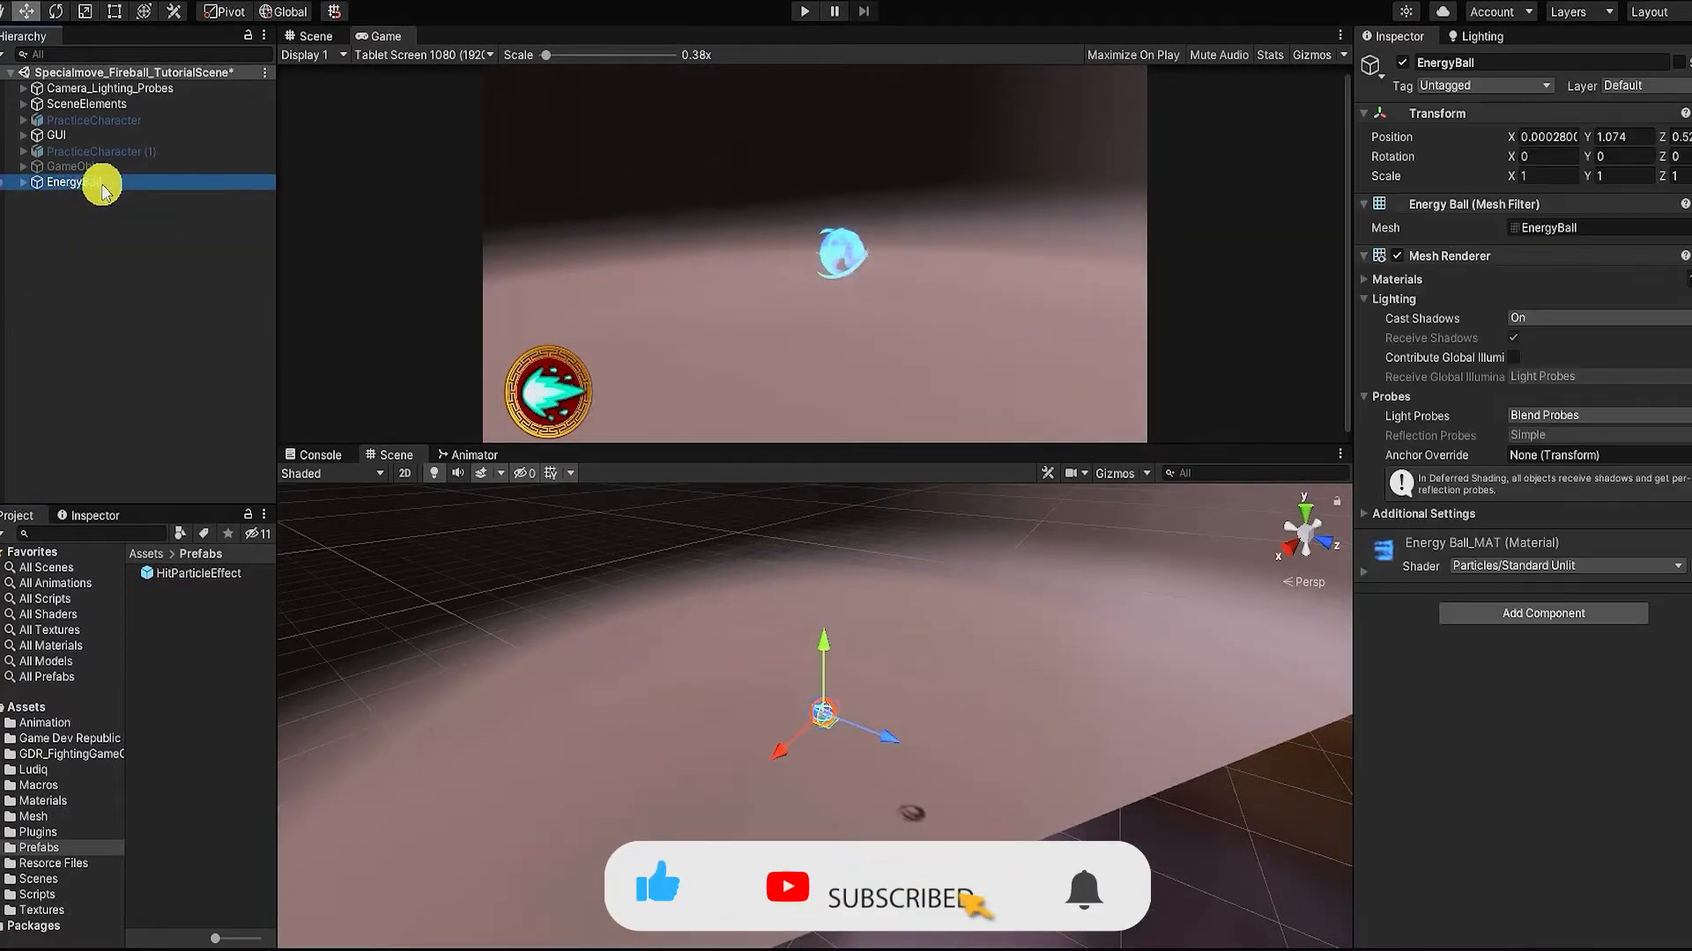
pyautogui.click(100, 186)
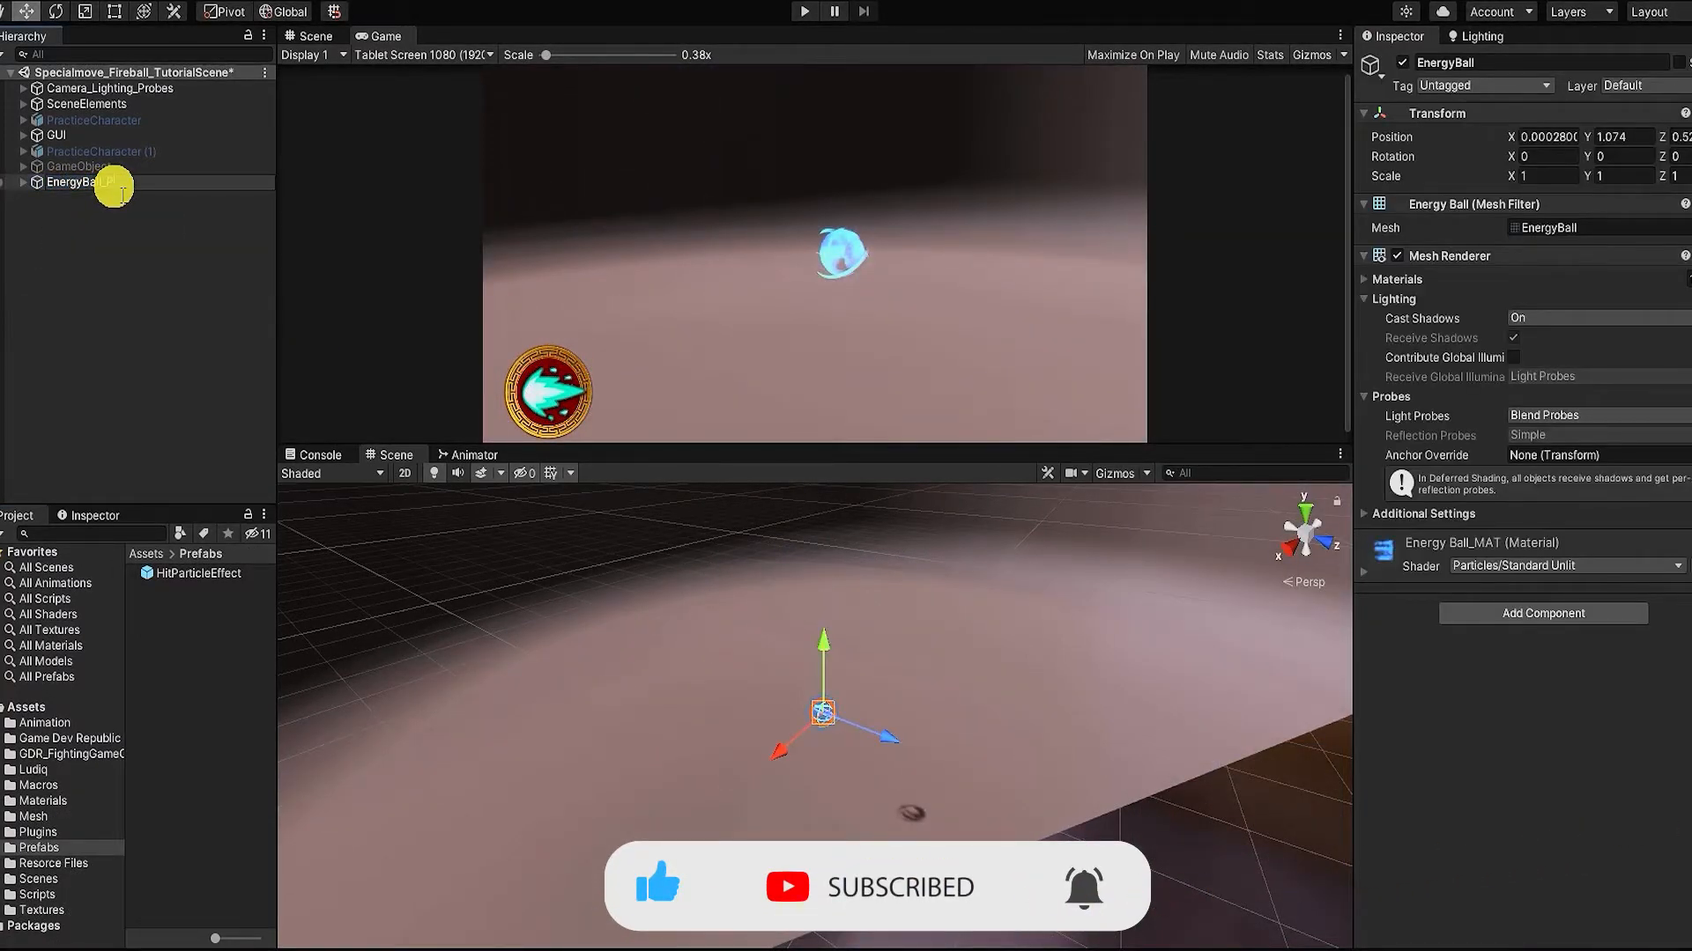
pyautogui.write('_PreFab')
pyautogui.press('Return')
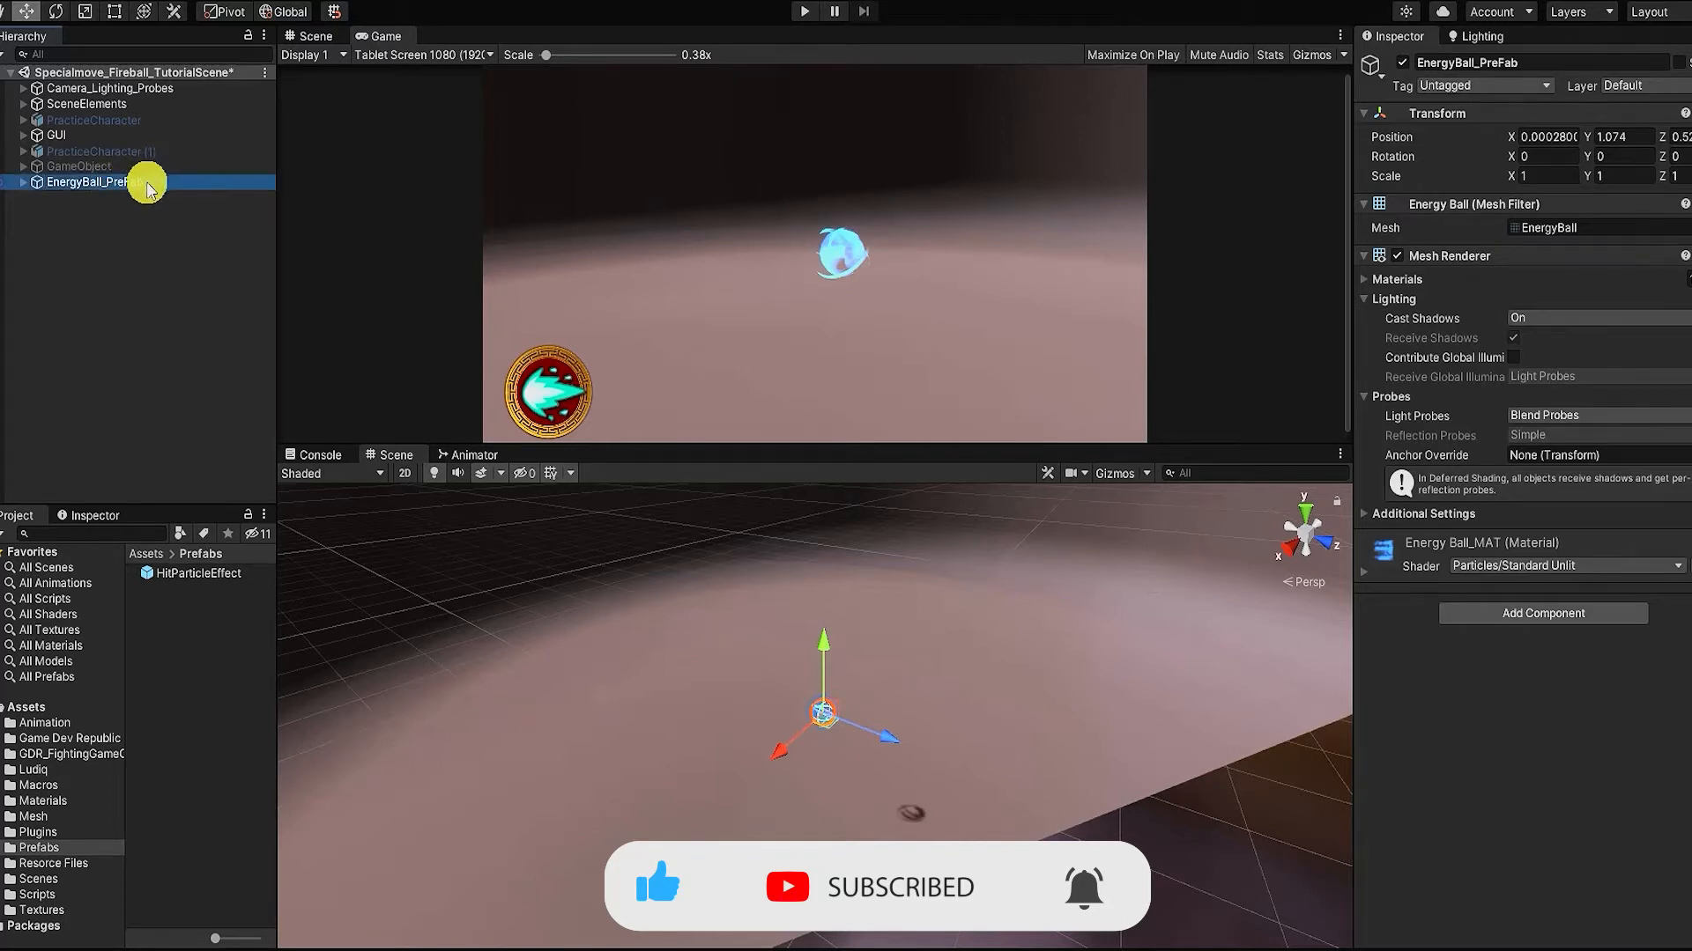
# Step: Save EnergyBall_PreFab as a prefab in the Prefabs folder and delete its instance from the scene
pyautogui.moveTo(147, 181); pyautogui.dragTo(192, 625)
pyautogui.click(103, 235)
pyautogui.click(99, 183)
pyautogui.press('Delete')
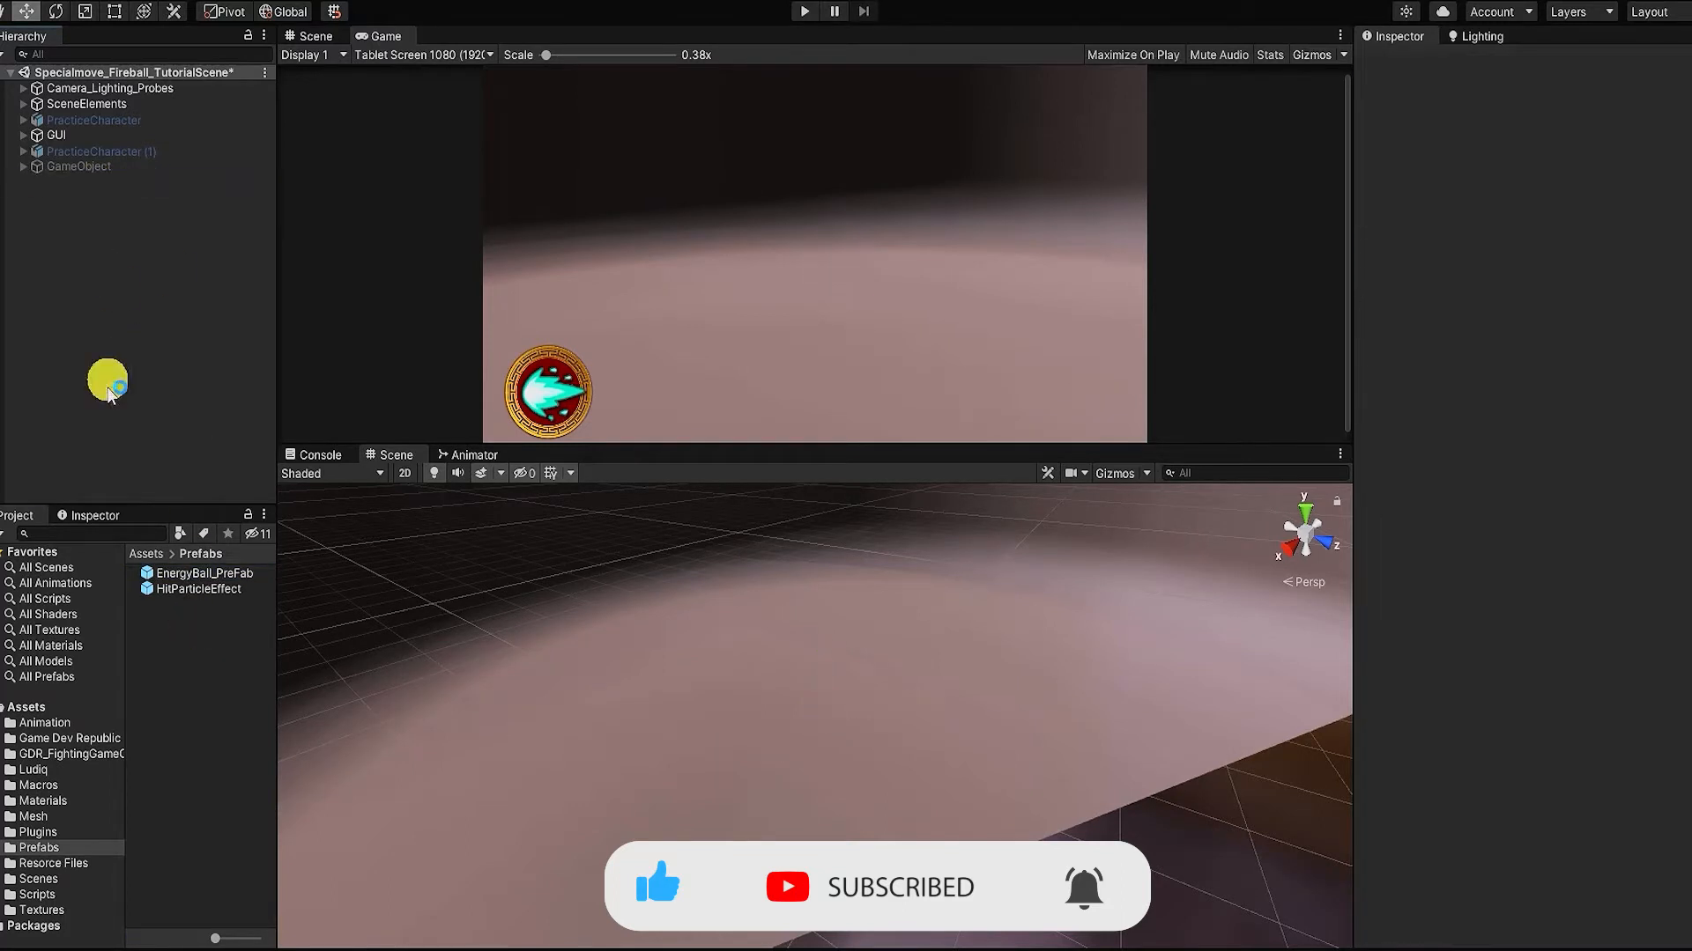
# Step: Add the FireBallA_Mesh model from the Mesh/FX folder to the scene and set its Y position to 1 and Y rotation to 90
pyautogui.click(40, 816)
pyautogui.click(3, 817)
pyautogui.click(27, 863)
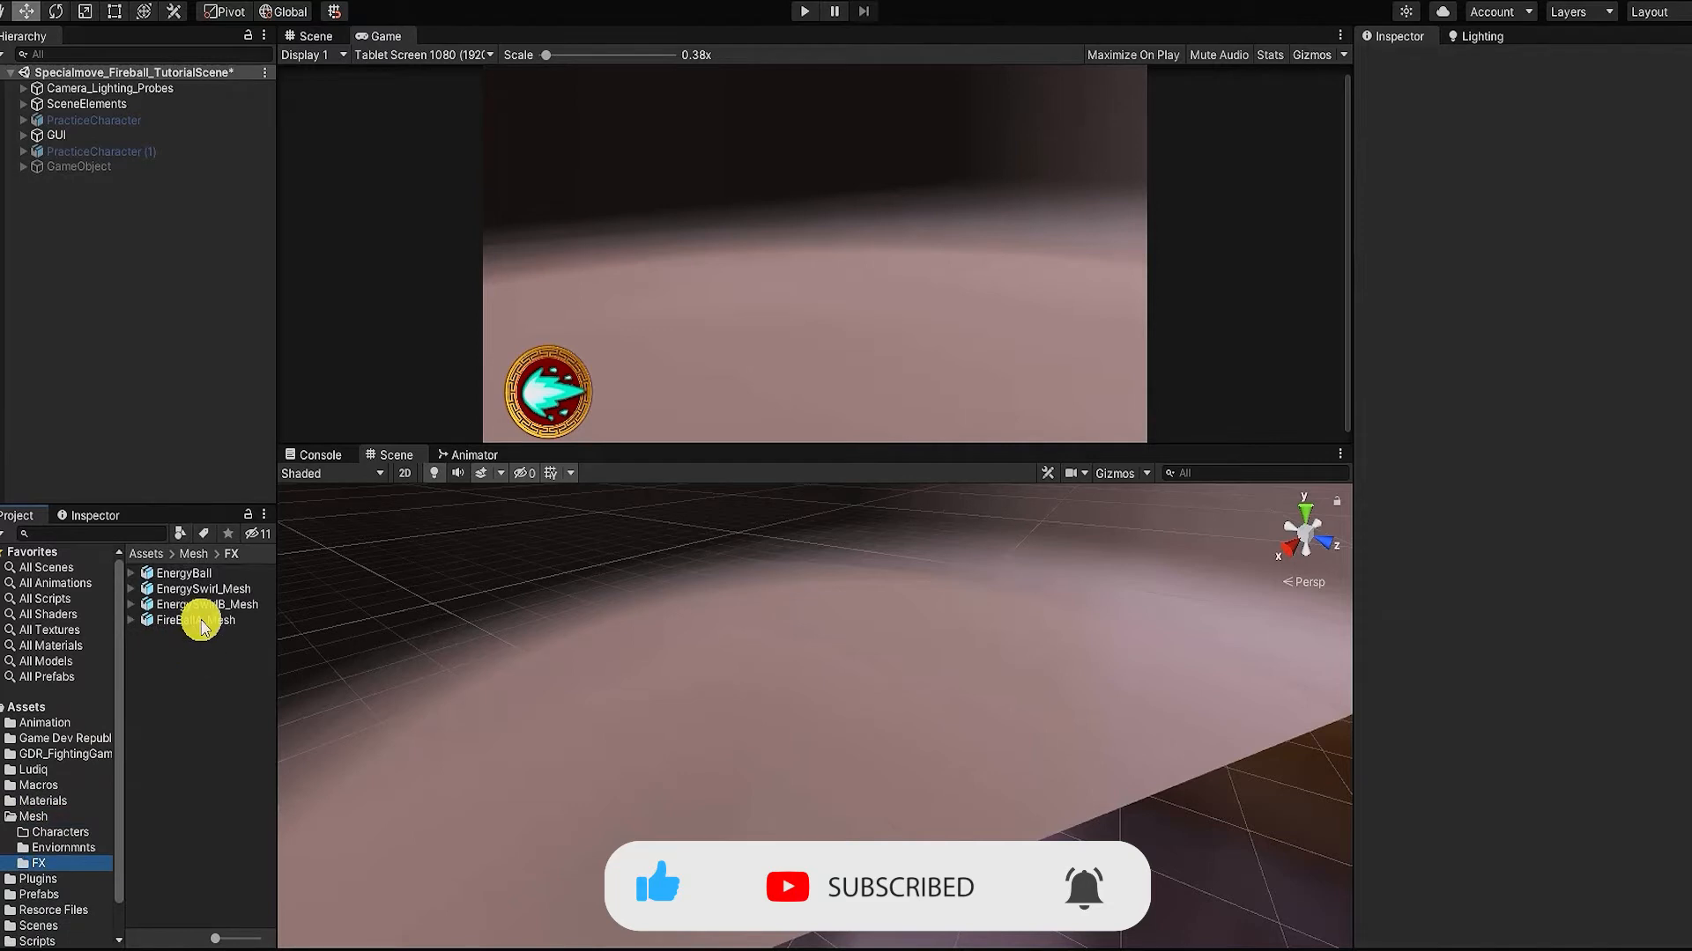
pyautogui.moveTo(201, 623); pyautogui.dragTo(191, 408)
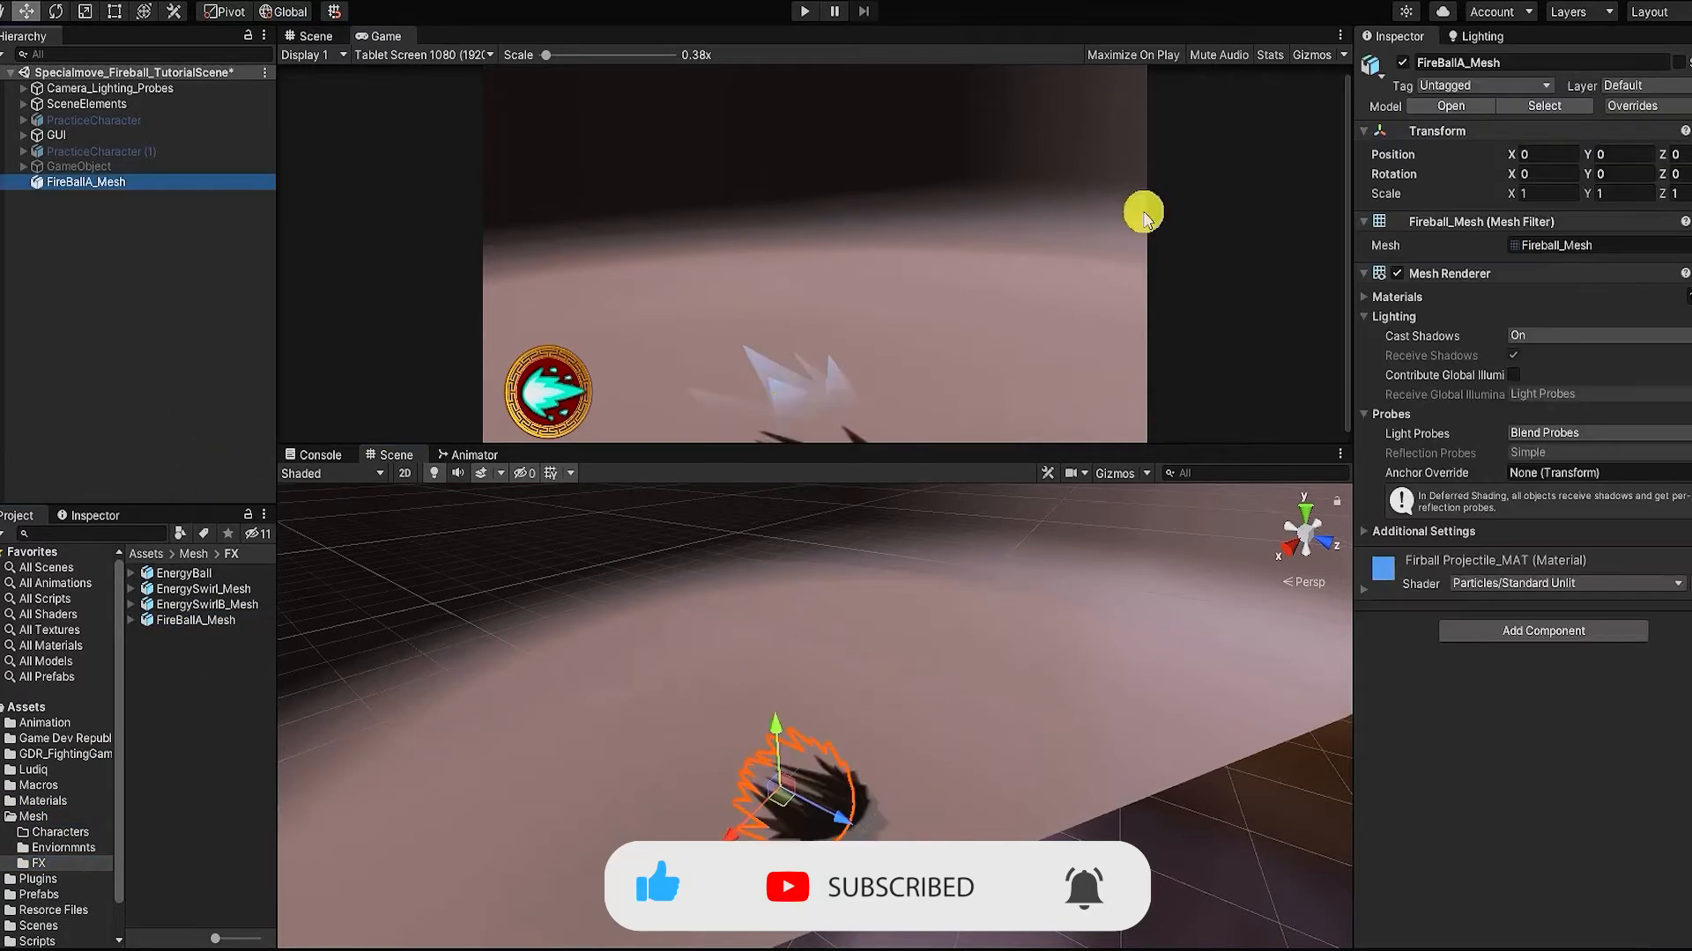
pyautogui.click(1613, 174)
pyautogui.click(1639, 155)
pyautogui.write('1')
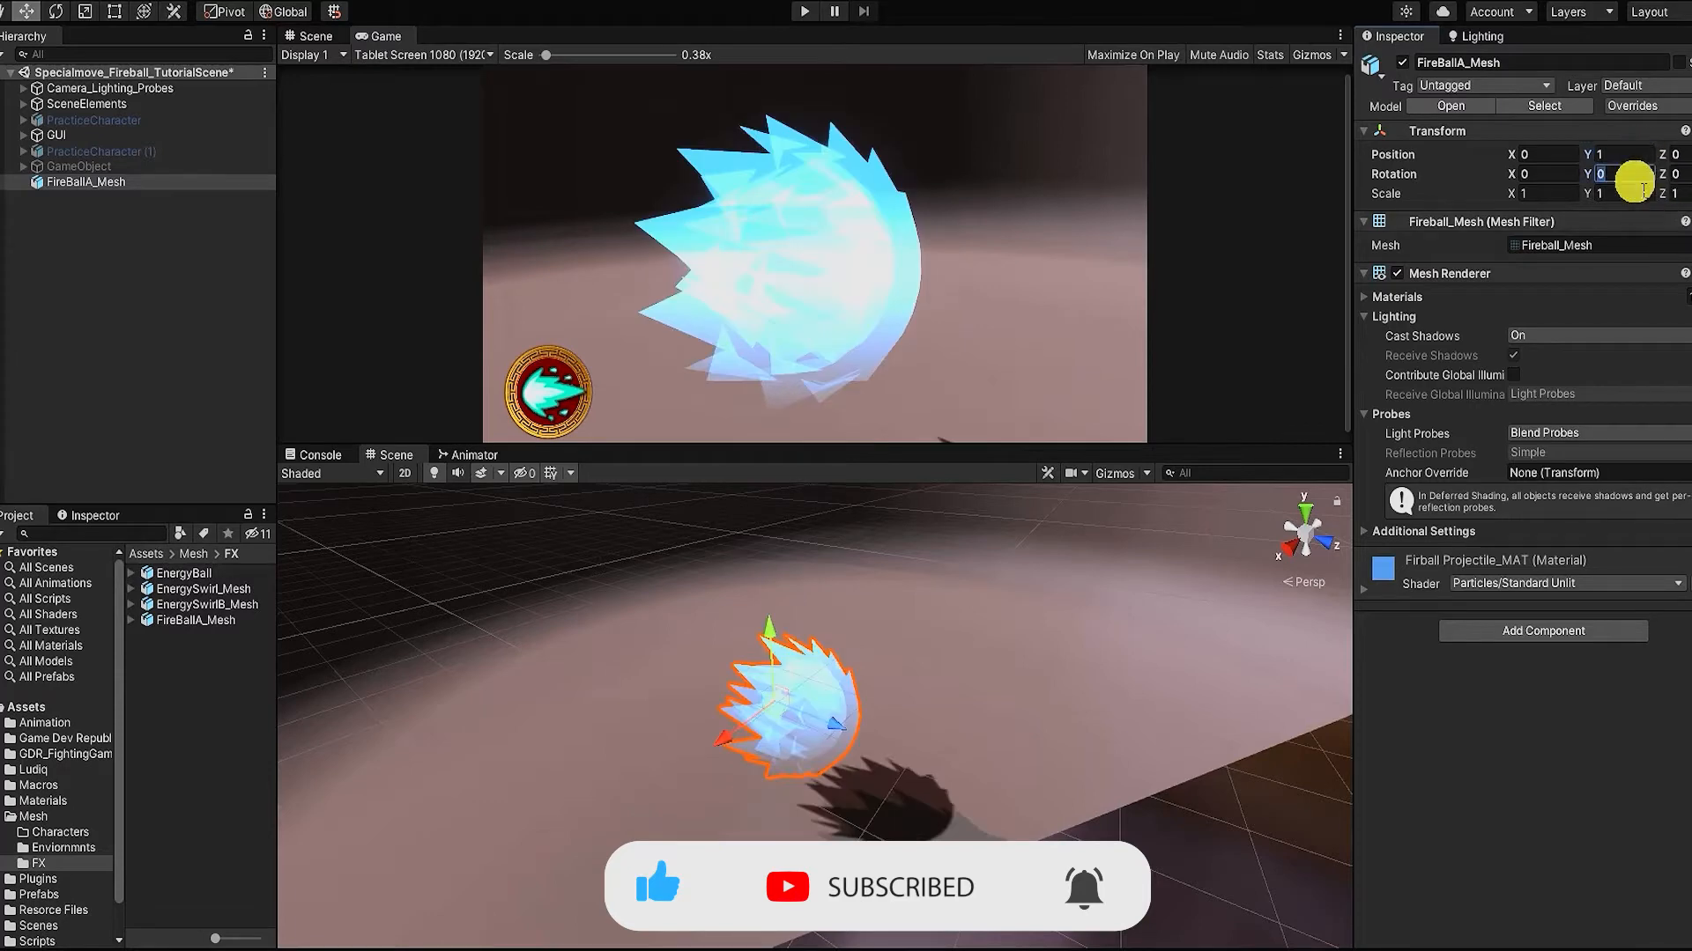
pyautogui.write('90')
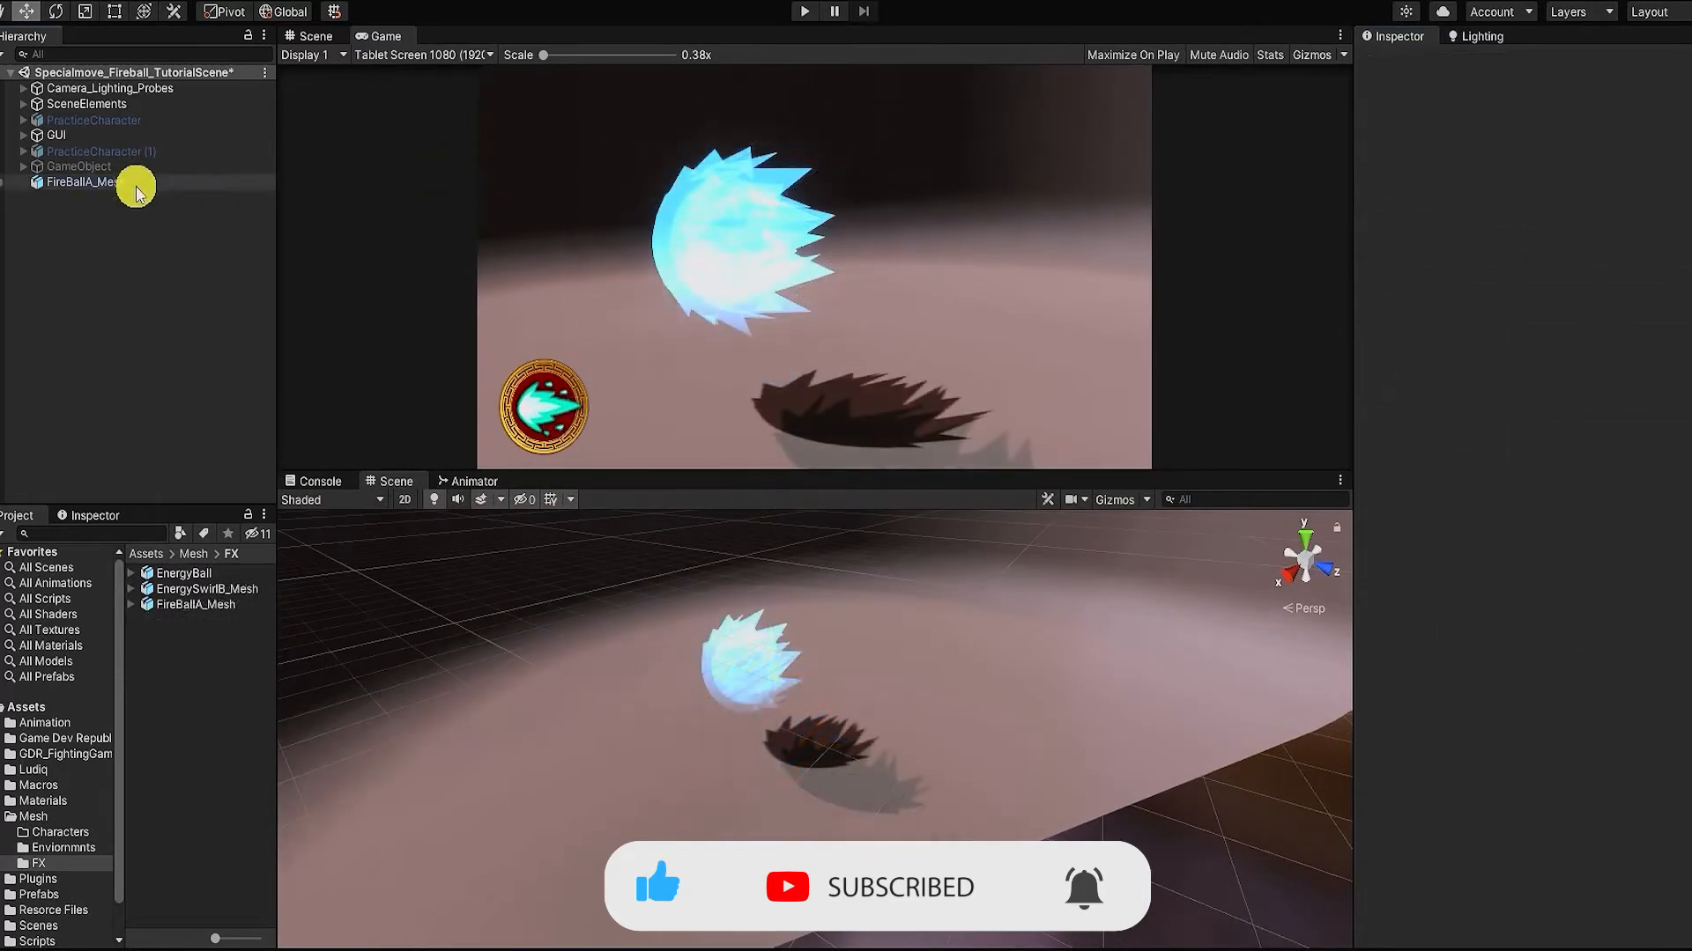
# Step: Unpack the FireBallA_Mesh prefab instance in the scene hierarchy
pyautogui.rightClick(106, 182)
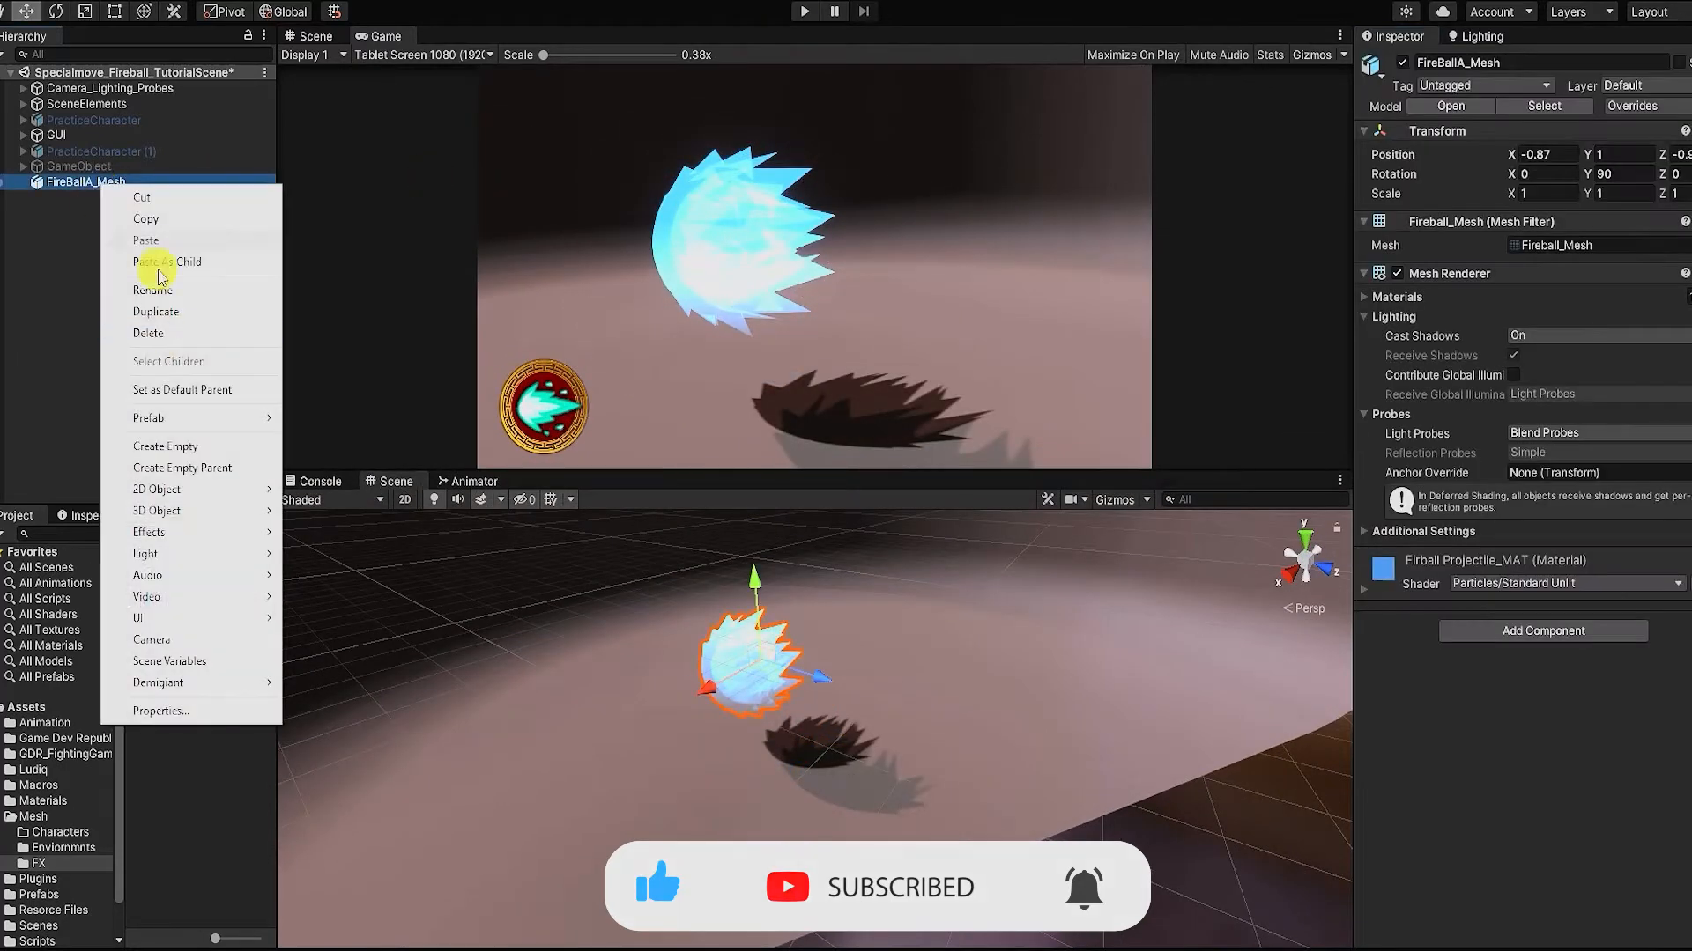
pyautogui.moveTo(253, 419)
pyautogui.click(377, 480)
# Step: Create an empty child object under FireBallA_Mesh and name it FireBall_SwirlsObj
pyautogui.rightClick(114, 185)
pyautogui.click(200, 410)
pyautogui.click(1449, 63)
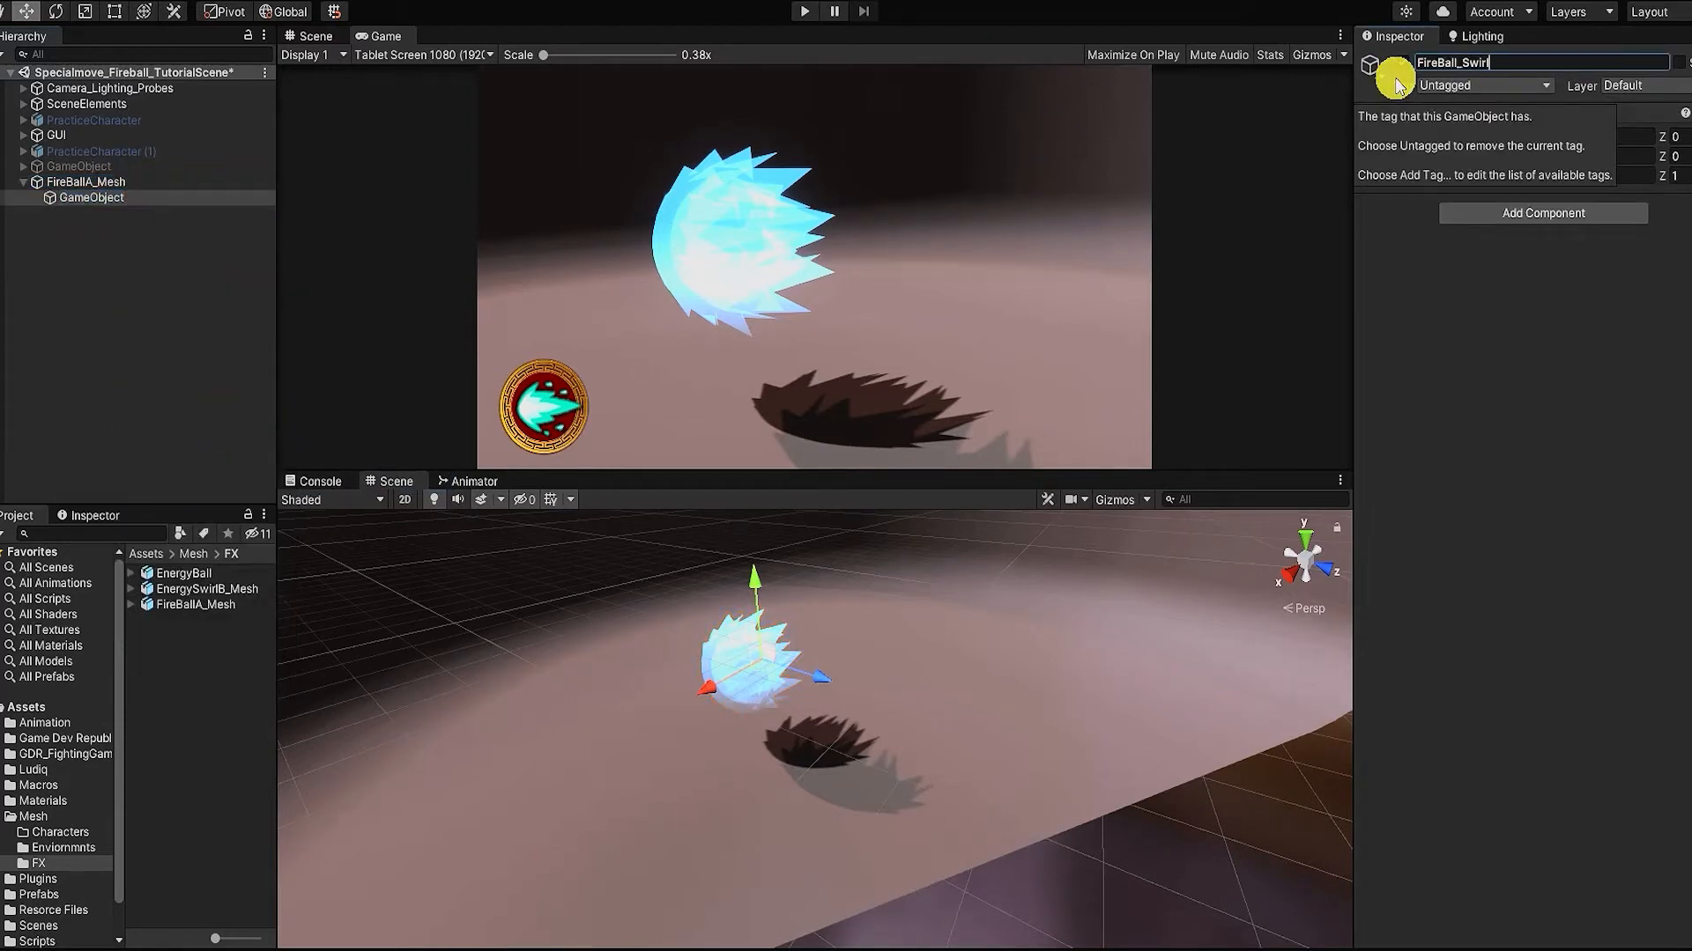
pyautogui.press('Left')
pyautogui.press('Left')
pyautogui.press('Left')
pyautogui.write('s')
pyautogui.press('Return')
pyautogui.click(1557, 313)
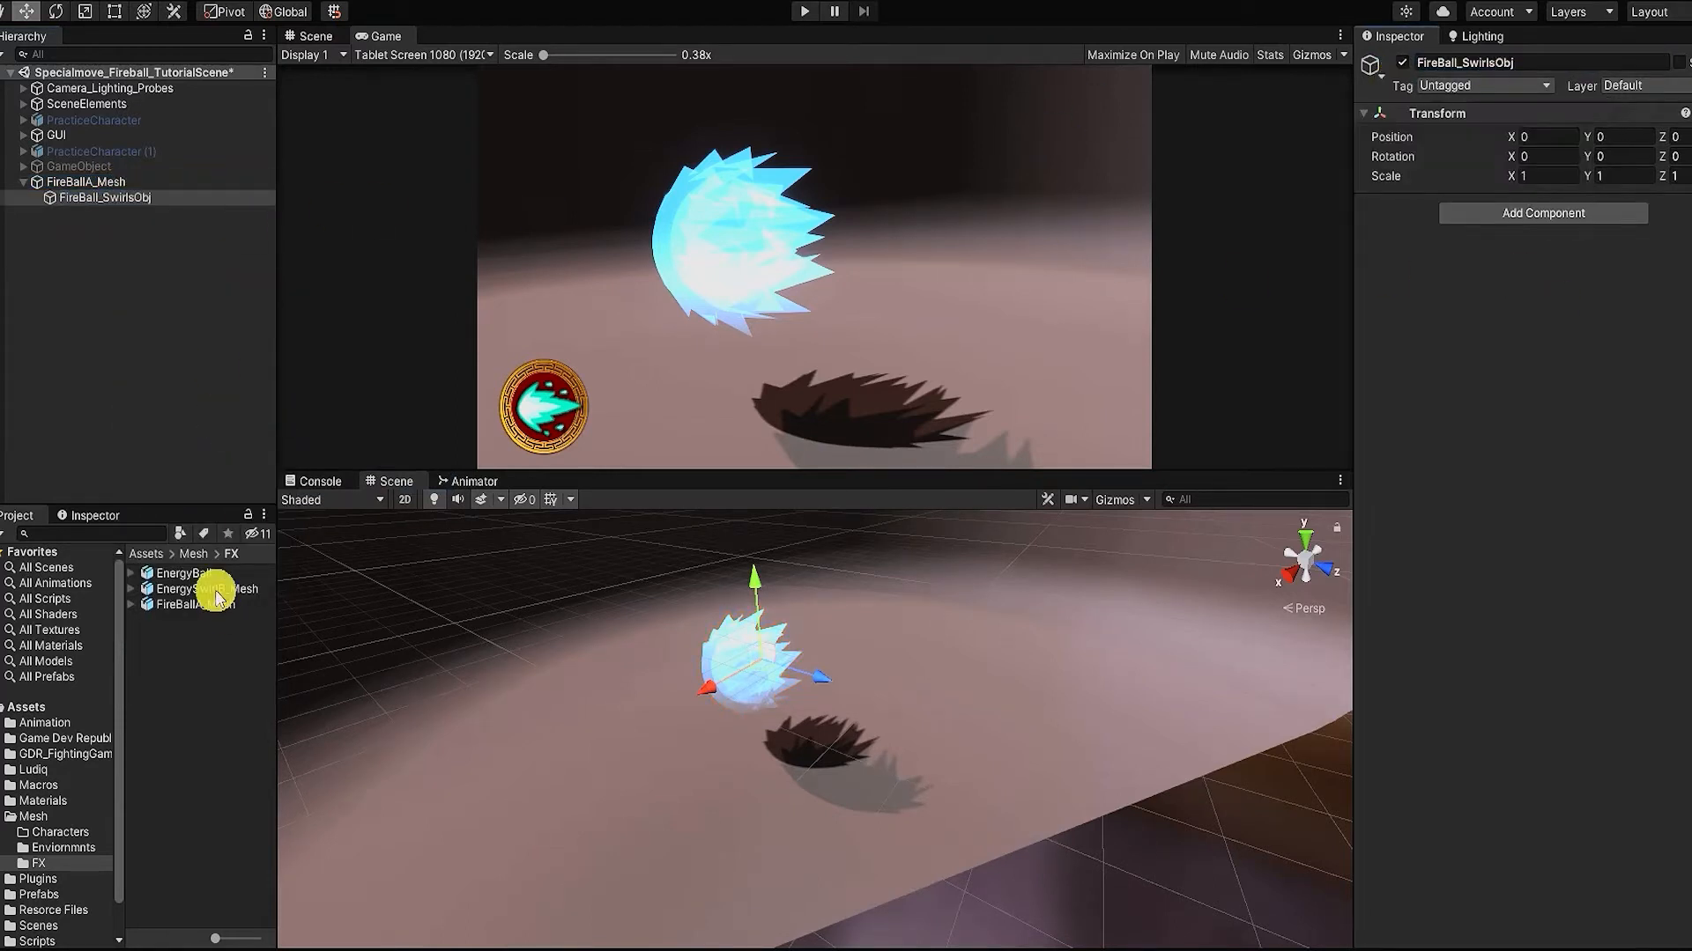
# Step: Add two EnergySwirlB_Mesh models under FireBall_SwirlsObj and set the second one's Z rotation to 180
pyautogui.moveTo(216, 599); pyautogui.dragTo(104, 195)
pyautogui.moveTo(179, 574); pyautogui.dragTo(115, 199)
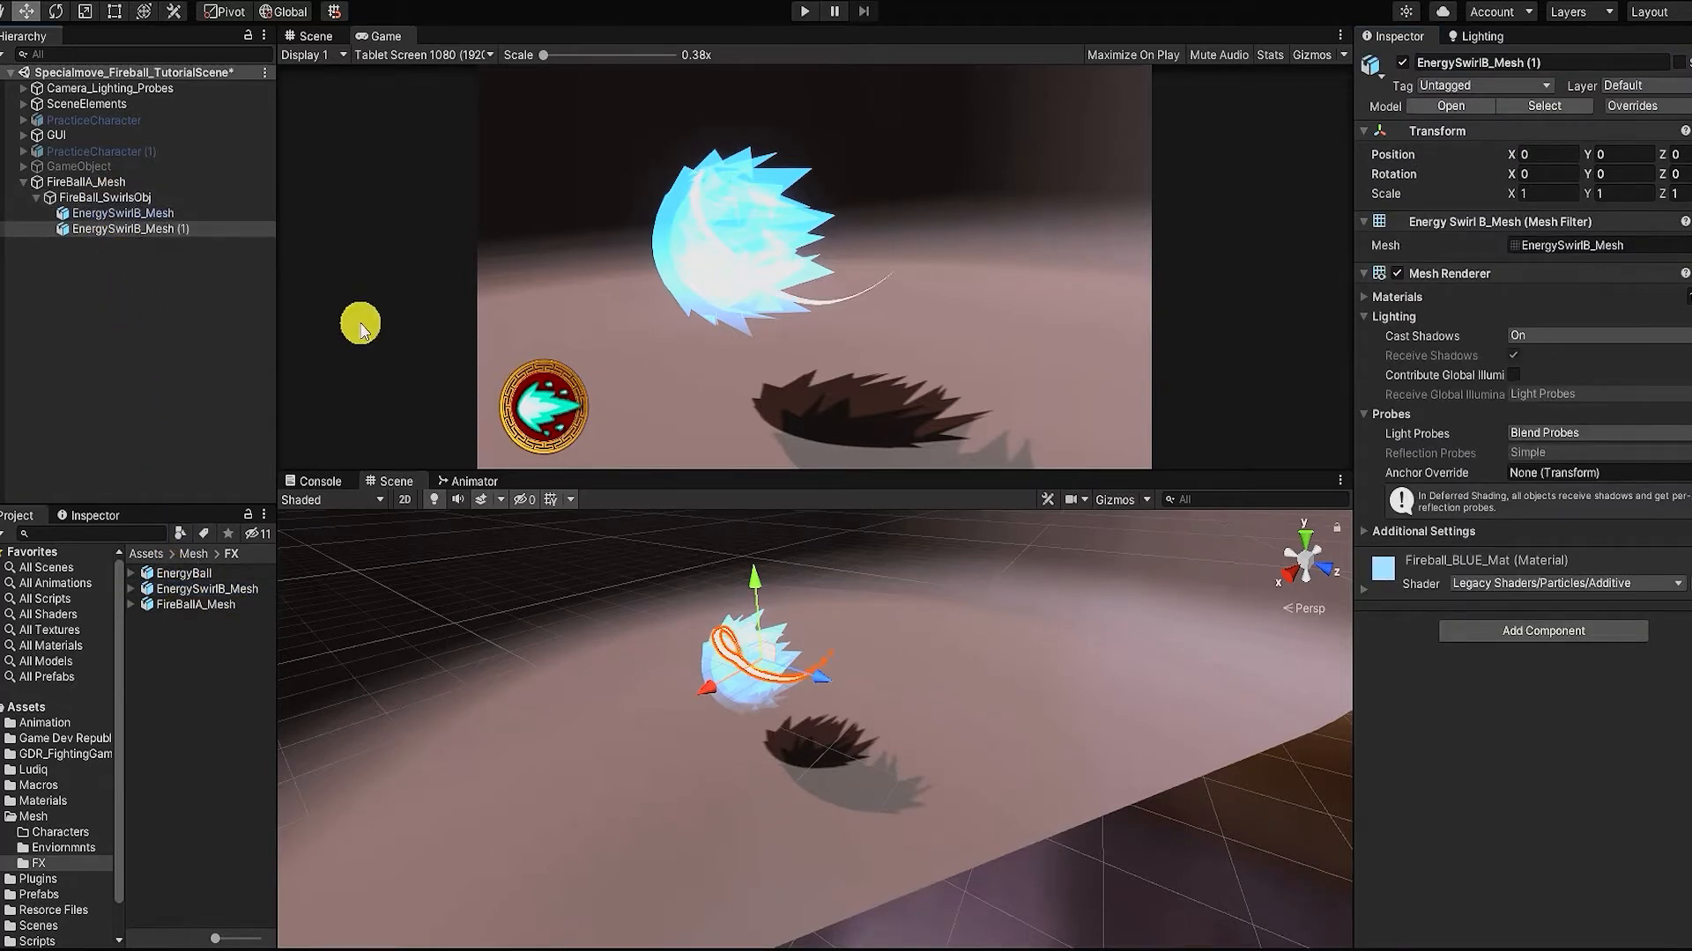
pyautogui.press('e')
pyautogui.moveTo(816, 729); pyautogui.dragTo(875, 702)
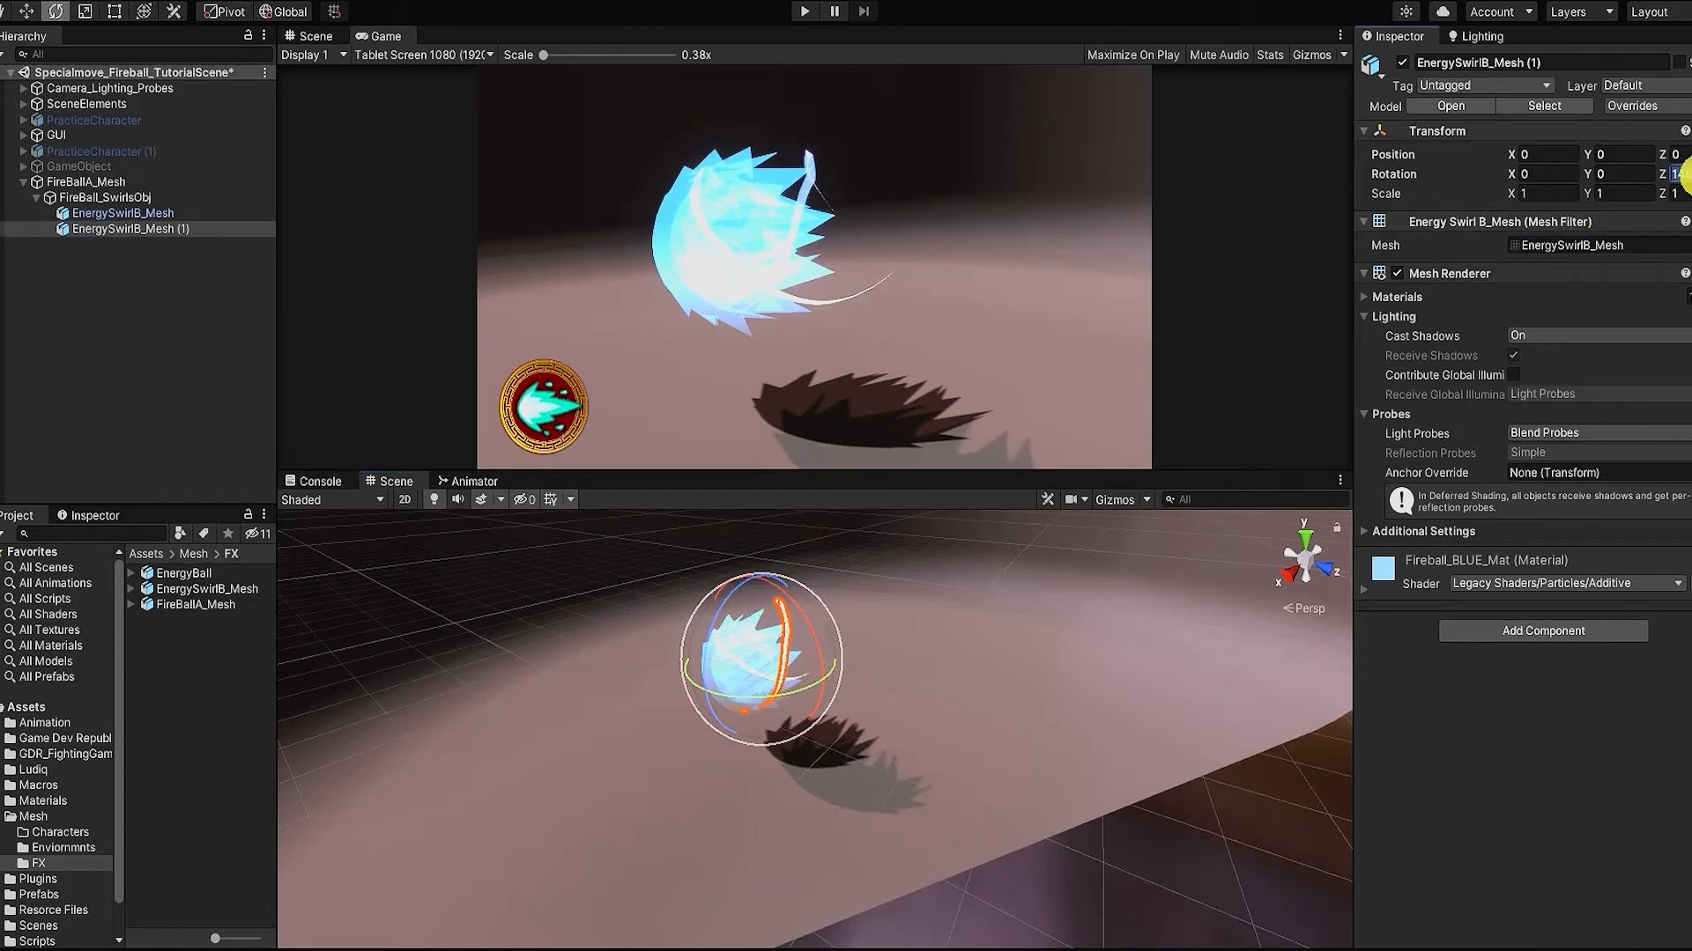
pyautogui.write('180')
# Step: Add a third EnergySwirlB_Mesh with Z rotation 90 under FireBall_SwirlsObj and duplicate it with Z rotation -90
pyautogui.moveTo(190, 597); pyautogui.dragTo(105, 198)
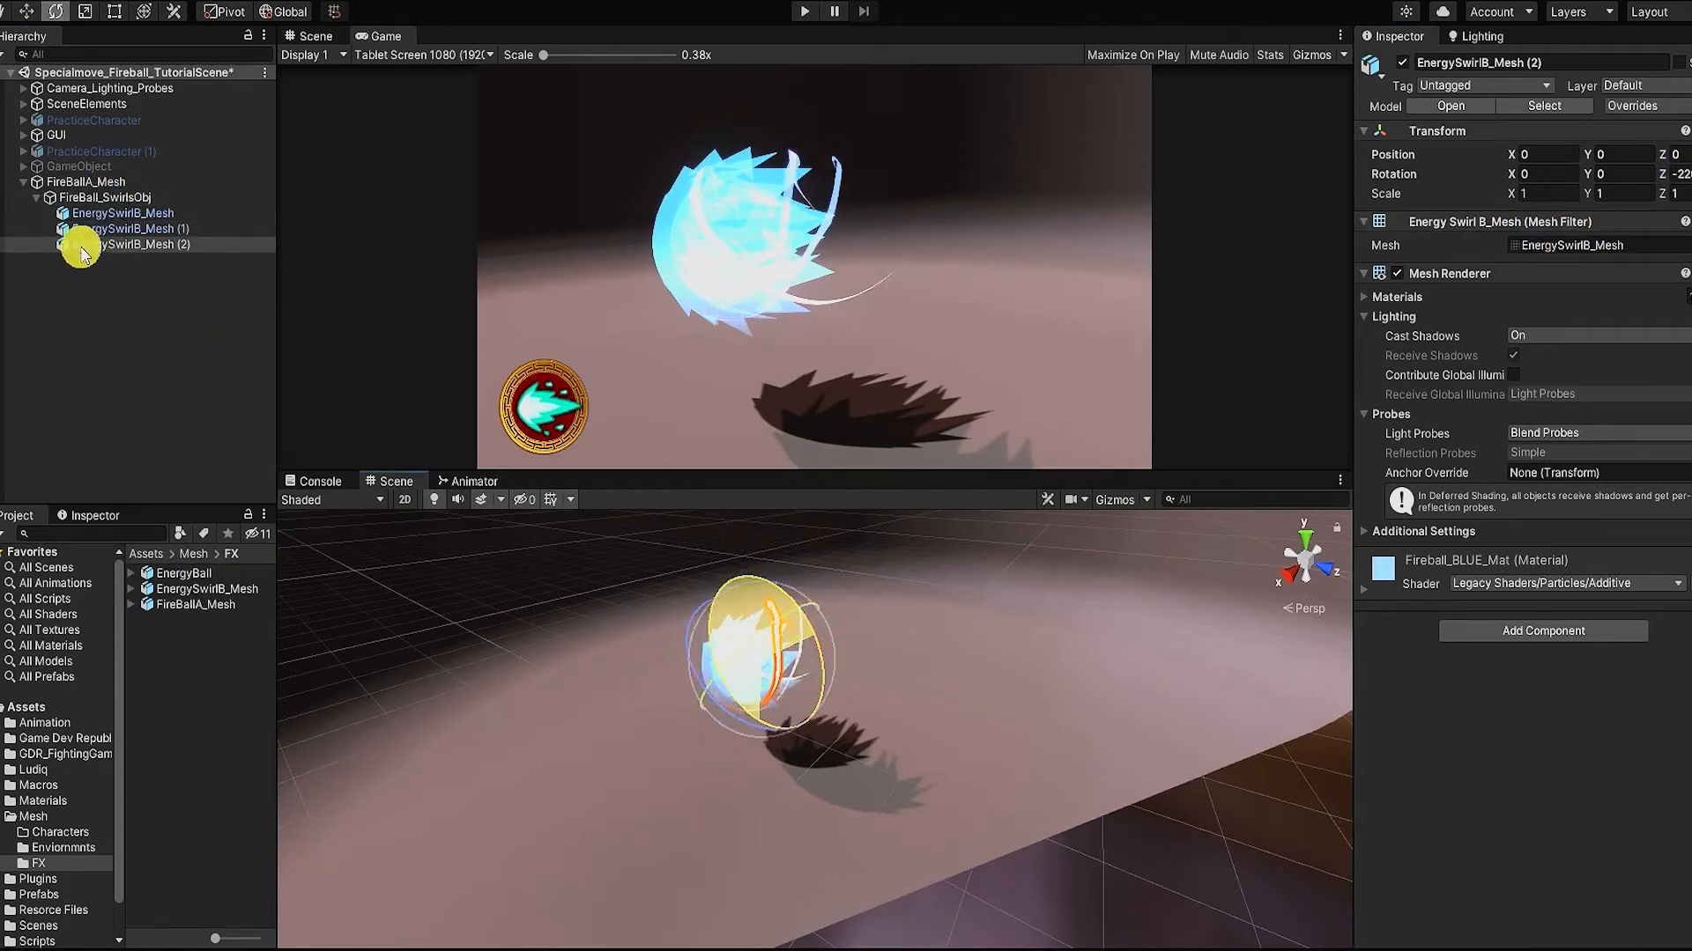
pyautogui.write('90')
pyautogui.click(151, 240)
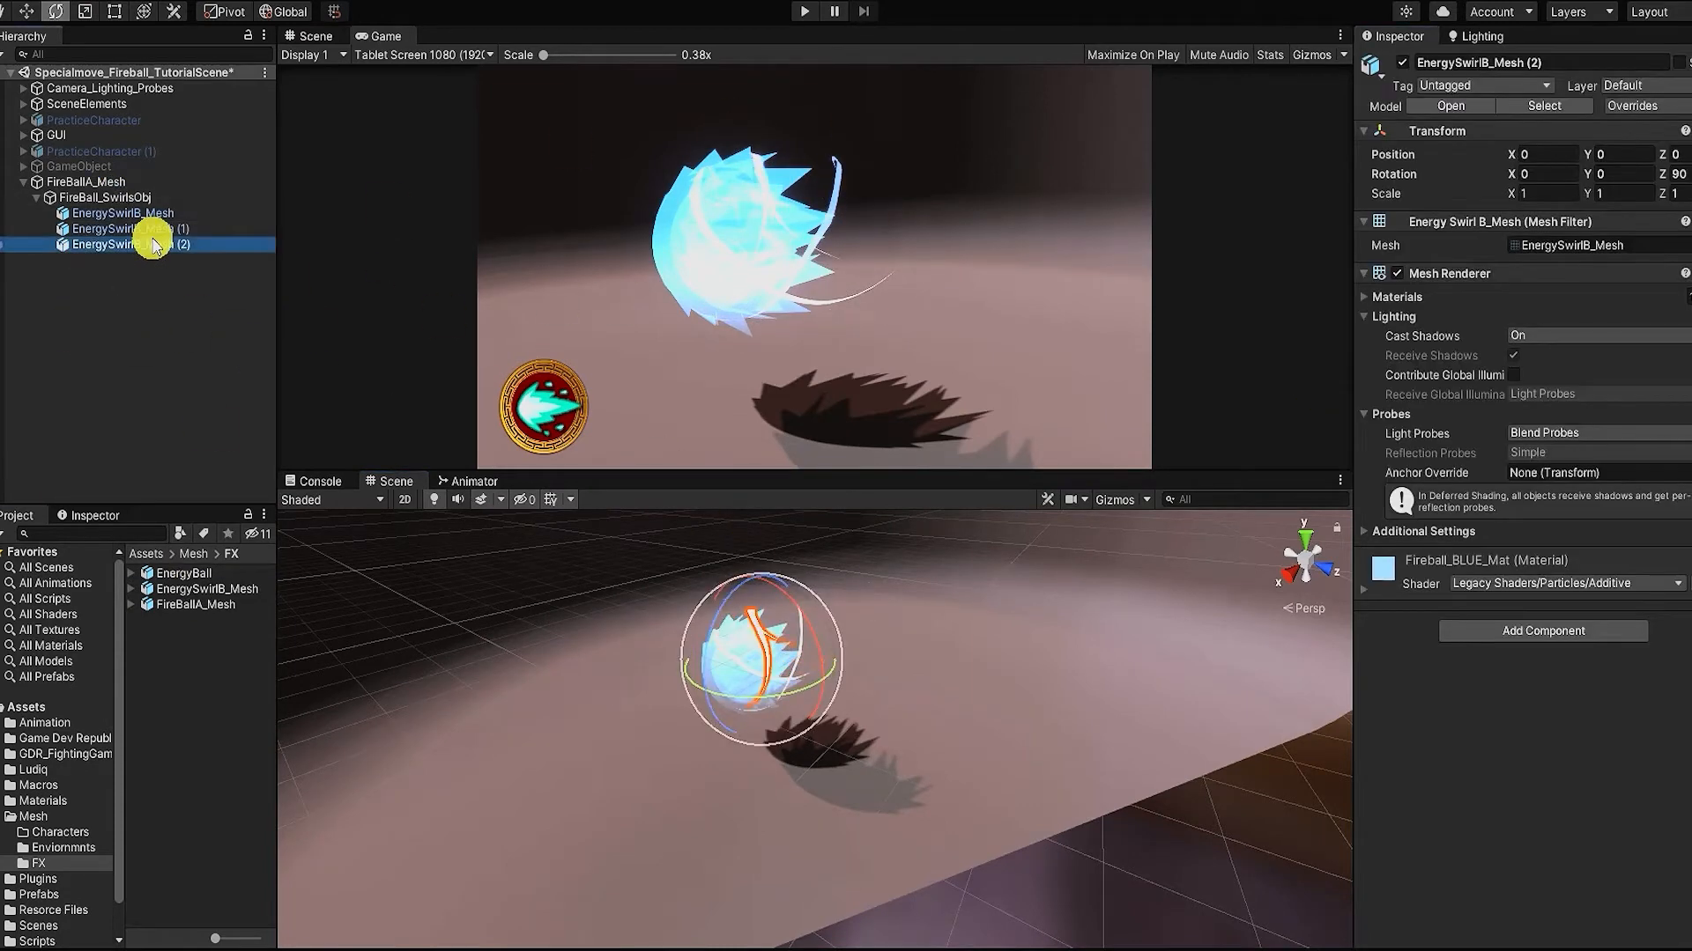
pyautogui.hotkey('ctrl', 'd')
pyautogui.click(1686, 175)
pyautogui.write('-90')
pyautogui.scroll(5, 967, 710)
pyautogui.keyDown('alt'); pyautogui.moveTo(962, 647); pyautogui.dragTo(899, 682); pyautogui.keyUp('alt')
pyautogui.click(758, 559)
pyautogui.click(759, 558)
pyautogui.keyDown('alt'); pyautogui.moveTo(790, 597); pyautogui.dragTo(822, 679); pyautogui.keyUp('alt')
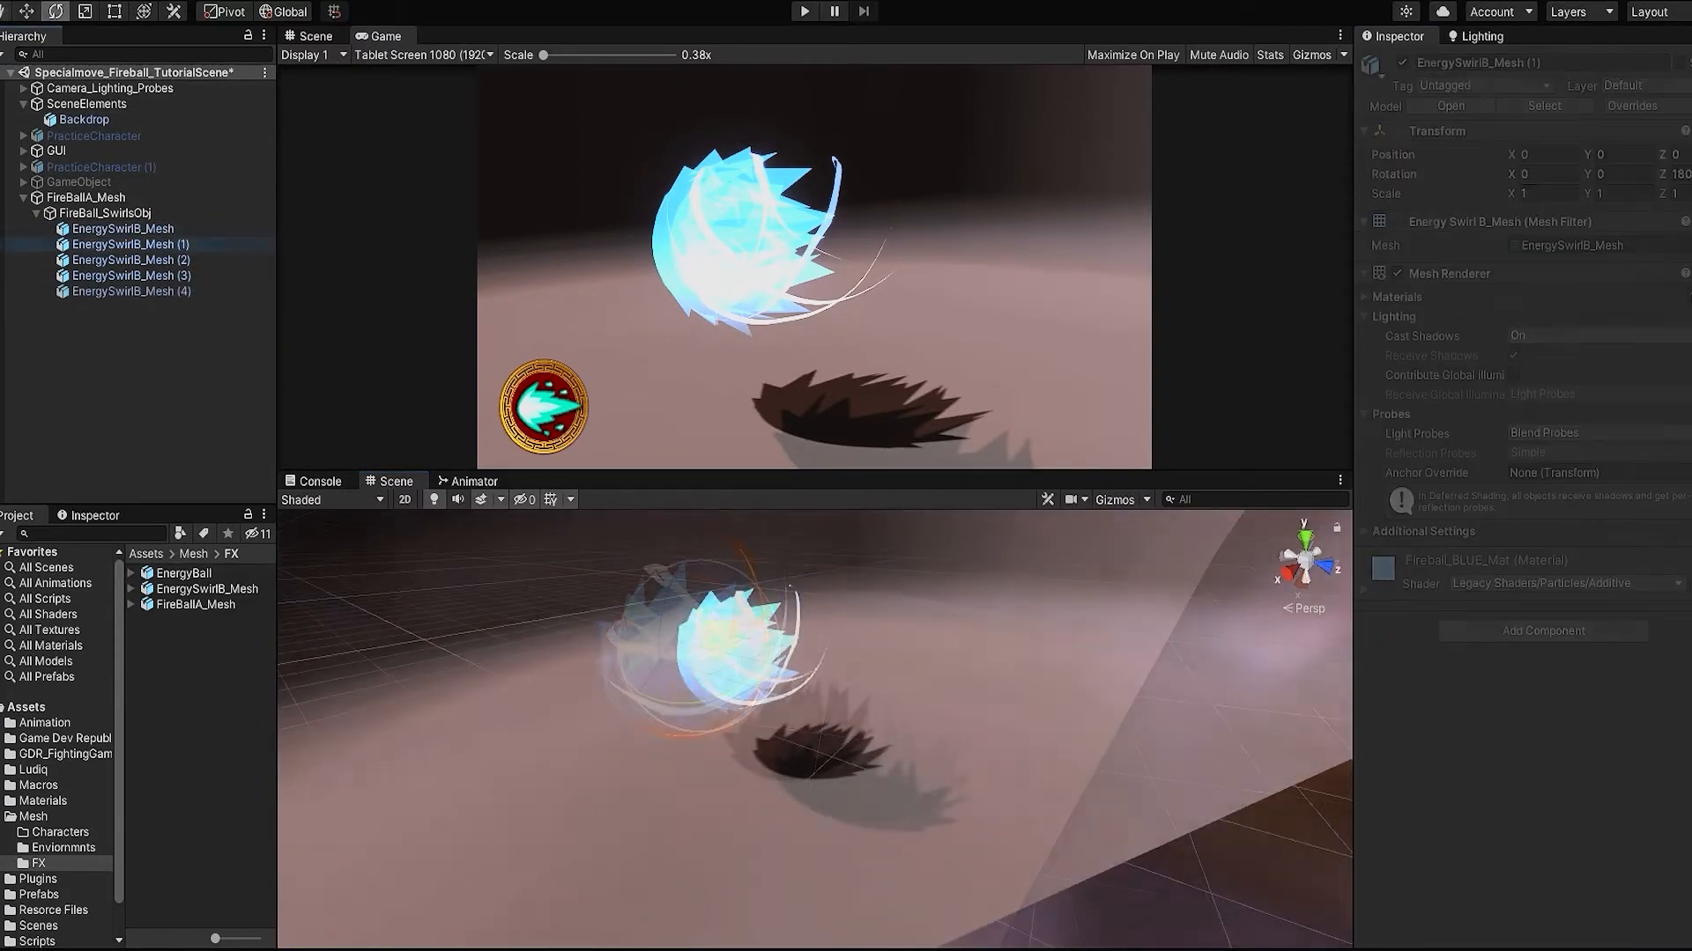
# Step: Unpack all five EnergySwirlB_Mesh prefab instances under FireBall_SwirlsObj and collapse that group
pyautogui.click(121, 230)
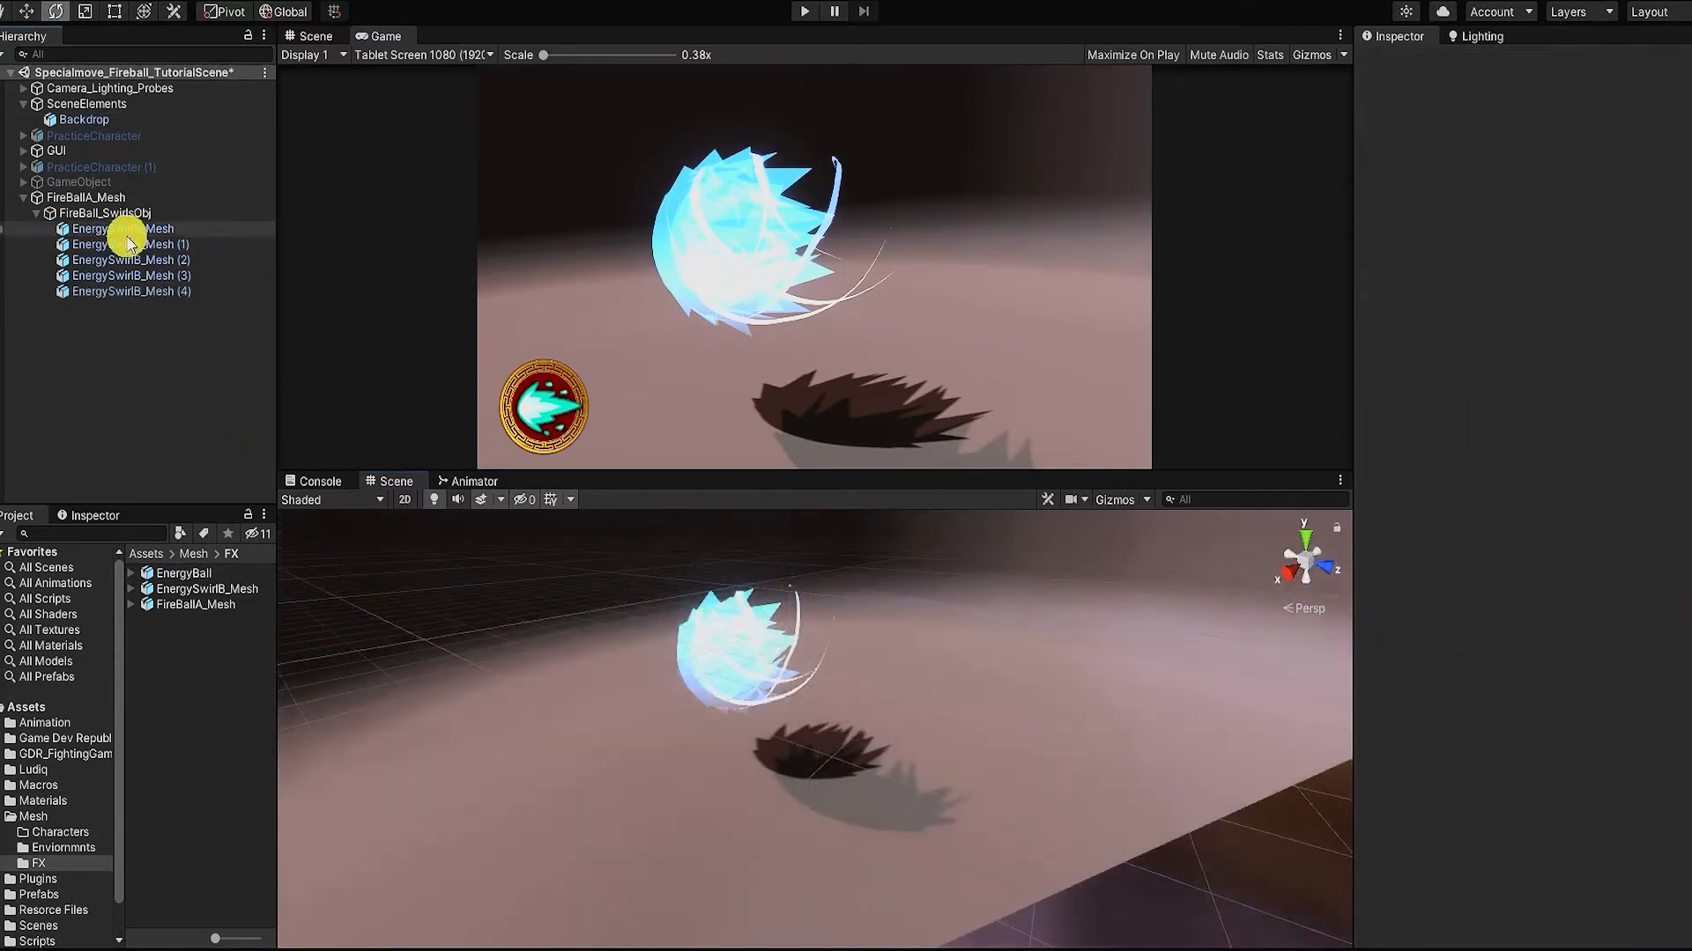
pyautogui.keyDown('shift'); pyautogui.click(135, 291); pyautogui.keyUp('shift')
pyautogui.rightClick(139, 299)
pyautogui.moveTo(255, 524)
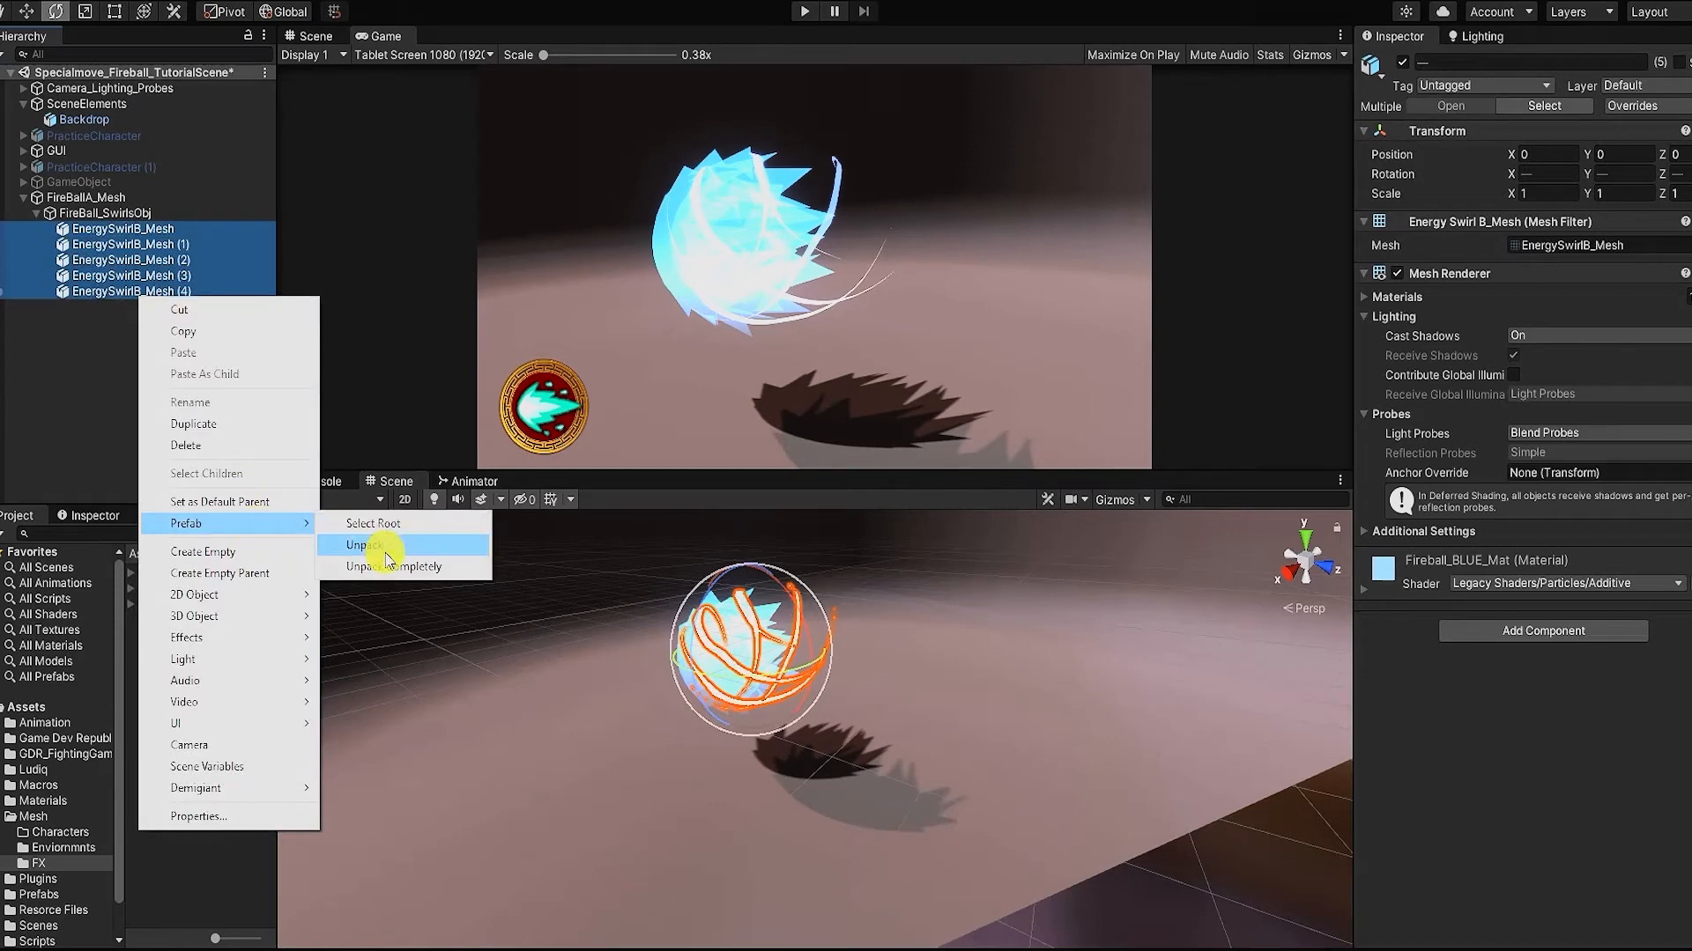
pyautogui.click(368, 545)
pyautogui.click(170, 374)
pyautogui.click(44, 213)
pyautogui.click(36, 213)
pyautogui.click(8, 366)
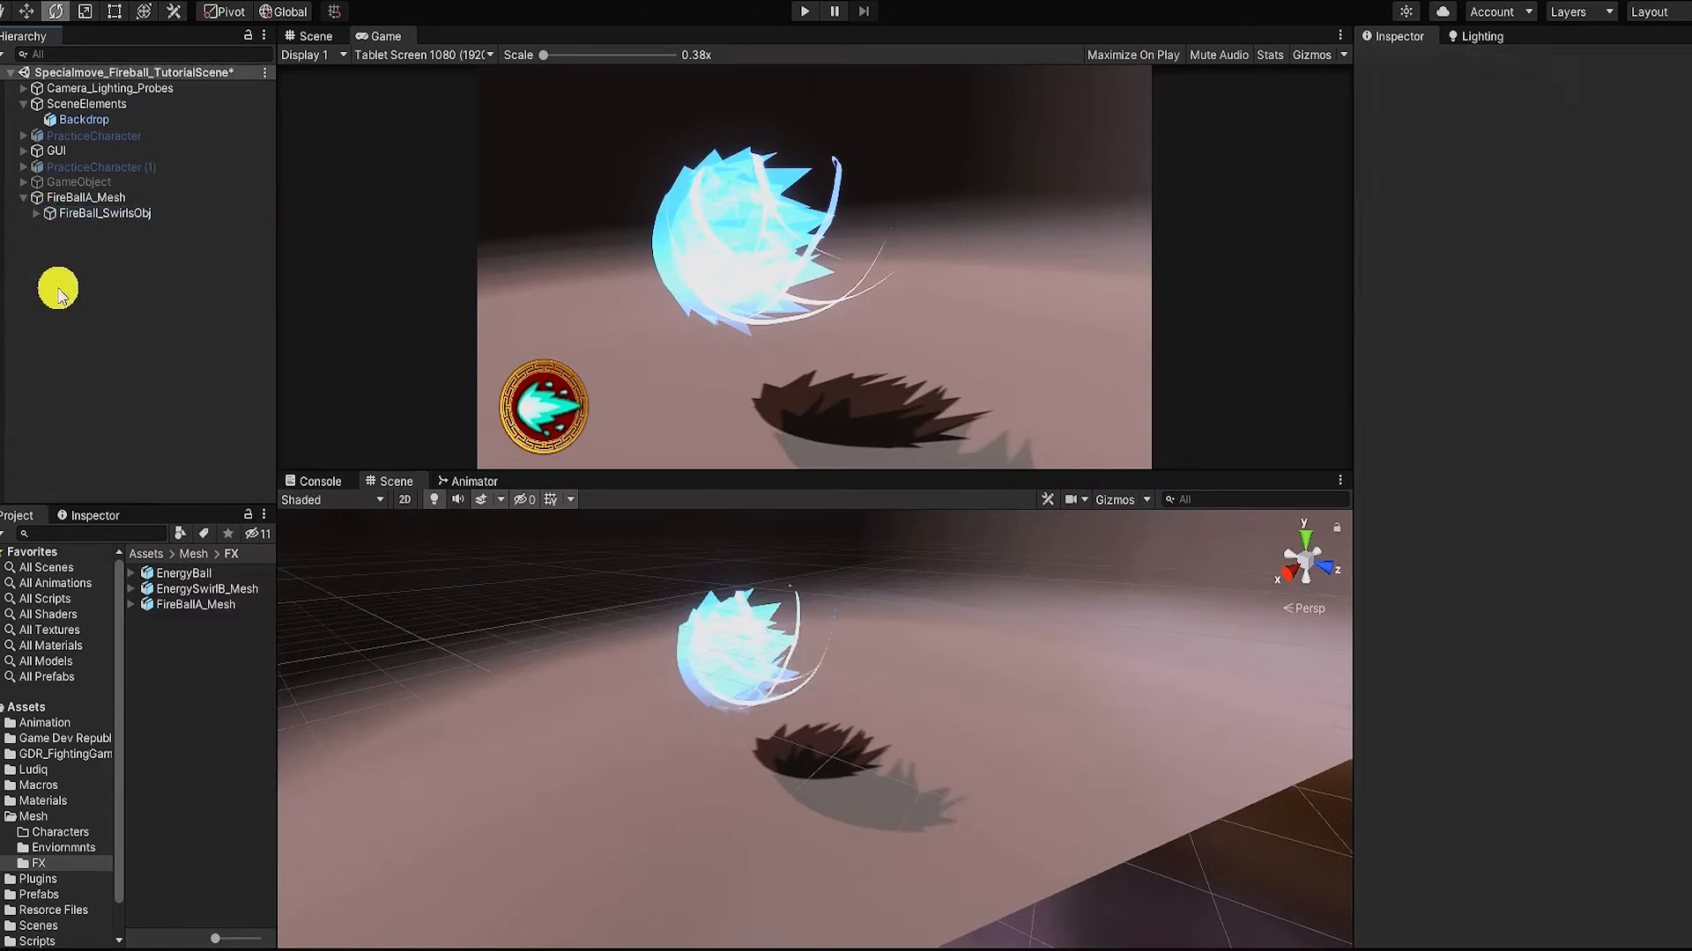
# Step: Add a 3D Sphere as a child of FireBallA_Mesh
pyautogui.rightClick(83, 195)
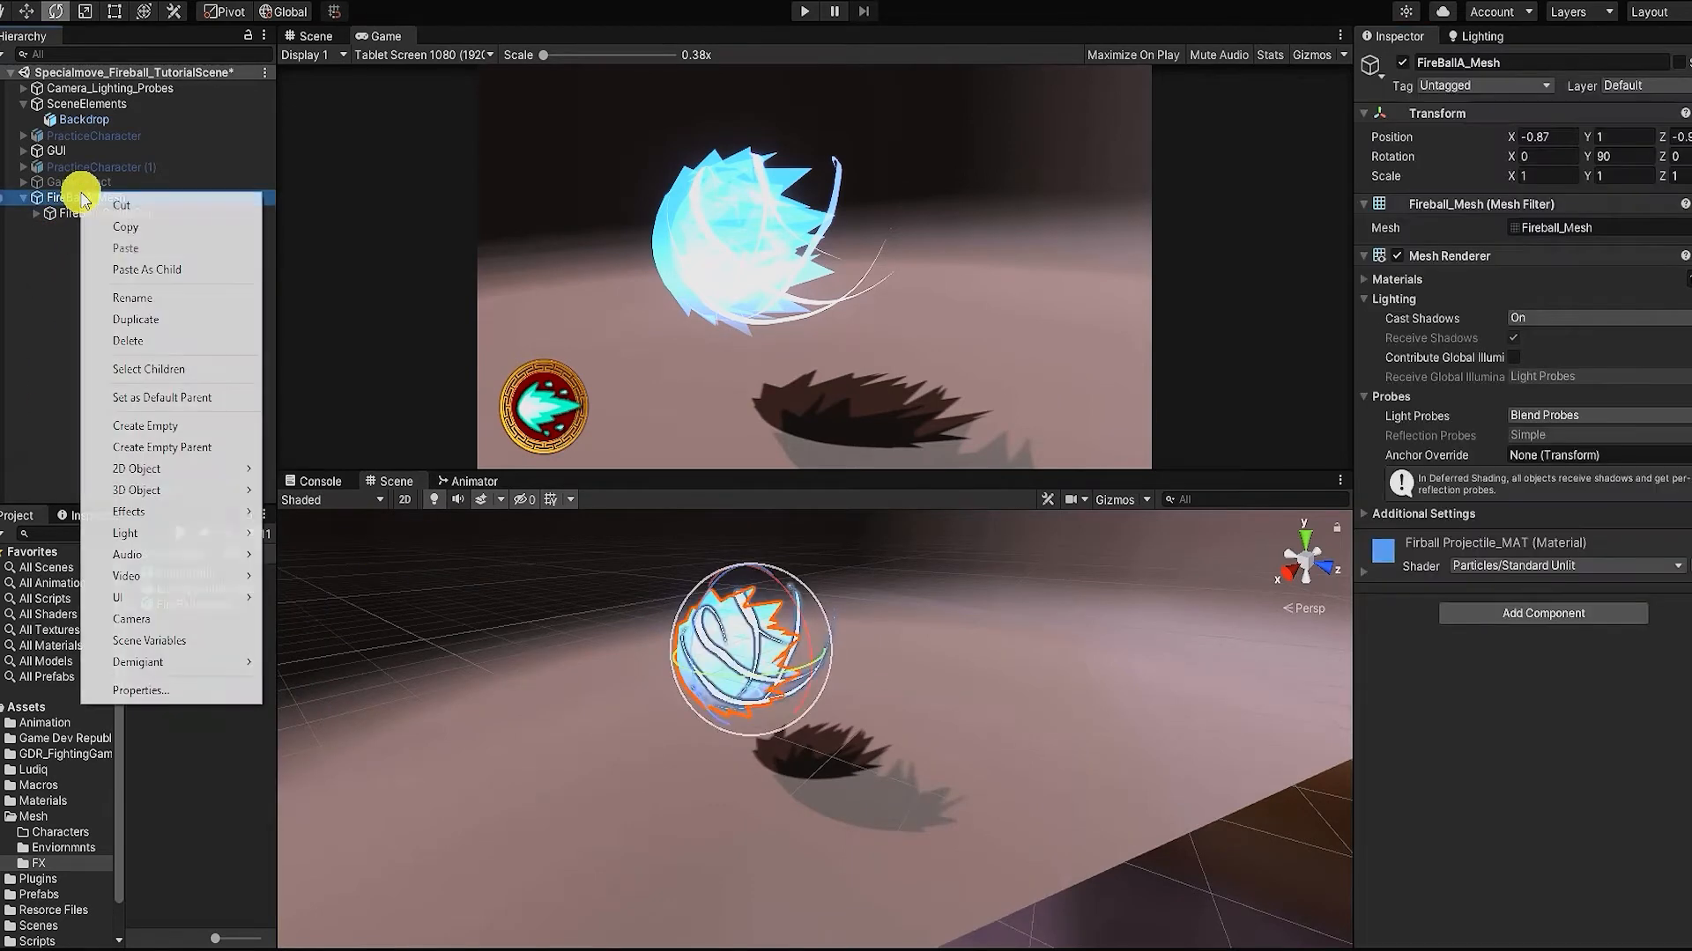
pyautogui.moveTo(189, 490)
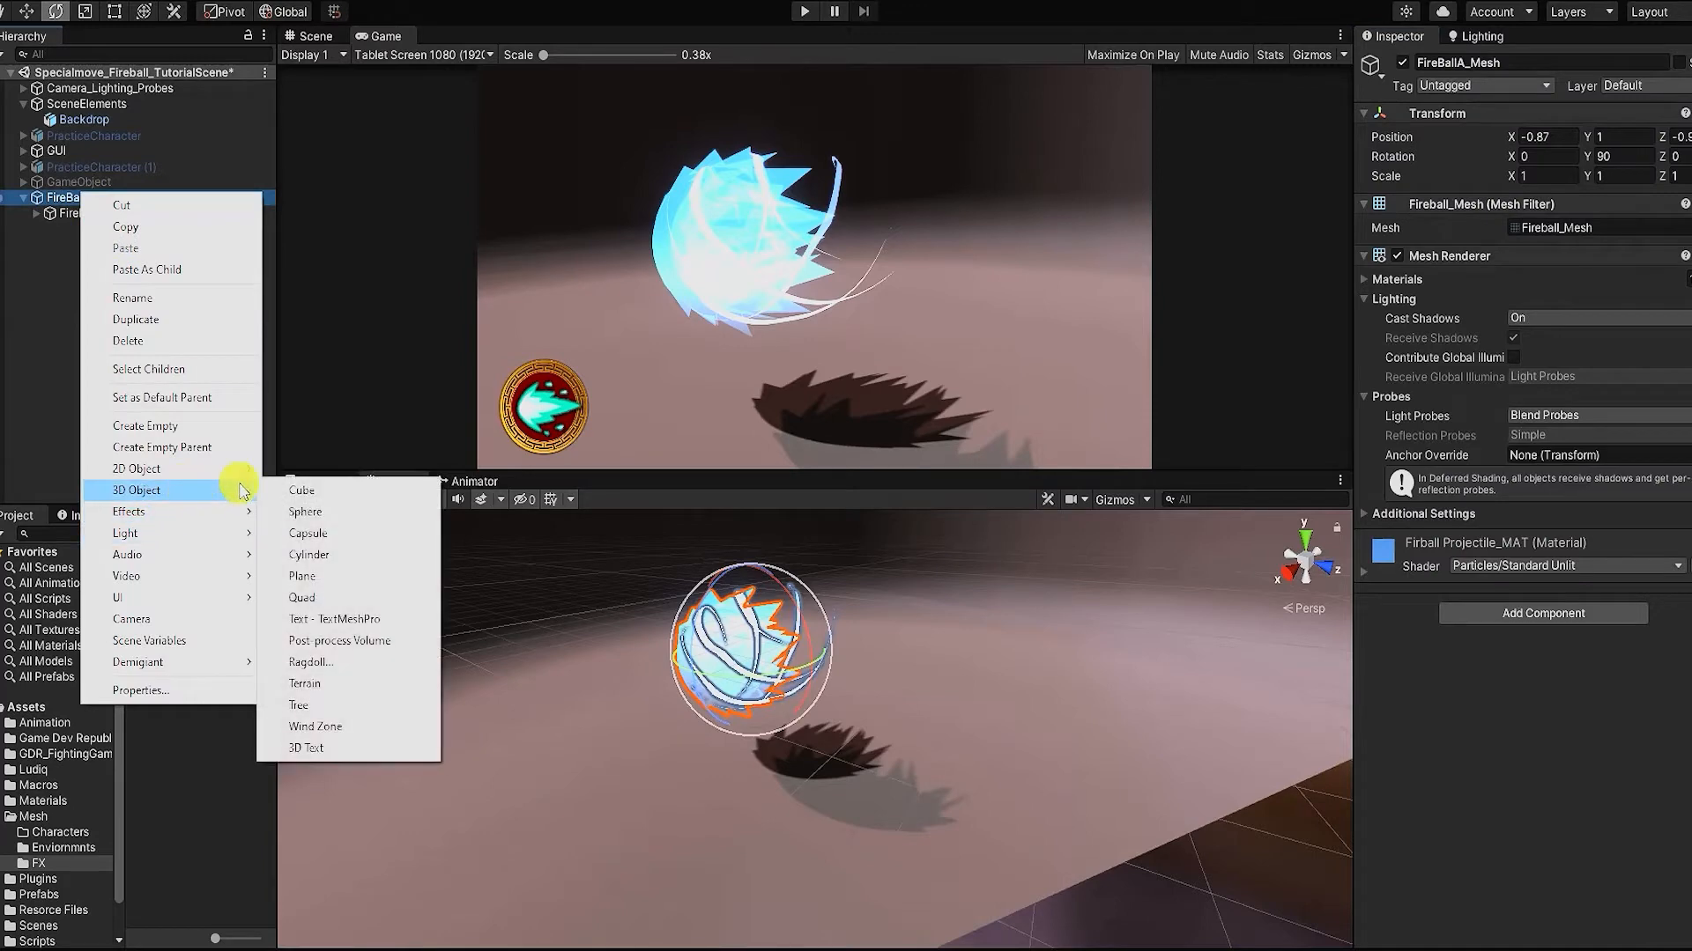
pyautogui.click(282, 513)
pyautogui.click(1223, 817)
# Step: Create a new material named FireBall_Spere_MAT in the Materials/FX folder
pyautogui.click(0, 801)
pyautogui.click(37, 848)
pyautogui.rightClick(212, 713)
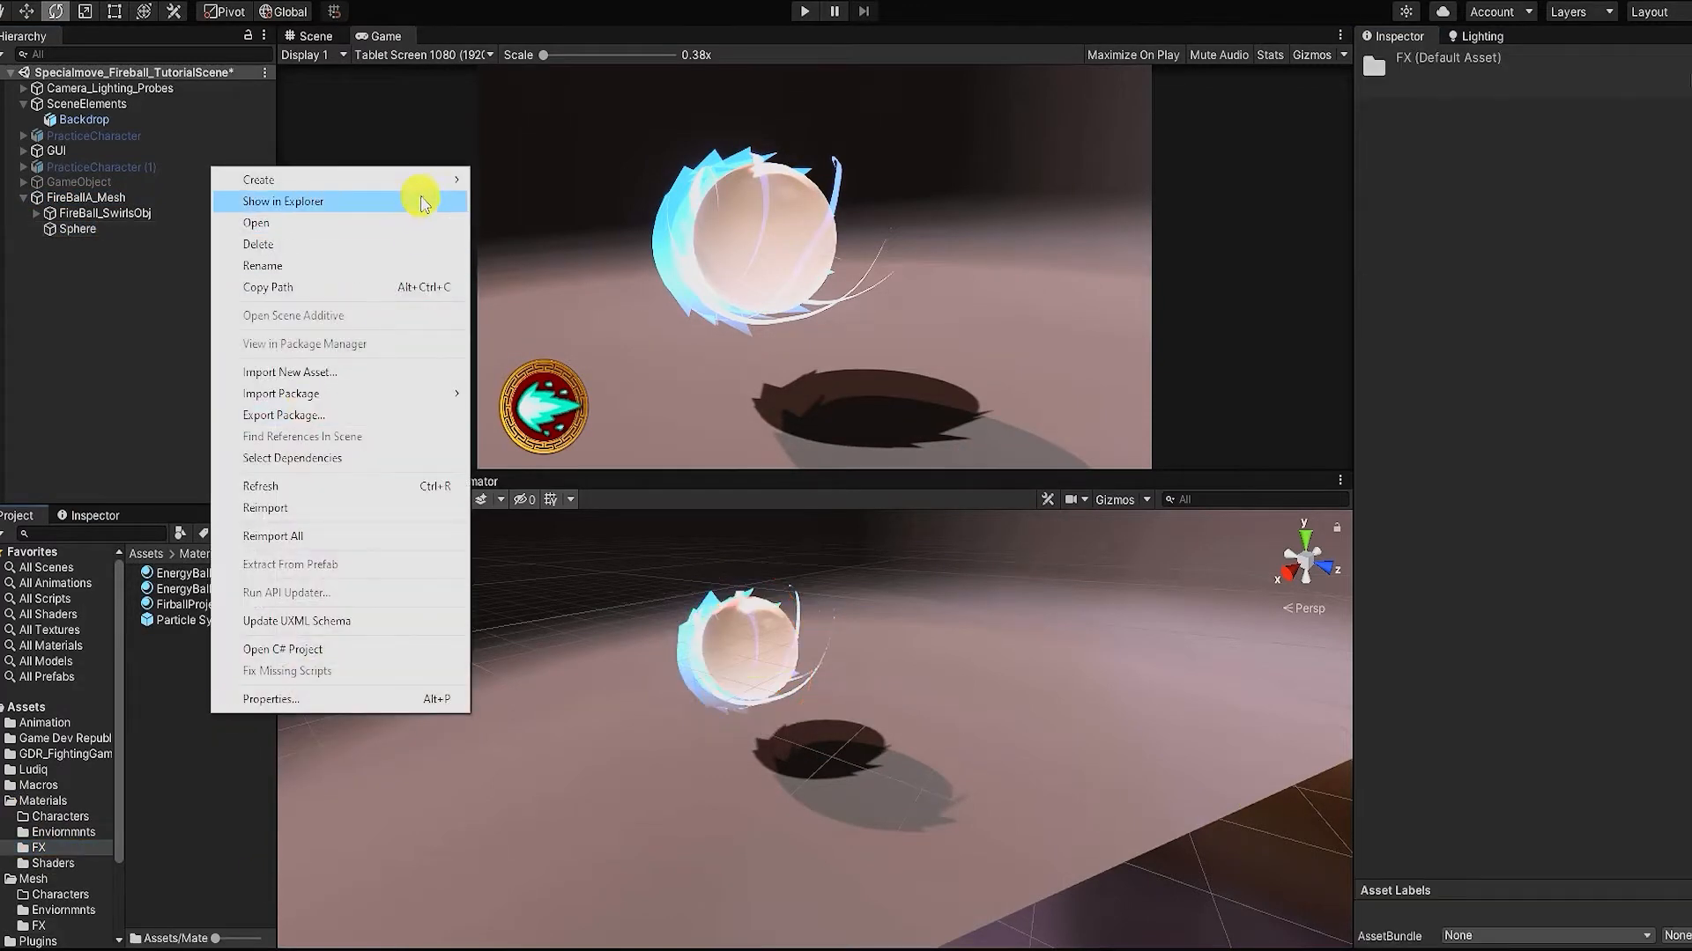
pyautogui.moveTo(414, 176)
pyautogui.click(627, 333)
pyautogui.write('FireB')
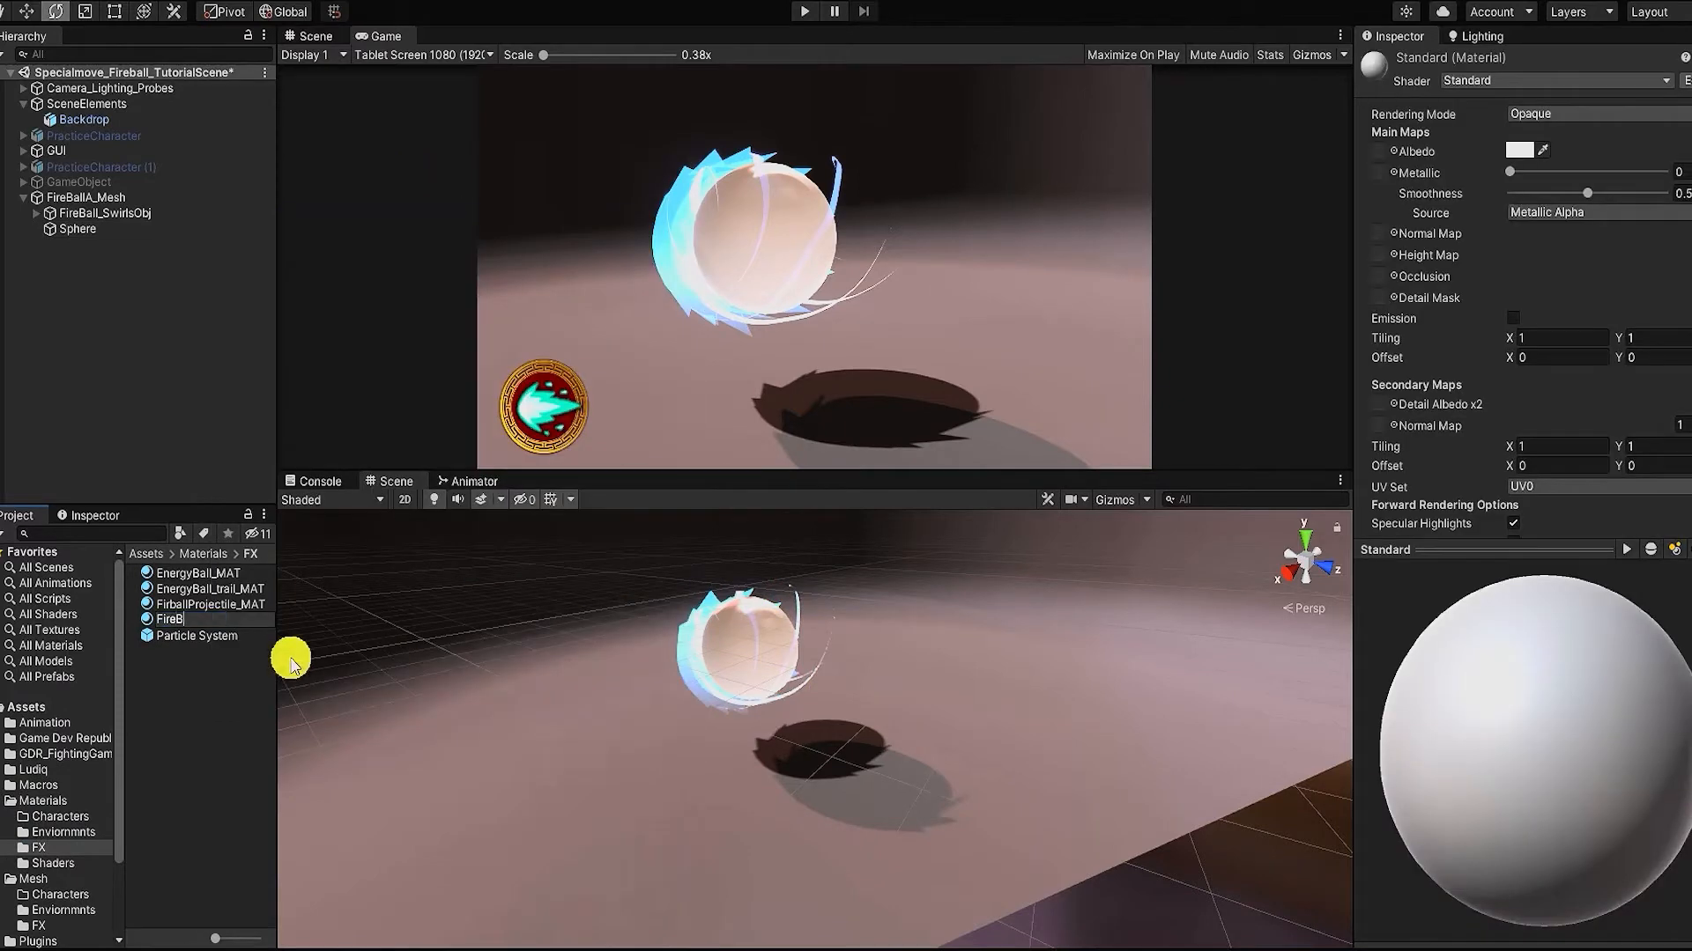
pyautogui.write('all_Spere_MAT')
pyautogui.press('Return')
# Step: Change FireBall_Spere_MAT's shader to Particles/Standard Unlit and apply the material to the sphere
pyautogui.click(1507, 80)
pyautogui.click(1529, 257)
pyautogui.click(1504, 168)
pyautogui.moveTo(203, 627); pyautogui.dragTo(76, 230)
# Step: Scale the sphere uniformly to about 0.63 and move it into the middle of the fireball mesh
pyautogui.click(69, 233)
pyautogui.press('r')
pyautogui.moveTo(753, 644); pyautogui.dragTo(718, 664)
pyautogui.press('w')
pyautogui.press('r')
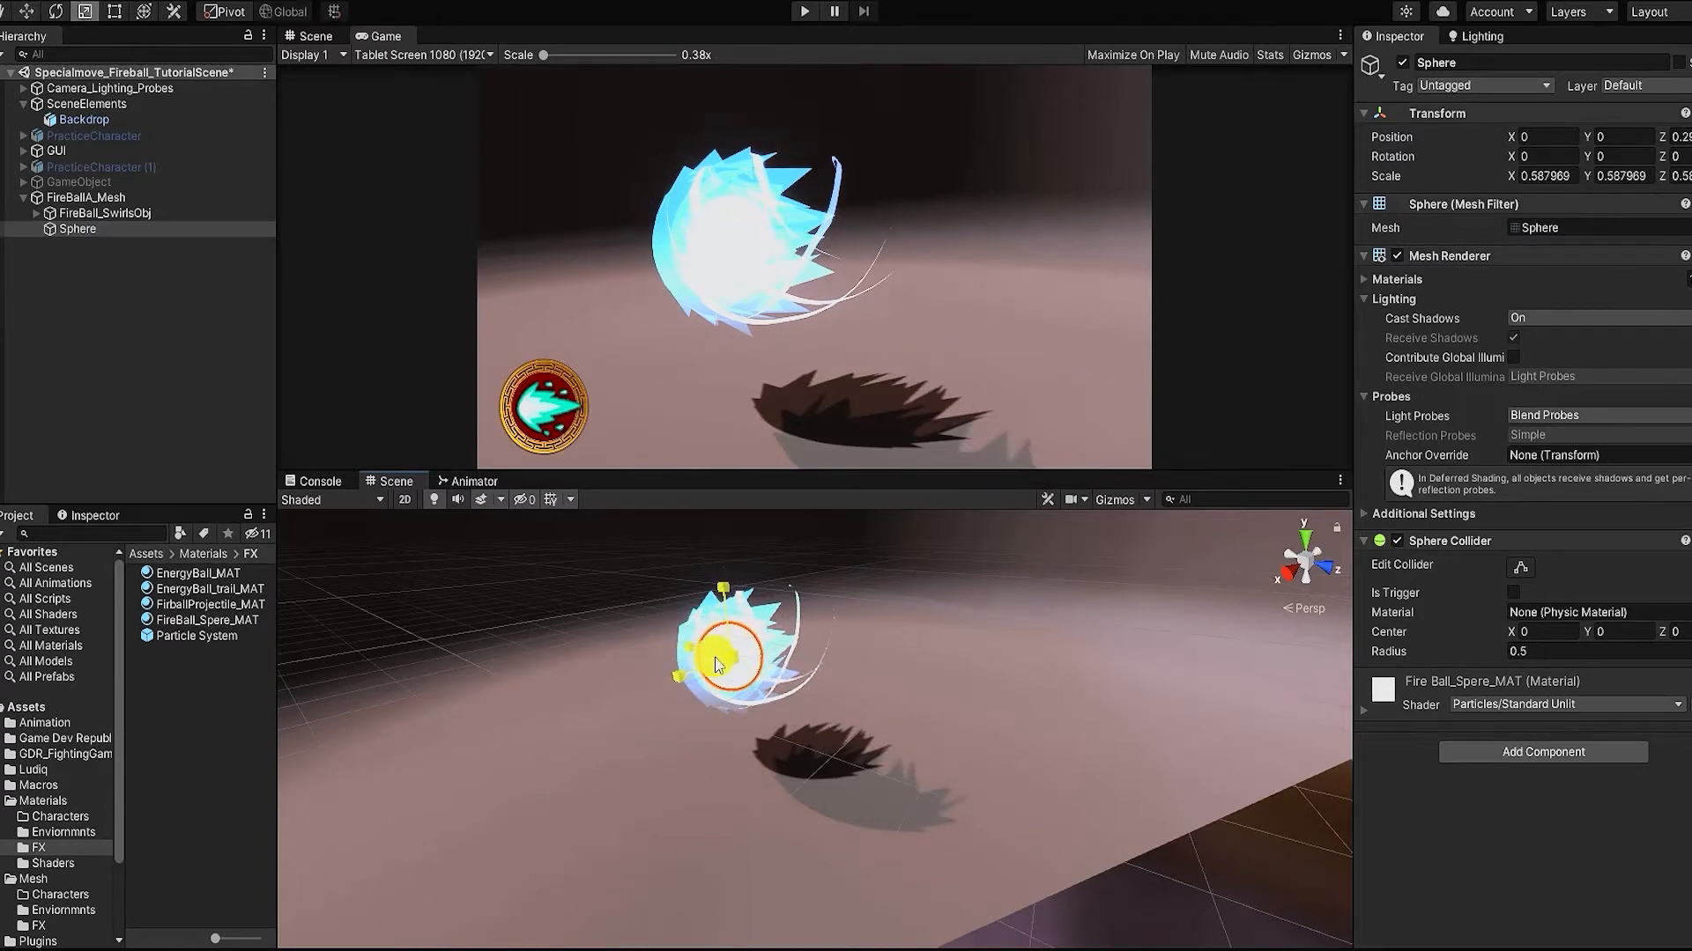
pyautogui.press('w')
pyautogui.moveTo(718, 663)
pyautogui.mouseDown()
pyautogui.moveTo(680, 663)
pyautogui.moveTo(690, 675)
pyautogui.mouseUp()
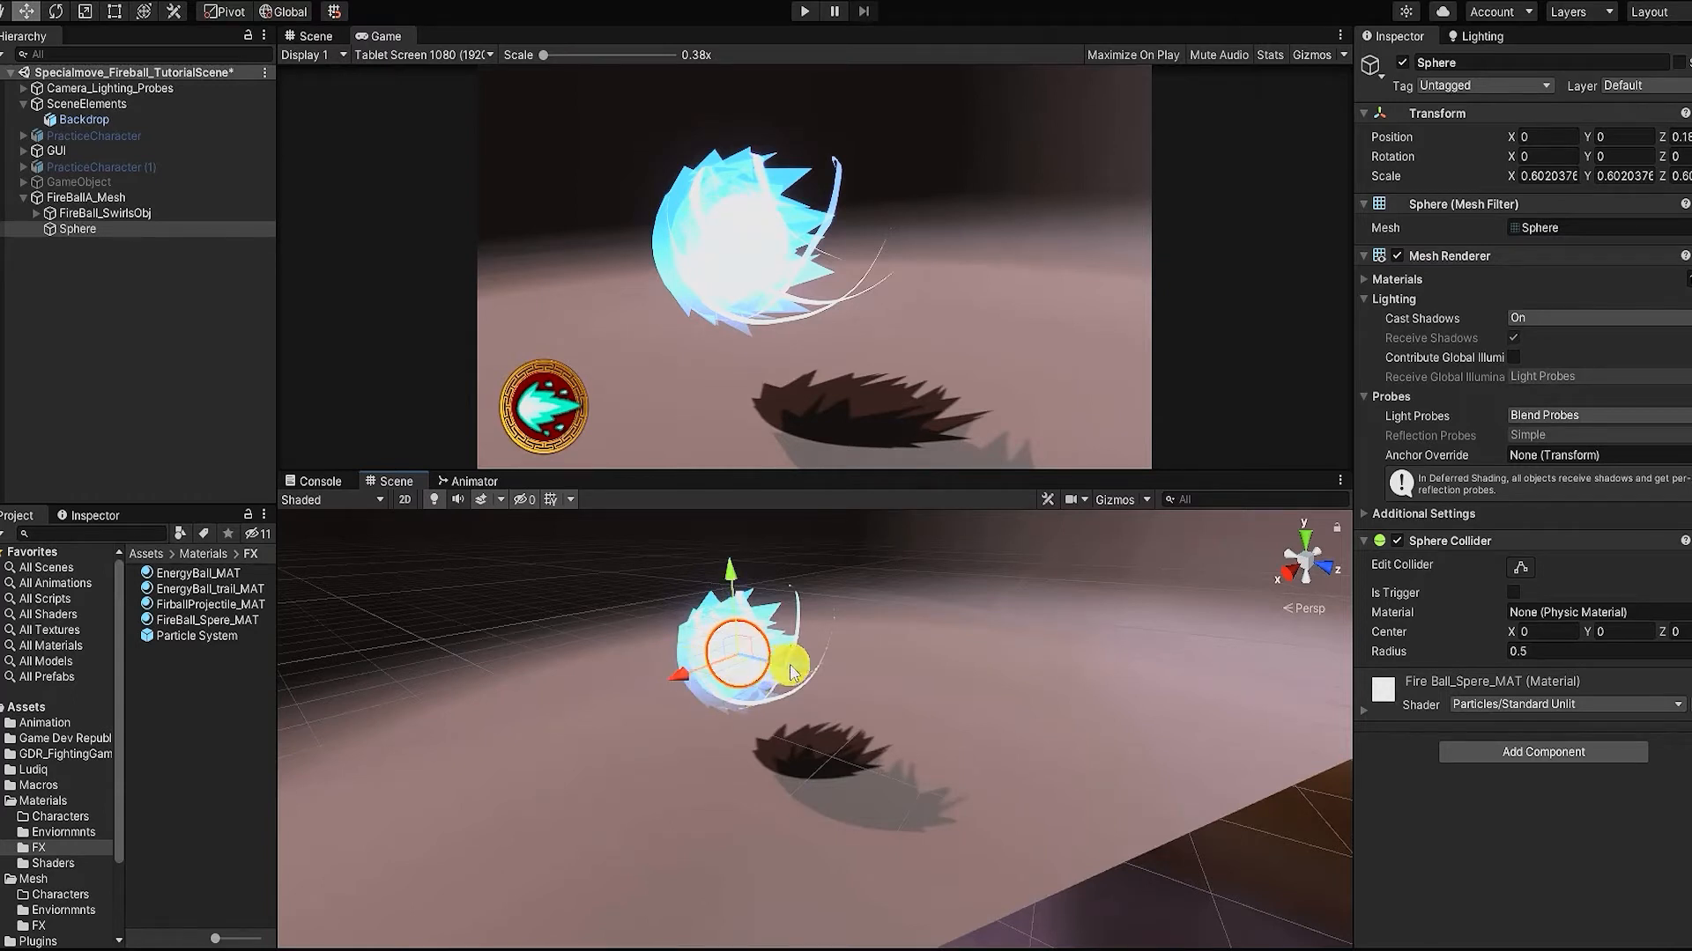
pyautogui.moveTo(786, 674); pyautogui.dragTo(693, 678)
pyautogui.press('r')
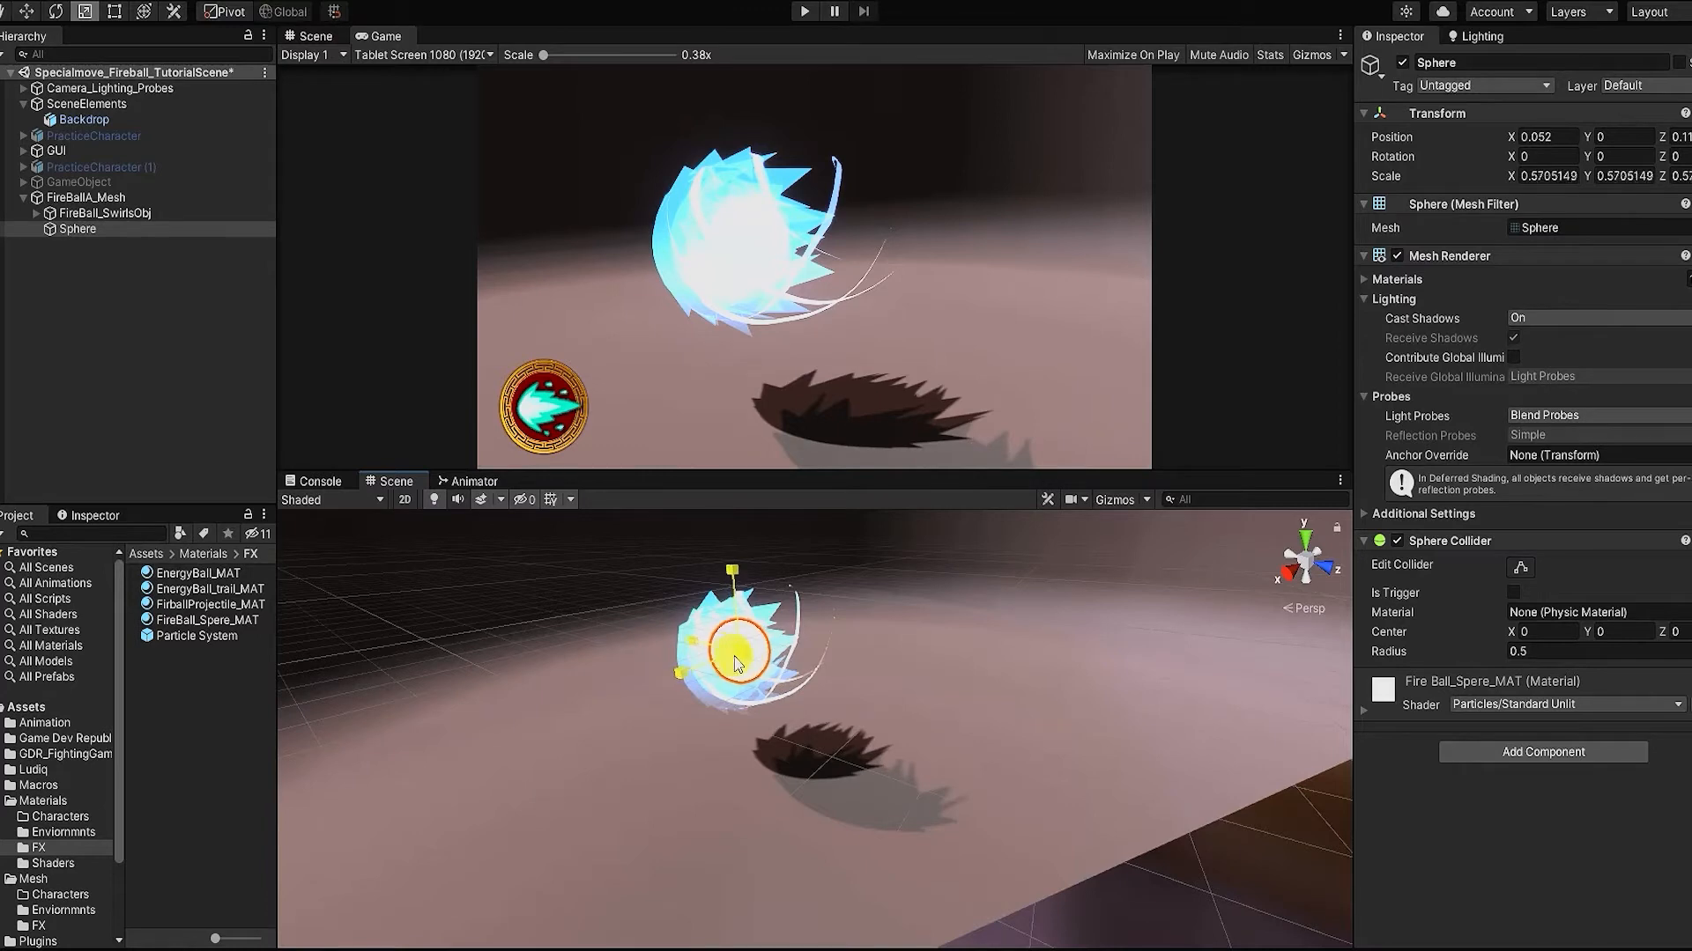
pyautogui.press('w')
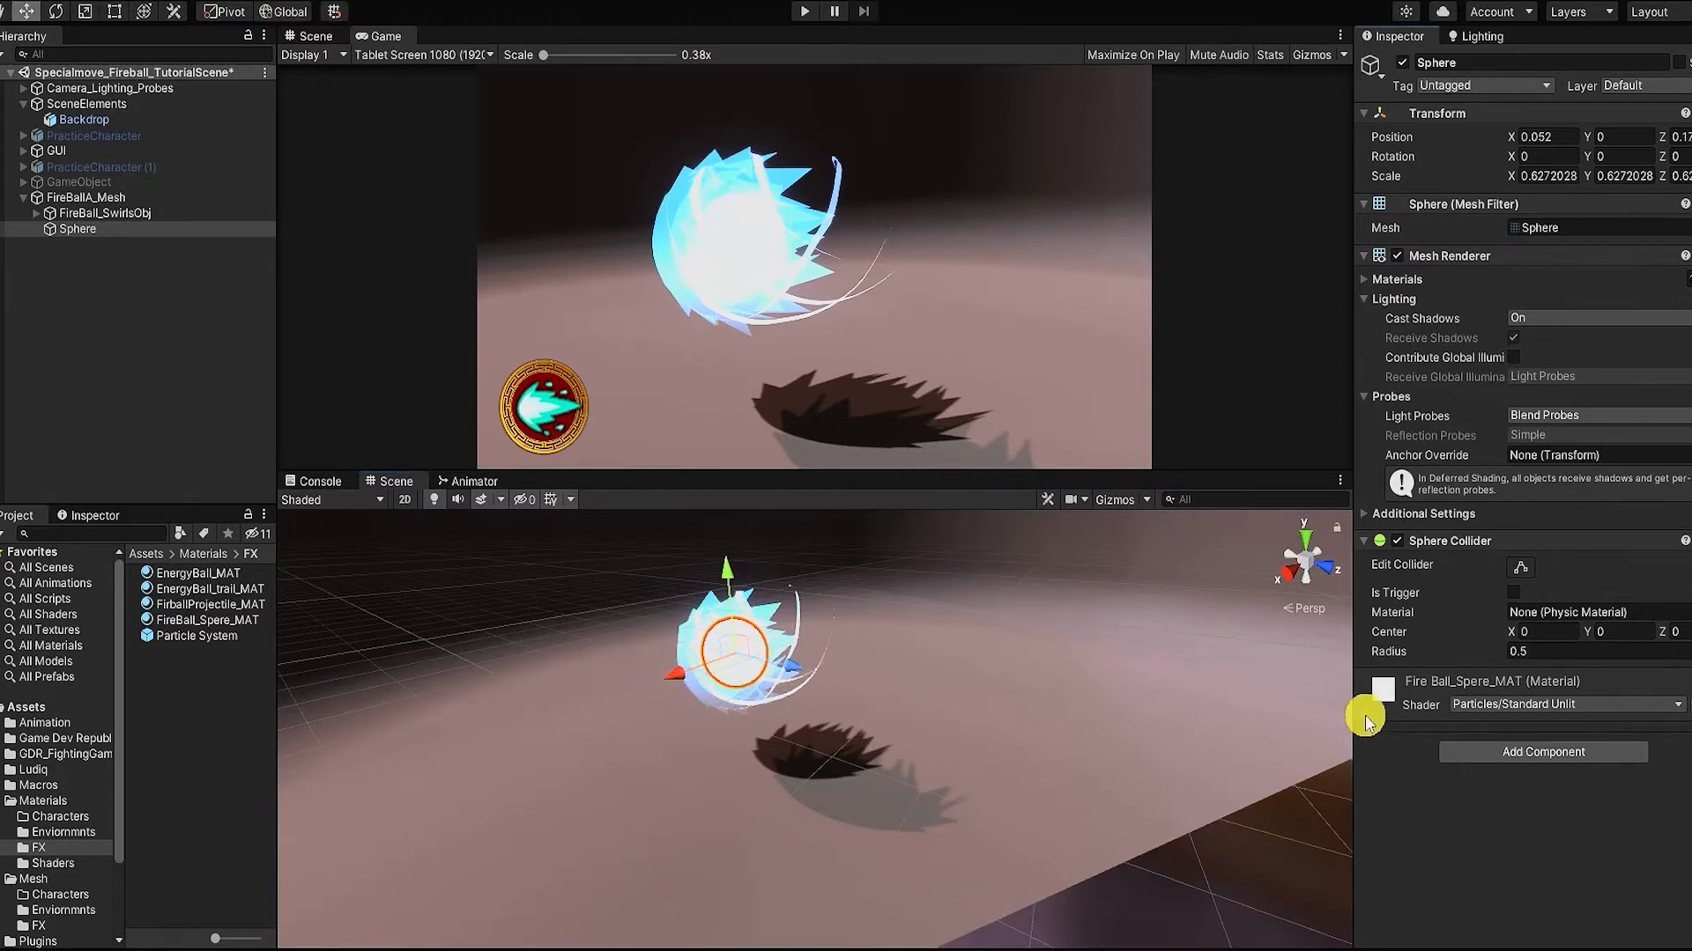
# Step: Enable emission on the sphere's material and set its HDR color to a saturated cyan-blue with intensity about 5
pyautogui.click(1372, 720)
pyautogui.scroll(-3, 1410, 696)
pyautogui.click(1513, 730)
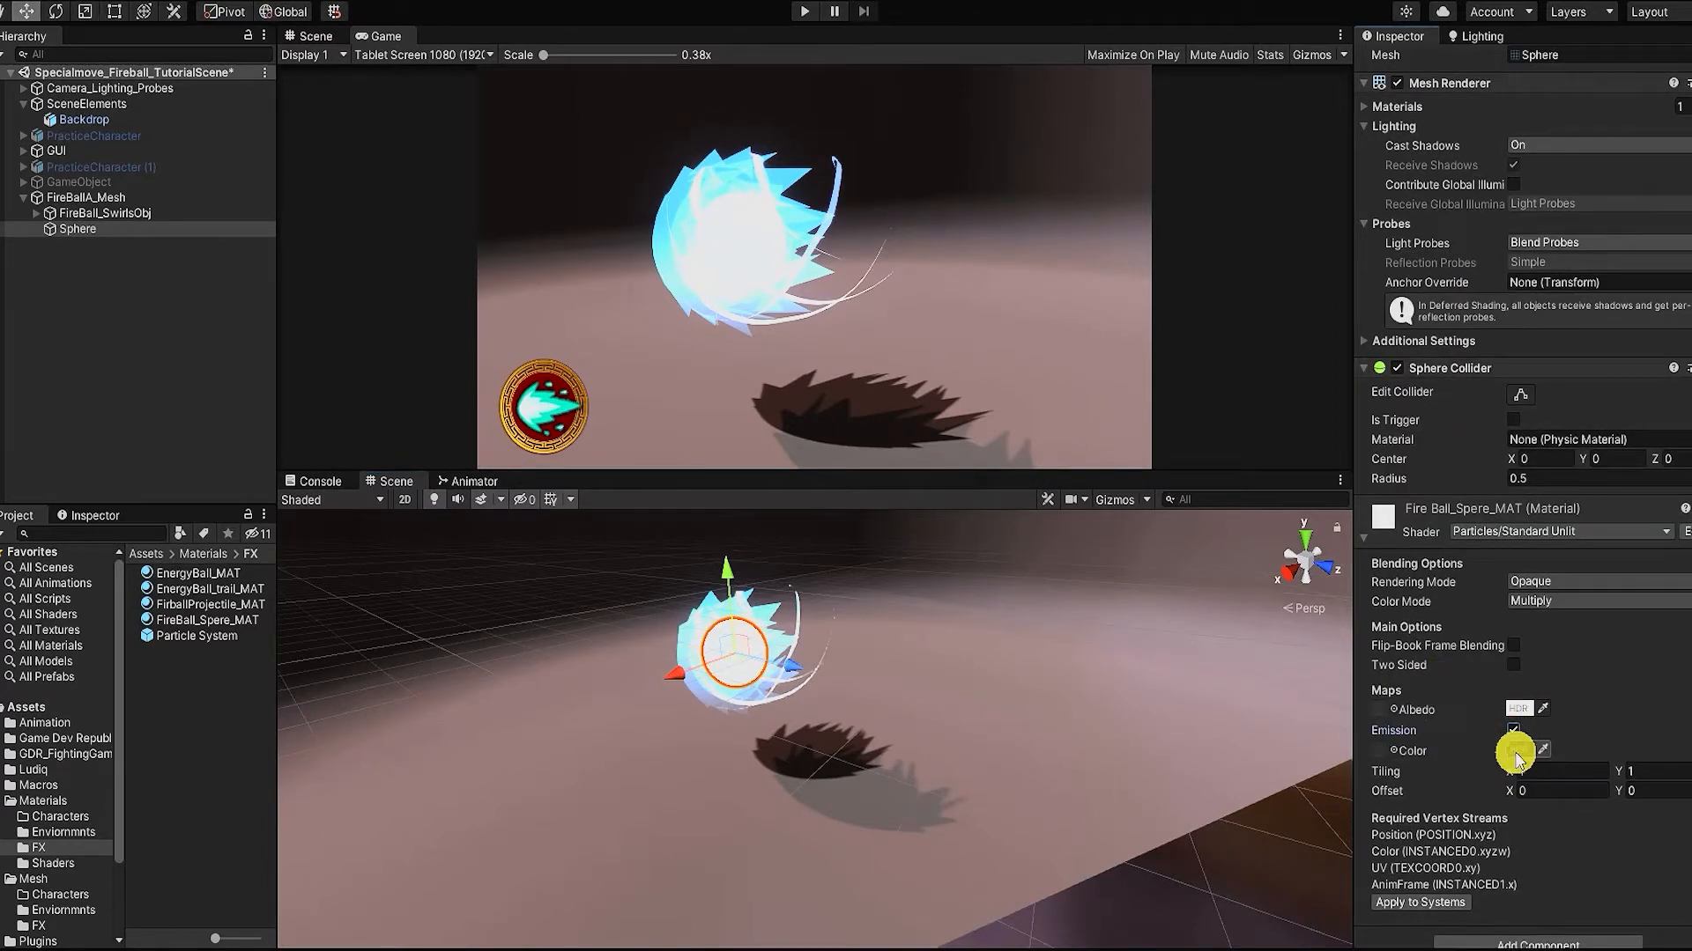
pyautogui.click(1518, 751)
pyautogui.click(780, 190)
pyautogui.click(1671, 807)
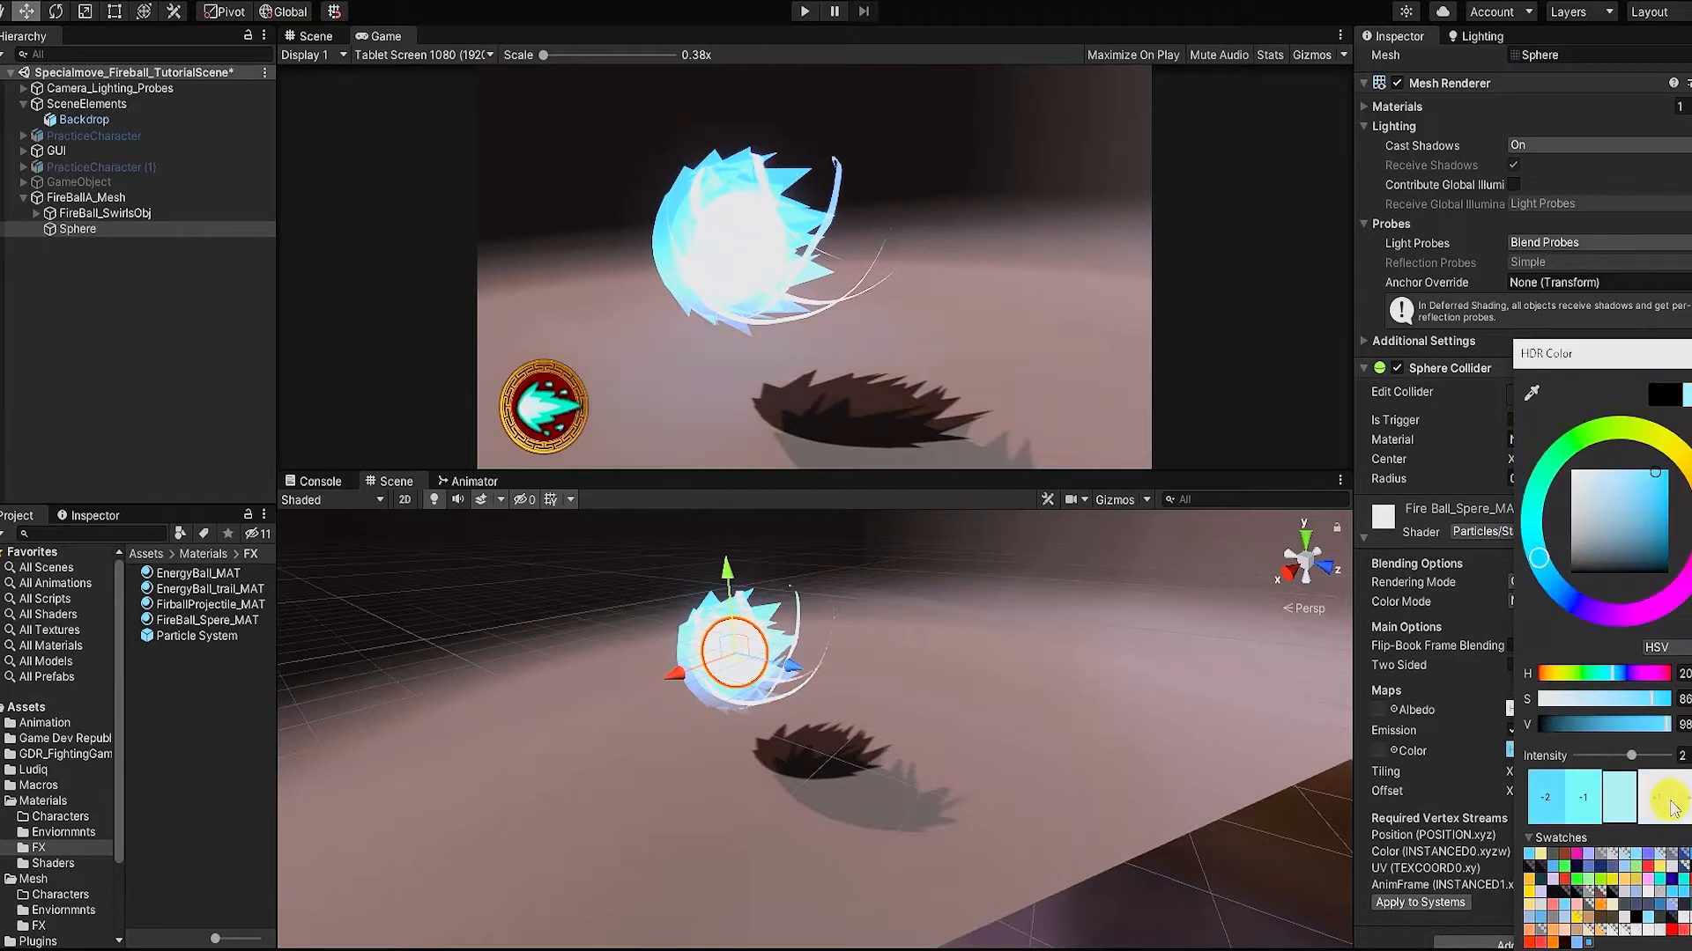
pyautogui.click(1659, 805)
pyautogui.click(1659, 801)
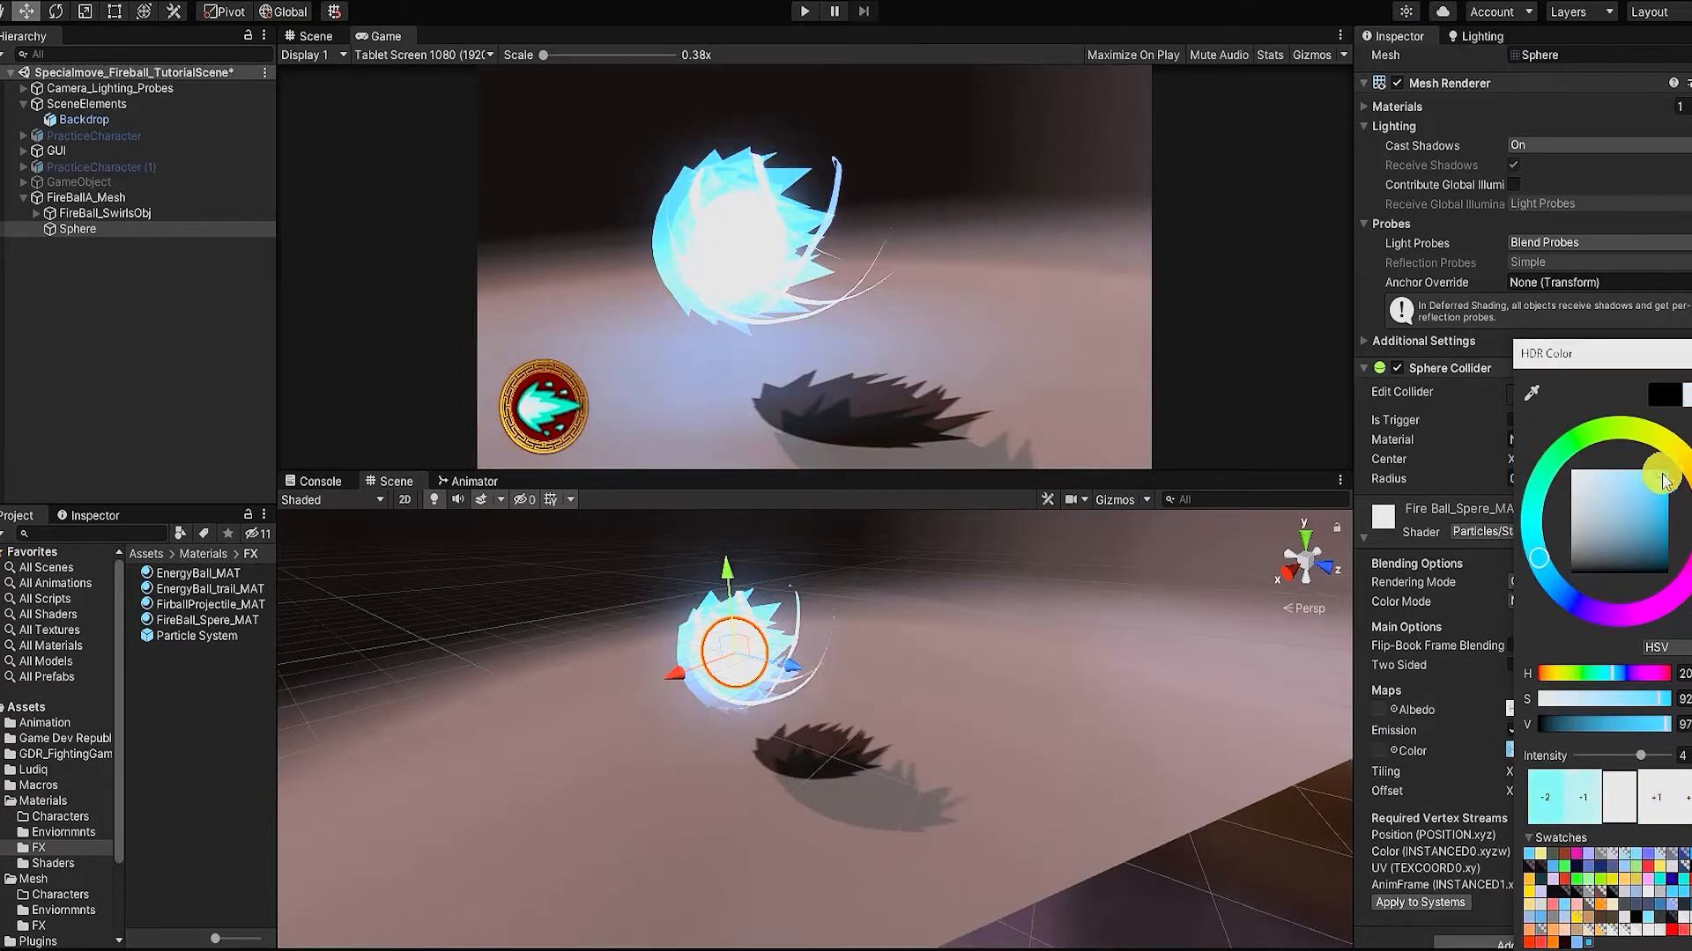
pyautogui.moveTo(1660, 480); pyautogui.dragTo(1684, 475)
pyautogui.click(1663, 804)
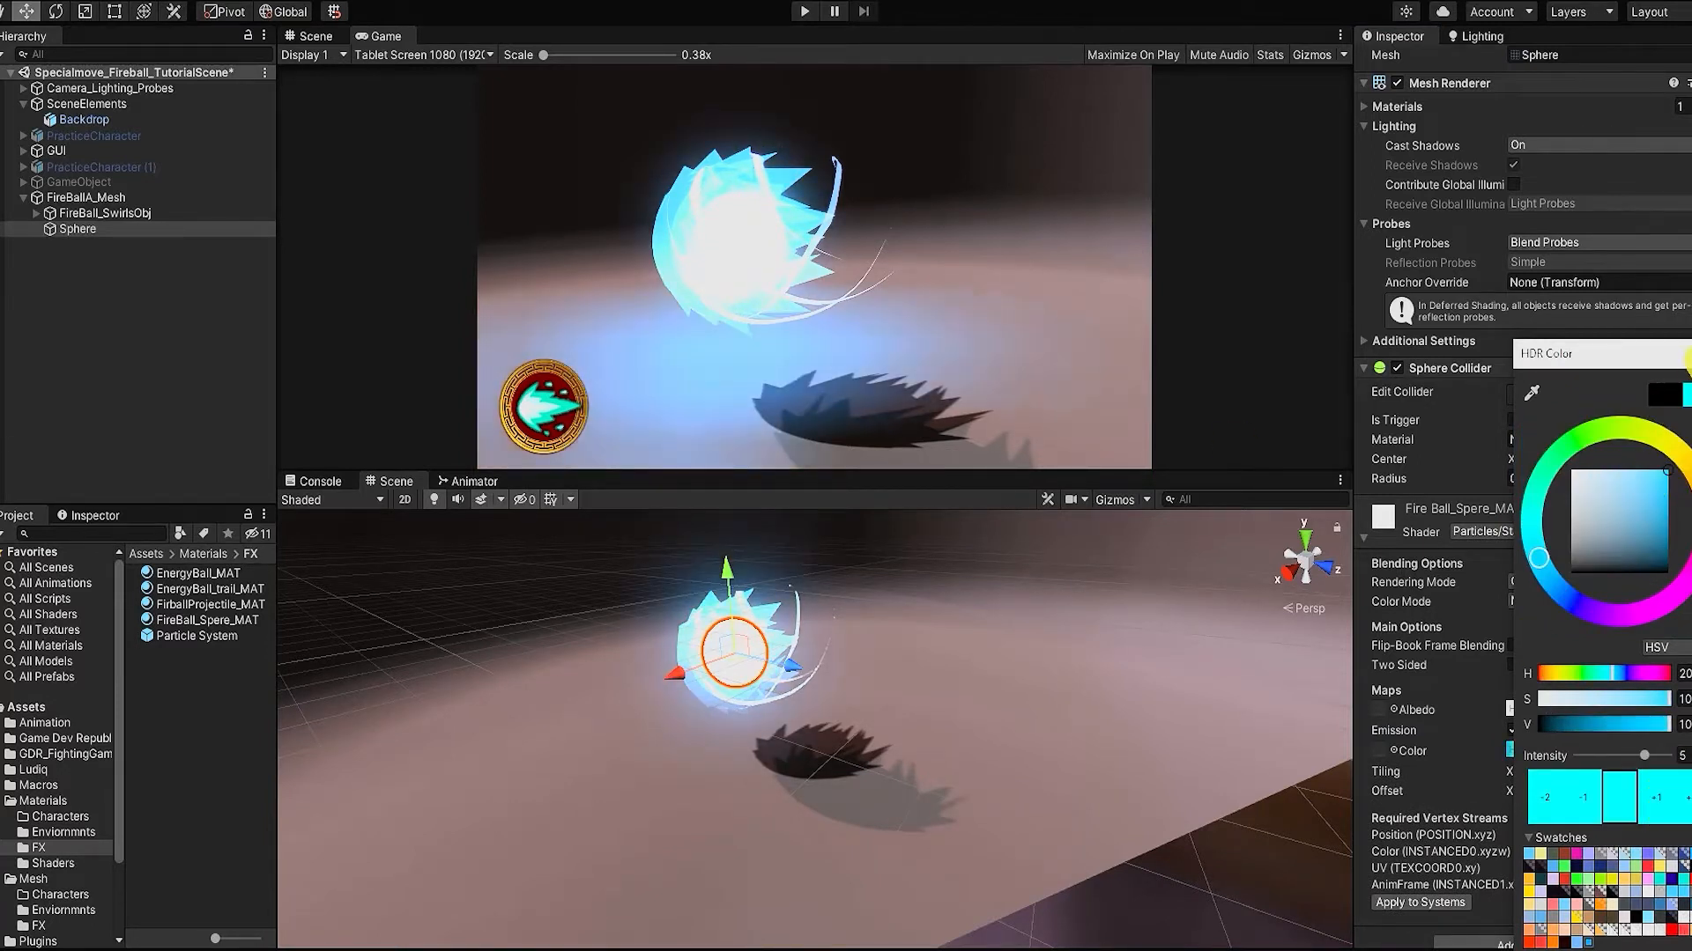
pyautogui.click(1690, 356)
# Step: Set the sphere material's Color Mode to Additive
pyautogui.click(1623, 603)
pyautogui.click(1616, 684)
pyautogui.click(1614, 602)
pyautogui.click(1611, 642)
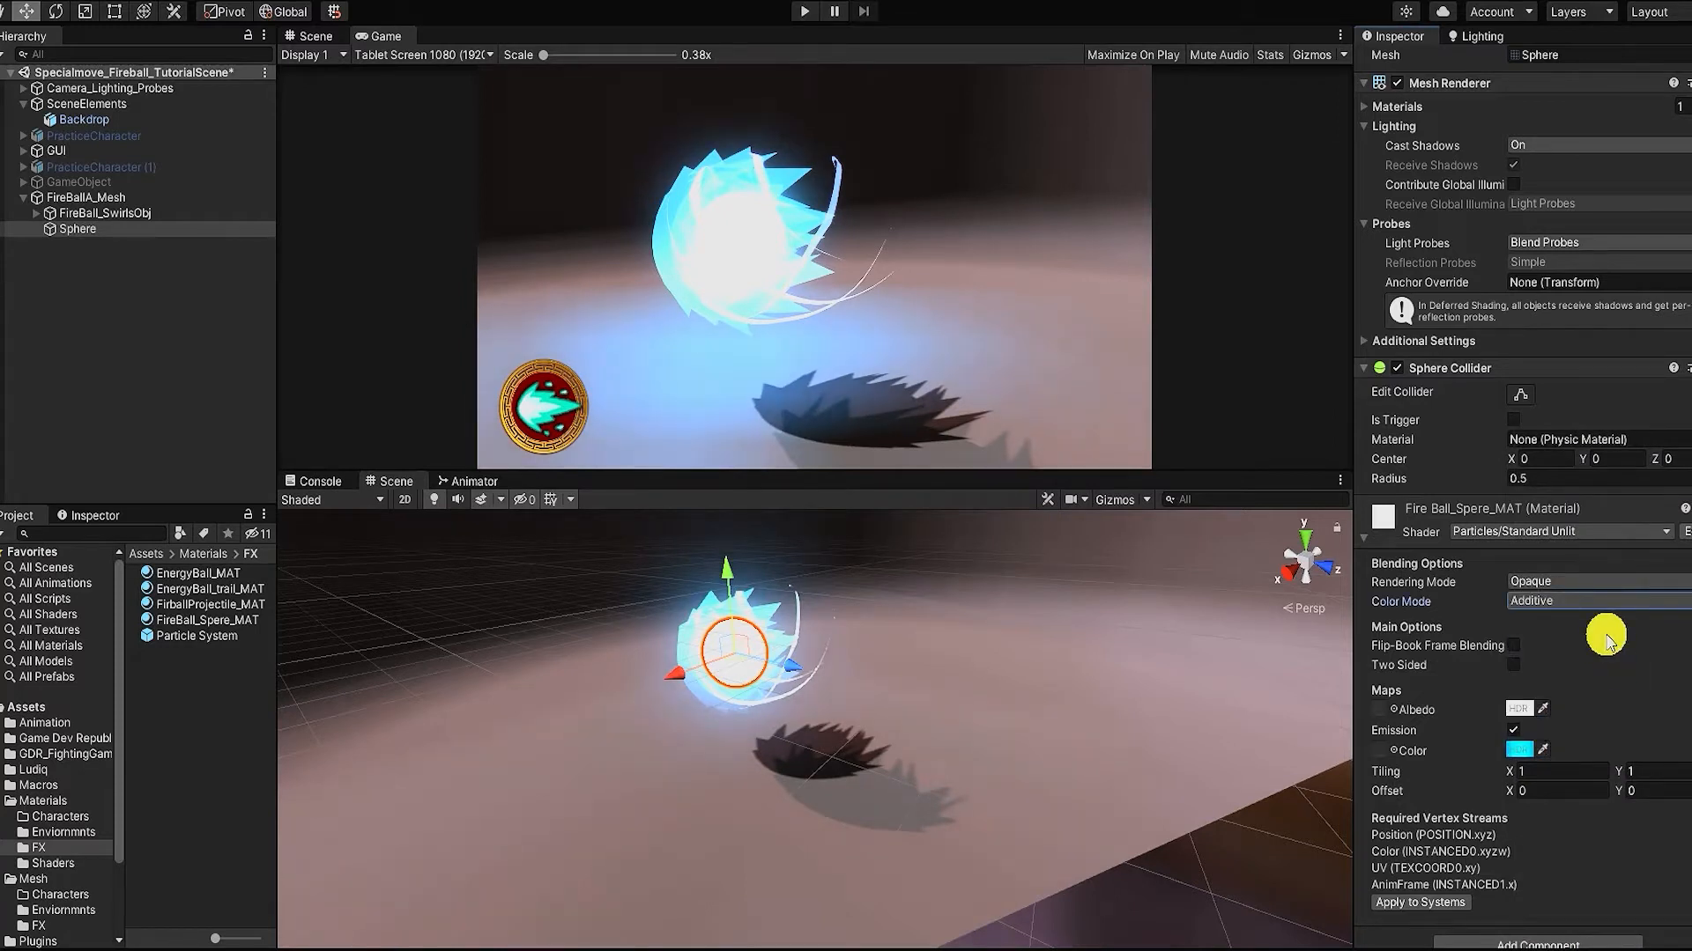
# Step: Rename the Sphere object in the hierarchy as FireBallEnergySphere
pyautogui.click(68, 231)
pyautogui.click(63, 230)
pyautogui.write('FireBallEnergy')
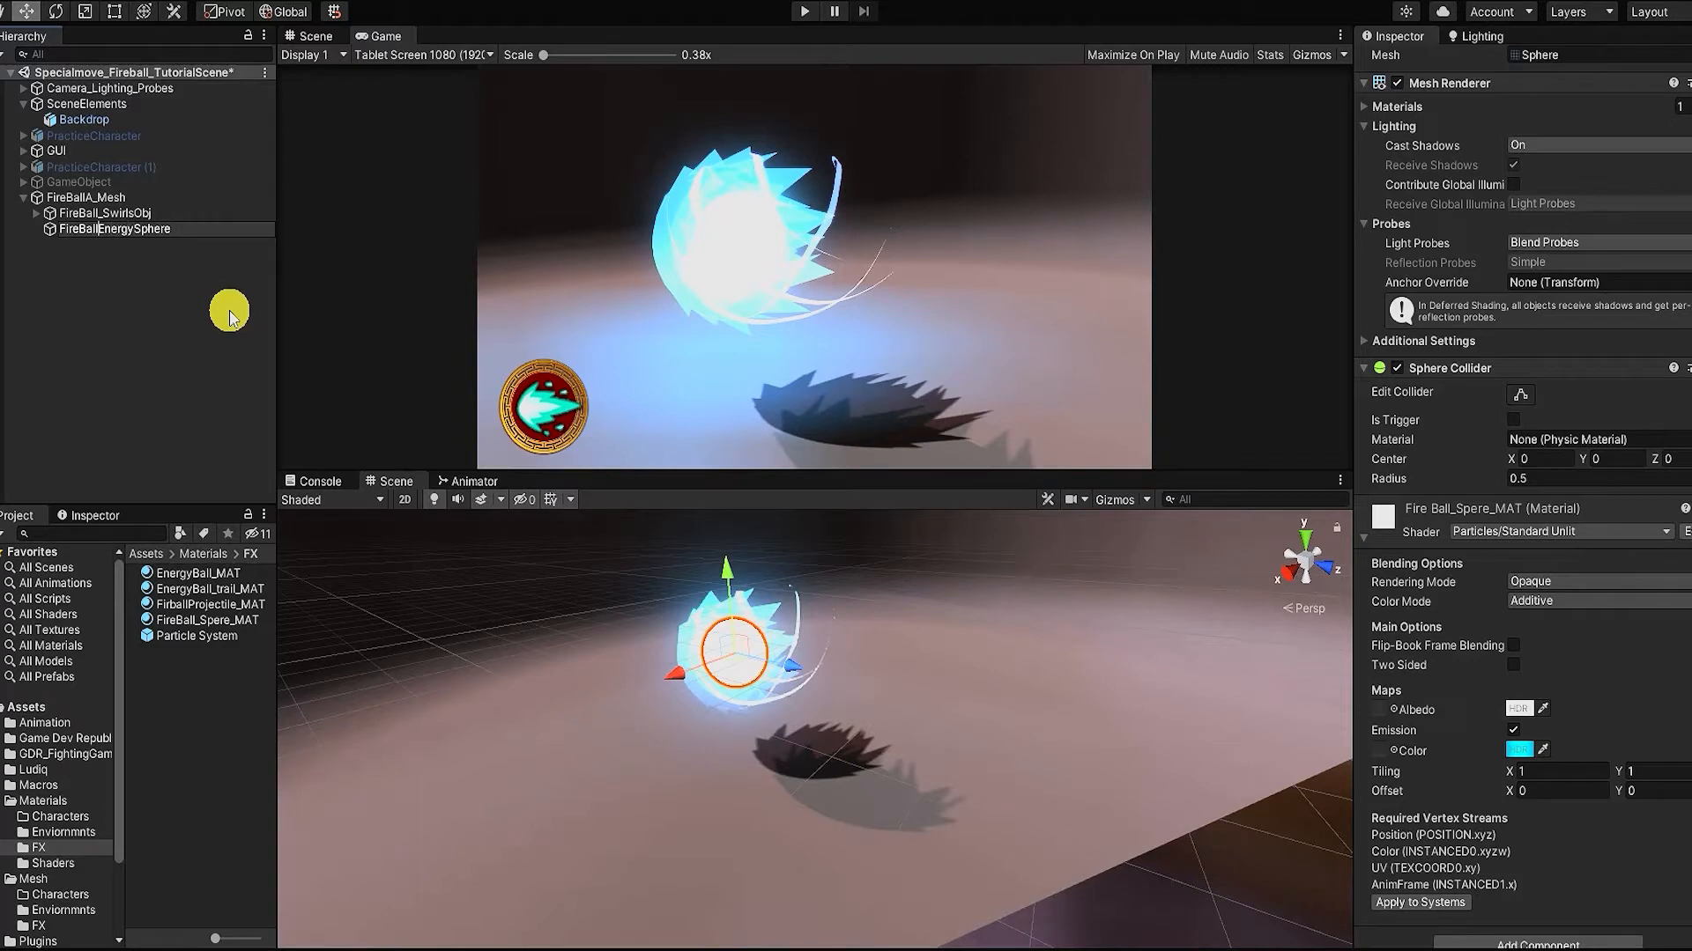
pyautogui.click(229, 311)
# Step: Add a Particle System as a child of FireBallA_Mesh and pause its preview playback
pyautogui.click(98, 198)
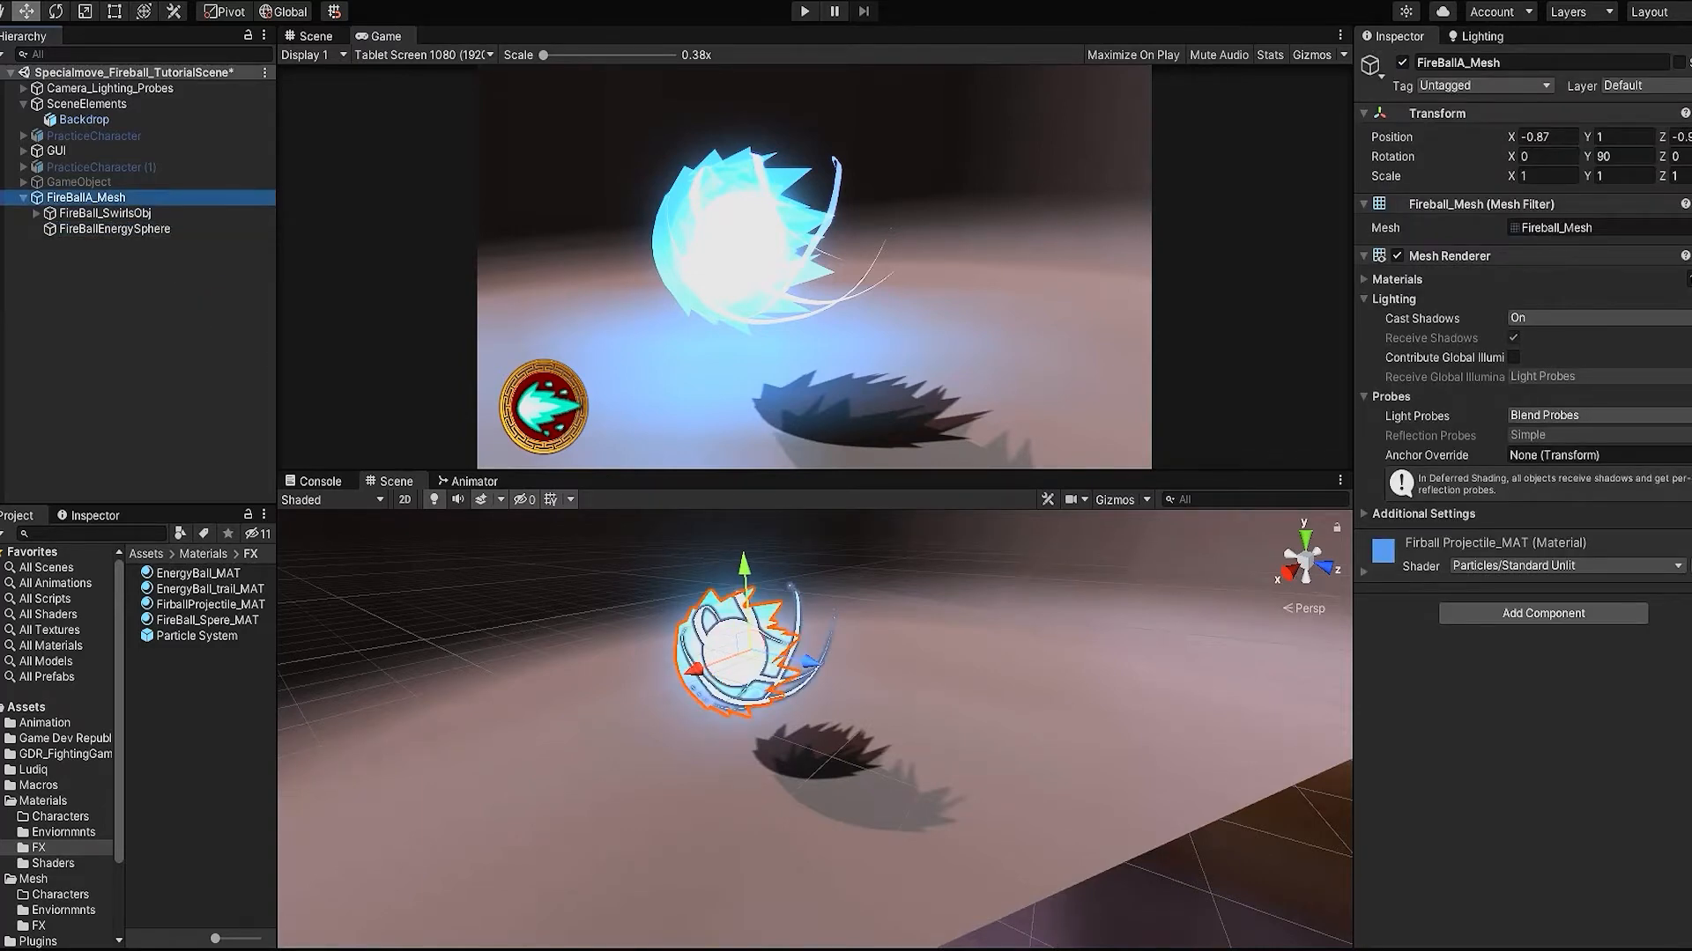
pyautogui.rightClick(76, 197)
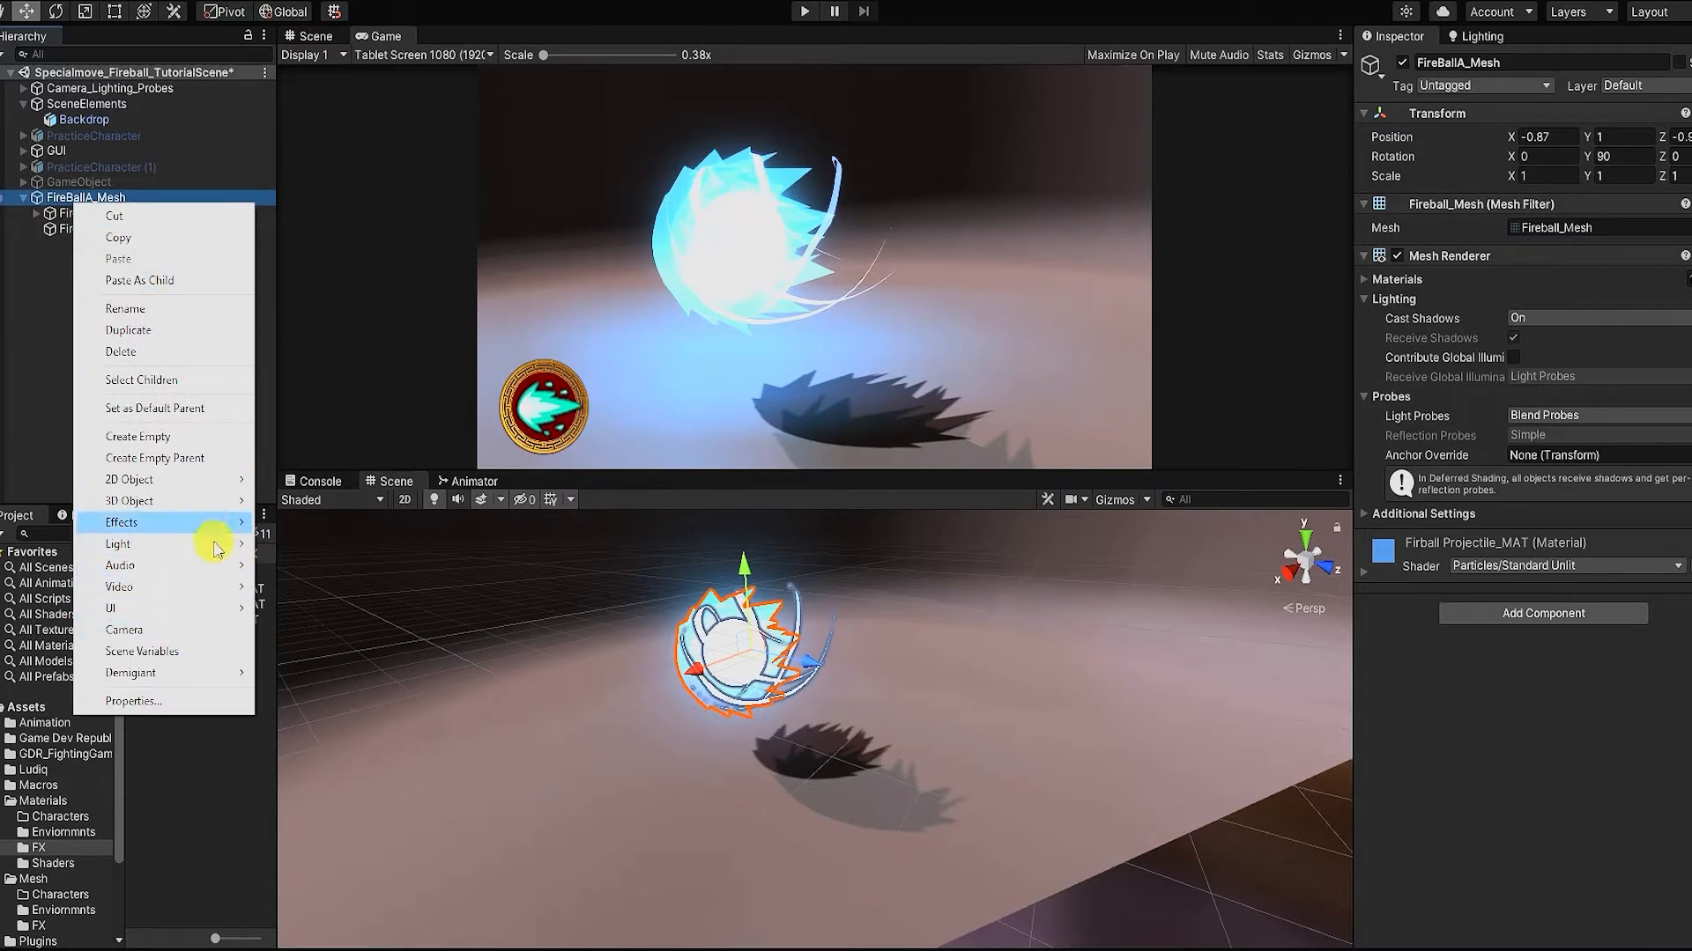
pyautogui.moveTo(220, 524)
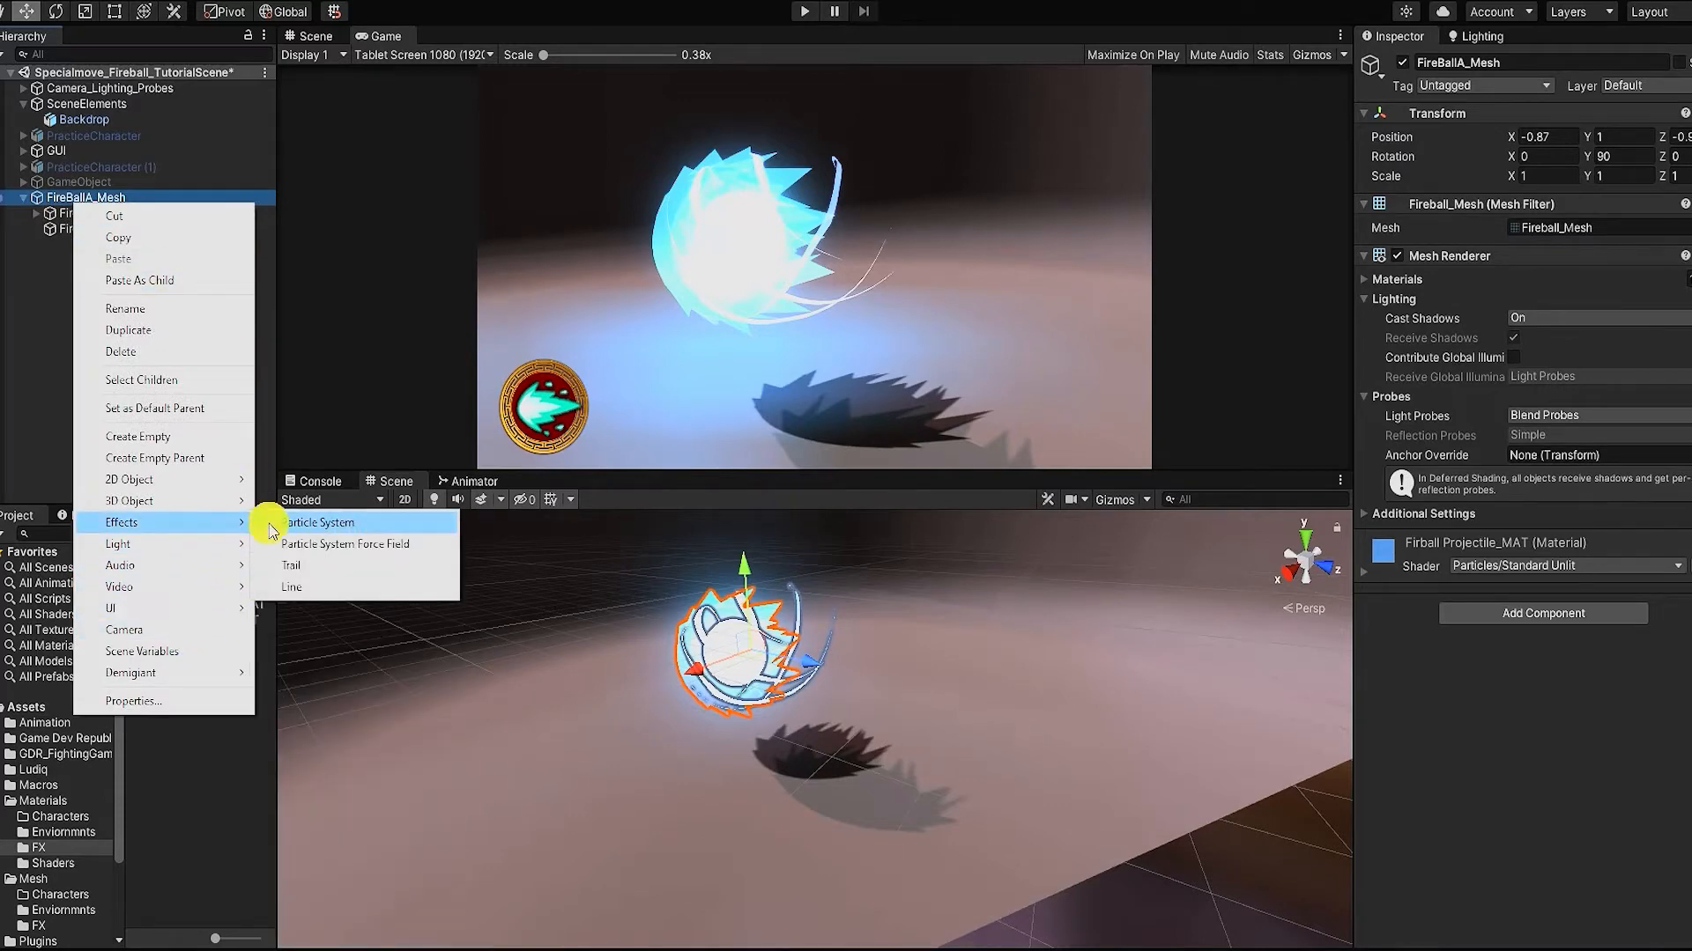
pyautogui.click(273, 523)
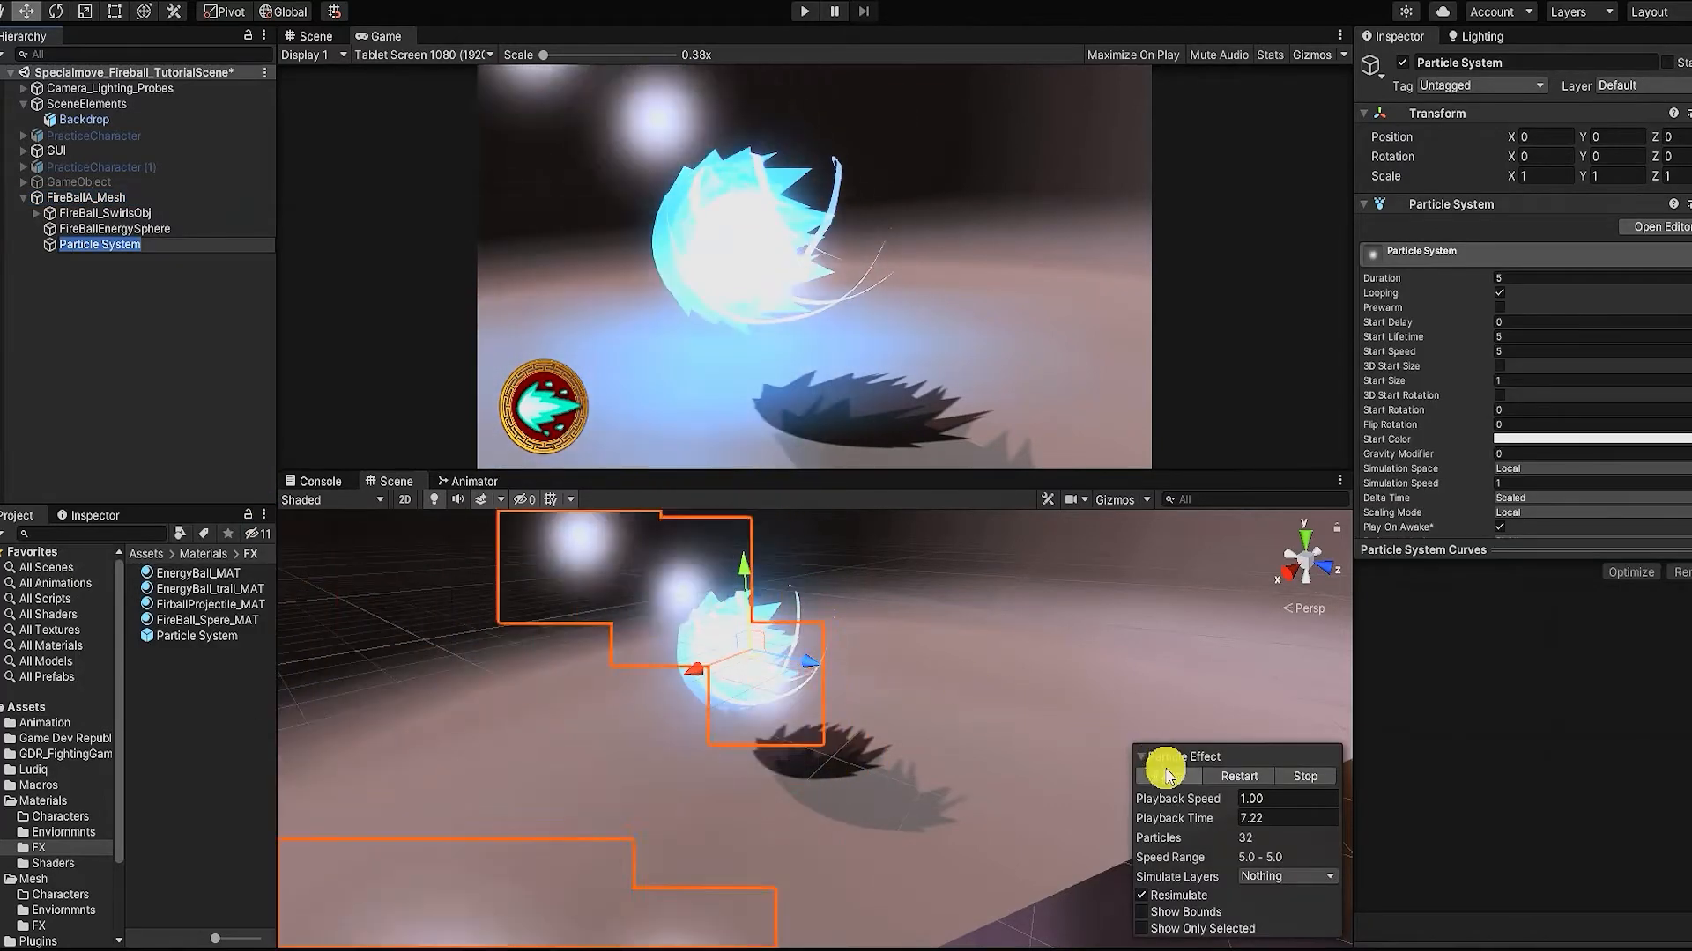
pyautogui.click(1167, 777)
# Step: Change the particle system's emitter shape to Hemisphere and set its shape rotation X to 180
pyautogui.scroll(-8, 1471, 380)
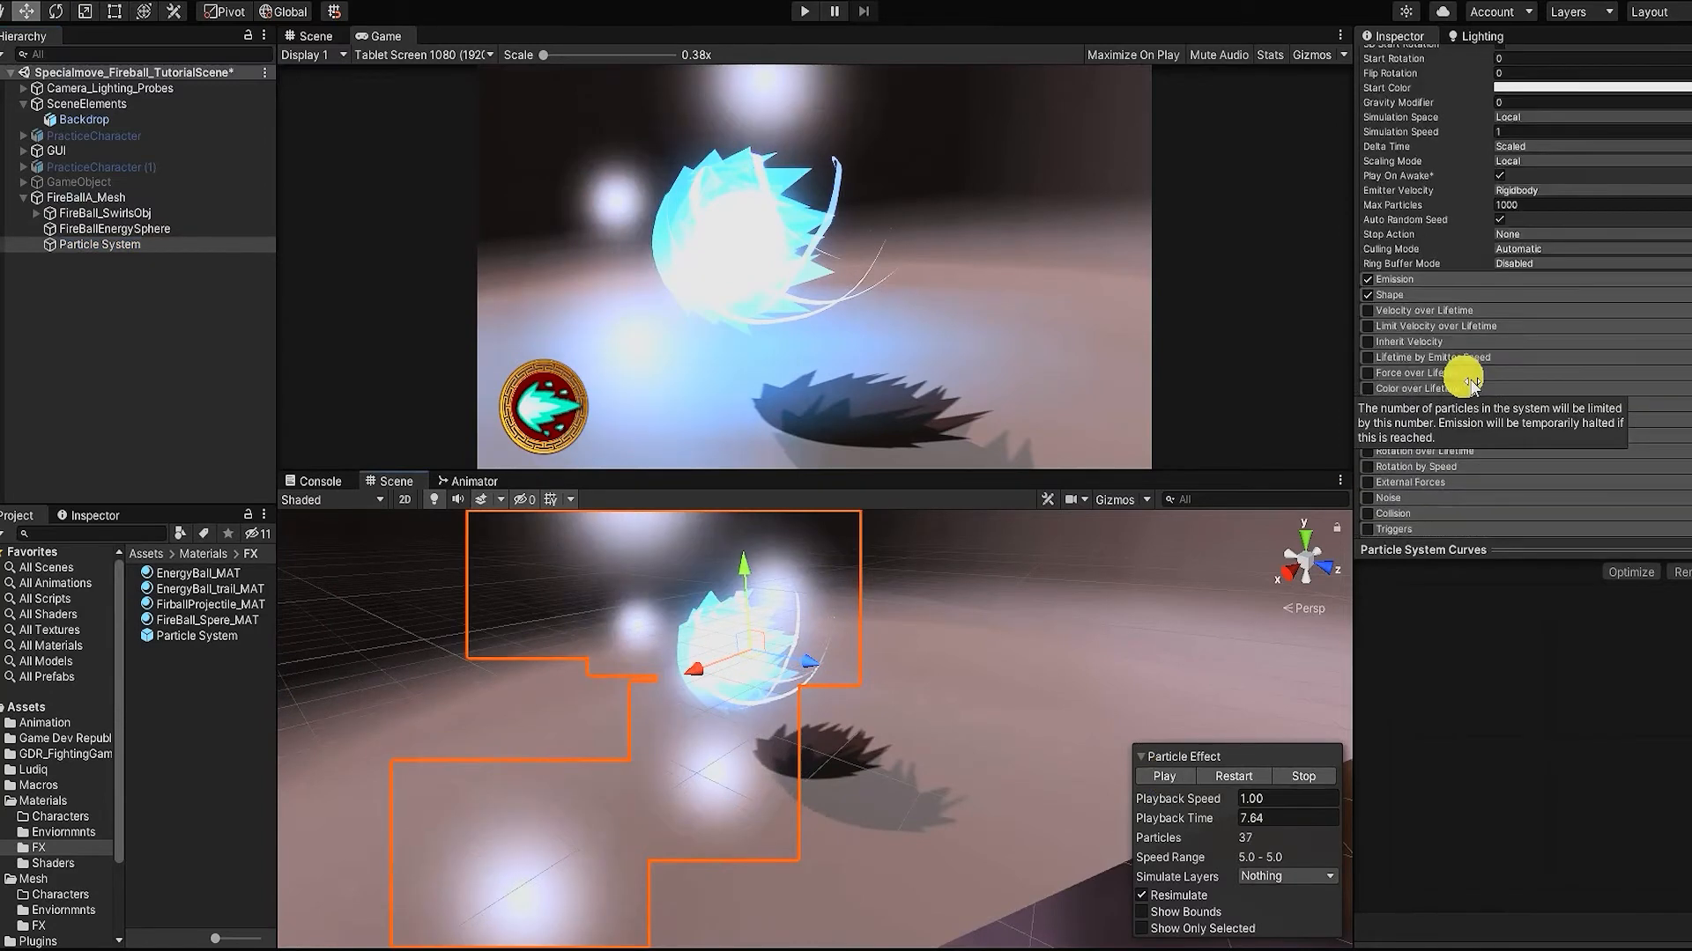
pyautogui.click(1476, 415)
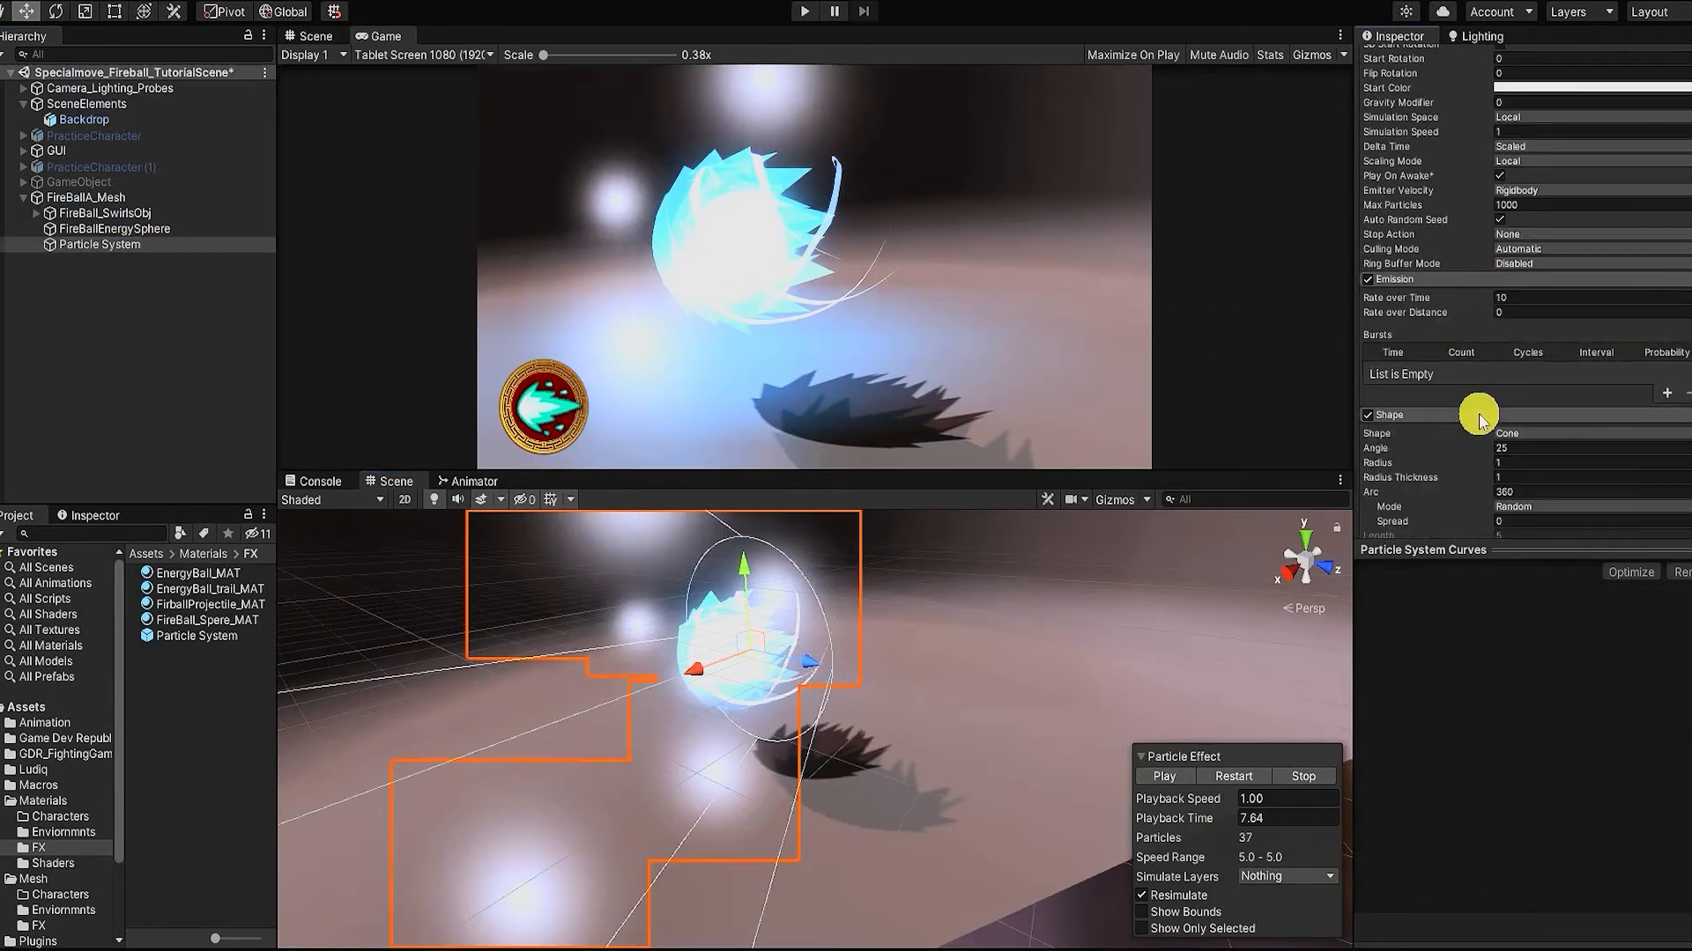
pyautogui.click(1482, 280)
pyautogui.click(1552, 314)
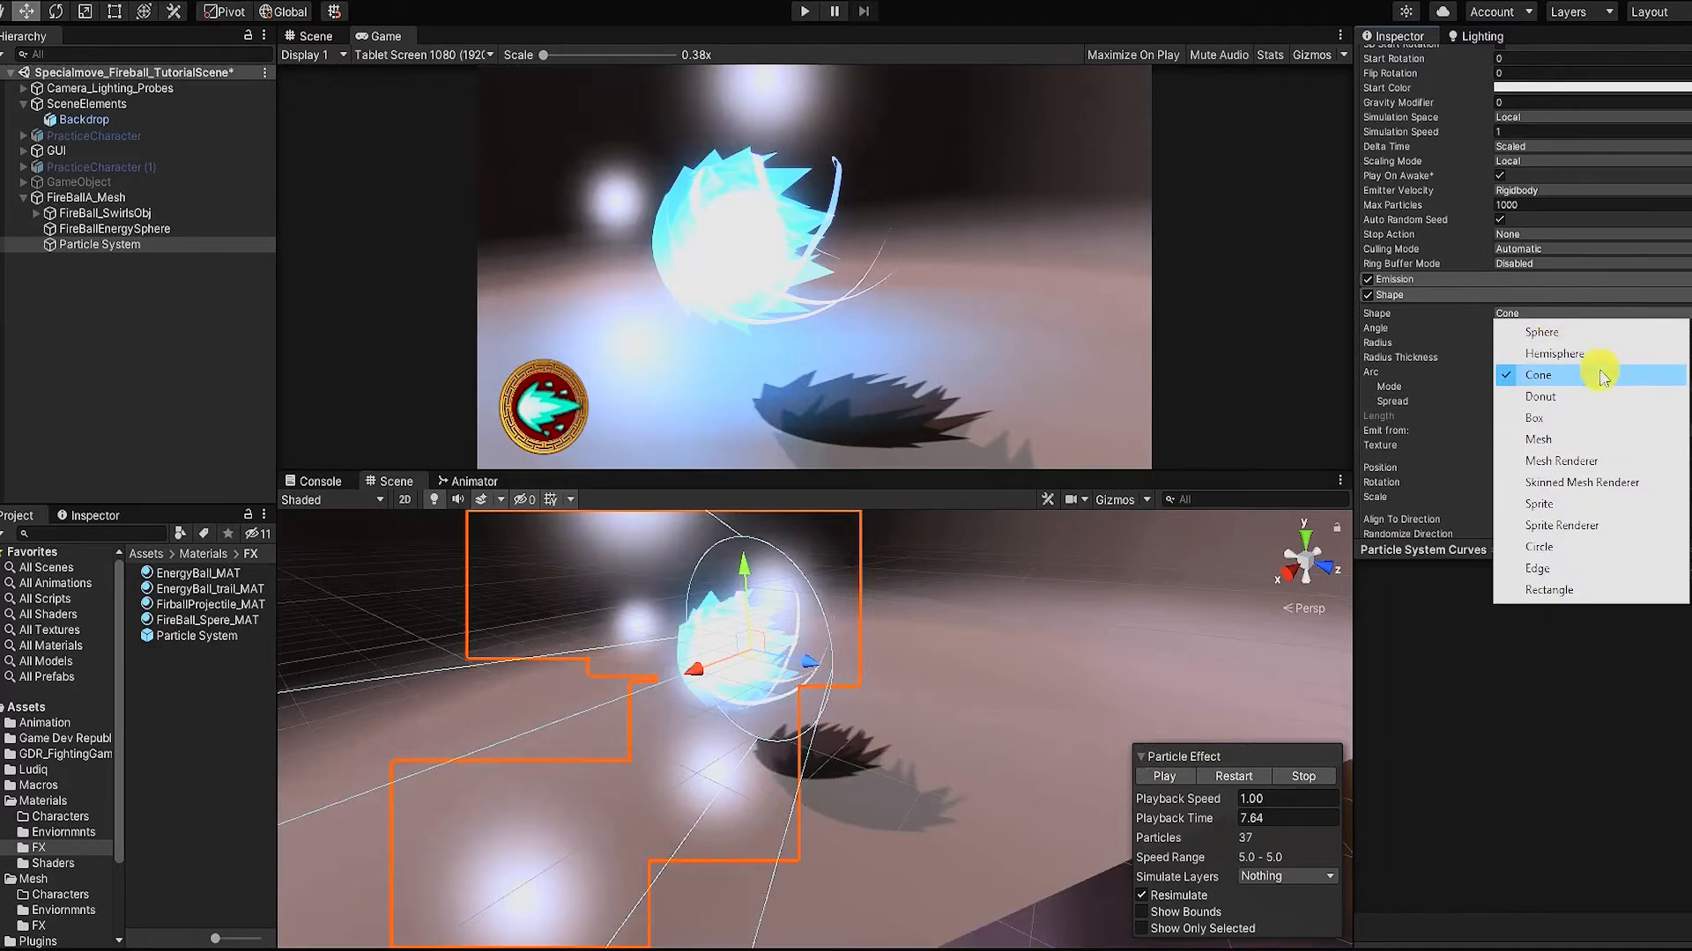
pyautogui.click(1601, 352)
pyautogui.scroll(-3, 1595, 379)
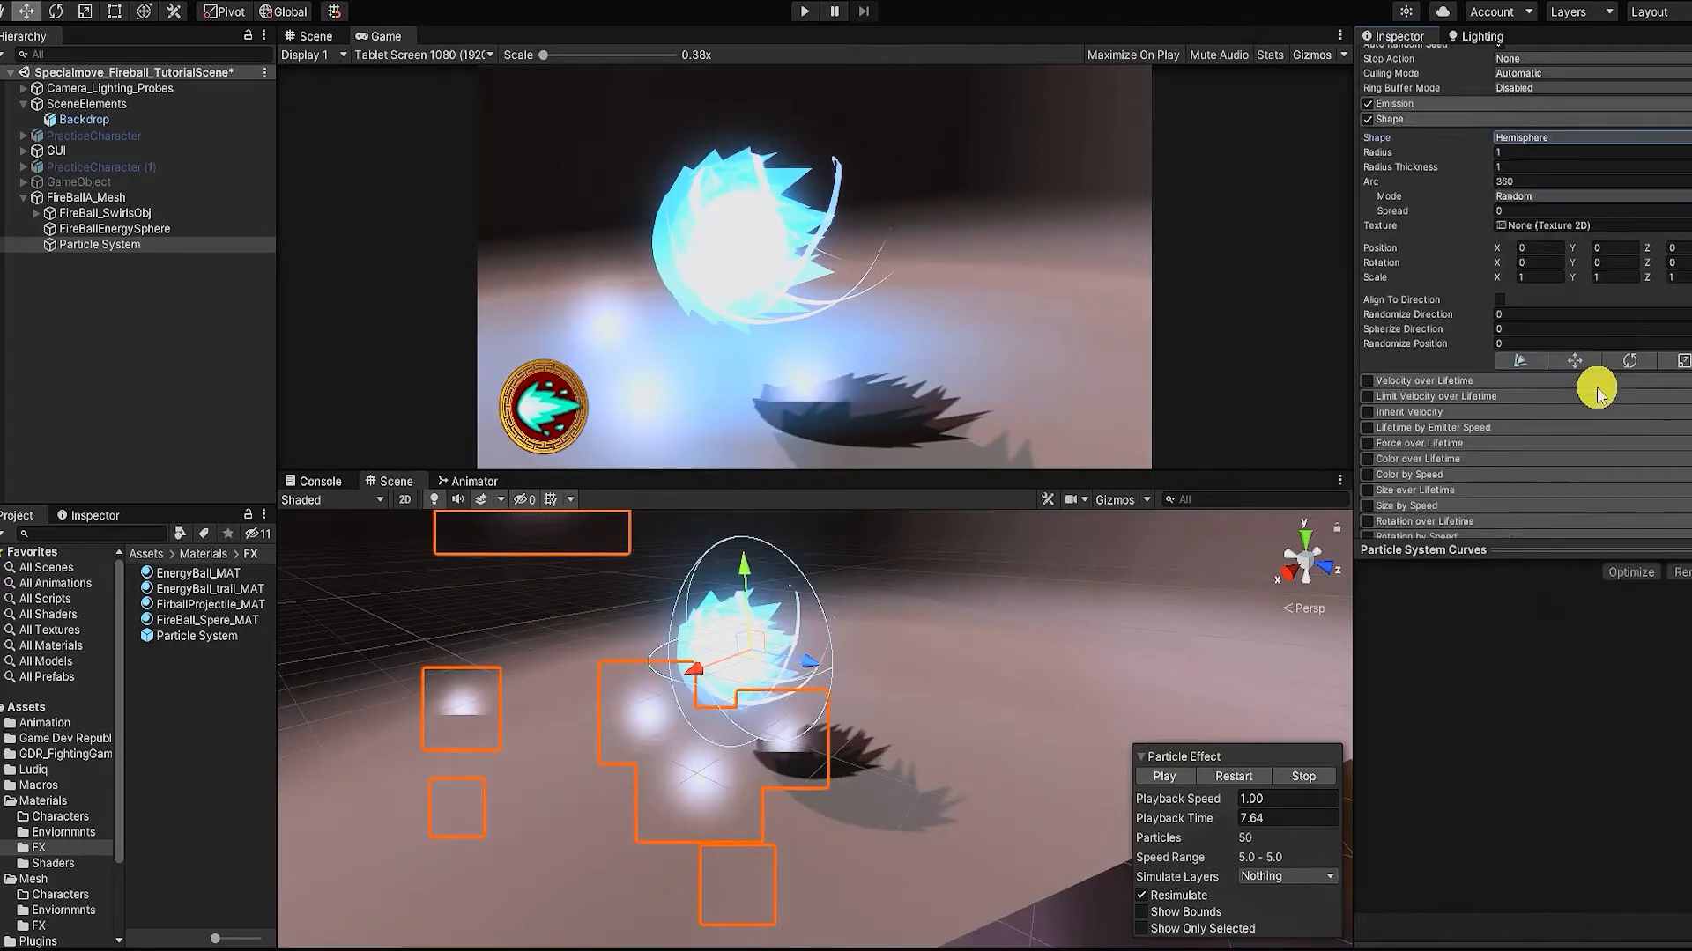
pyautogui.write('180')
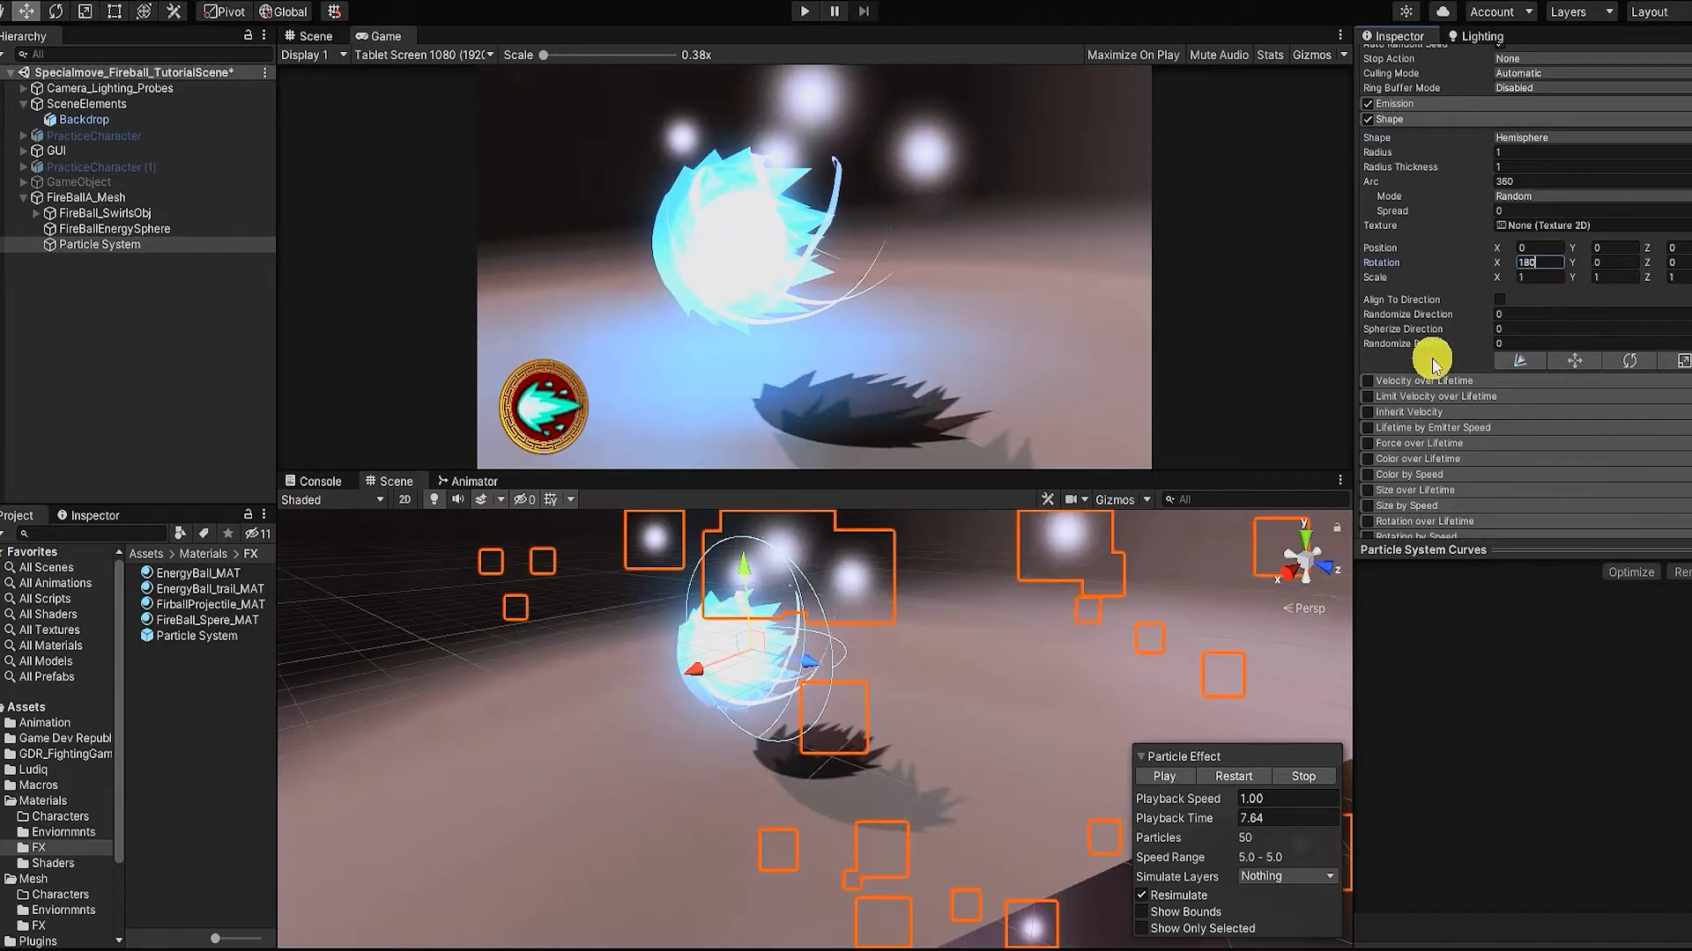
# Step: Set the particles' Start Lifetime to 0.4, Start Speed to 3 and Start Size to 0.15, and resume the preview playback
pyautogui.scroll(5, 1635, 304)
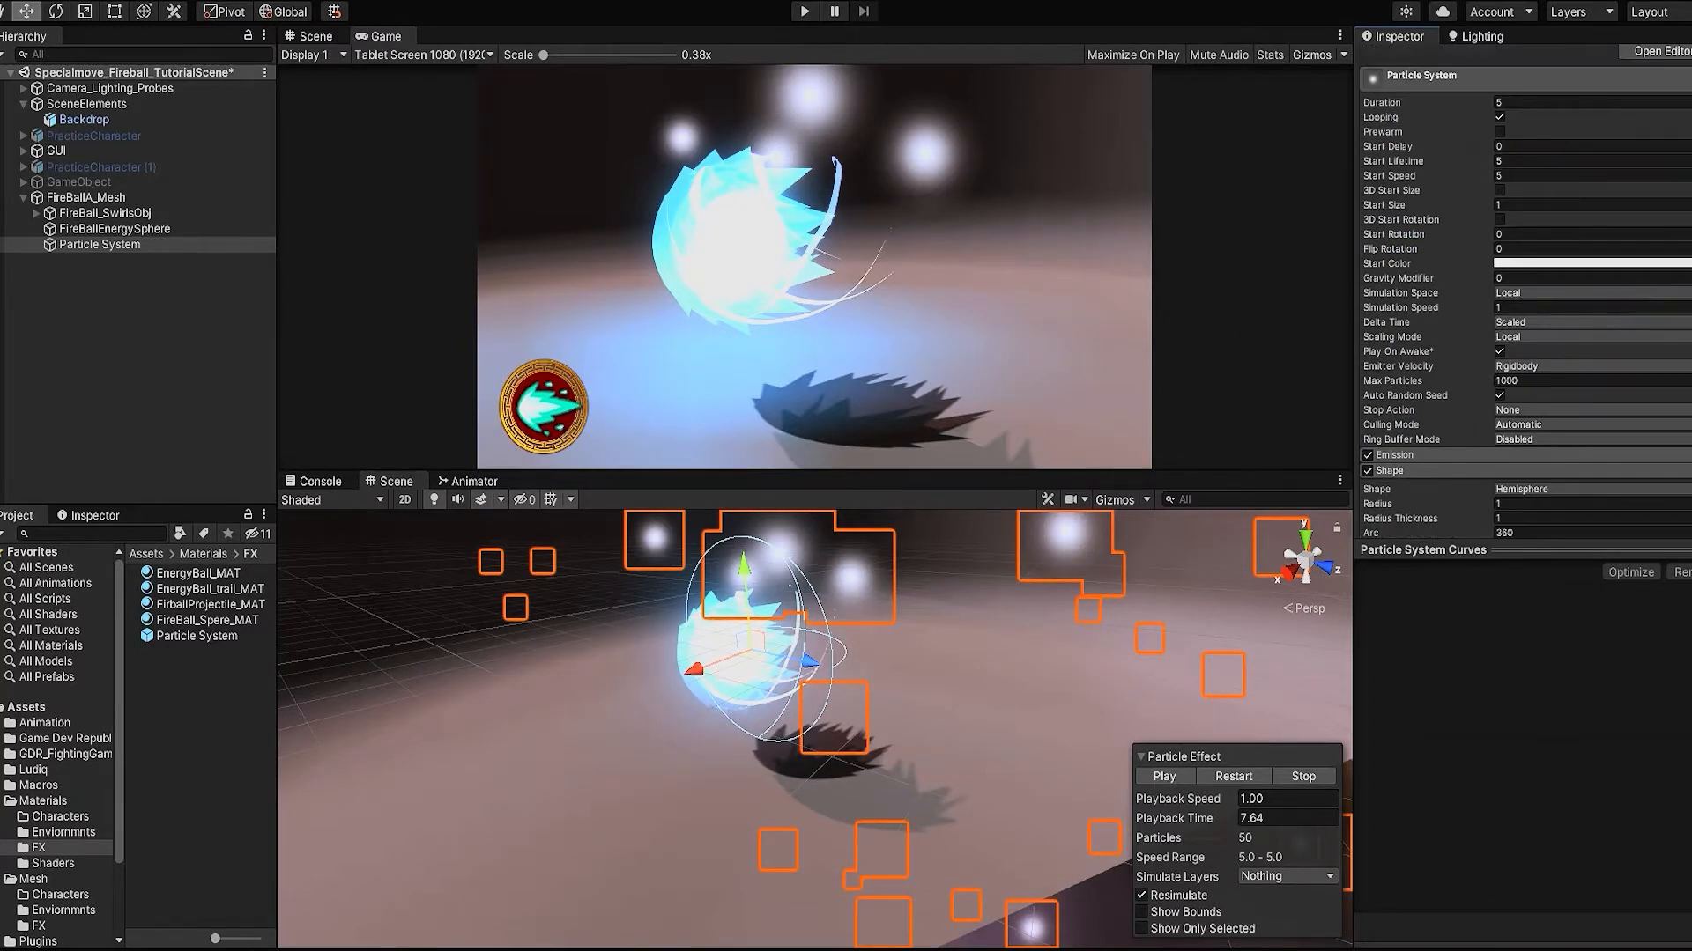
pyautogui.click(1515, 161)
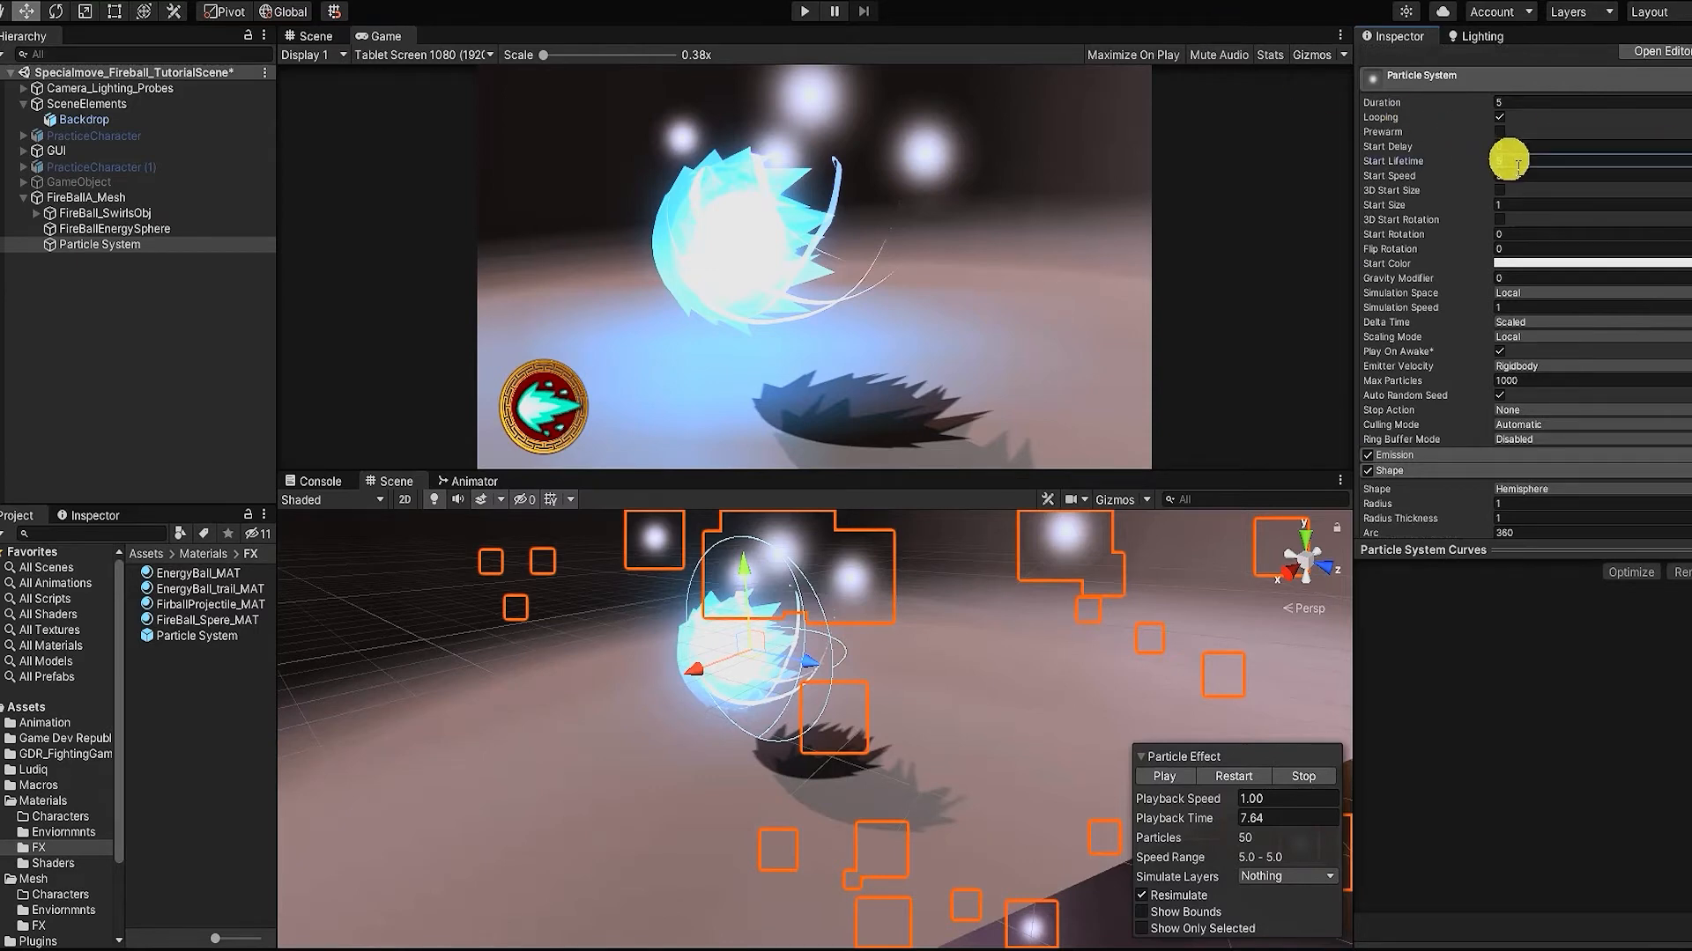
pyautogui.write('.4')
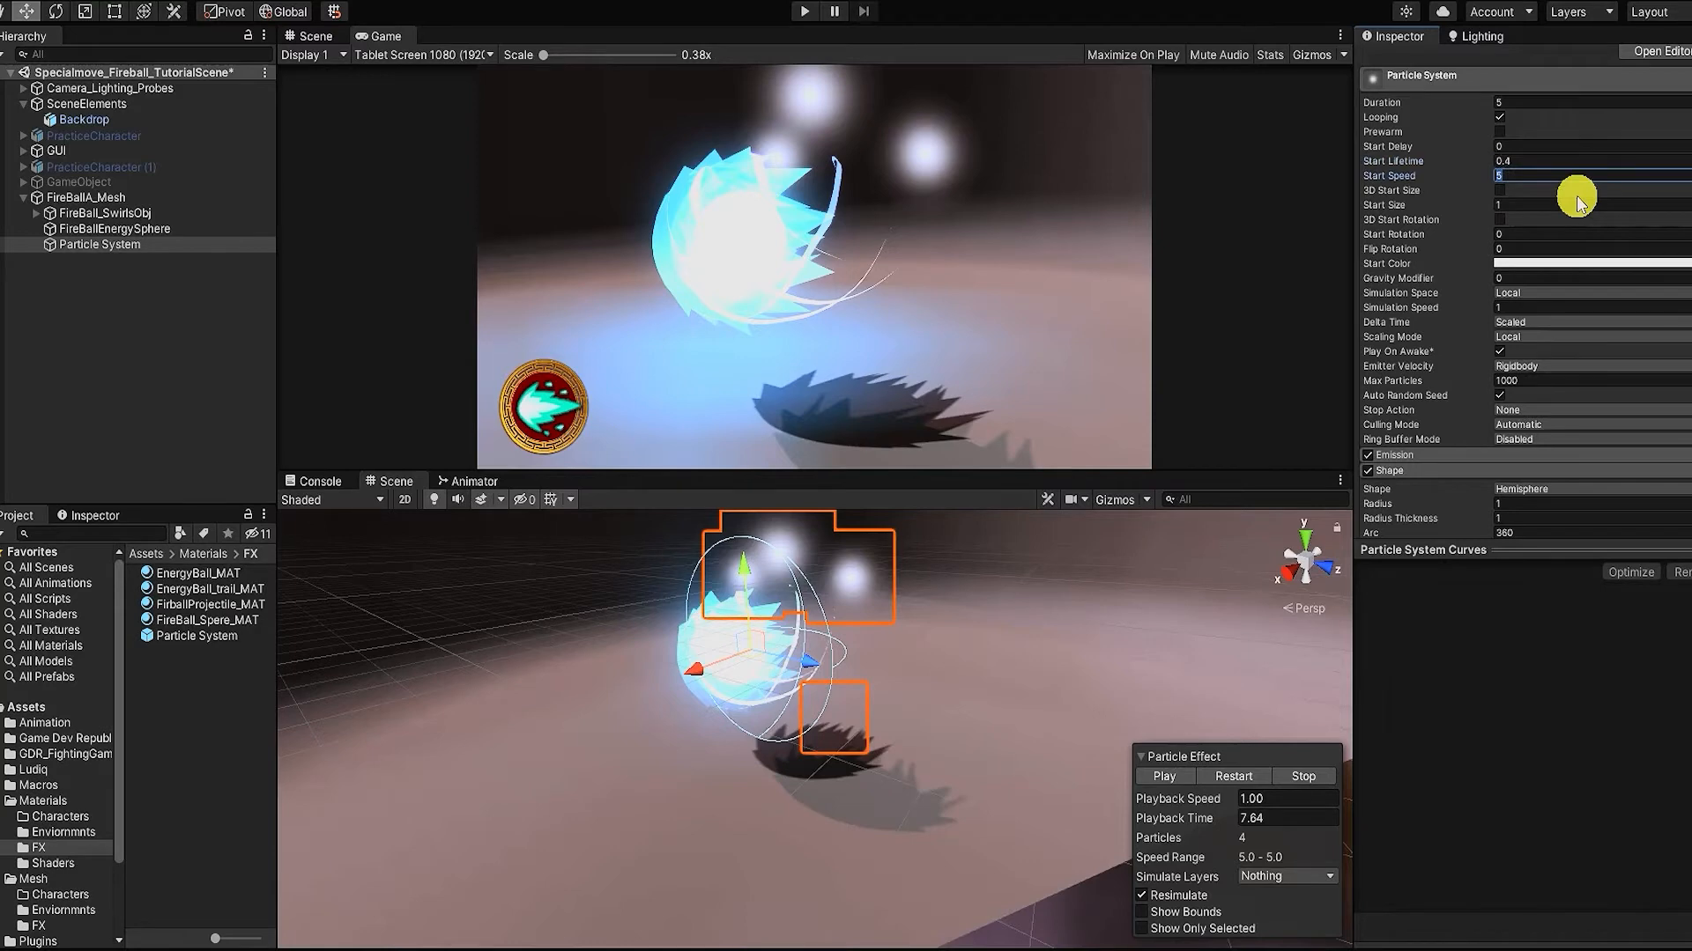
pyautogui.write('3')
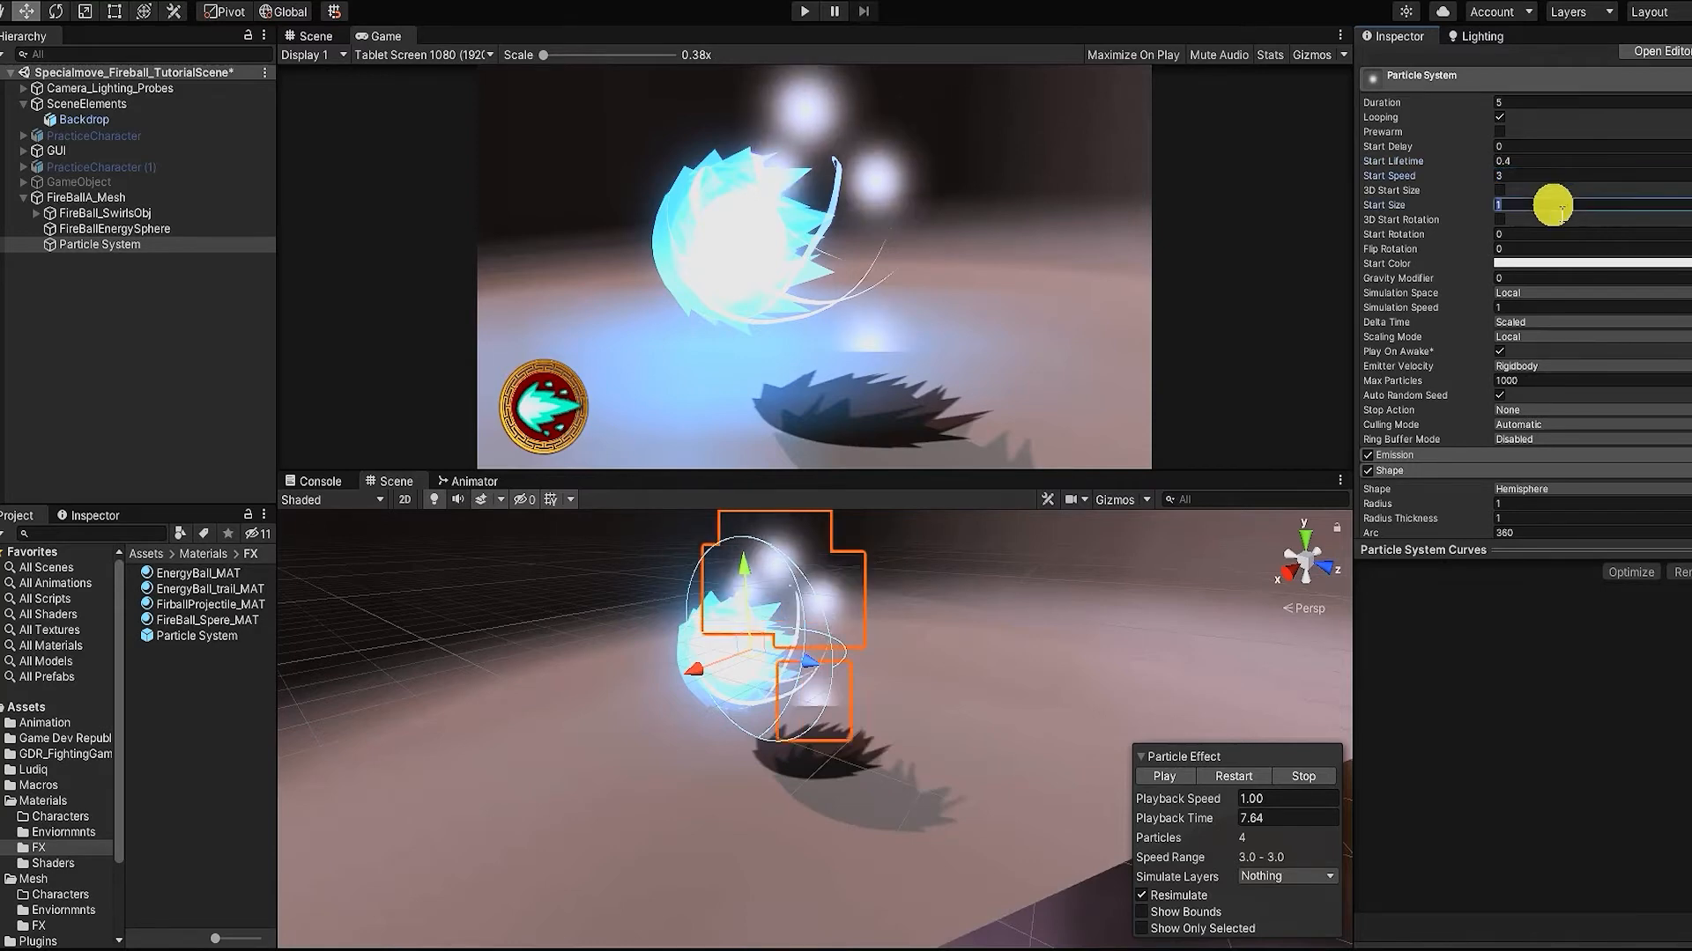
pyautogui.press('BackSpace')
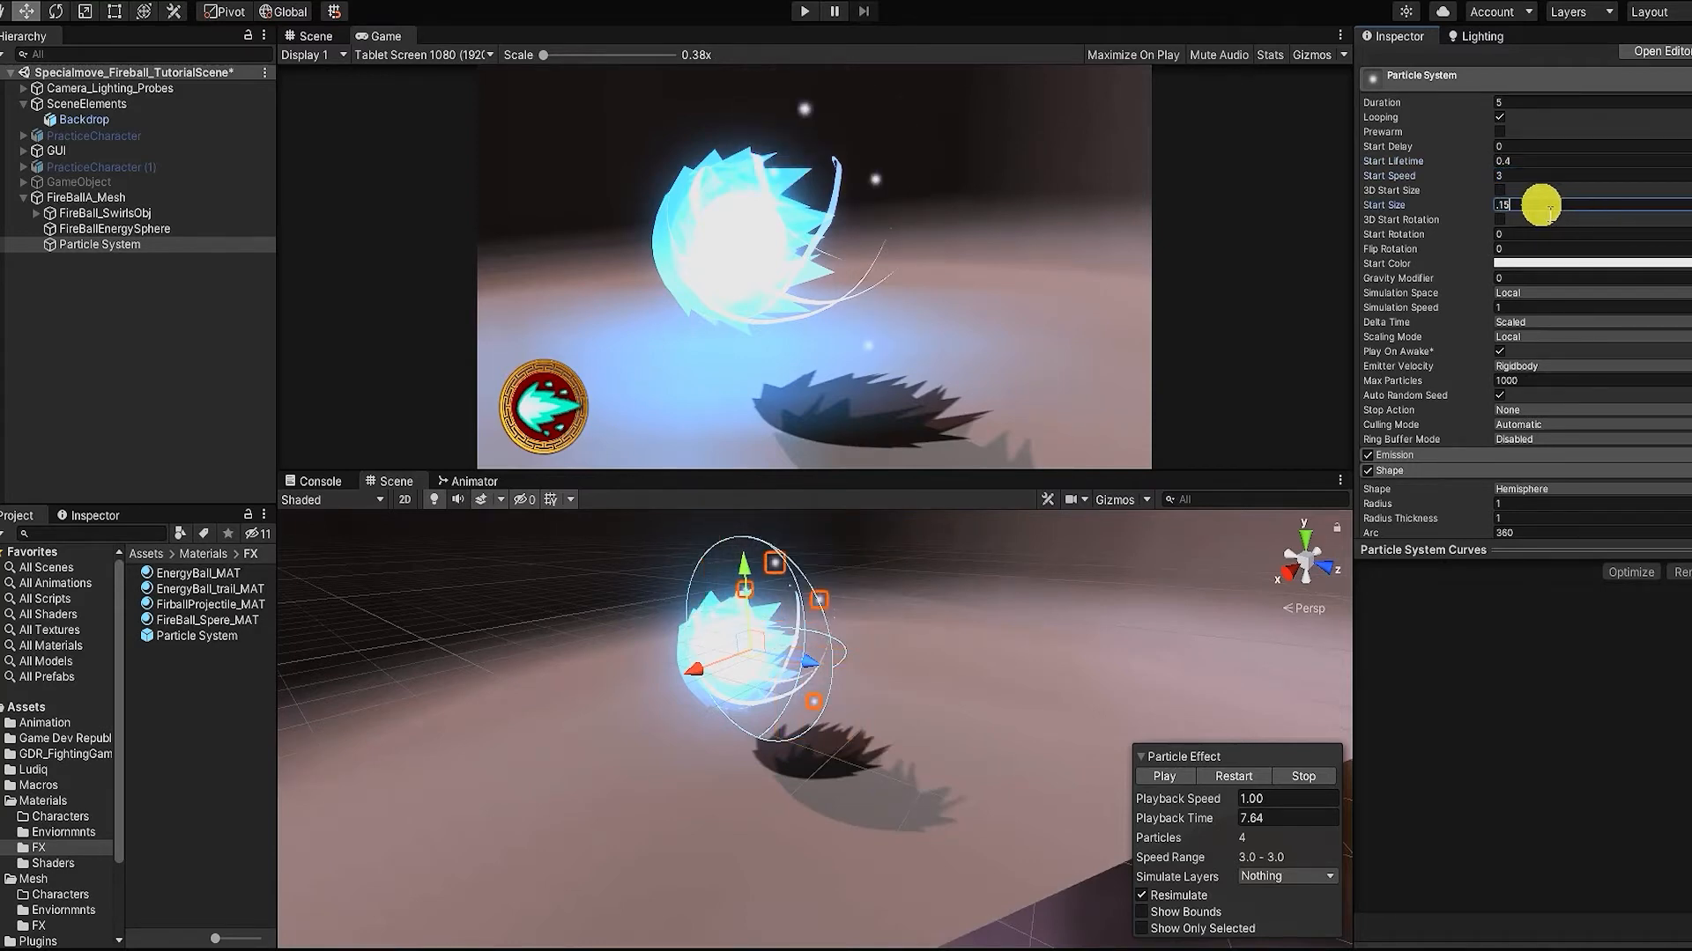
pyautogui.click(1154, 779)
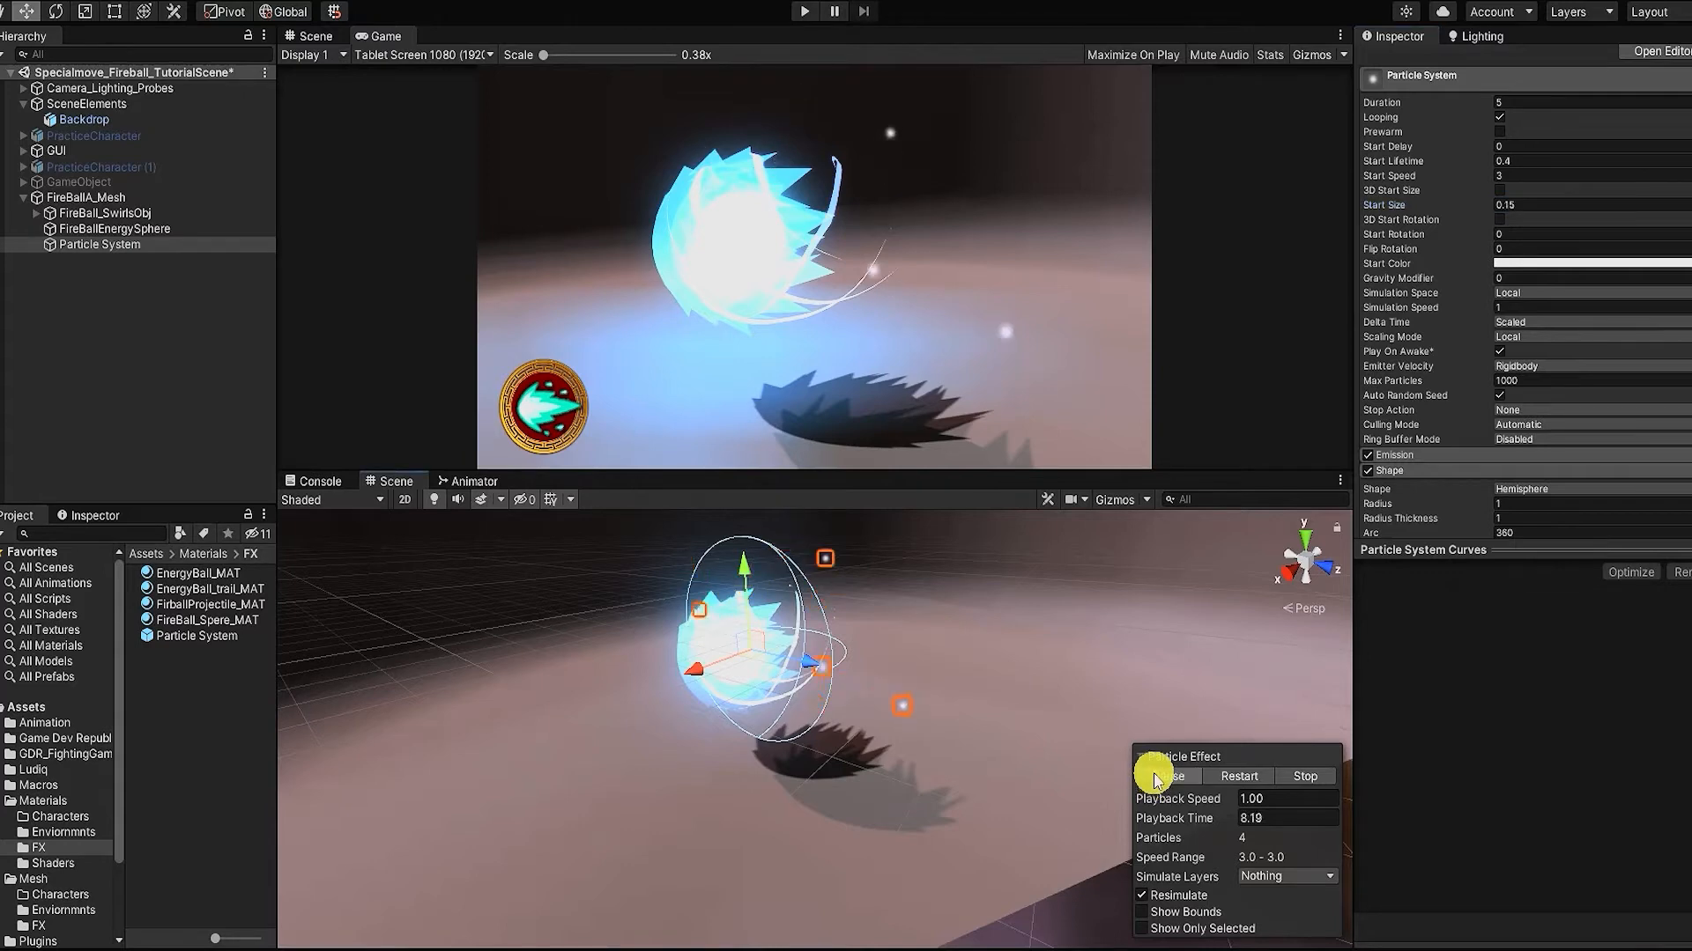
# Step: Set the particle emission's Rate over Time to 60 and pause the preview playback
pyautogui.scroll(-4, 1561, 330)
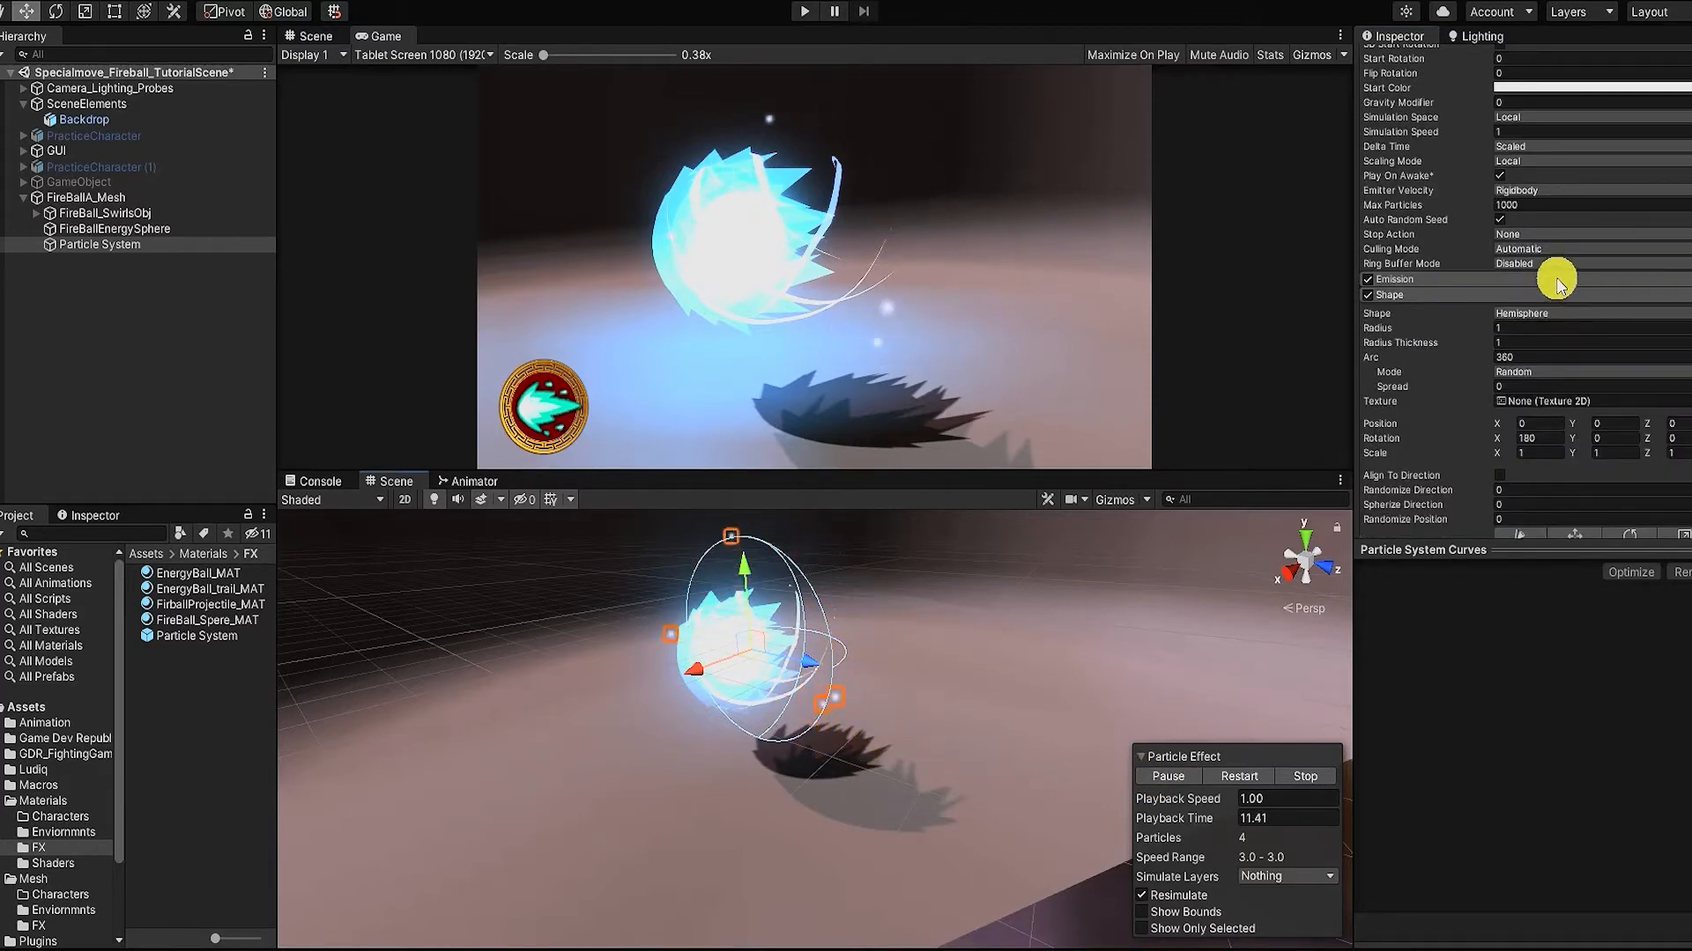
pyautogui.click(1559, 280)
pyautogui.click(1602, 298)
pyautogui.write('60')
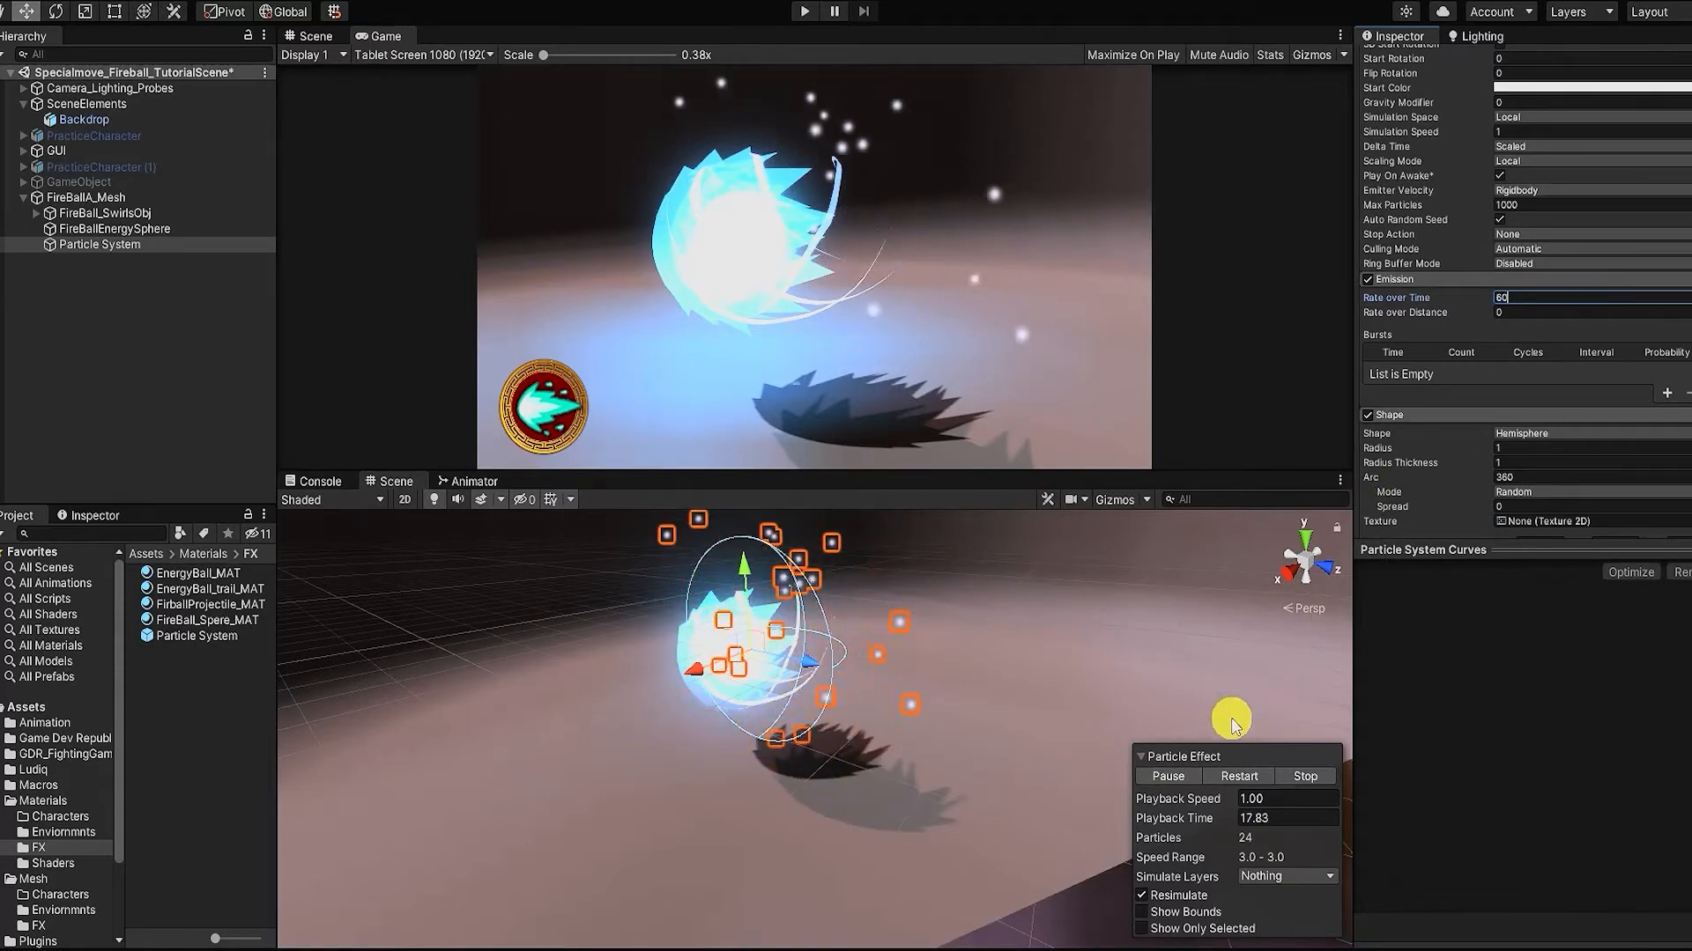
pyautogui.click(1172, 779)
# Step: Set the hemisphere's Radius to 0.3 and Radius Thickness to 0, and briefly preview the emission
pyautogui.scroll(-5, 1435, 208)
pyautogui.moveTo(1480, 278); pyautogui.dragTo(1521, 265)
pyautogui.click(1175, 775)
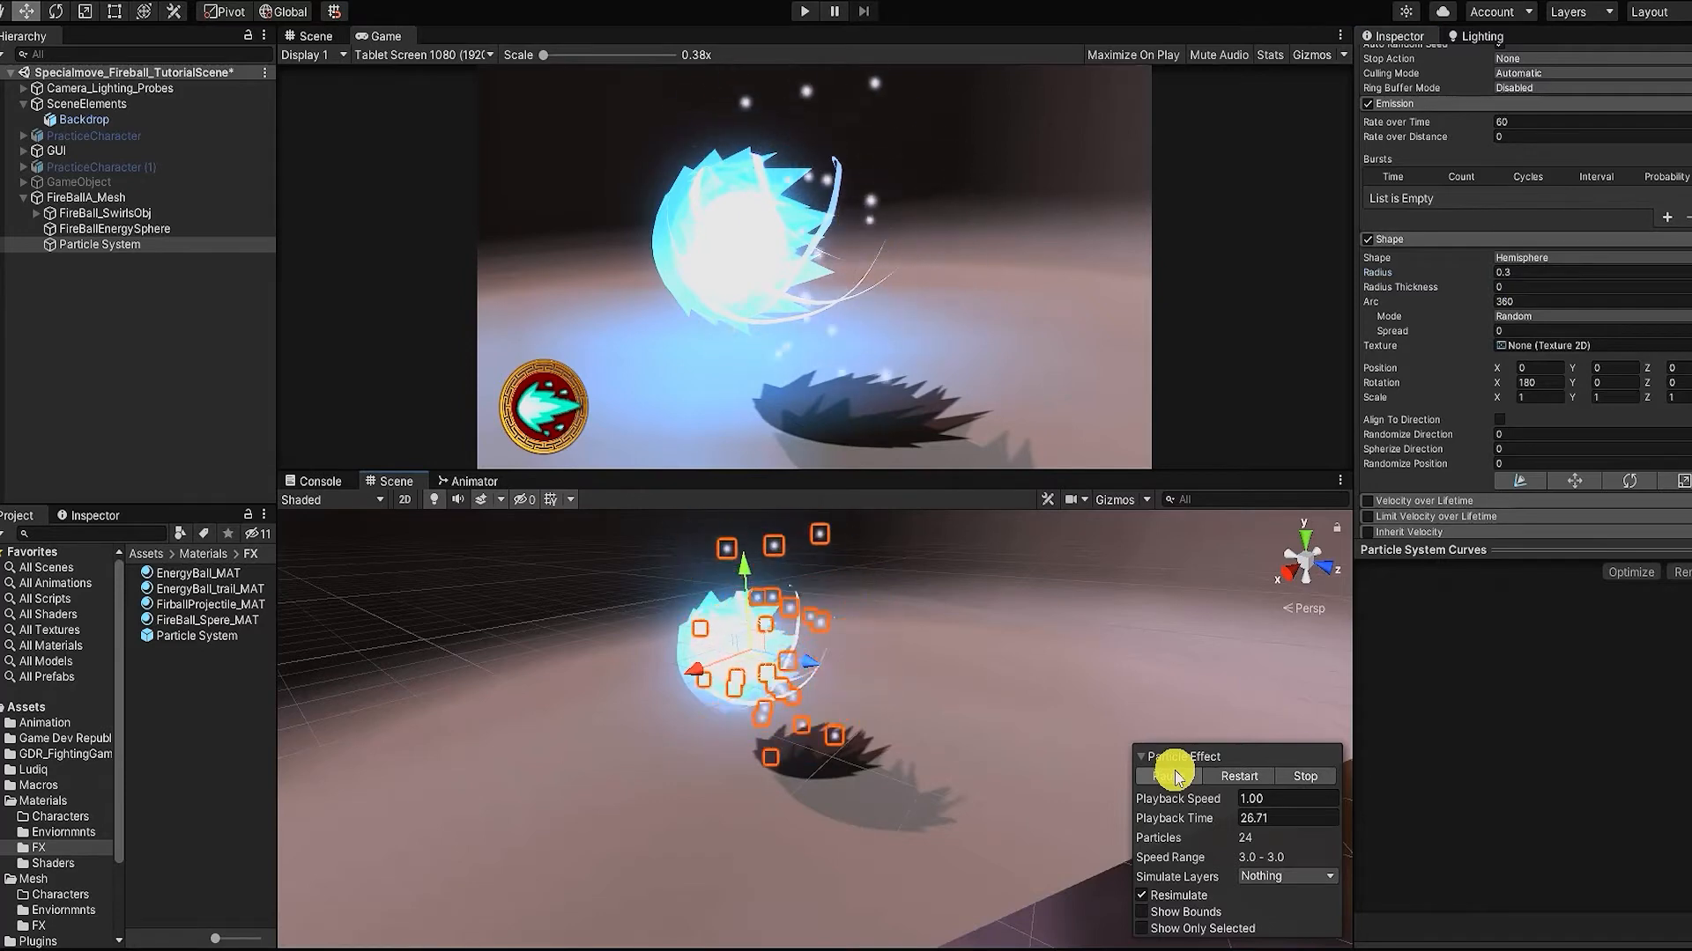
pyautogui.click(1174, 776)
# Step: Render the particles as Stretched Billboard with a Length Scale of -5 and preview the streaks
pyautogui.scroll(-7, 1522, 393)
pyautogui.click(1484, 406)
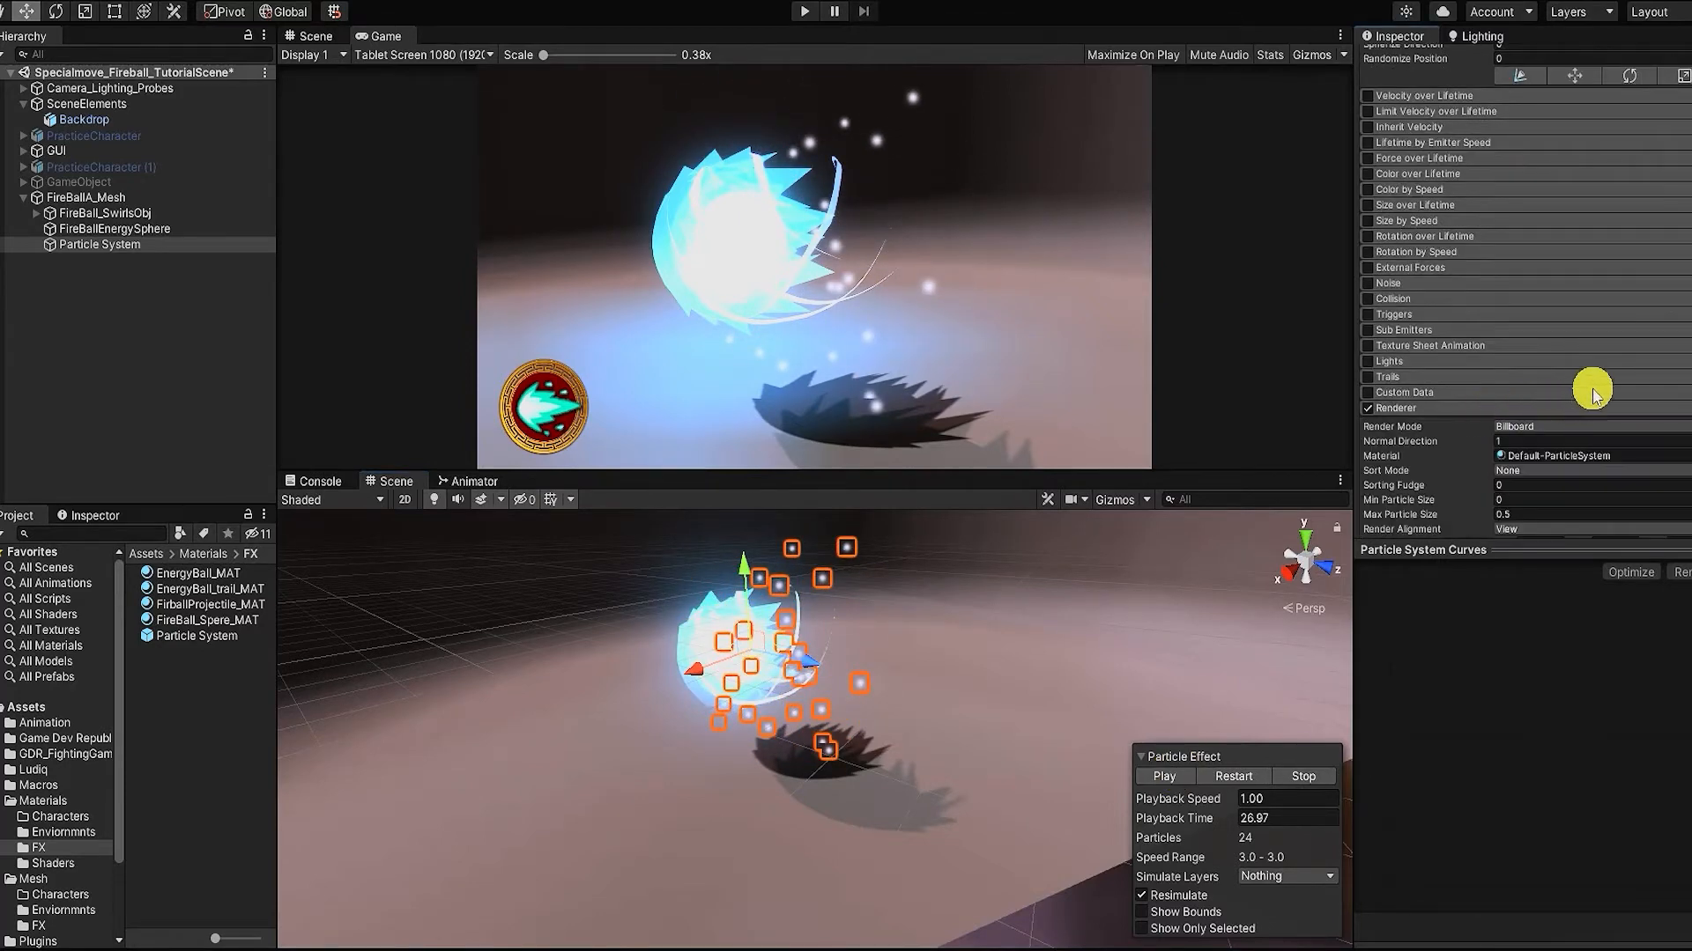
pyautogui.scroll(-3, 1591, 390)
pyautogui.click(1564, 251)
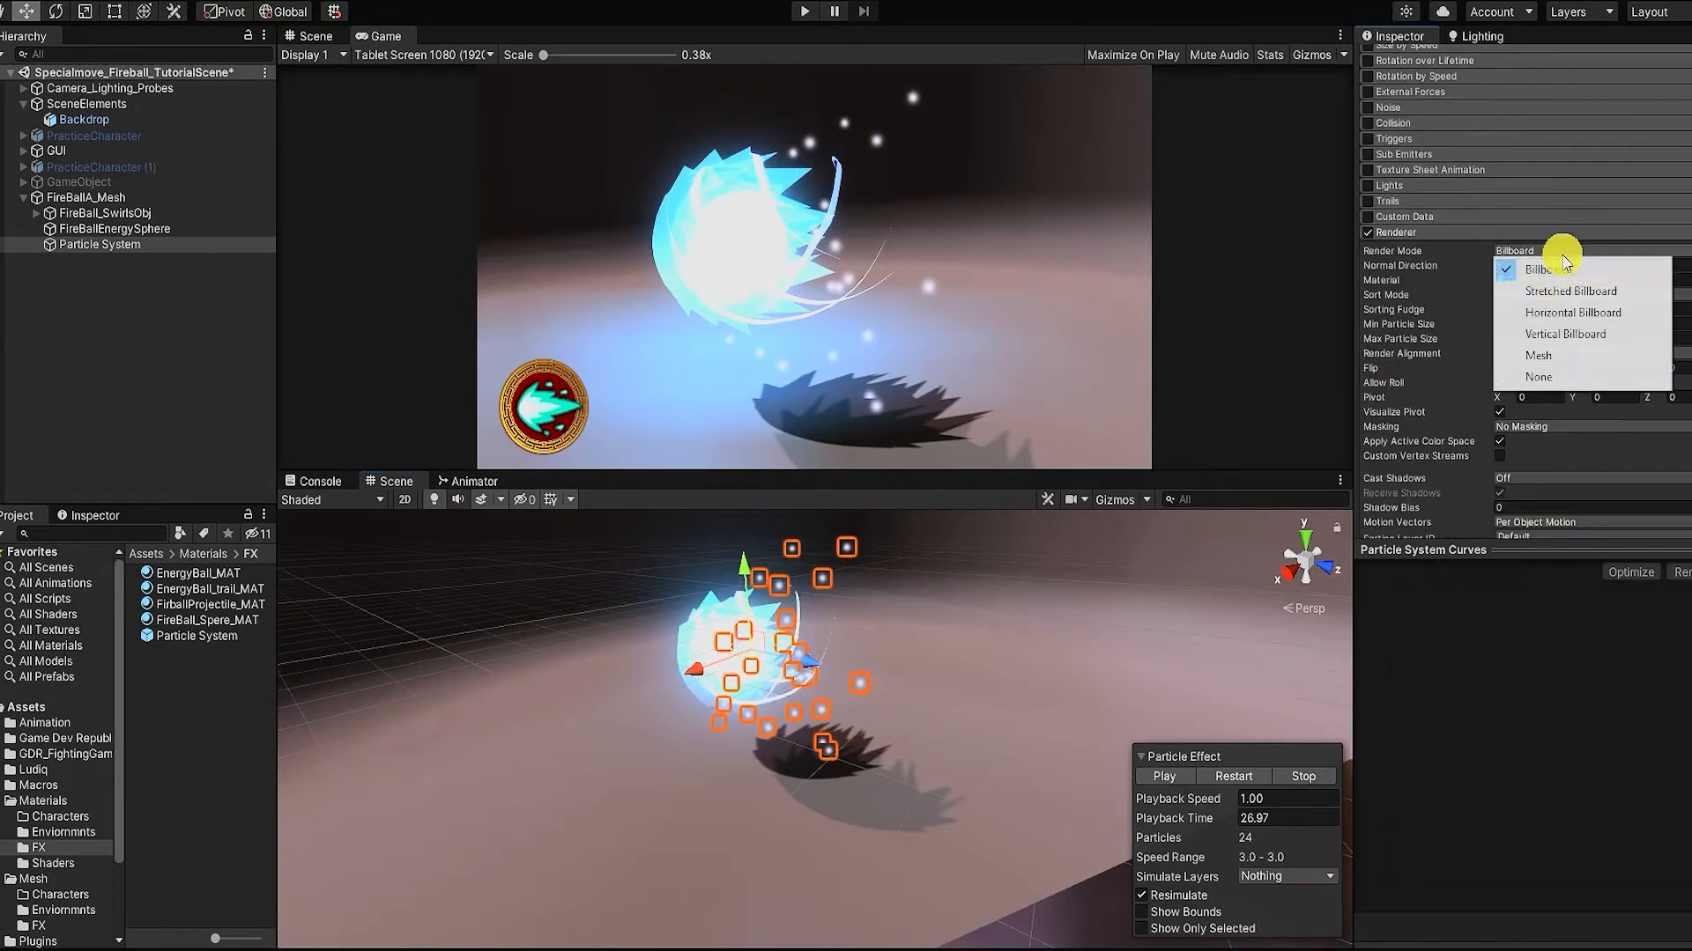
pyautogui.click(1621, 290)
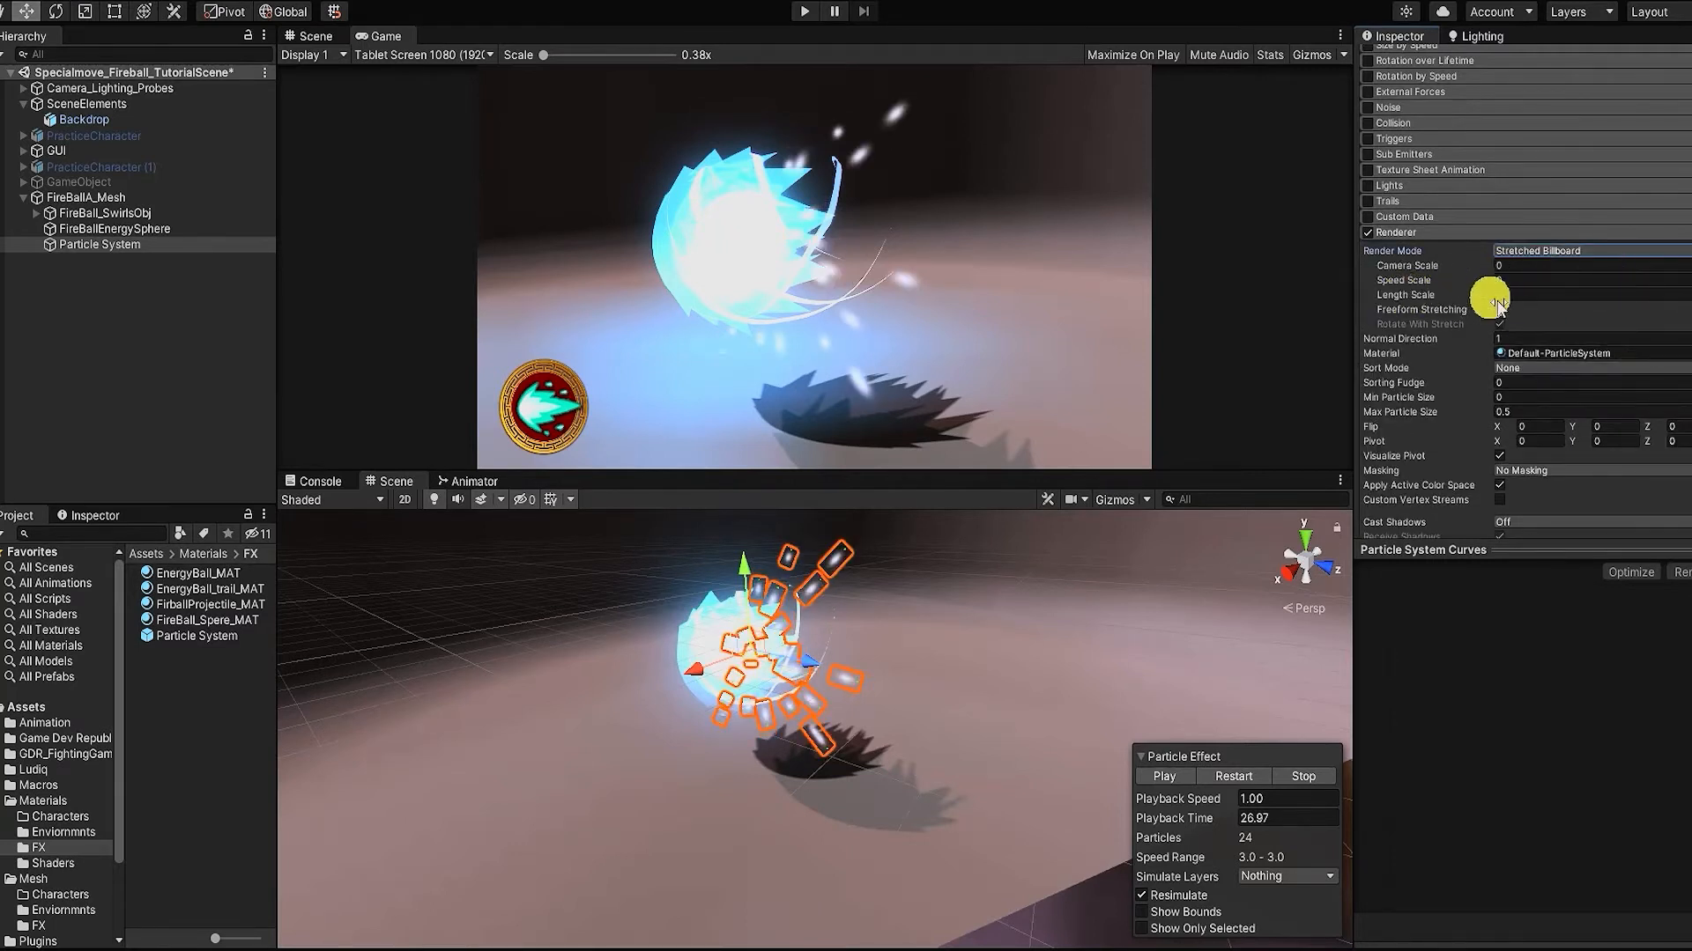
pyautogui.click(1529, 296)
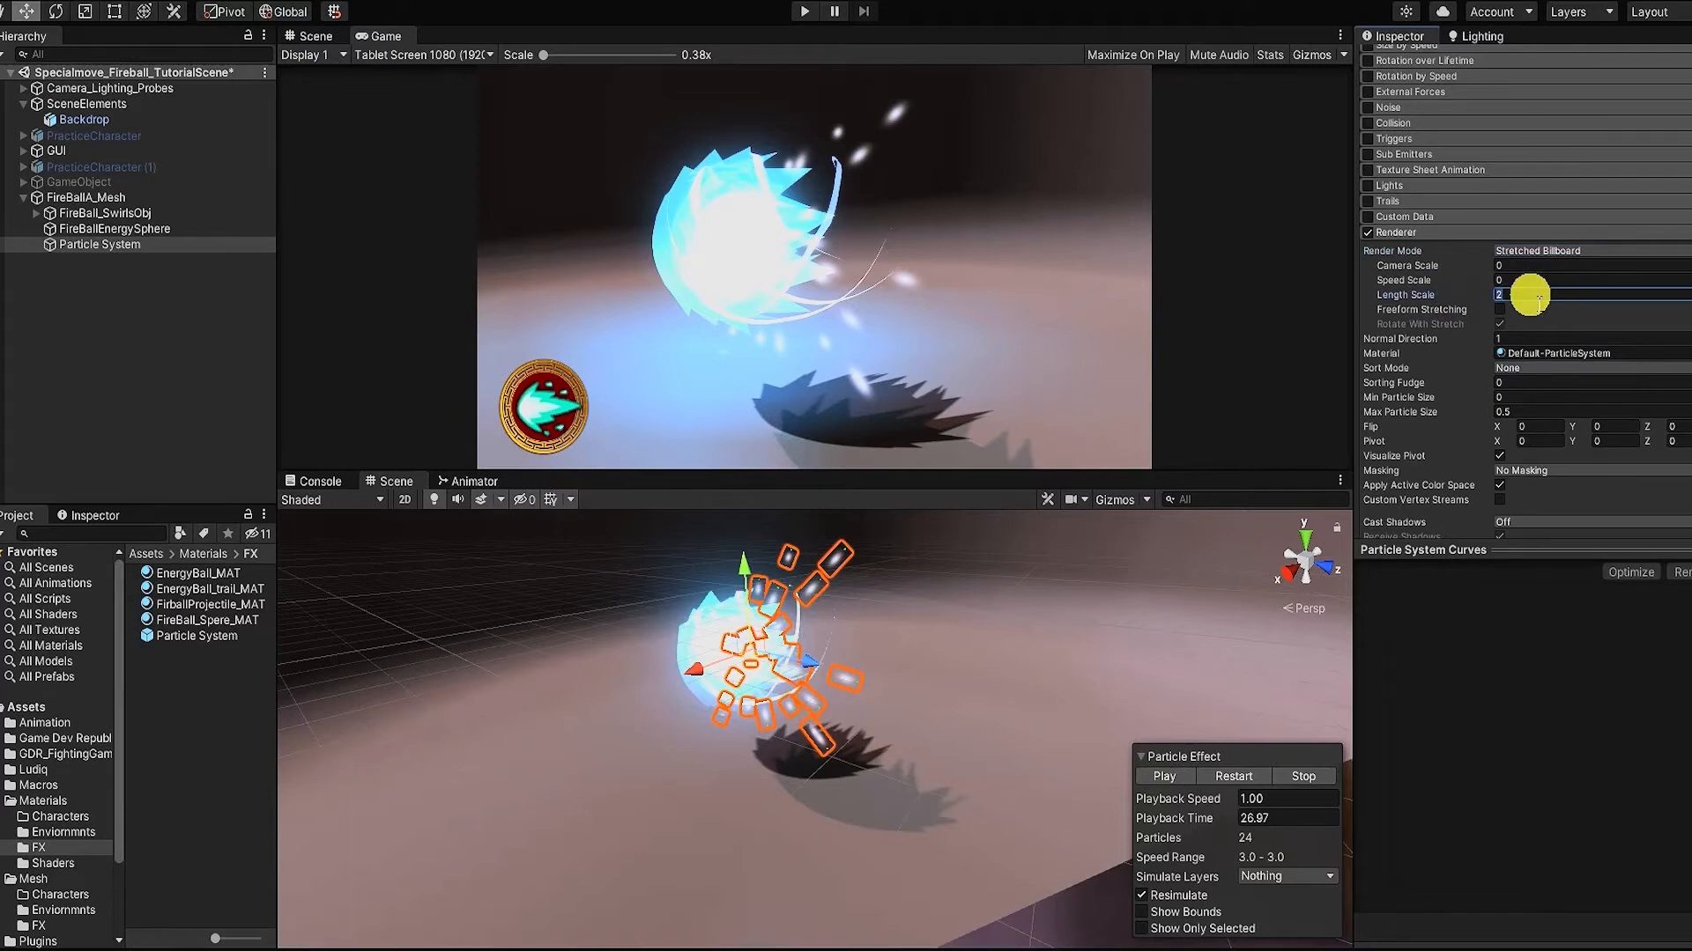
pyautogui.write('-5')
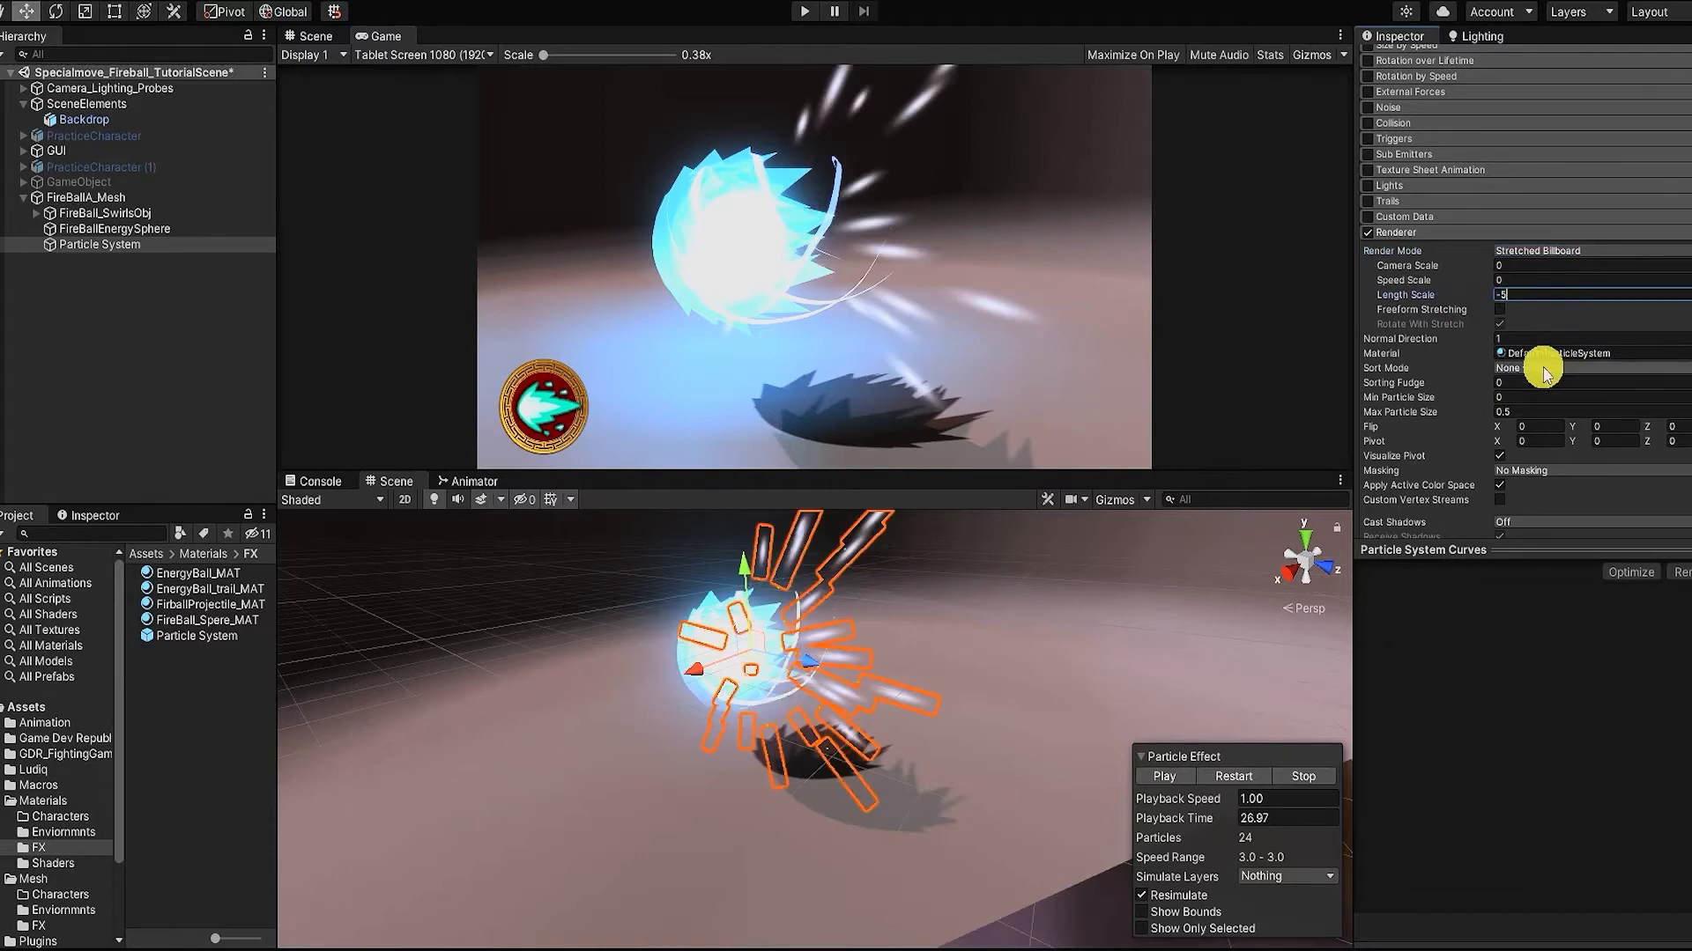
pyautogui.click(1172, 776)
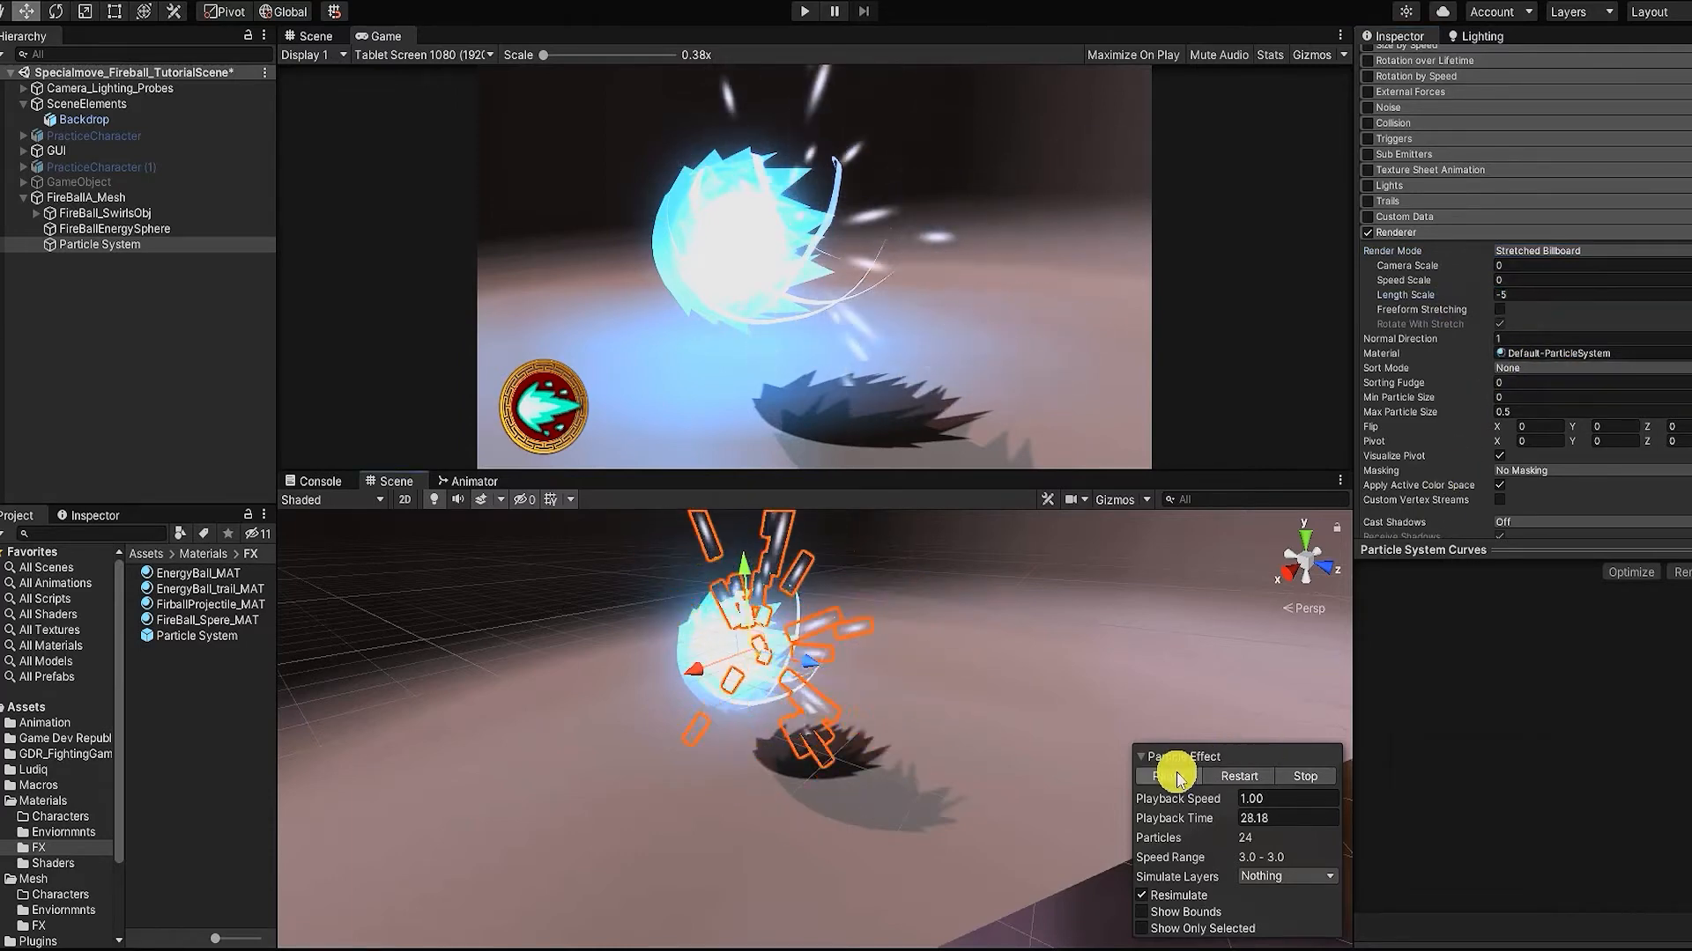
pyautogui.click(1175, 776)
# Step: Enable Color over Lifetime and make its gradient fade from alpha 0 at both ends to opaque keys just inside them
pyautogui.scroll(5, 1555, 483)
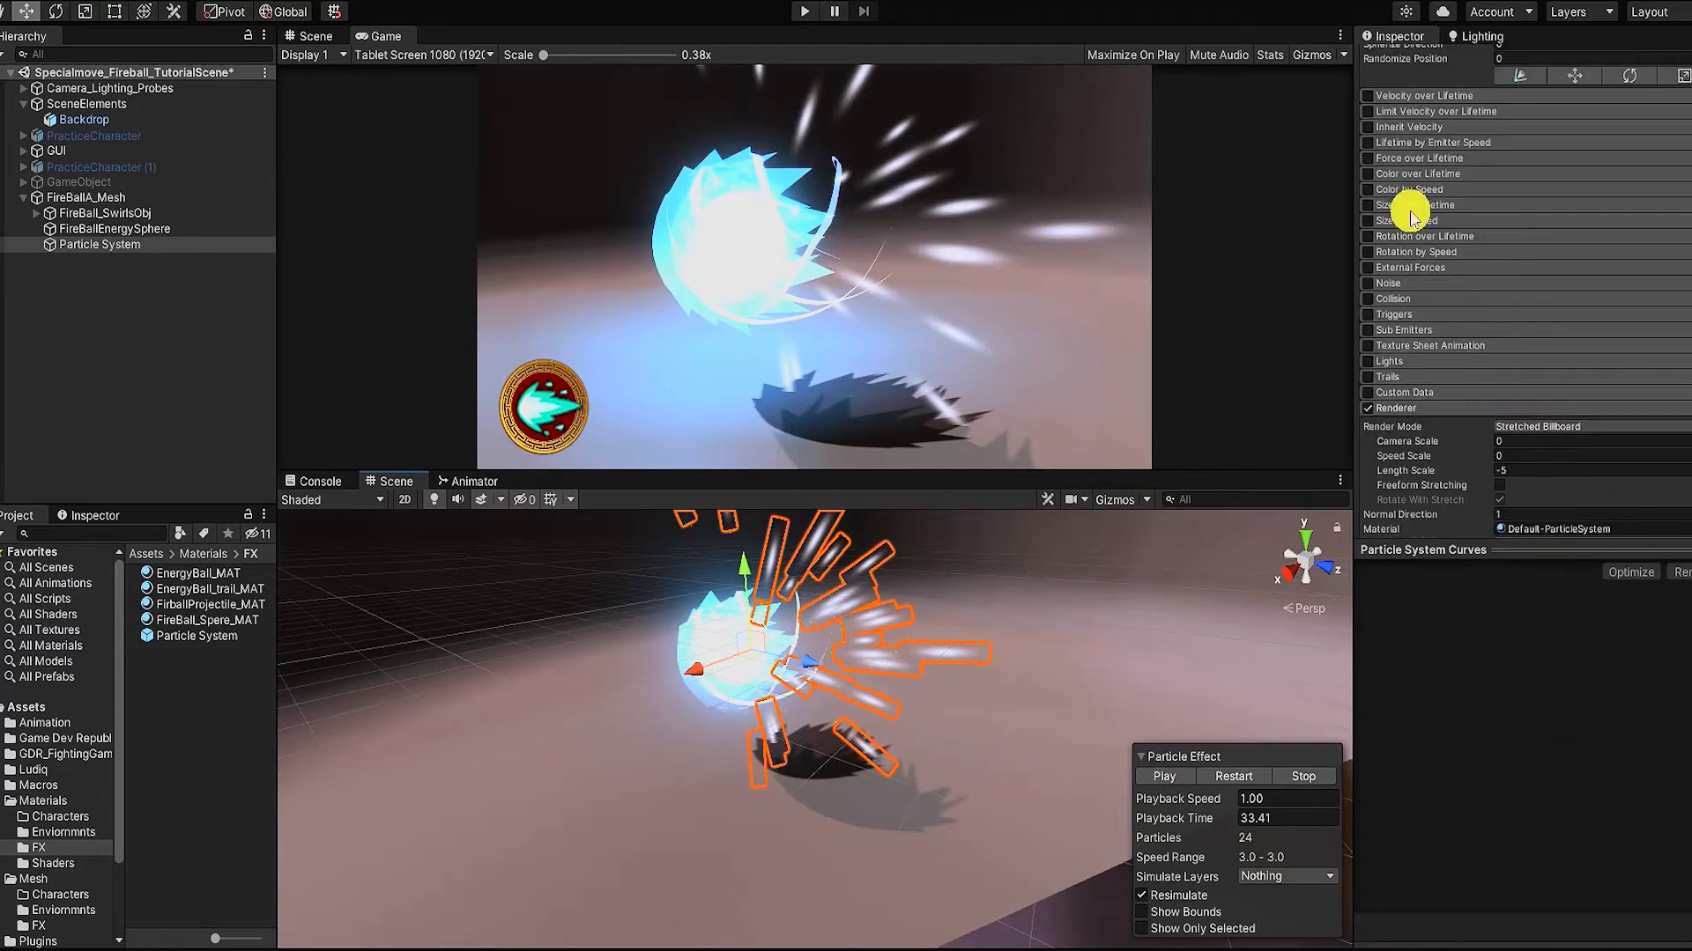
pyautogui.click(1386, 173)
pyautogui.click(1515, 192)
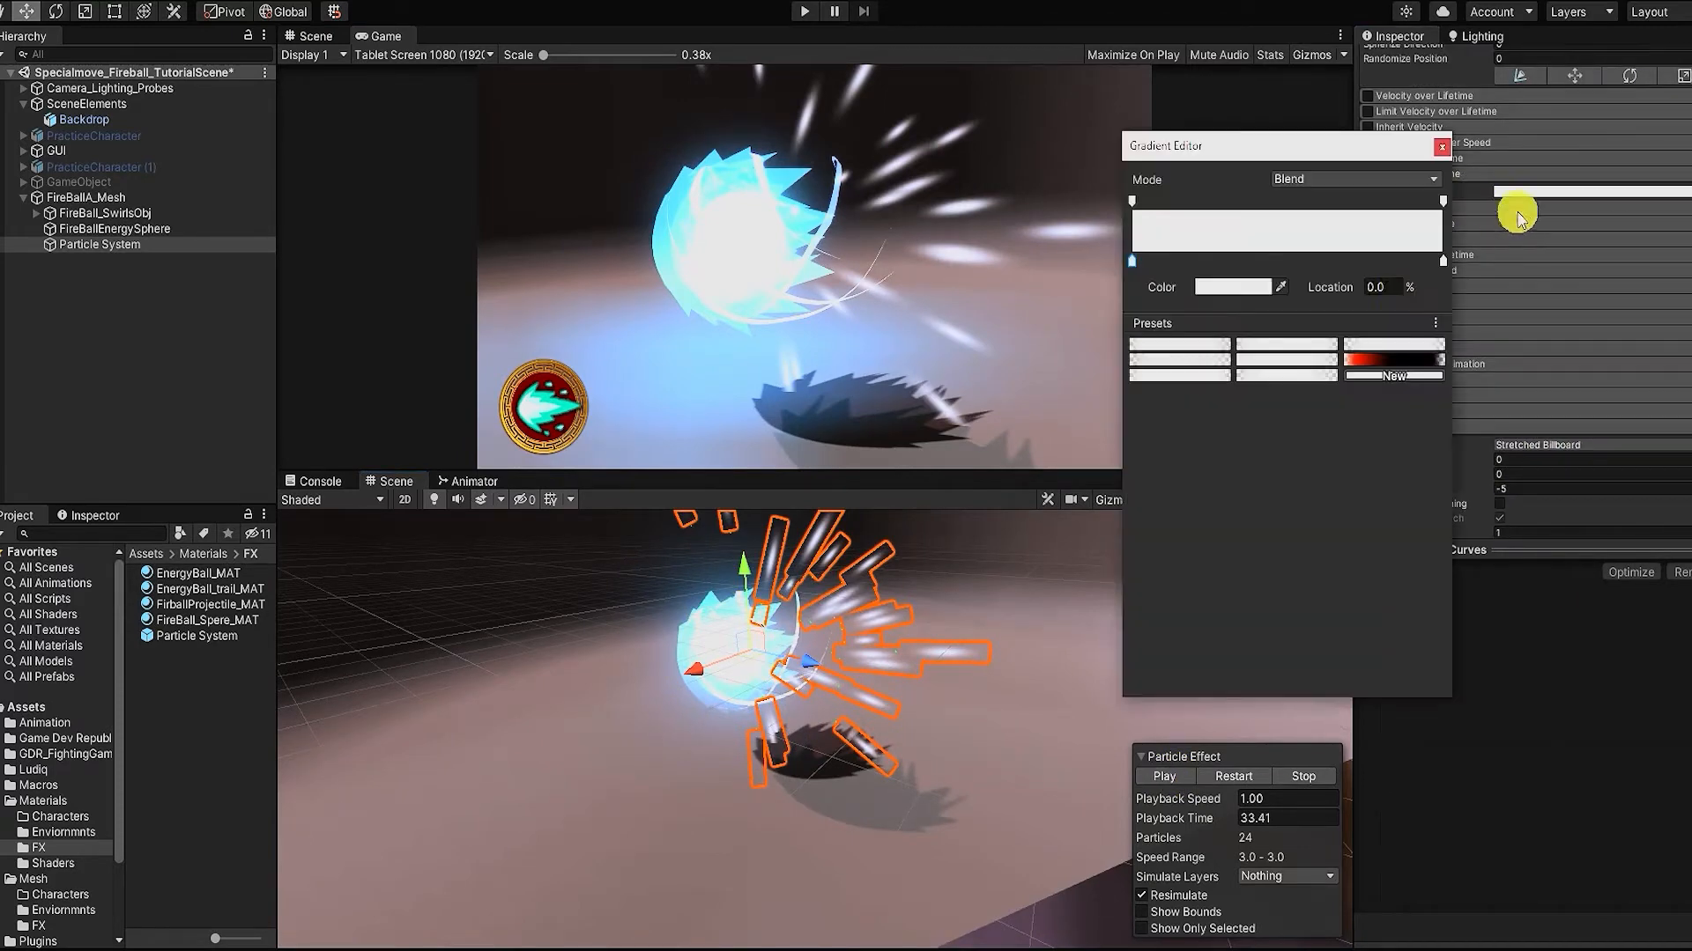
pyautogui.moveTo(1252, 288); pyautogui.dragTo(1156, 234)
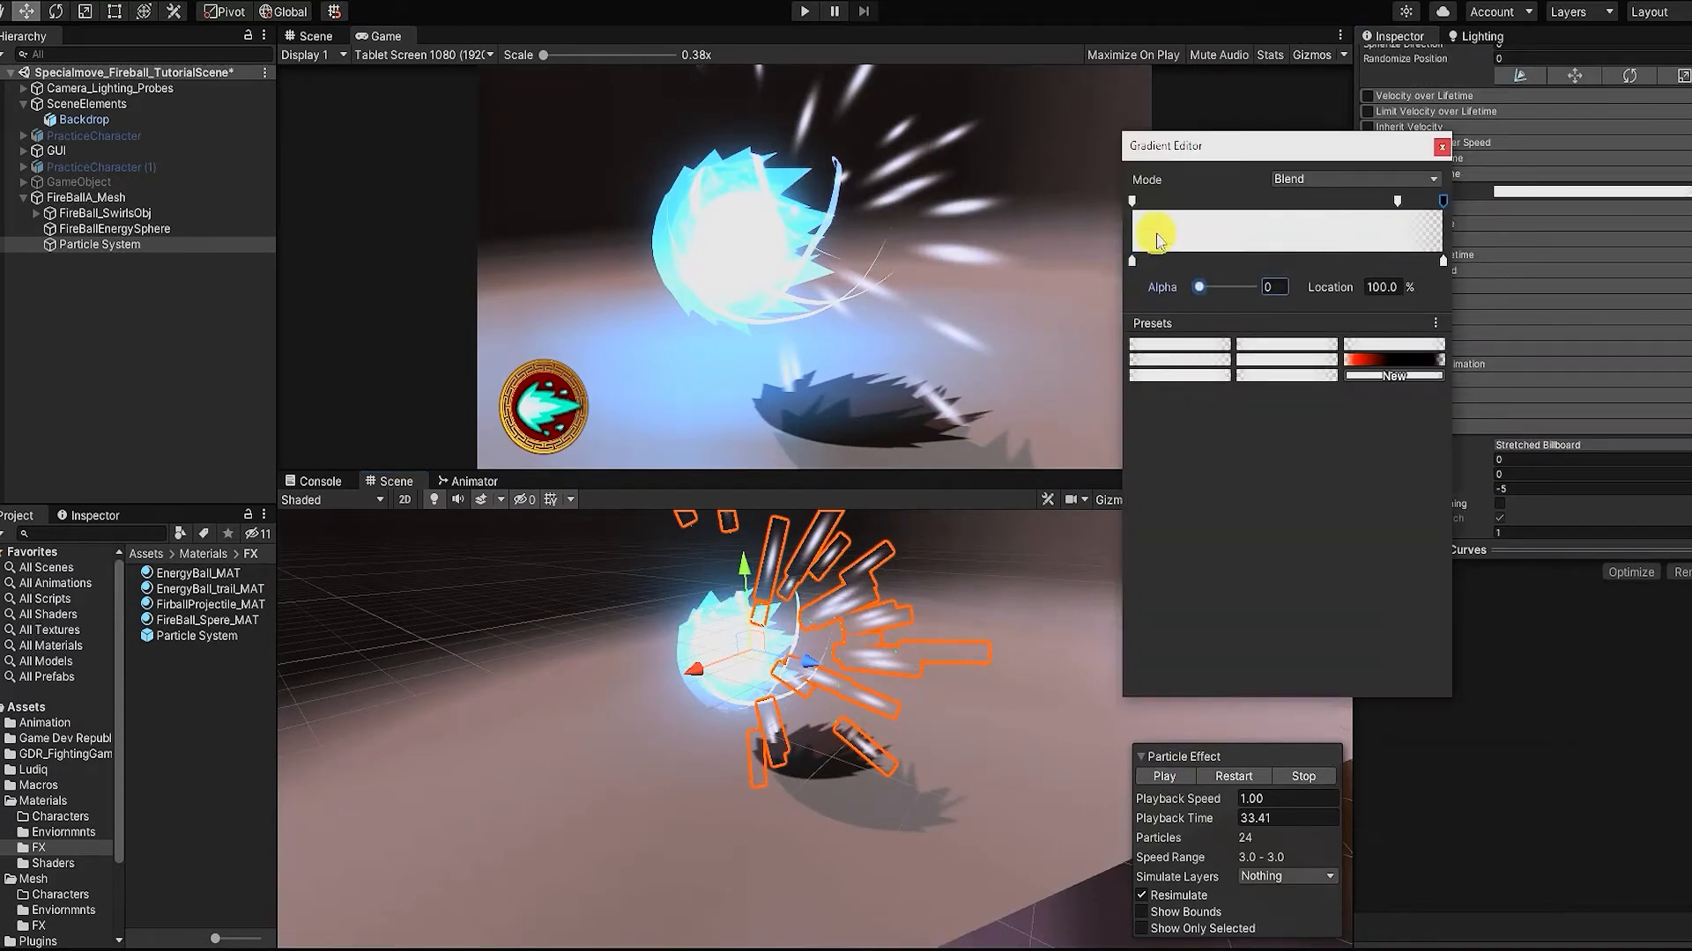
pyautogui.moveTo(1251, 288); pyautogui.dragTo(1123, 289)
# Step: Move the gradient's color keys inward and color the end key light blue sampled from the fireball
pyautogui.click(1434, 261)
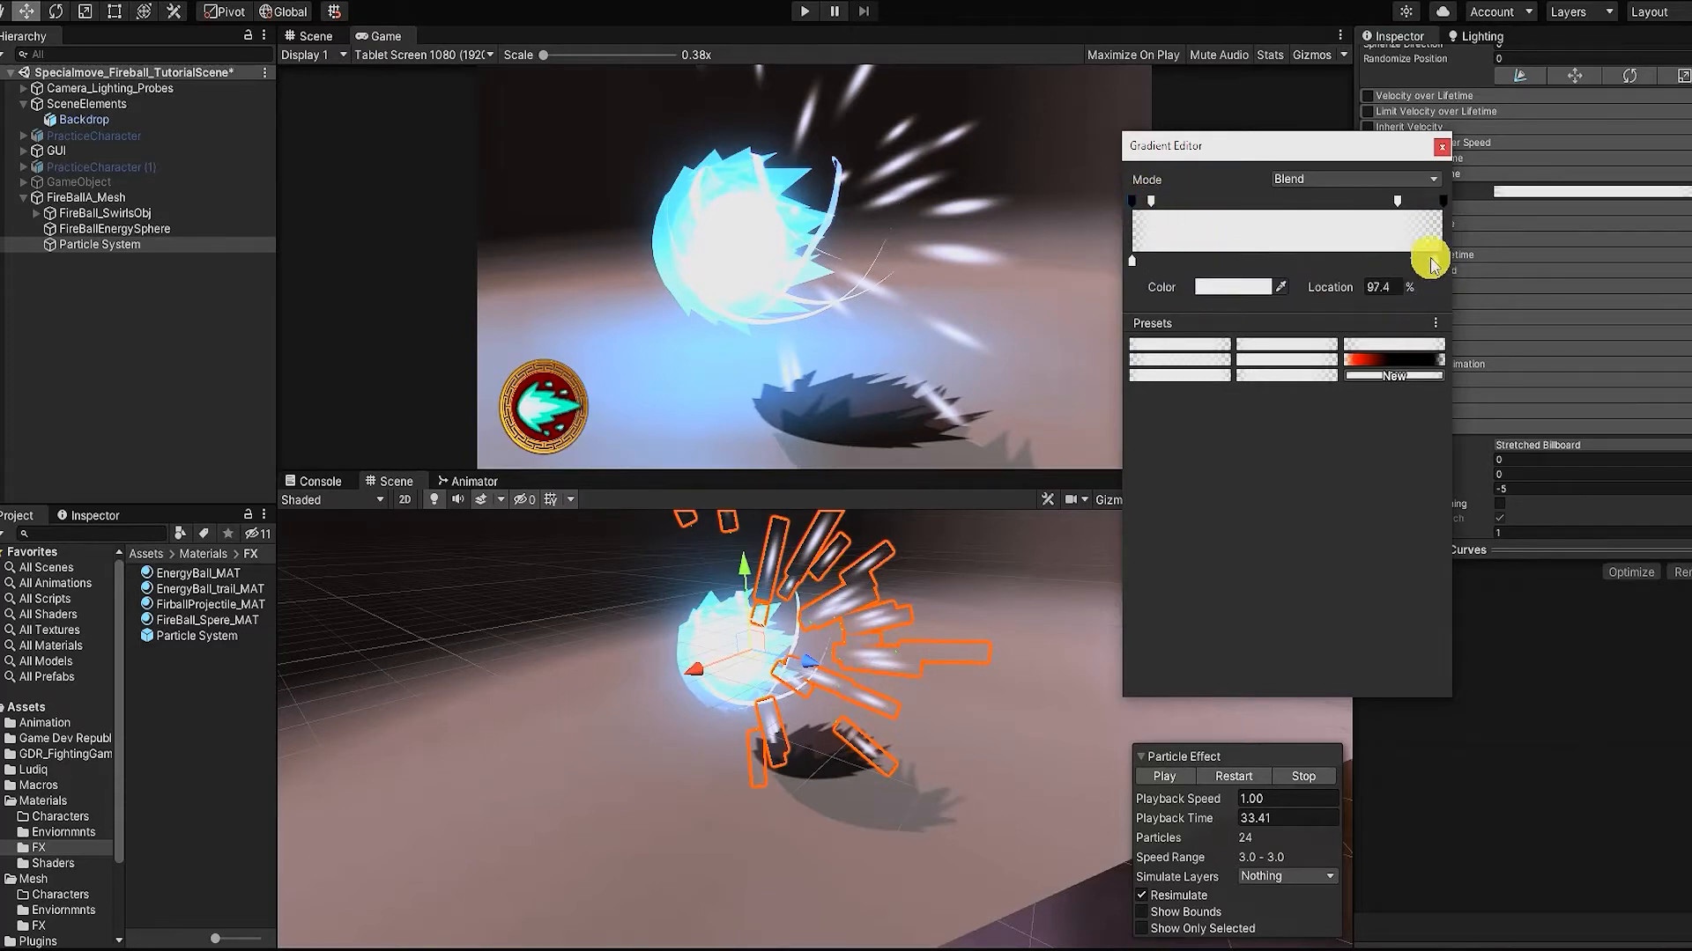
pyautogui.click(1232, 287)
pyautogui.click(1272, 311)
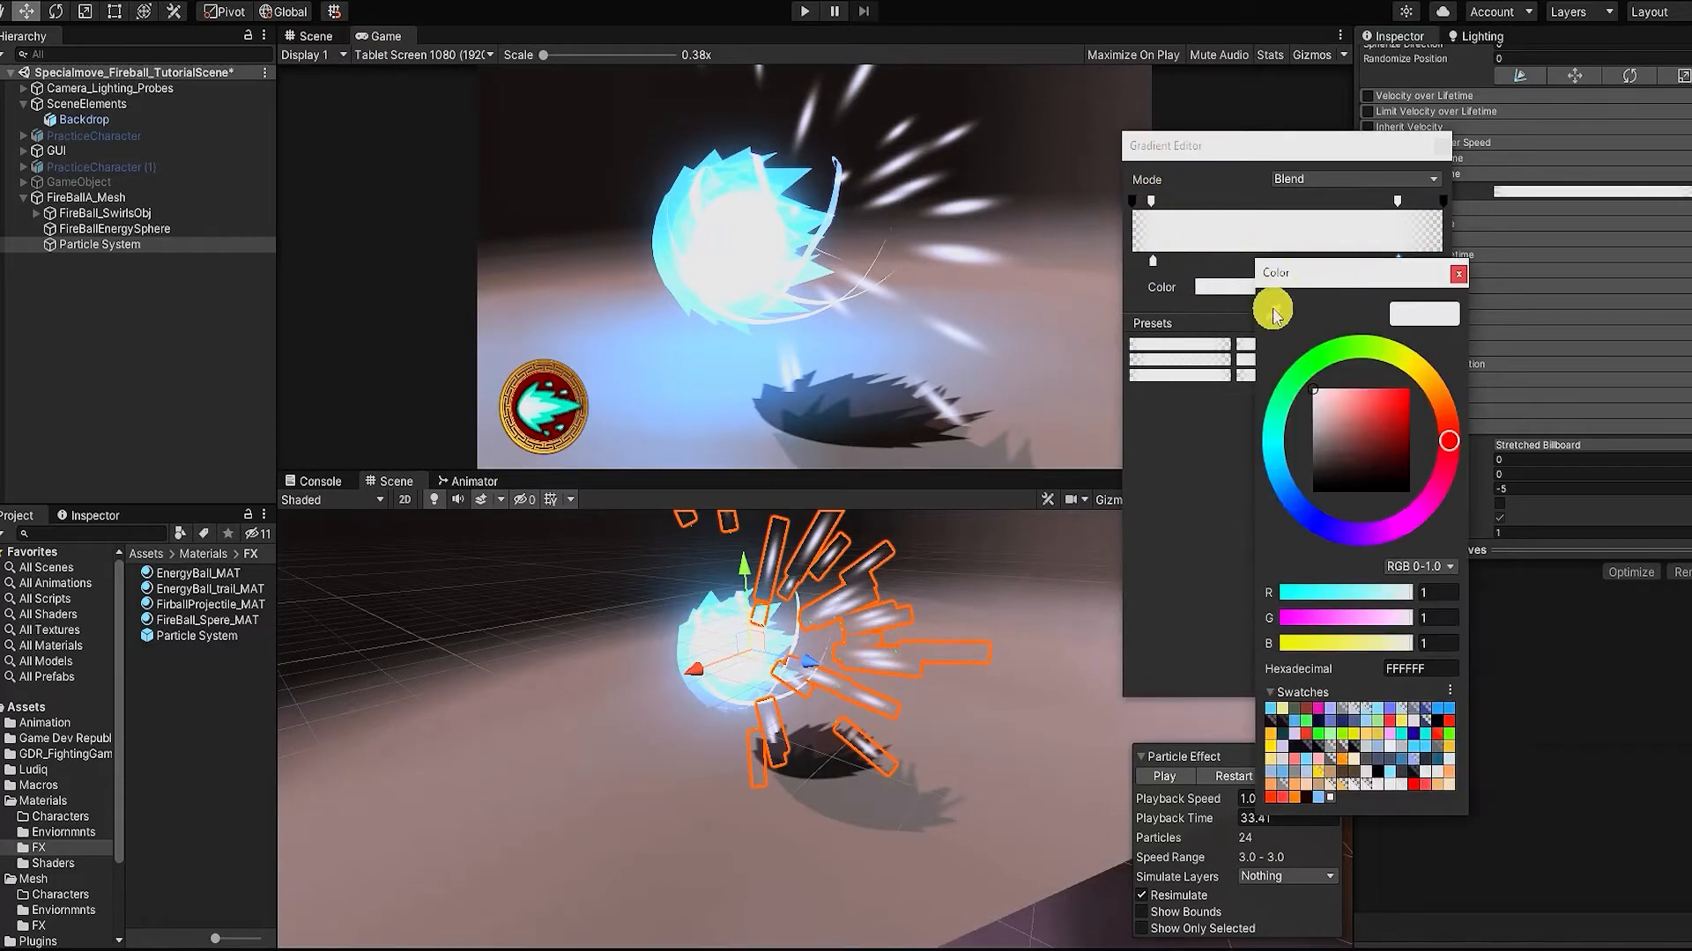
pyautogui.click(799, 176)
pyautogui.click(1455, 278)
# Step: Move the gradient's second opaque alpha key to location 67.9% and lower its alpha to 202
pyautogui.moveTo(1397, 201); pyautogui.dragTo(1368, 202)
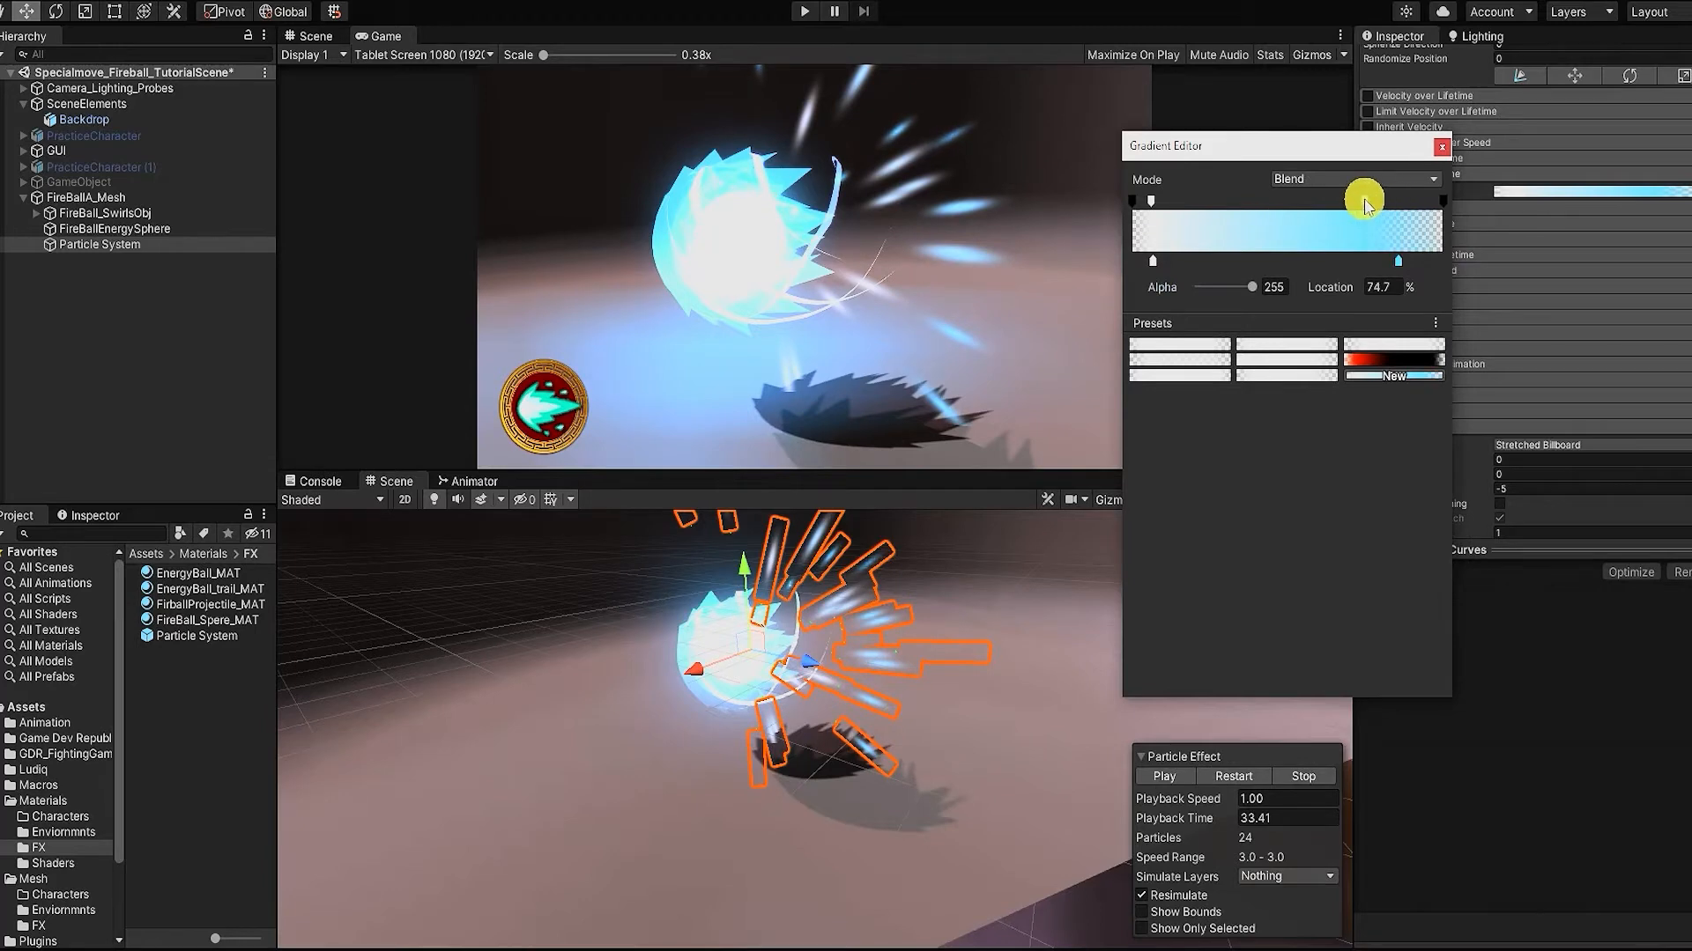
pyautogui.moveTo(1256, 291); pyautogui.dragTo(1243, 294)
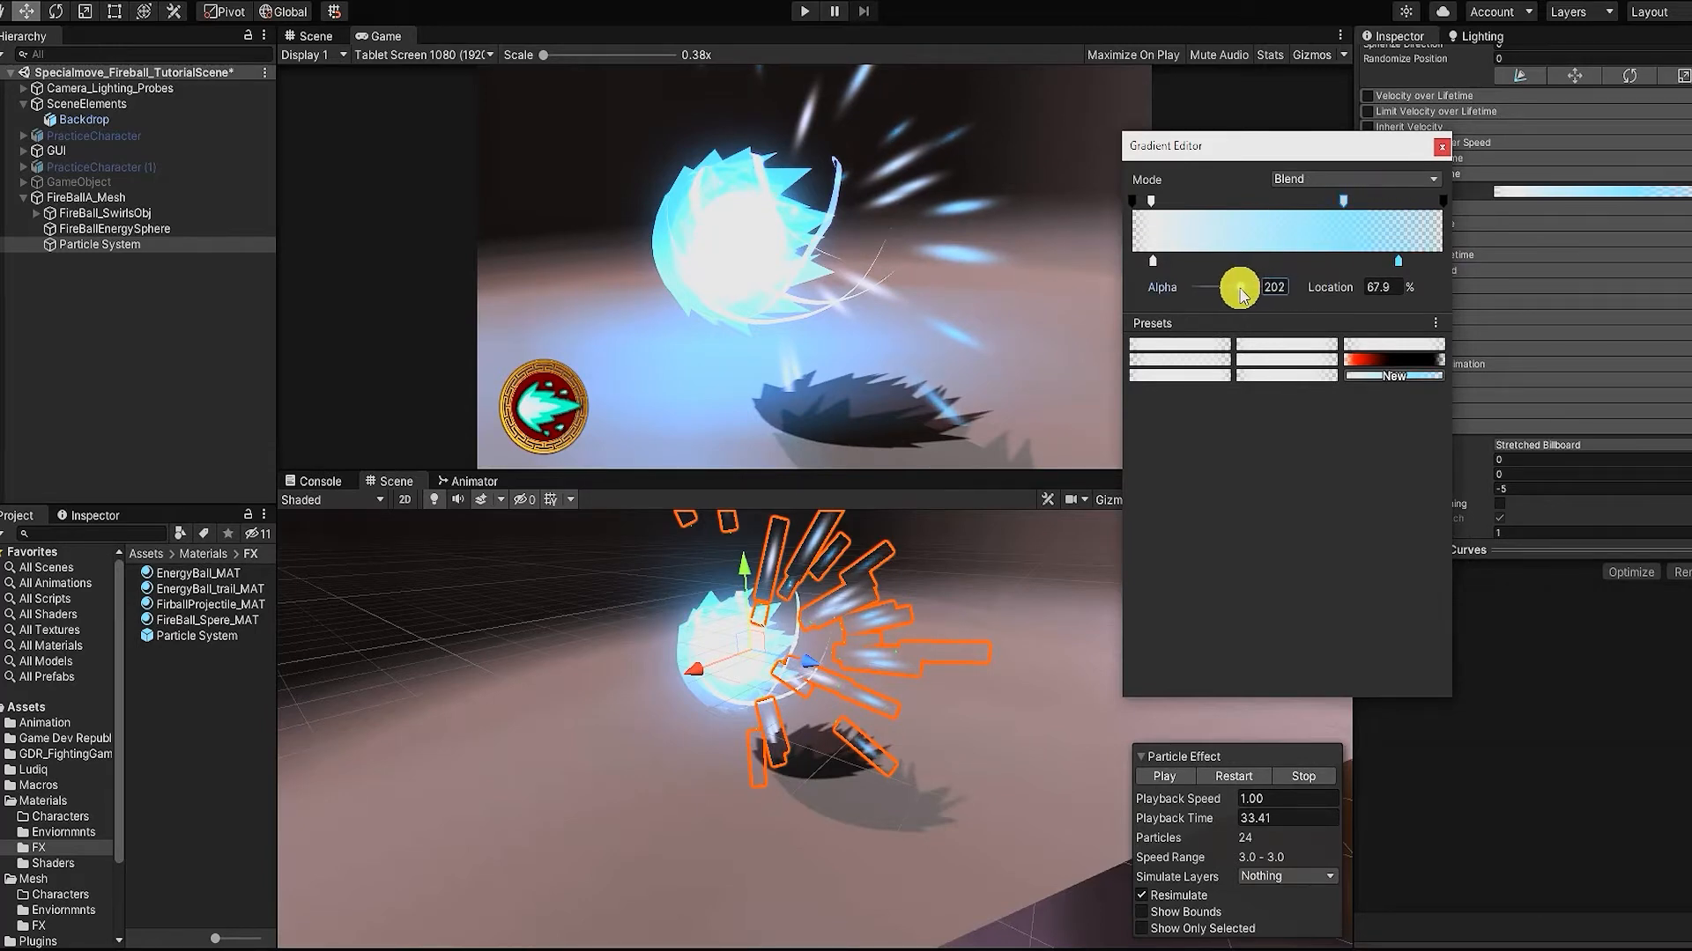
pyautogui.click(1442, 147)
# Step: Enable Velocity over Lifetime with a Linear Z of -2 and check it in the preview playback
pyautogui.scroll(2, 1542, 220)
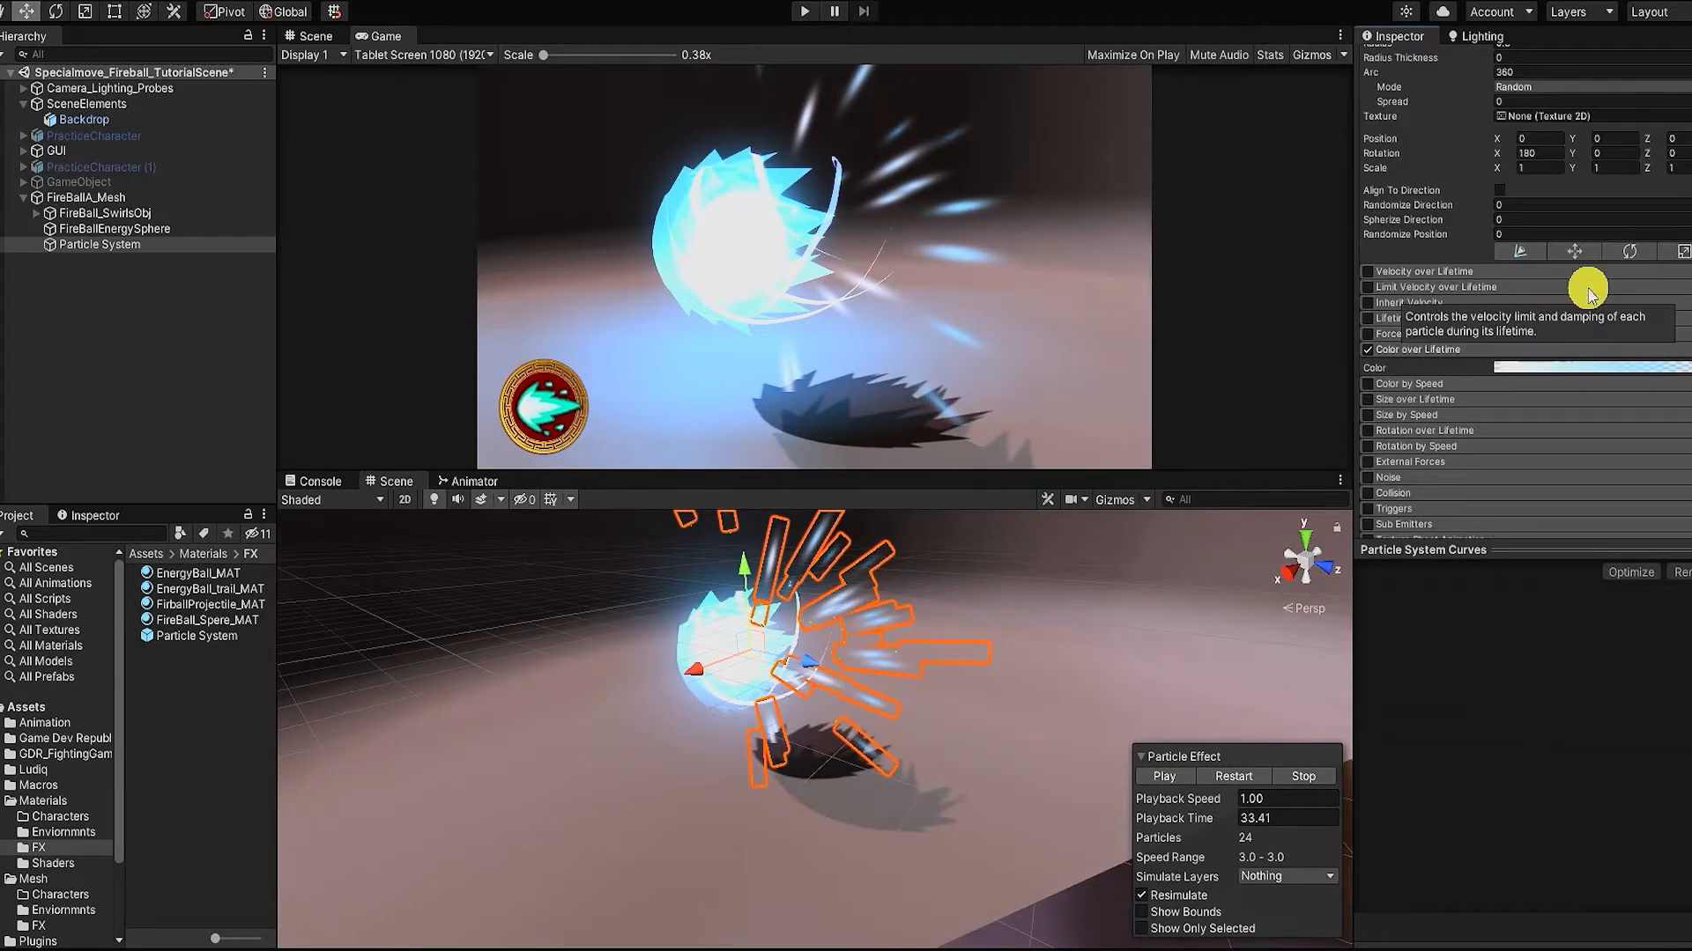
pyautogui.scroll(2, 1369, 268)
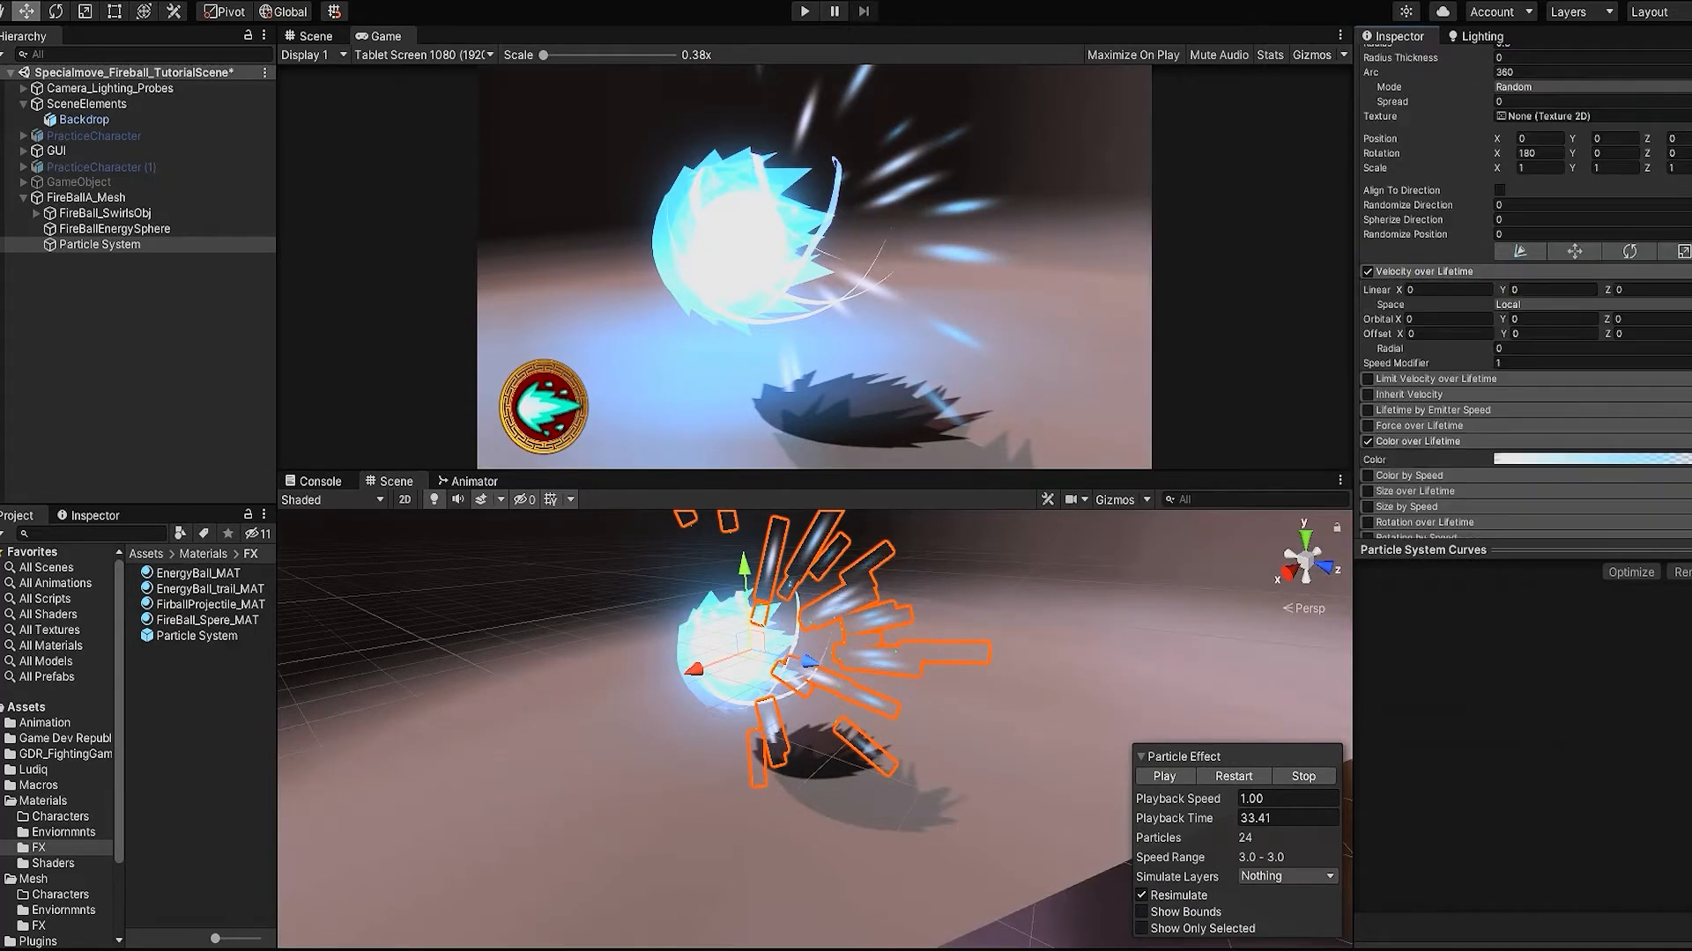
pyautogui.click(1166, 775)
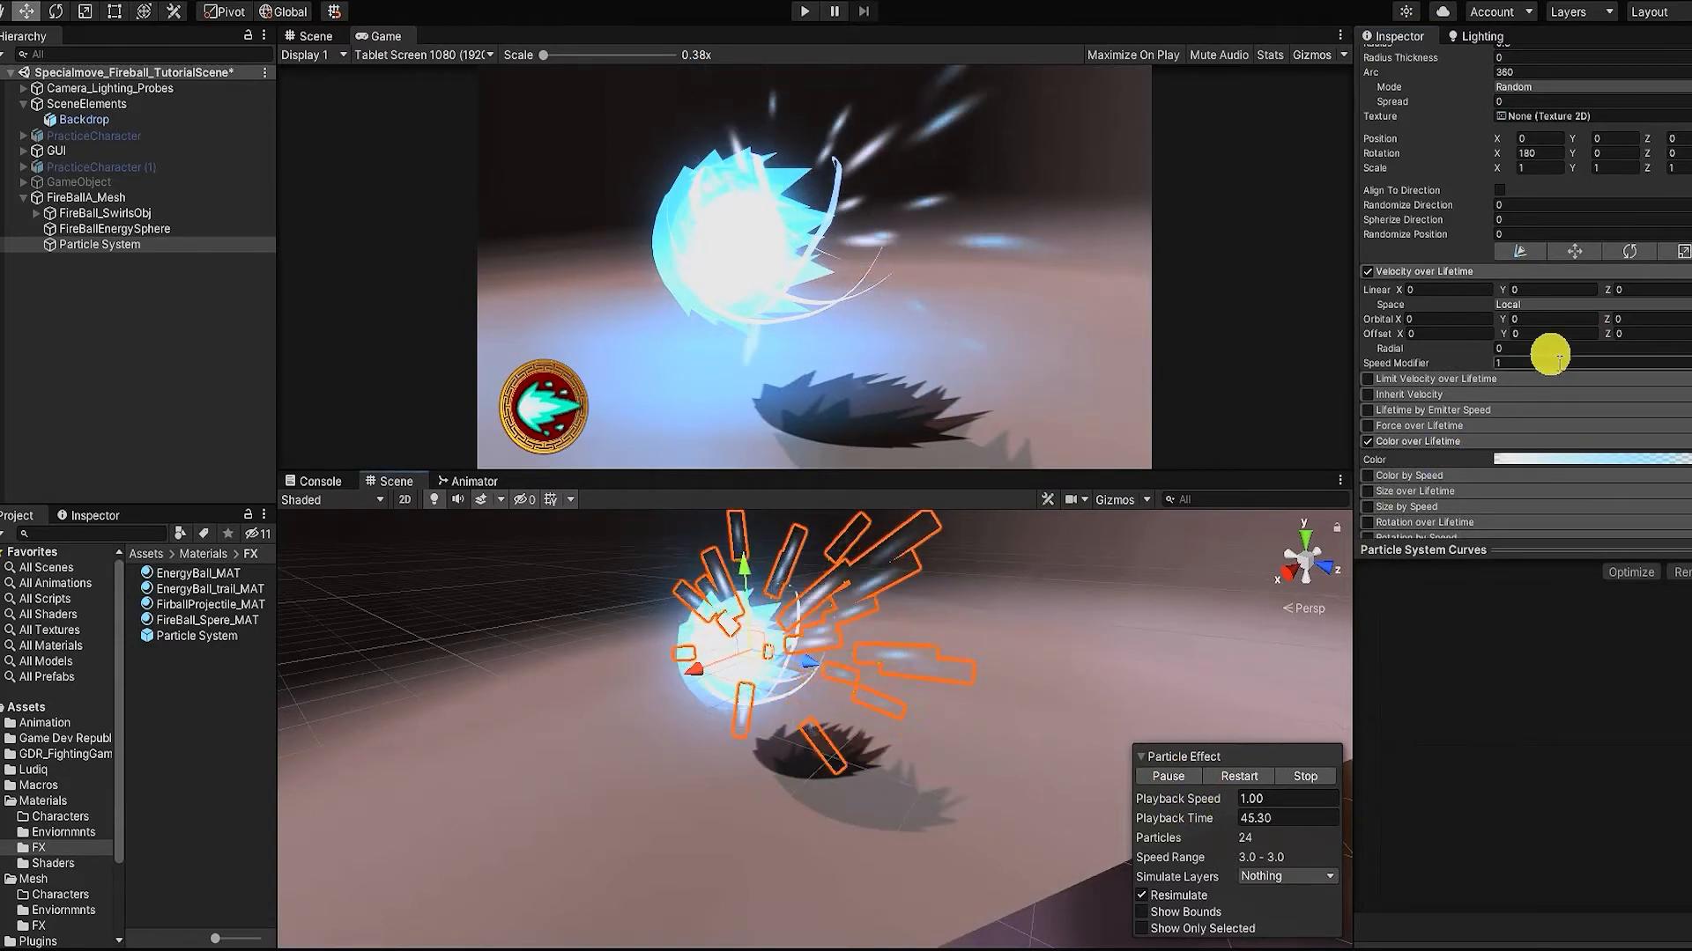
pyautogui.click(1656, 291)
pyautogui.write('-2')
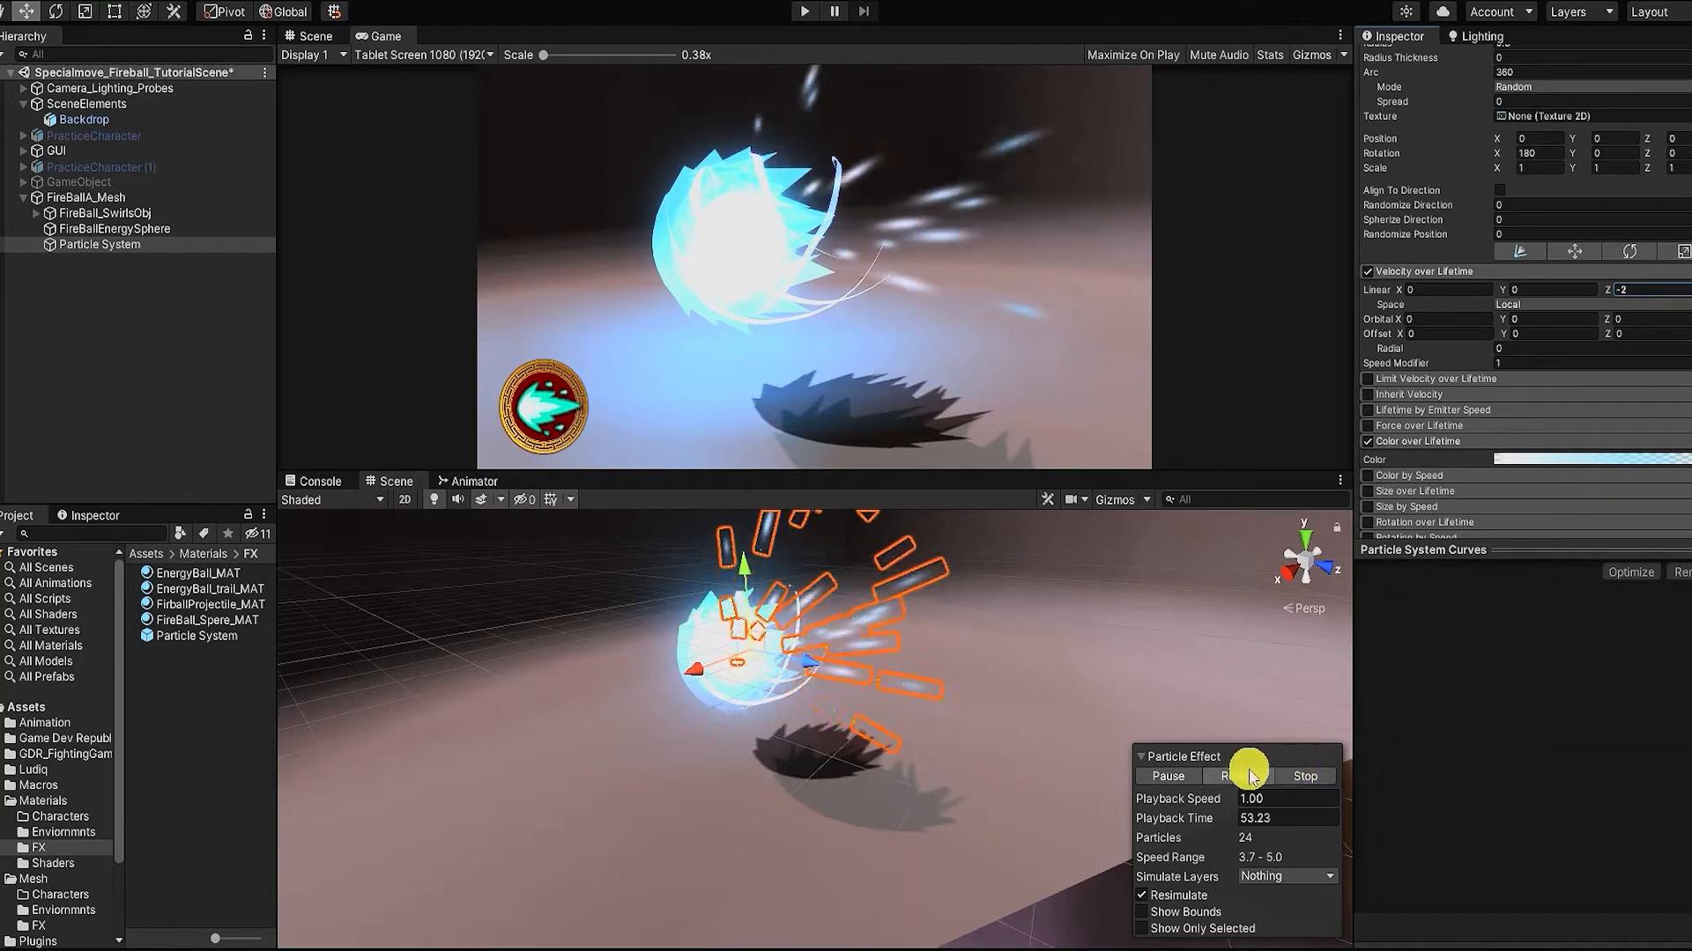
pyautogui.click(1180, 779)
# Step: Enable Size over Lifetime and shape its curve as a smooth S rising from about 0.15 to about 0.95
pyautogui.scroll(-5, 1491, 332)
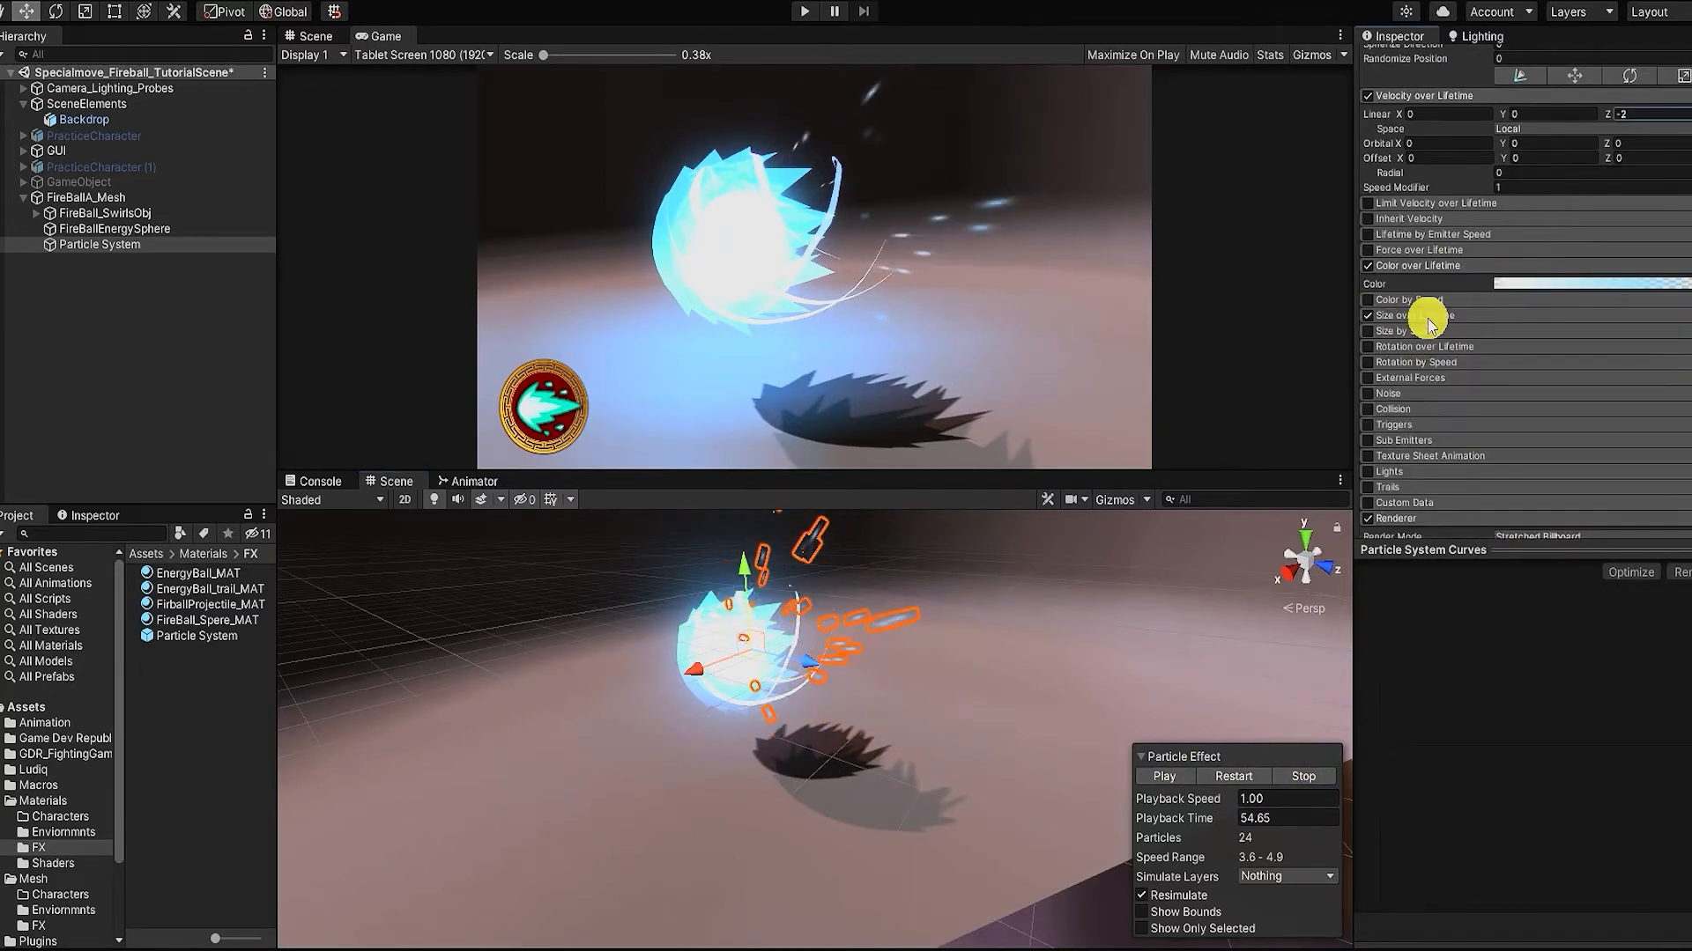
pyautogui.click(1425, 316)
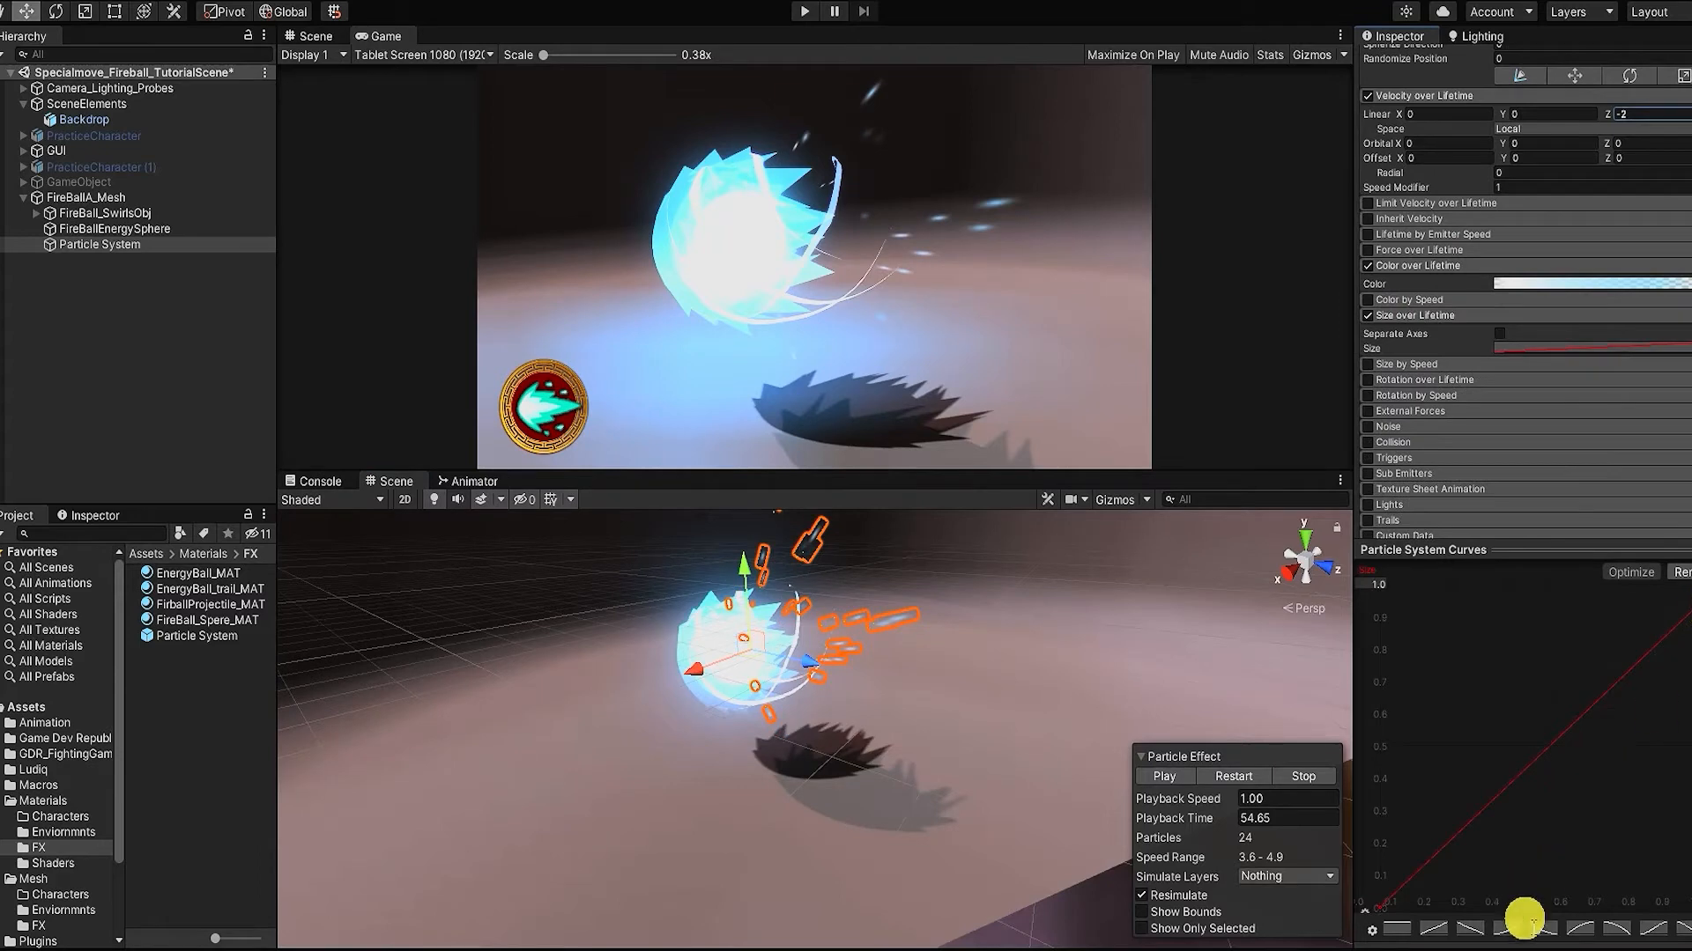
pyautogui.moveTo(1382, 907); pyautogui.dragTo(1332, 847)
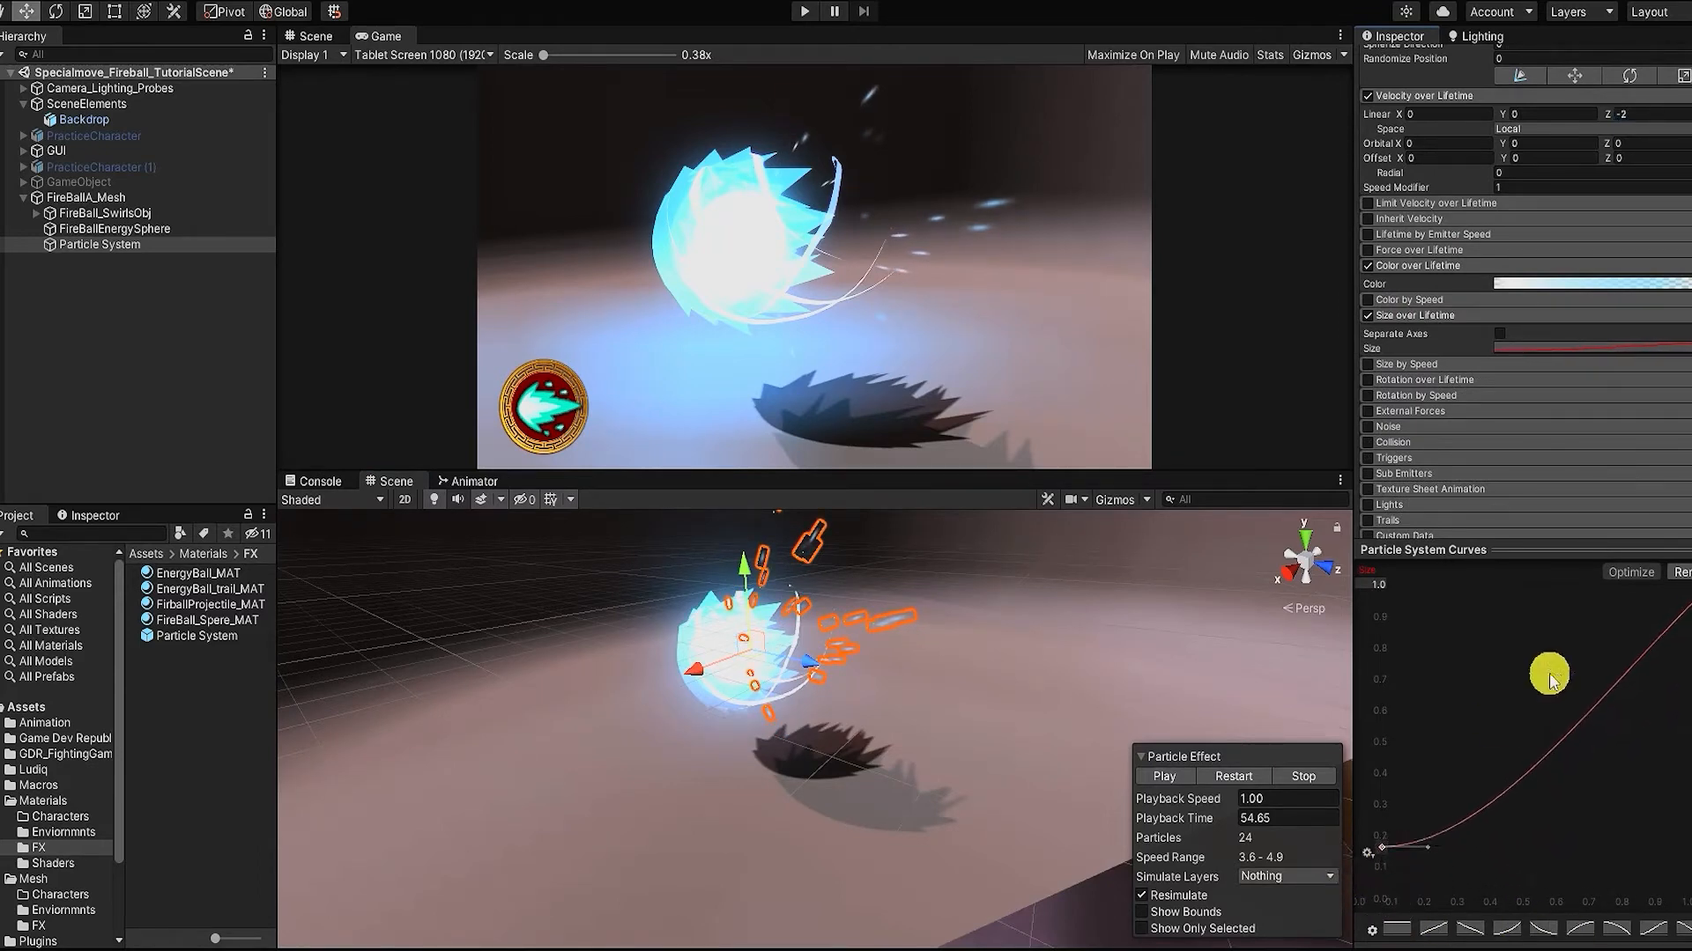
pyautogui.moveTo(1684, 583); pyautogui.dragTo(1649, 609)
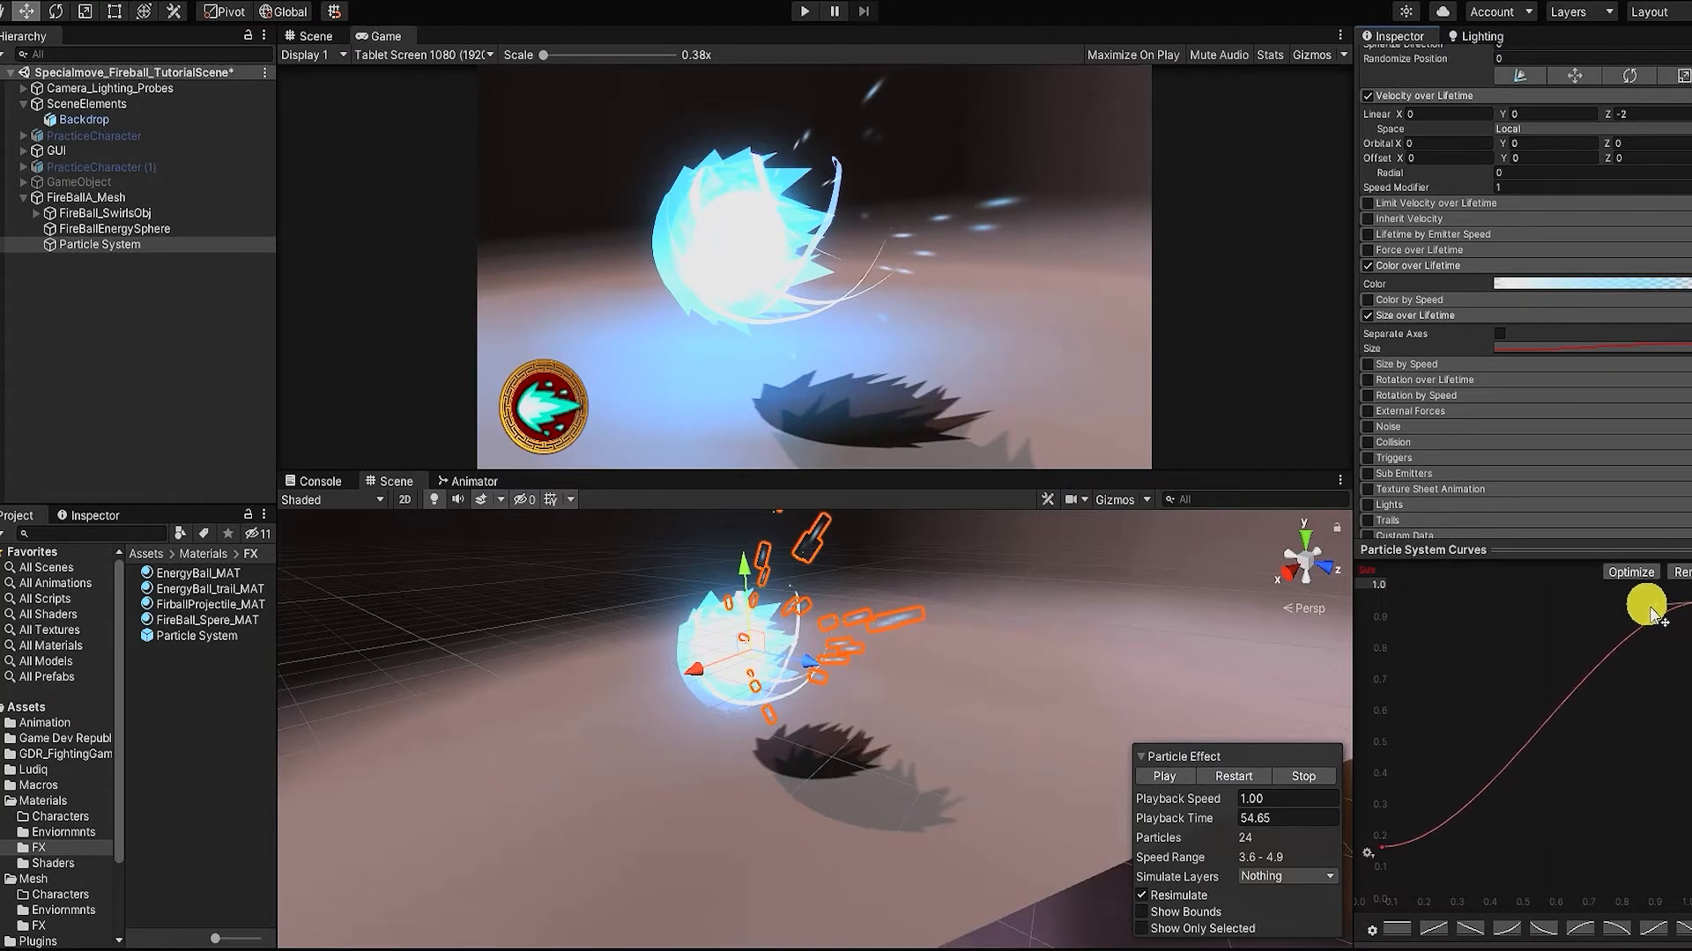
# Step: Check the size curve in the preview playback, then enable Trails on the particle system and preview them
pyautogui.click(1155, 777)
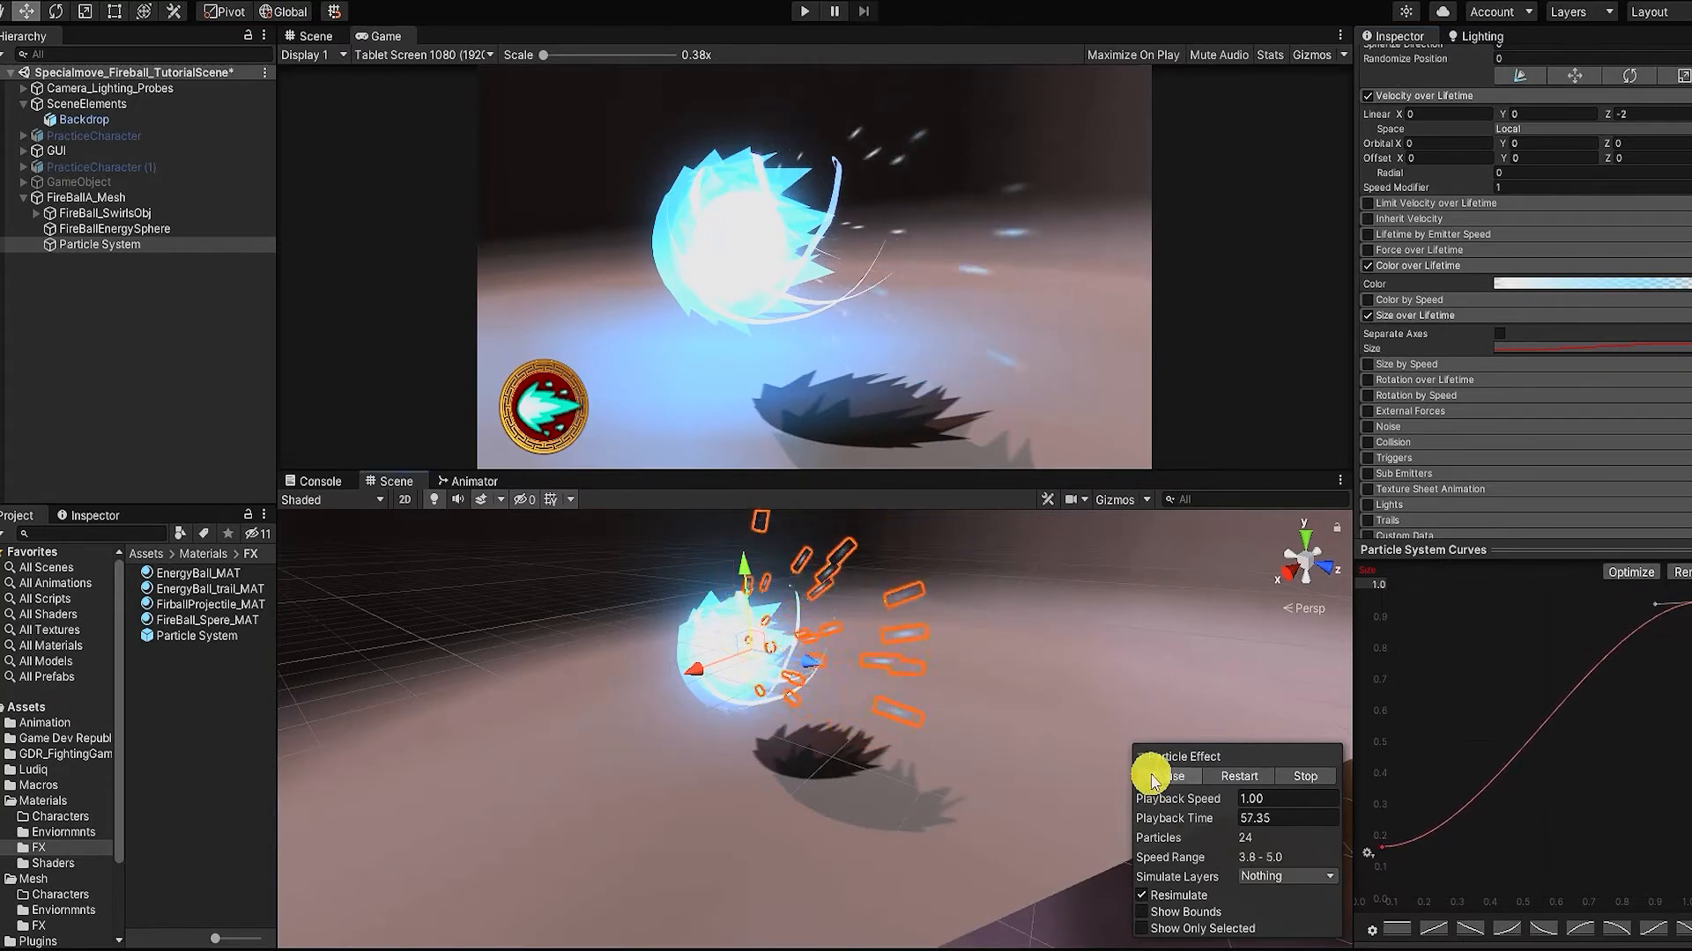
pyautogui.click(1155, 777)
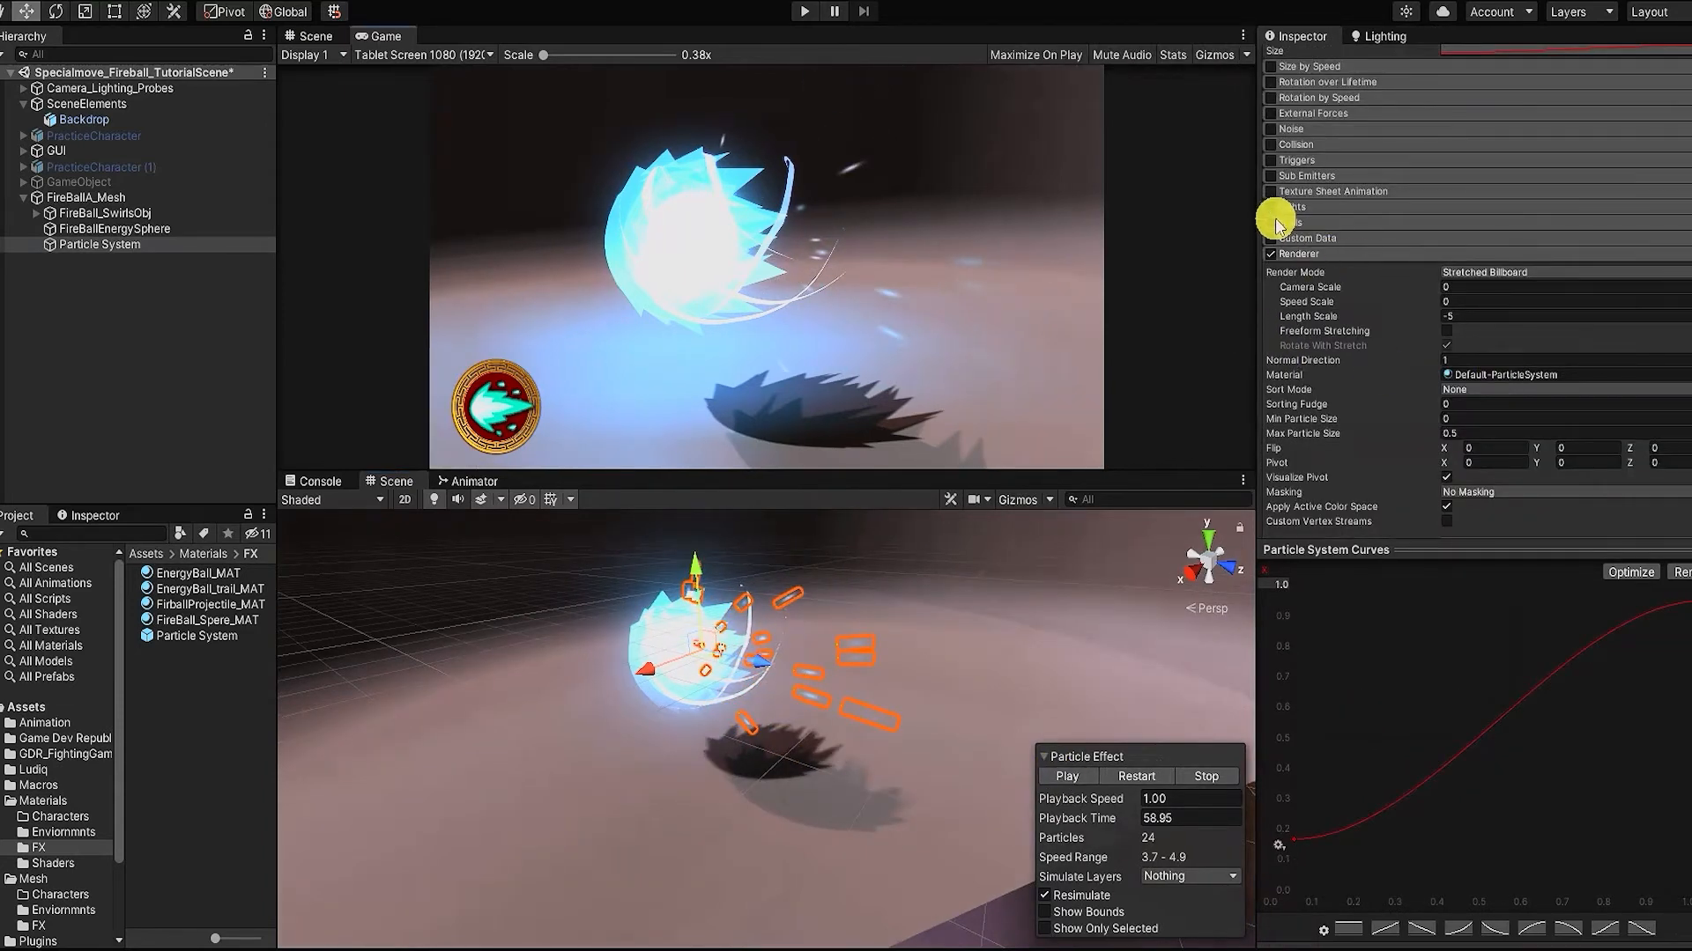
pyautogui.click(1270, 223)
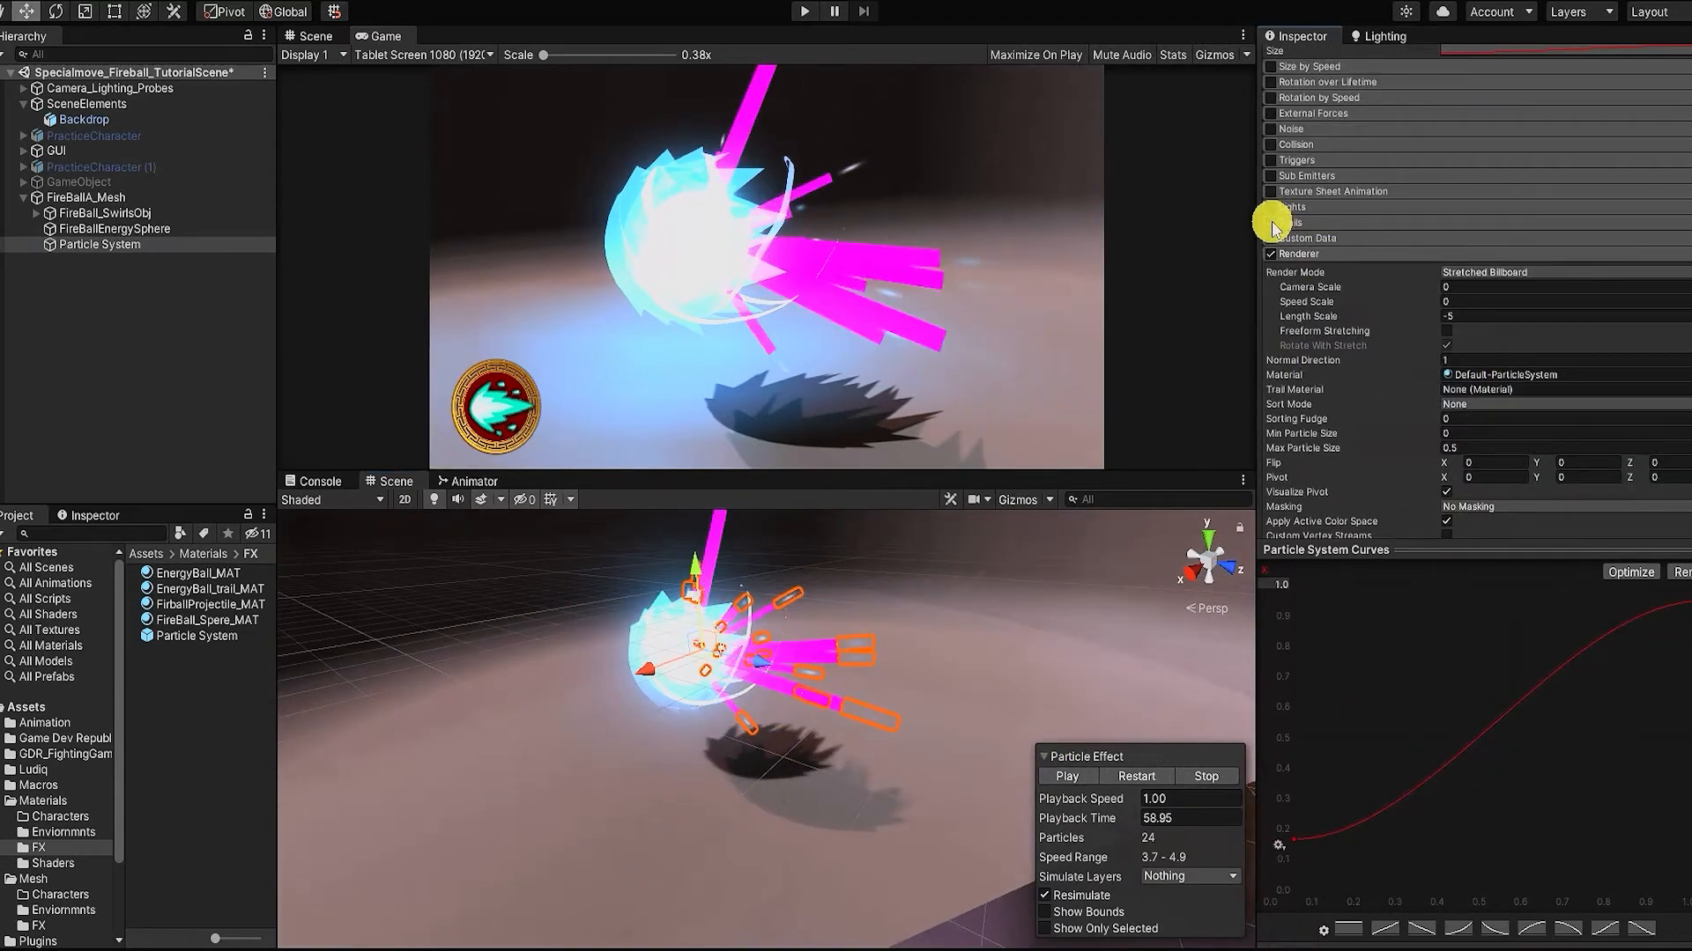
pyautogui.click(1060, 779)
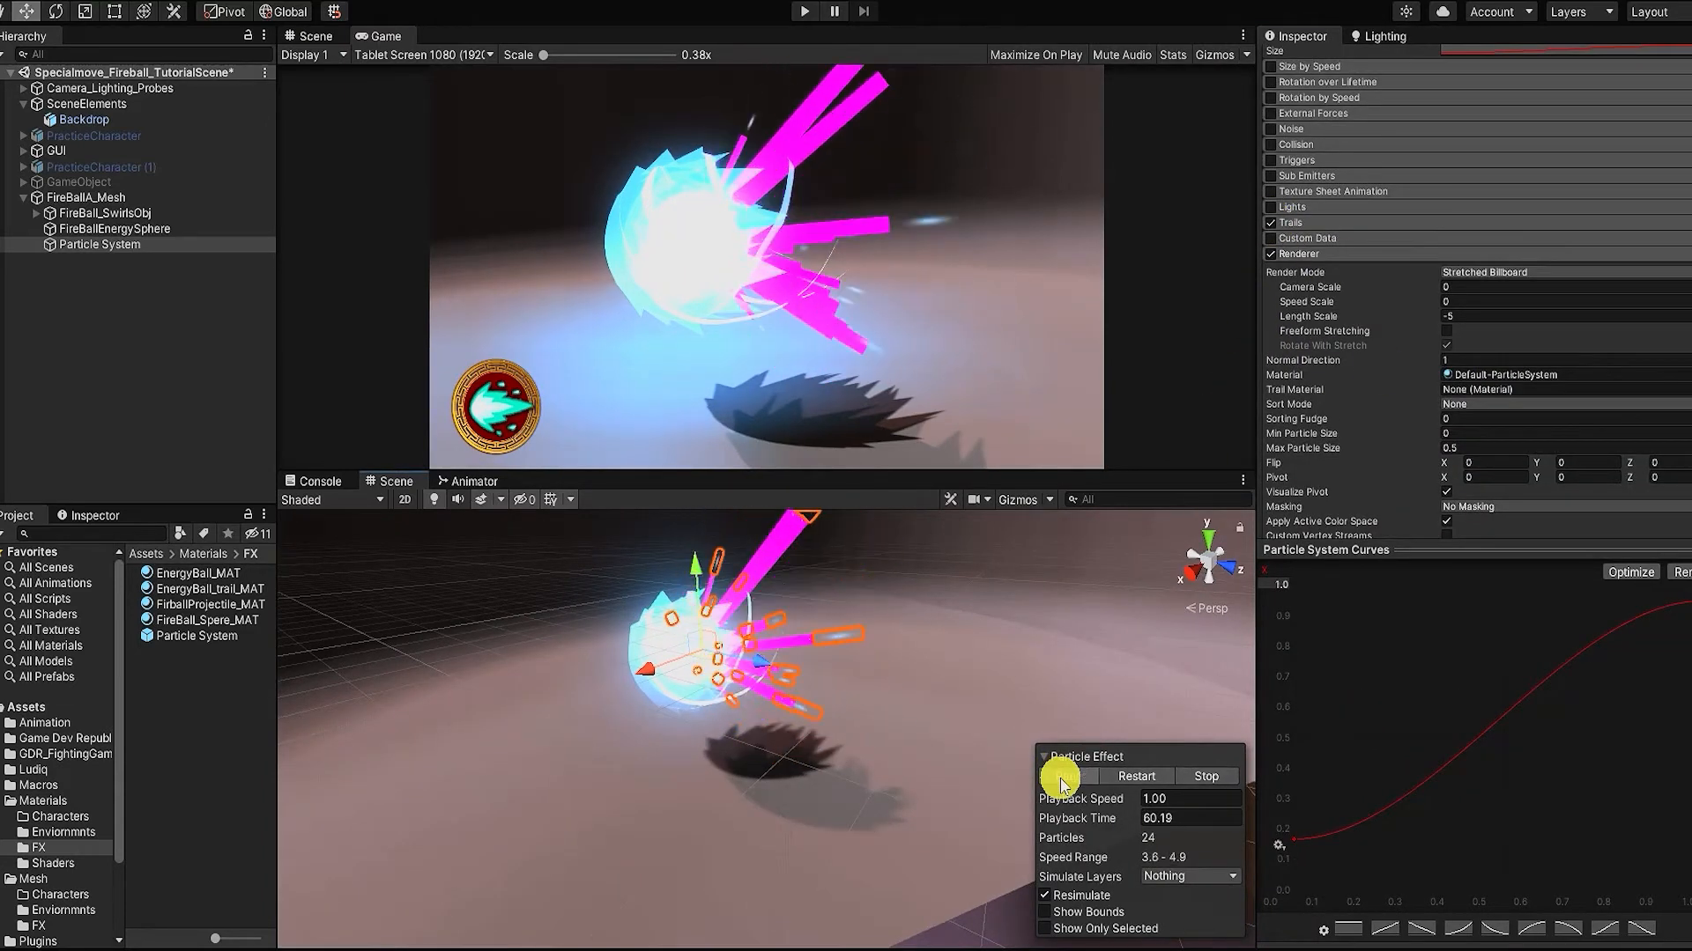
pyautogui.click(1060, 778)
# Step: Assign EnergyBall_trail_MAT as the renderer's Trail Material and check it in the preview playback
pyautogui.moveTo(240, 604); pyautogui.dragTo(1480, 396)
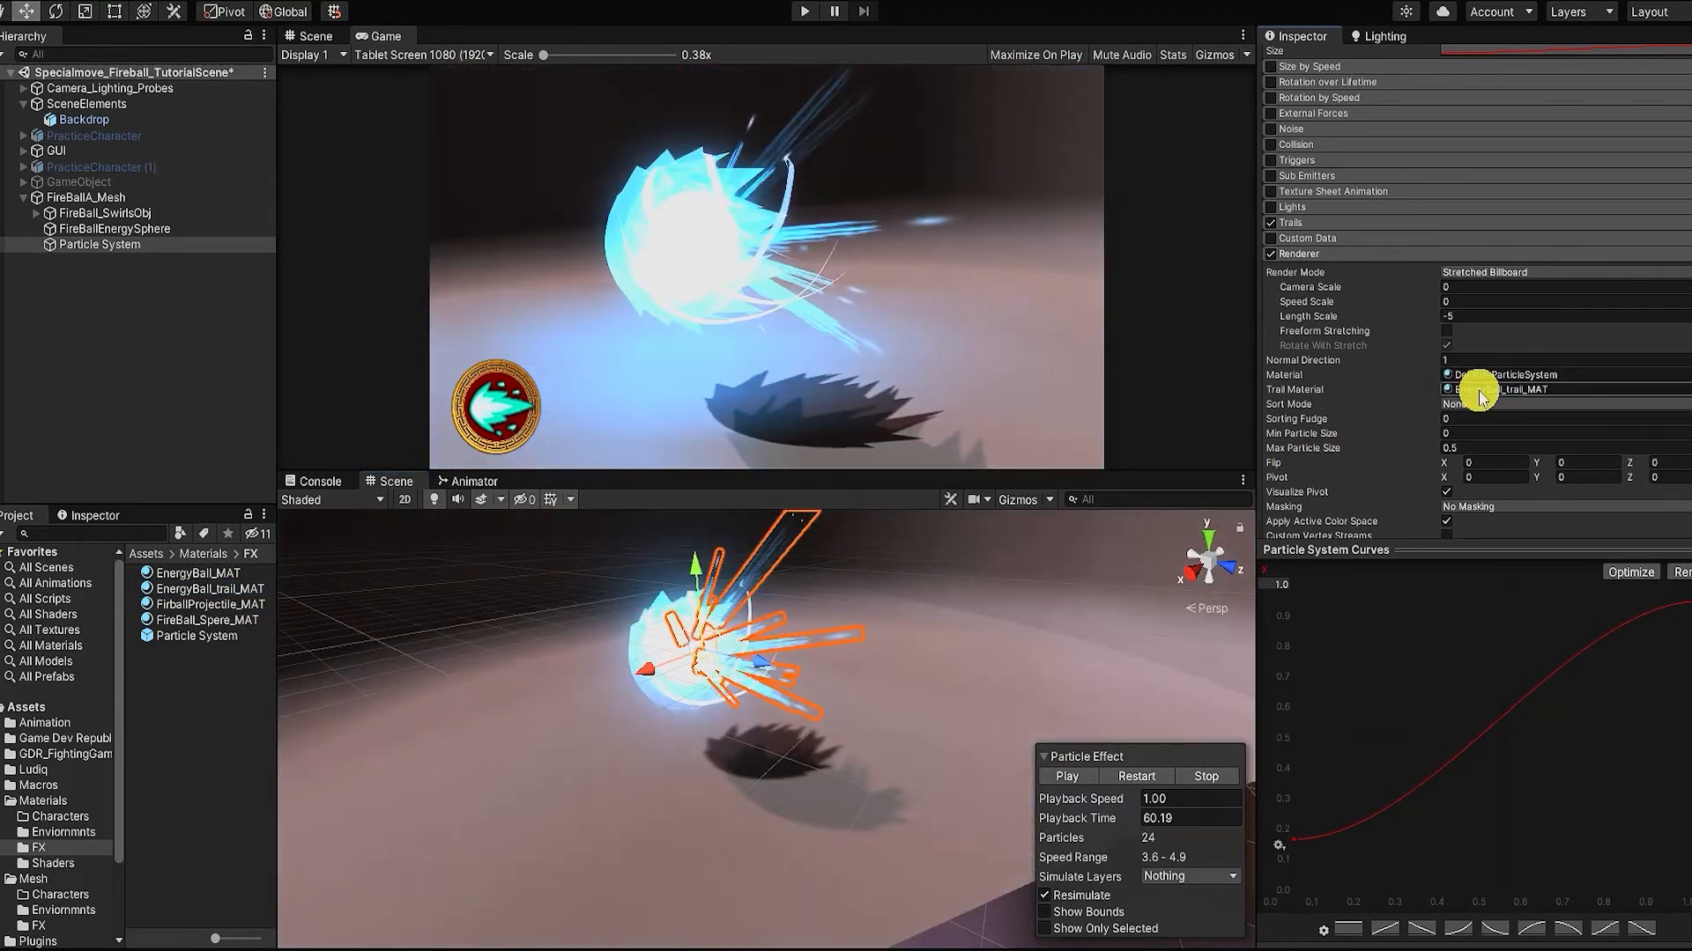
pyautogui.click(1061, 778)
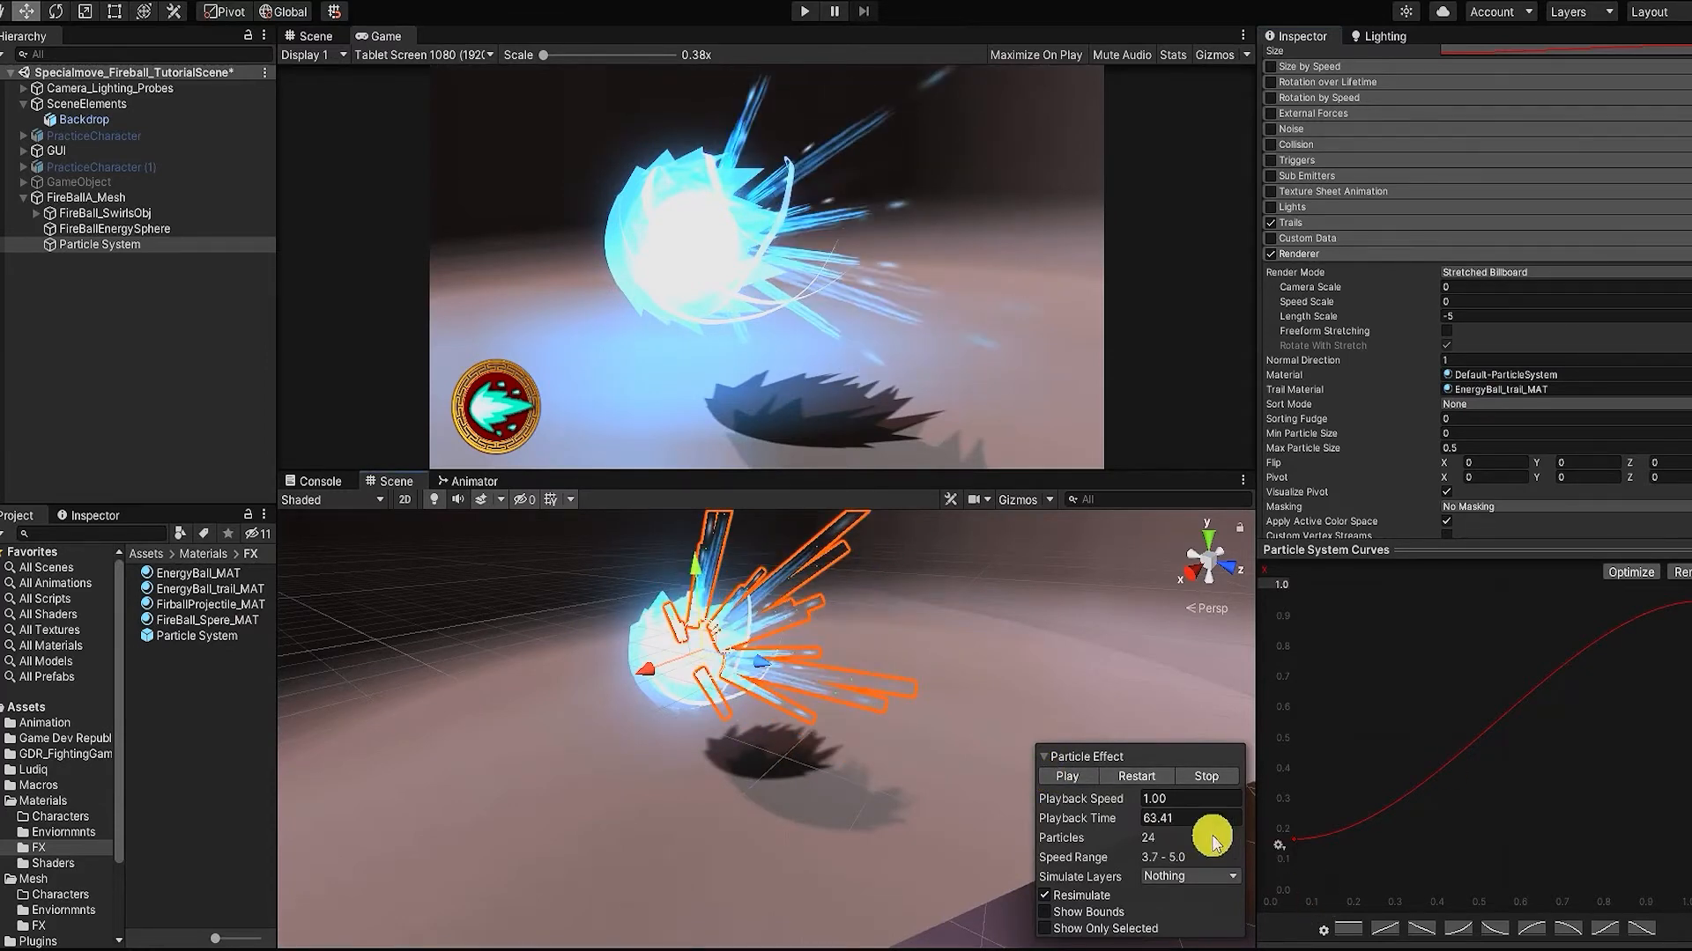
pyautogui.click(1082, 776)
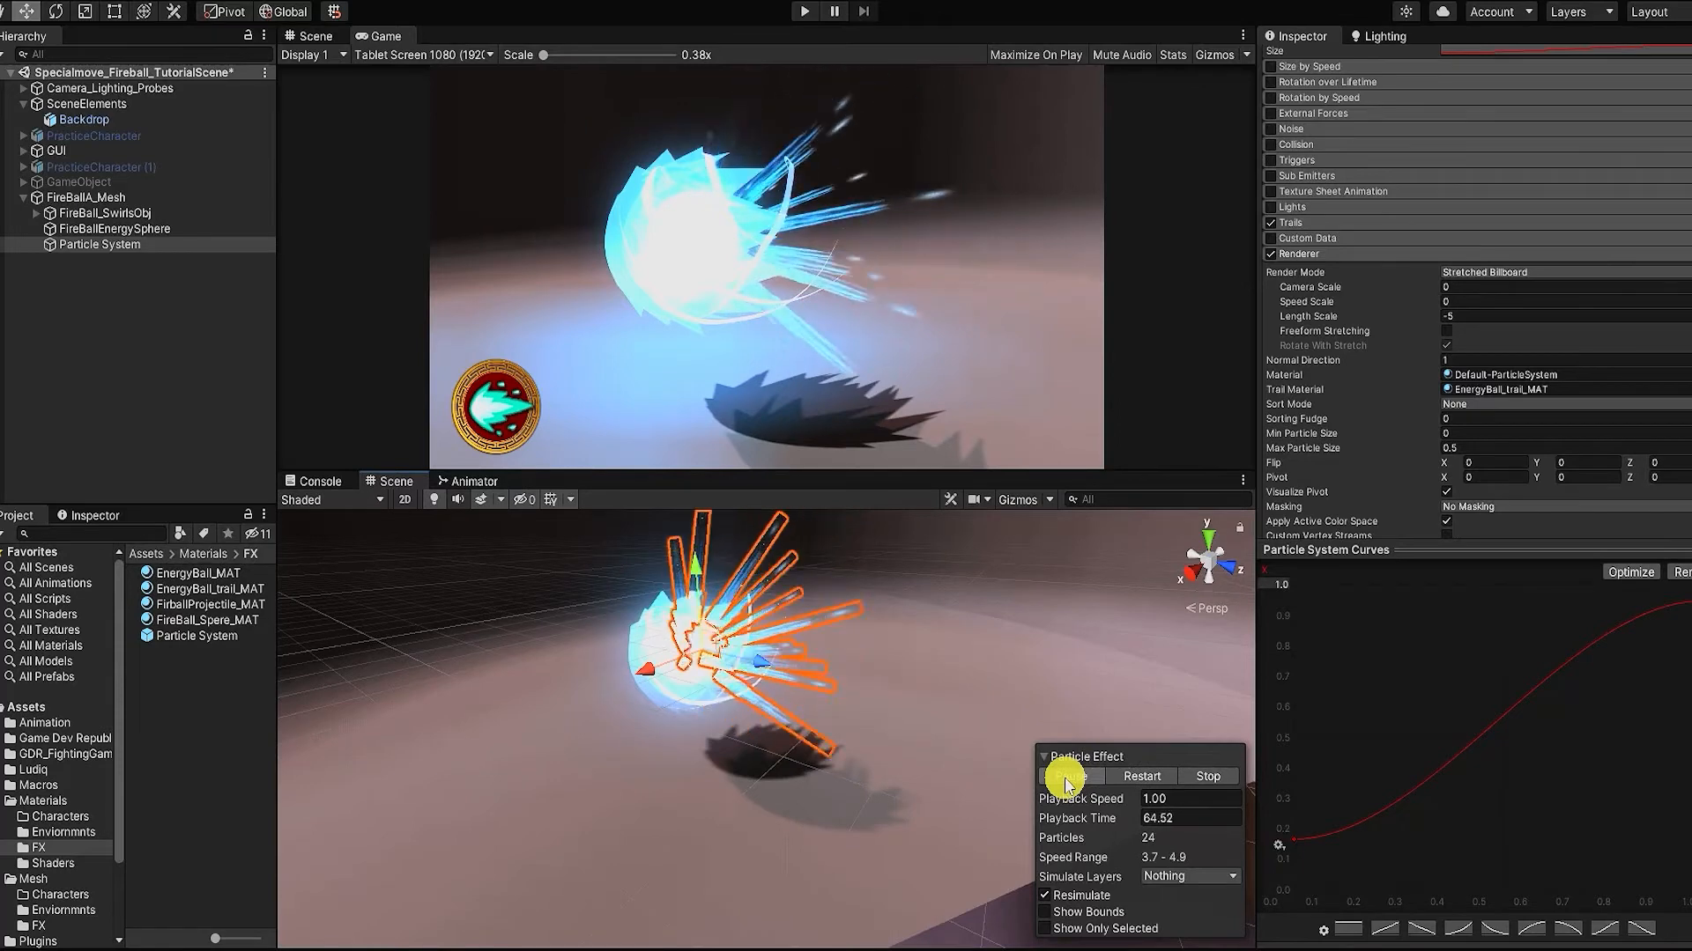
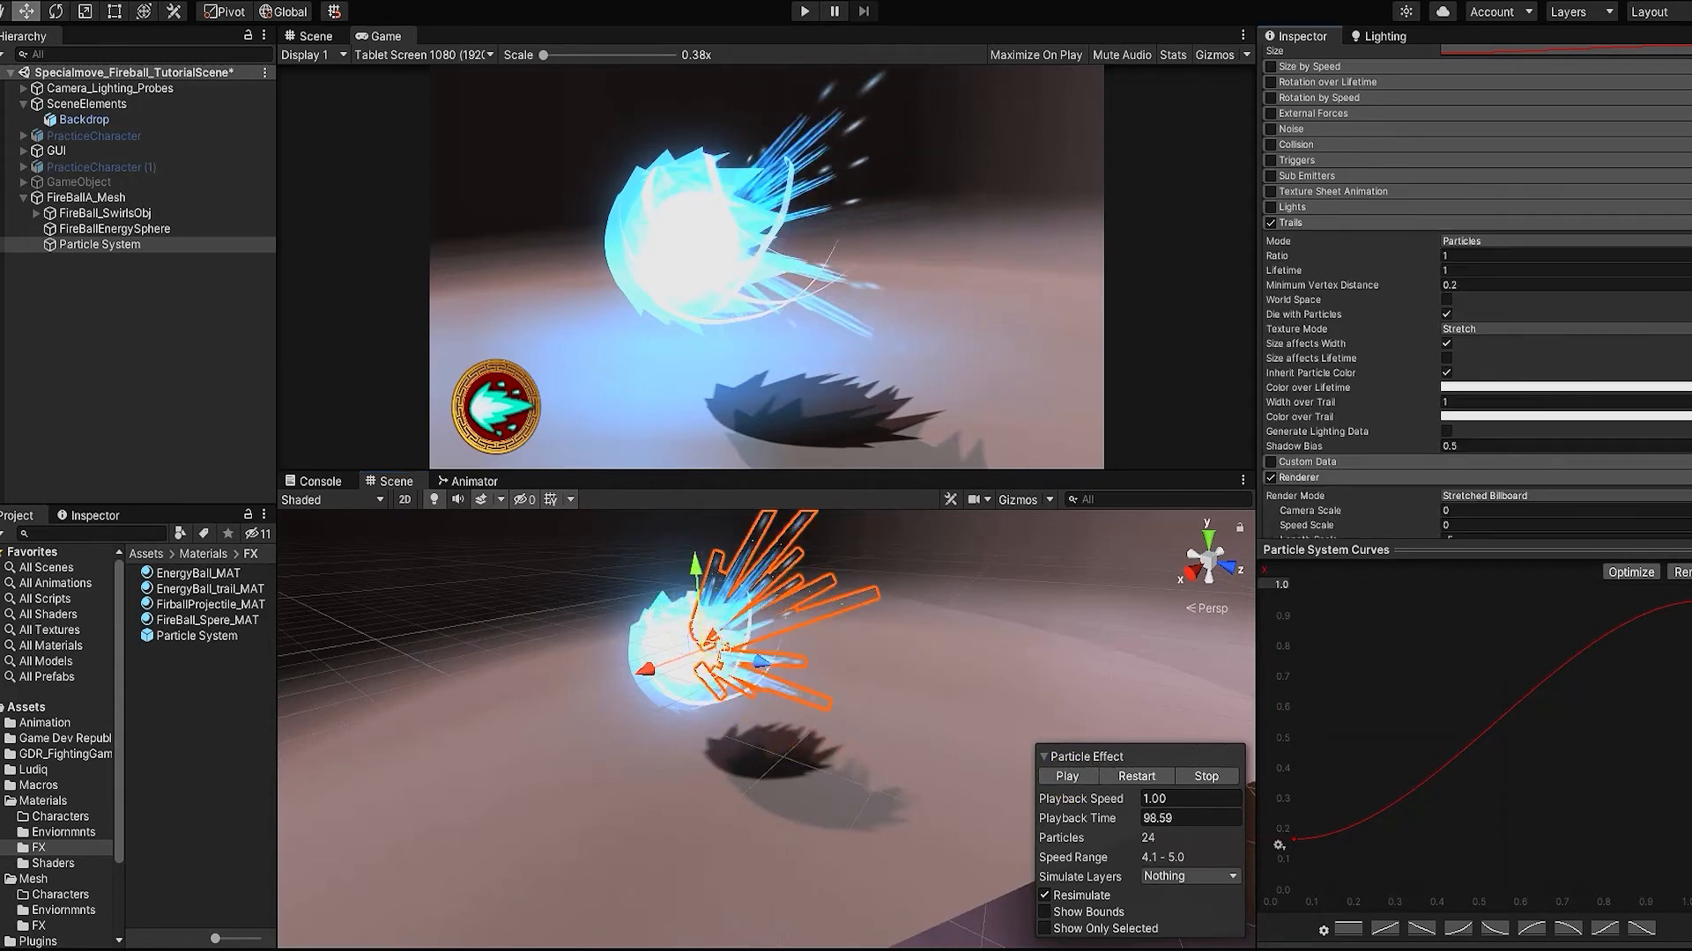
# Step: Disable Die with Particles and Inherit Particle Color for the trails and check the result in the preview playback
pyautogui.click(1446, 315)
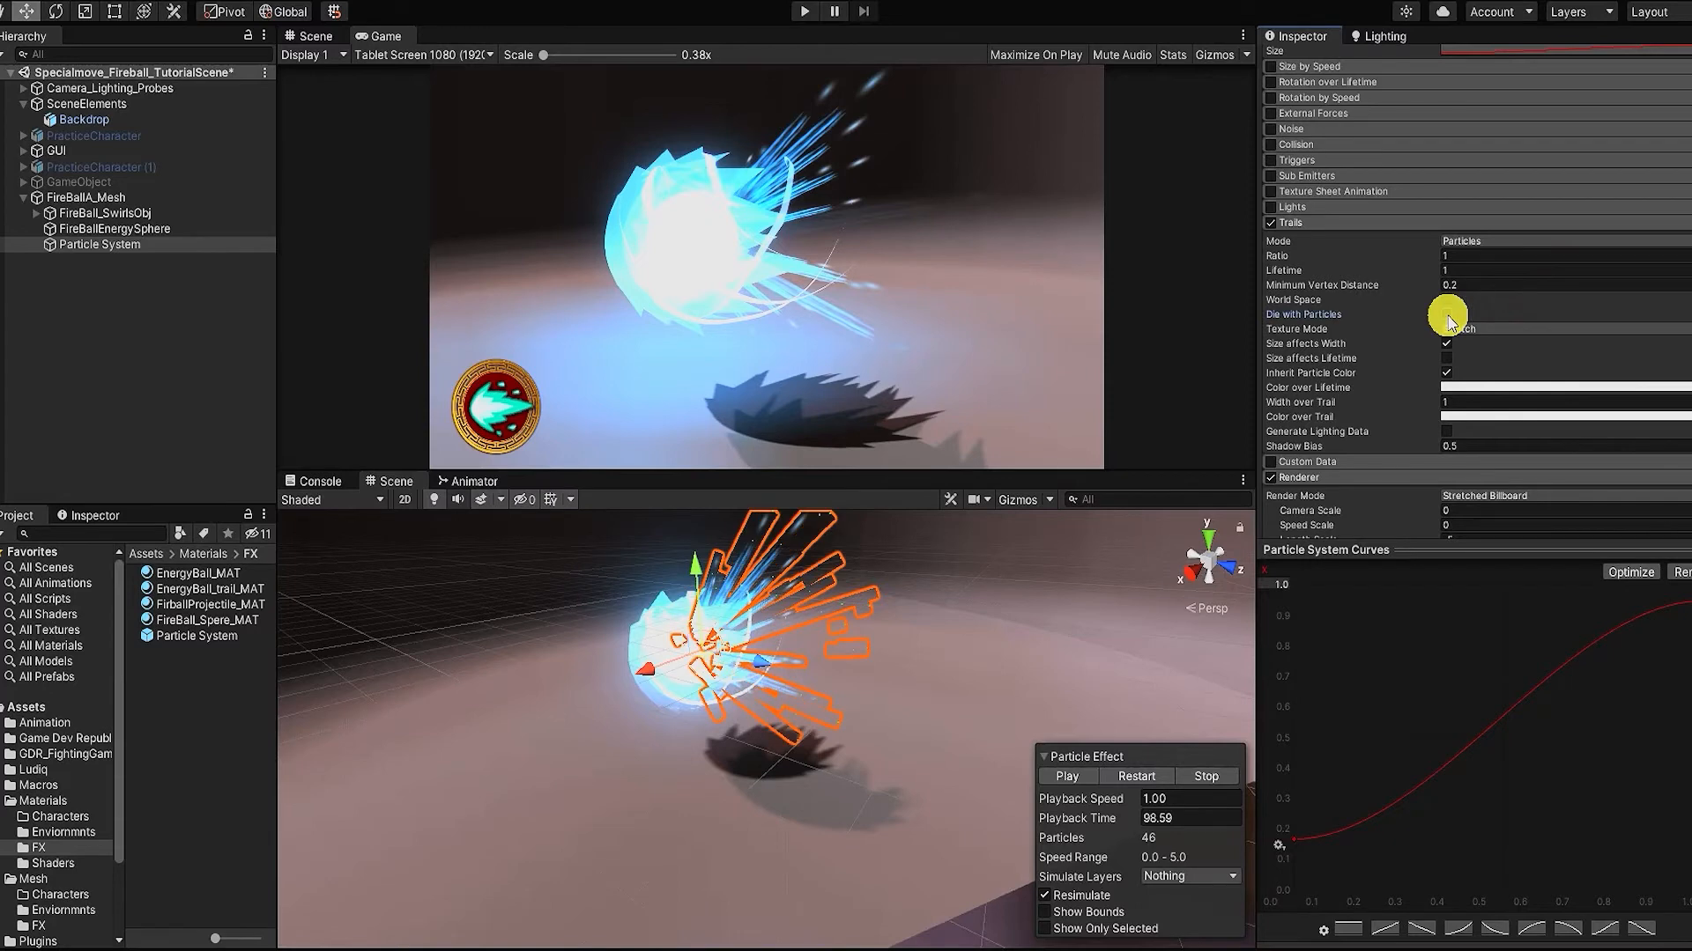
pyautogui.click(1446, 373)
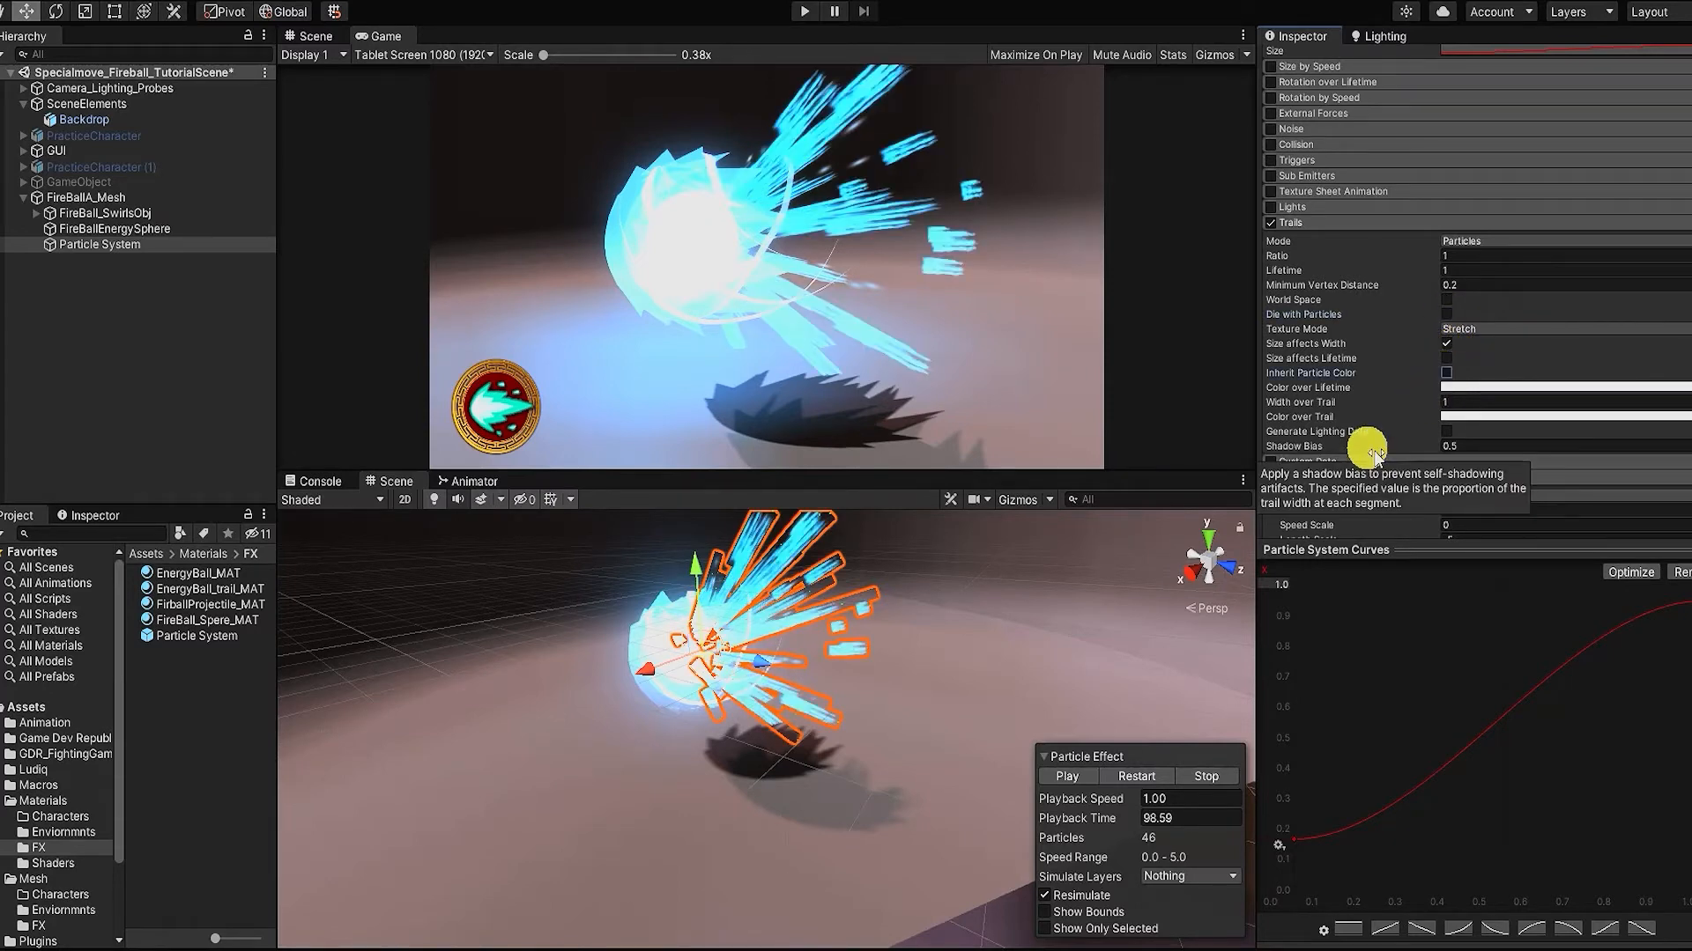
pyautogui.click(1064, 776)
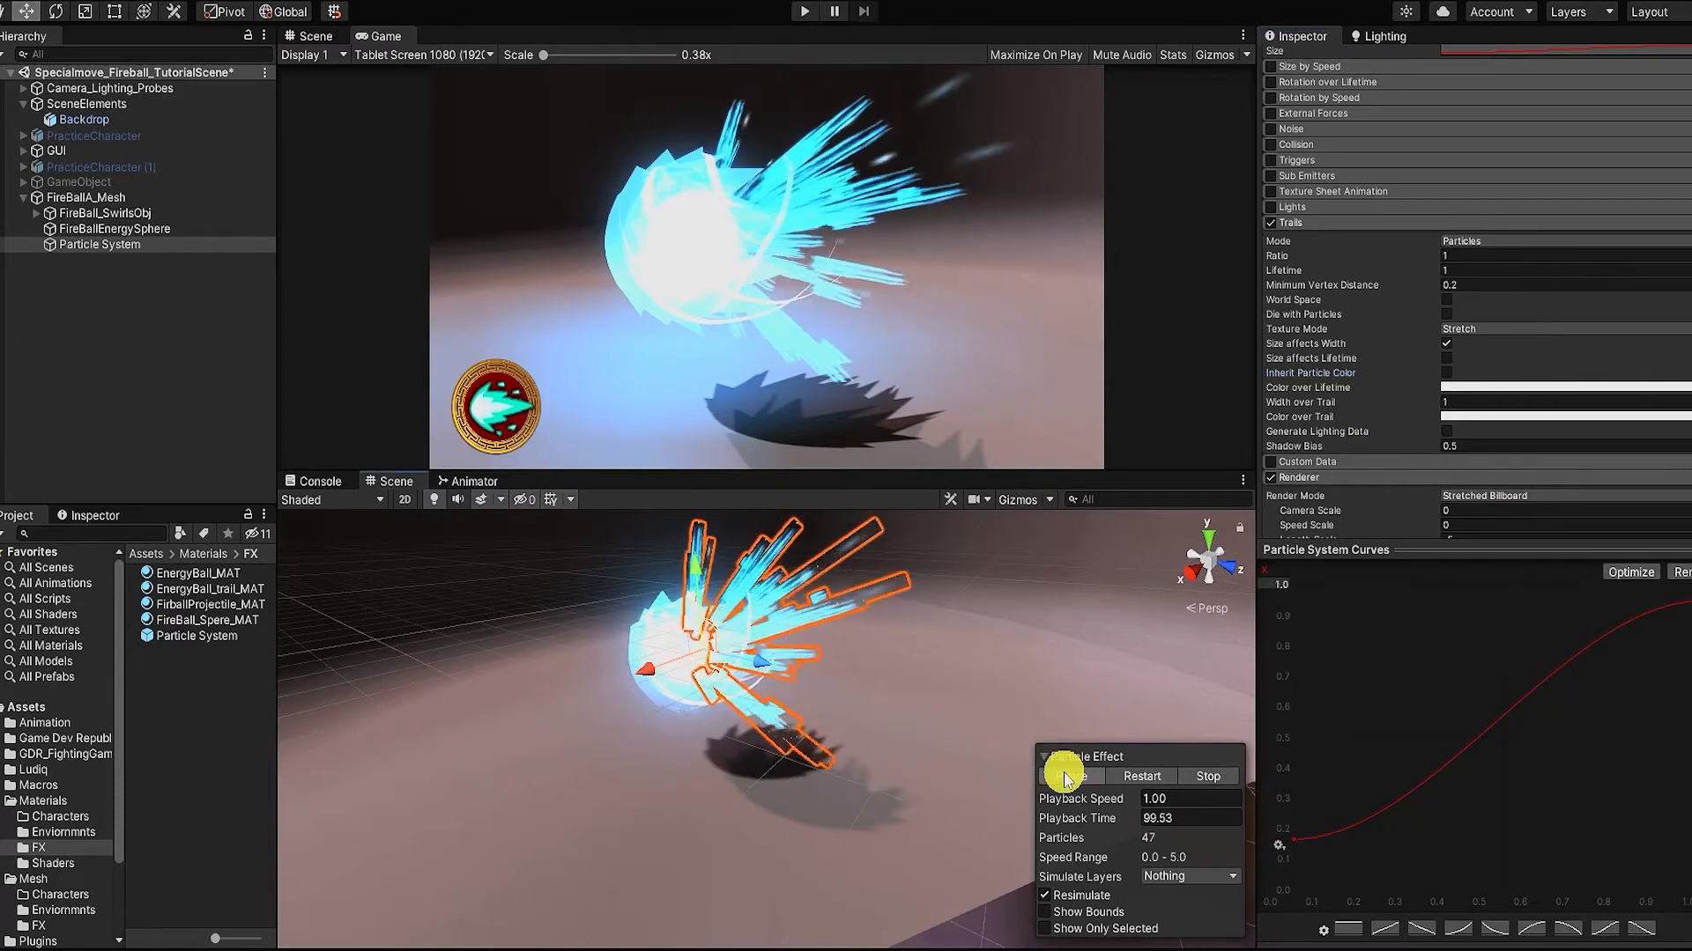
pyautogui.click(1064, 776)
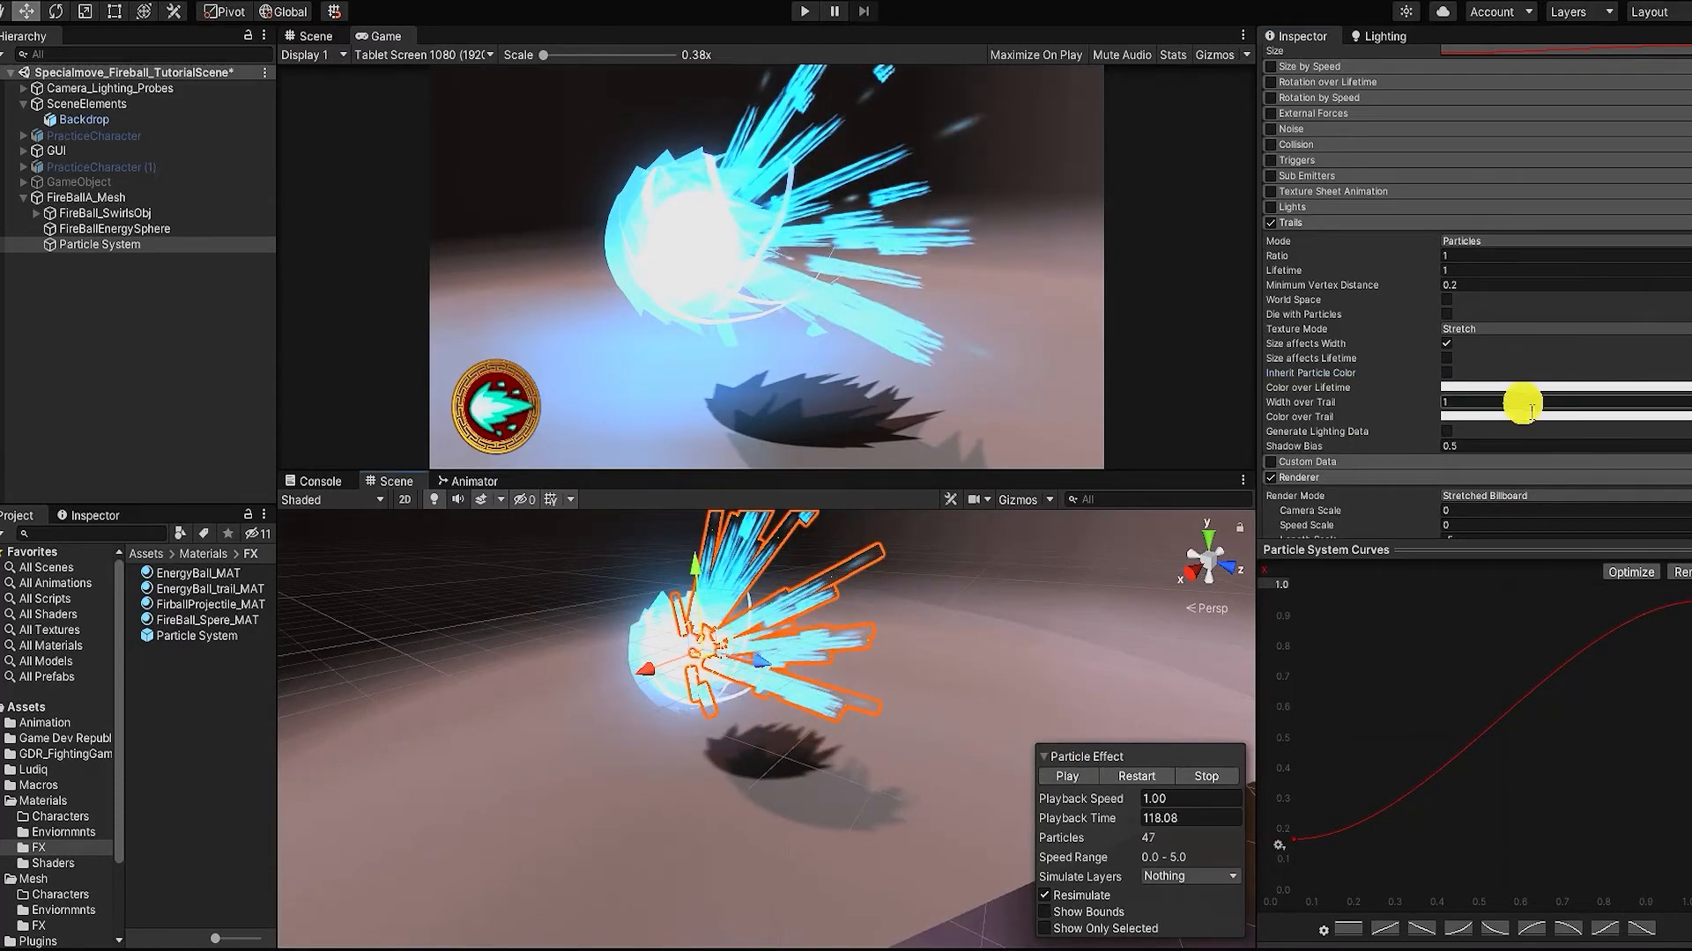
# Step: Set Width over Trail to 4, preview it, switch it to Curve mode and enlarge the curve editor
pyautogui.write('4')
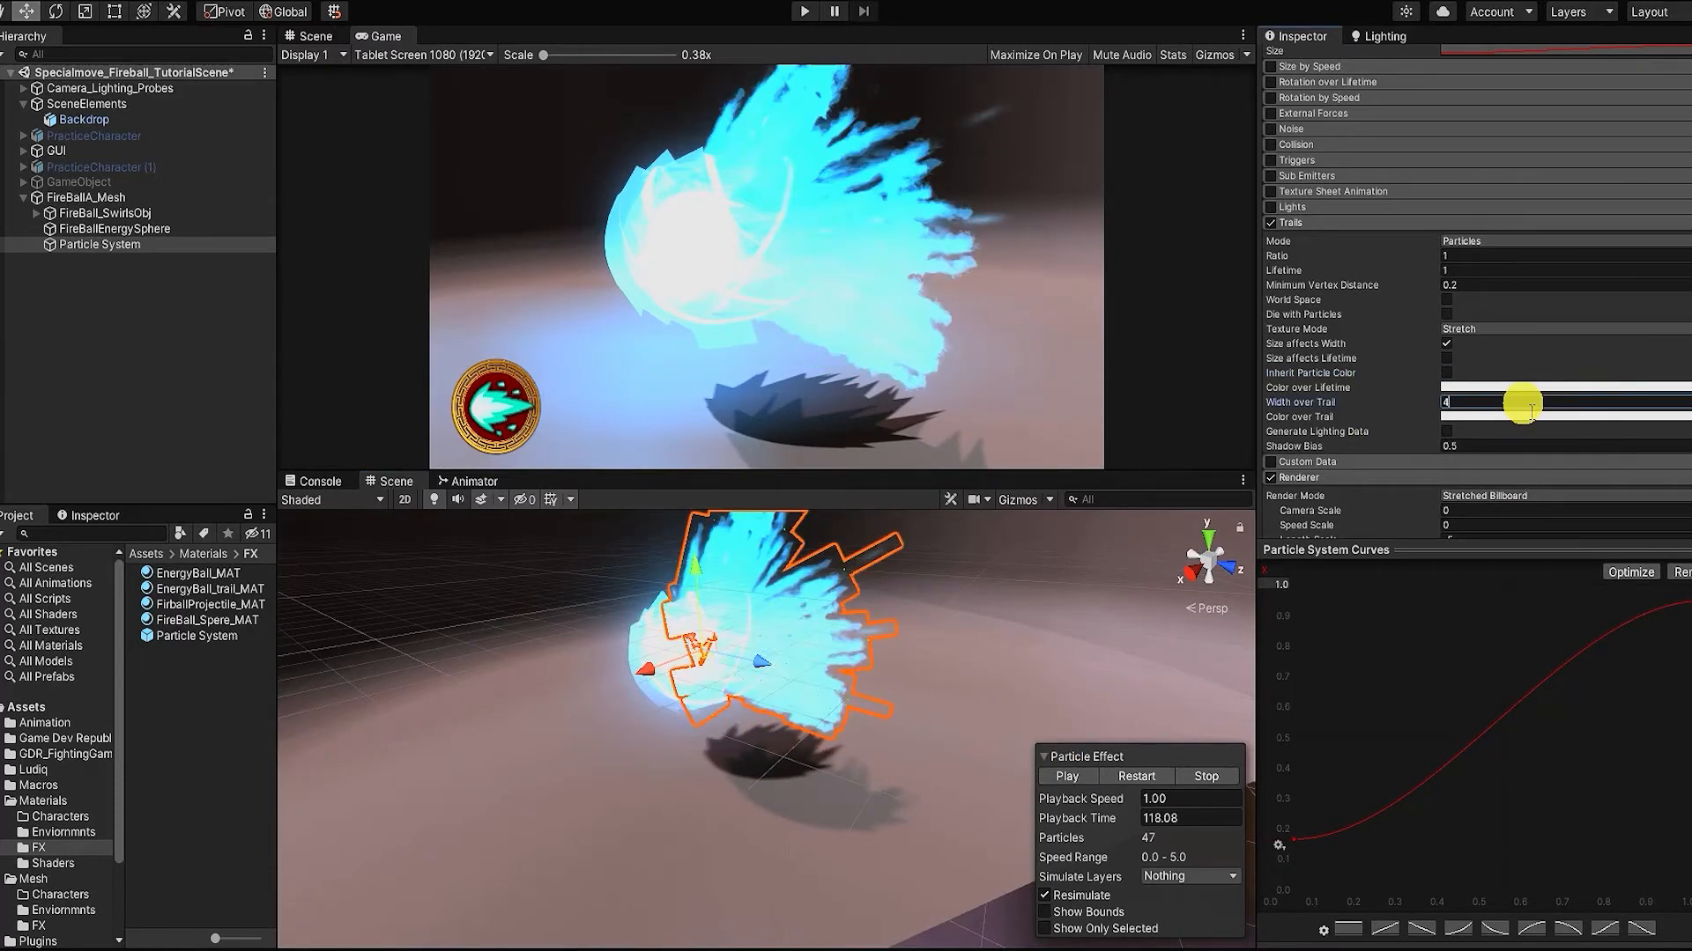
pyautogui.click(1077, 773)
pyautogui.click(1688, 402)
pyautogui.click(1475, 441)
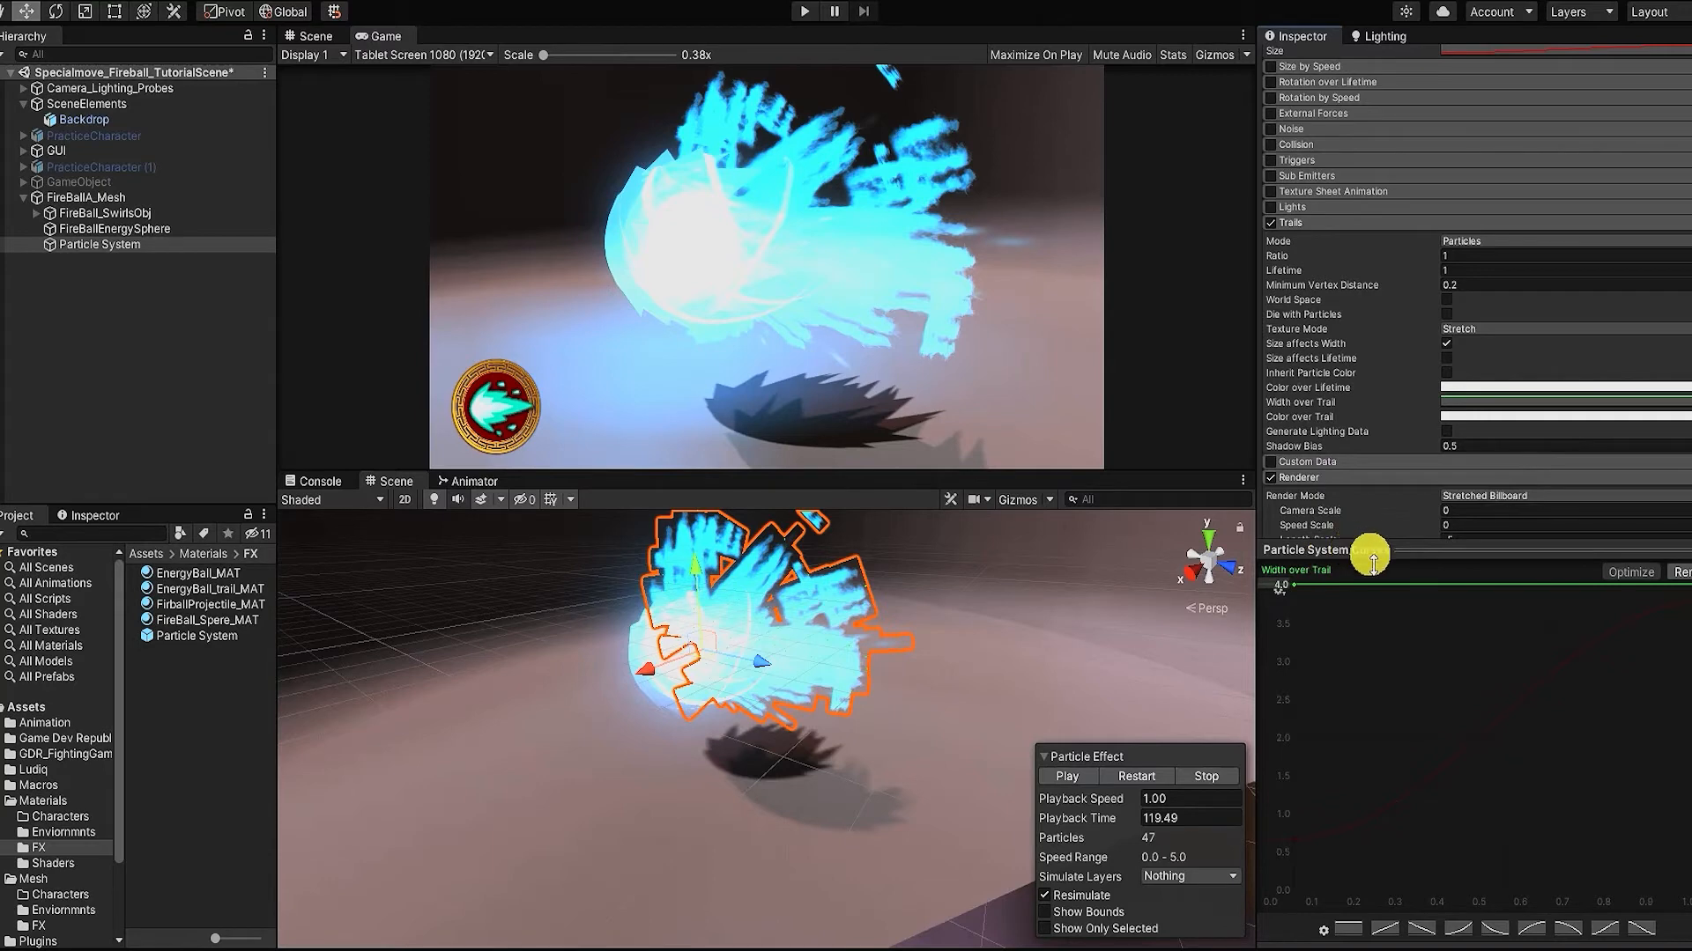
pyautogui.moveTo(1373, 557); pyautogui.dragTo(1361, 518)
# Step: Try Width over Trail as a constant of 1 and of 2, and switch it to Curve mode
pyautogui.click(1688, 402)
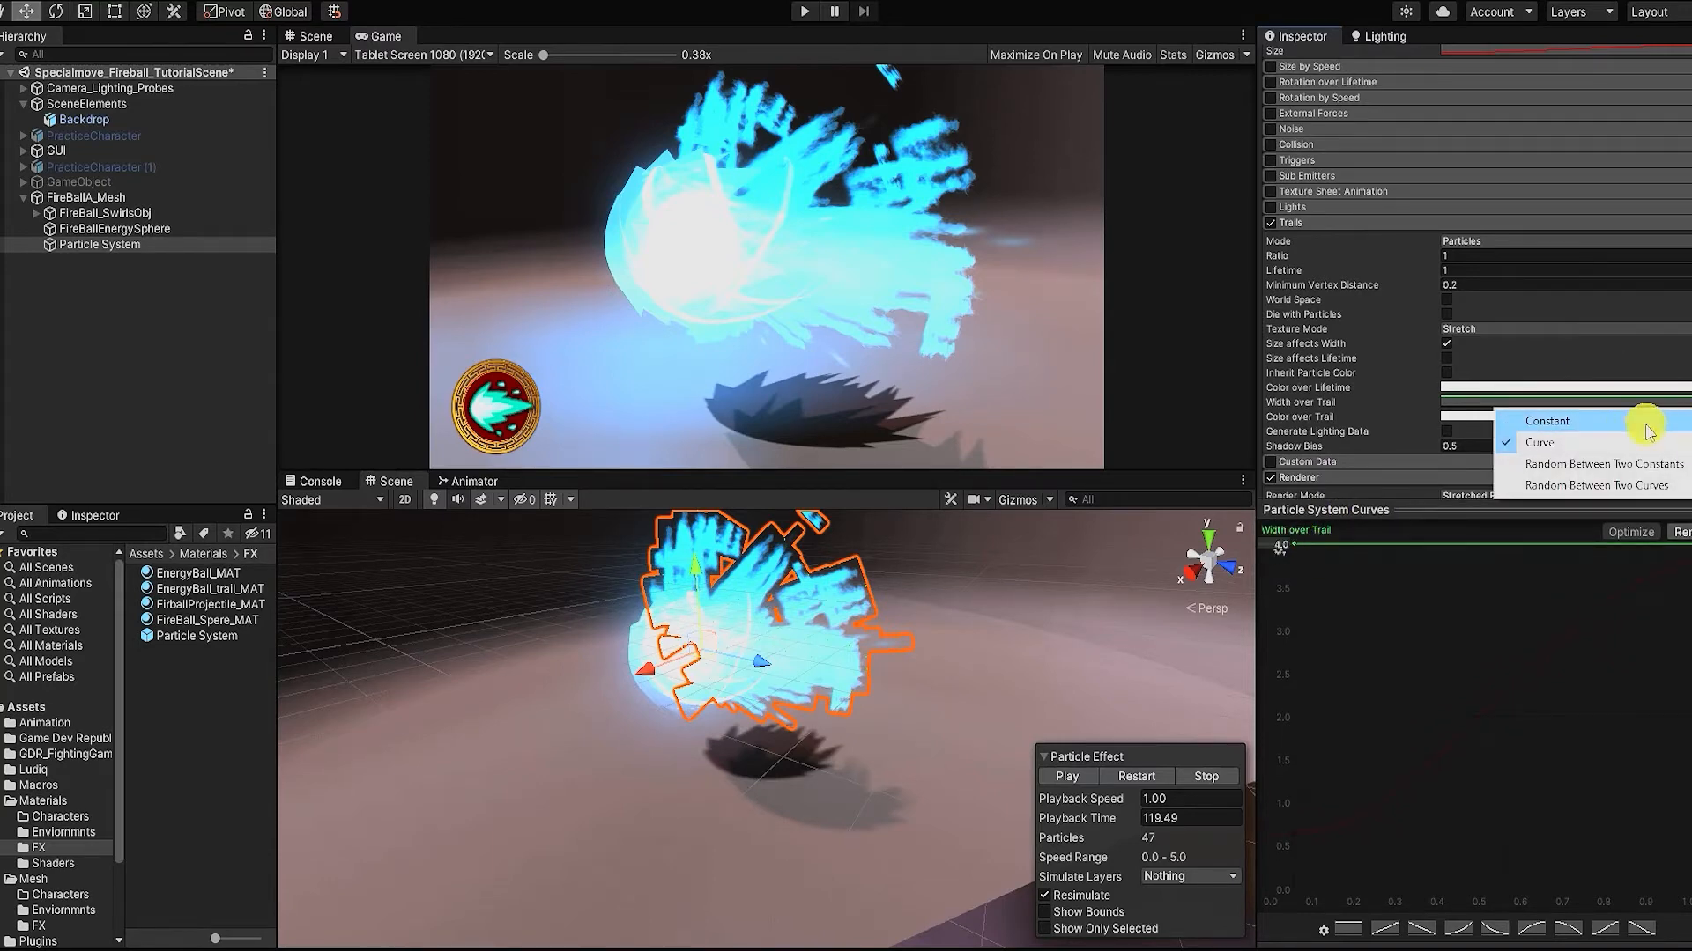
pyautogui.click(1537, 426)
pyautogui.write('1')
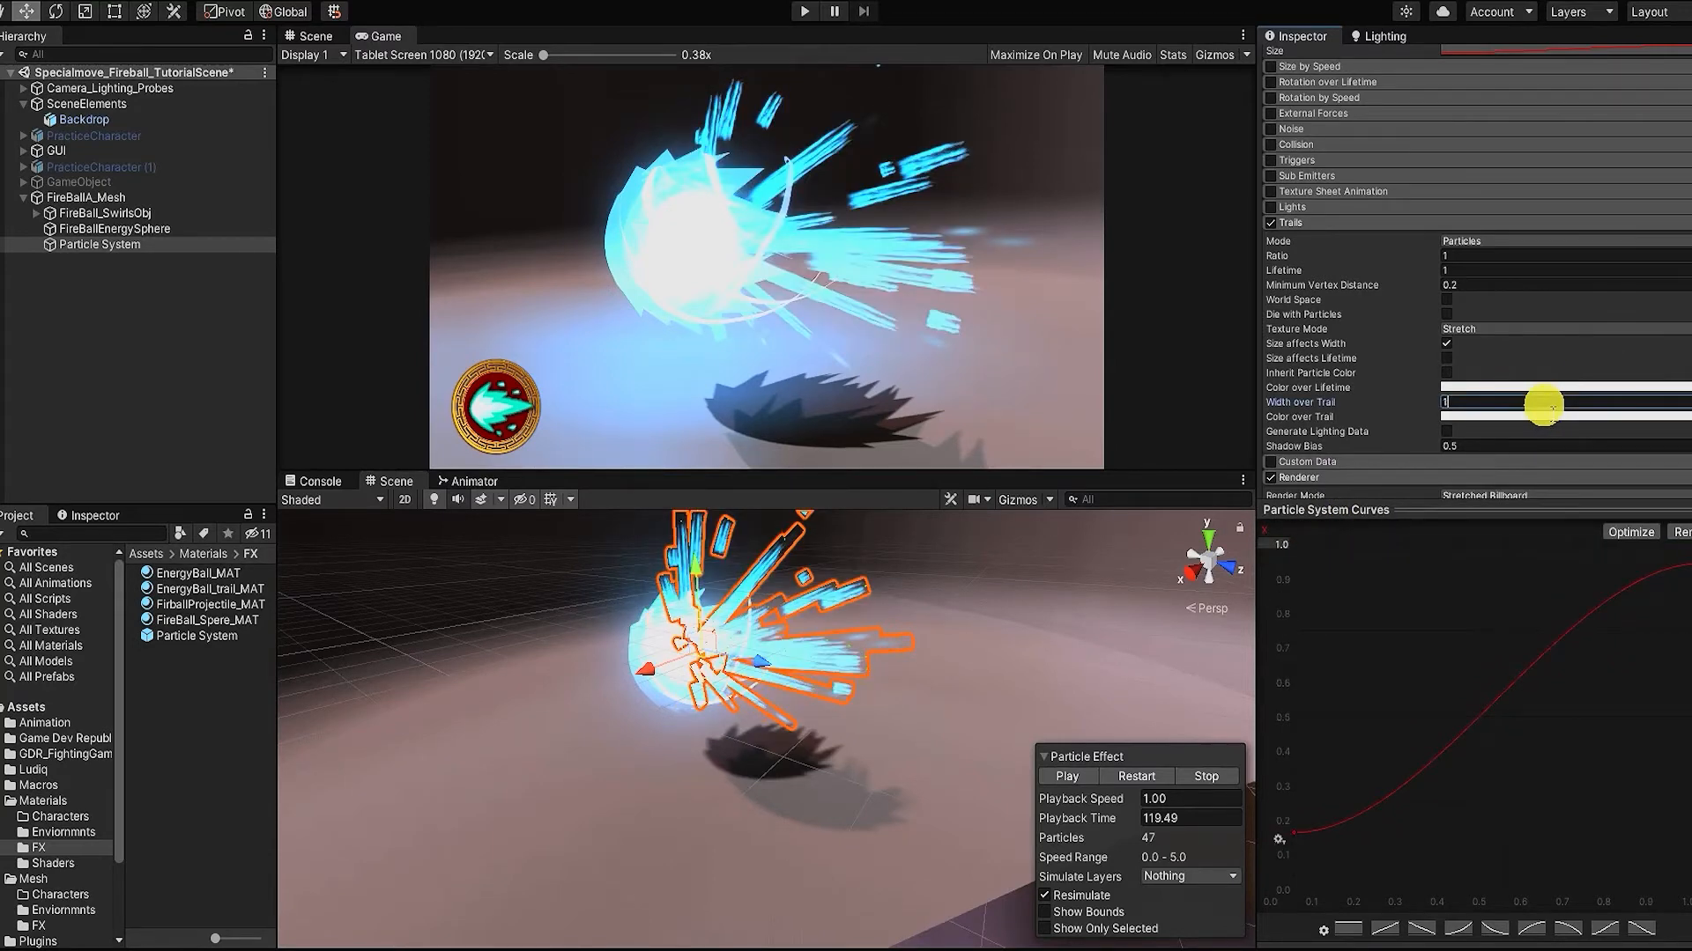
pyautogui.press('BackSpace')
pyautogui.write('2')
pyautogui.click(1674, 405)
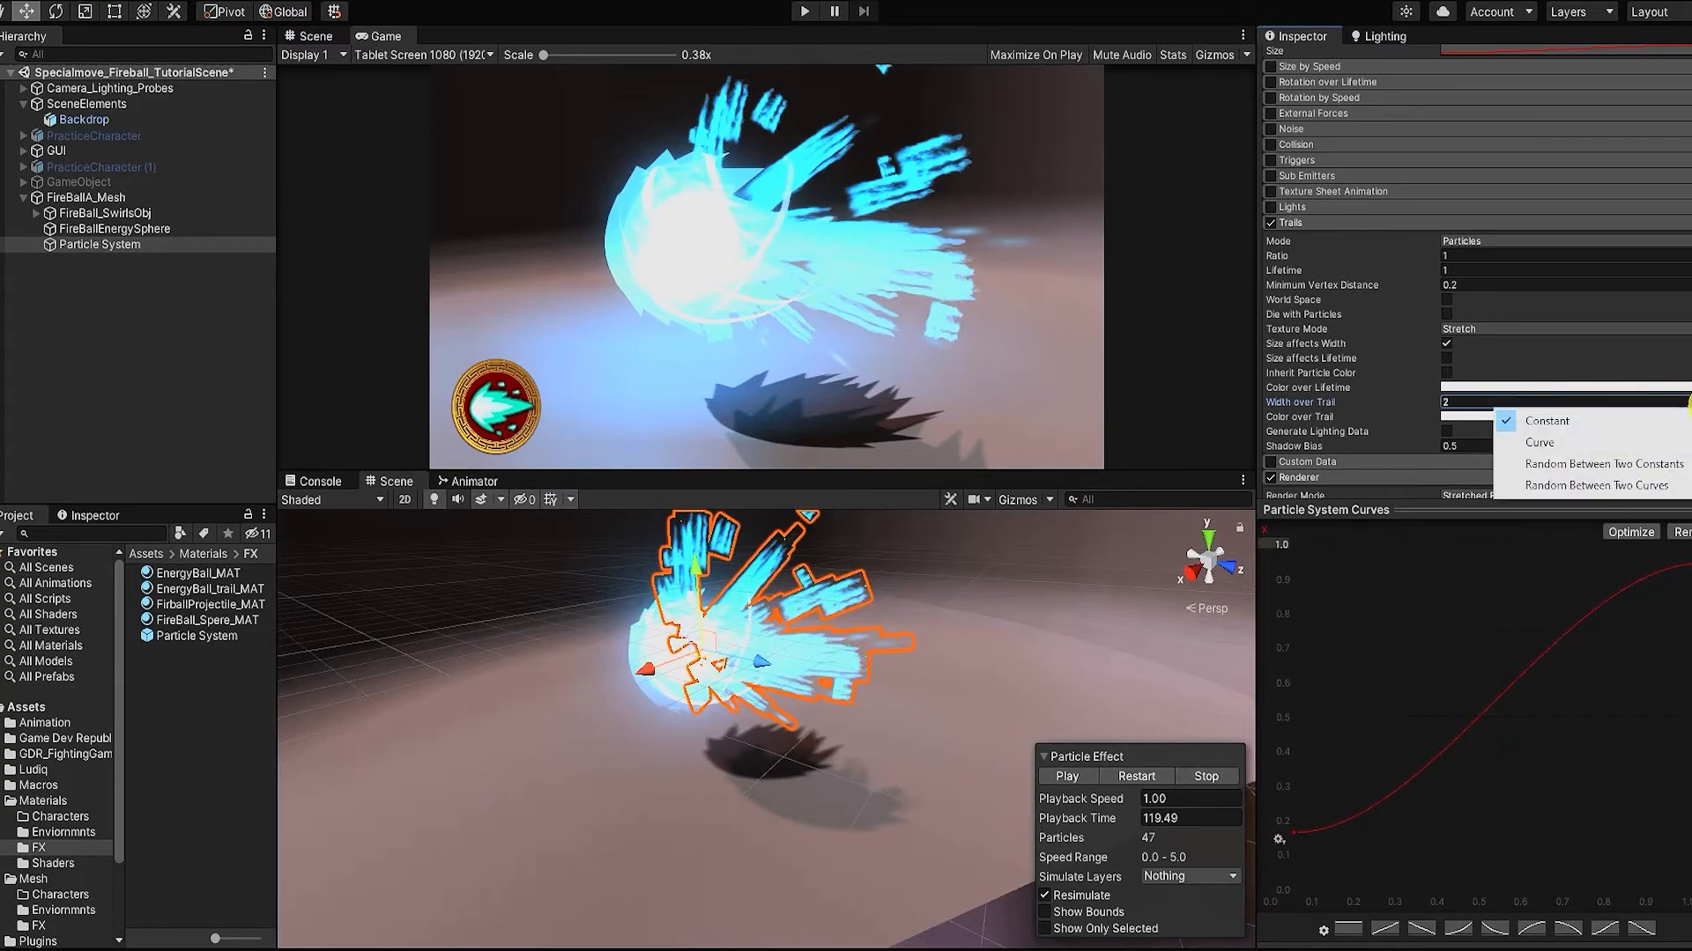
pyautogui.click(1615, 444)
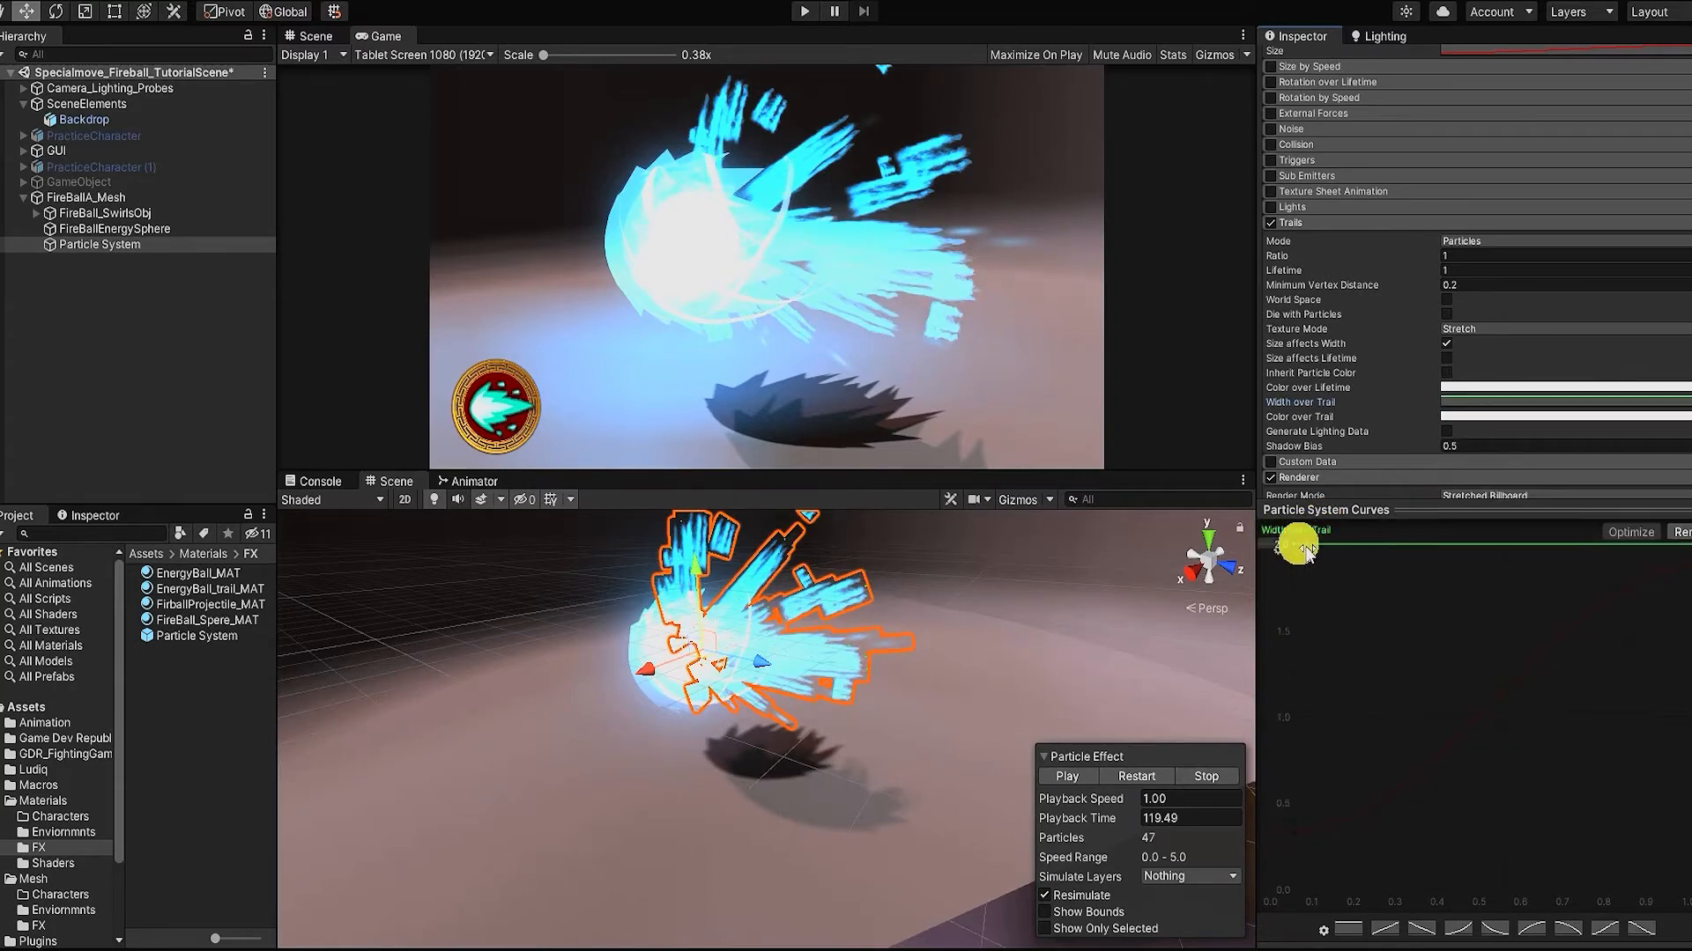
# Step: Try a constant Width over Trail of 100 and switch it to Curve mode
pyautogui.click(1674, 405)
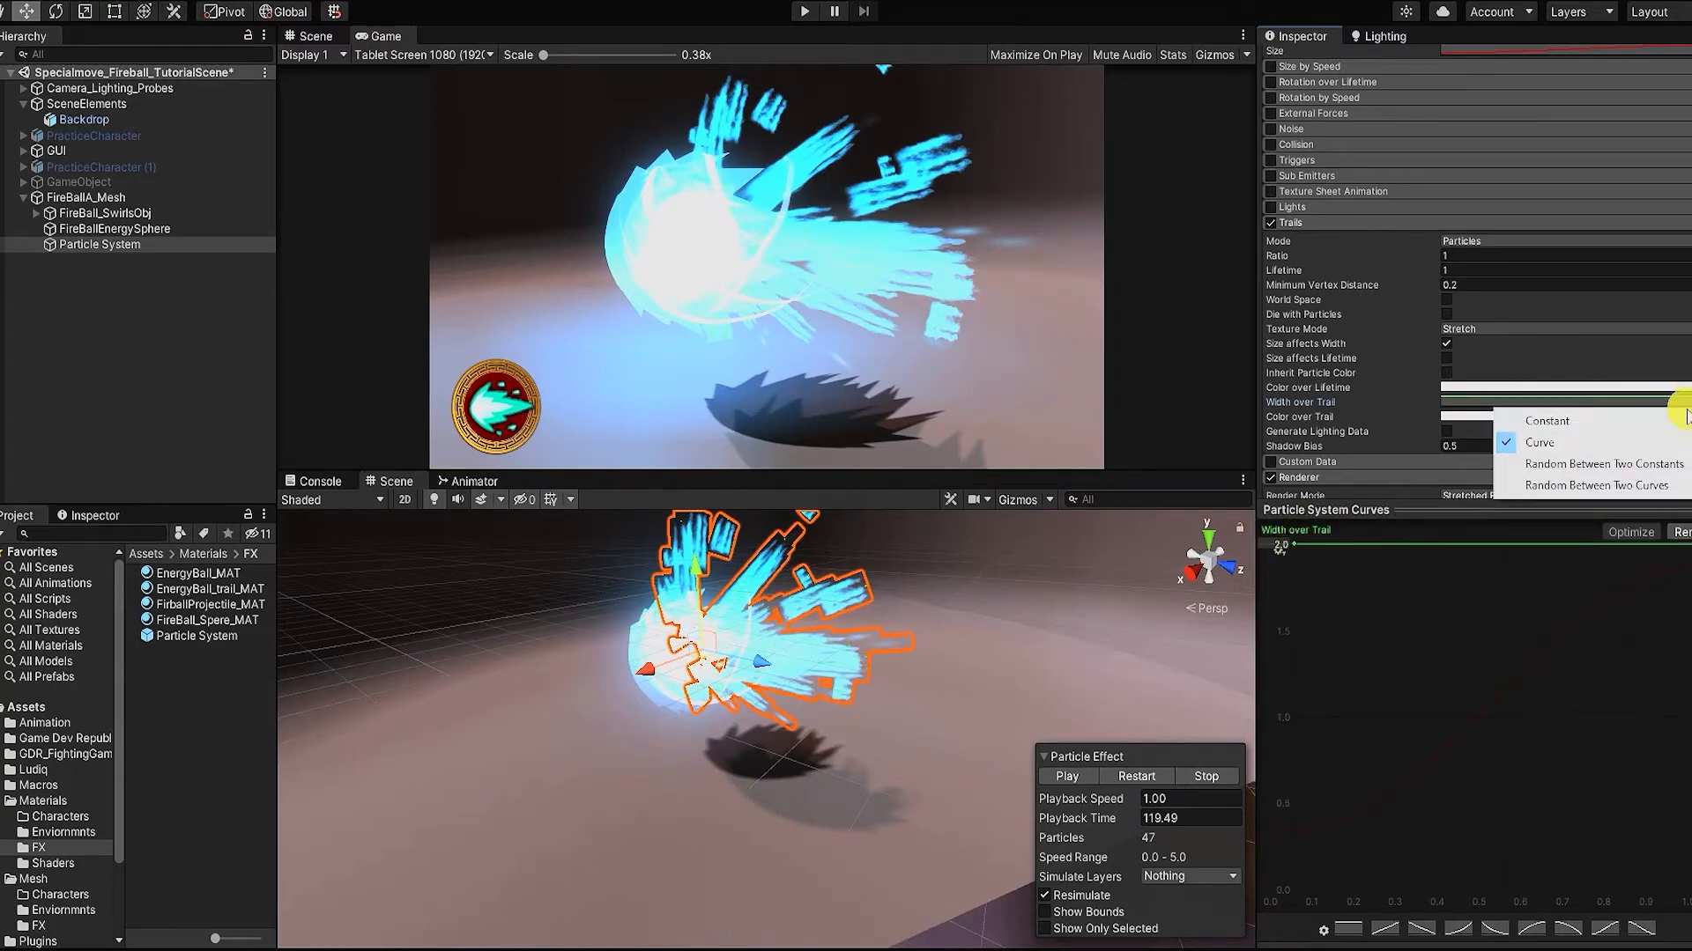
pyautogui.click(1583, 413)
pyautogui.write('100')
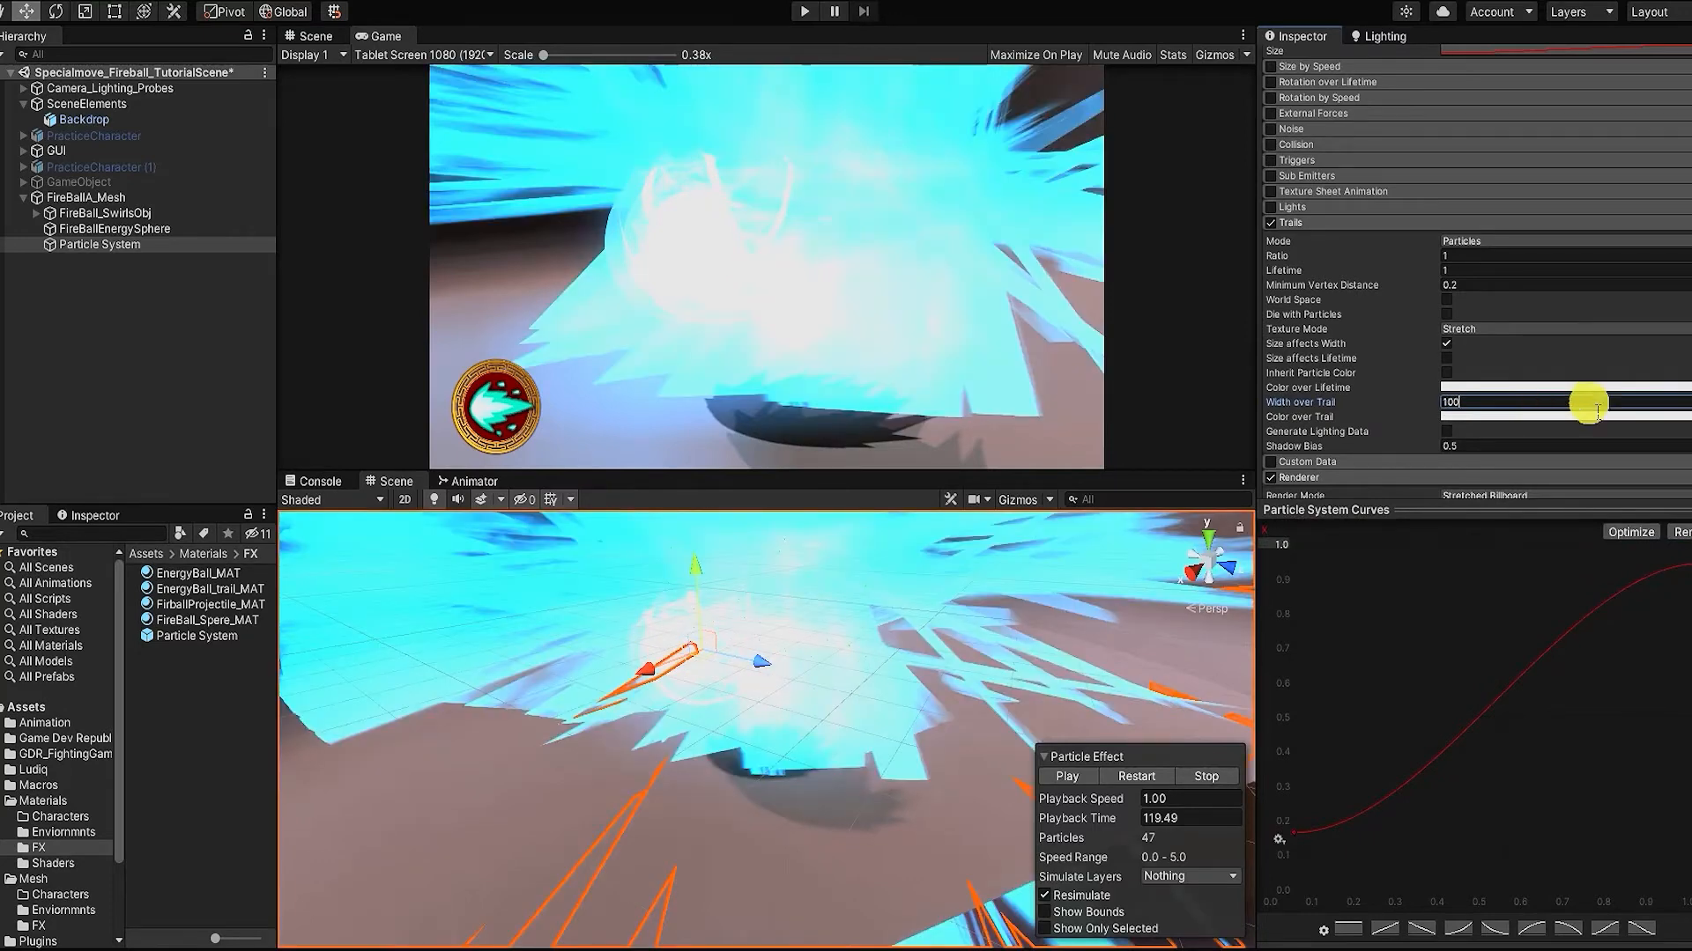
pyautogui.click(1688, 406)
pyautogui.click(1488, 444)
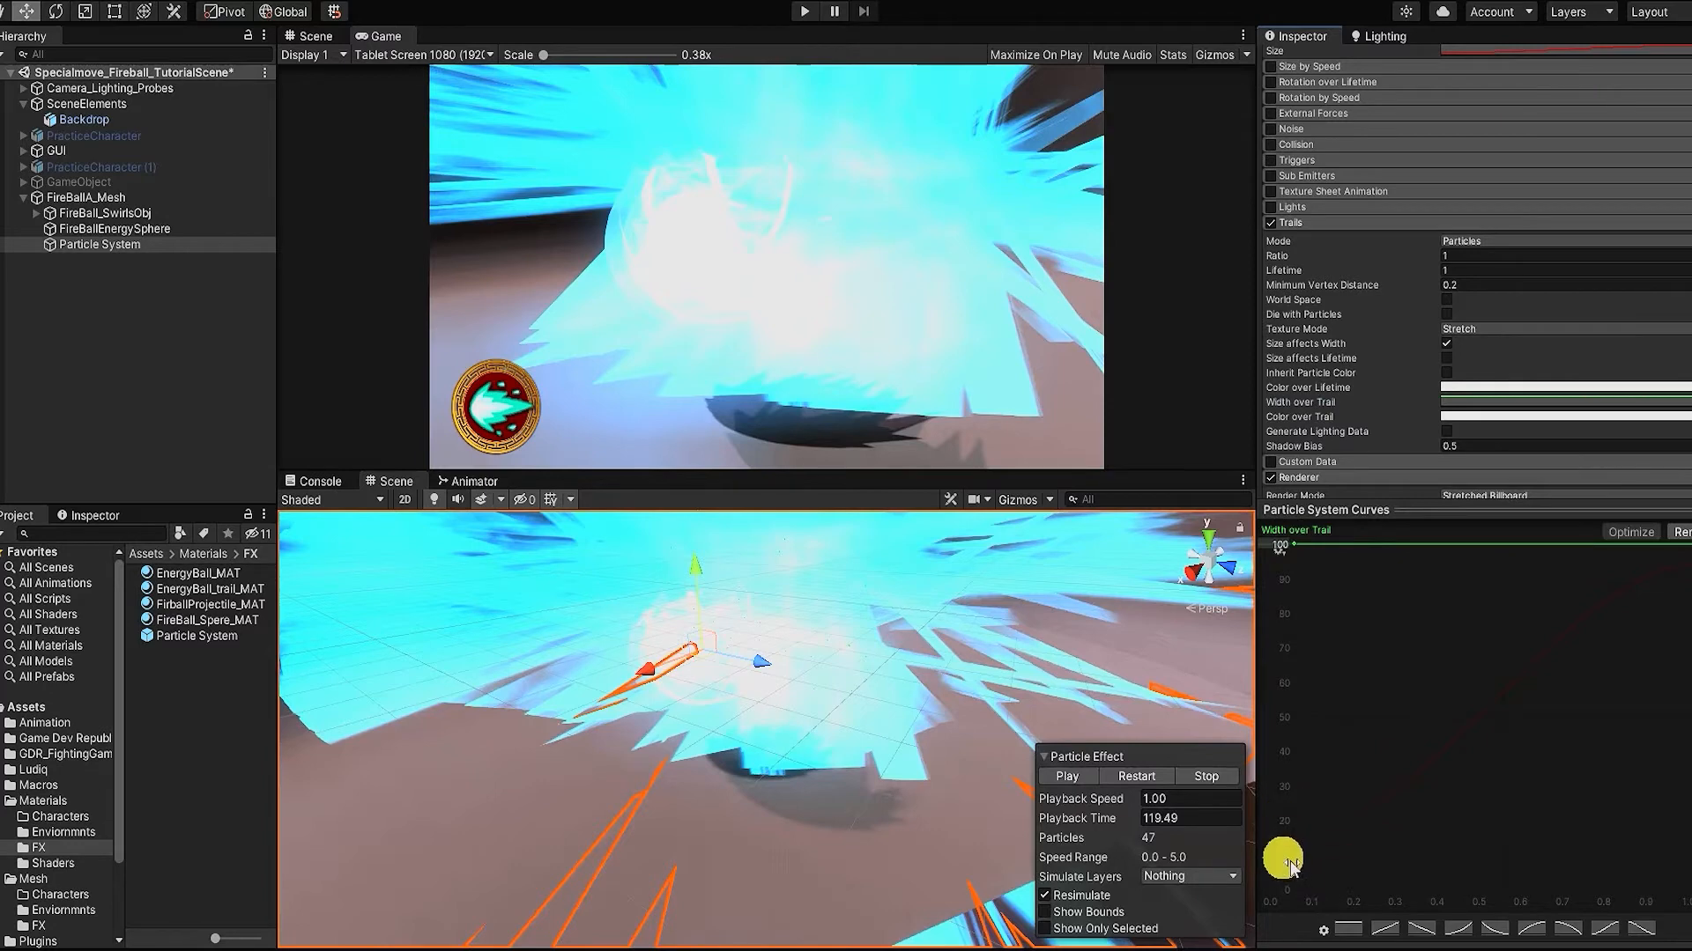
# Step: Return Width over Trail to Constant, set it to 4 and switch it to Curve mode again
pyautogui.click(1687, 402)
pyautogui.click(1542, 406)
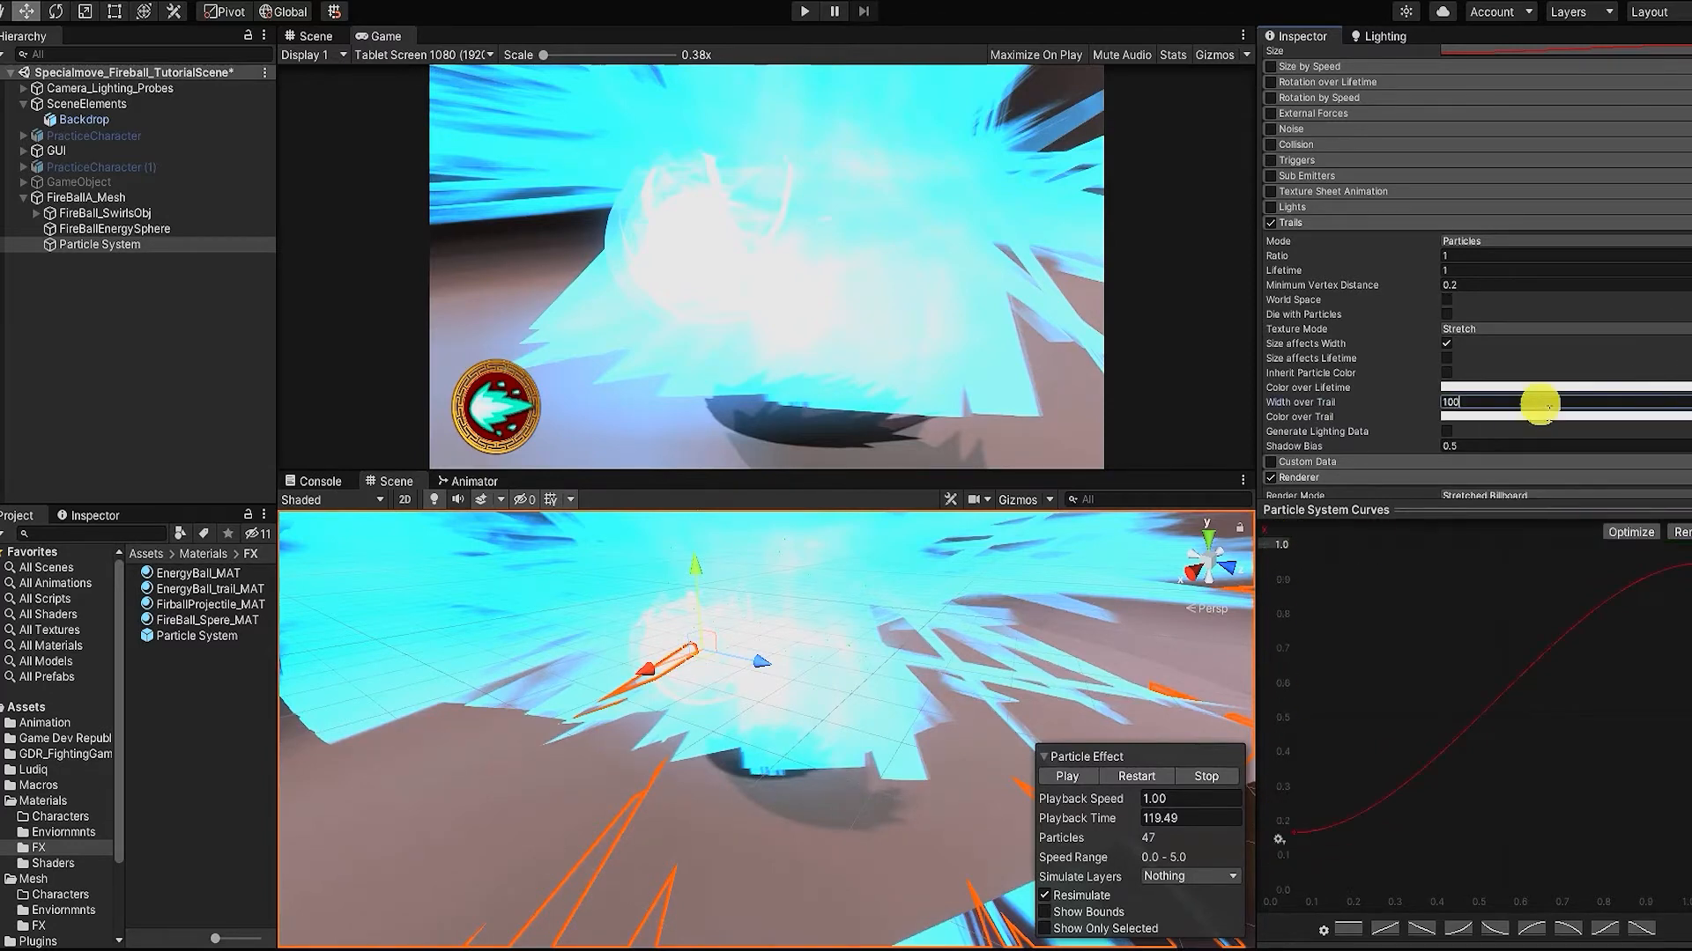
pyautogui.write('4')
pyautogui.click(1687, 402)
pyautogui.click(1495, 441)
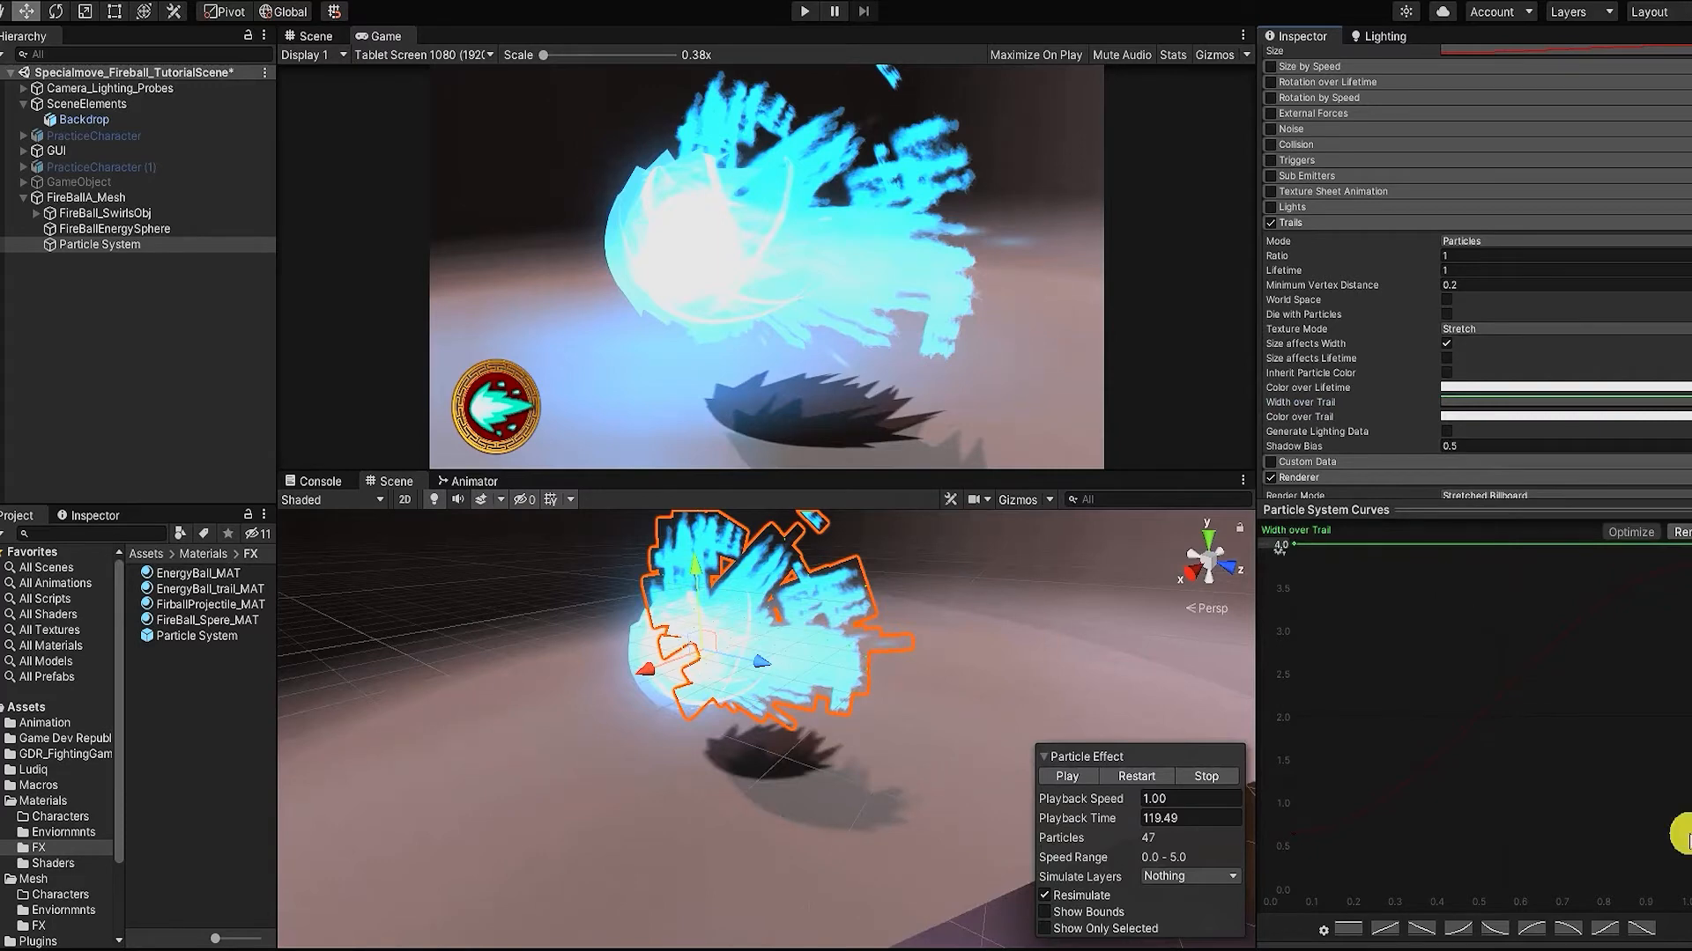
# Step: Shape the Width over Trail curve as a smooth rise from about 0.75 to about 4
pyautogui.click(1527, 930)
pyautogui.moveTo(1271, 891); pyautogui.dragTo(1357, 828)
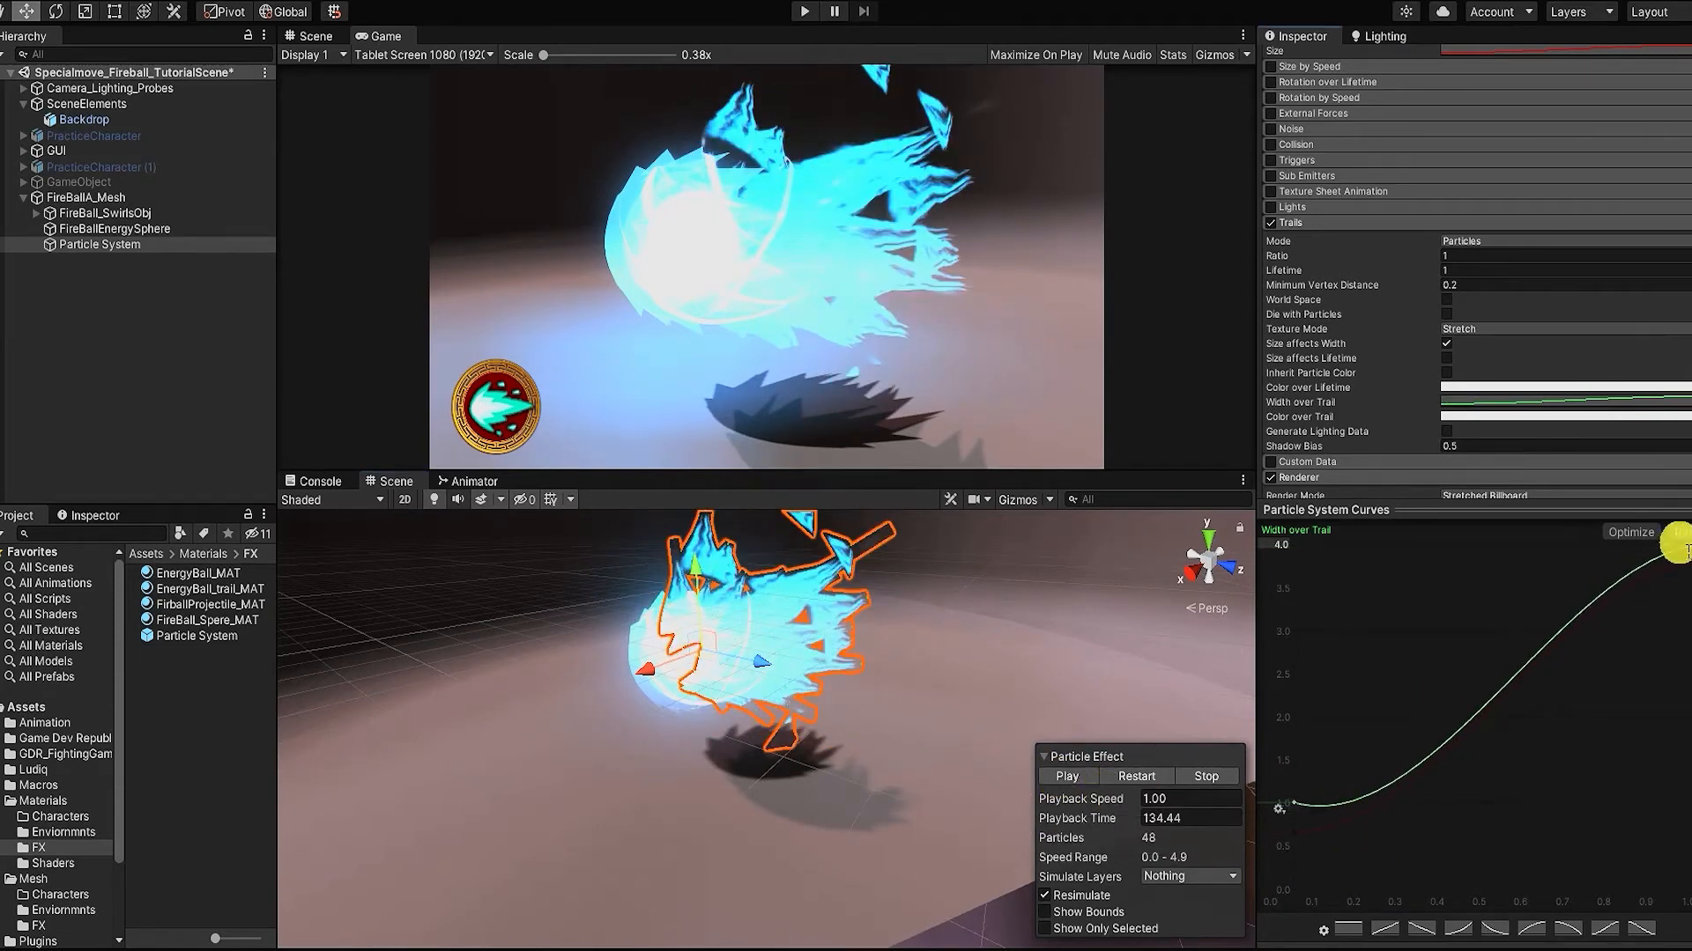
pyautogui.moveTo(1686, 548); pyautogui.dragTo(1668, 538)
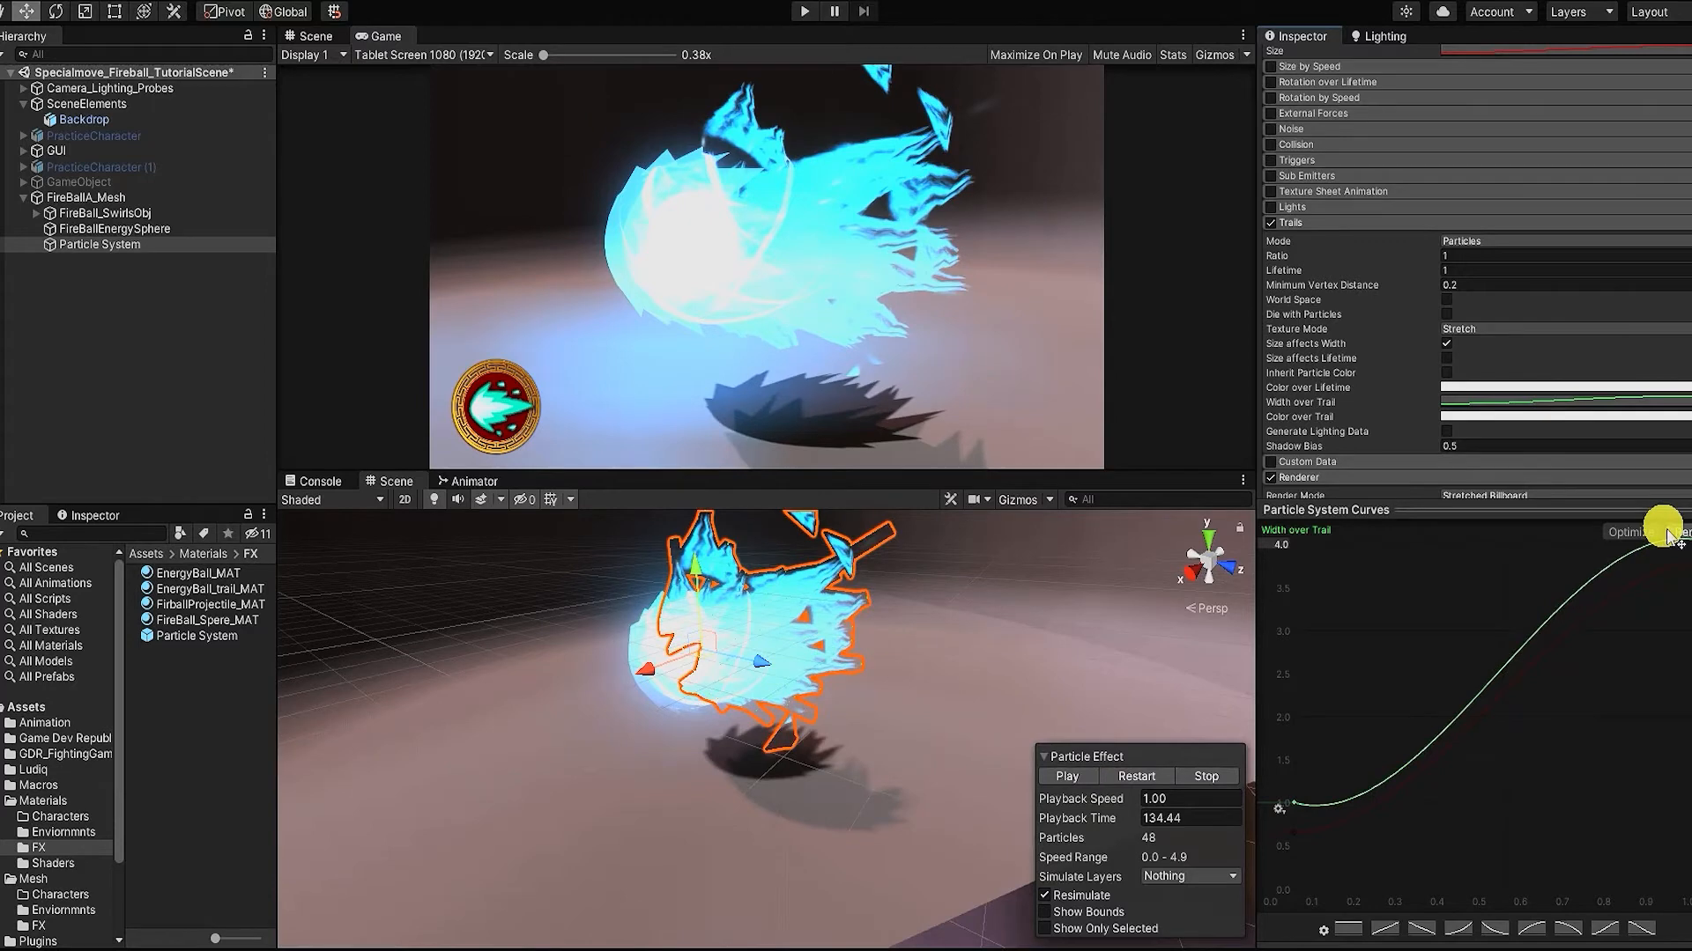
pyautogui.moveTo(1298, 808); pyautogui.dragTo(1301, 833)
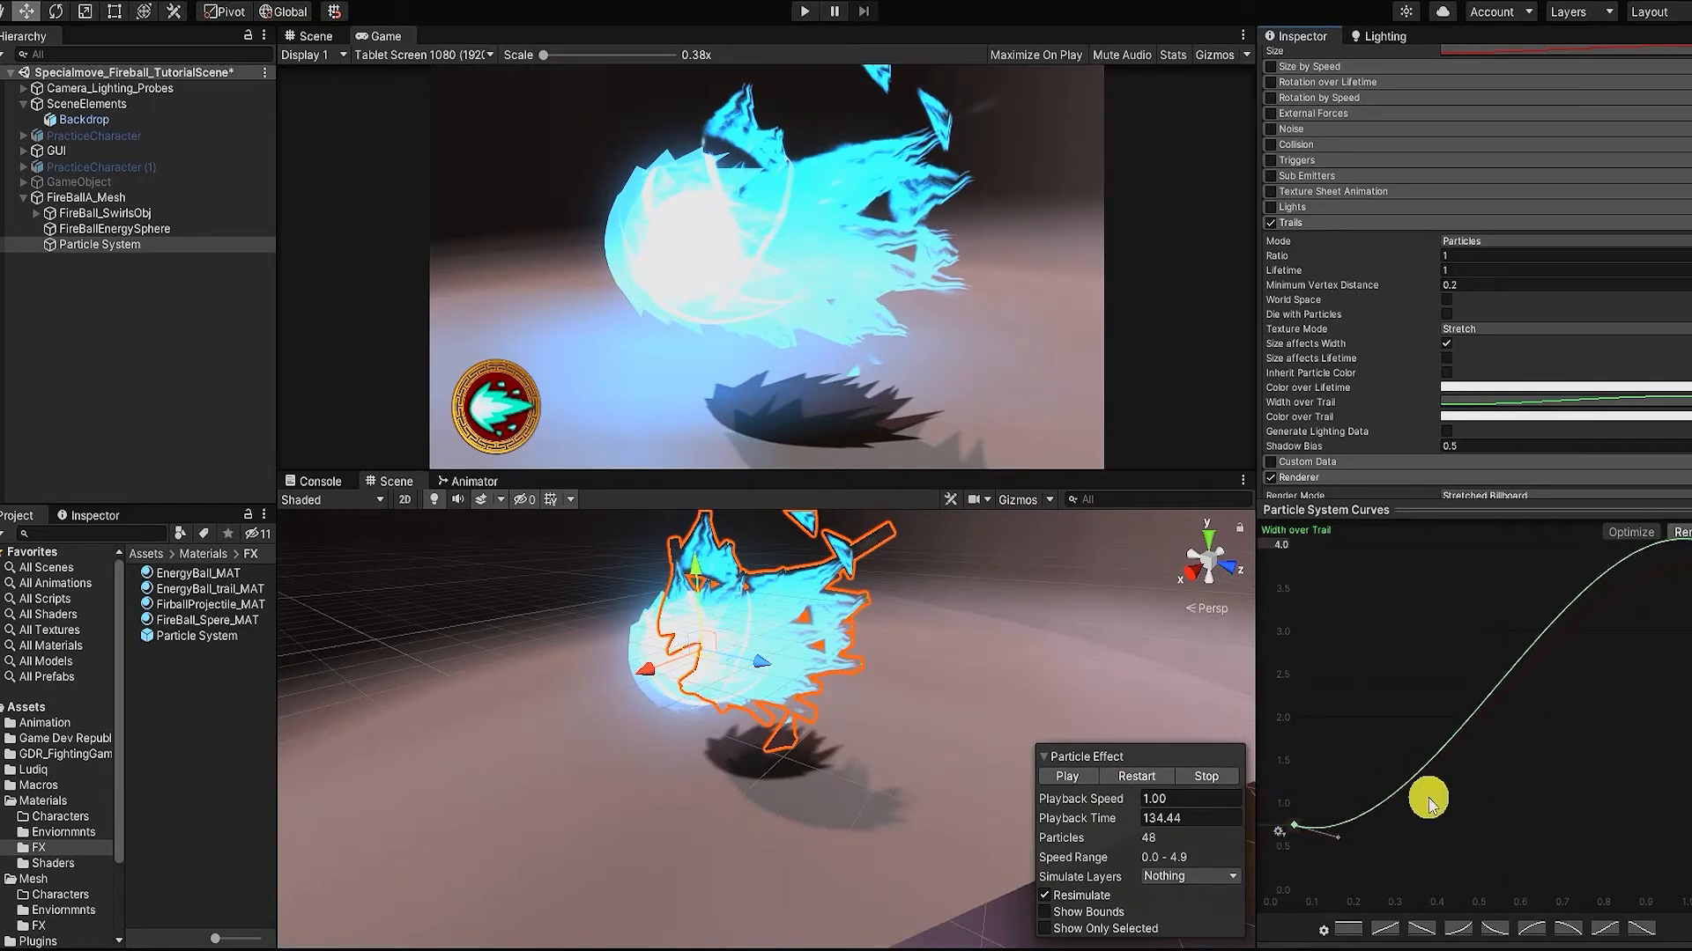
# Step: Set the trails' Color over Lifetime and Color over Trail to Gradient mode
pyautogui.click(1691, 388)
pyautogui.click(1673, 416)
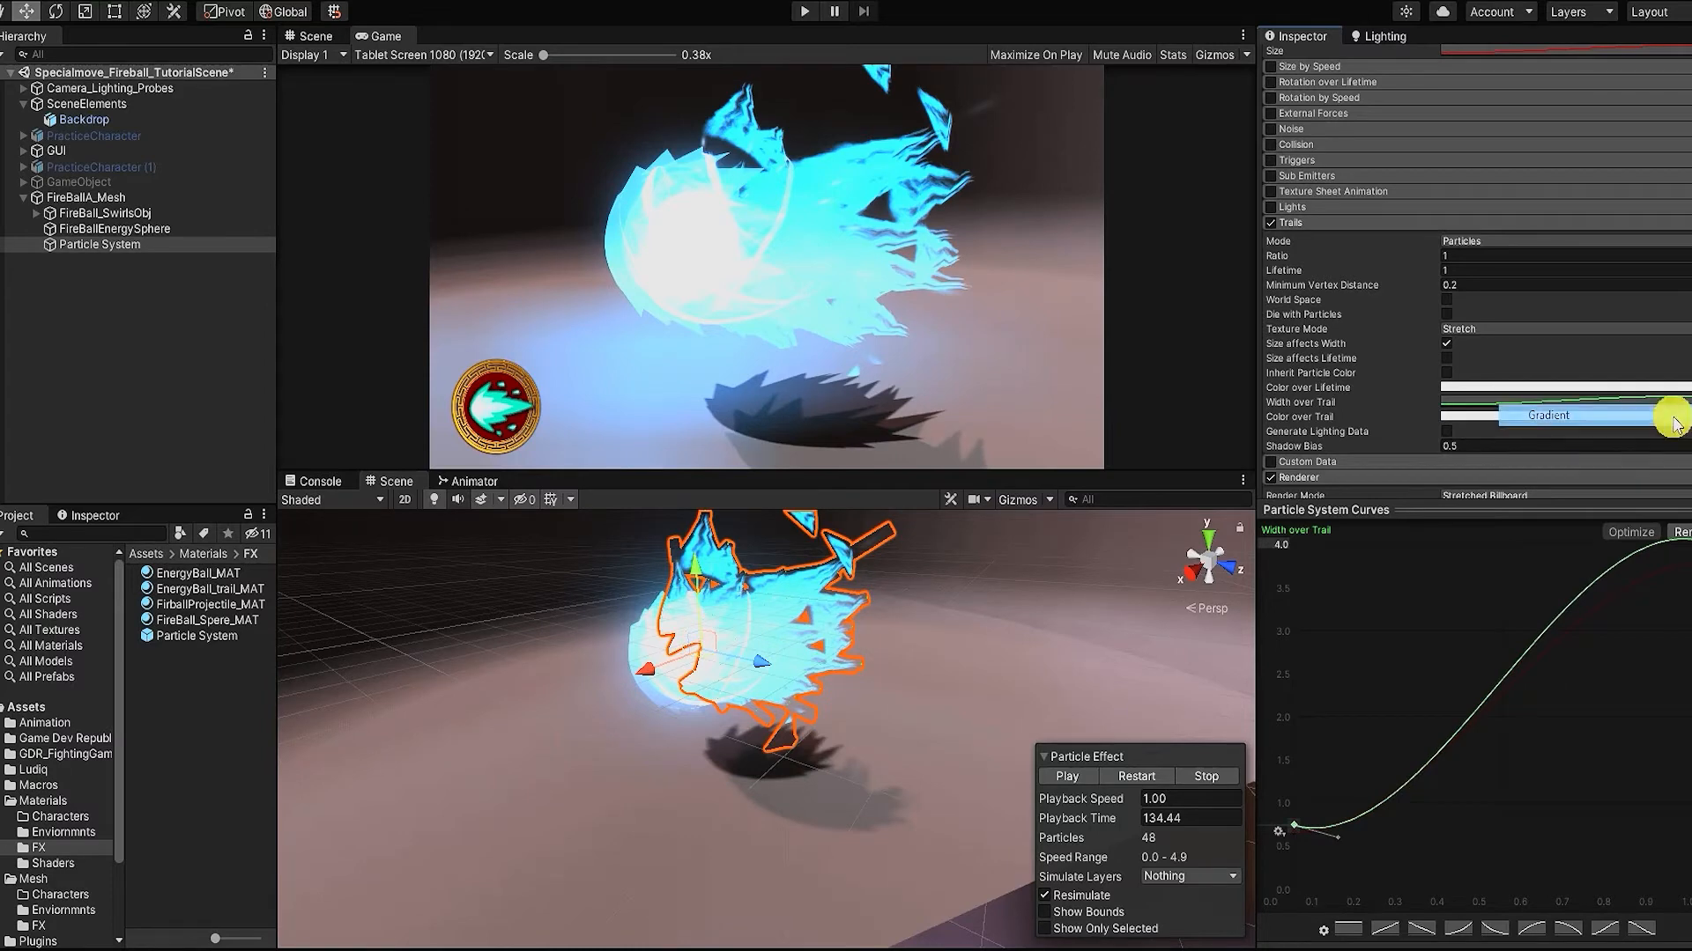
pyautogui.click(1685, 417)
pyautogui.click(1549, 448)
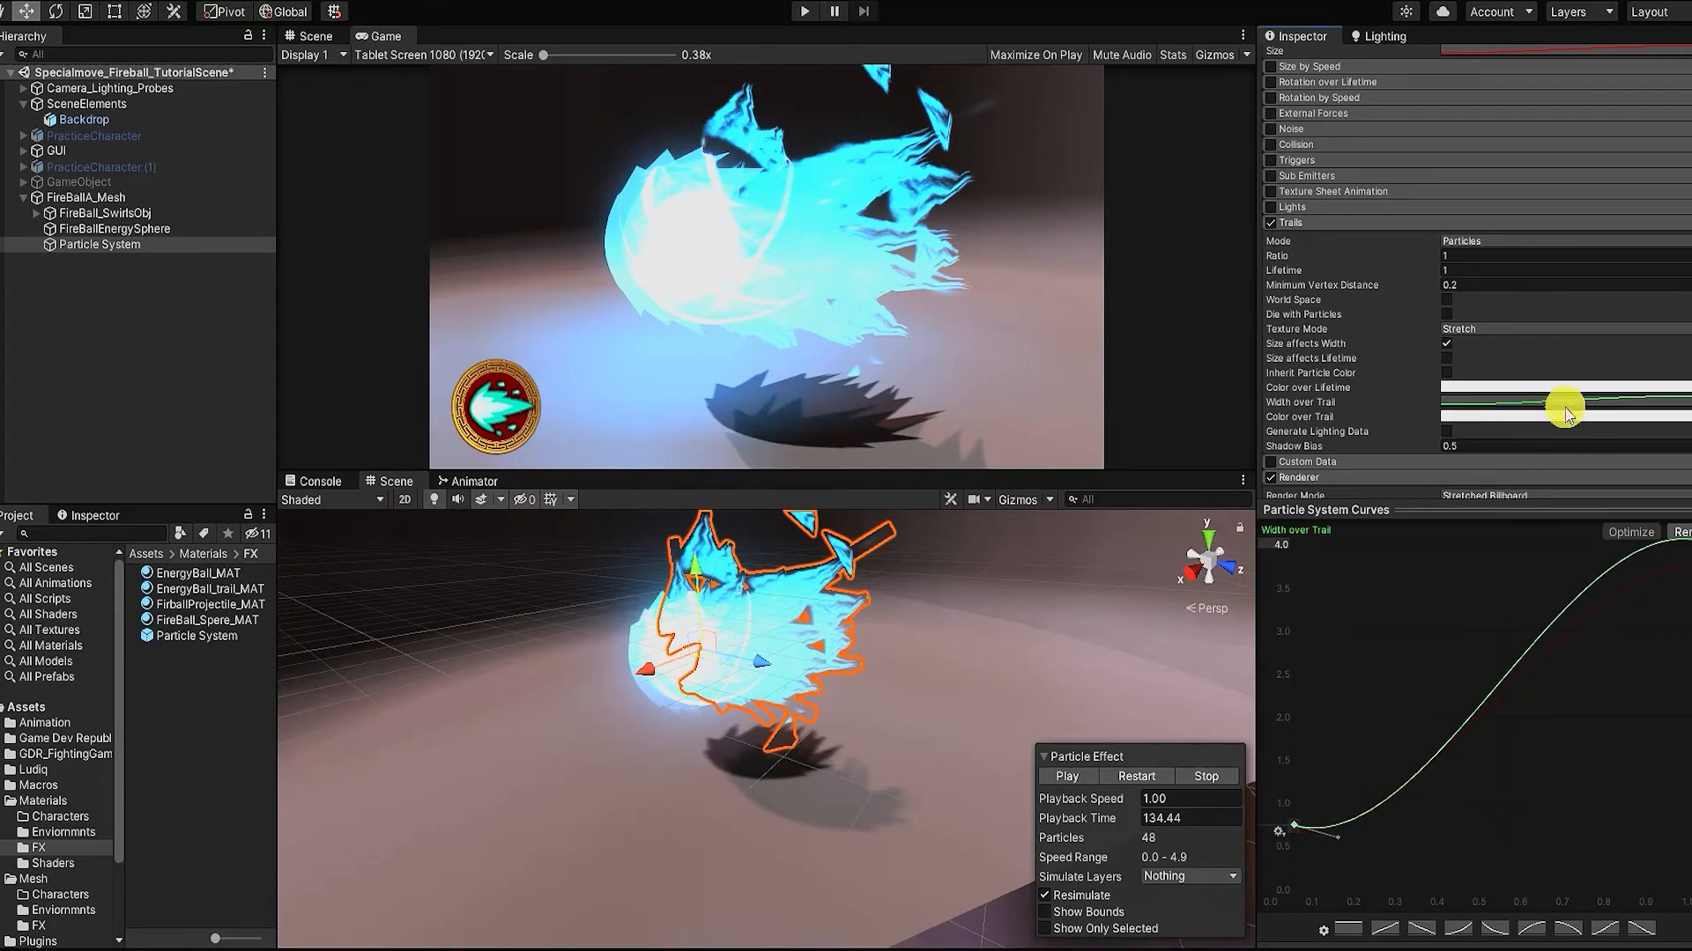
# Step: In the trails' Color over Lifetime gradient, move the first color key inward, add an opaque alpha key near the start and set the start alpha to 0
pyautogui.click(1550, 388)
pyautogui.moveTo(1132, 262); pyautogui.dragTo(1157, 263)
pyautogui.click(1132, 202)
pyautogui.moveTo(1132, 202)
pyautogui.mouseDown()
pyautogui.moveTo(1132, 179)
pyautogui.moveTo(1132, 202)
pyautogui.mouseUp()
pyautogui.moveTo(1252, 287); pyautogui.dragTo(1197, 287)
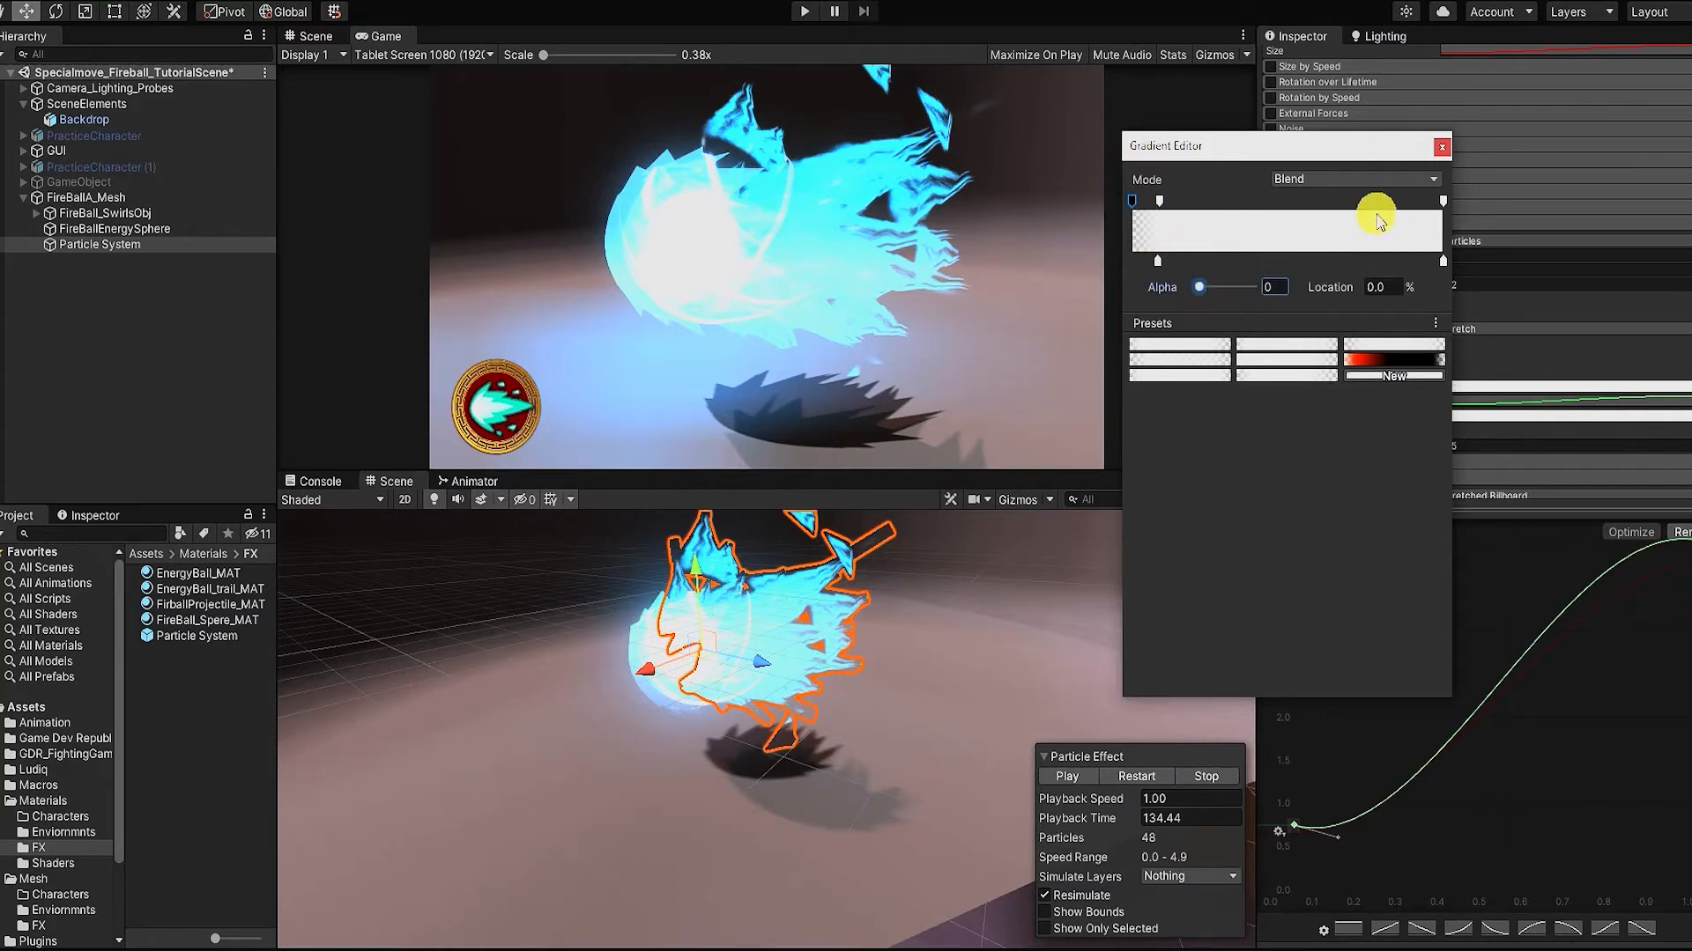
# Step: Add an alpha key at location 70% with alpha 175, set the end alpha to 0, and close the gradient
pyautogui.click(1350, 204)
pyautogui.click(1390, 289)
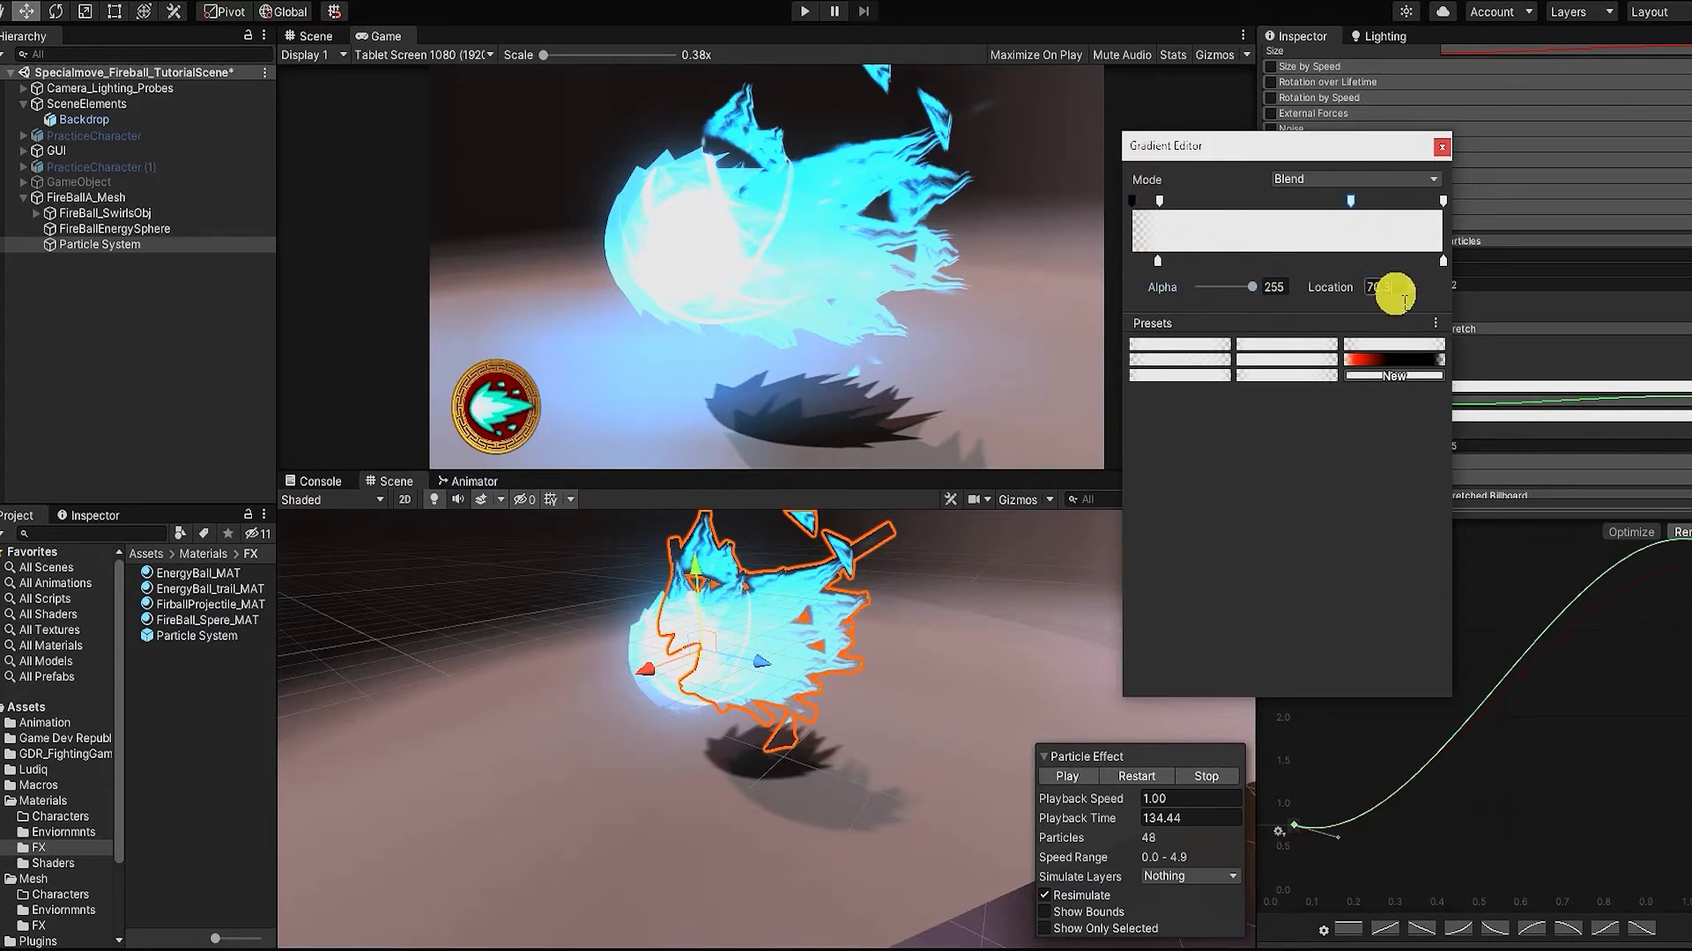
pyautogui.click(1350, 201)
pyautogui.moveTo(1279, 286); pyautogui.dragTo(1201, 291)
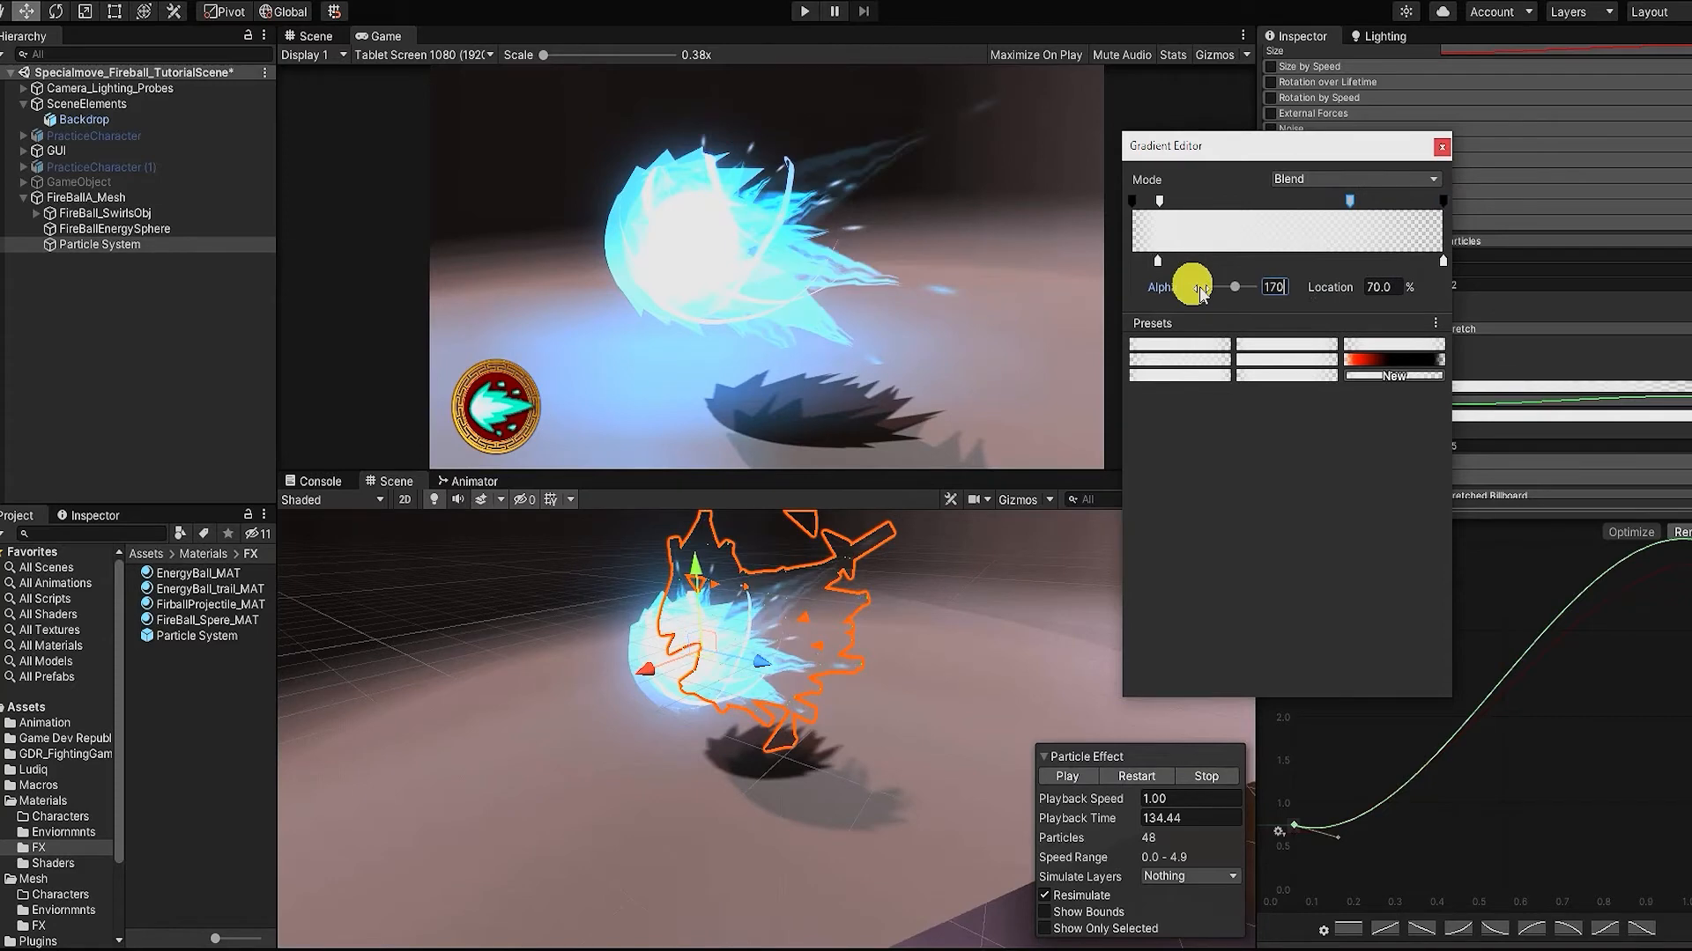
pyautogui.moveTo(1350, 202); pyautogui.dragTo(1356, 216)
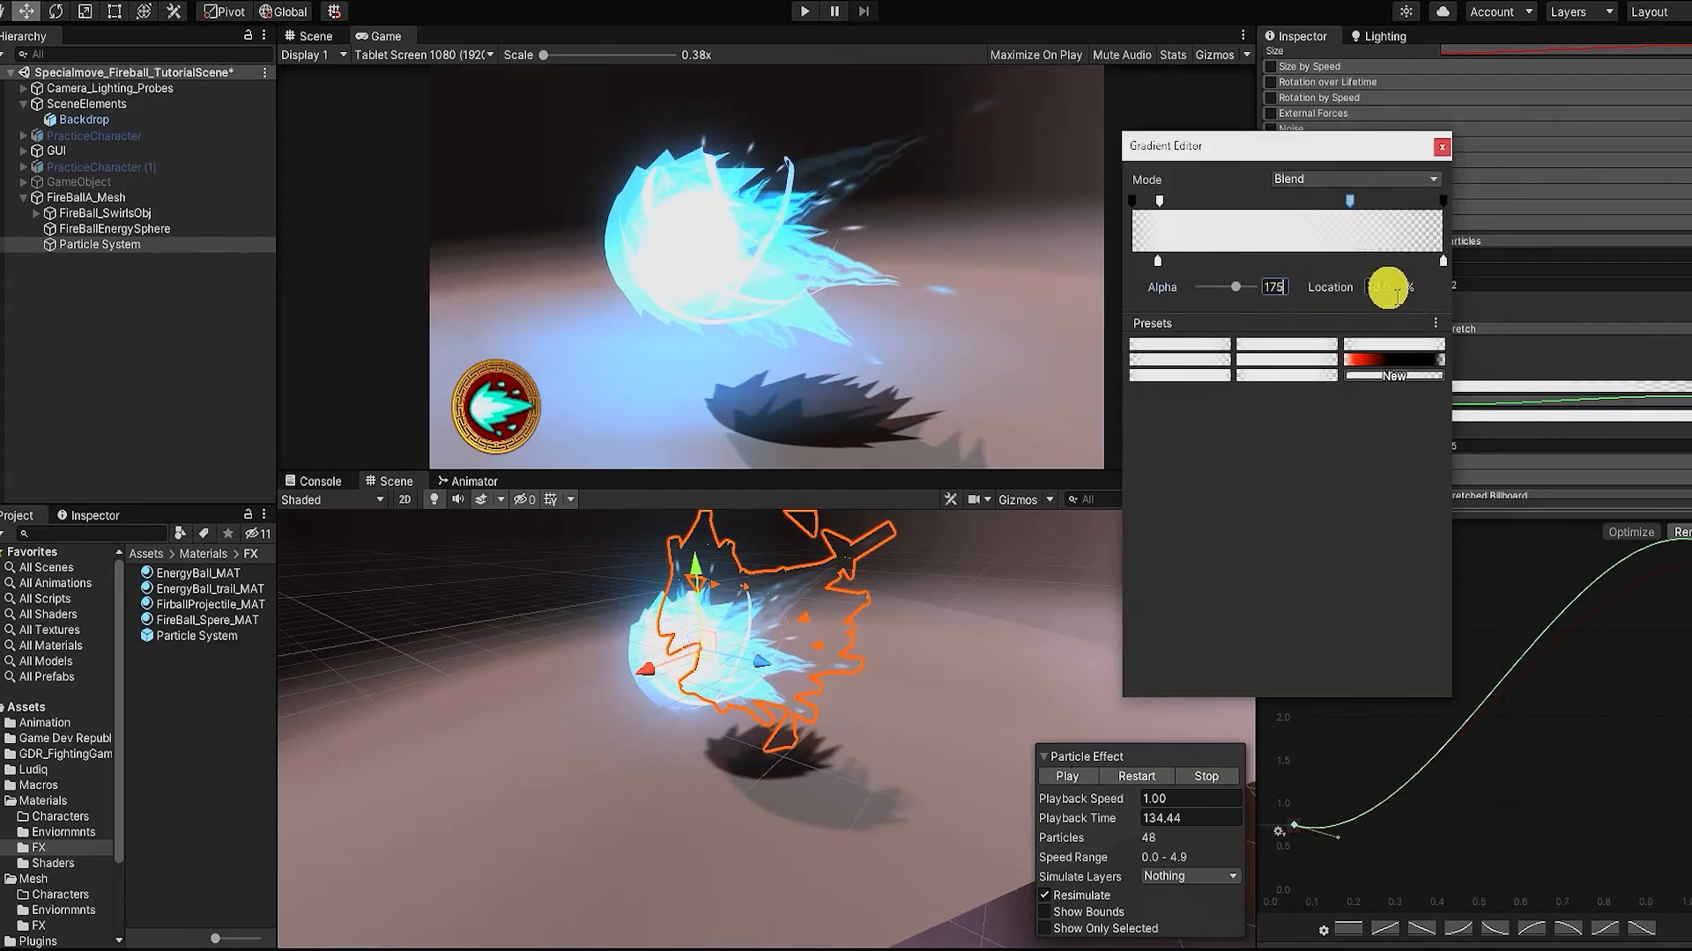
pyautogui.click(1439, 154)
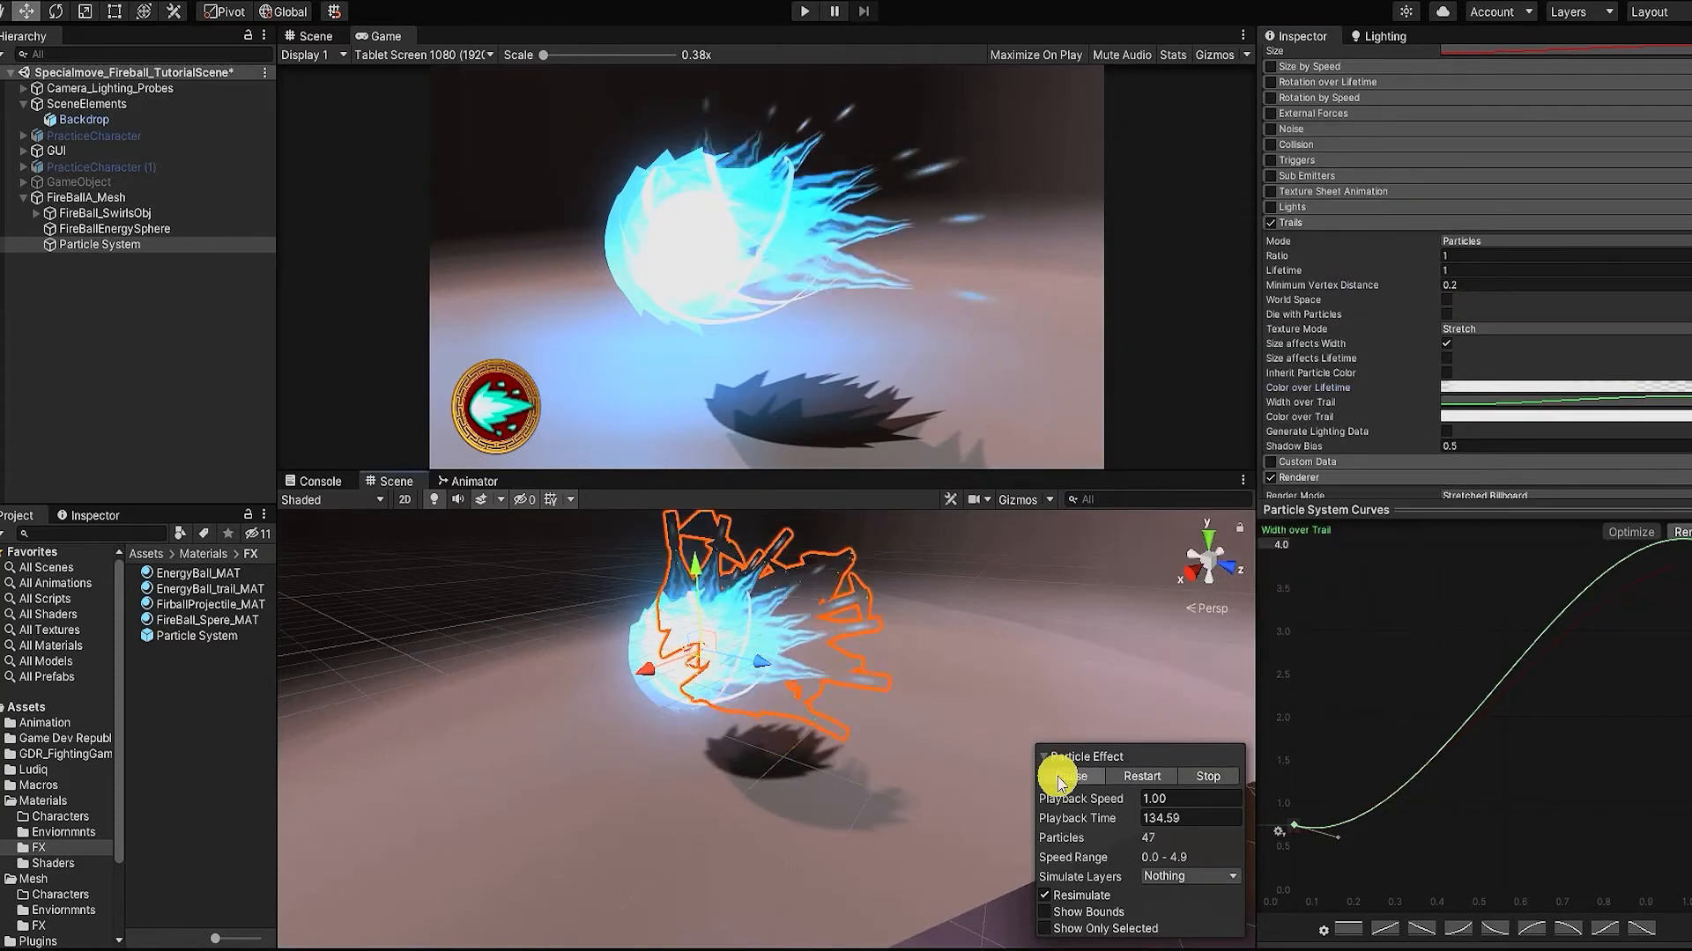
# Step: In the Color over Trail gradient, move the starting color key to 9.7%, move the starting alpha key inward and make the end color black (000000)
pyautogui.click(1617, 418)
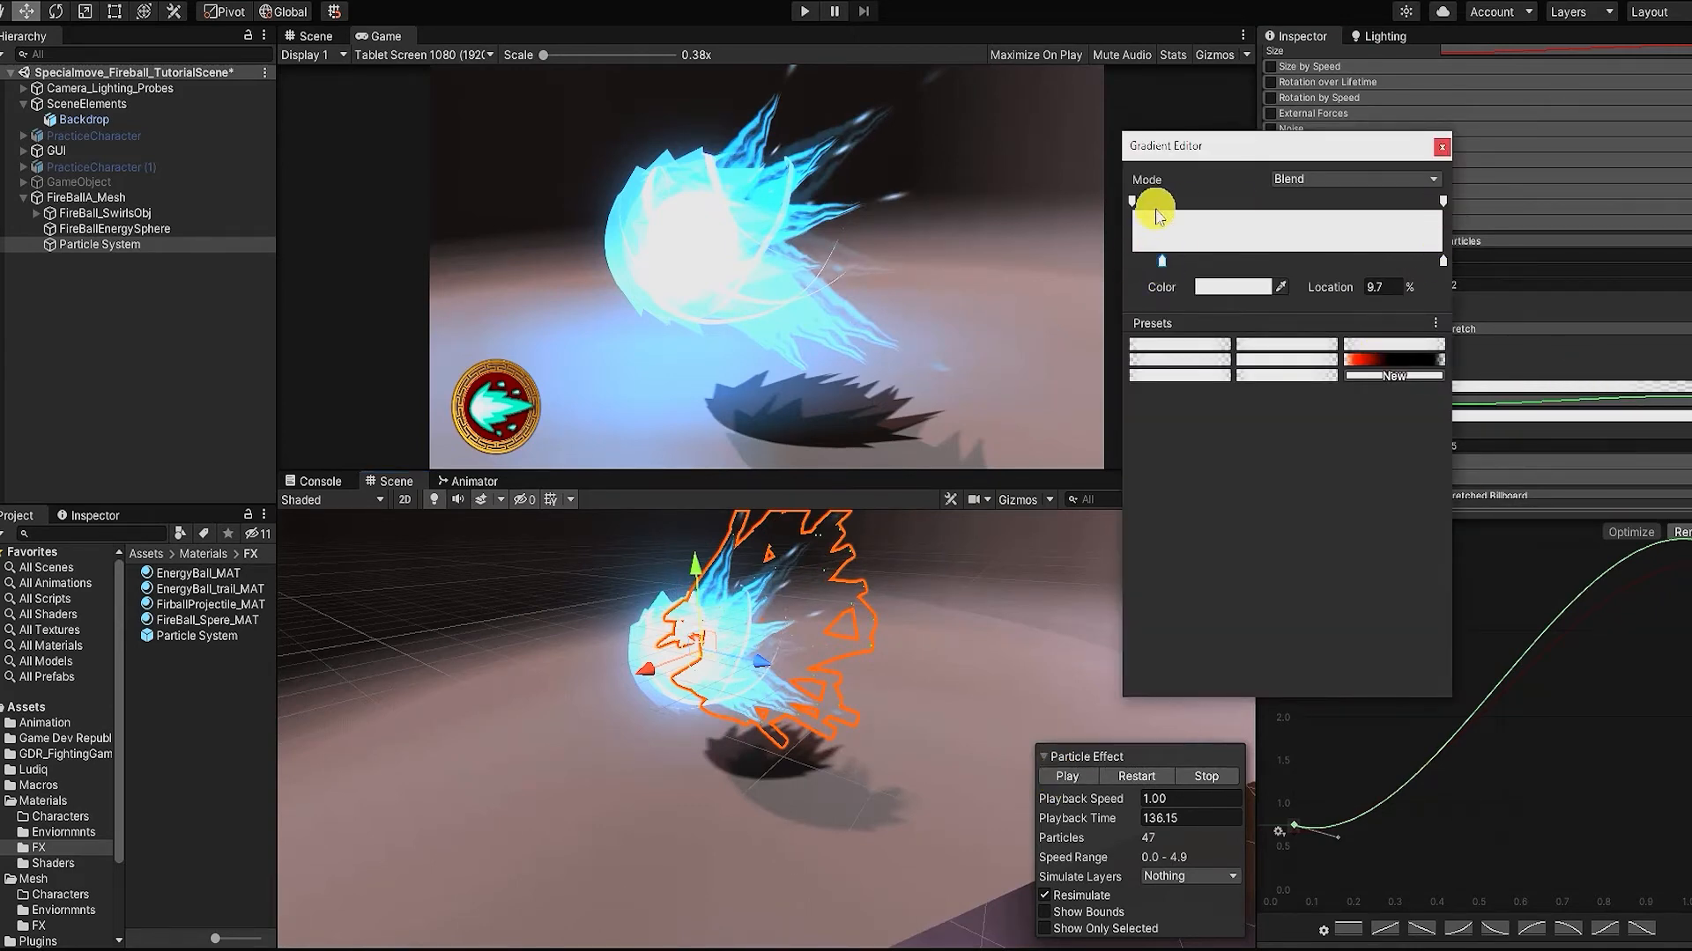
pyautogui.moveTo(1131, 201); pyautogui.dragTo(1161, 201)
pyautogui.doubleClick(1442, 260)
pyautogui.moveTo(1292, 427); pyautogui.dragTo(1286, 499)
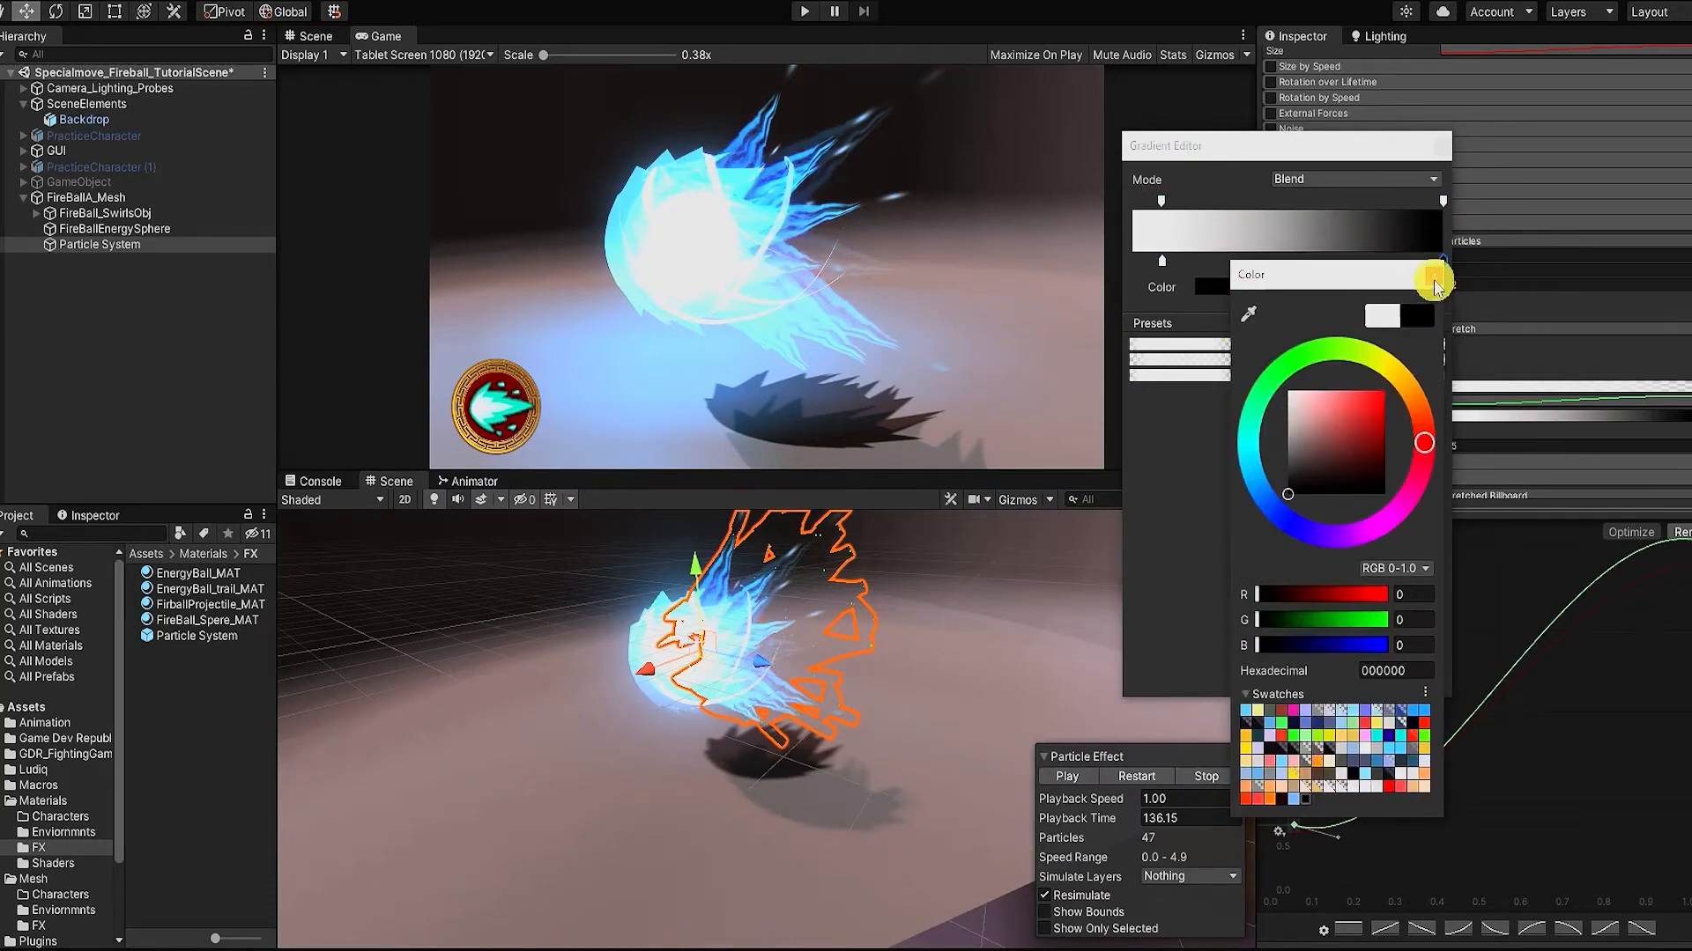
# Step: In the Color over Trail gradient, move the end alpha and color keys slightly inward and close the gradient
pyautogui.click(1435, 276)
pyautogui.moveTo(1442, 201)
pyautogui.mouseDown()
pyautogui.moveTo(1436, 258)
pyautogui.moveTo(1428, 202)
pyautogui.mouseUp()
pyautogui.moveTo(1392, 289); pyautogui.dragTo(1270, 268)
pyautogui.click(1433, 263)
pyautogui.click(1162, 260)
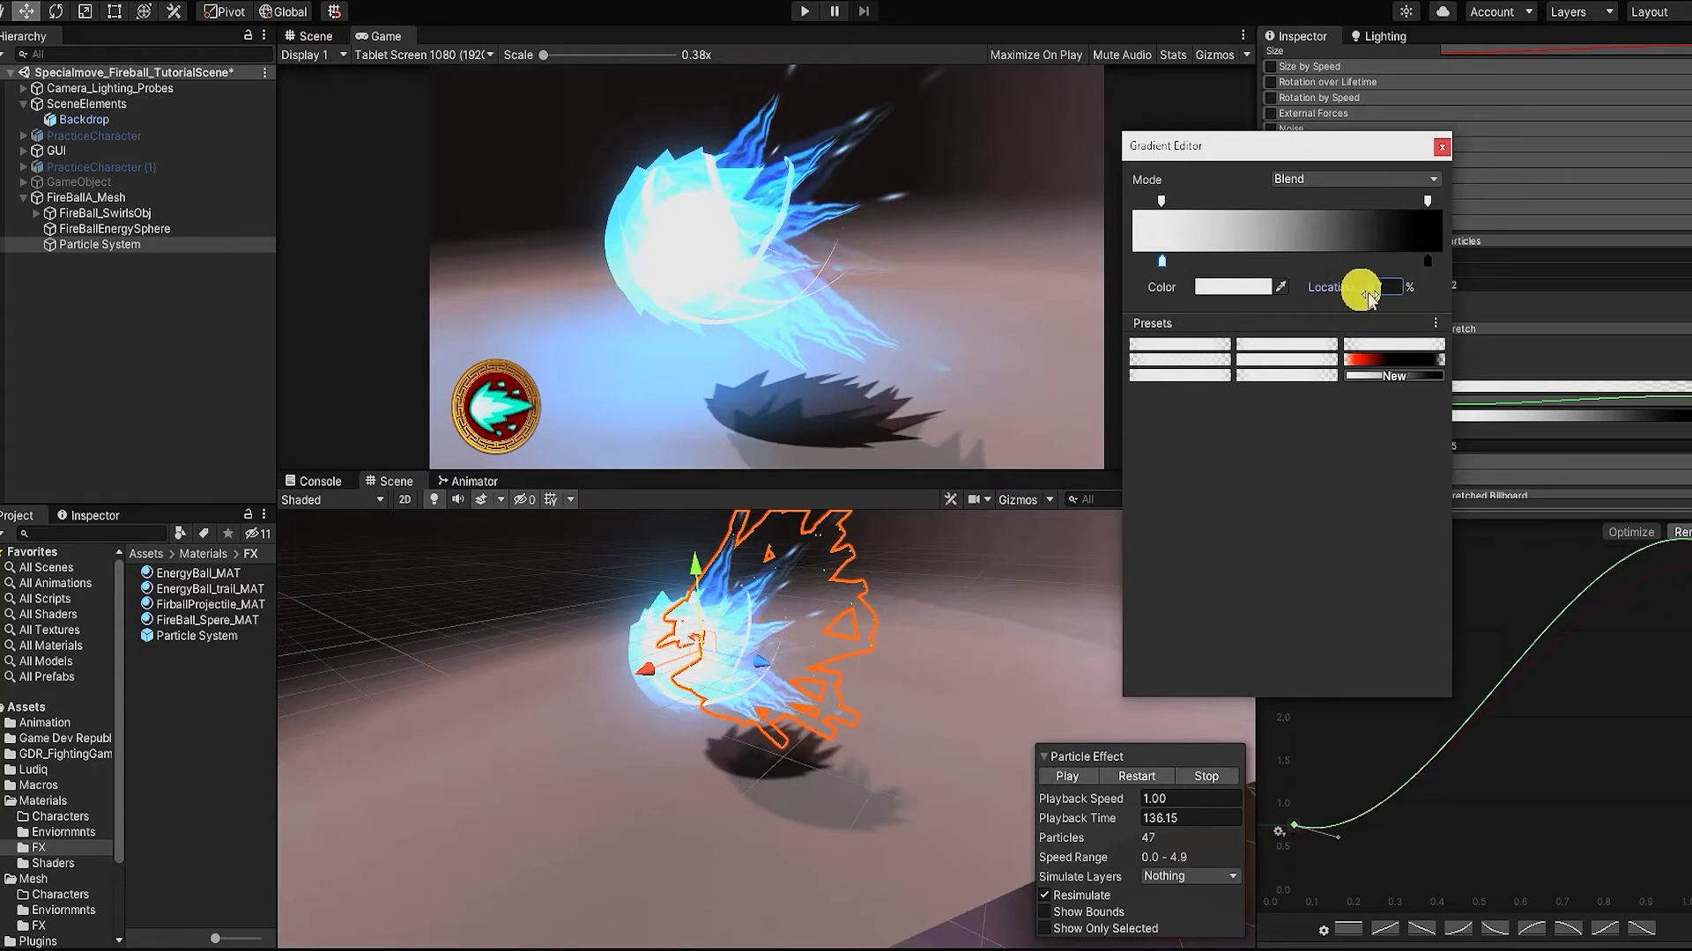
pyautogui.click(1441, 146)
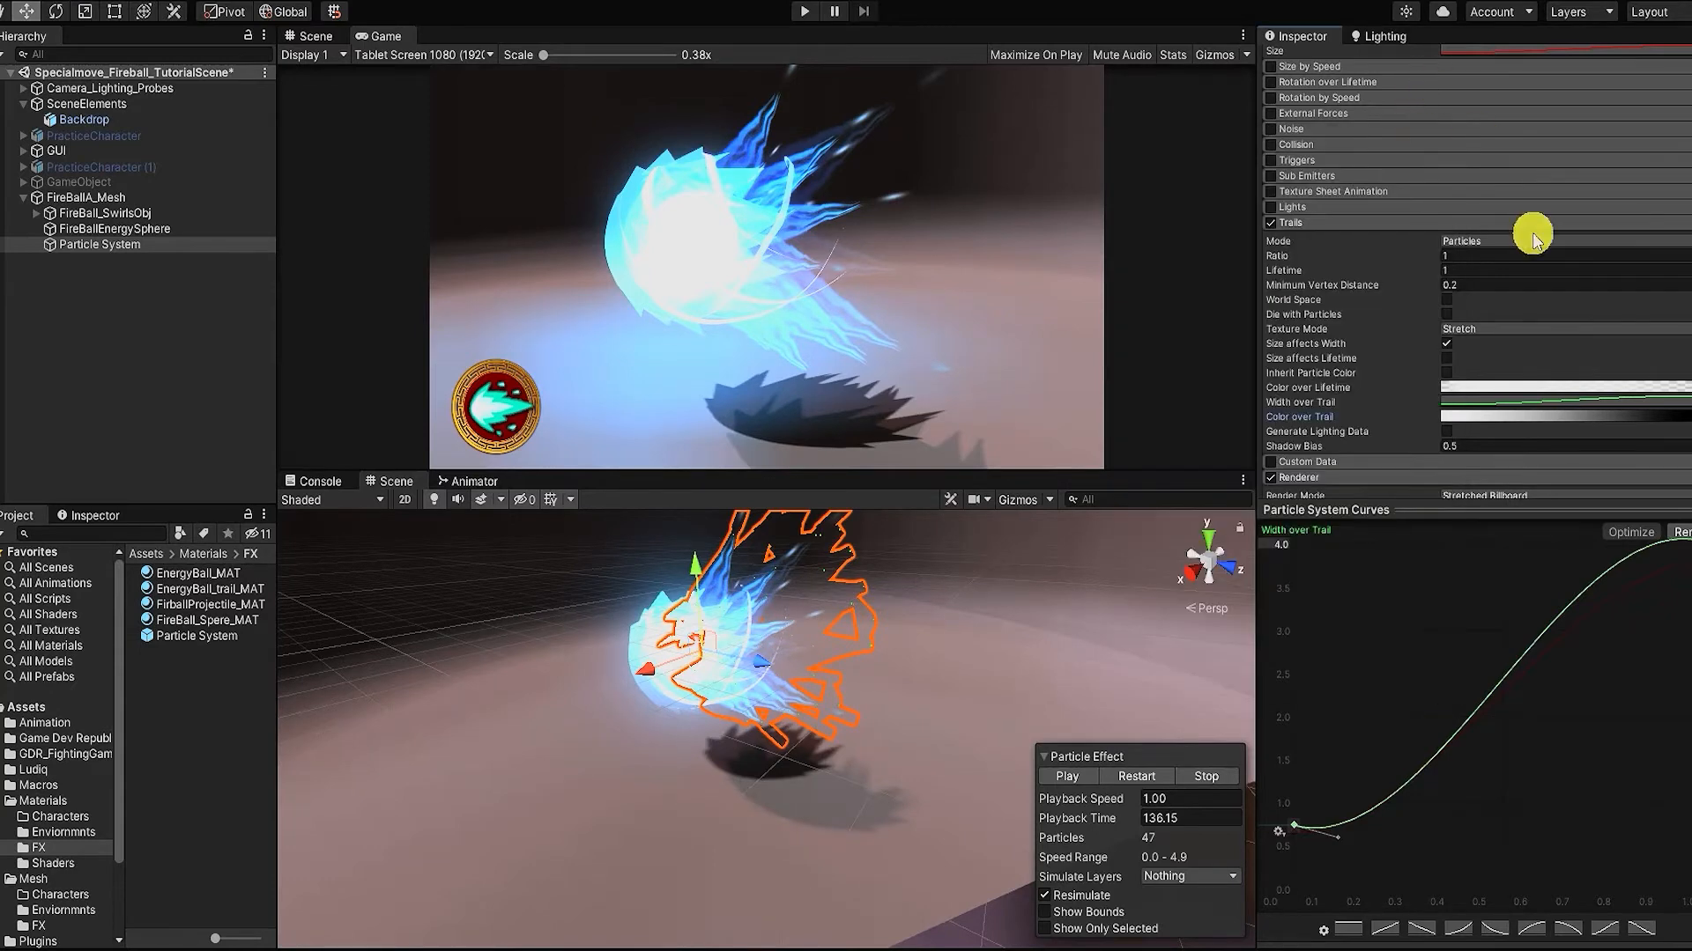
# Step: Set the trails' Minimum Vertex Distance to 0 and play the particle effect preview
pyautogui.write('0')
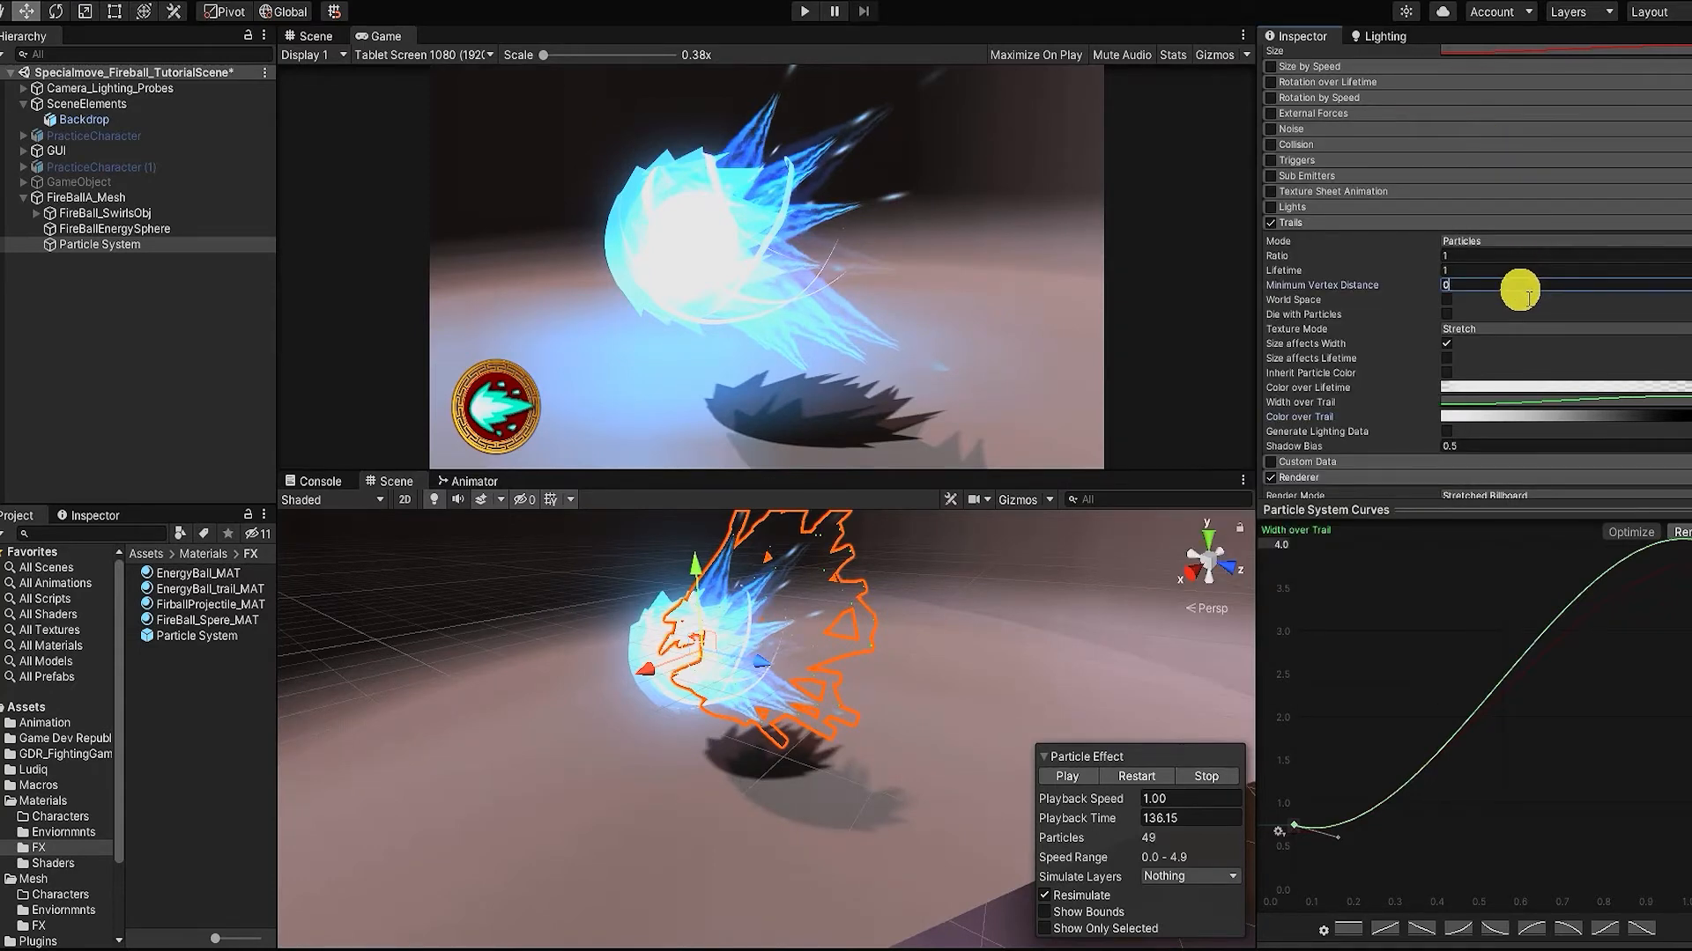
pyautogui.click(1069, 777)
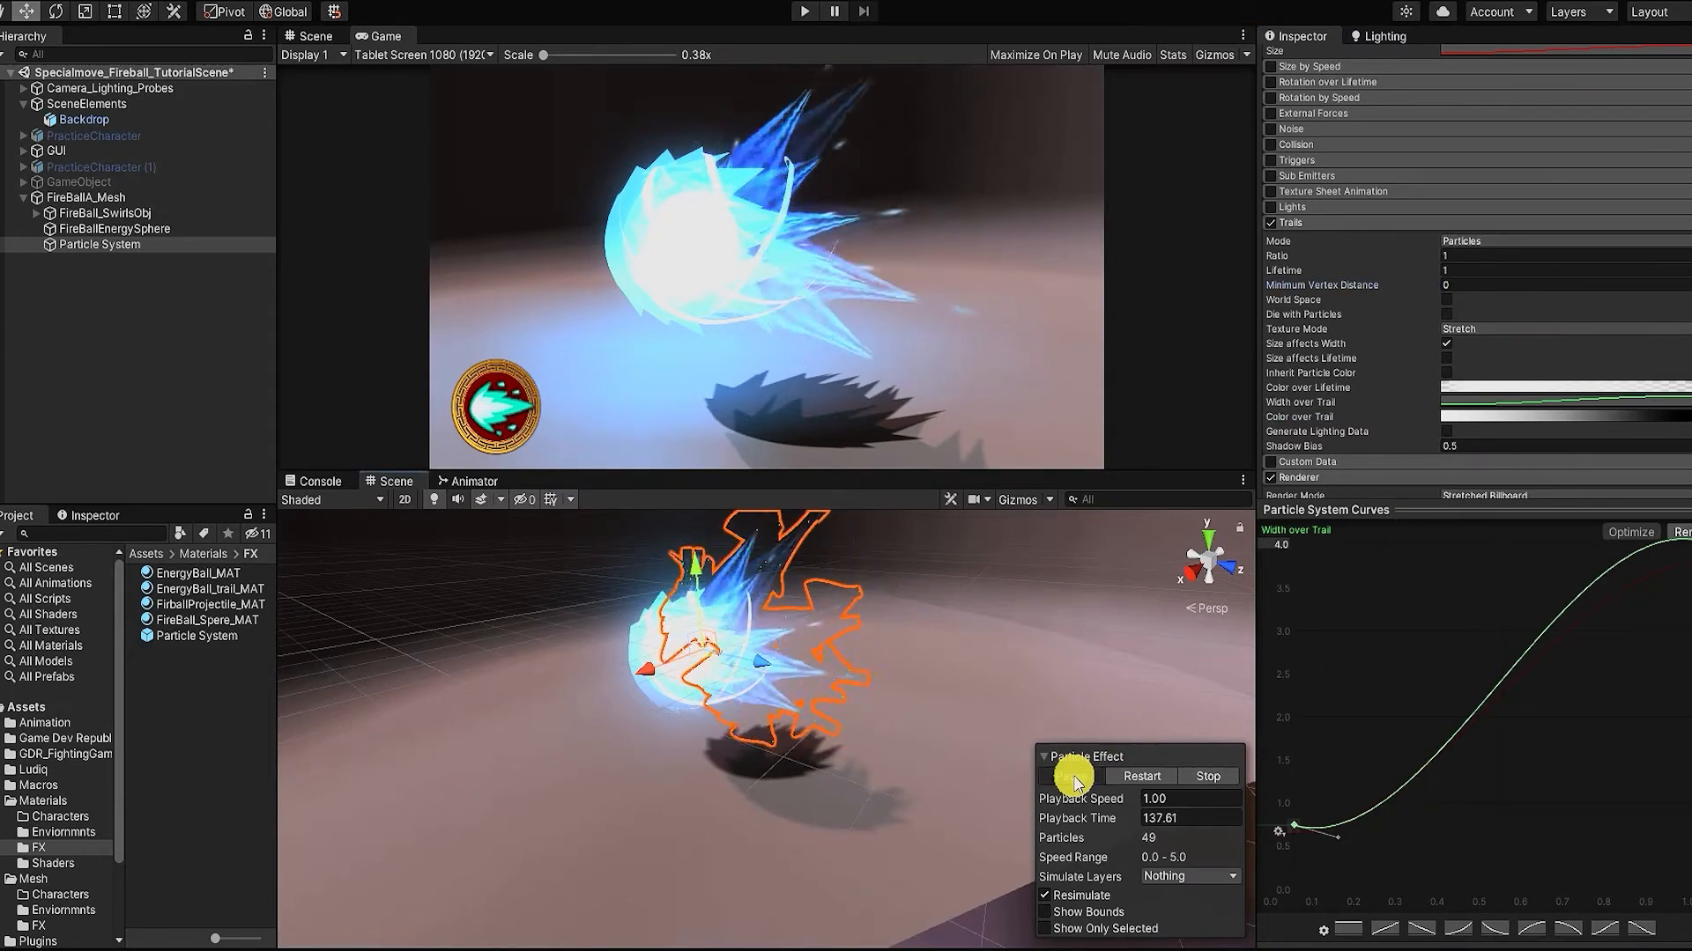
pyautogui.scroll(15, 1612, 476)
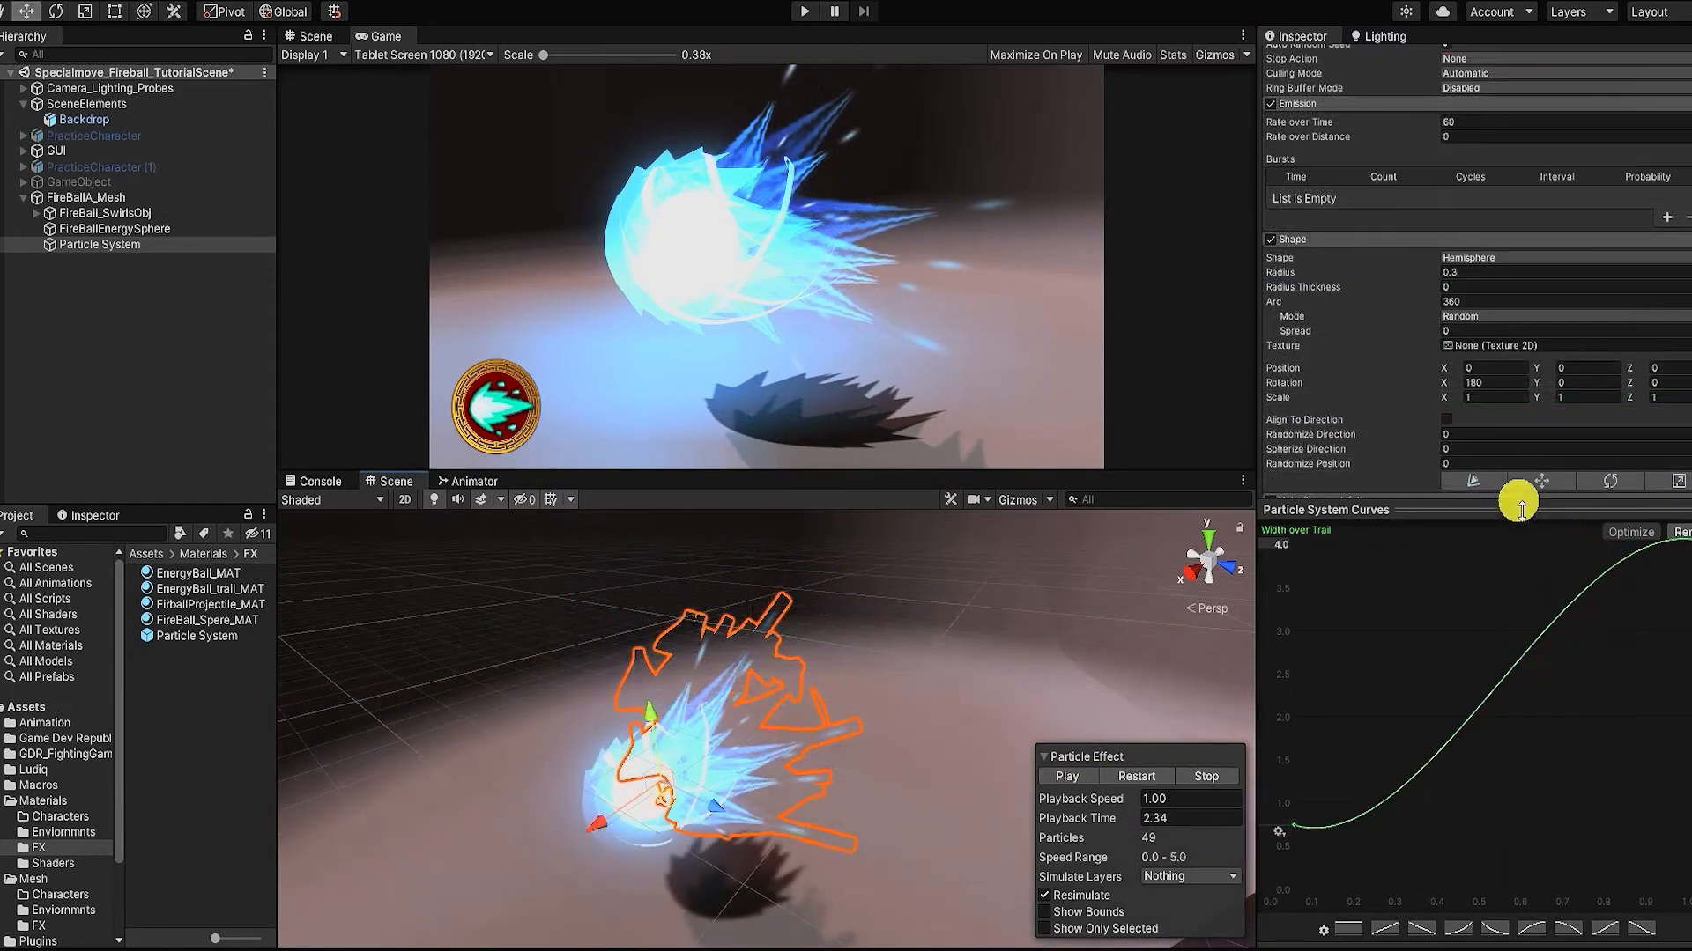
pyautogui.moveTo(1521, 508); pyautogui.dragTo(1522, 518)
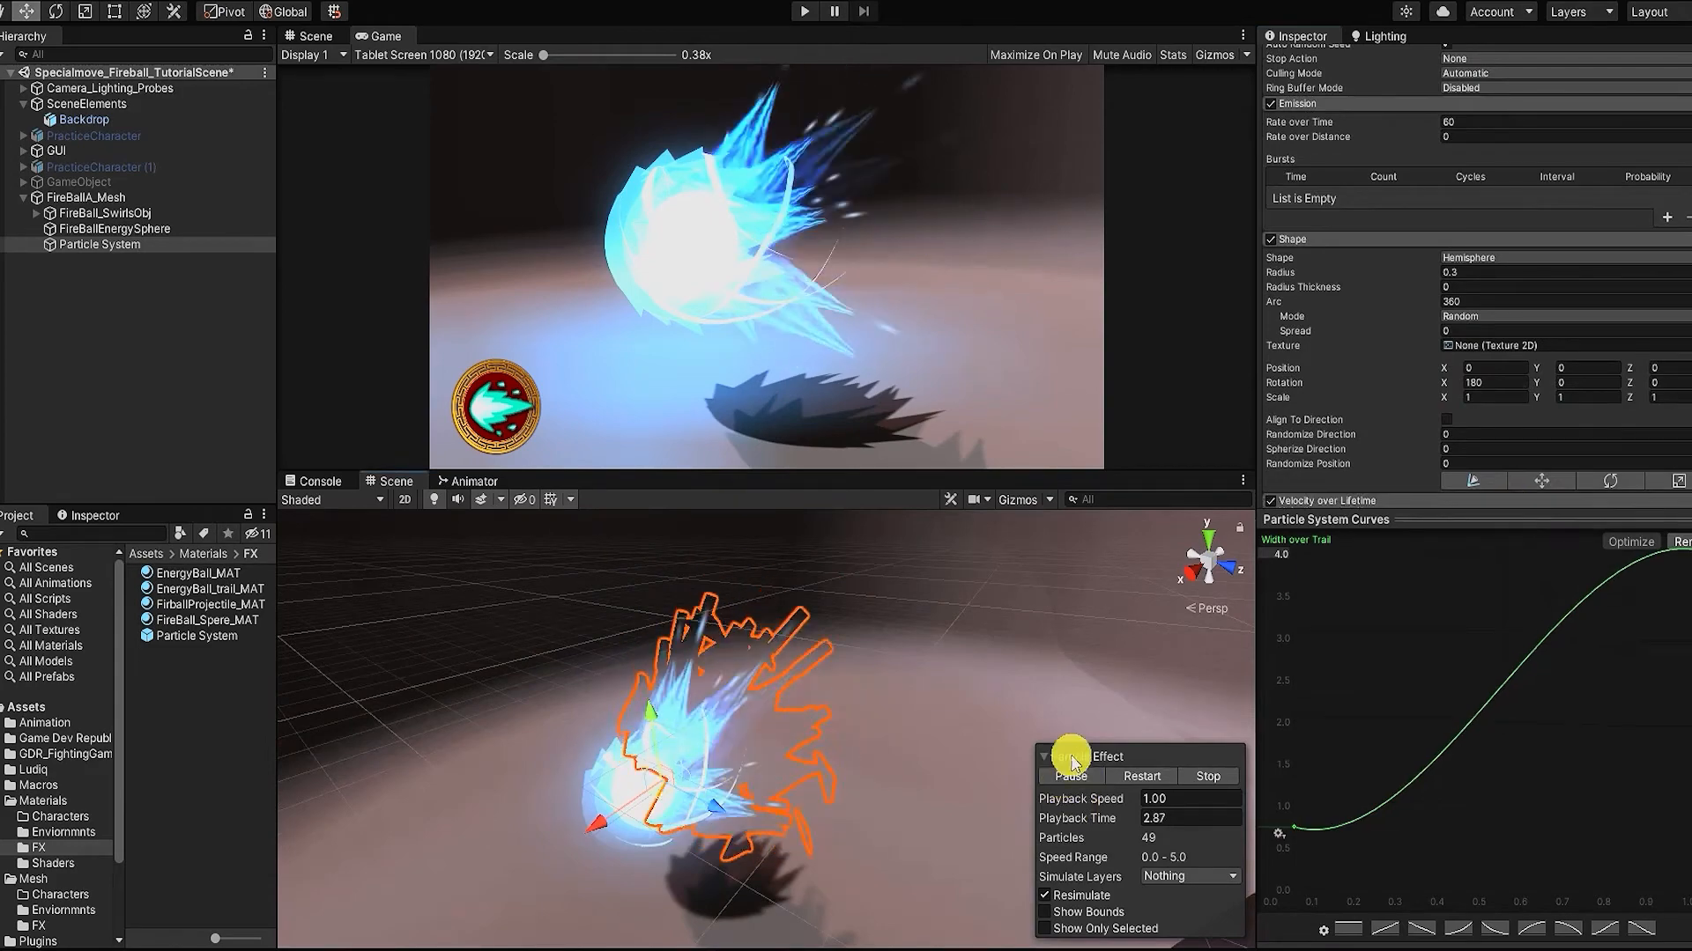
# Step: Set the particle system's emission Rate over Time to 150
pyautogui.scroll(5, 1469, 289)
pyautogui.click(1480, 300)
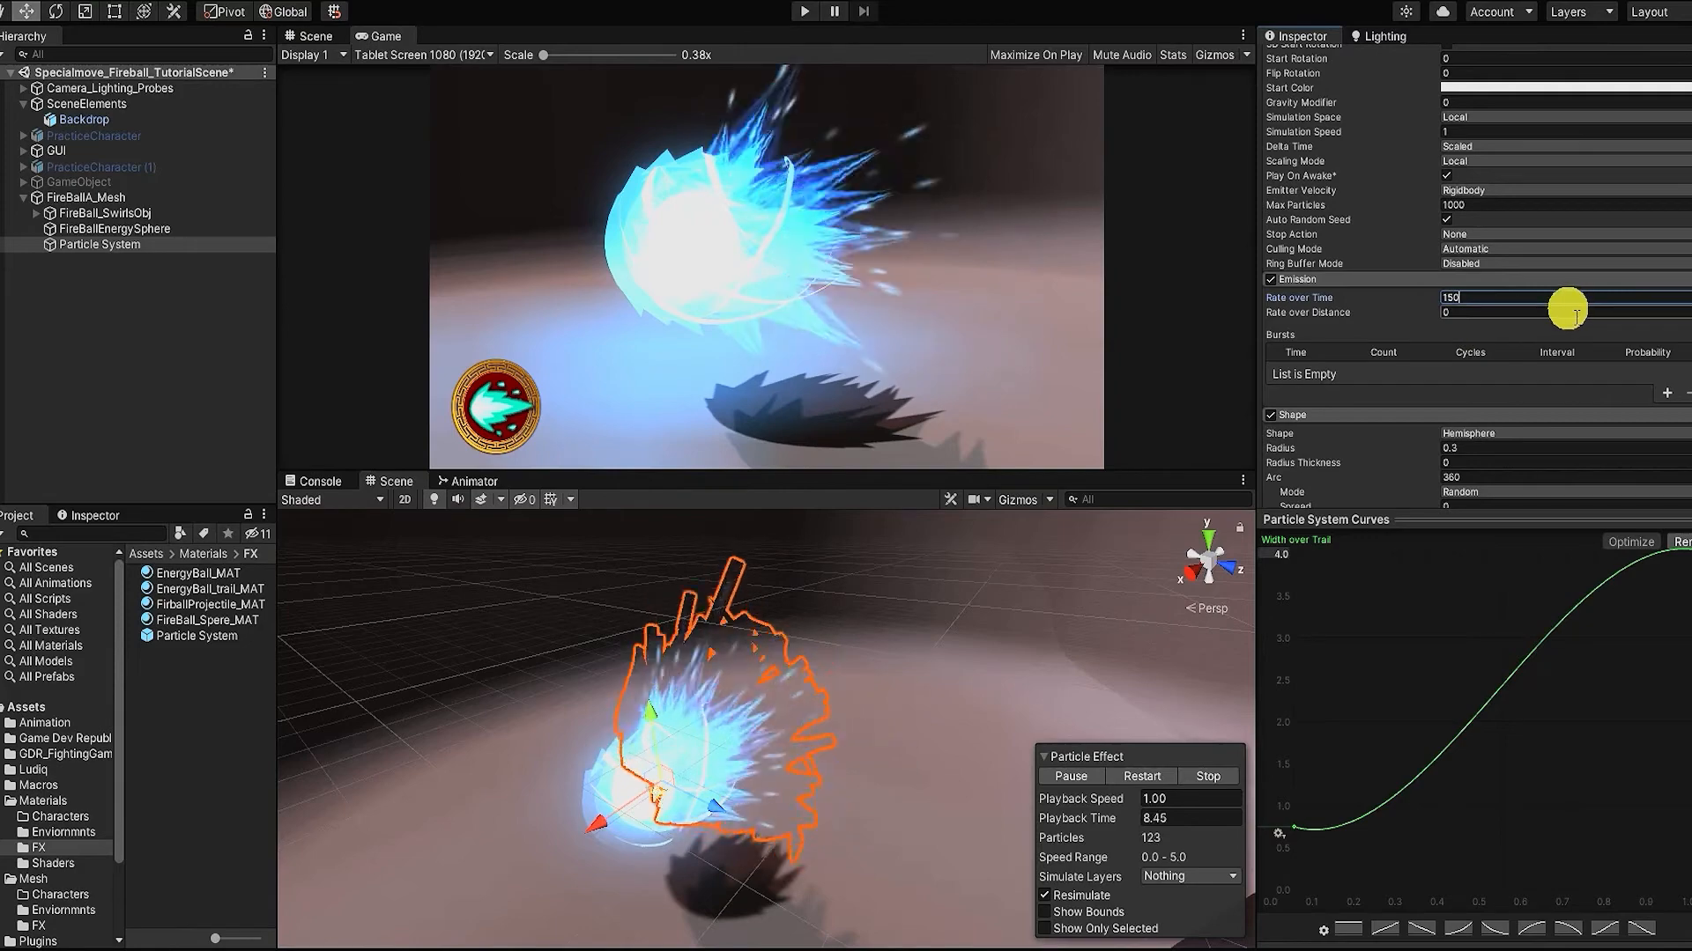
pyautogui.scroll(-4, 1681, 283)
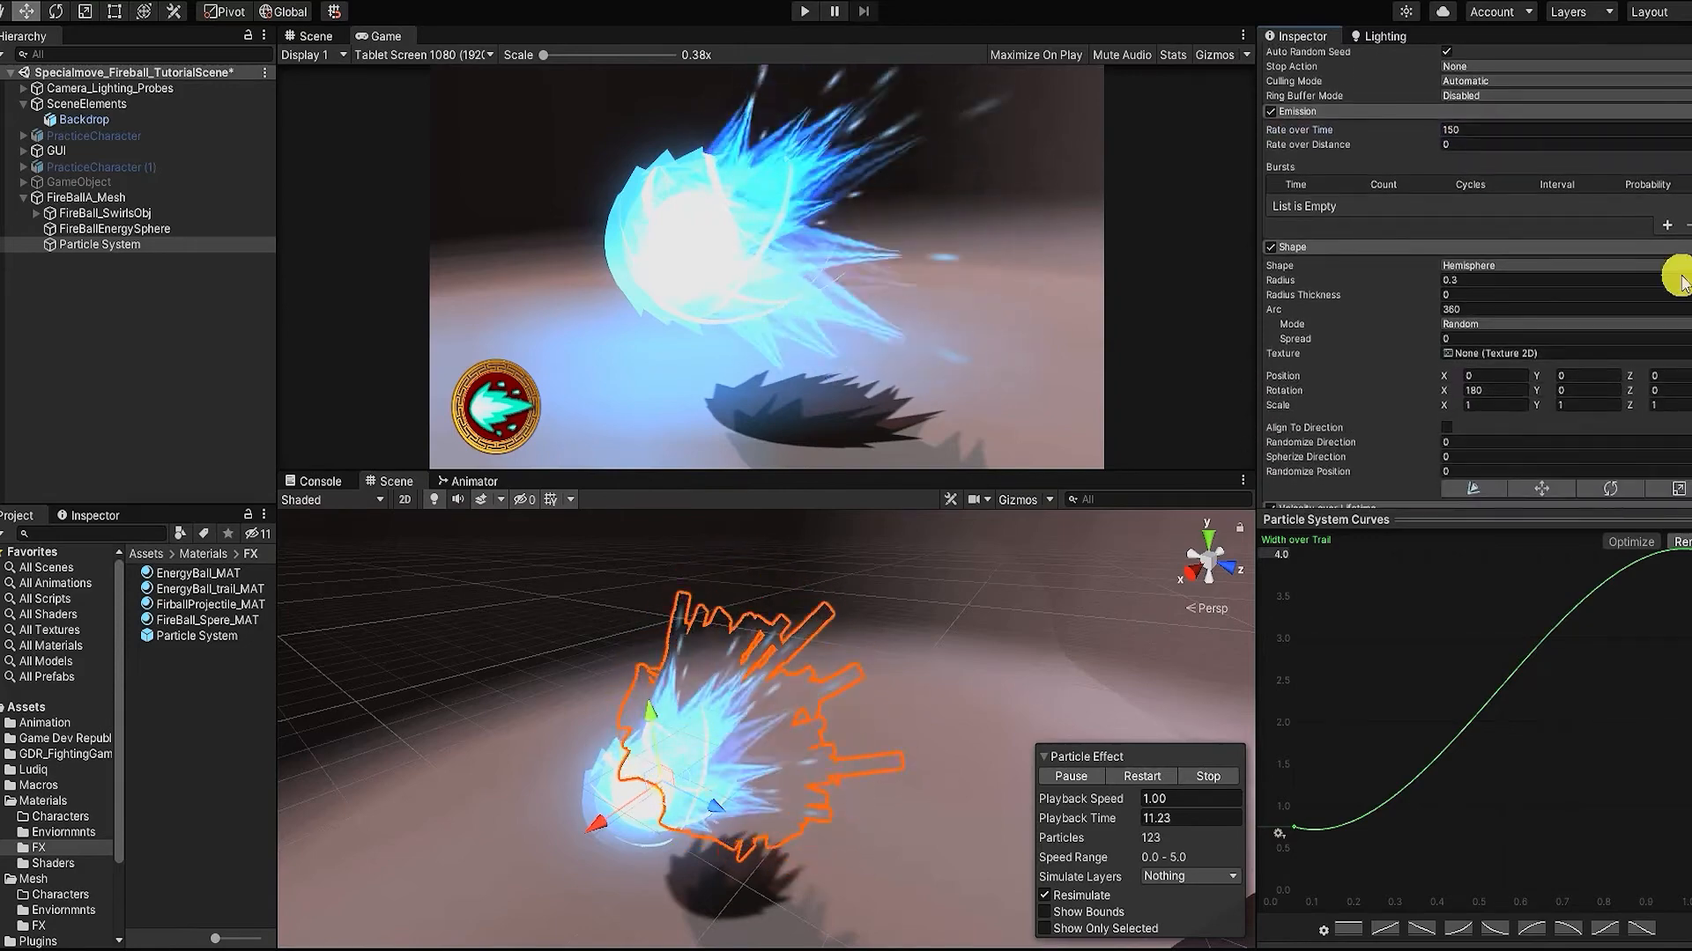
# Step: Set the particle system's Start Lifetime to 0.6 and its Shape Radius to 0.25
pyautogui.scroll(10, 1528, 282)
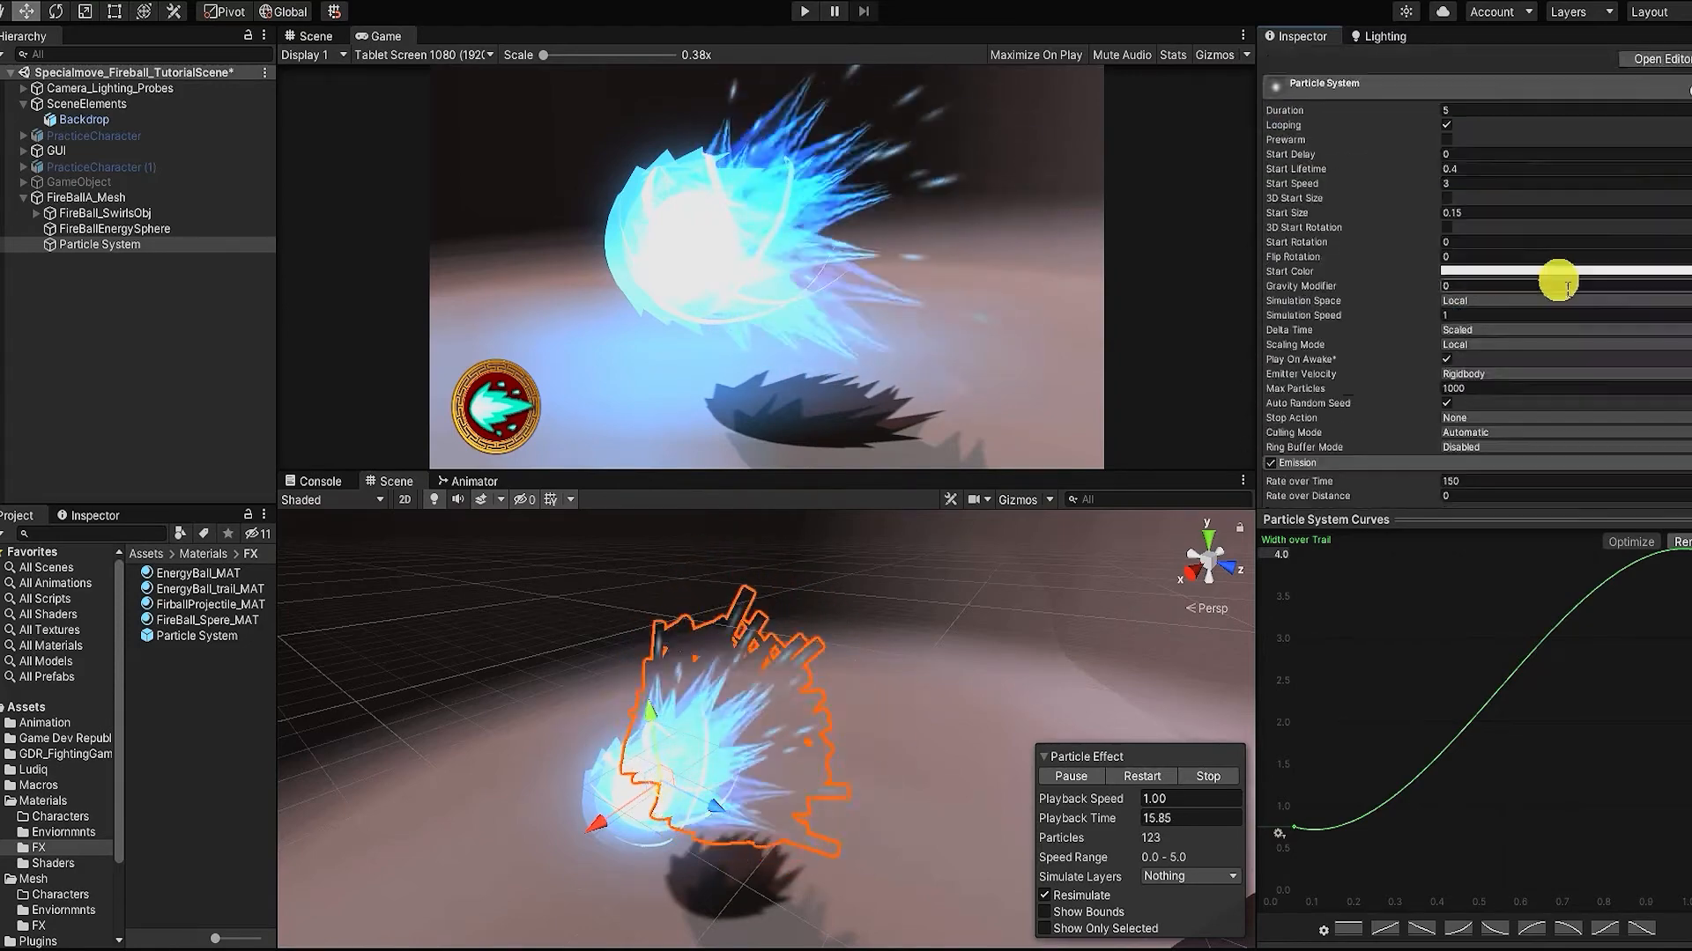
pyautogui.click(1488, 338)
pyautogui.write('.6')
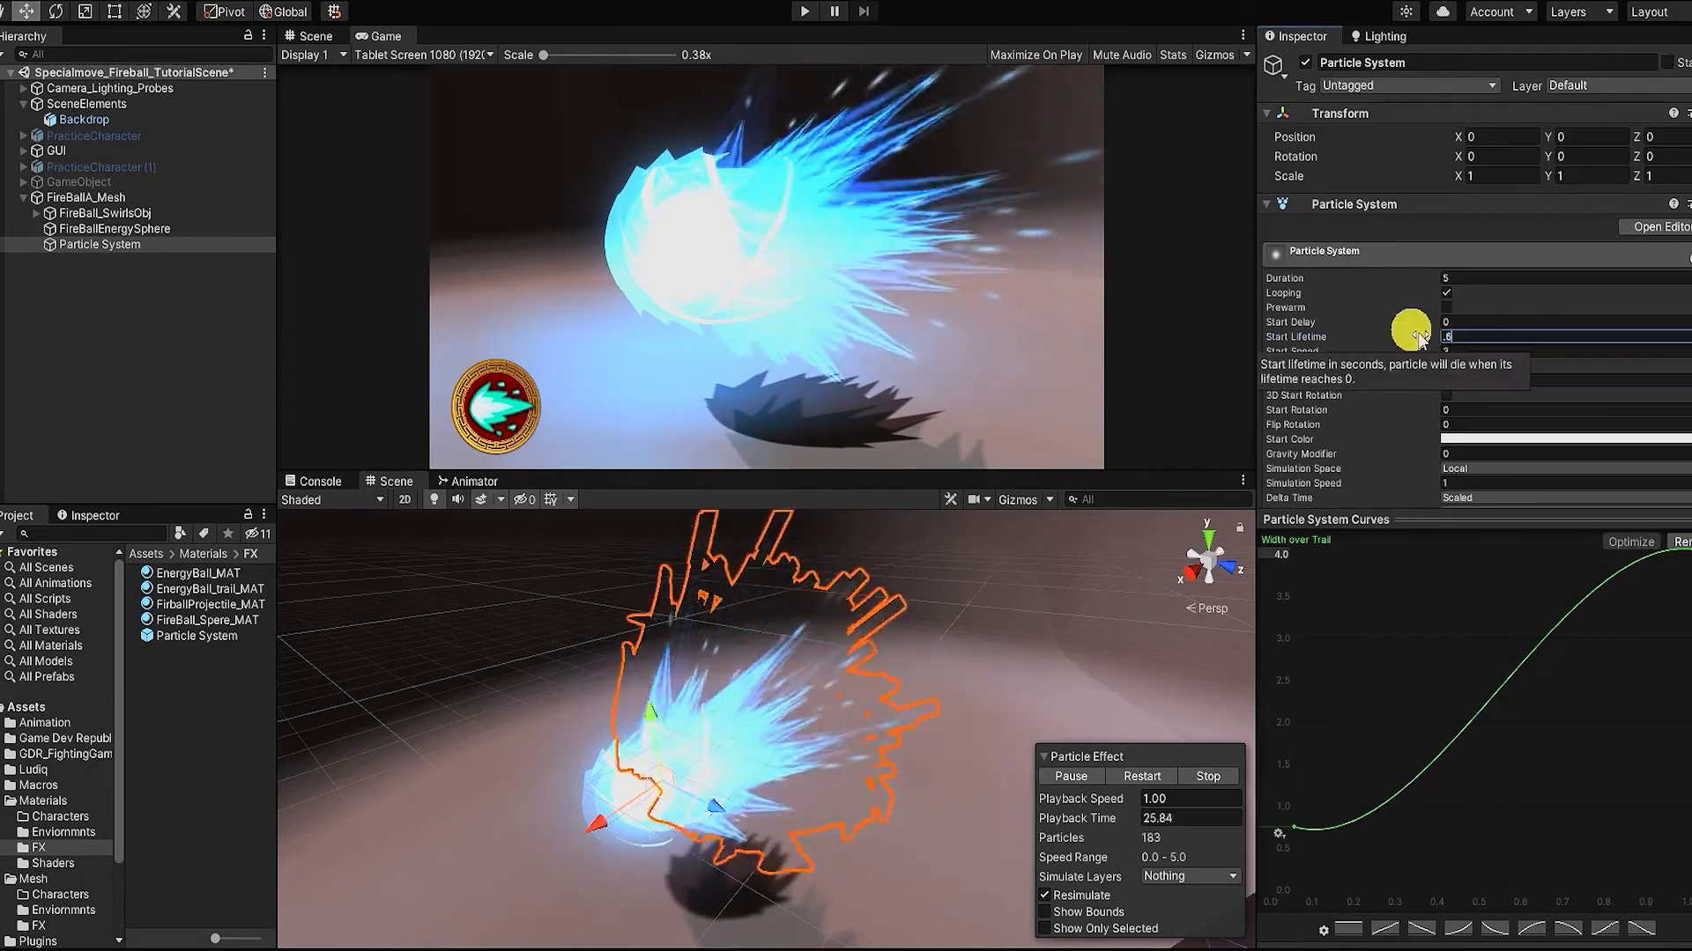
pyautogui.scroll(-10, 1510, 366)
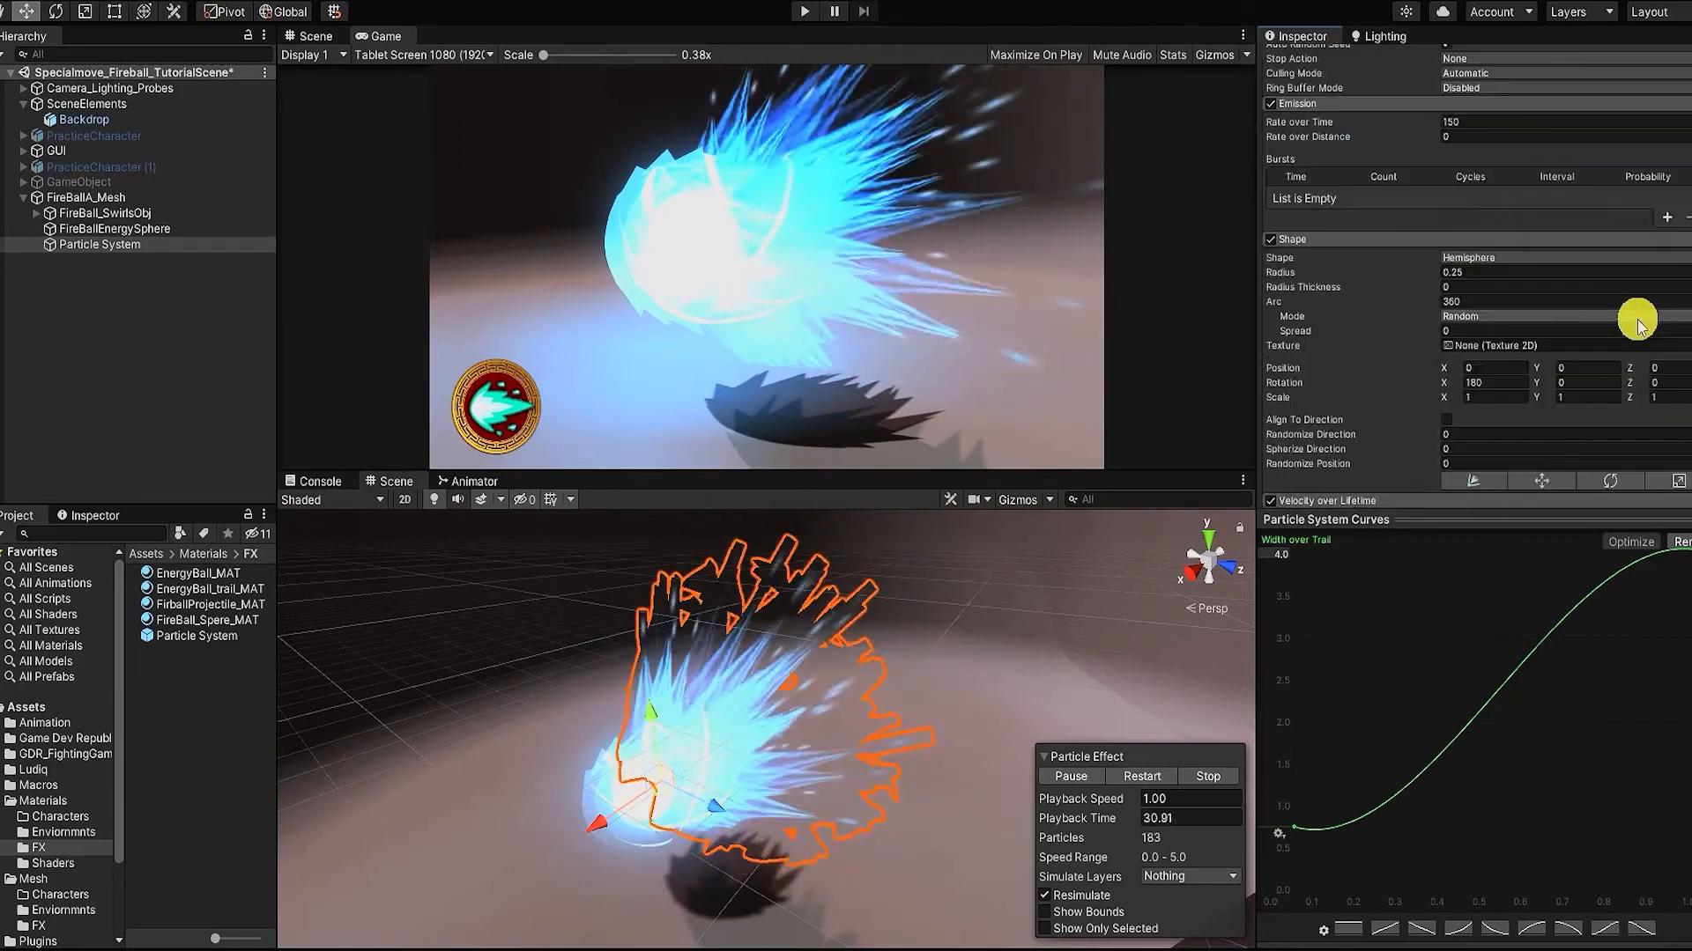
pyautogui.scroll(-10, 1616, 268)
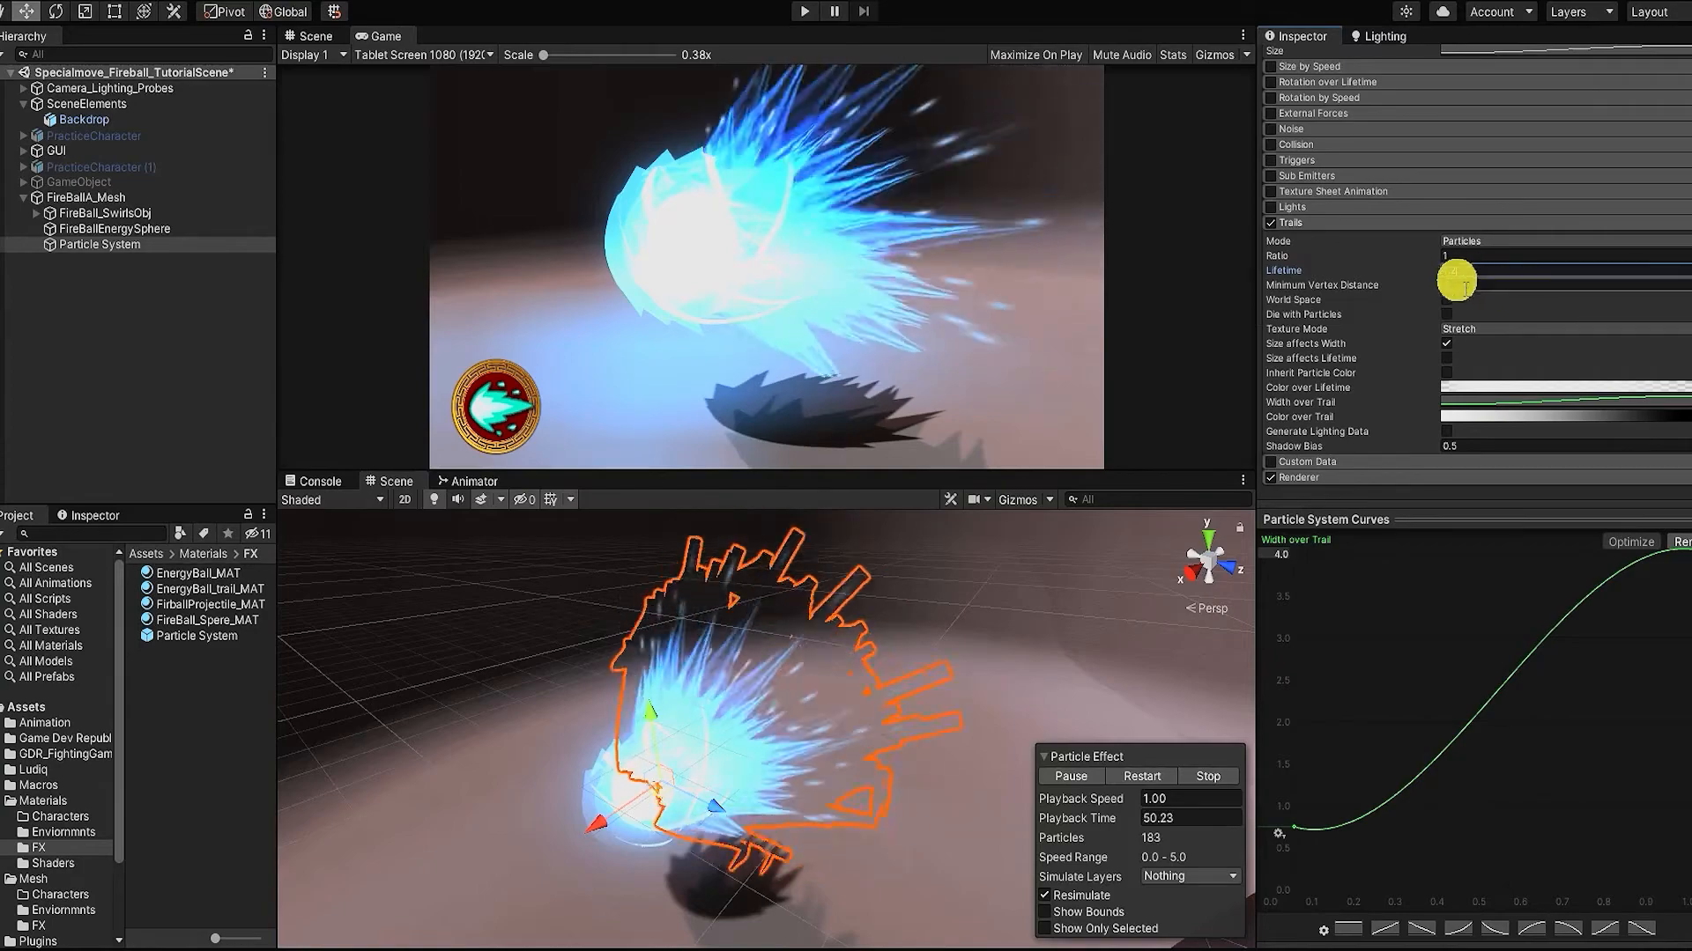
# Step: Move the child particle system toward the front of the fireball, to a Z position of about 0.213
pyautogui.click(97, 199)
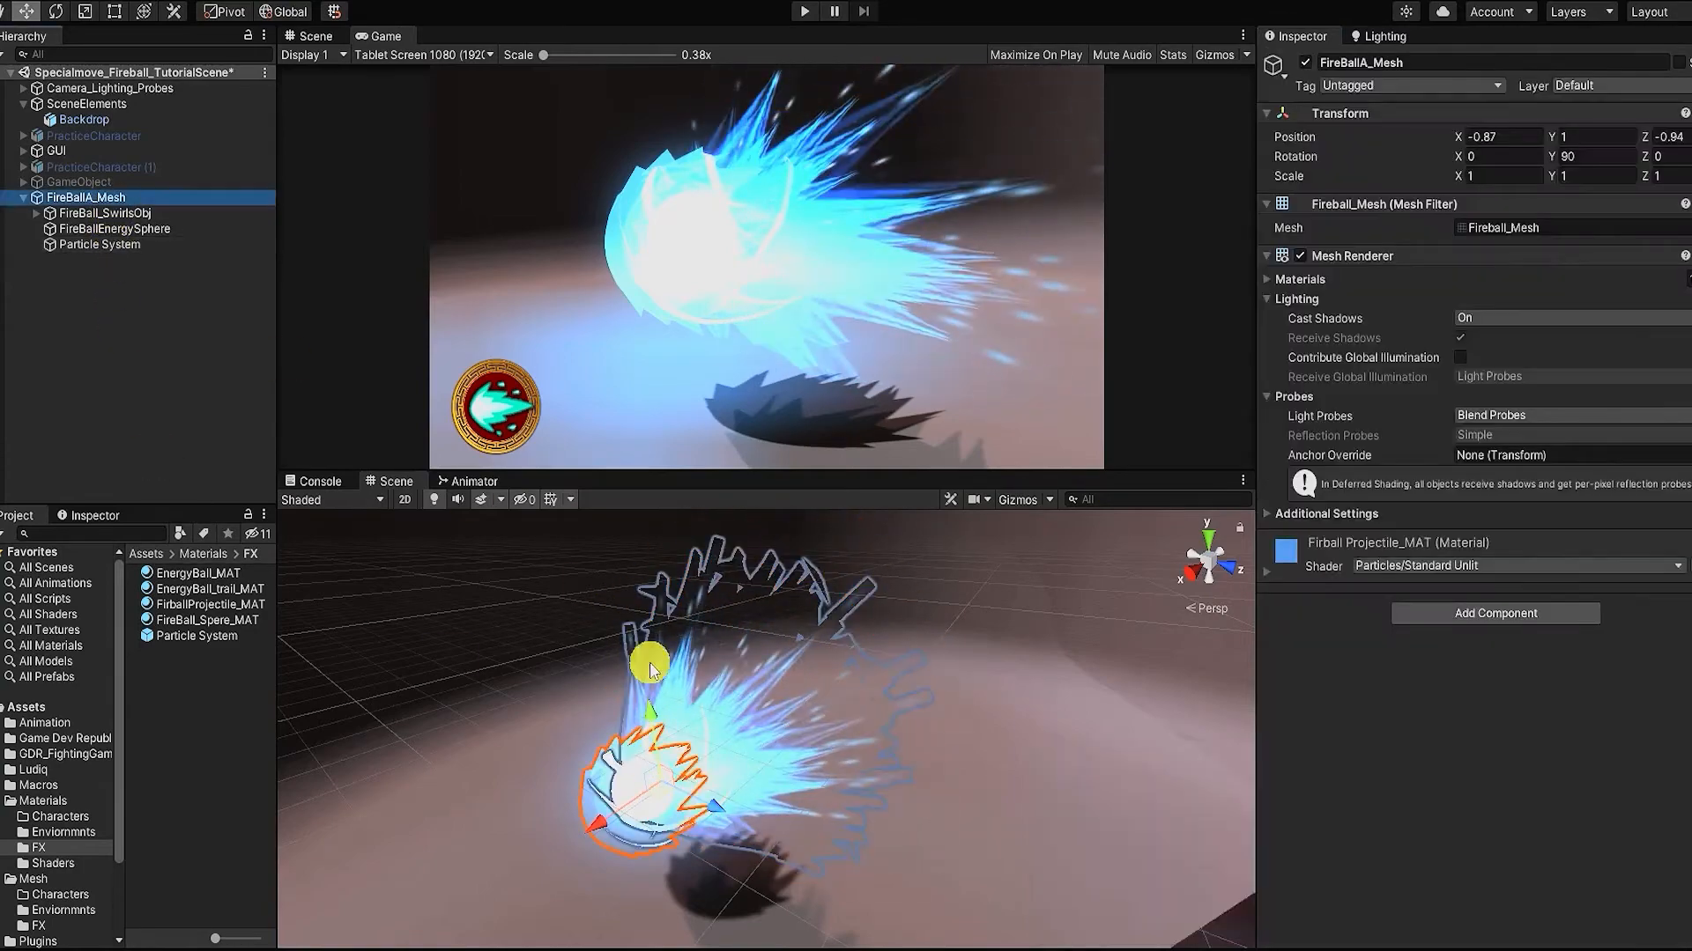
pyautogui.click(114, 247)
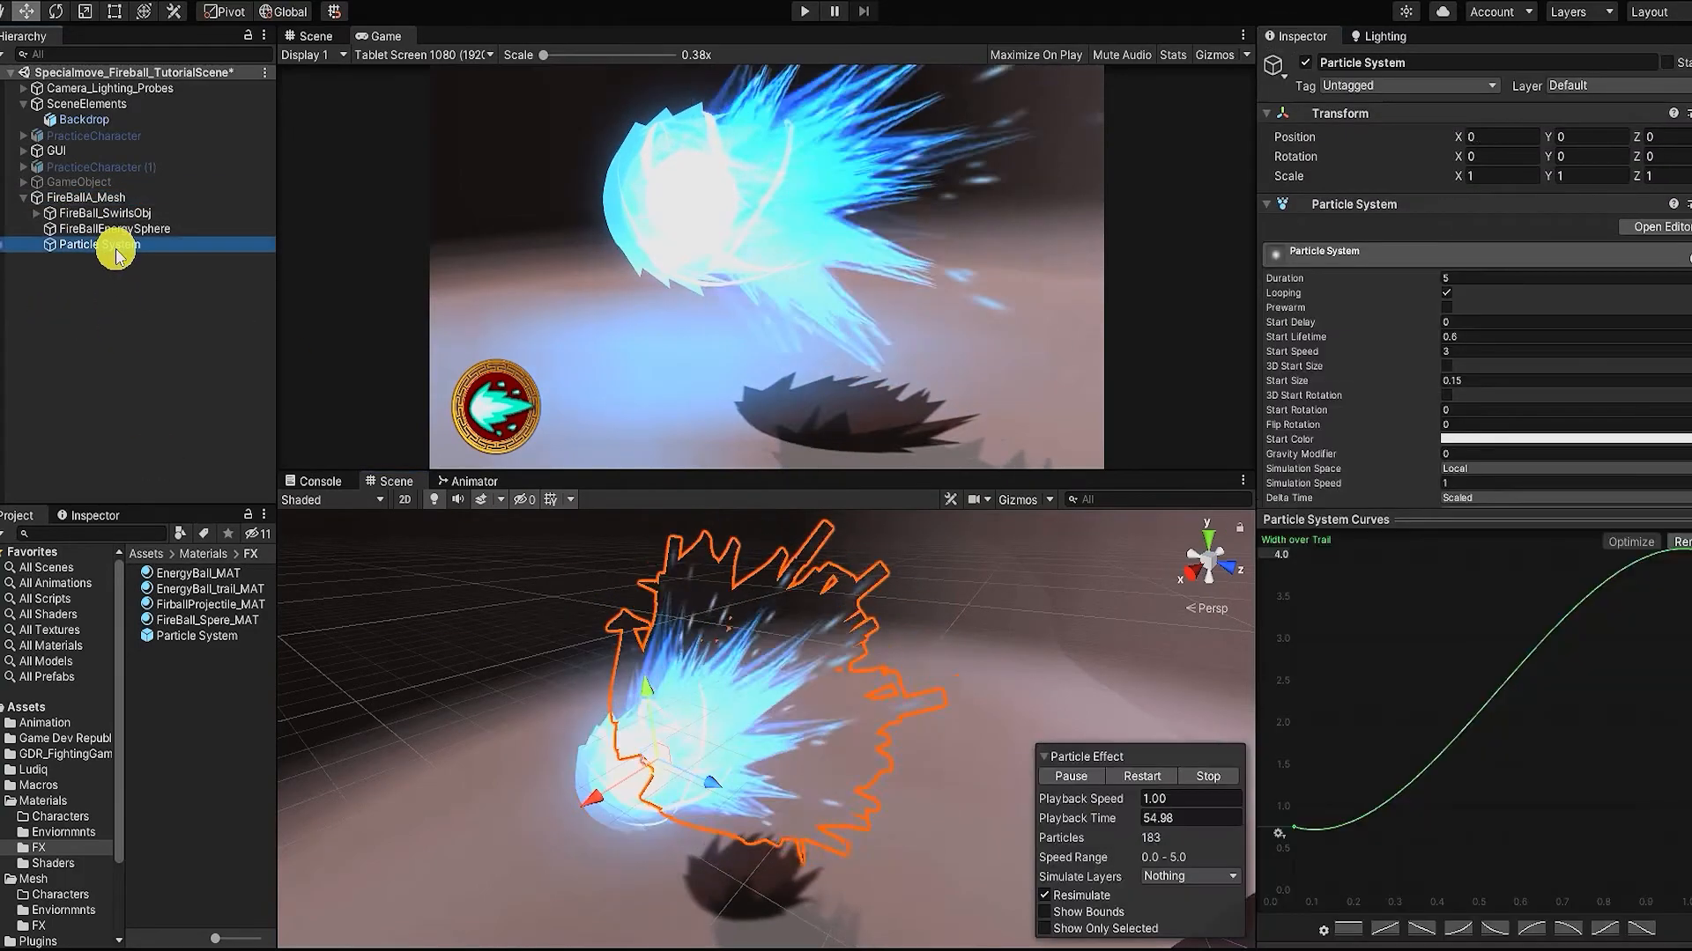
pyautogui.moveTo(601, 798); pyautogui.dragTo(579, 801)
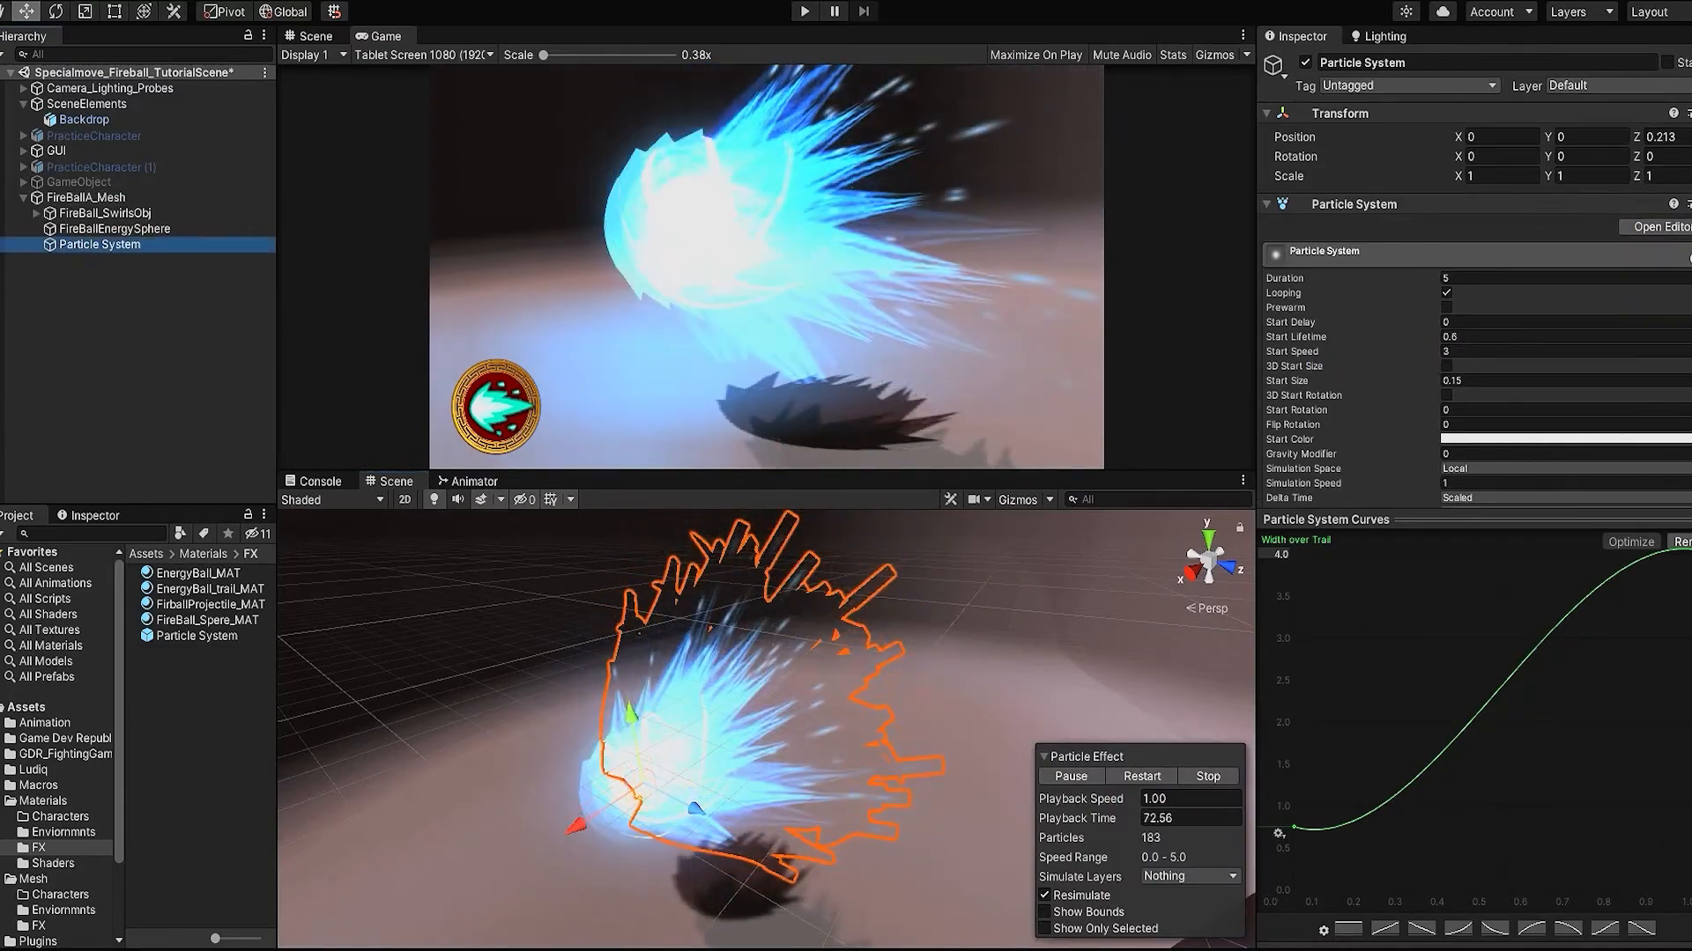
pyautogui.click(1068, 772)
# Step: Switch the trails' Width over Trail to a constant and back to a curve, with a maximum width of 5
pyautogui.scroll(-10, 1454, 332)
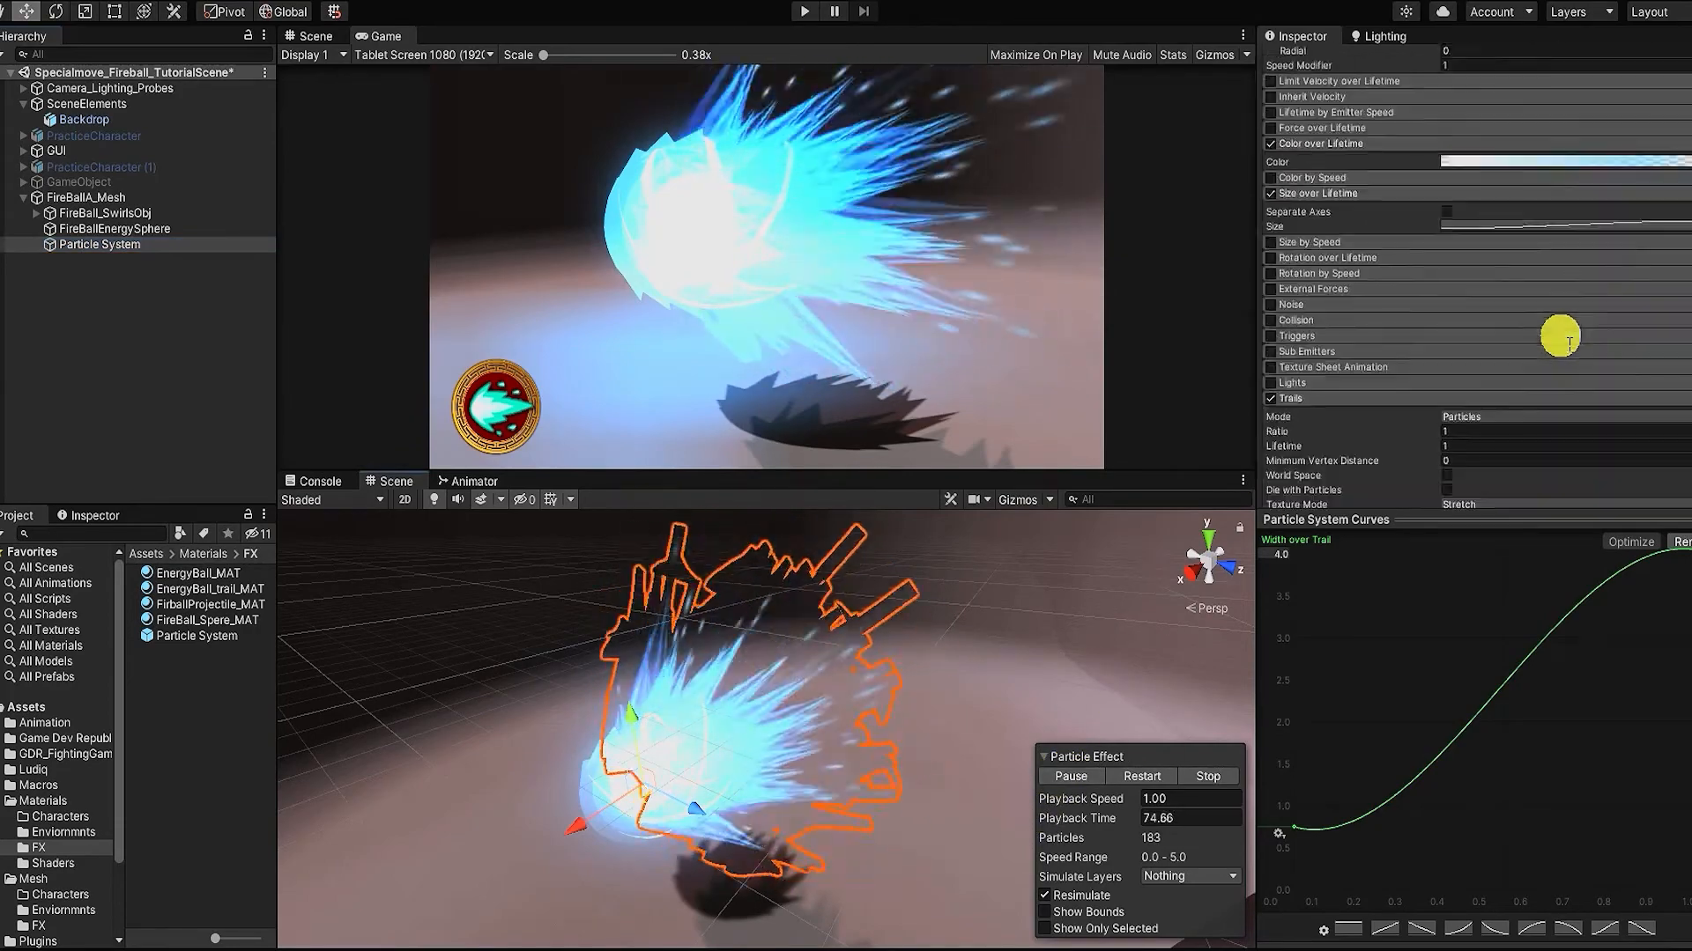
pyautogui.click(1684, 402)
pyautogui.click(1615, 425)
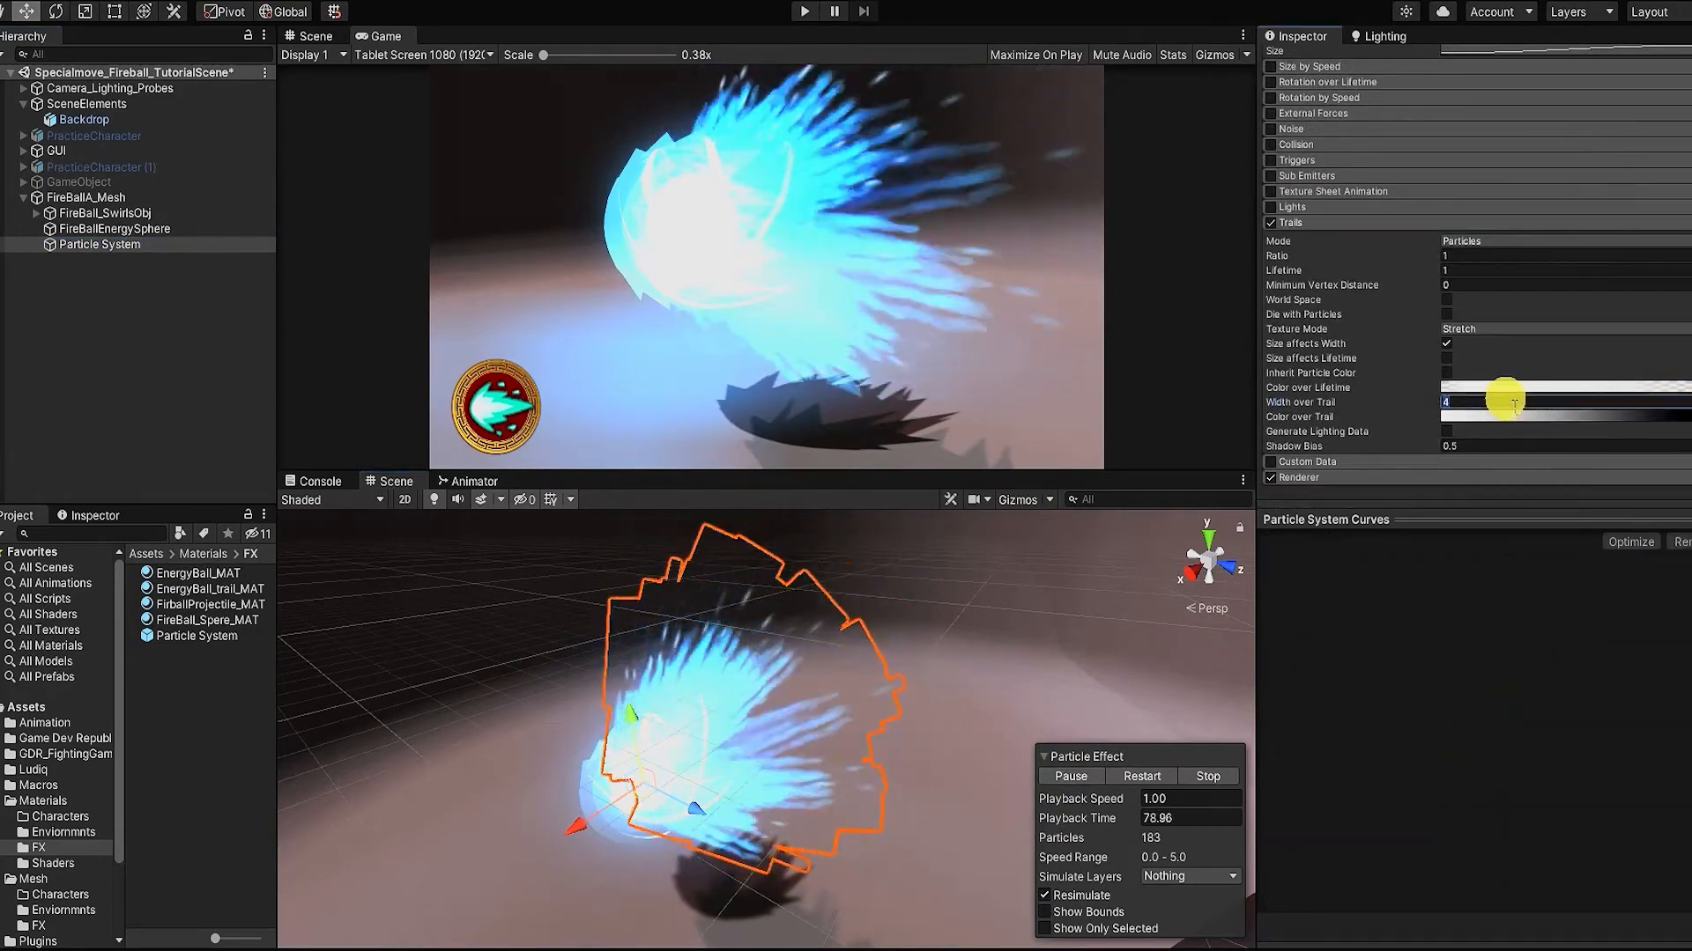
pyautogui.click(1684, 402)
pyautogui.click(1626, 445)
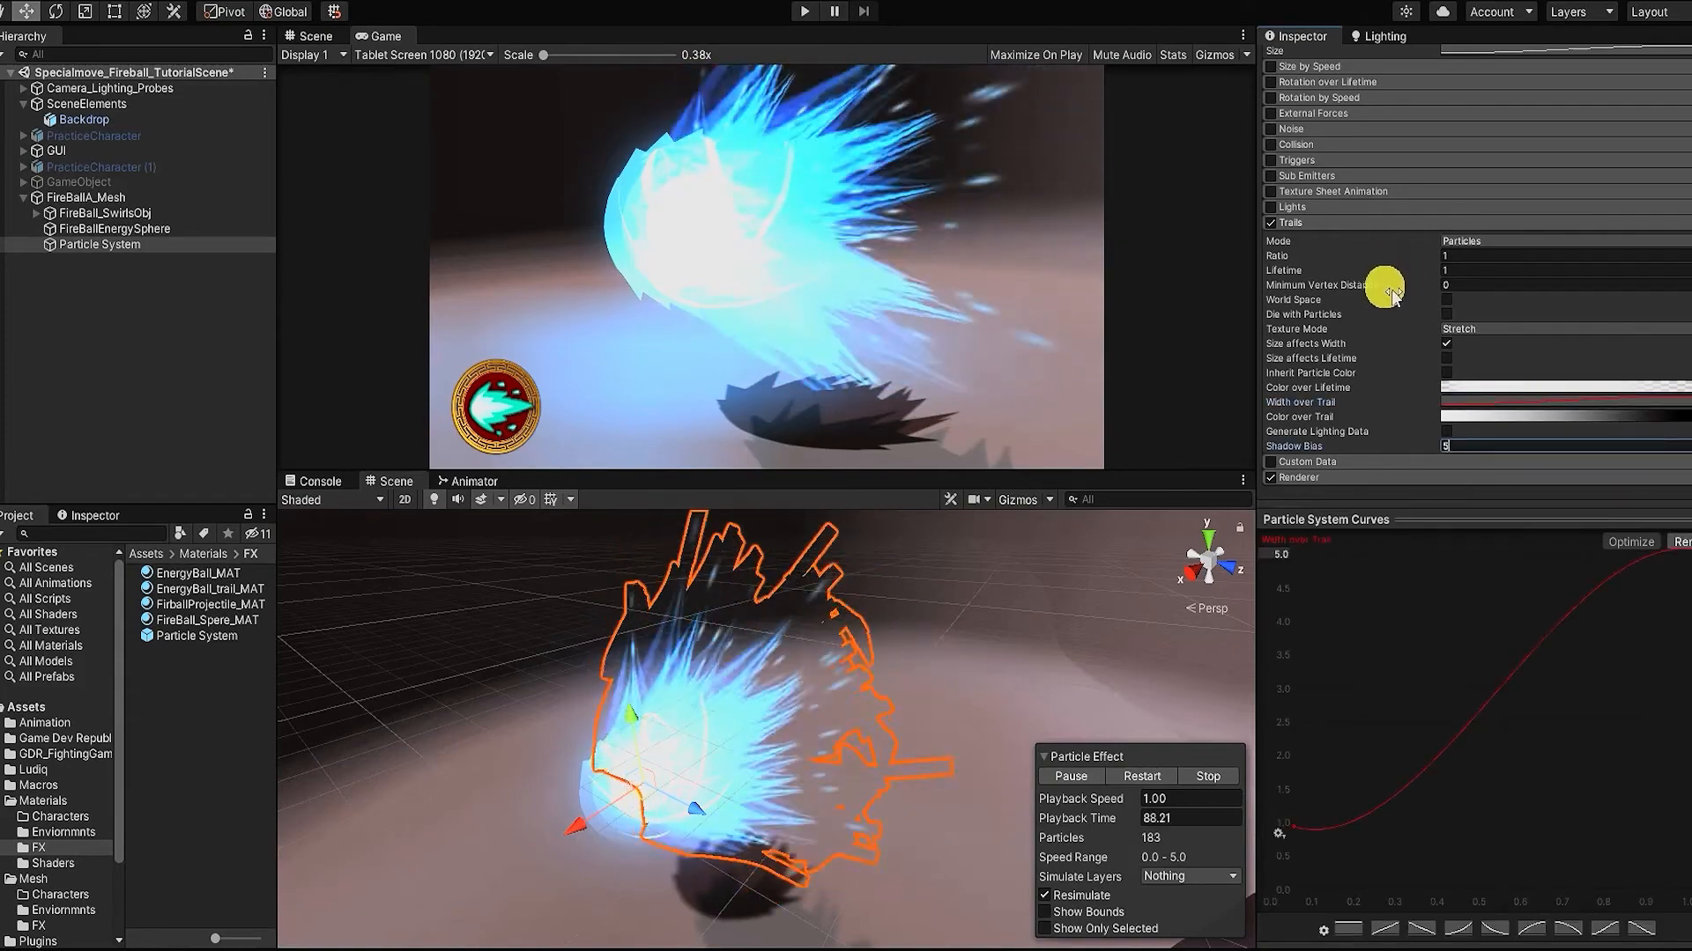
# Step: Raise the trails' Minimum Vertex Distance to about 1.04, and set the Shape's Radius to 0.42 and Radius Thickness to 0.09
pyautogui.moveTo(1390, 294); pyautogui.dragTo(1431, 285)
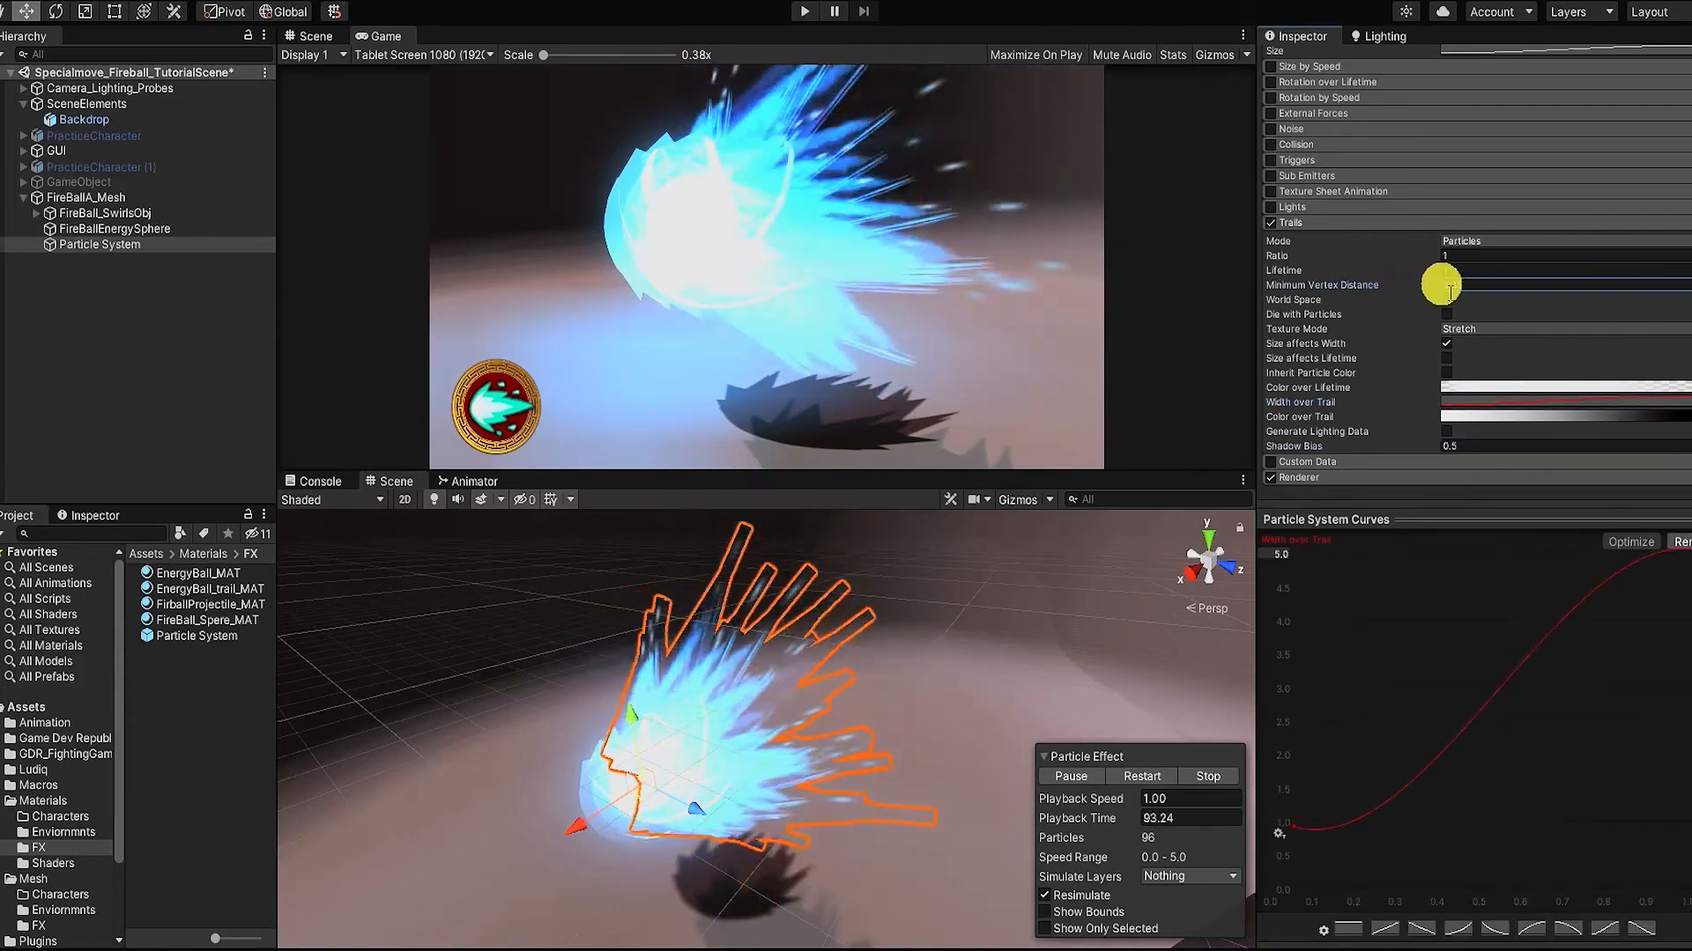
pyautogui.moveTo(1388, 287); pyautogui.dragTo(1376, 291)
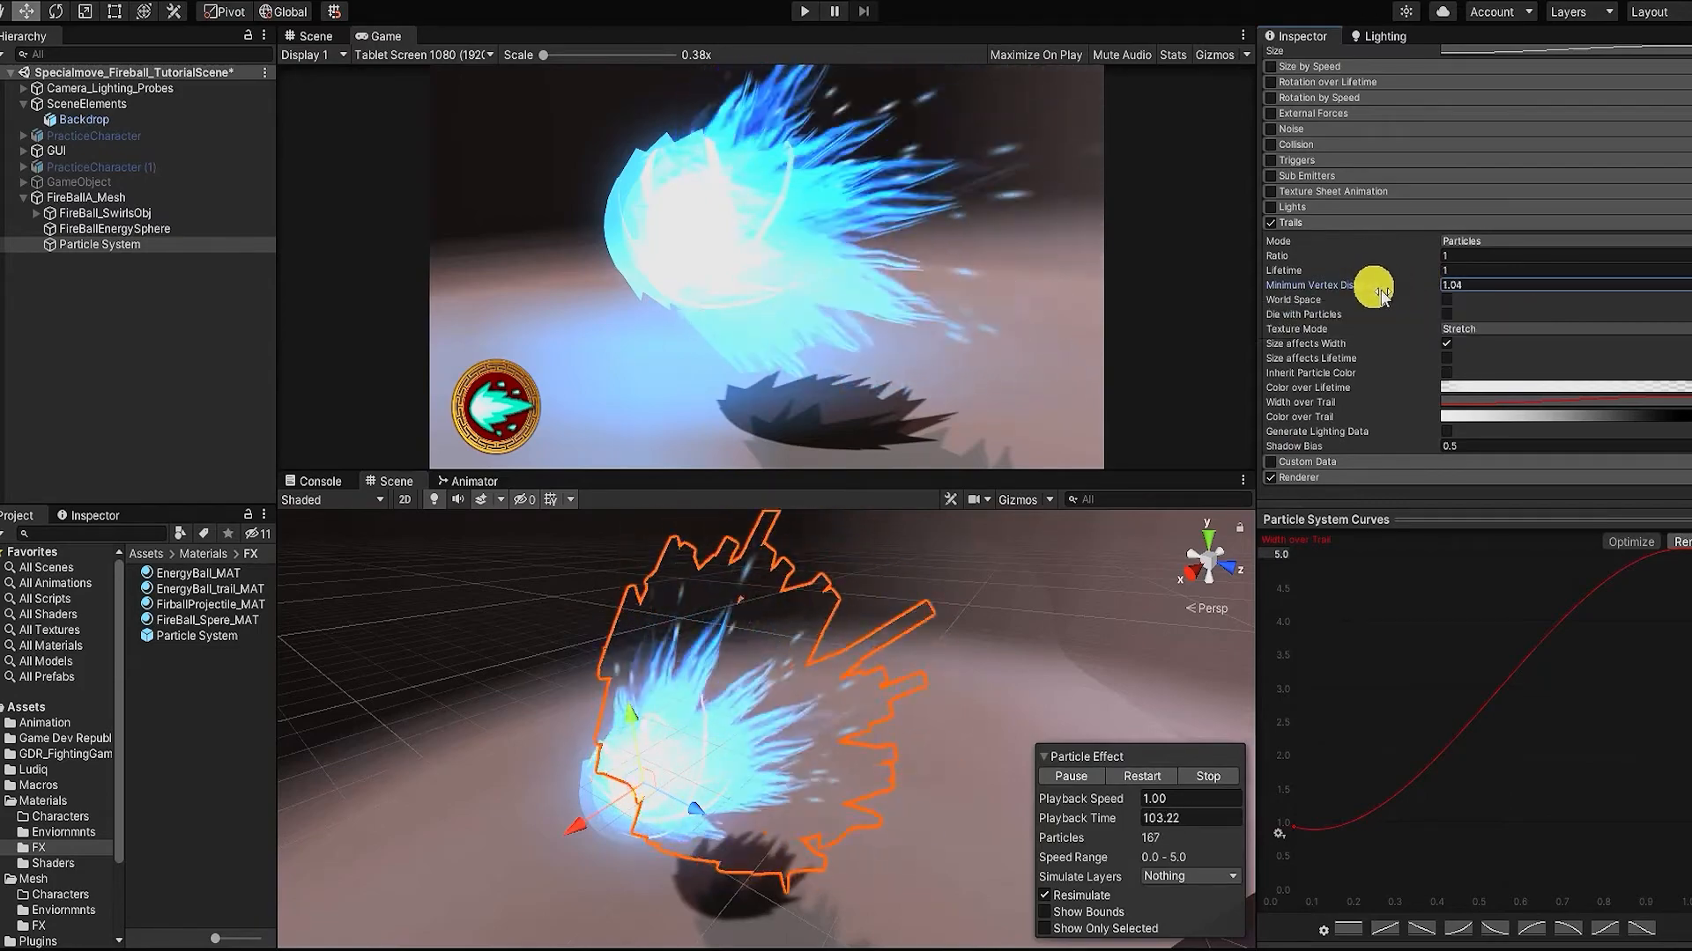
pyautogui.scroll(10, 1359, 295)
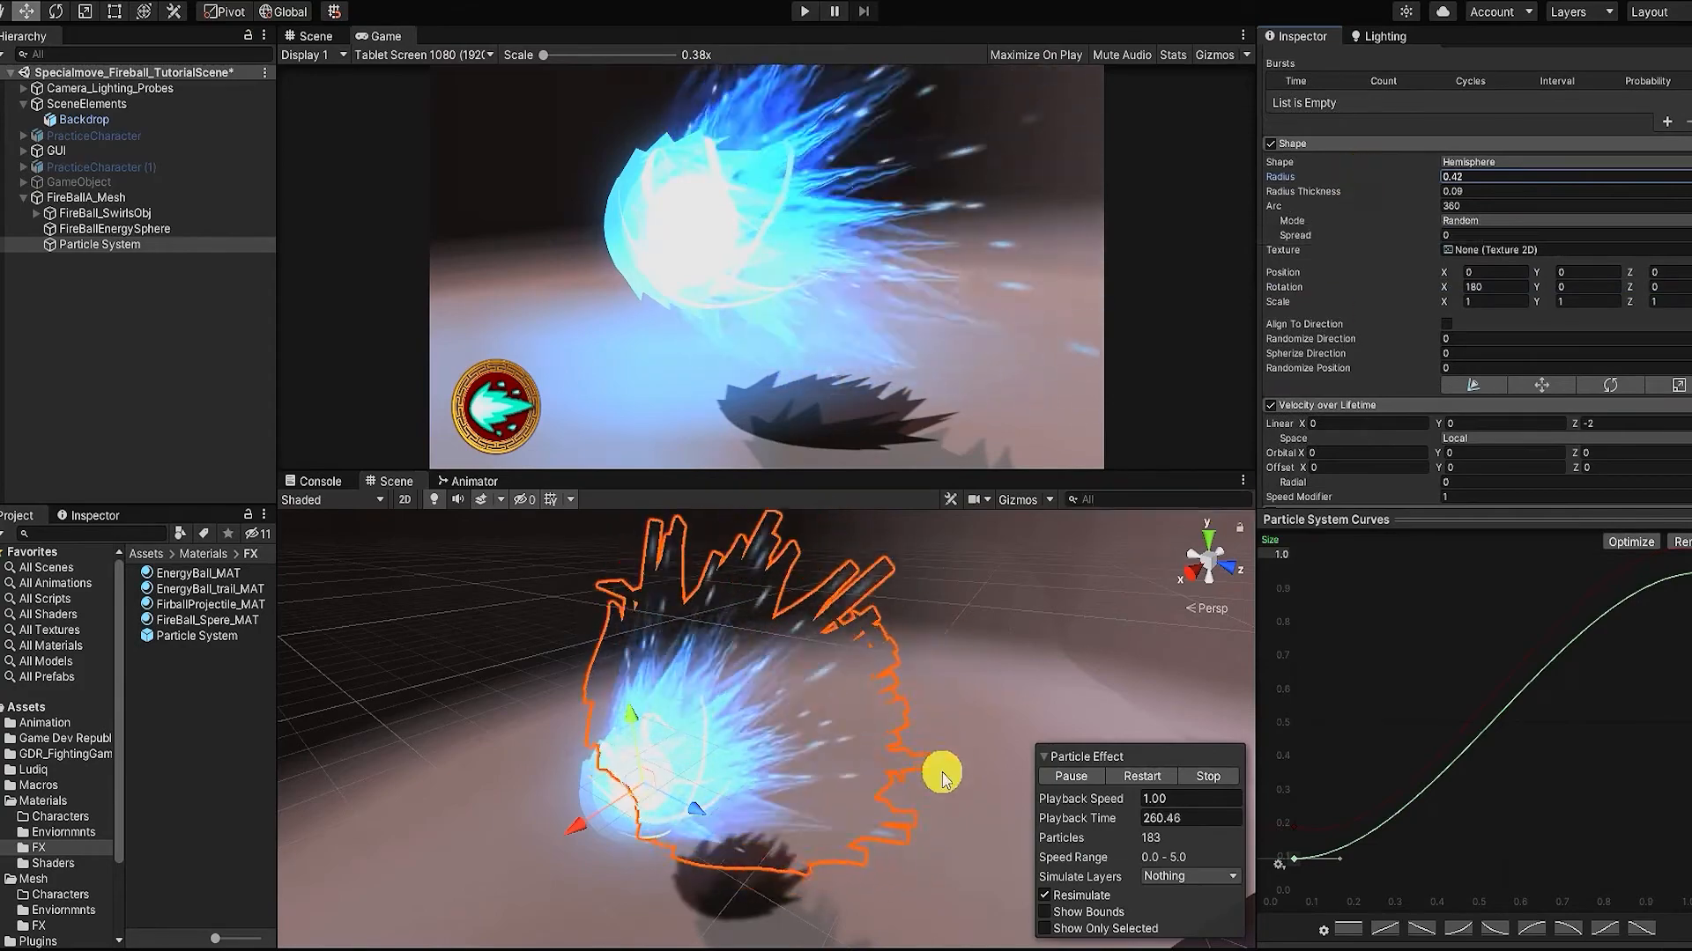
pyautogui.scroll(2, 836, 719)
pyautogui.keyDown('alt'); pyautogui.moveTo(837, 719); pyautogui.dragTo(548, 690); pyautogui.keyUp('alt')
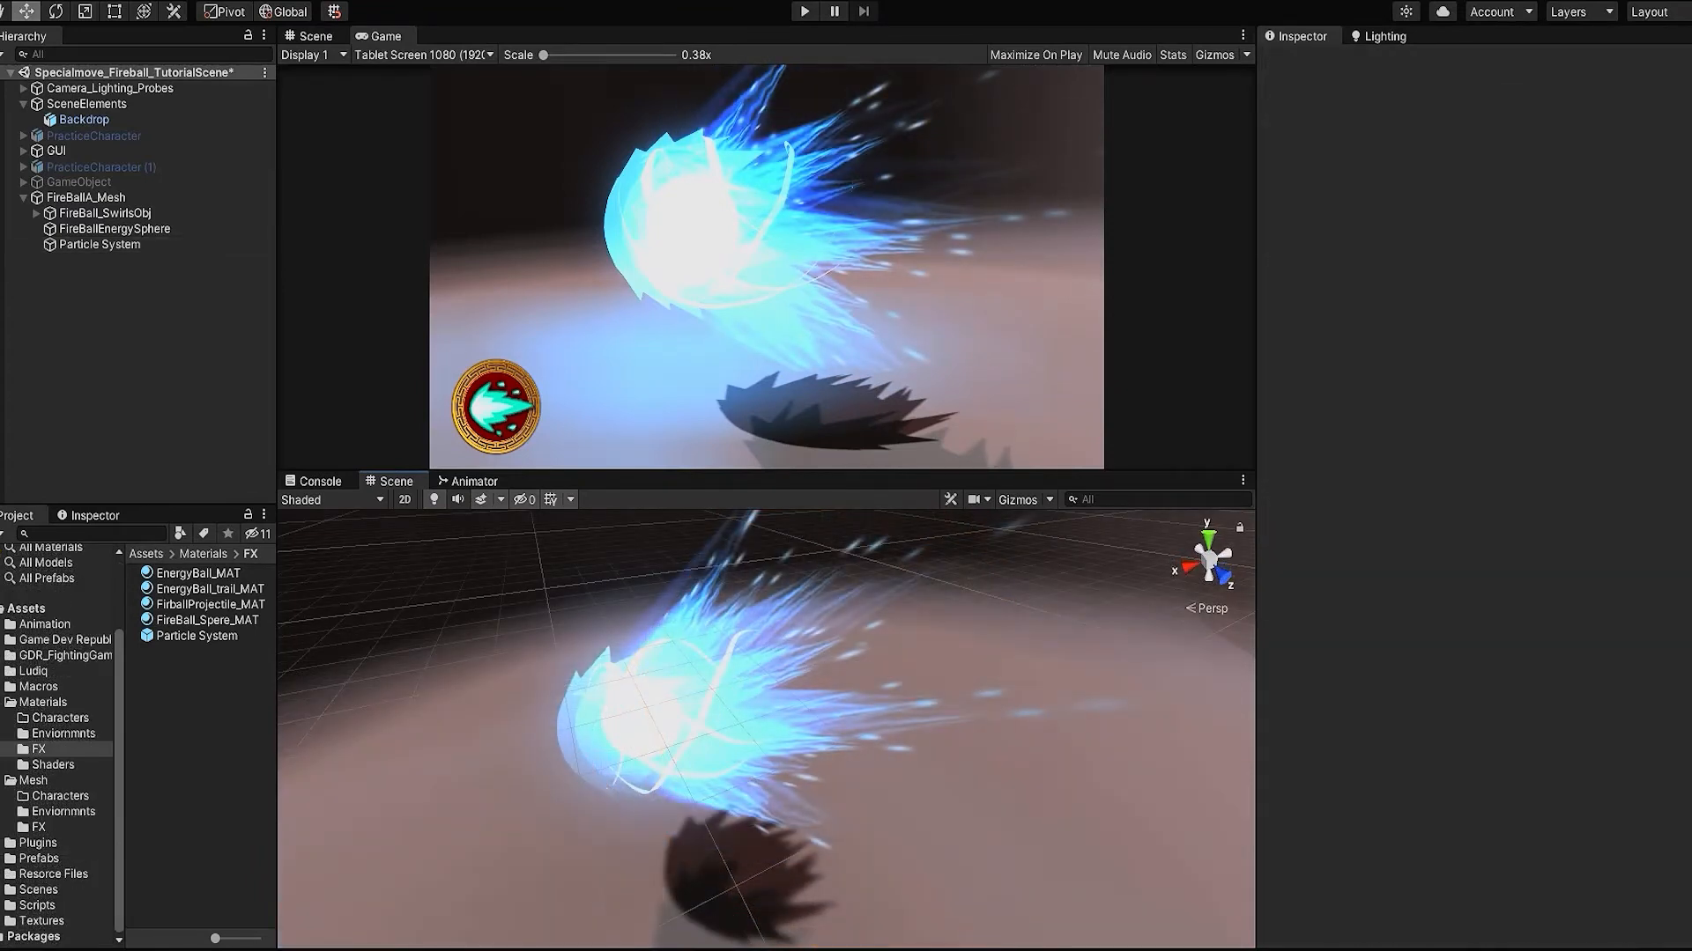
# Step: Duplicate the fireball's particle system and change the copy's emitter shape to Cone
pyautogui.click(122, 244)
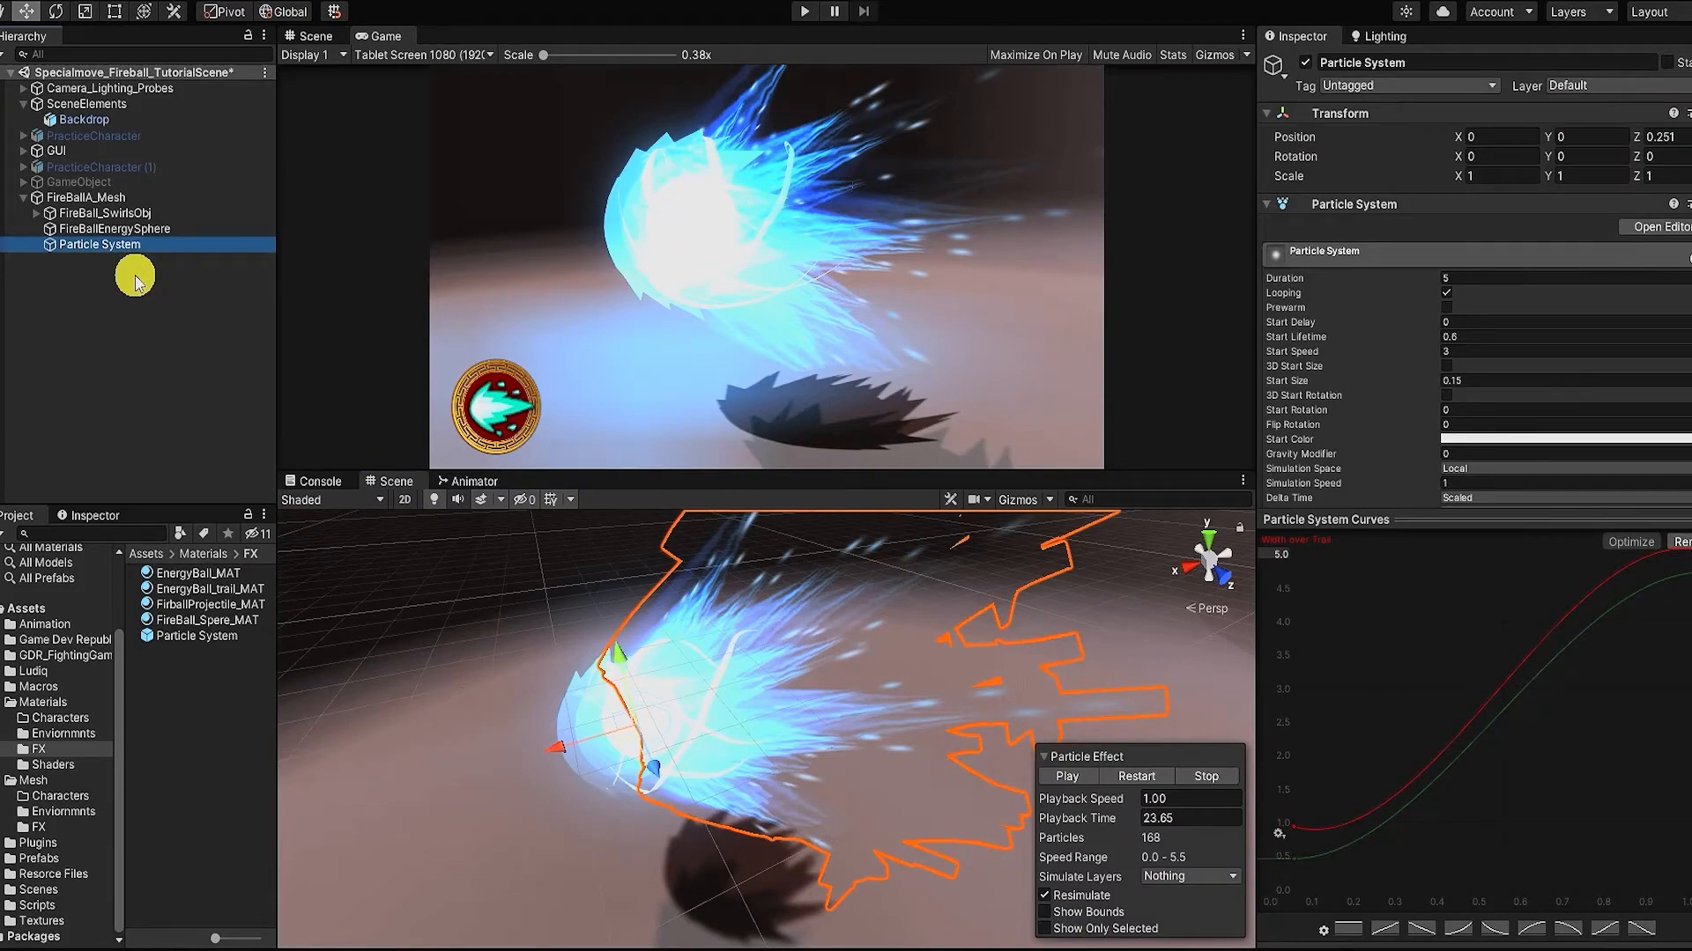
pyautogui.hotkey('ctrl', 'd')
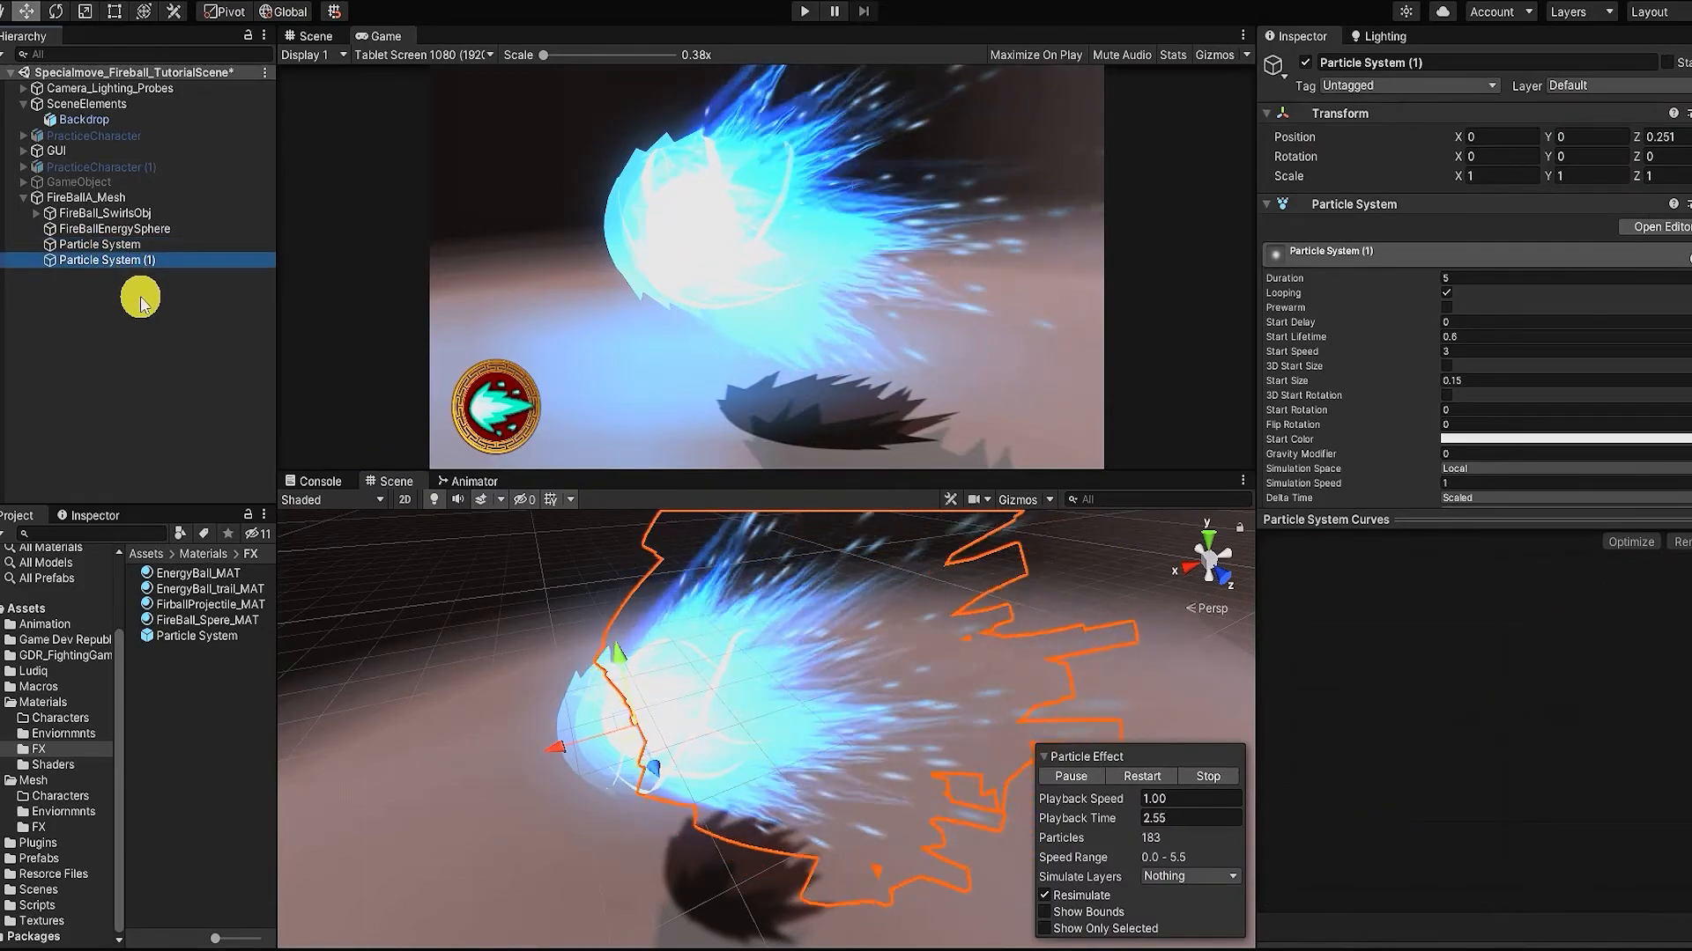
pyautogui.scroll(-5, 1502, 299)
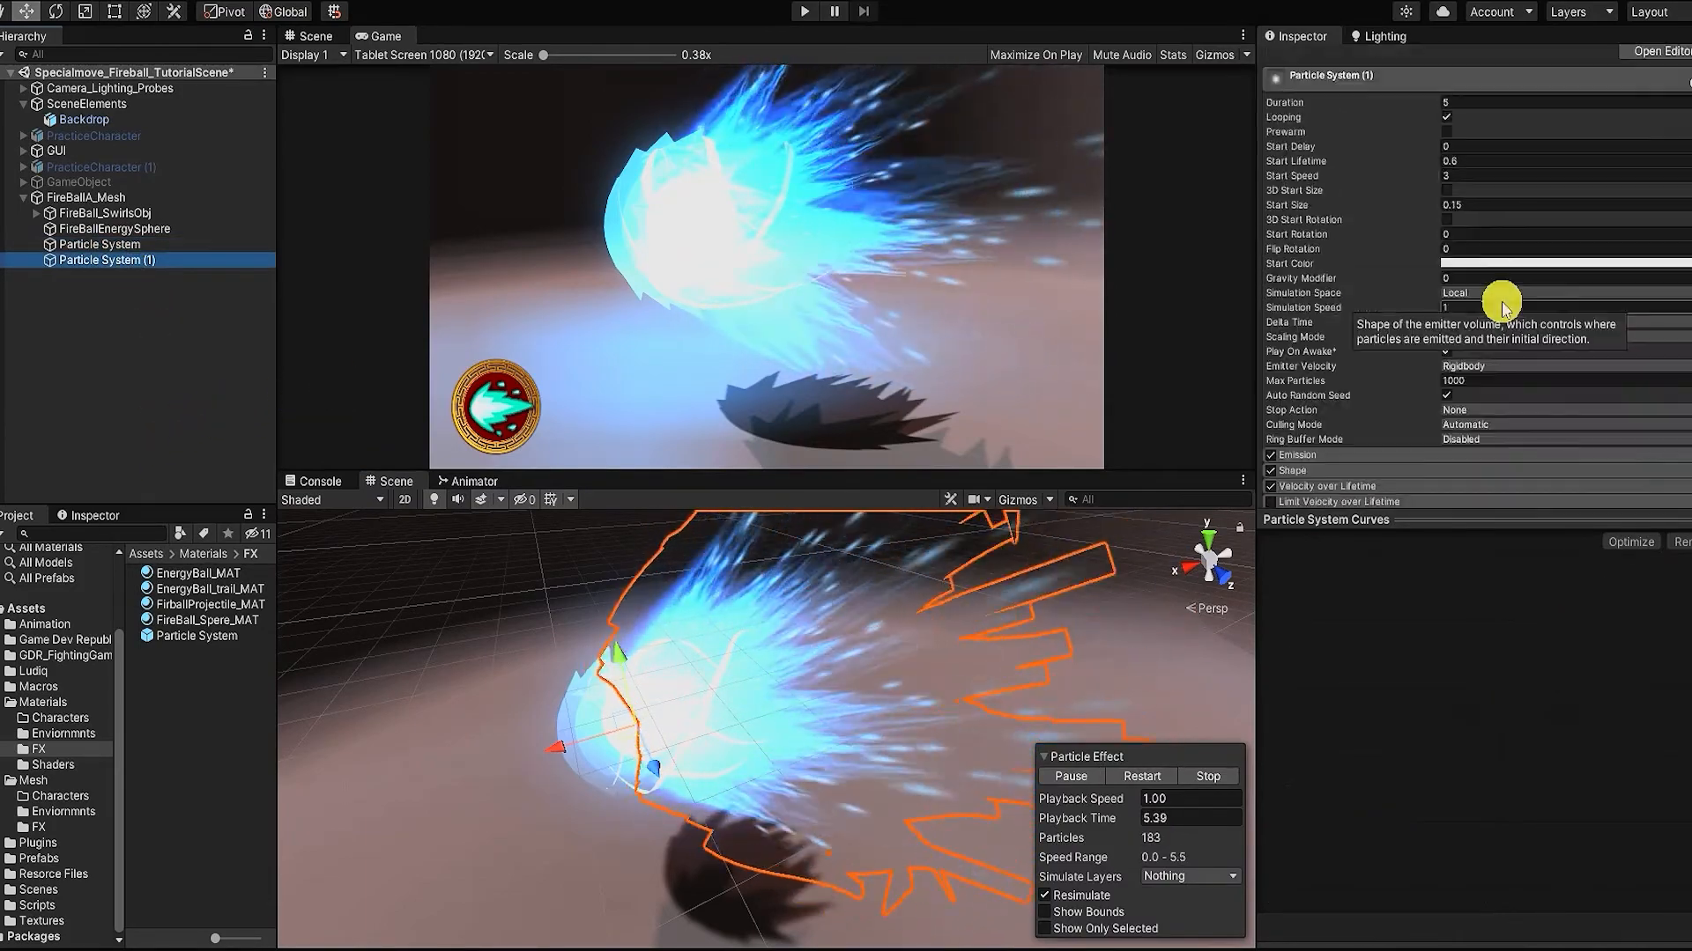
pyautogui.scroll(-5, 1502, 304)
pyautogui.click(1386, 295)
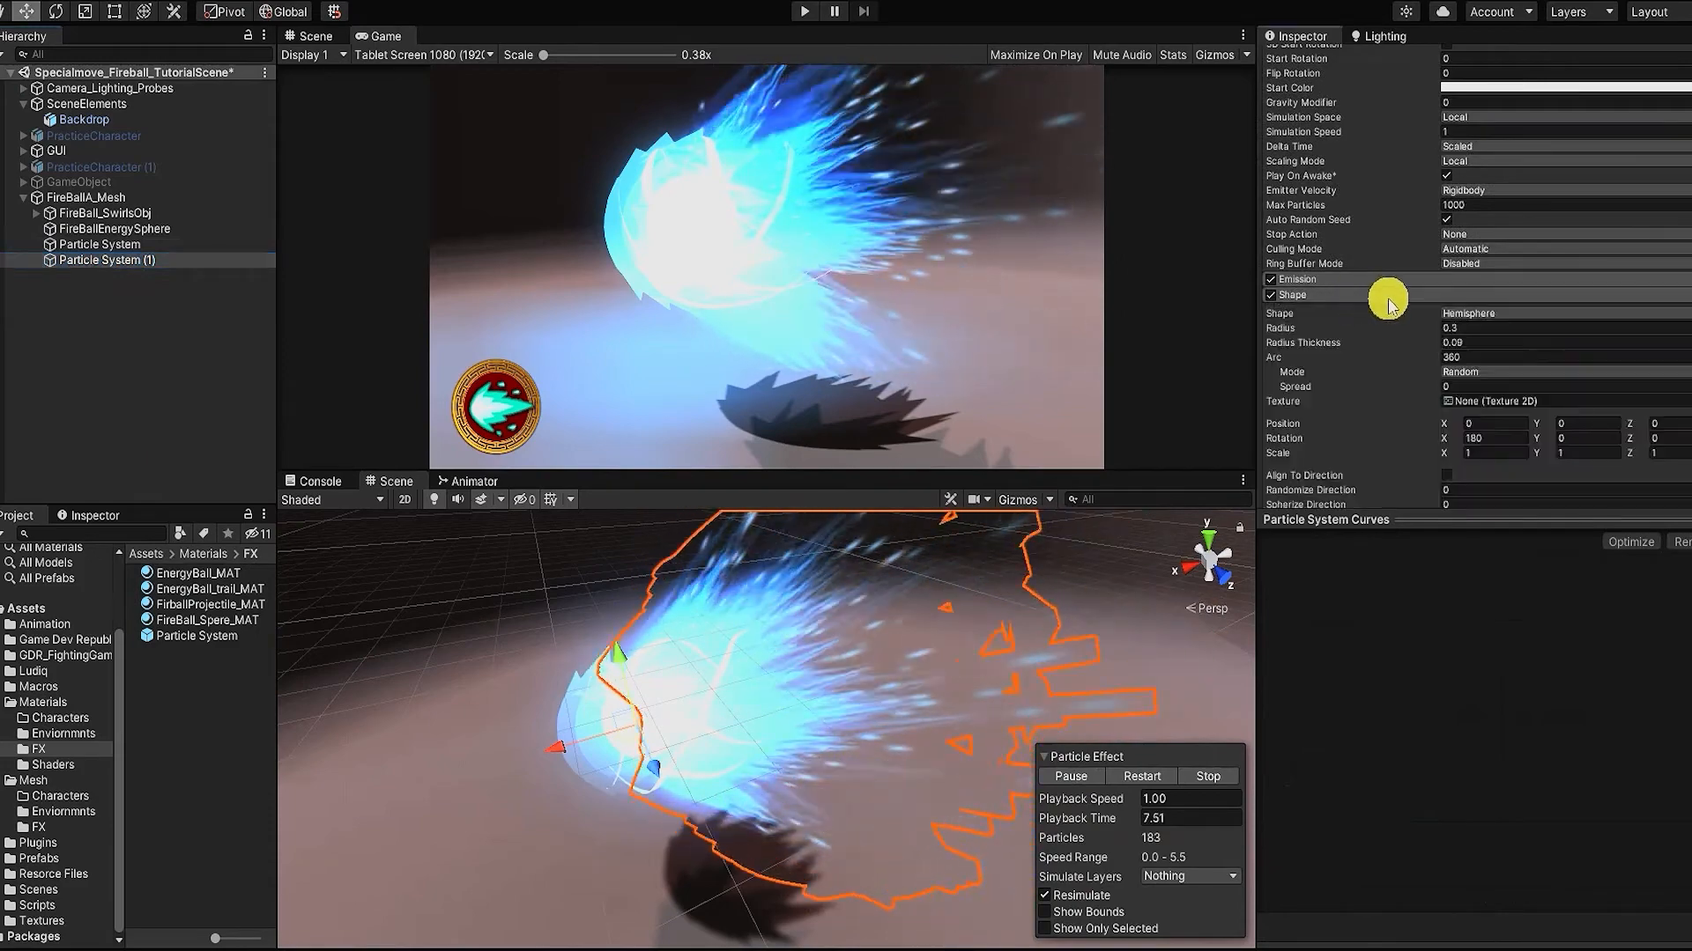
pyautogui.click(1512, 315)
pyautogui.click(1498, 379)
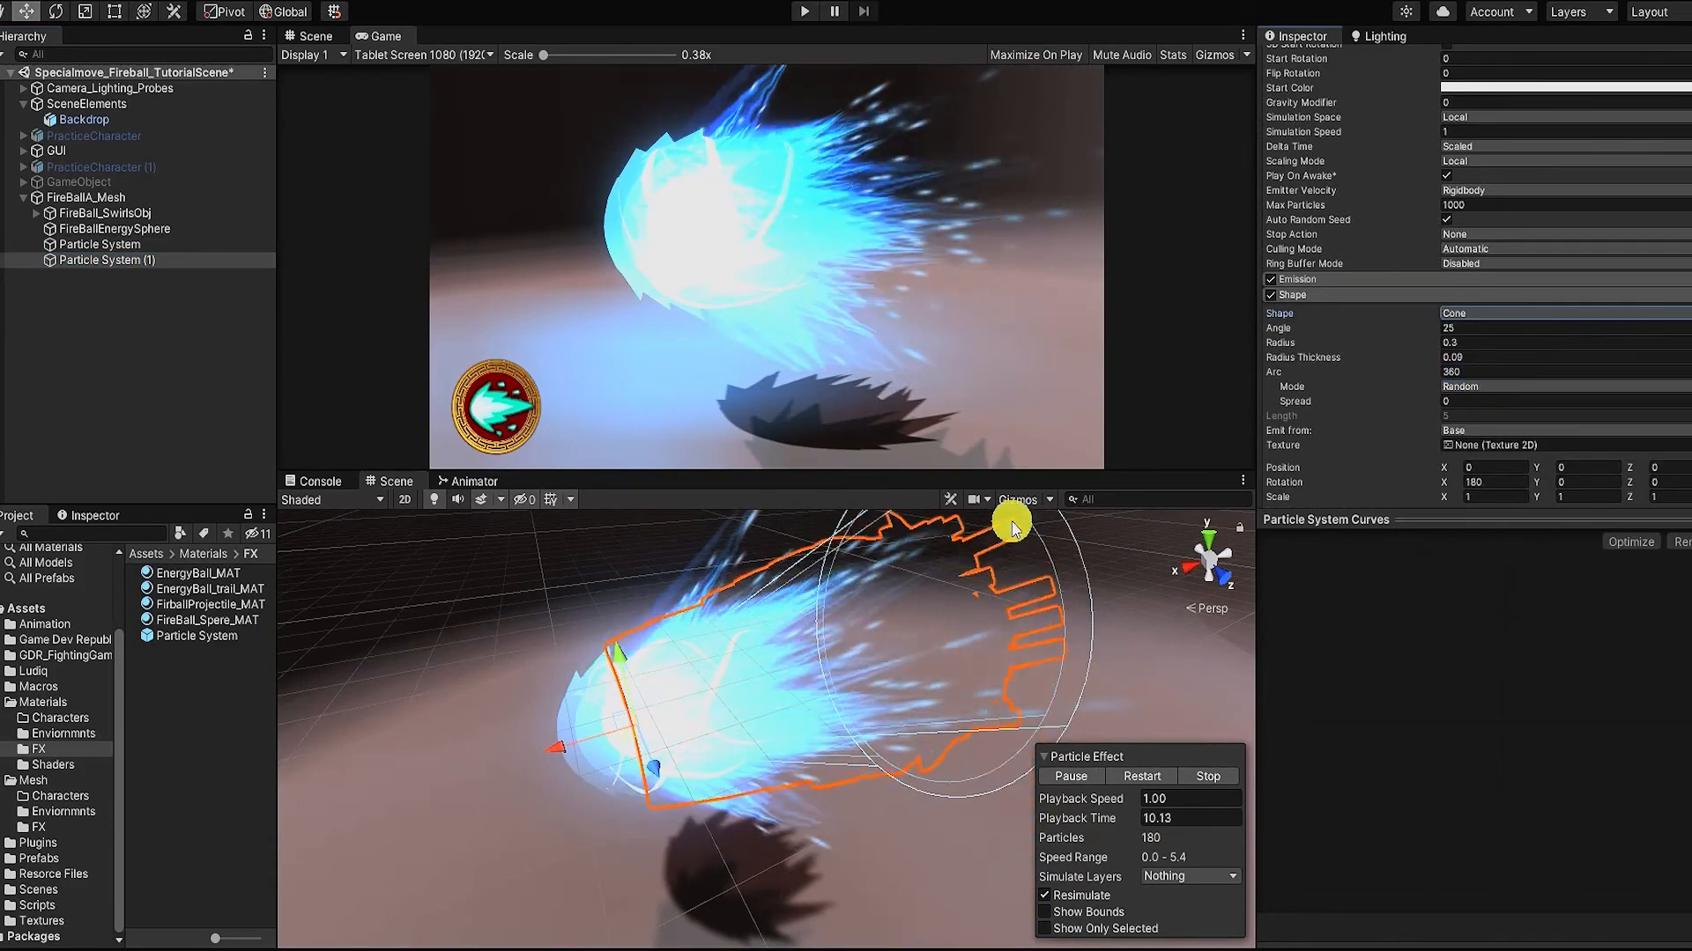
# Step: Set the duplicate's emission Rate over Time to 60, and its cone Angle to 30.3 and Radius to 0.09
pyautogui.click(1366, 279)
pyautogui.click(1502, 299)
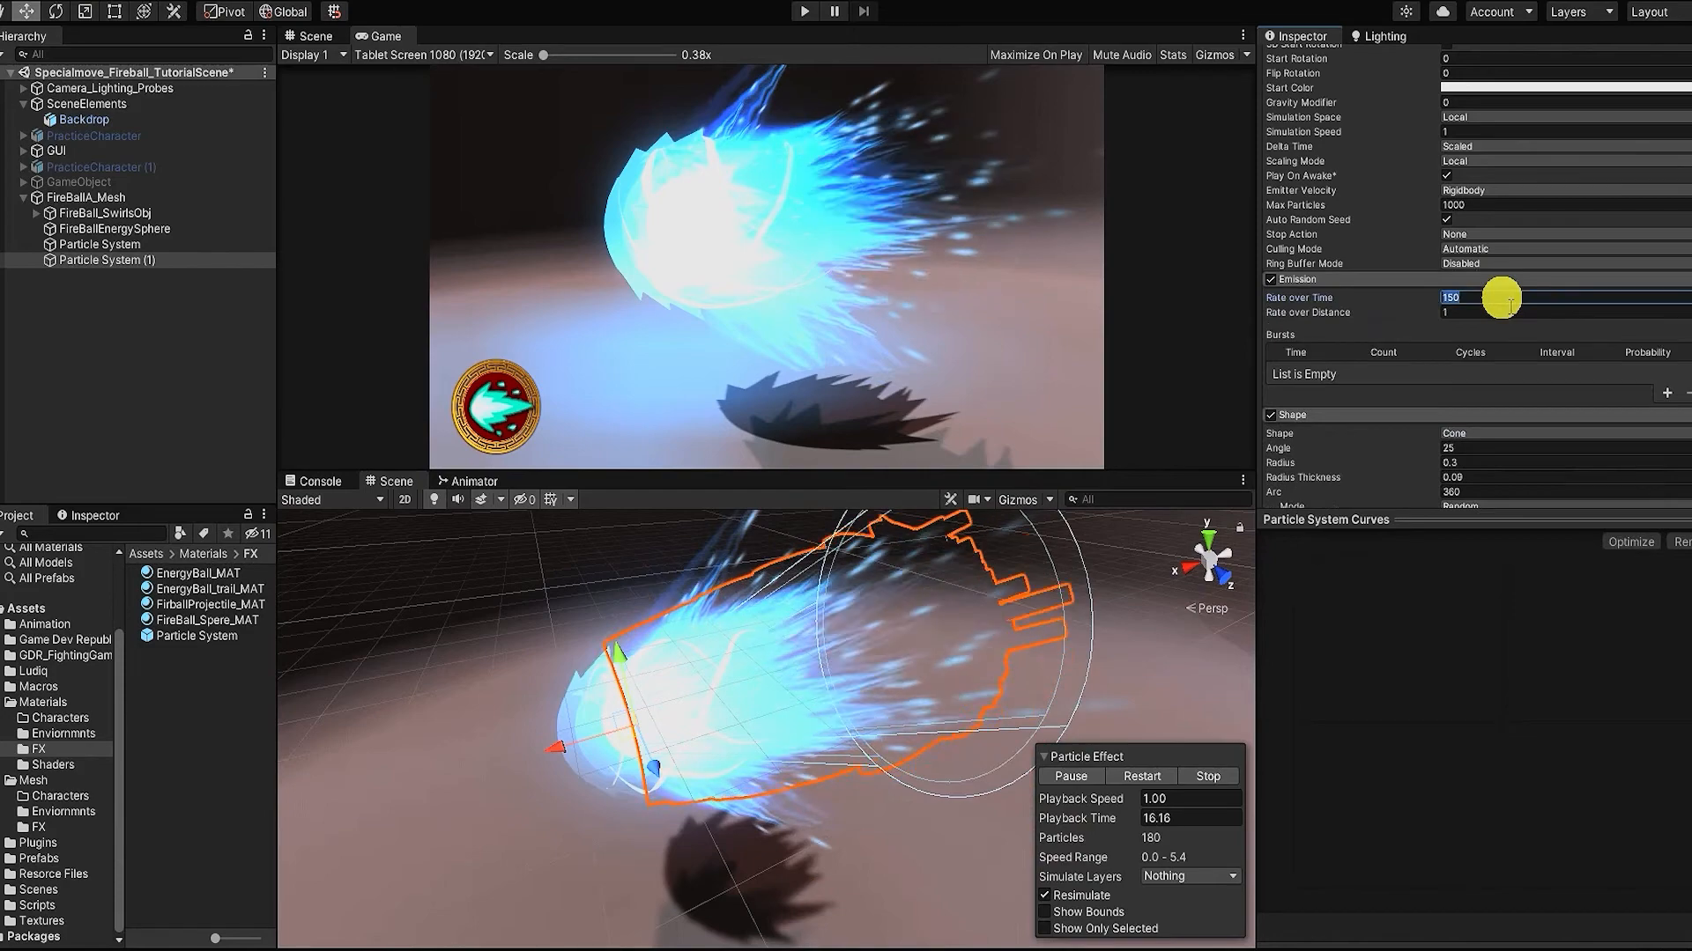
pyautogui.moveTo(1368, 448)
pyautogui.mouseDown()
pyautogui.moveTo(1406, 446)
pyautogui.moveTo(1348, 466)
pyautogui.mouseUp()
pyautogui.click(1200, 774)
pyautogui.click(189, 246)
pyautogui.click(1198, 773)
pyautogui.click(181, 260)
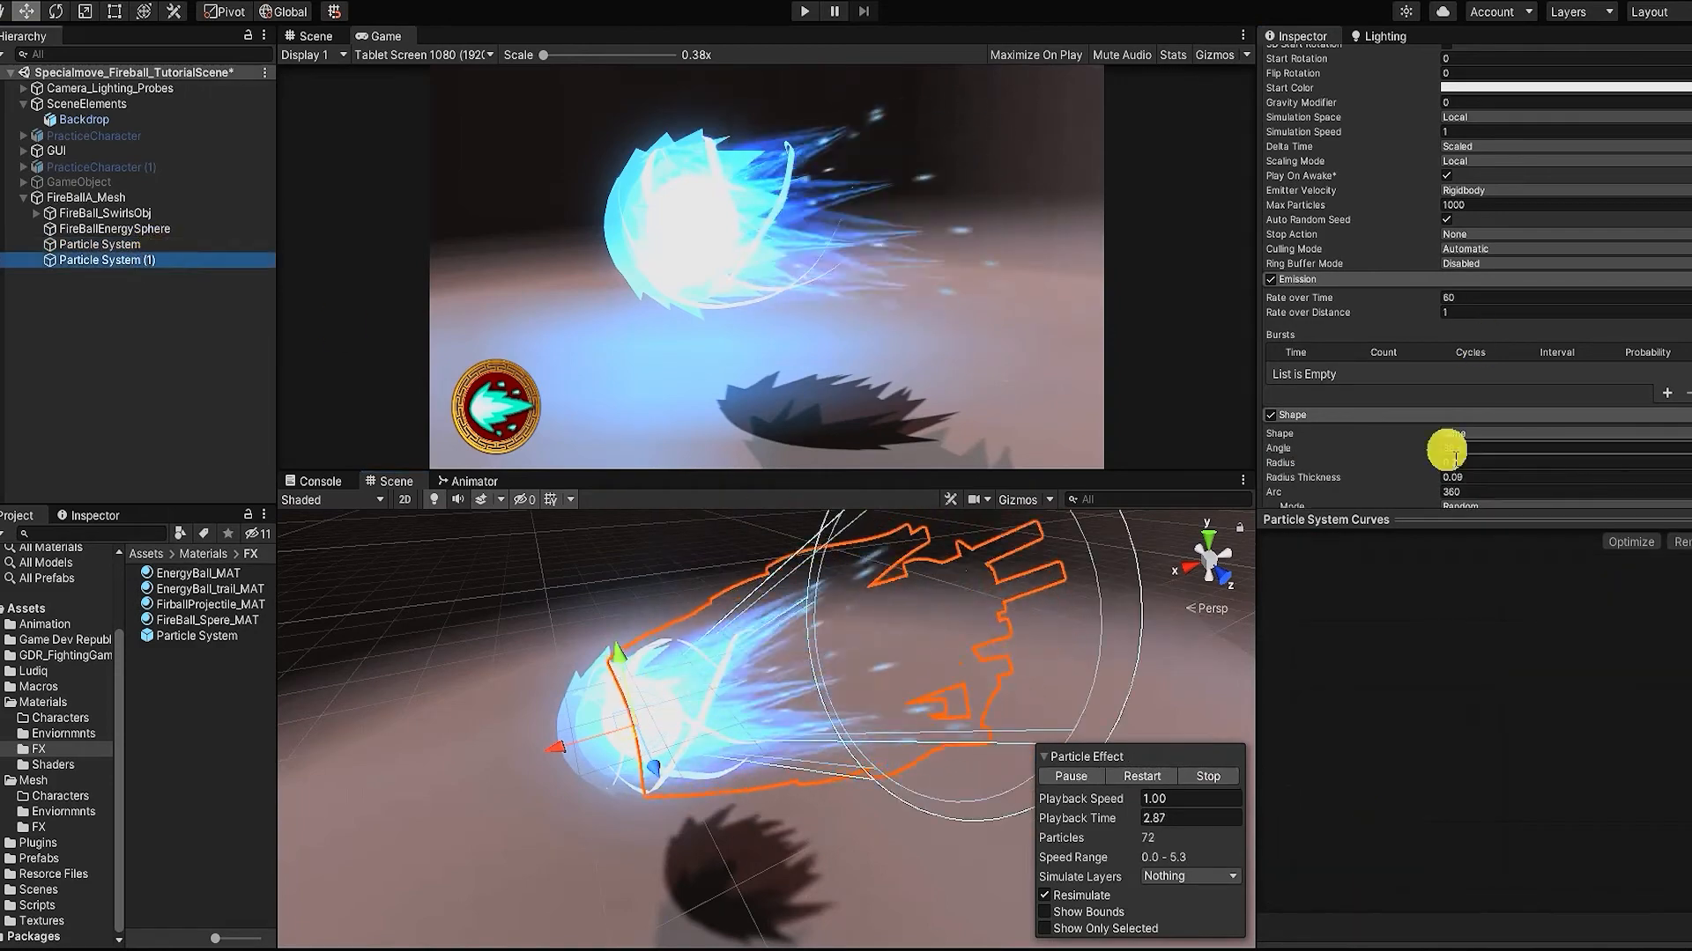
pyautogui.moveTo(1387, 465); pyautogui.dragTo(1387, 467)
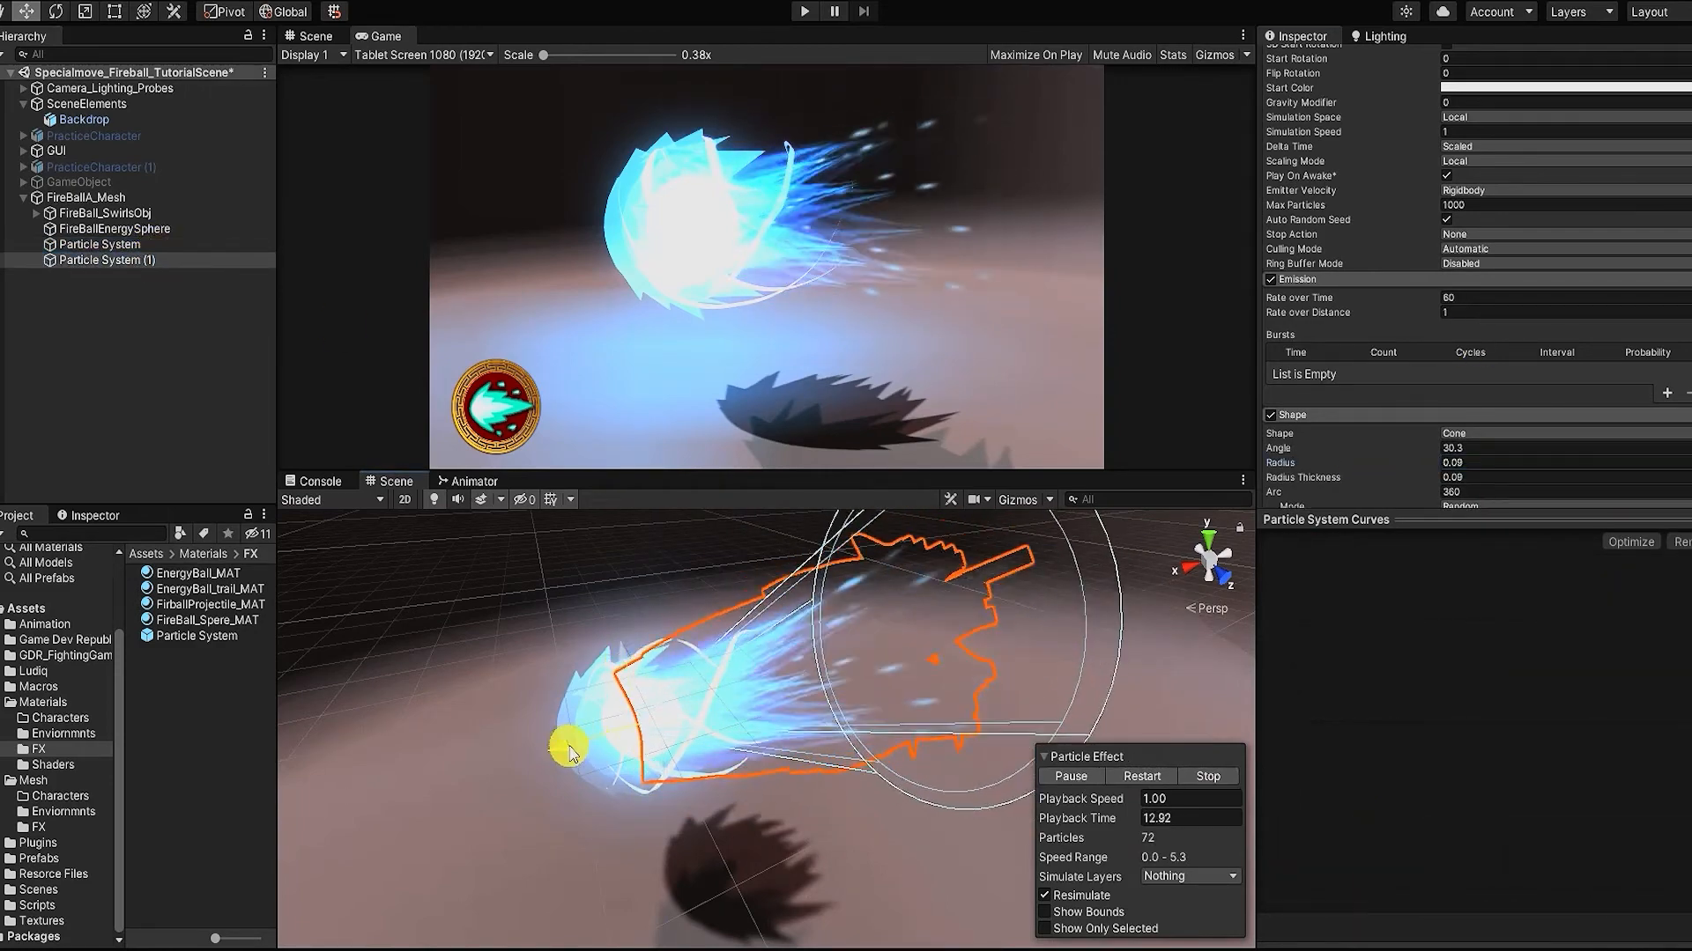
# Step: In the duplicate's Color over Lifetime gradient, change the light-blue end color key to white and close the gradient
pyautogui.scroll(-10, 1439, 291)
pyautogui.scroll(3, 1417, 200)
pyautogui.click(1420, 258)
pyautogui.click(1567, 273)
pyautogui.click(1343, 202)
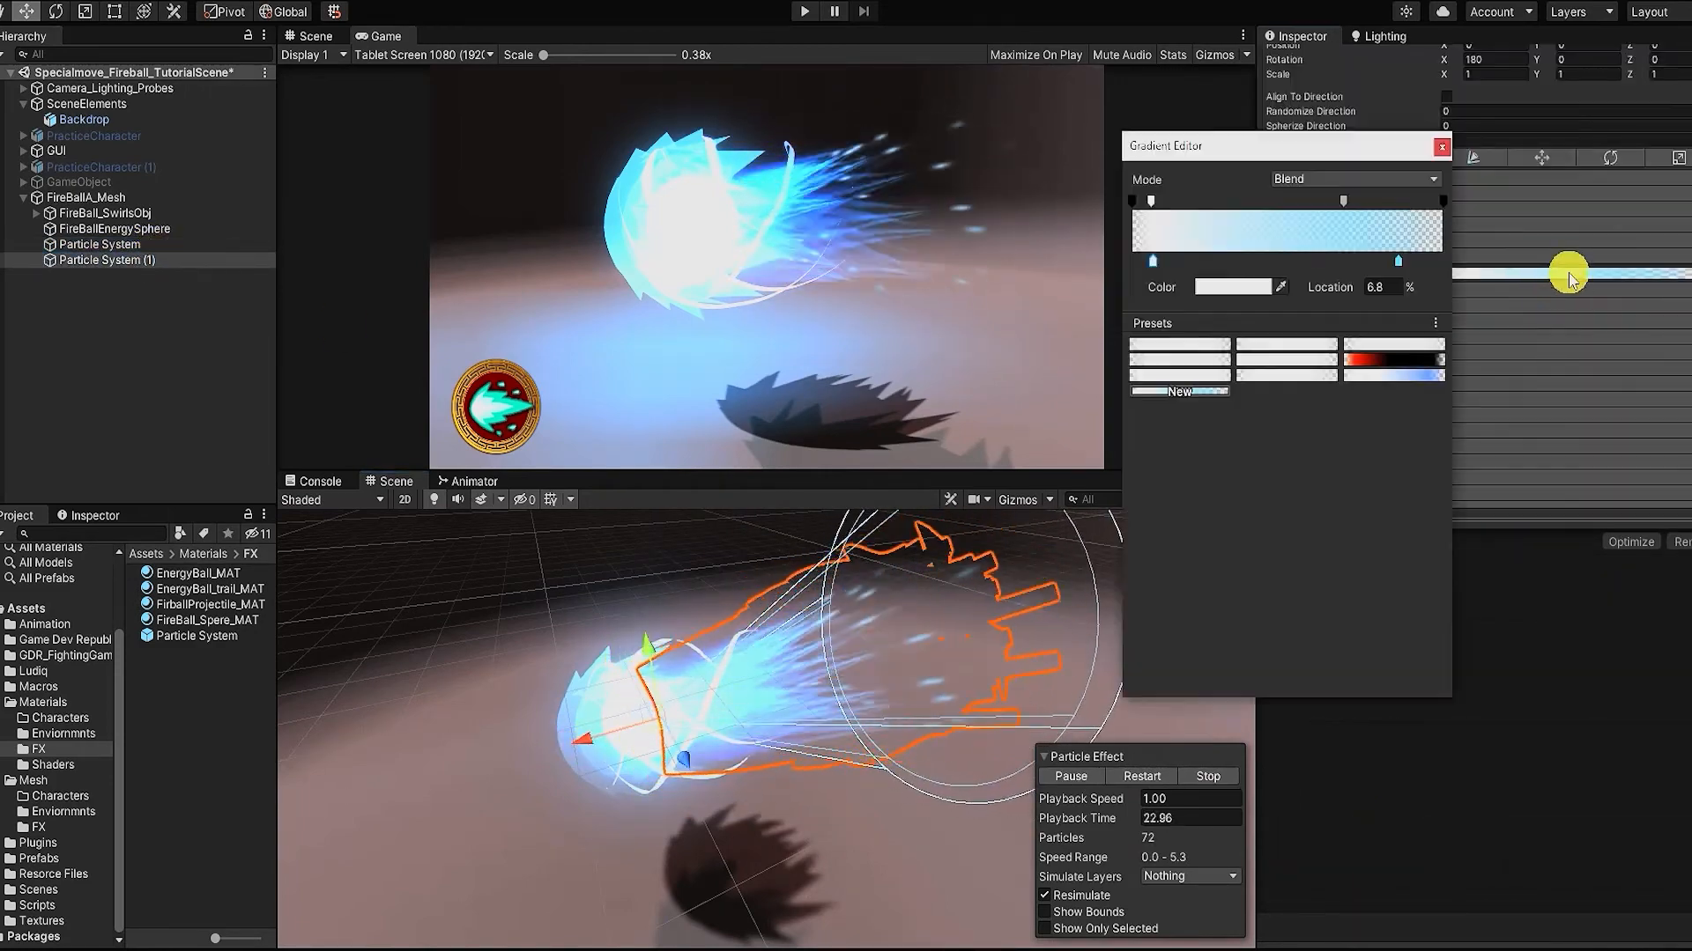
pyautogui.click(1398, 261)
pyautogui.click(1267, 286)
pyautogui.moveTo(1291, 389); pyautogui.dragTo(1279, 384)
pyautogui.click(1435, 146)
# Step: Expand the duplicate's Renderer settings, then duplicate the EnergyBall_trail_MAT material and rename the copy EnergyBall_trail_Wht_MAT
pyautogui.scroll(-5, 1489, 238)
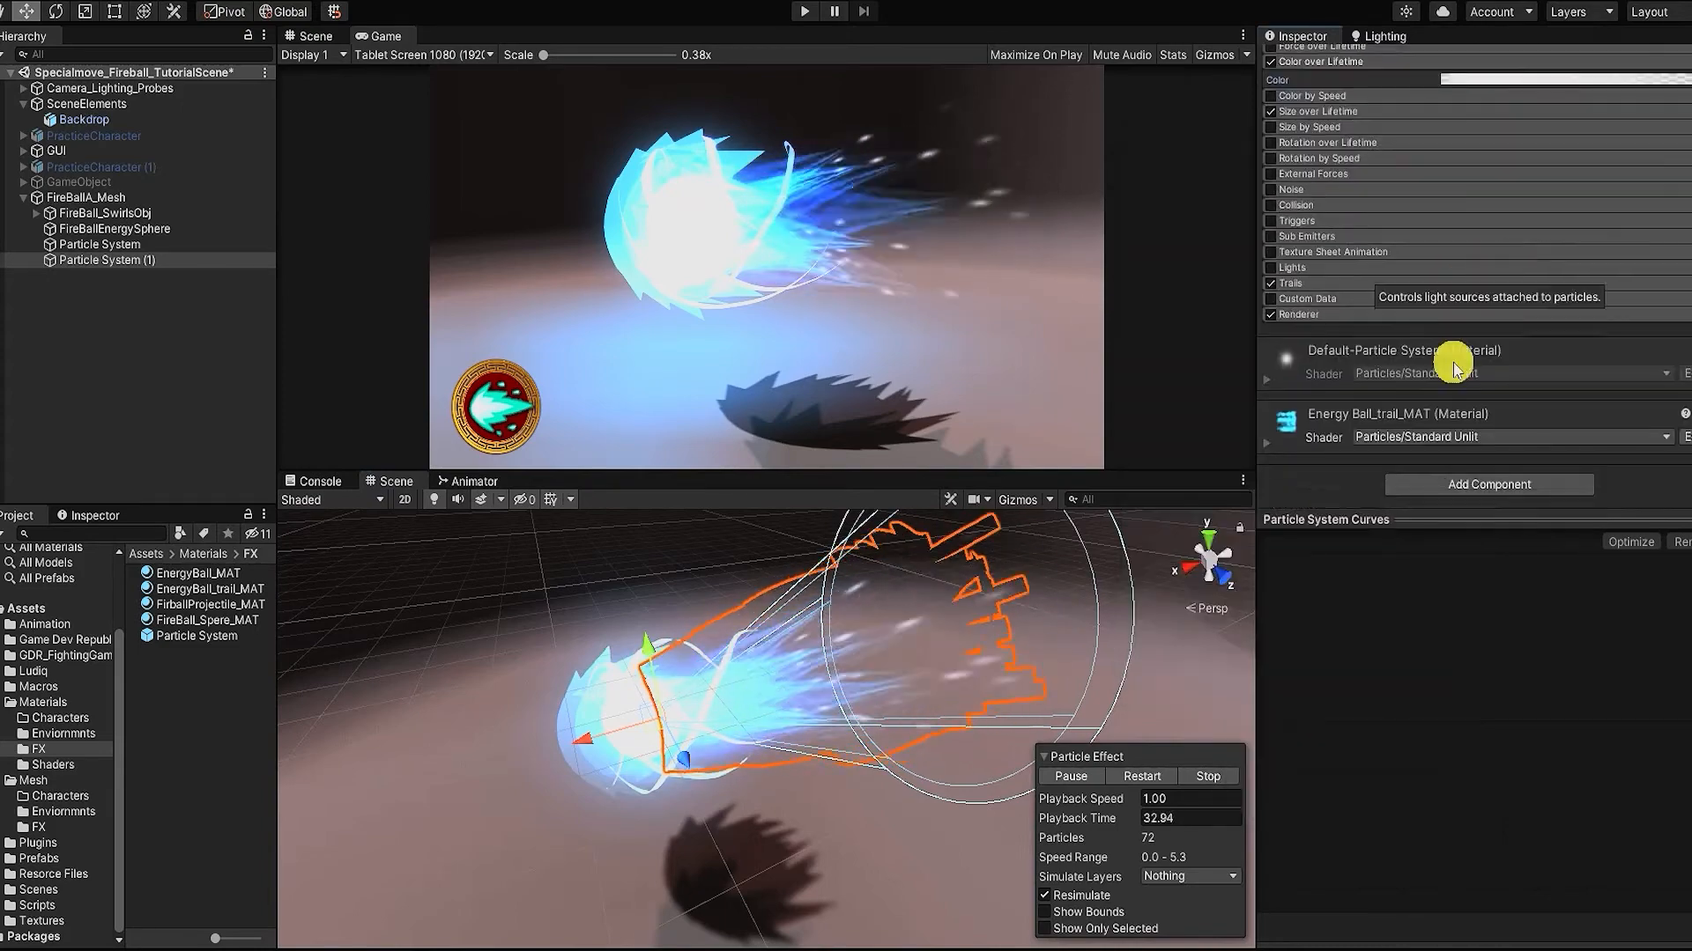
pyautogui.click(1499, 314)
pyautogui.scroll(-4, 1528, 282)
pyautogui.click(174, 587)
pyautogui.hotkey('ctrl', 'd')
pyautogui.click(217, 593)
pyautogui.click(236, 590)
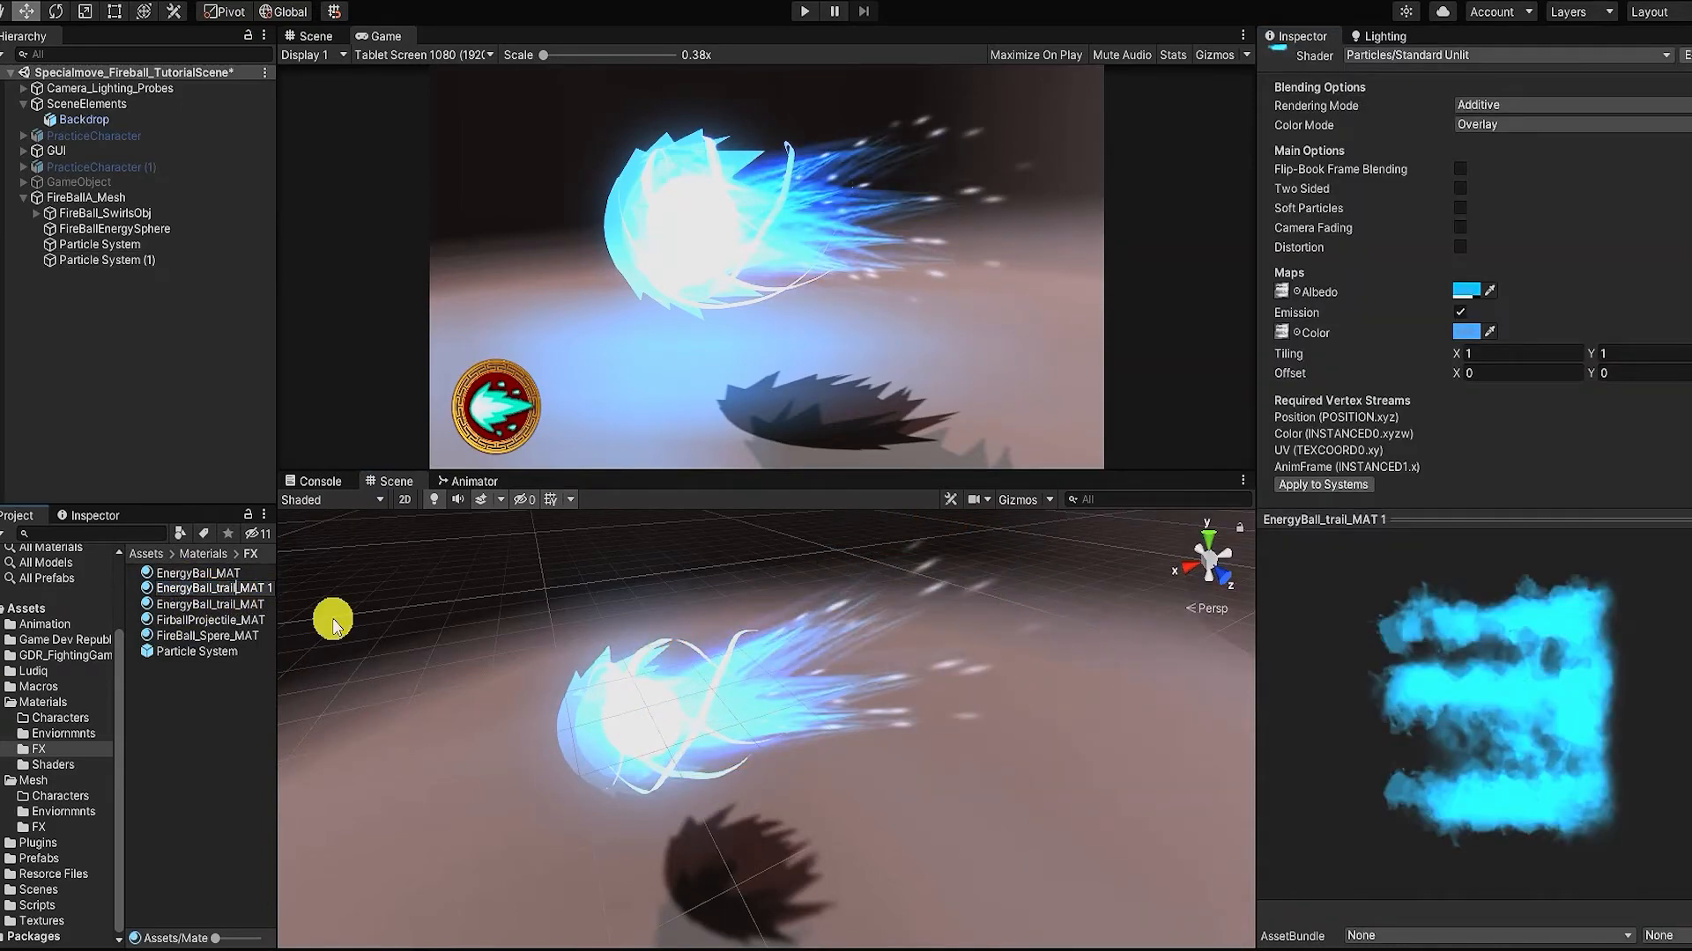
pyautogui.write('Wht_')
pyautogui.press('End')
pyautogui.press('BackSpace')
pyautogui.press('BackSpace')
pyautogui.press('Return')
# Step: Set the new trail material's Albedo color to white, with saturation 0 and value 100
pyautogui.click(1471, 292)
pyautogui.moveTo(1562, 427); pyautogui.dragTo(1521, 397)
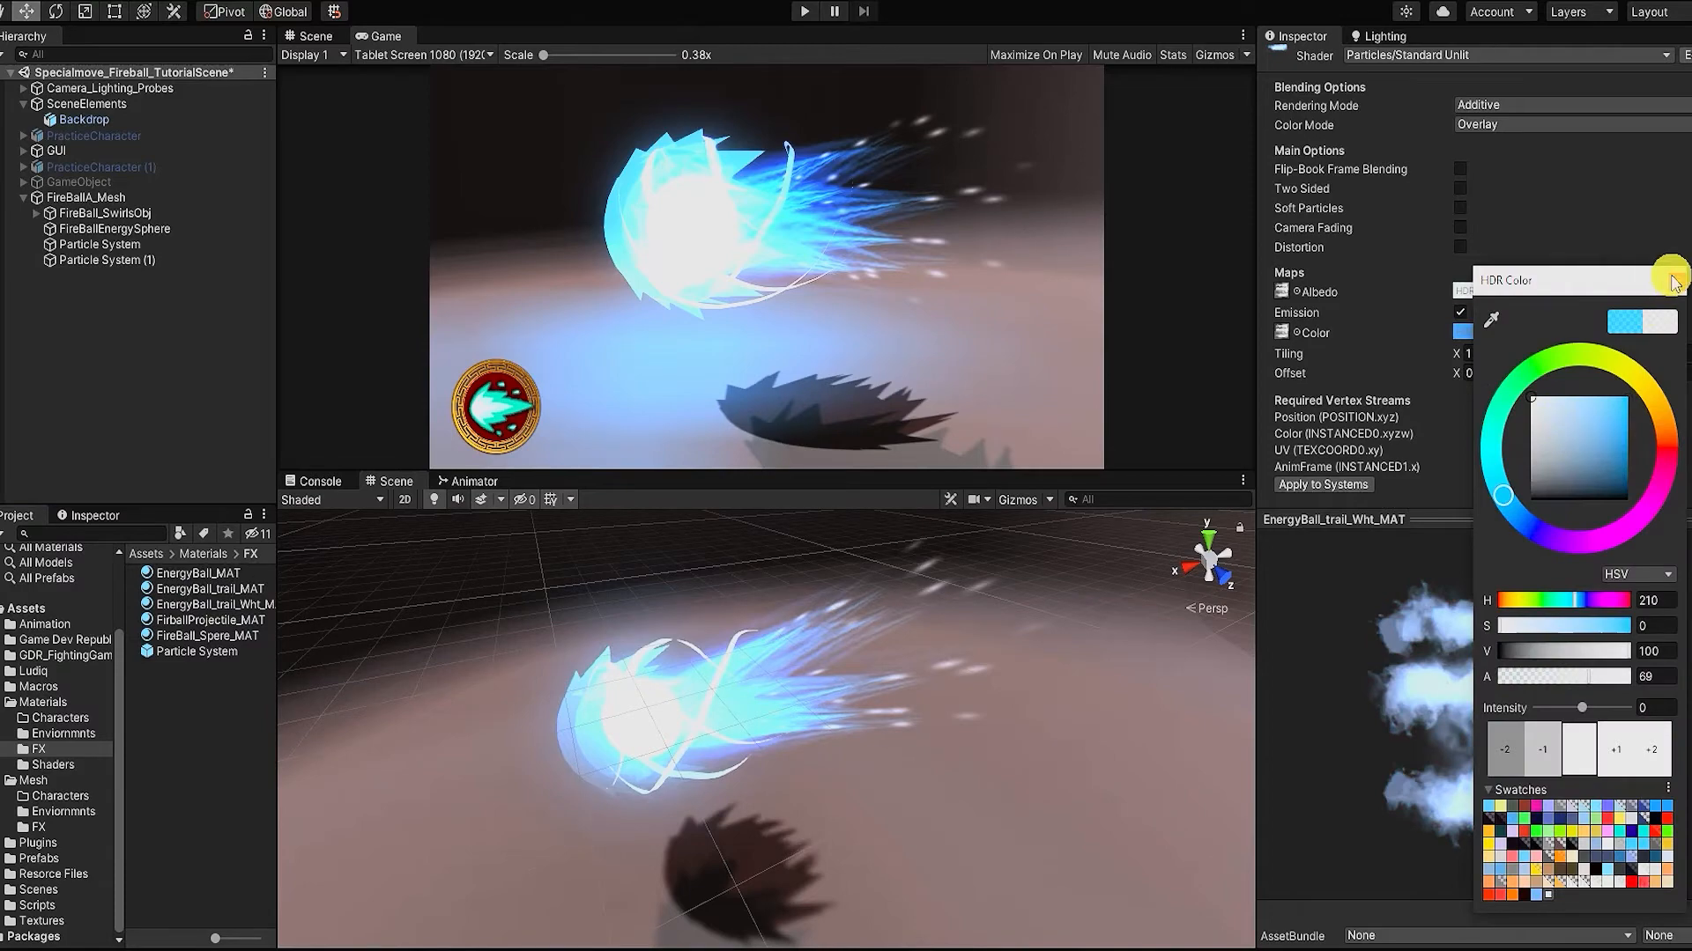
pyautogui.click(1673, 280)
# Step: Set the EnergyBall_trail_Wht_MAT emission color to white and adjust its HDR intensity
pyautogui.click(1463, 334)
pyautogui.moveTo(1560, 451); pyautogui.dragTo(1522, 437)
pyautogui.click(1603, 760)
pyautogui.click(1528, 764)
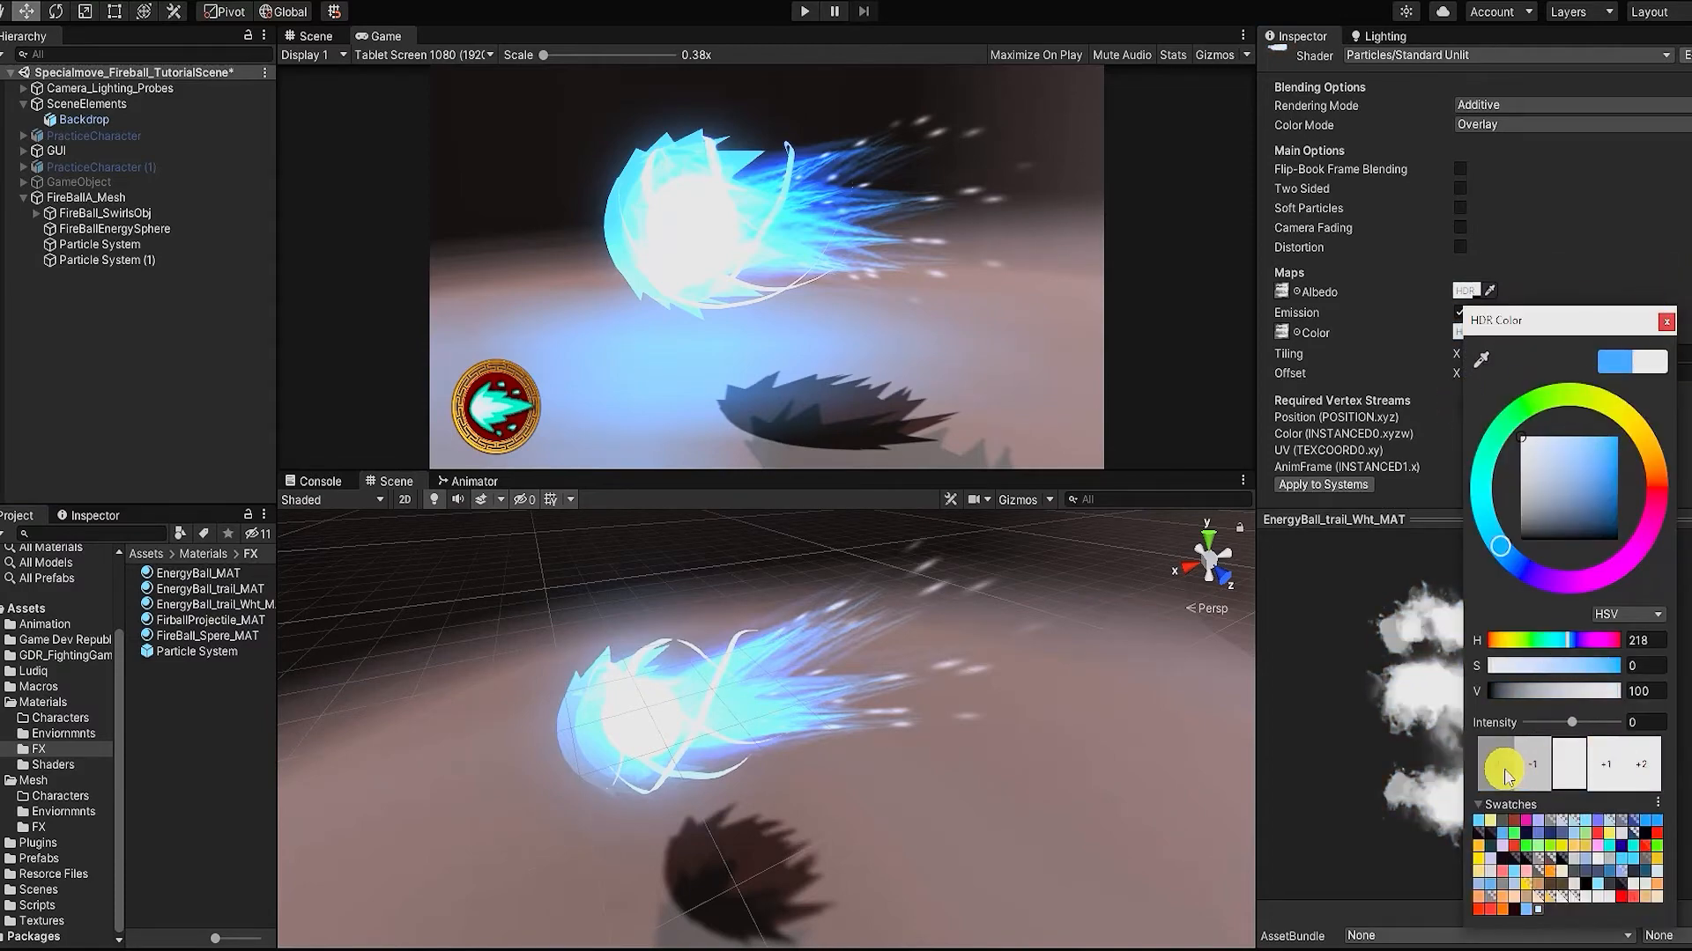
pyautogui.click(1499, 770)
pyautogui.click(1666, 322)
pyautogui.click(1467, 333)
pyautogui.click(1605, 759)
pyautogui.click(1671, 322)
# Step: Assign EnergyBall_trail_Wht_MAT as the Trail Material of Particle System (1)
pyautogui.click(155, 263)
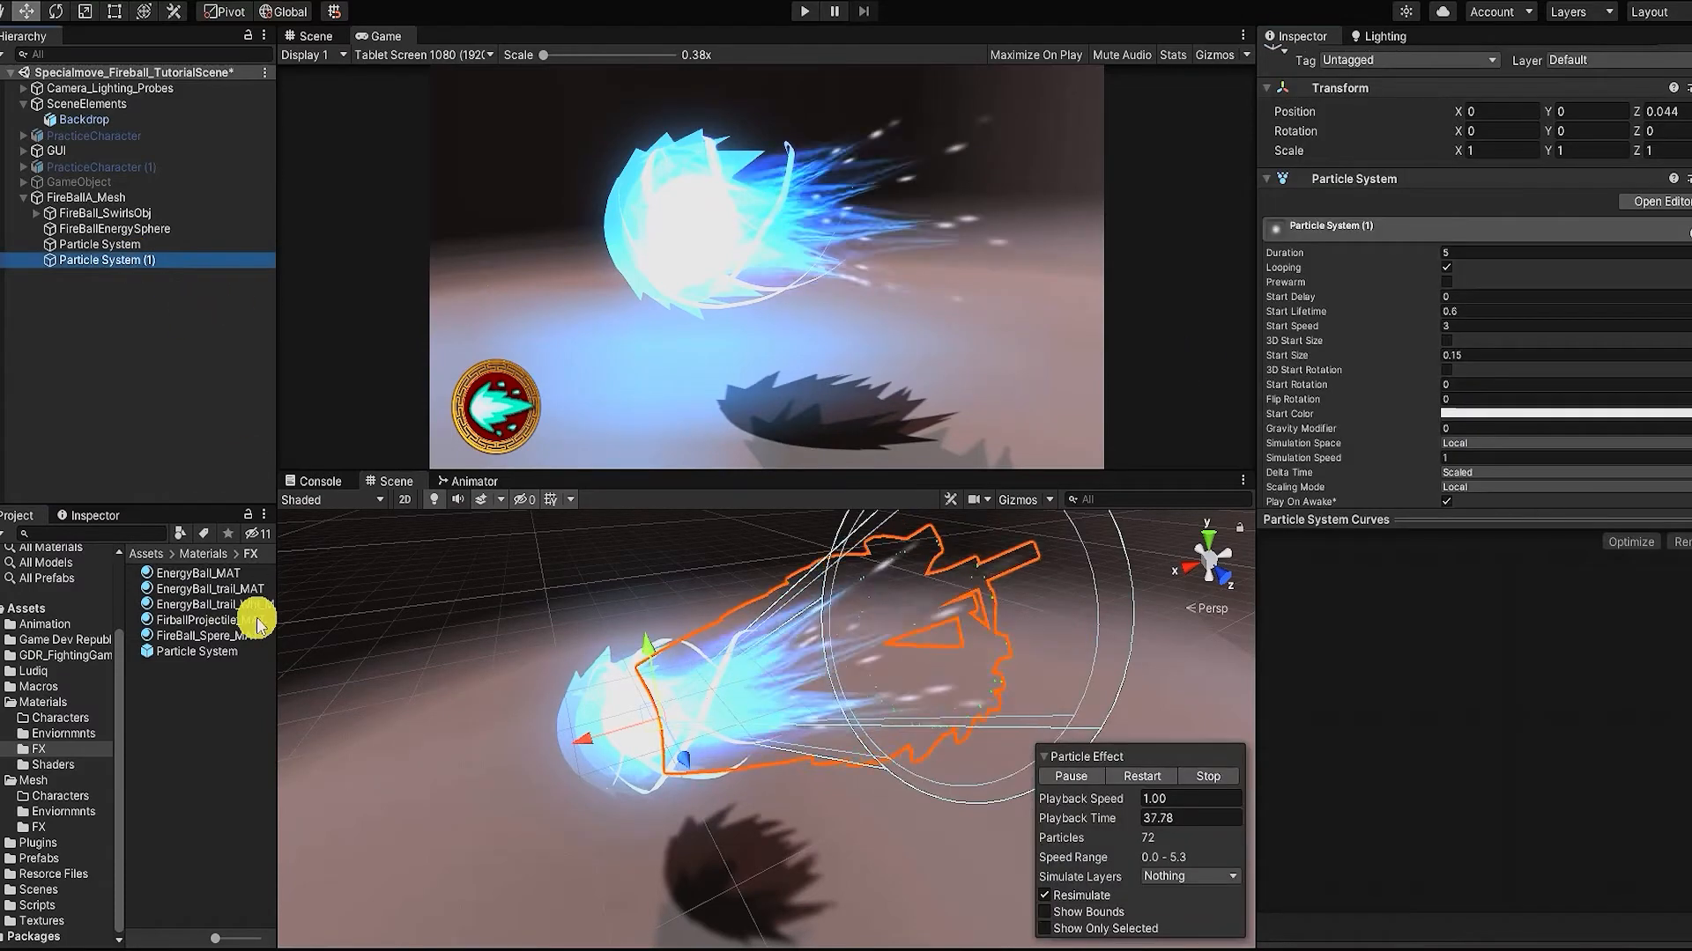
pyautogui.scroll(-10, 1451, 409)
pyautogui.scroll(-4, 1451, 409)
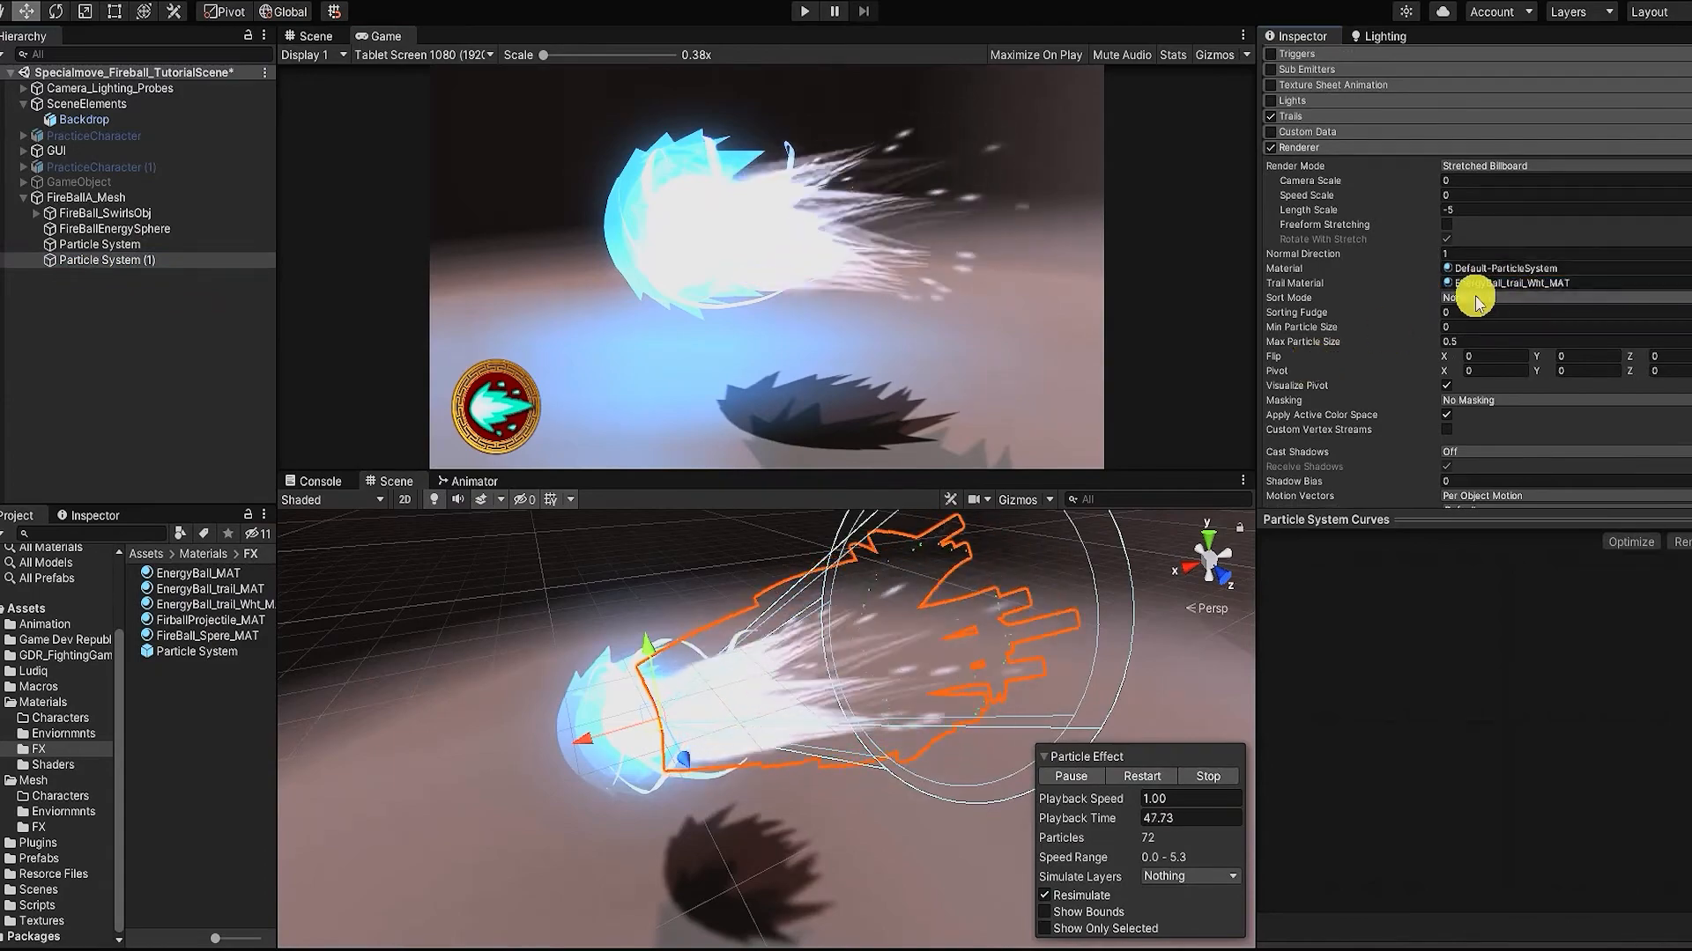
# Step: Nudge Particle System (1) slightly forward and set its shape's Spherize Direction to 0.12
pyautogui.moveTo(581, 740); pyautogui.dragTo(571, 742)
pyautogui.scroll(12, 1616, 378)
pyautogui.moveTo(1384, 294); pyautogui.dragTo(1411, 295)
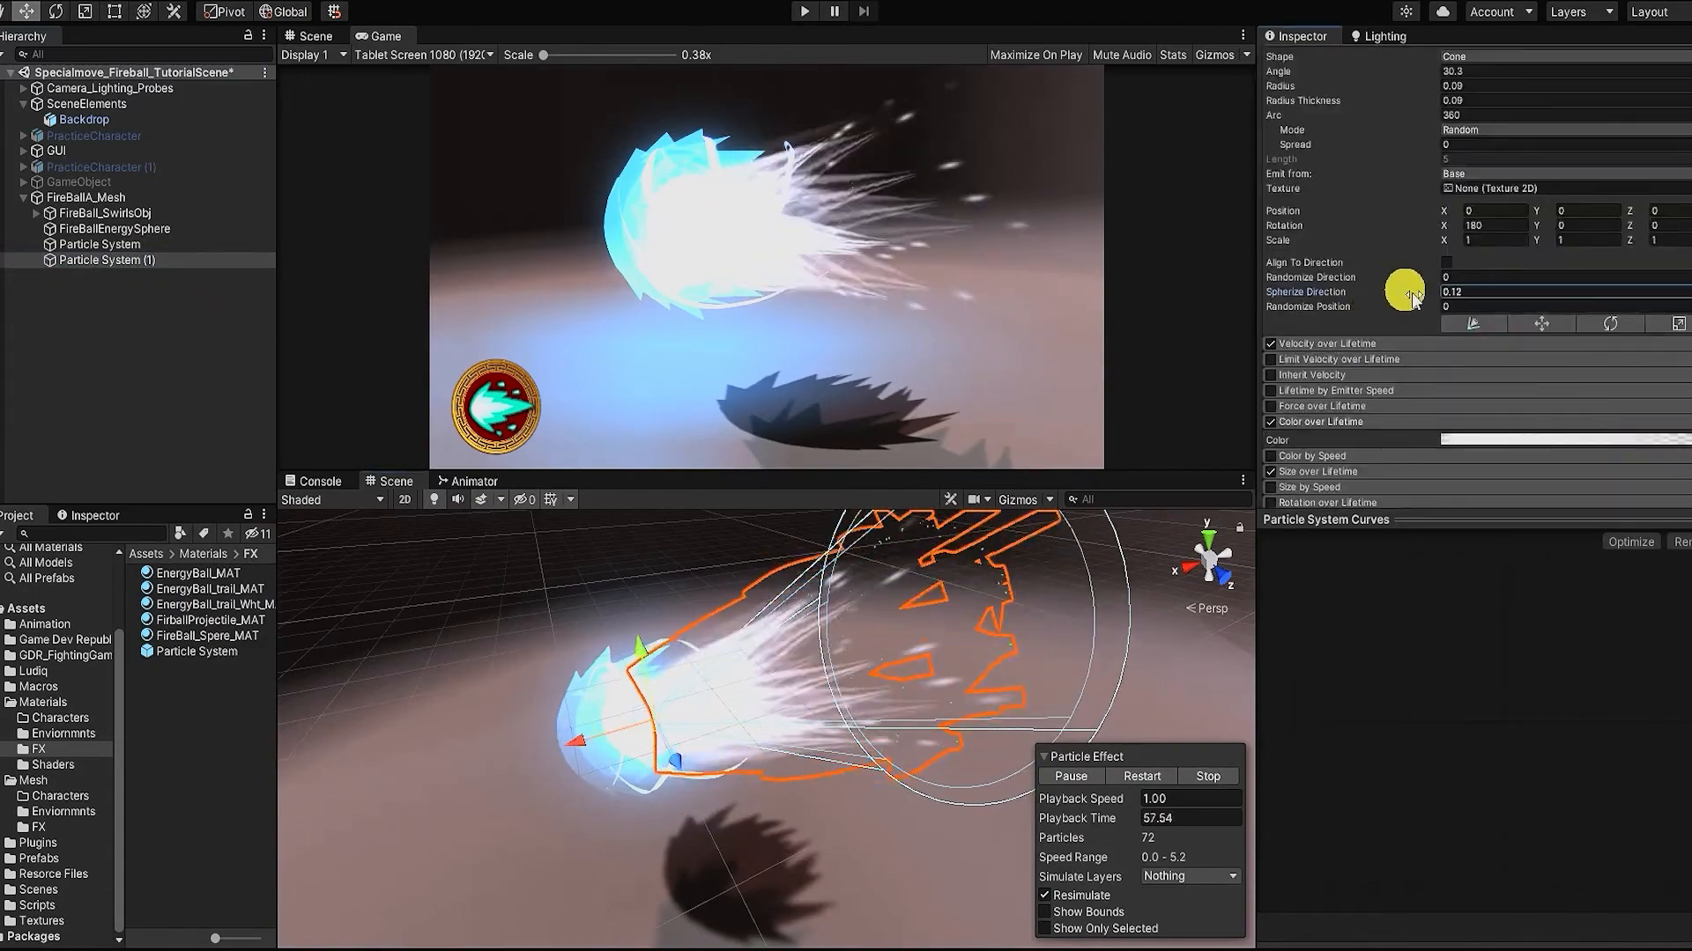
# Step: Set the Width over Trail of Particle System (1) to a constant value of 4
pyautogui.scroll(-10, 1465, 396)
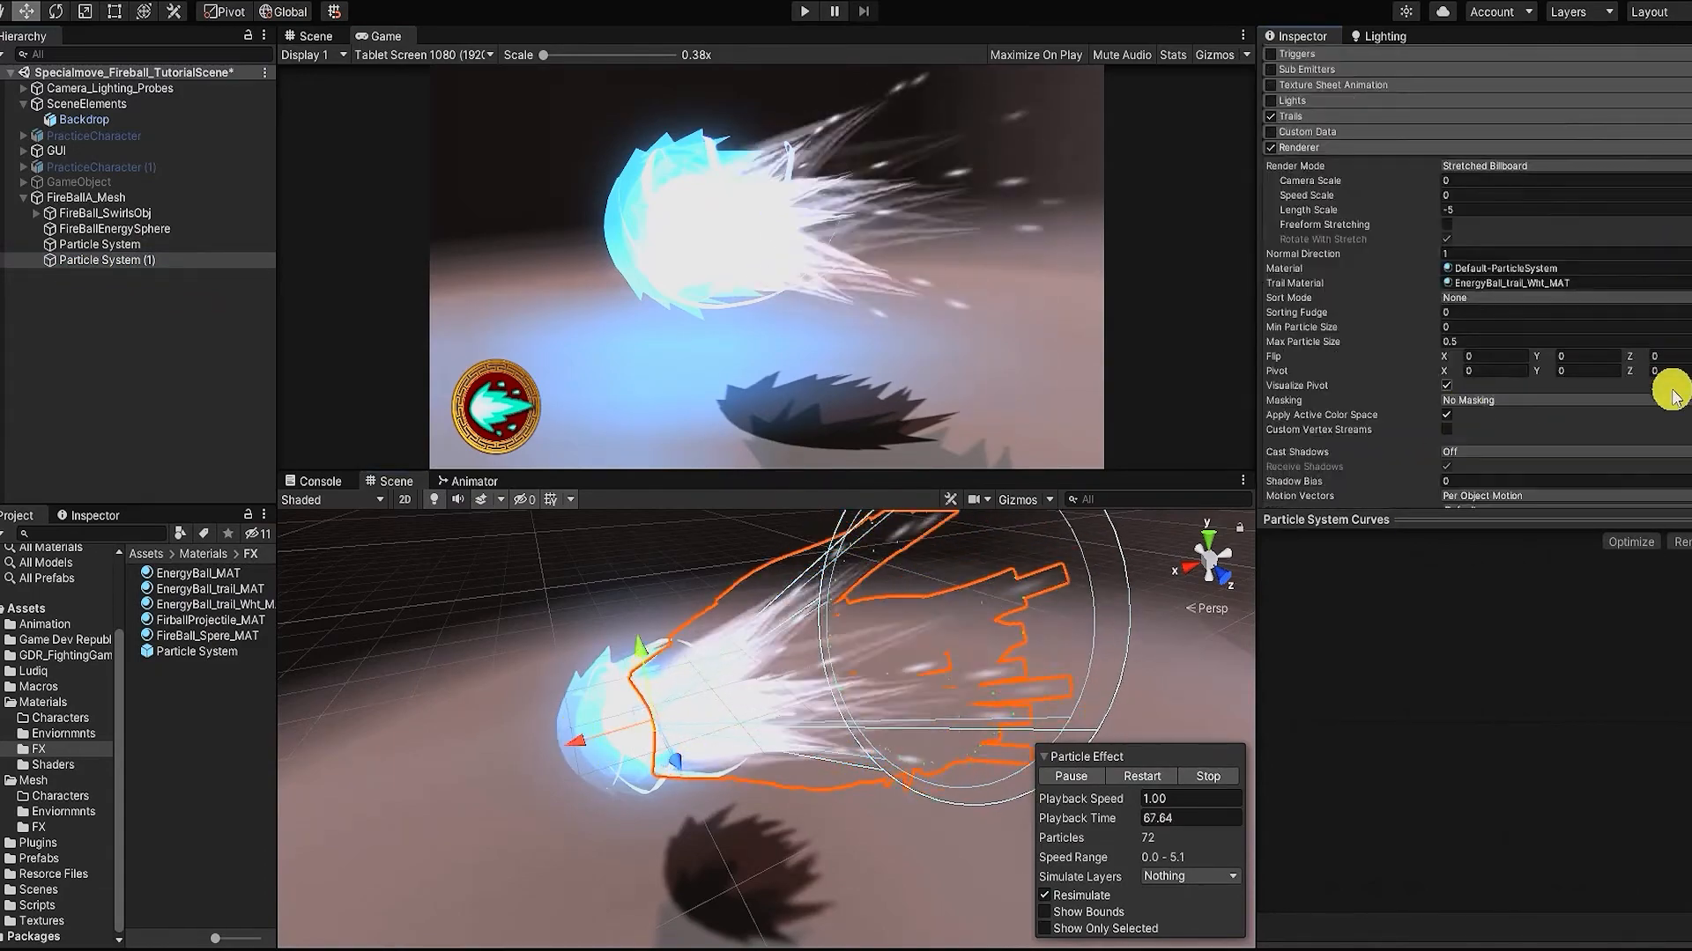
pyautogui.click(1472, 297)
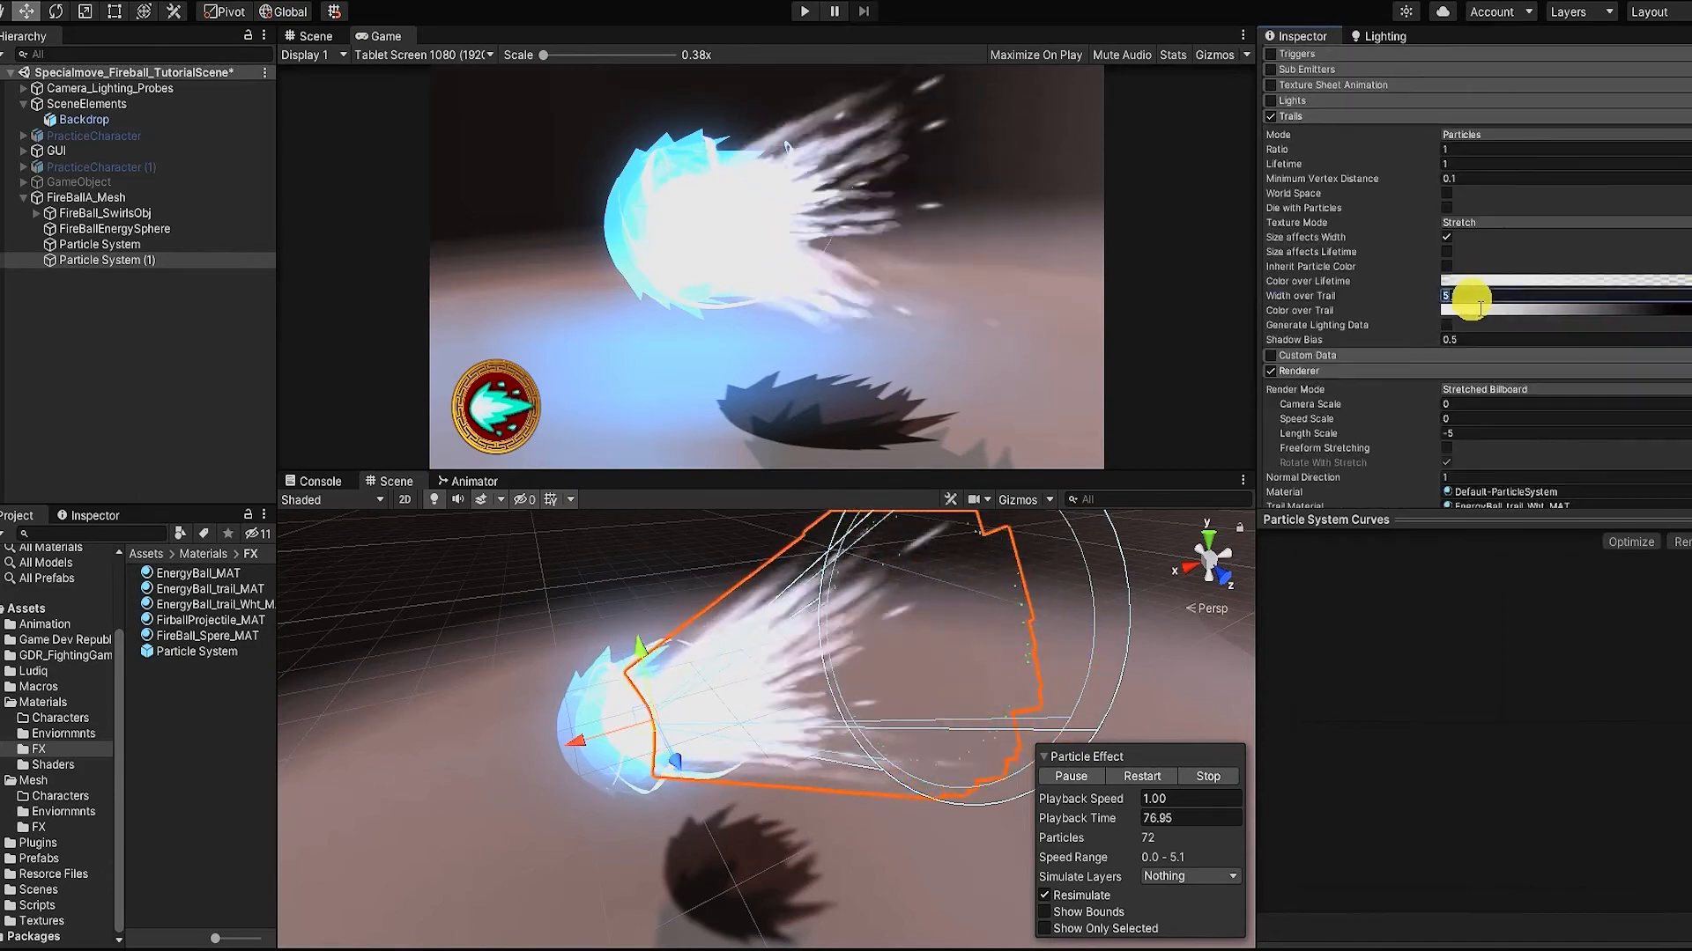
pyautogui.write('3')
pyautogui.click(1688, 297)
pyautogui.click(1586, 336)
pyautogui.click(1688, 298)
pyautogui.click(1592, 315)
pyautogui.click(1472, 297)
pyautogui.write('4')
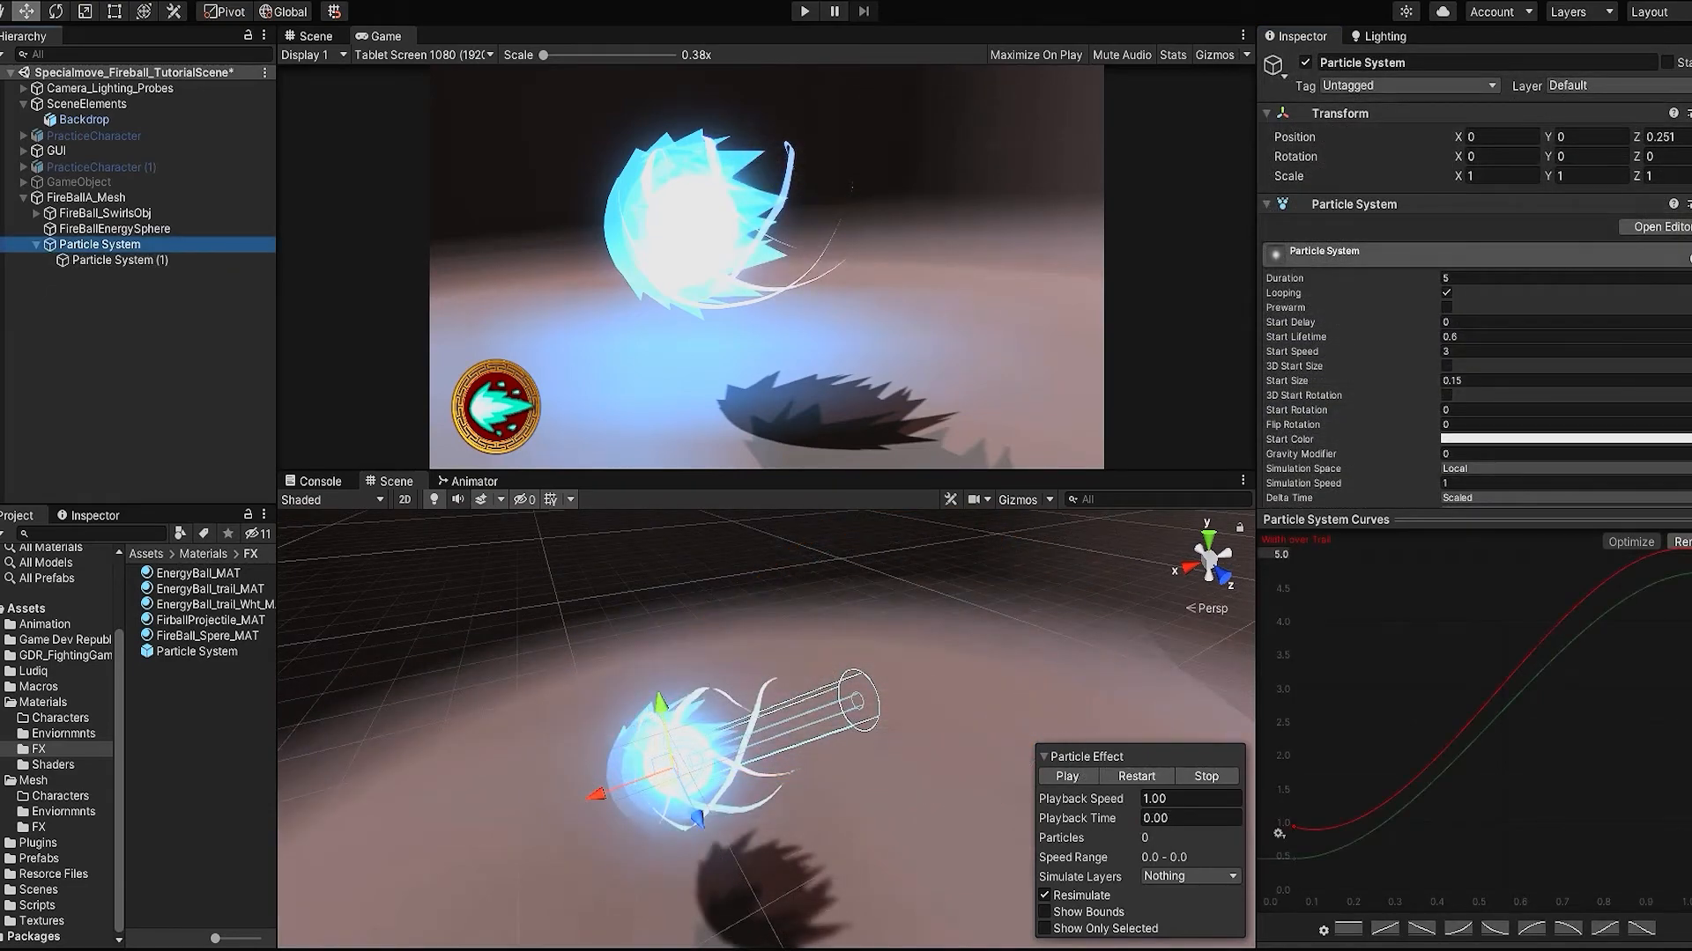
# Step: Create a new particle system named FB_FX3_PS and place it directly under FireBallA_Mesh
pyautogui.rightClick(93, 247)
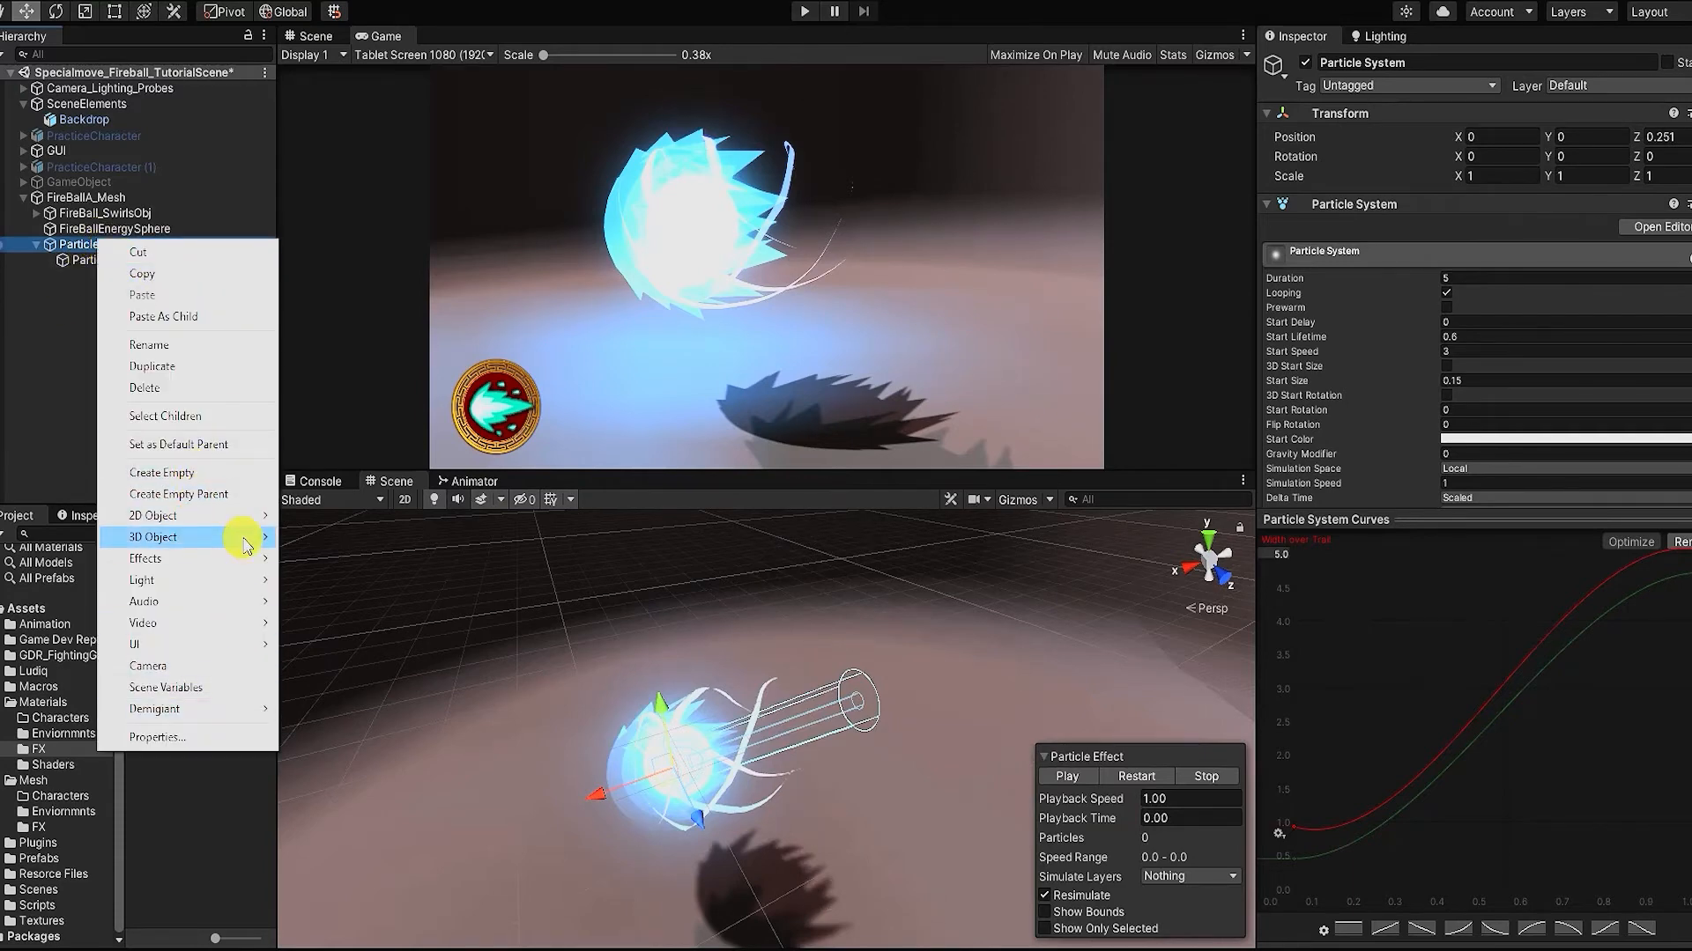
pyautogui.moveTo(255, 559)
pyautogui.click(308, 560)
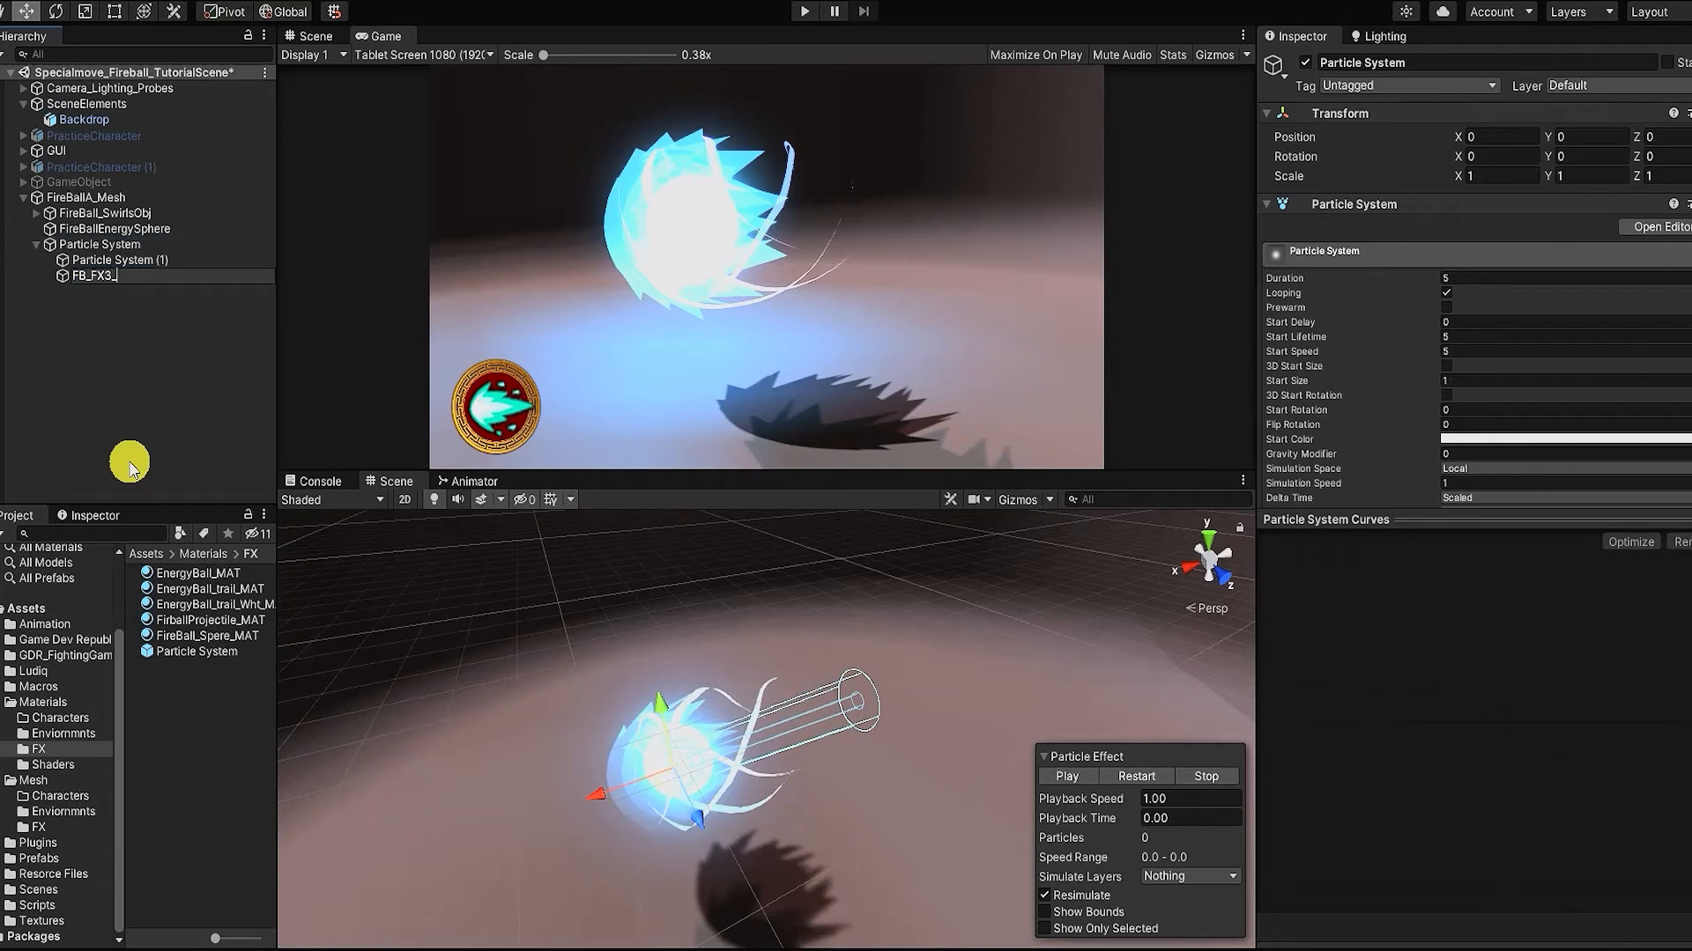
pyautogui.write('FB_FX3_PS')
pyautogui.press('Return')
pyautogui.click(1066, 777)
pyautogui.moveTo(93, 275); pyautogui.dragTo(81, 237)
pyautogui.click(37, 260)
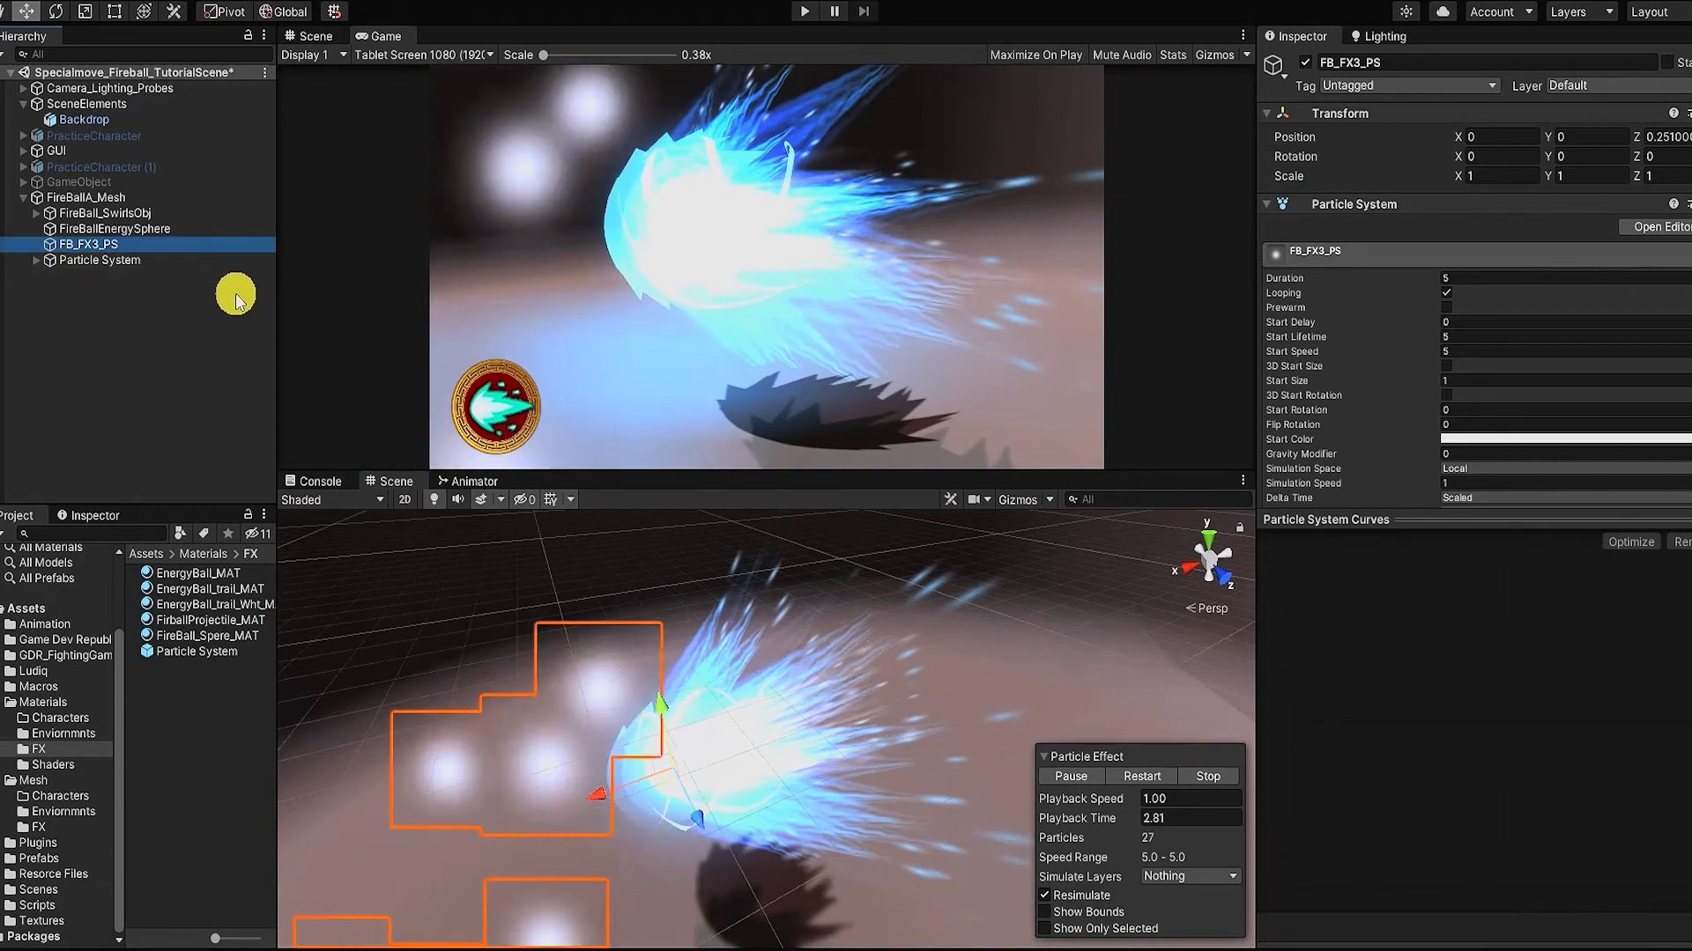
# Step: Configure the FB_FX3_PS cone shape with Angle 55, Radius 0.0001, Radius Thickness 0.6 and Randomize Position 0.5
pyautogui.scroll(-3, 1436, 339)
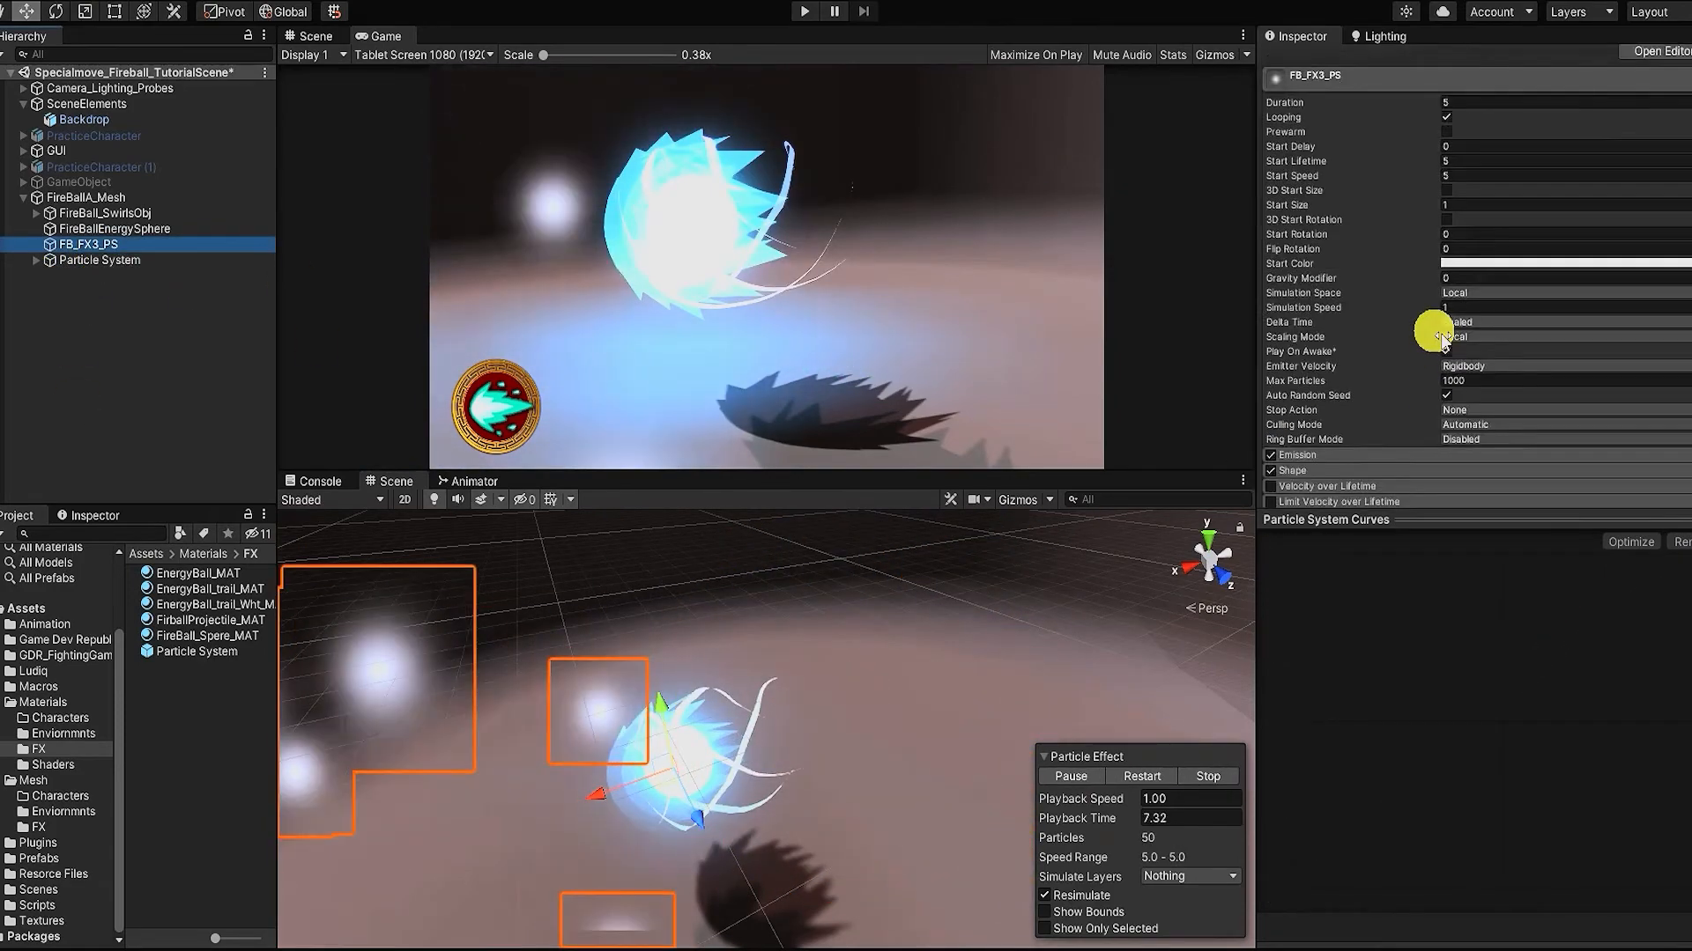
pyautogui.scroll(-3, 1440, 336)
pyautogui.click(1301, 296)
pyautogui.click(1068, 778)
pyautogui.click(1473, 328)
pyautogui.write('55')
pyautogui.scroll(-3, 803, 720)
pyautogui.keyDown('alt'); pyautogui.moveTo(803, 721); pyautogui.dragTo(746, 684); pyautogui.keyUp('alt')
pyautogui.moveTo(1438, 347); pyautogui.dragTo(1408, 360)
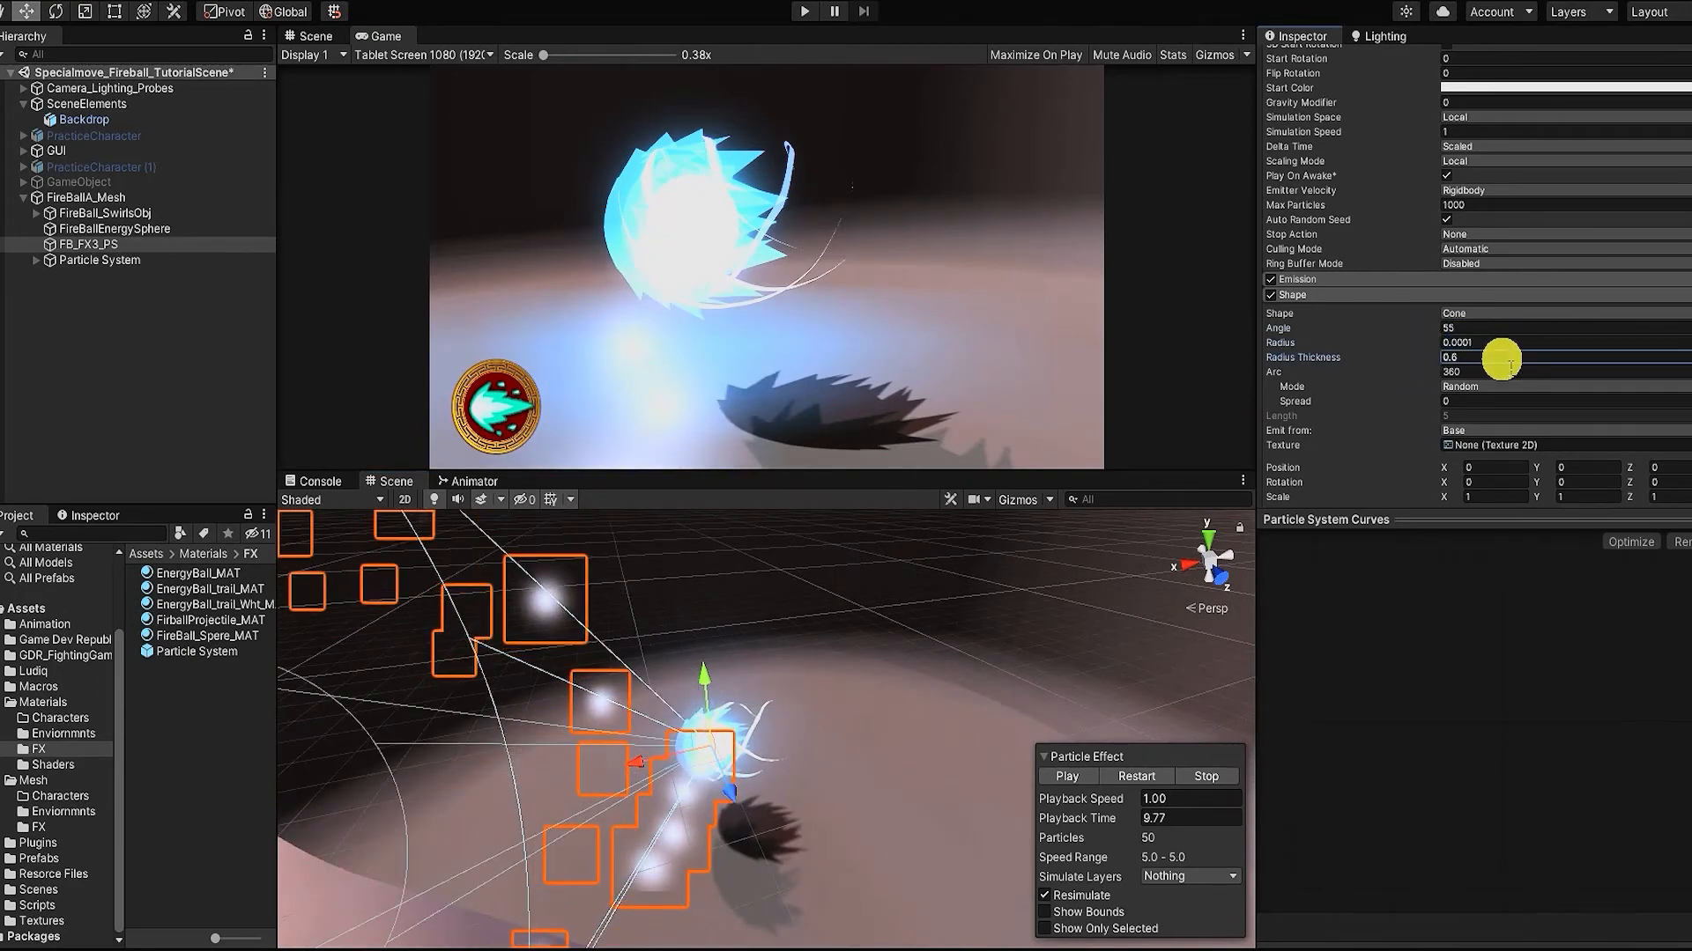
pyautogui.scroll(-4, 1404, 499)
pyautogui.click(1069, 776)
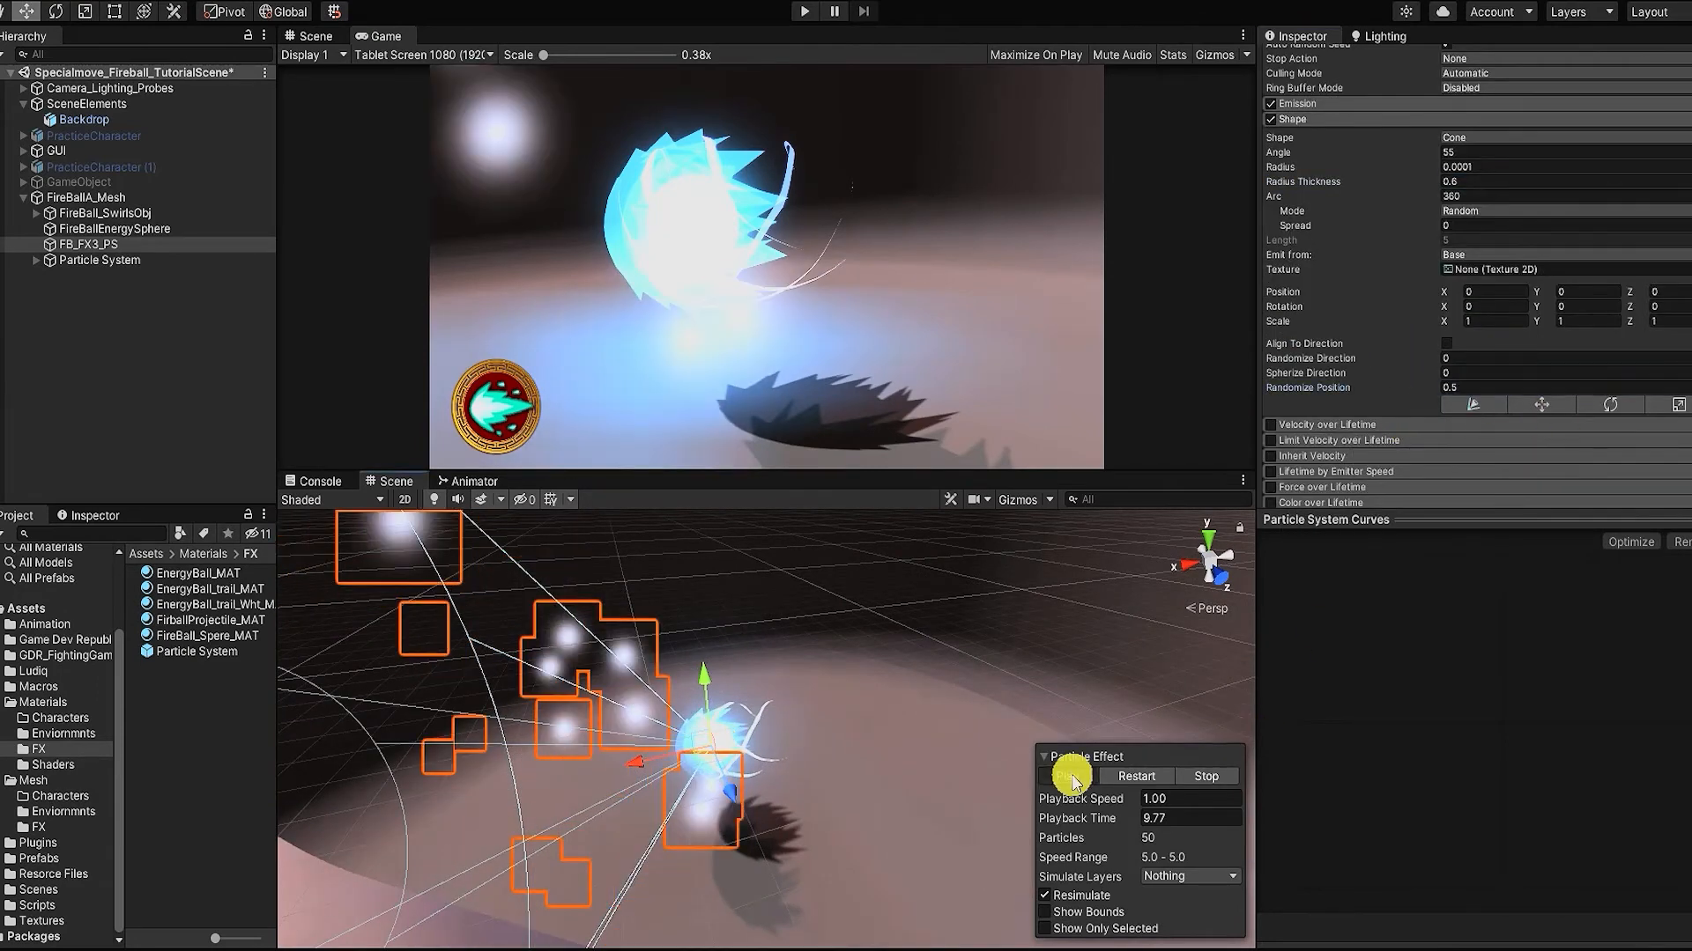
# Step: Set the FB_FX3_PS Start Lifetime to 2 and Start Speed to 2, and preview the particles
pyautogui.scroll(6, 1438, 264)
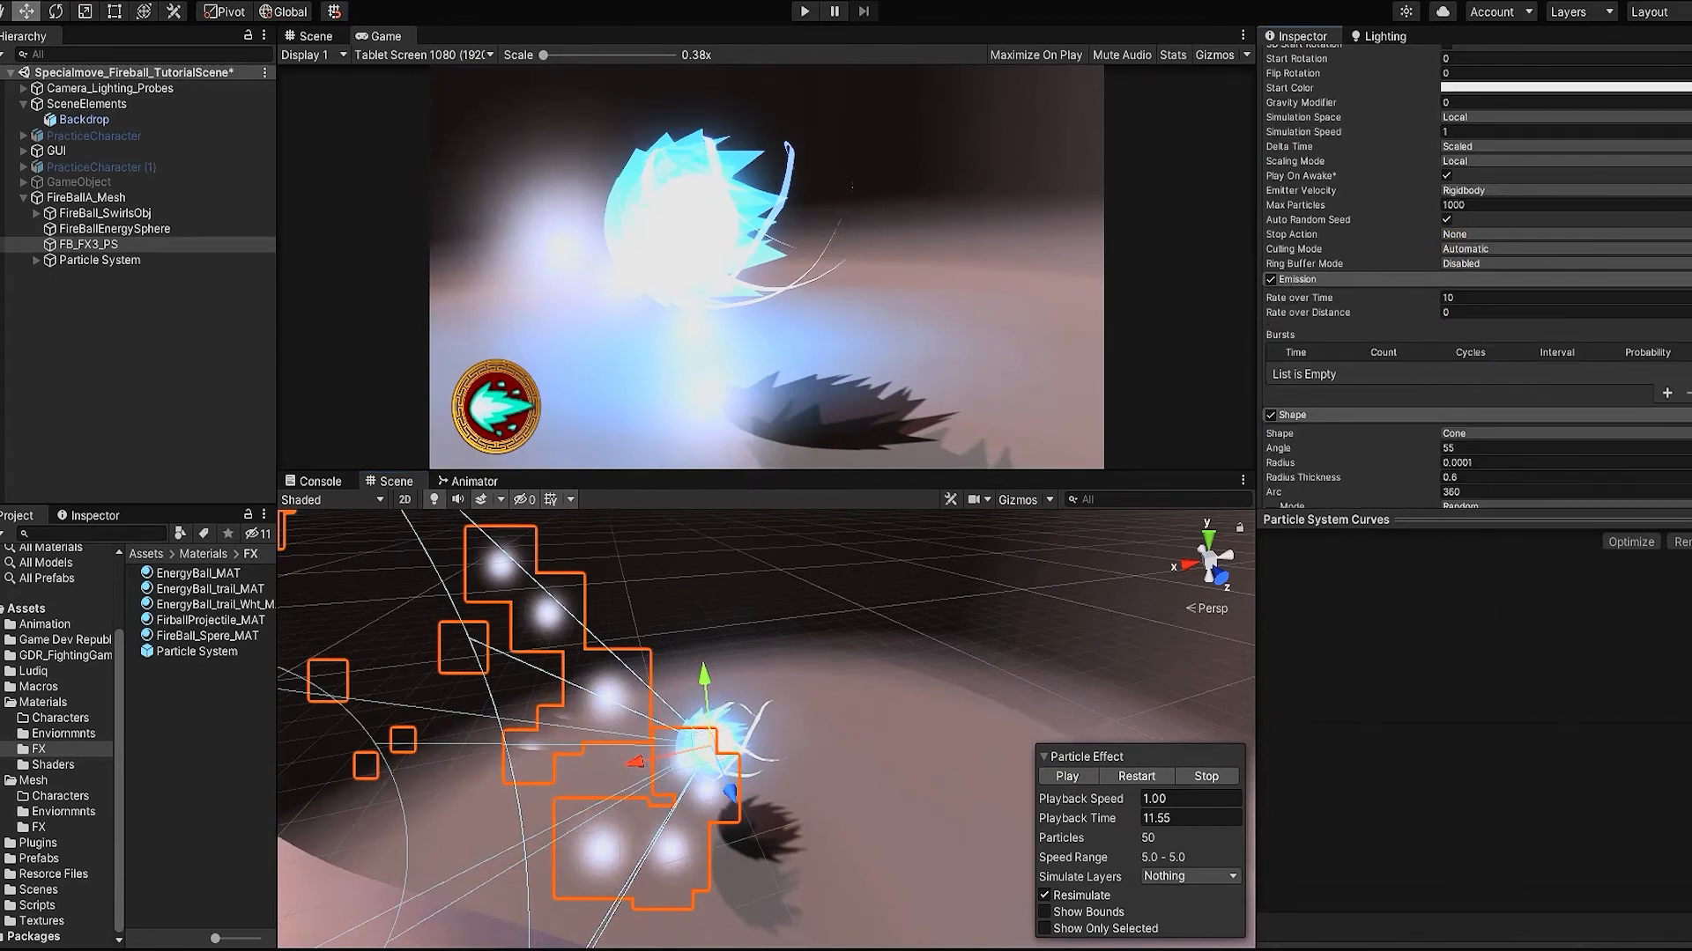
pyautogui.click(1482, 339)
pyautogui.write('2')
pyautogui.click(1484, 354)
pyautogui.write('2')
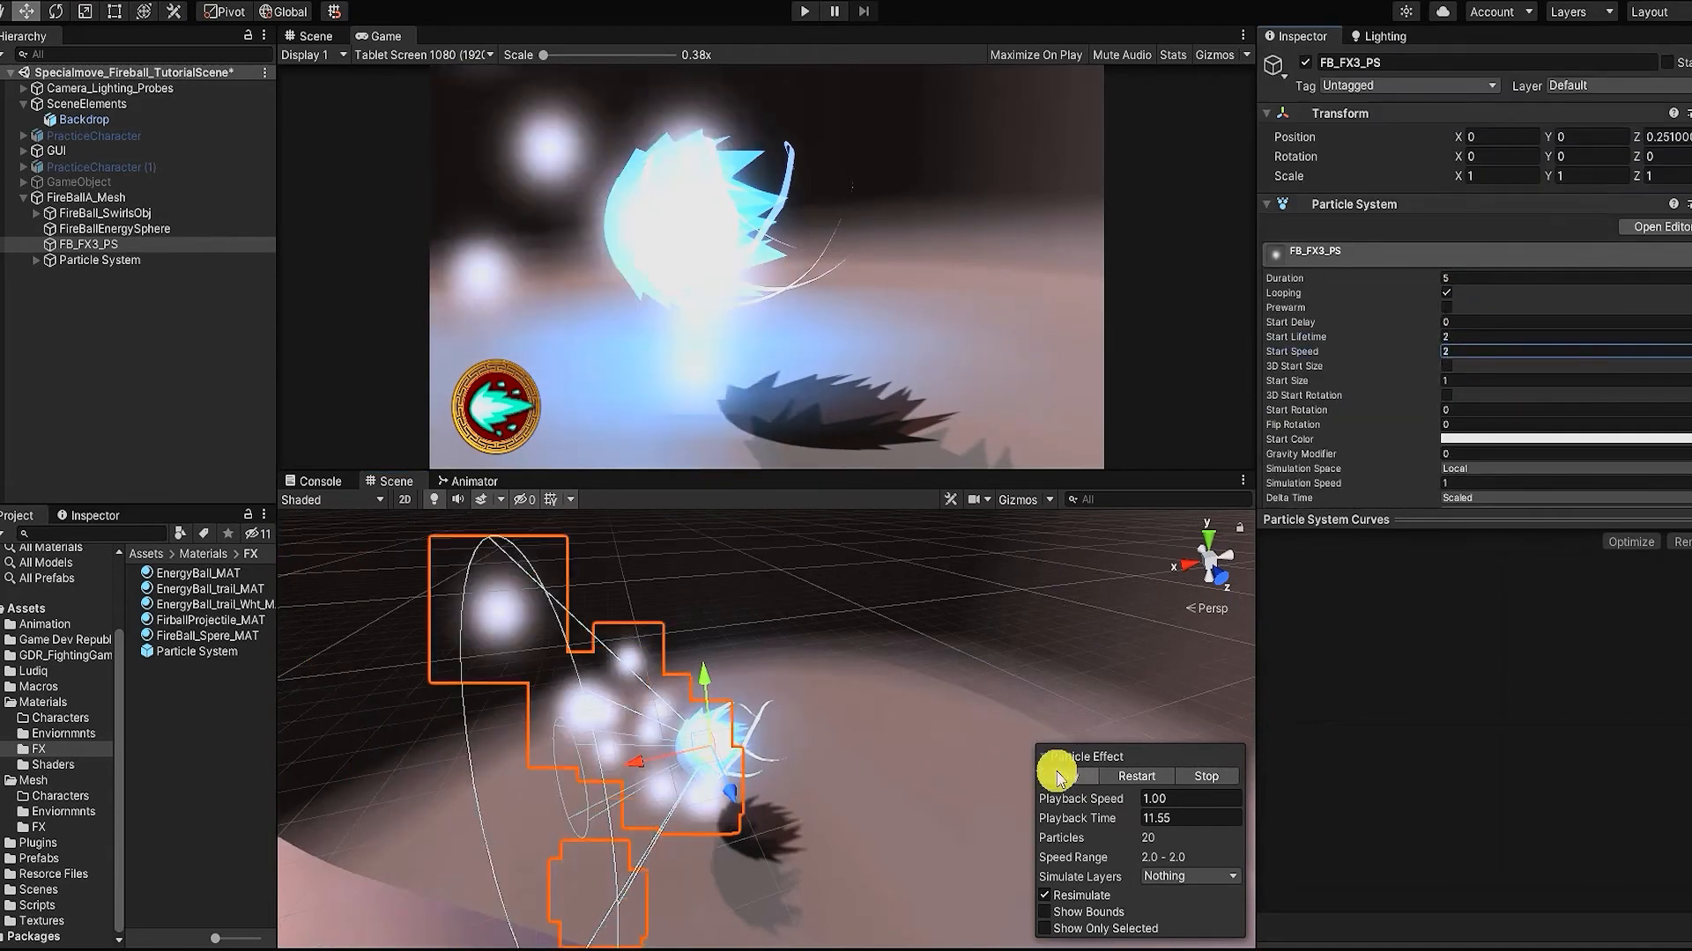
pyautogui.click(1058, 774)
# Step: Make Start Size random between 0.01 and 0.08, and turn the FB_FX3_PS emitter to an X rotation of 180
pyautogui.click(1499, 379)
pyautogui.write('0.05')
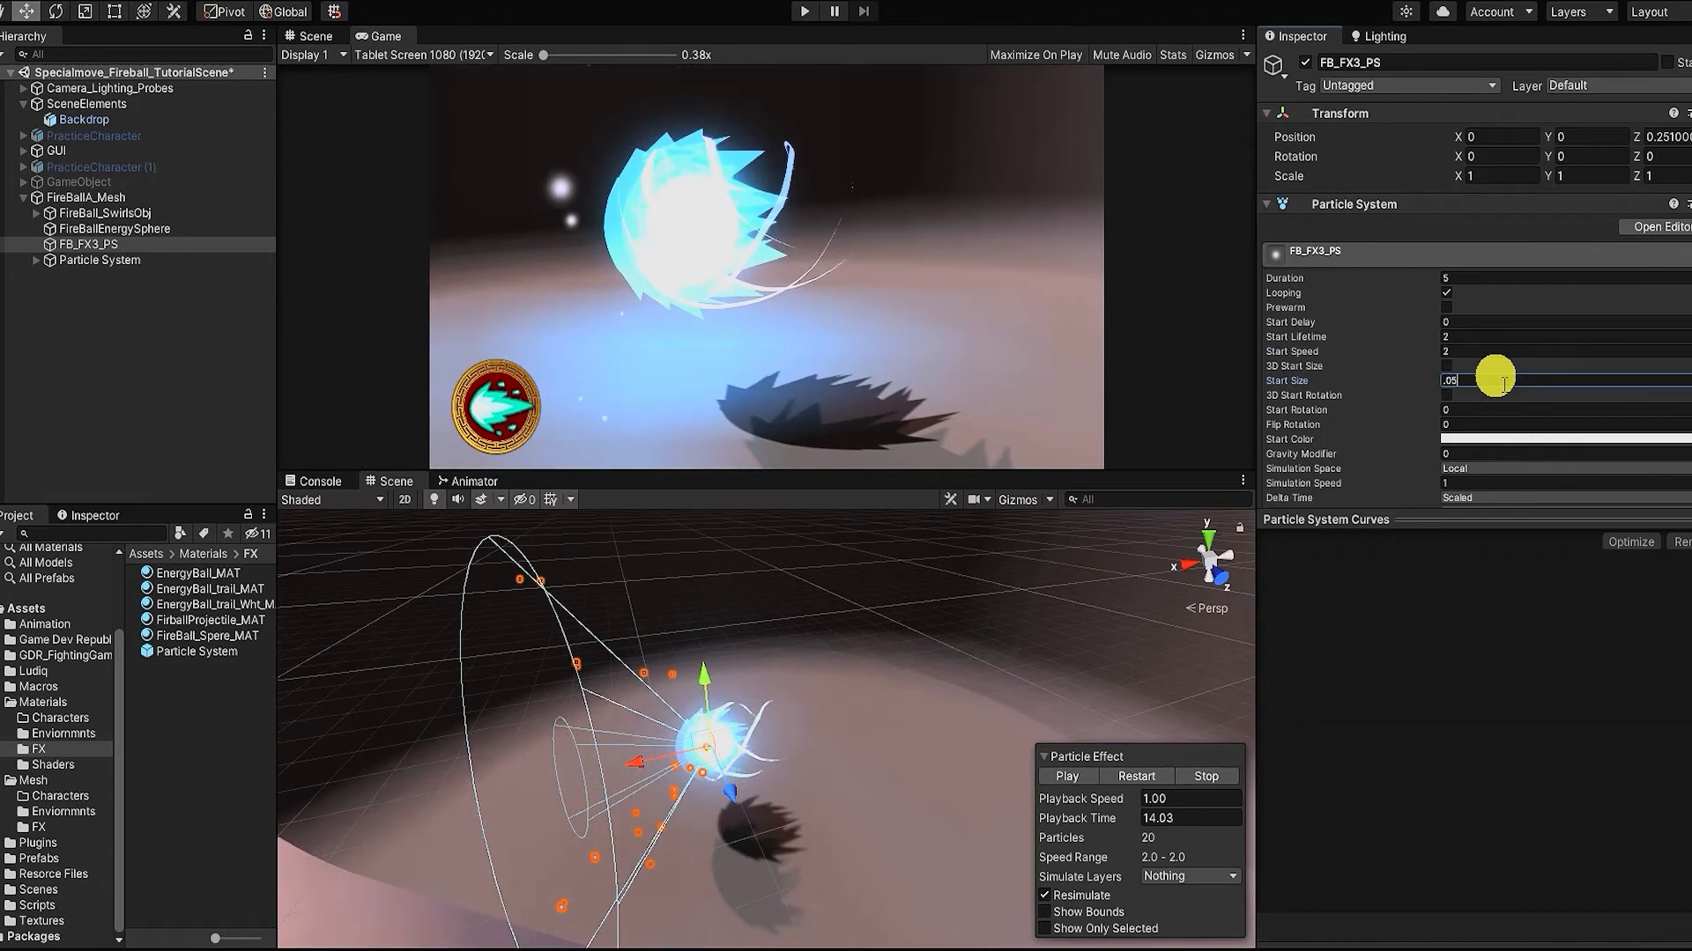
pyautogui.click(1060, 777)
pyautogui.click(1060, 778)
pyautogui.click(1687, 381)
pyautogui.click(1602, 443)
pyautogui.click(1510, 382)
pyautogui.write('0.01')
pyautogui.click(1626, 380)
pyautogui.write('.08')
pyautogui.click(1076, 775)
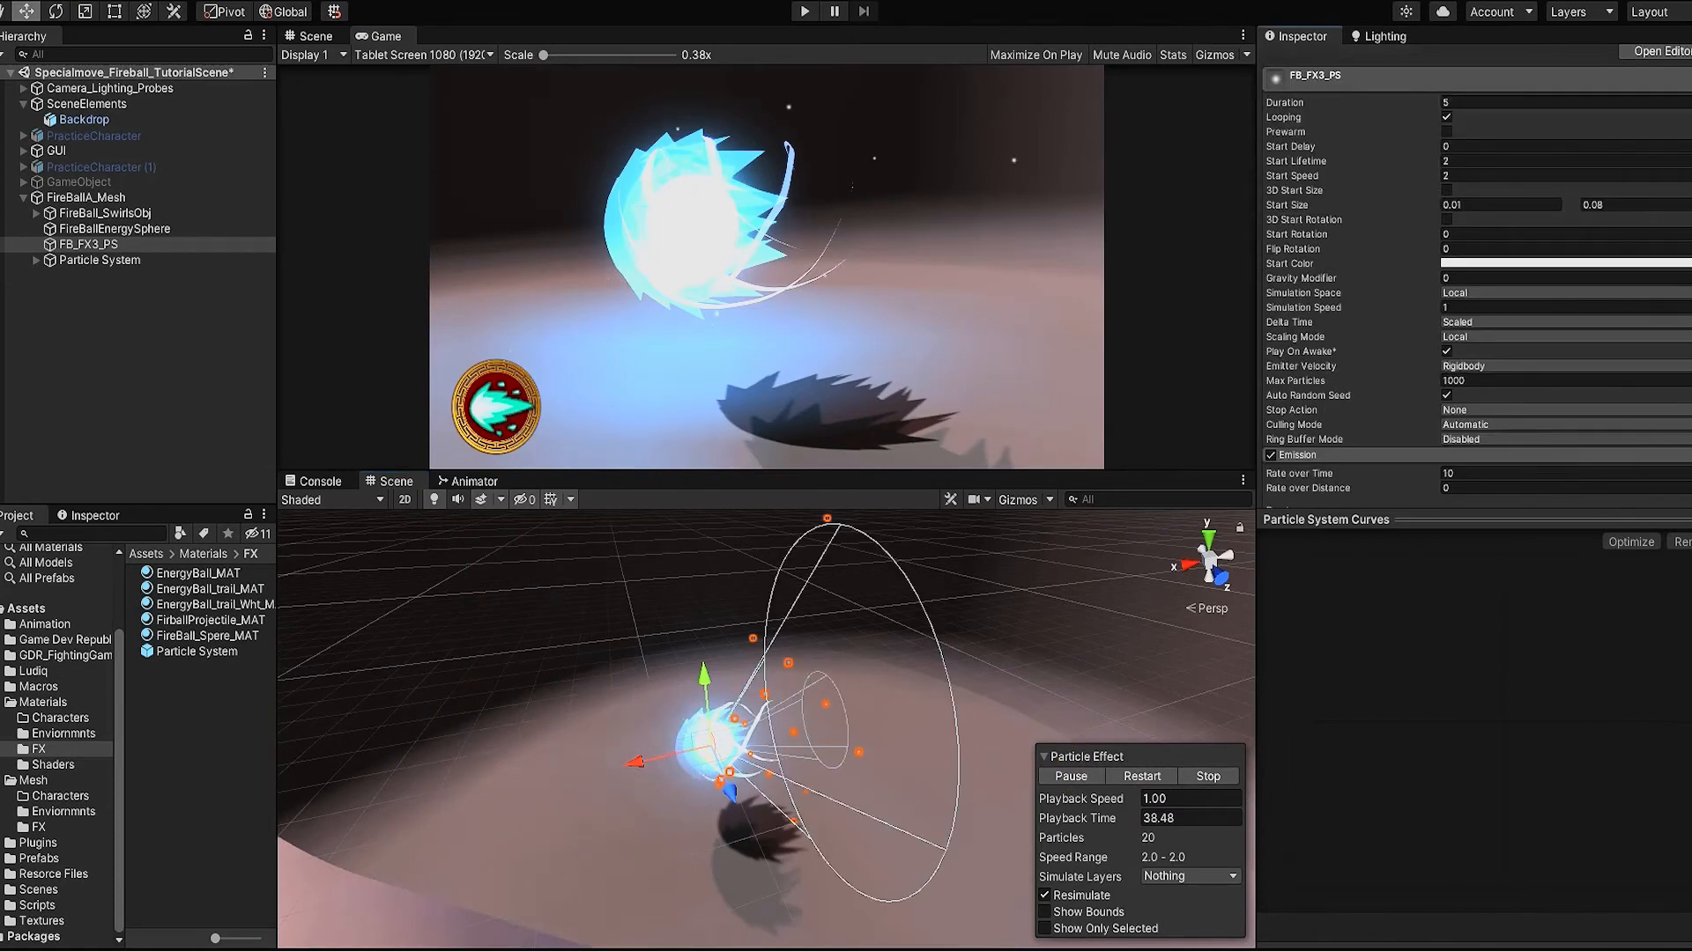
pyautogui.click(1070, 776)
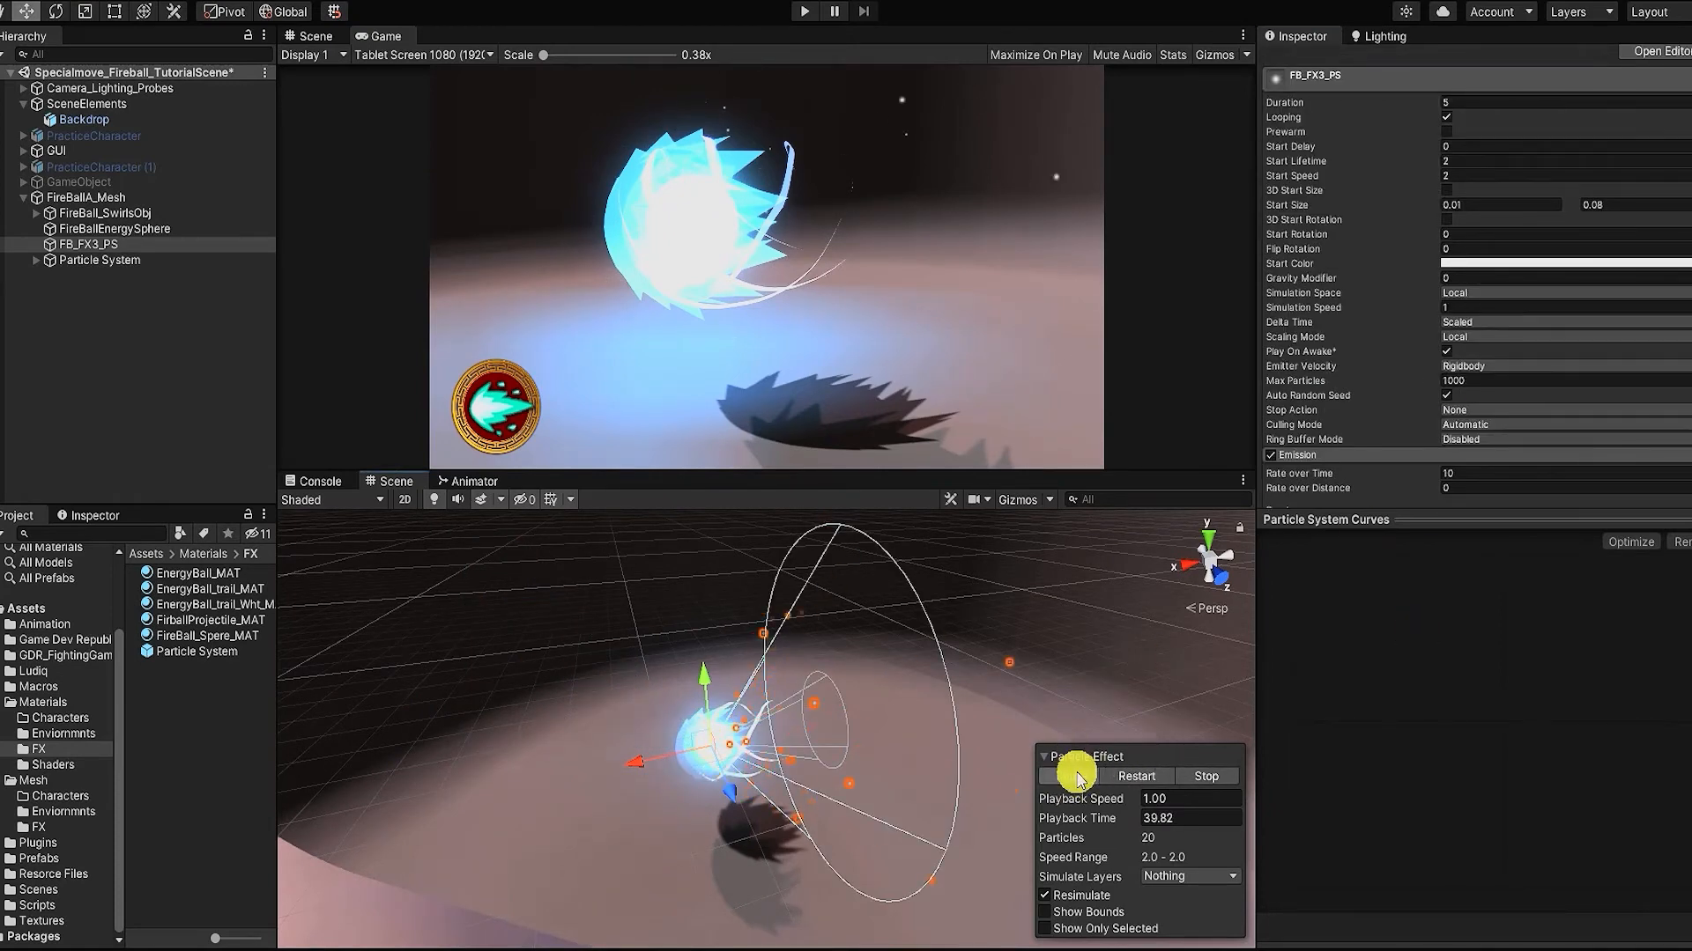
# Step: Enable Color over Lifetime with a gradient that fades to transparent, using an alpha key of 150 at 70%
pyautogui.scroll(-5, 1276, 445)
pyautogui.click(1276, 446)
pyautogui.click(1562, 467)
pyautogui.moveTo(1442, 205)
pyautogui.mouseDown()
pyautogui.moveTo(1390, 203)
pyautogui.moveTo(1443, 201)
pyautogui.mouseUp()
pyautogui.click(1442, 261)
pyautogui.click(1349, 201)
pyautogui.moveTo(1251, 285); pyautogui.dragTo(1168, 275)
pyautogui.moveTo(1132, 202); pyautogui.dragTo(1167, 204)
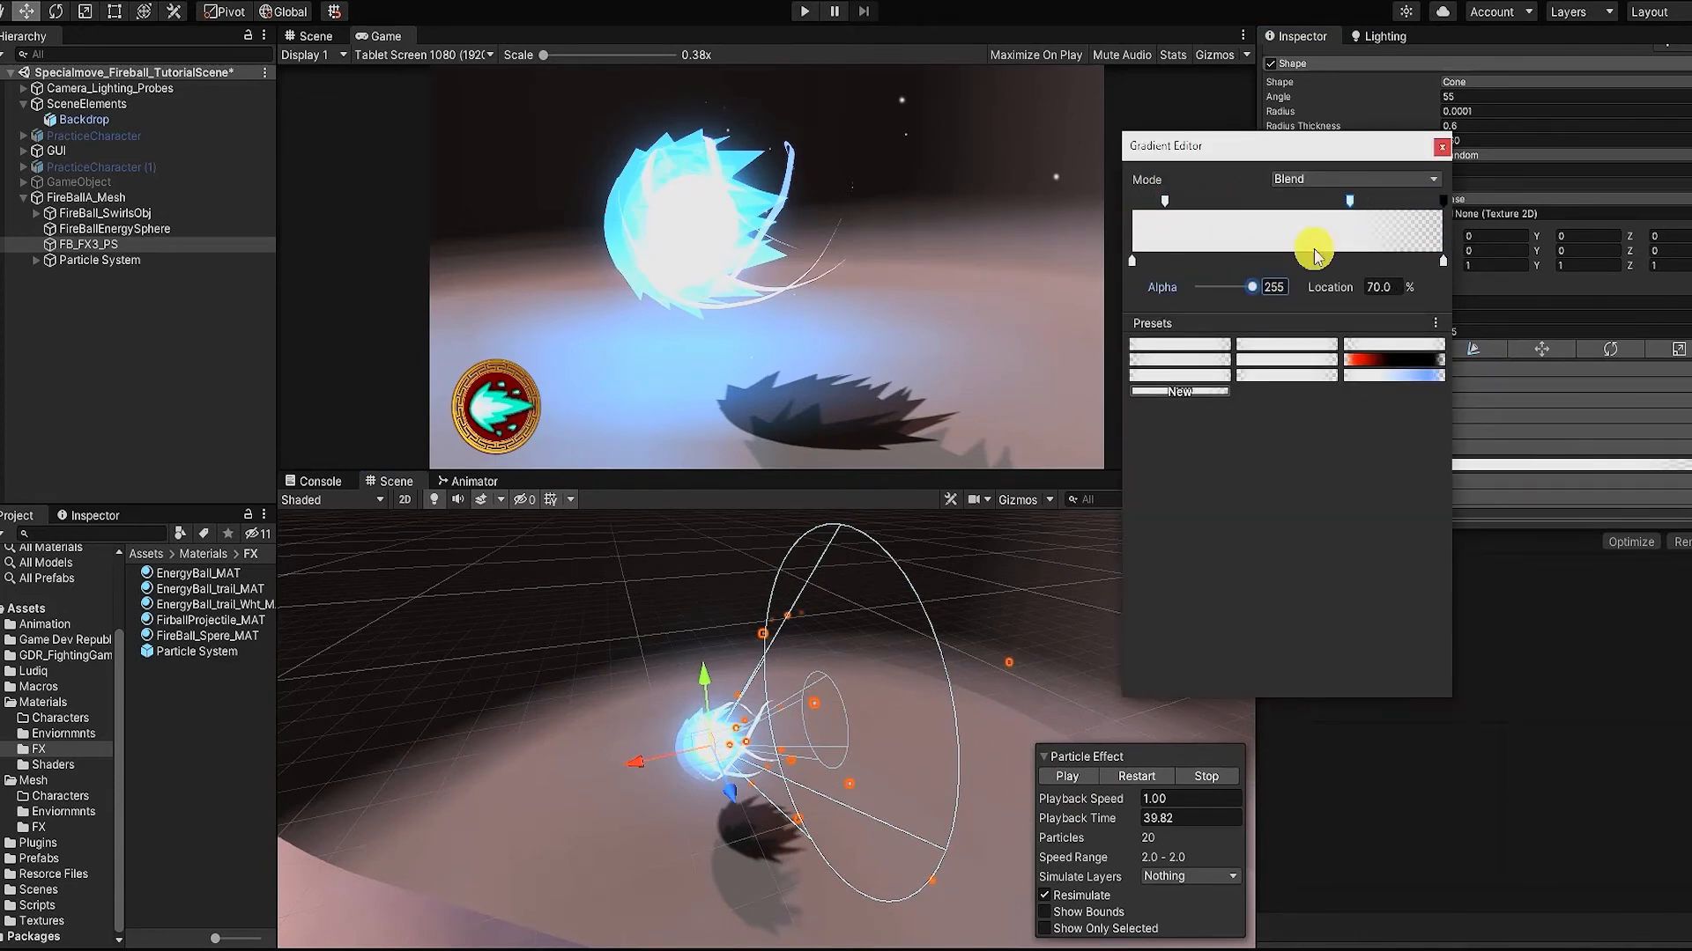
pyautogui.click(1349, 202)
pyautogui.moveTo(1251, 287); pyautogui.dragTo(1225, 279)
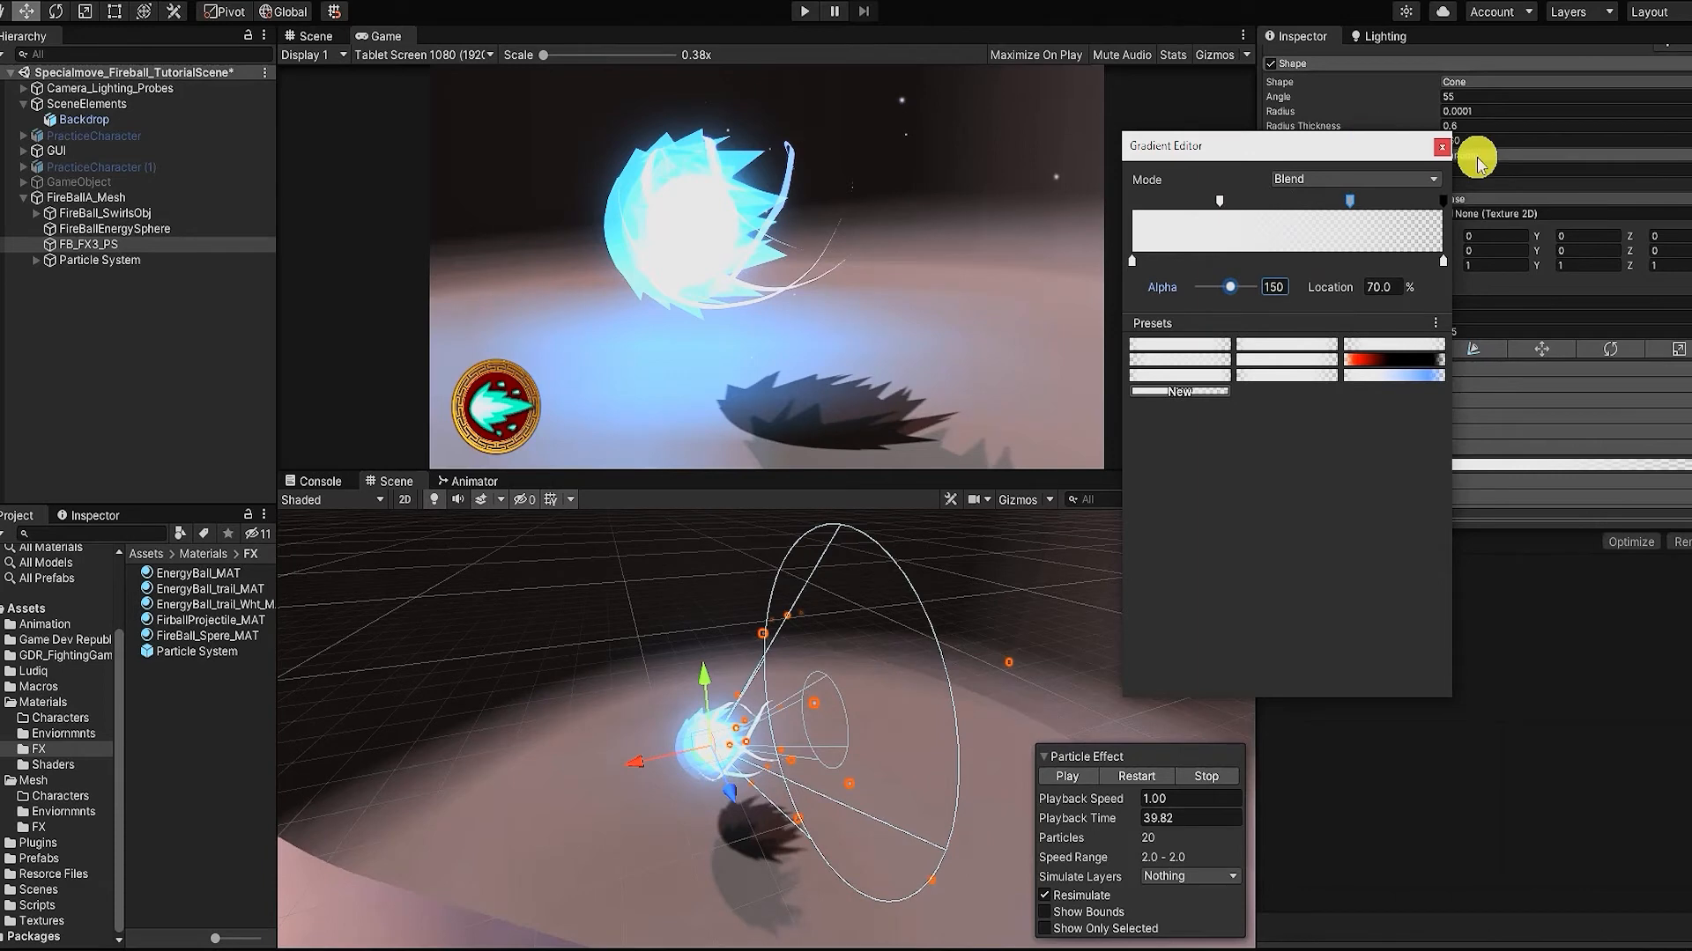
pyautogui.click(1441, 147)
# Step: Make Start Color random between two colors, white and light blue, with alpha 0.75
pyautogui.scroll(5, 1598, 332)
pyautogui.click(1569, 264)
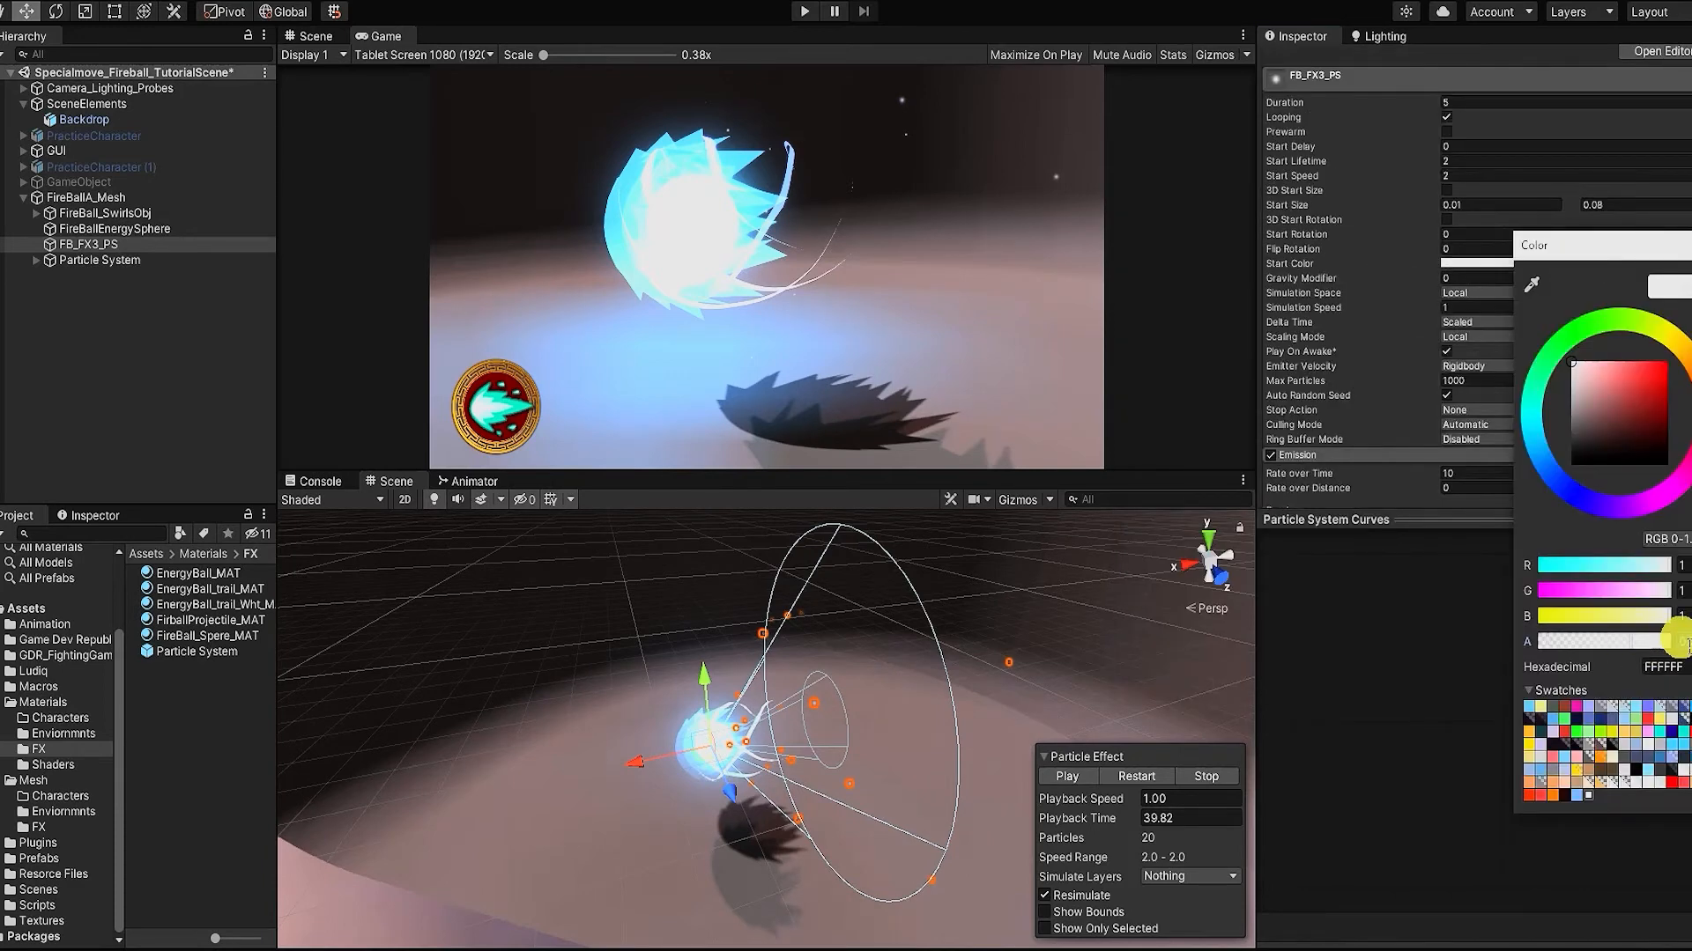
pyautogui.click(1691, 245)
pyautogui.click(1690, 265)
pyautogui.click(1674, 321)
pyautogui.click(1630, 276)
pyautogui.click(1531, 303)
pyautogui.click(760, 204)
pyautogui.moveTo(1542, 452); pyautogui.dragTo(1535, 459)
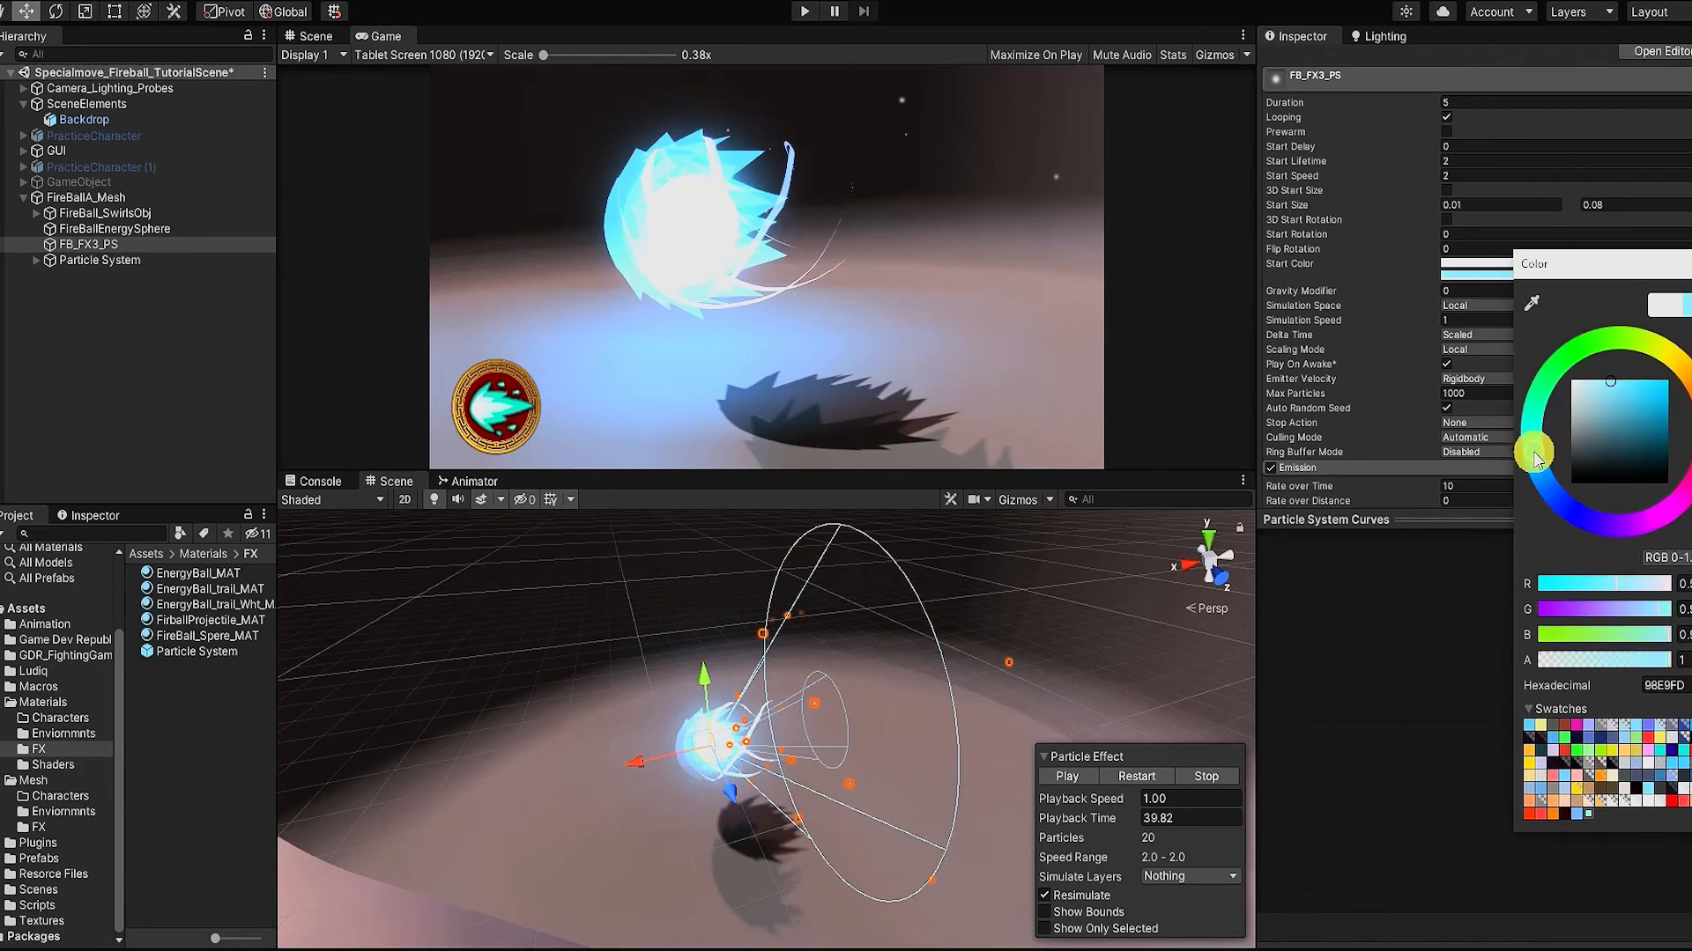
pyautogui.moveTo(1617, 391); pyautogui.dragTo(1627, 381)
pyautogui.write('.75')
pyautogui.click(1217, 659)
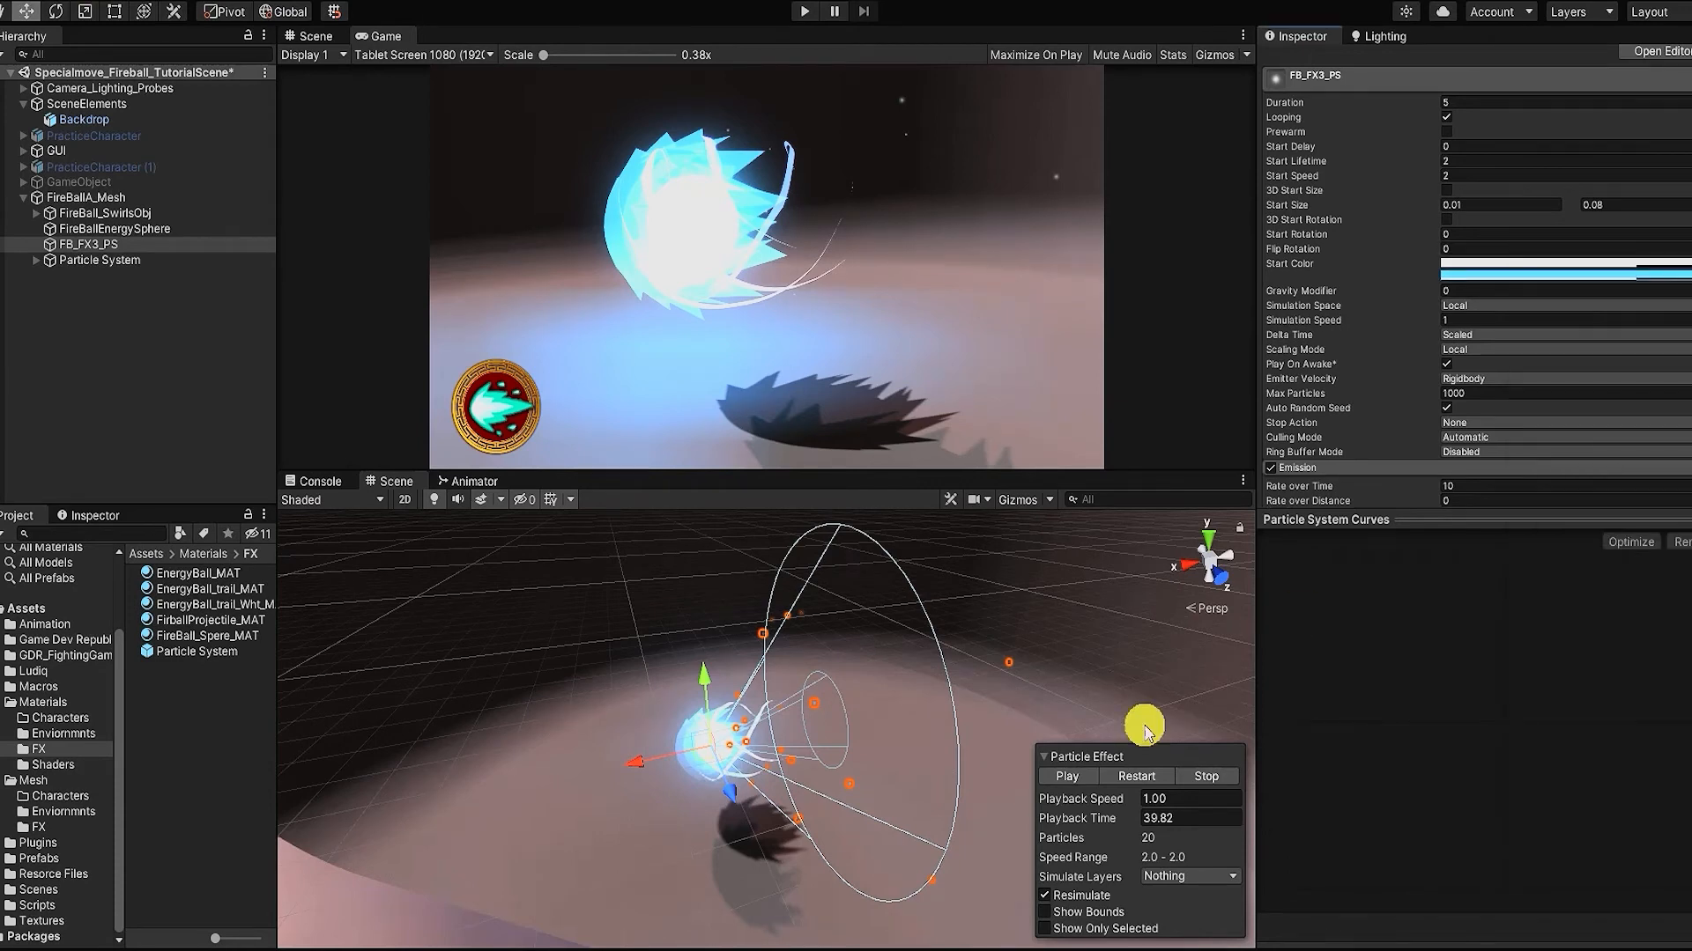
# Step: Make the emission Rate over Time random between 80 and 120, and preview the particles
pyautogui.scroll(-3, 1426, 363)
pyautogui.click(1686, 312)
pyautogui.click(1586, 372)
pyautogui.click(1529, 311)
pyautogui.write('80')
pyautogui.click(1608, 312)
pyautogui.write('120')
pyautogui.click(1076, 776)
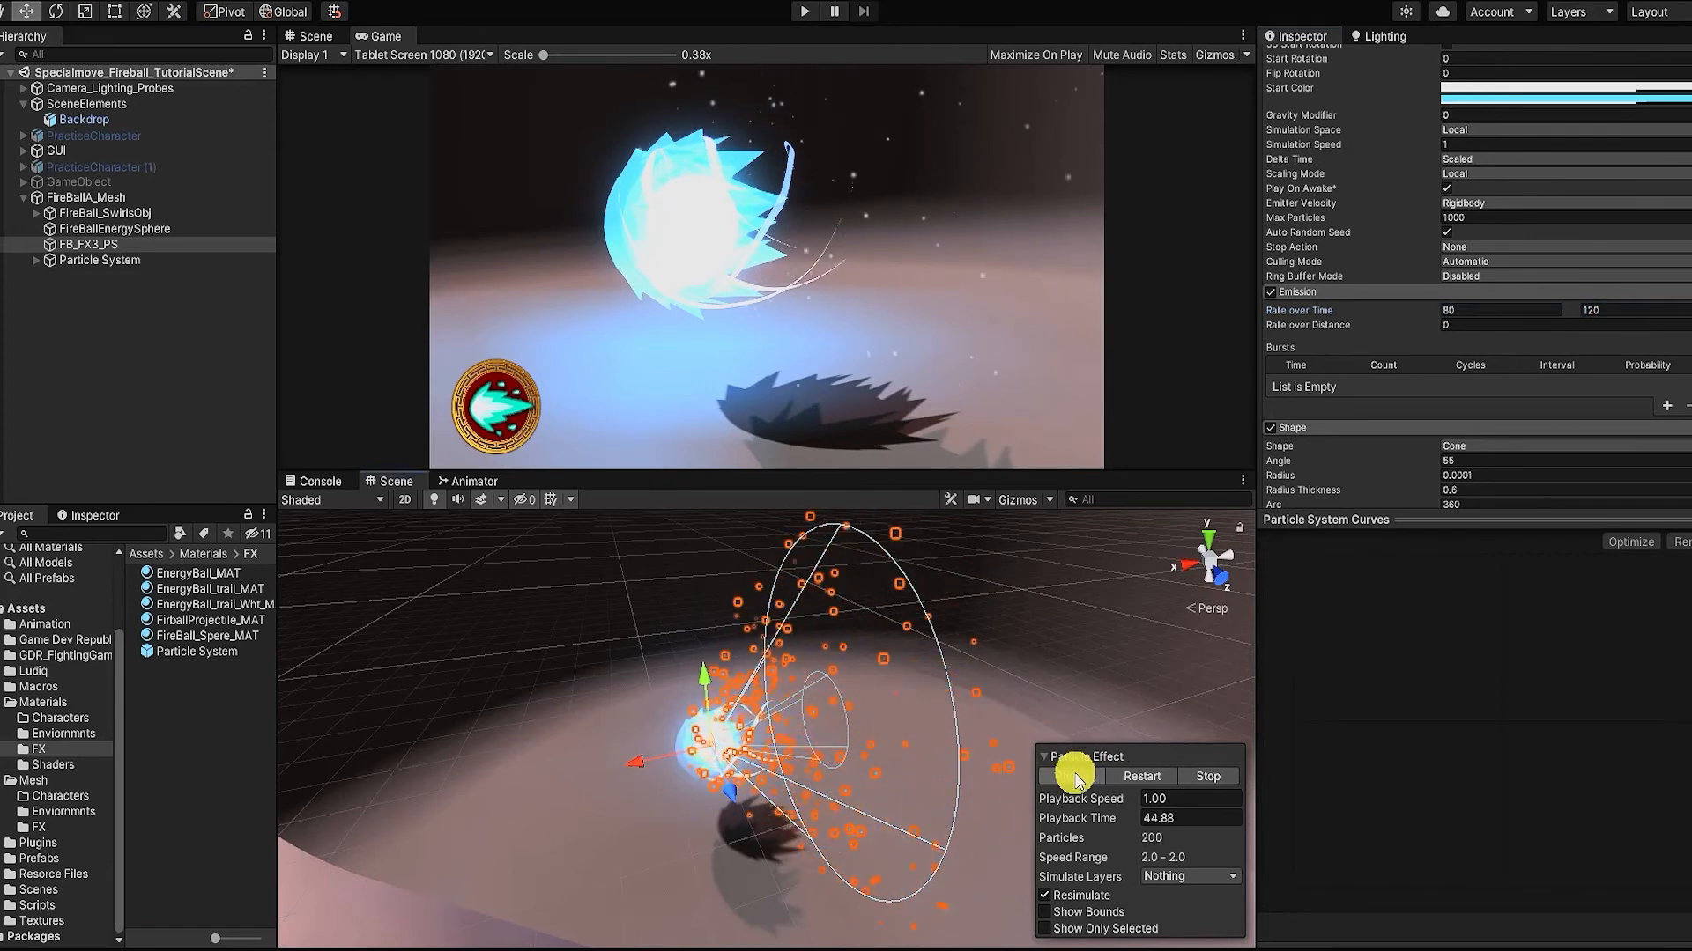
# Step: Try smaller maximum Start Size values of 0.05 and 0.07 while previewing the particles
pyautogui.scroll(3, 1497, 320)
pyautogui.click(1605, 208)
pyautogui.write('0.05')
pyautogui.click(1075, 774)
pyautogui.click(1617, 209)
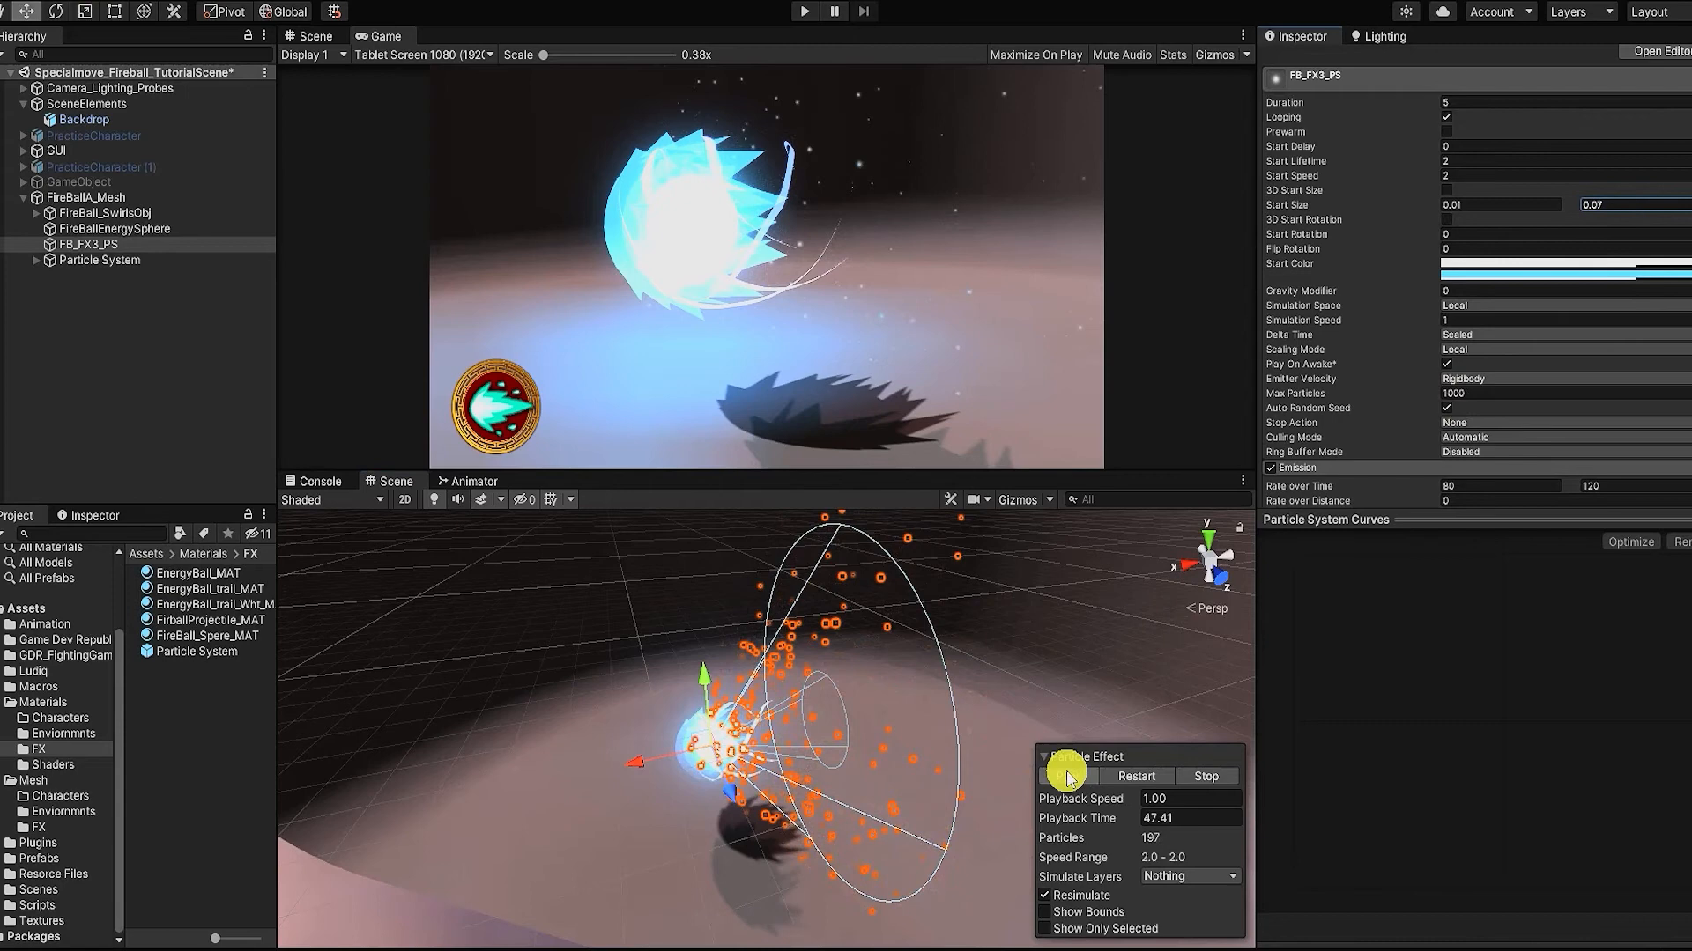
pyautogui.click(1038, 780)
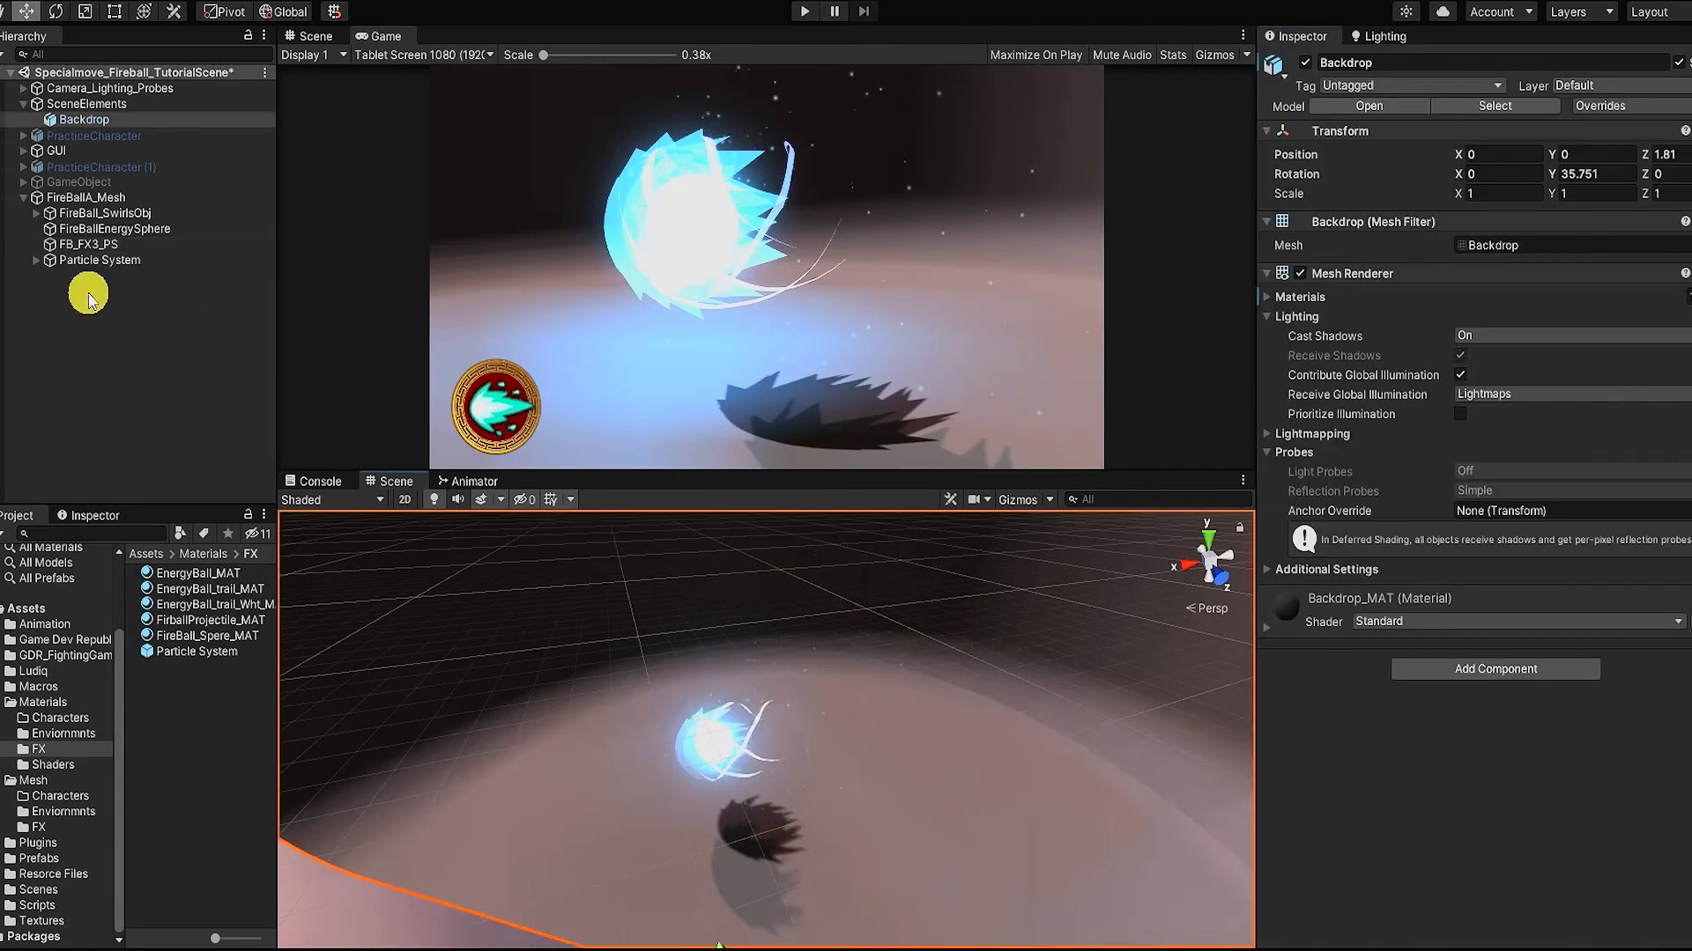
# Step: Enable Size over Lifetime on FB_FX3_PS with a smooth curve falling from 1 to 0
pyautogui.click(88, 244)
pyautogui.scroll(-10, 1540, 419)
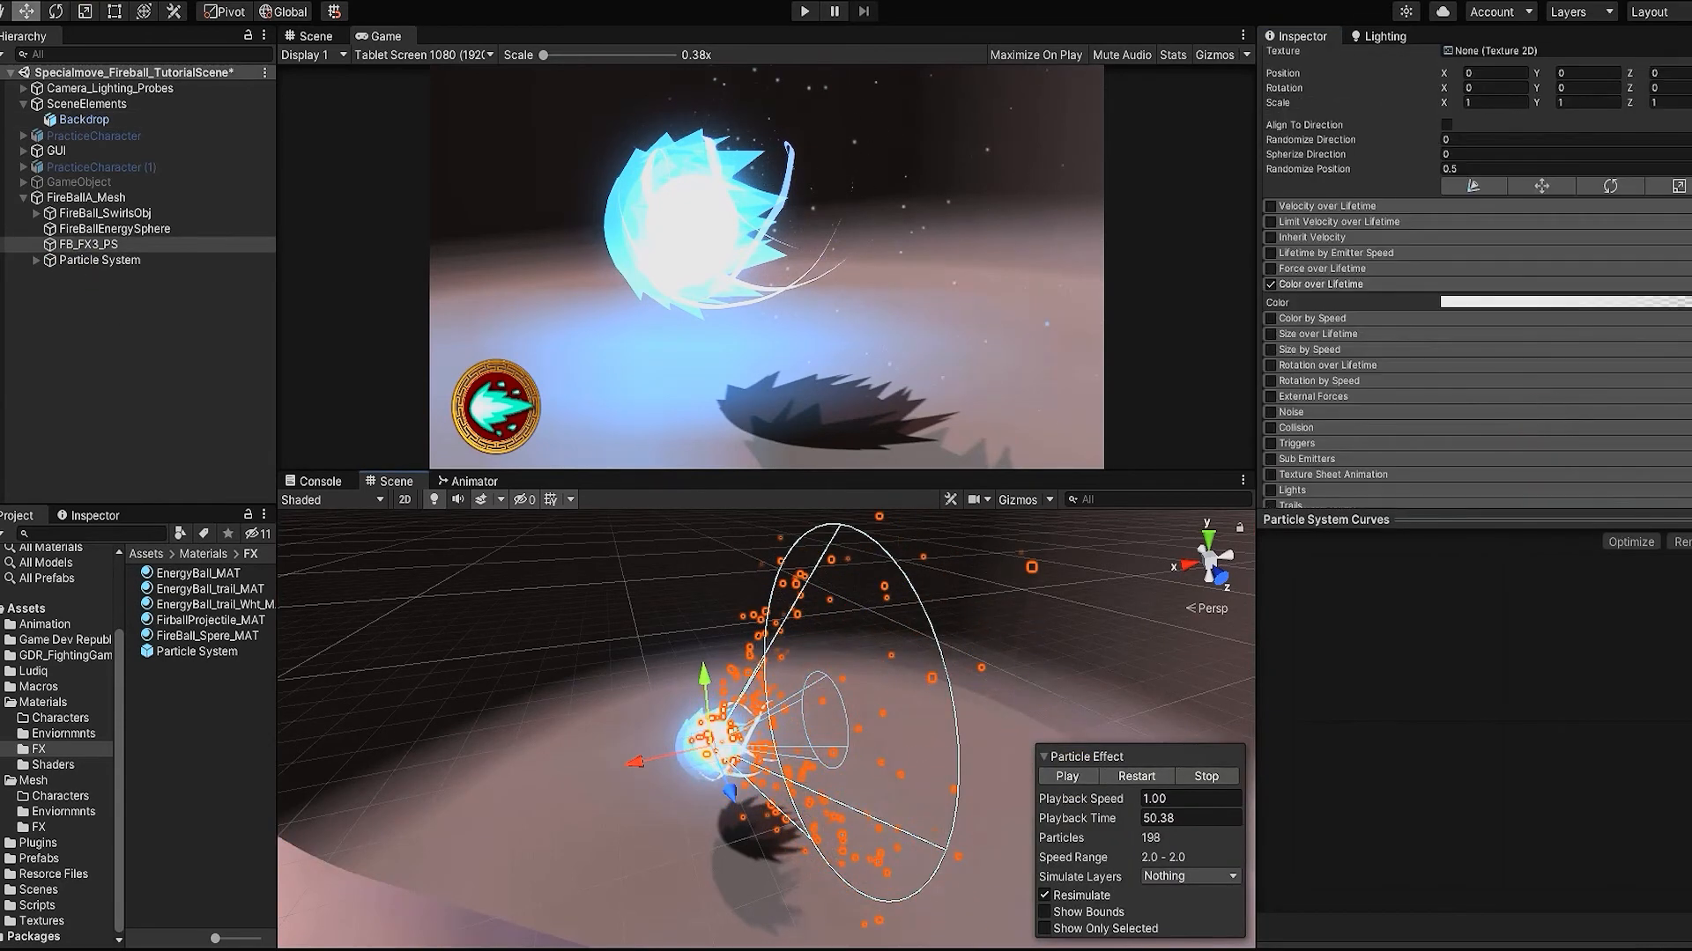
pyautogui.click(1307, 351)
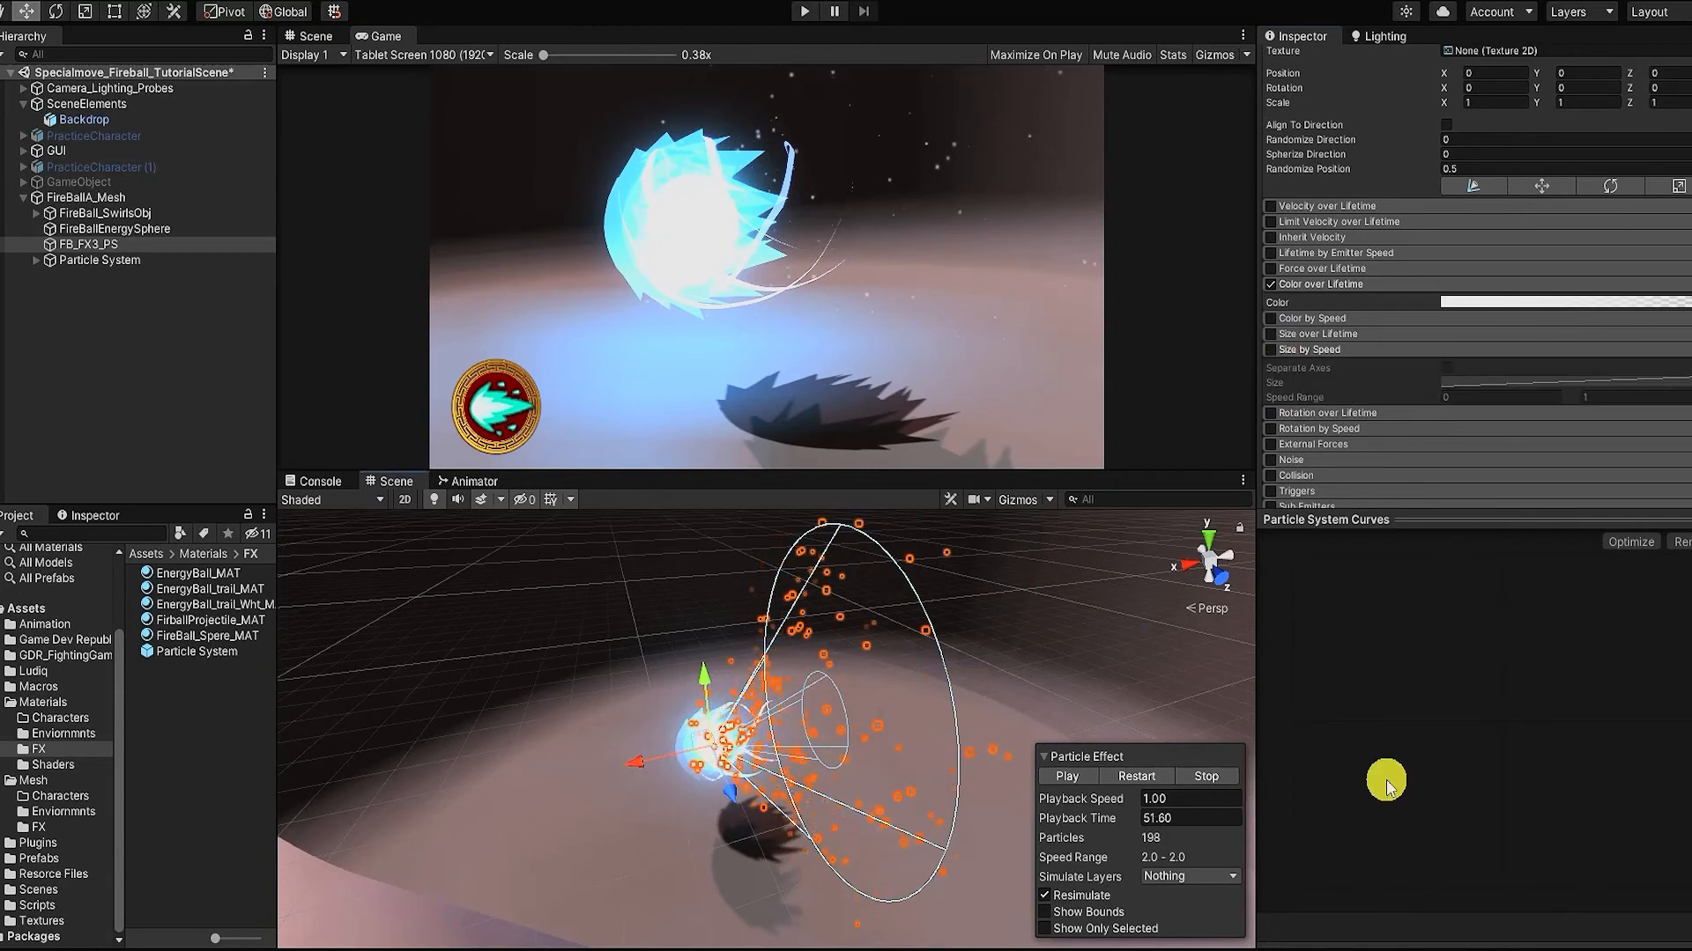
pyautogui.click(1309, 347)
pyautogui.click(1295, 334)
pyautogui.click(1271, 334)
pyautogui.click(1538, 366)
pyautogui.click(1639, 927)
pyautogui.click(1068, 776)
# Step: Set the FB_FX3_PS Start Lifetime to 2.5 and maximum Start Size to 0.06, and replay the effect
pyautogui.scroll(10, 1557, 404)
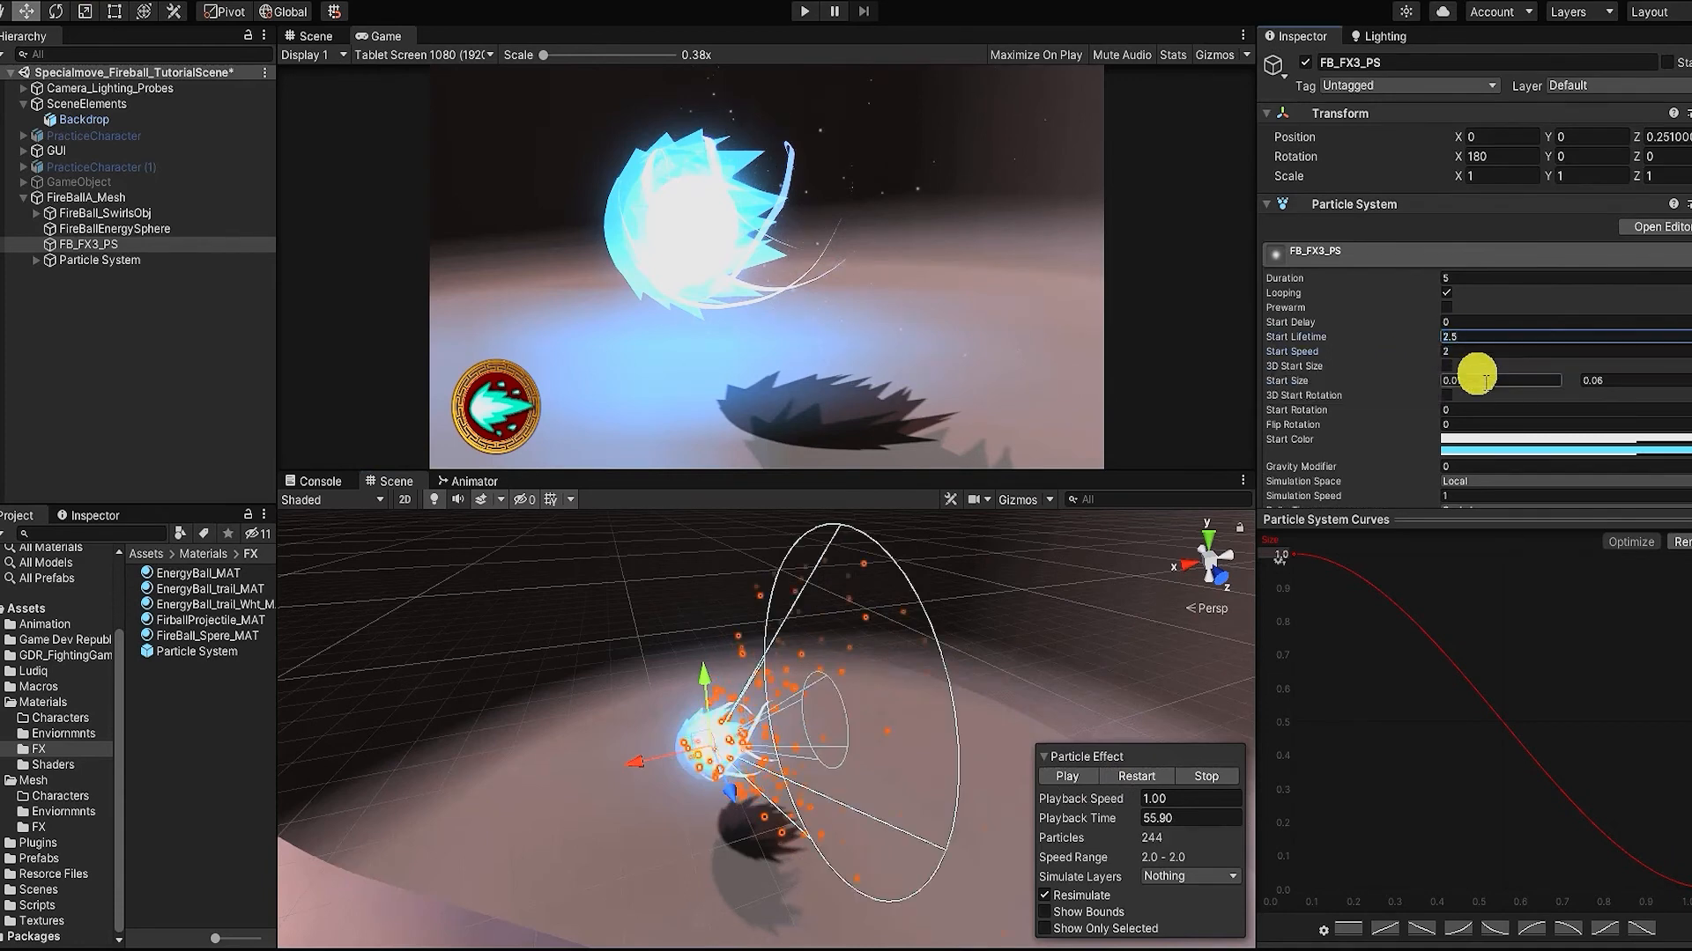
pyautogui.click(1068, 779)
pyautogui.click(1068, 779)
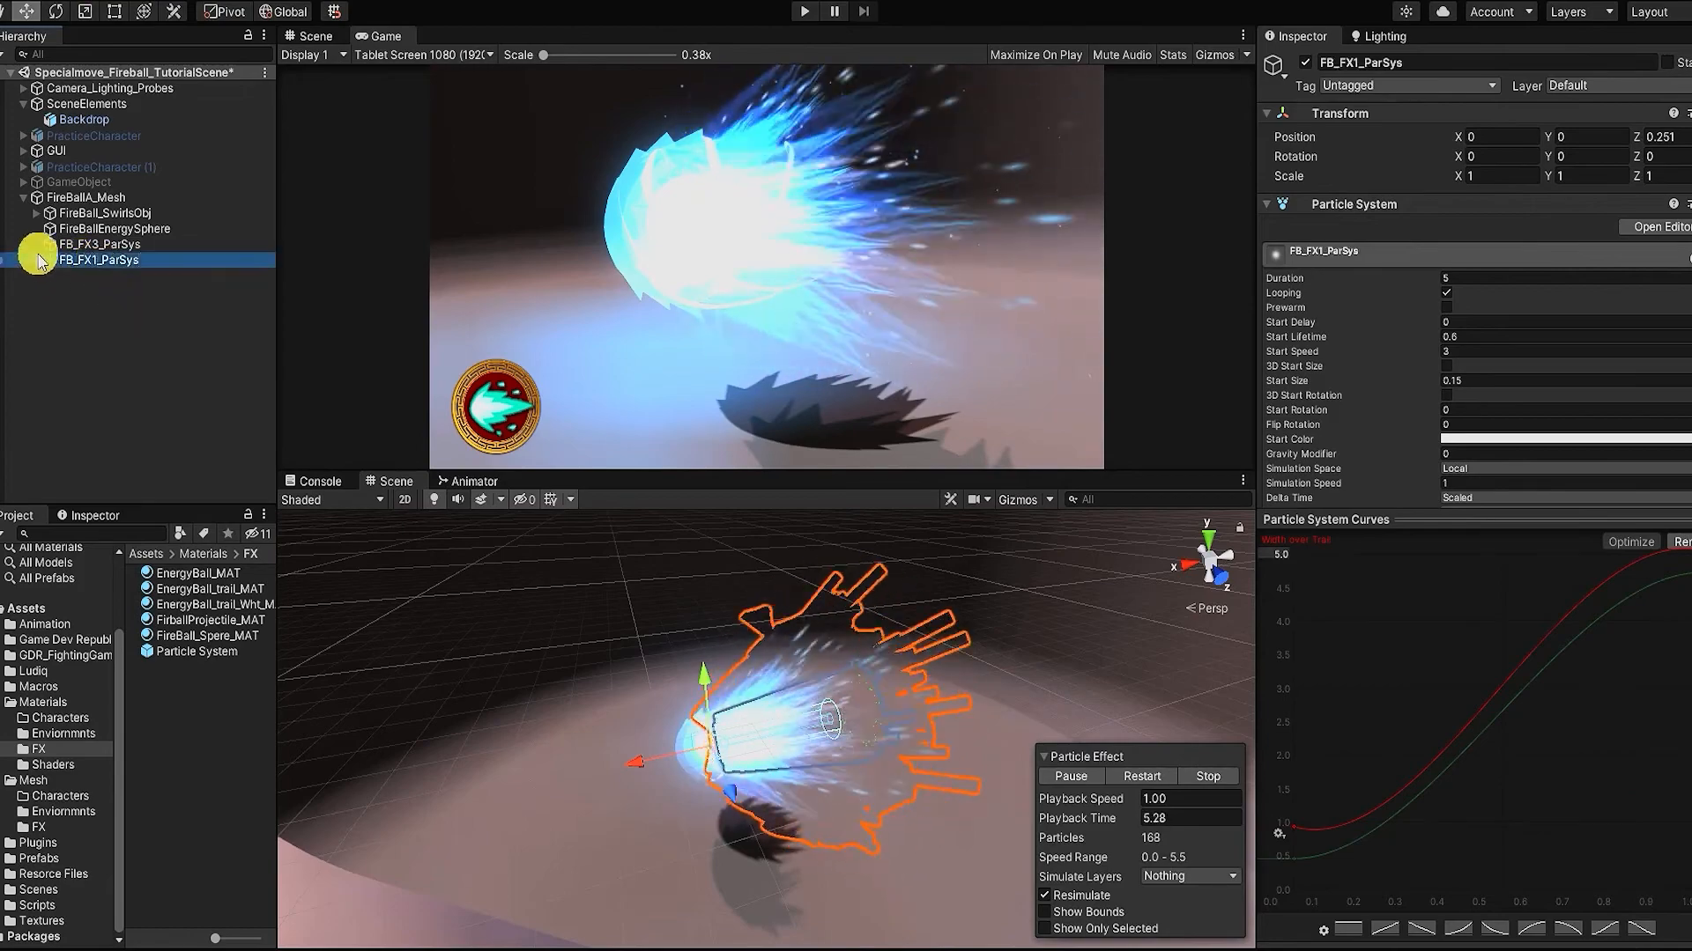
# Step: Nest FB_FX3_ParSys under FB_FX1_ParSys, restart the preview and move the nested system back to Z position -0.8
pyautogui.click(95, 277)
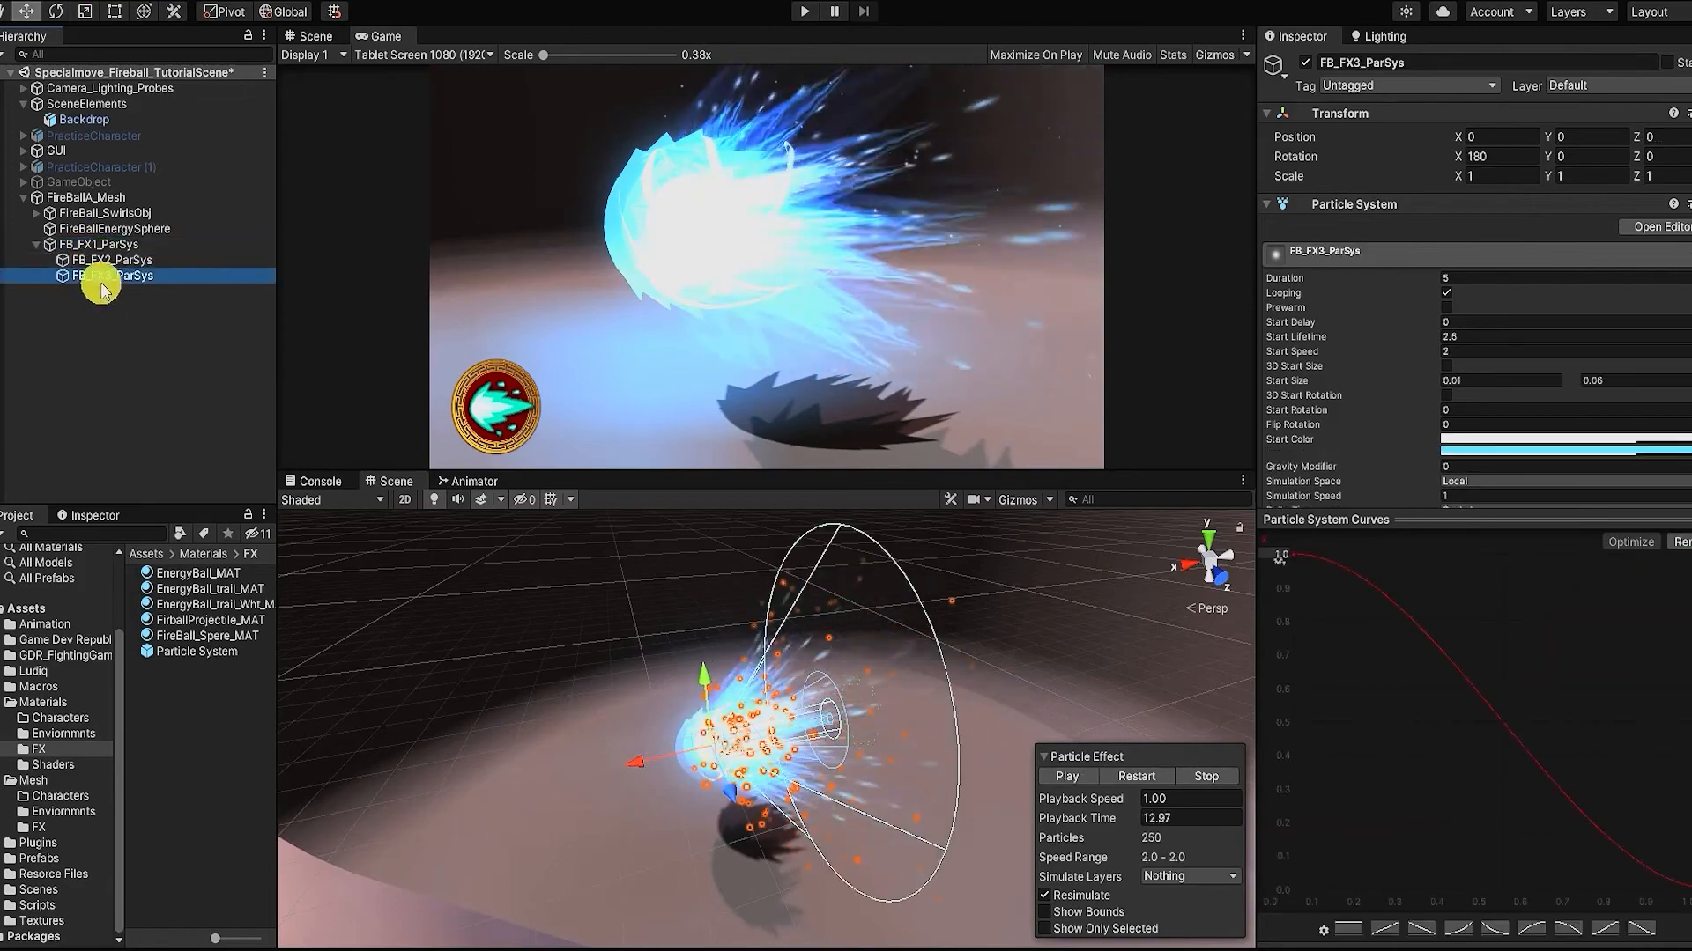
pyautogui.click(1136, 776)
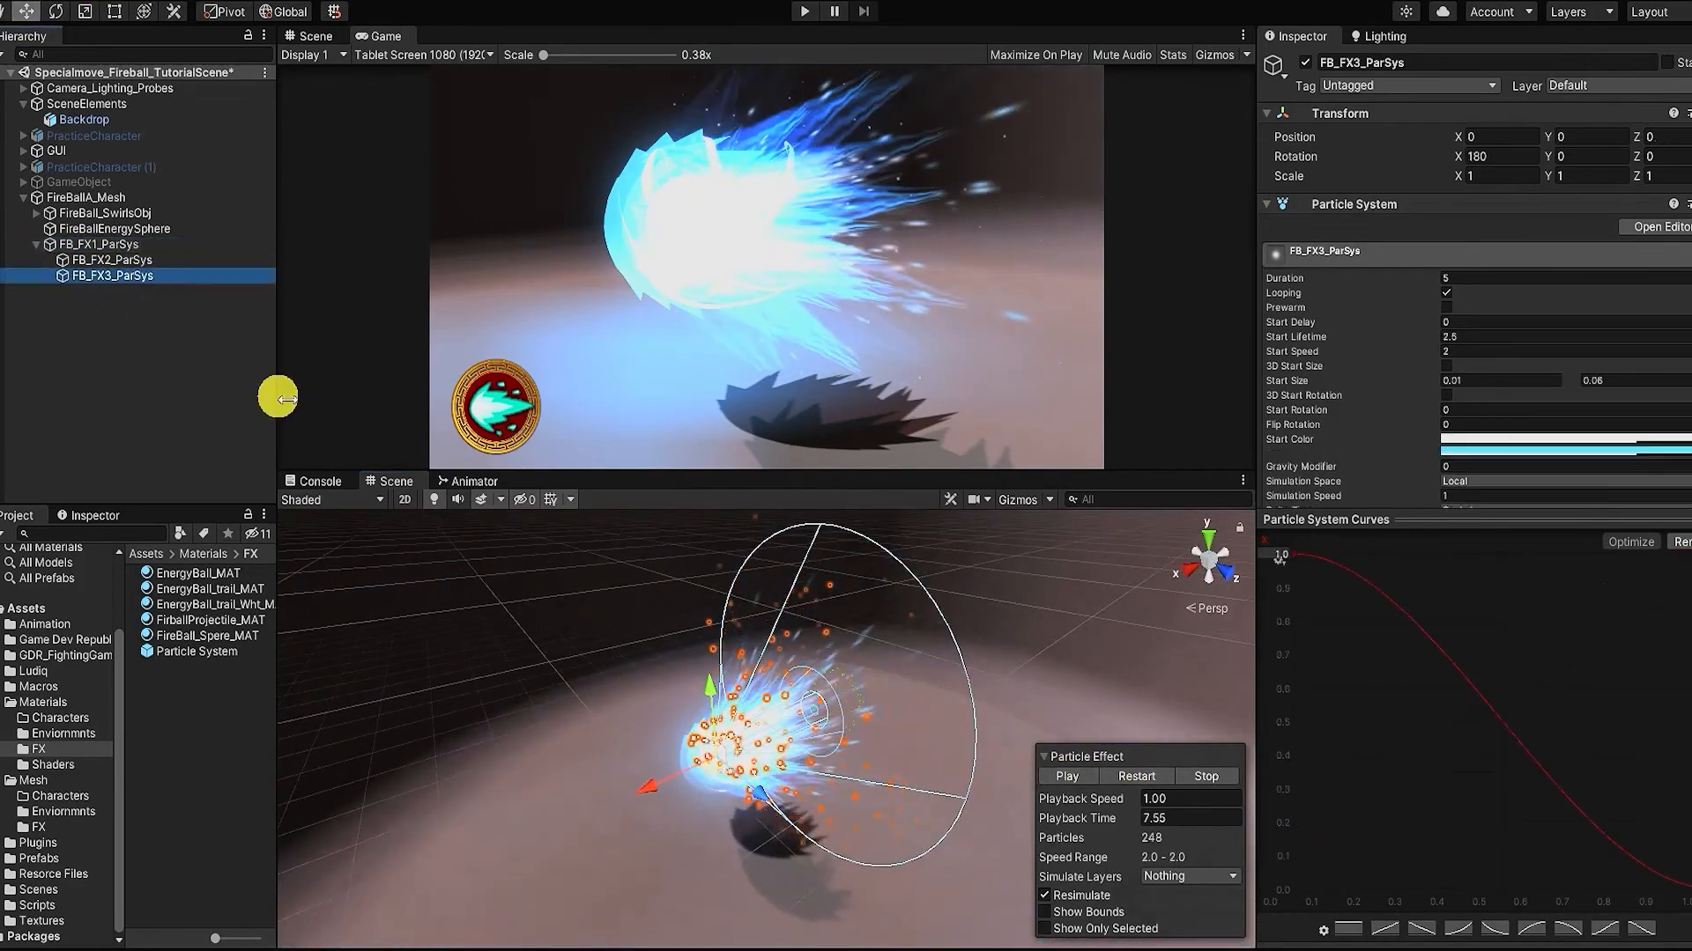
pyautogui.moveTo(650, 785); pyautogui.dragTo(705, 784)
# Step: Set the FB_FX3_ParSys Velocity over Lifetime Orbital Z to 1 and its Start Lifetime to 4, and replay the effect
pyautogui.scroll(-5, 1473, 403)
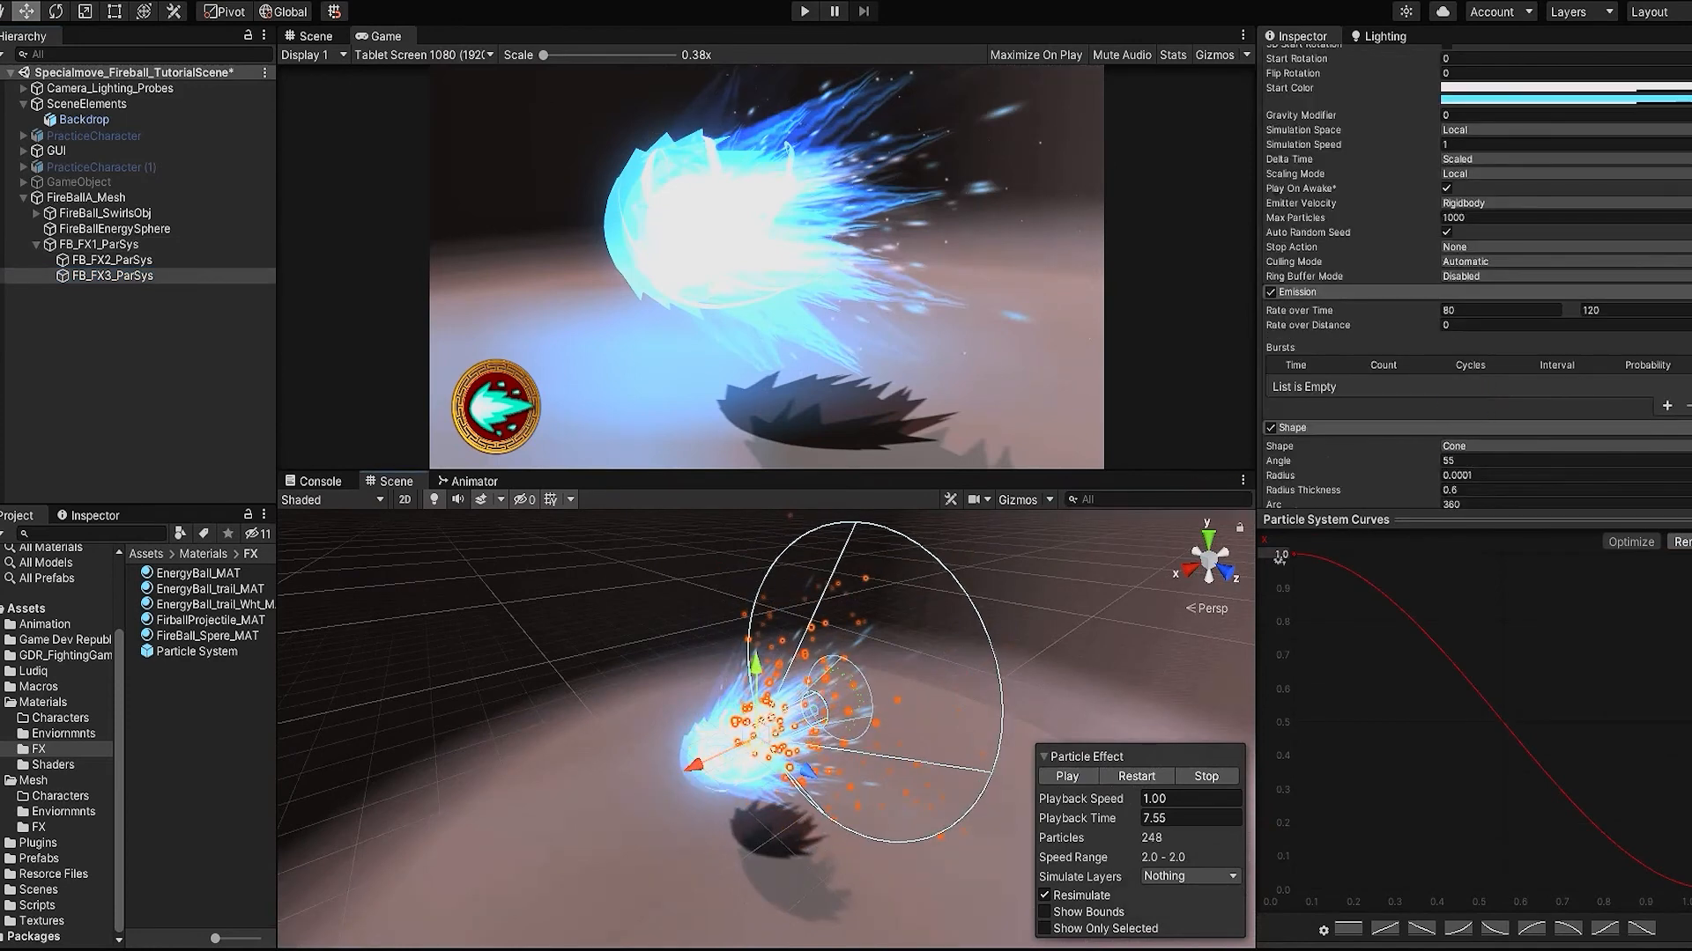
pyautogui.scroll(-5, 1651, 322)
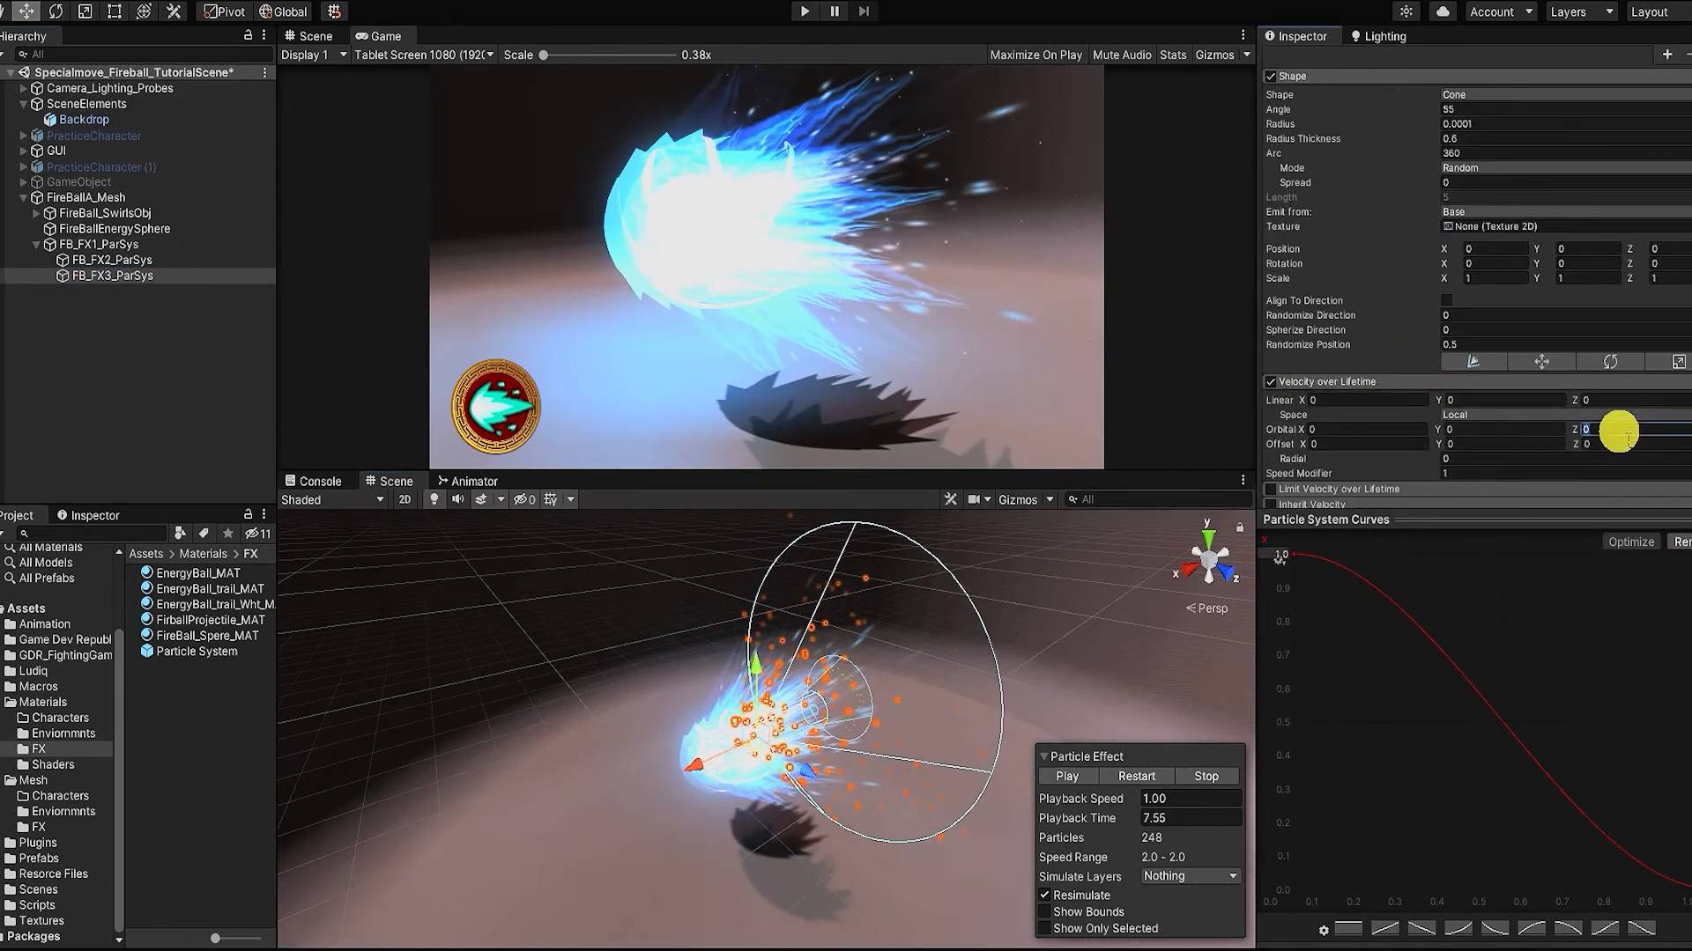
pyautogui.scroll(10, 1480, 332)
pyautogui.click(1485, 339)
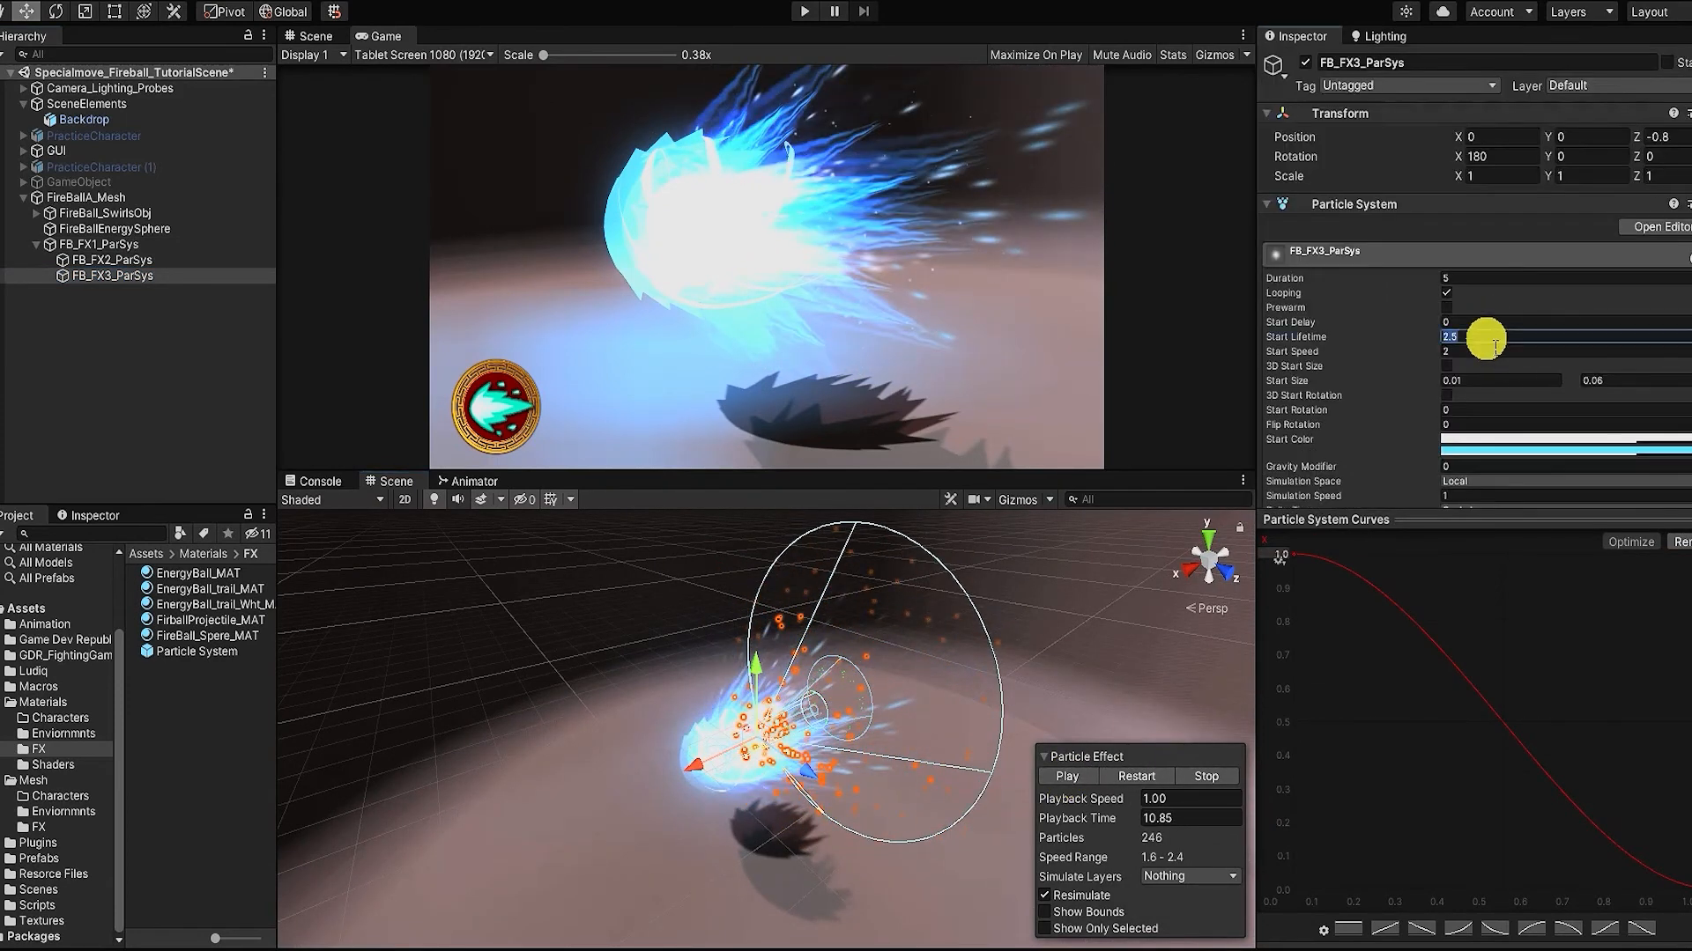
pyautogui.click(1058, 775)
pyautogui.click(1062, 776)
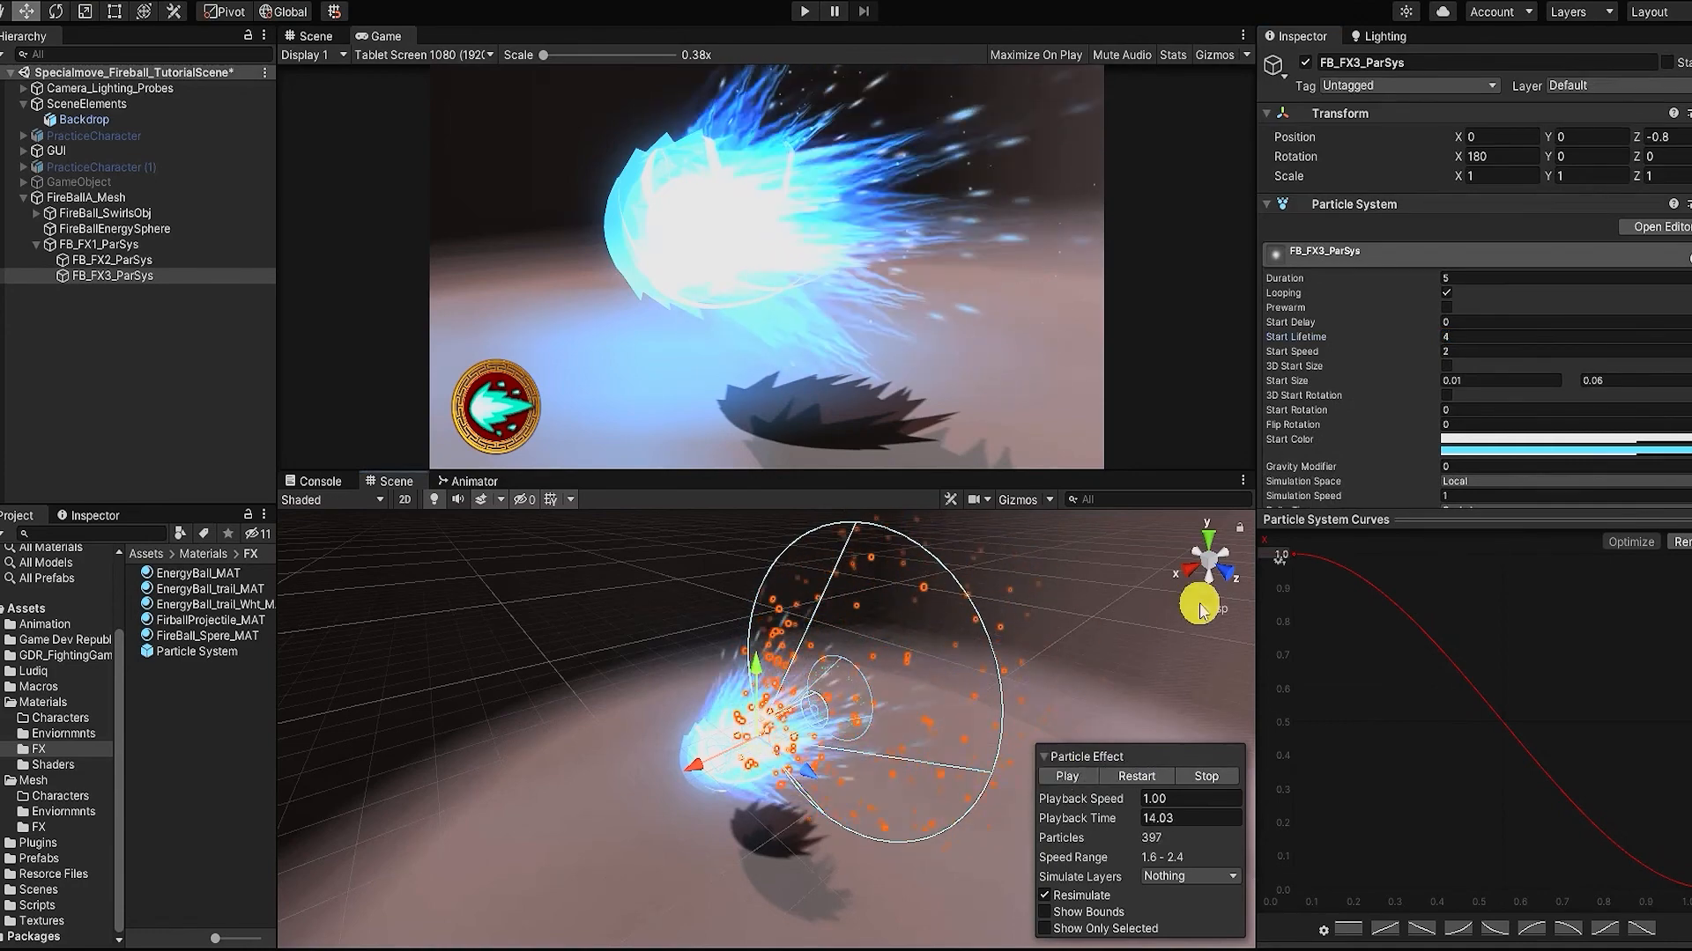
pyautogui.click(1075, 772)
# Step: Edit the maximum Start Size of FB_FX3_ParSys and check the sparks from different angles
pyautogui.click(1004, 701)
pyautogui.keyDown('alt'); pyautogui.moveTo(1004, 700); pyautogui.dragTo(888, 704); pyautogui.keyUp('alt')
pyautogui.click(886, 700)
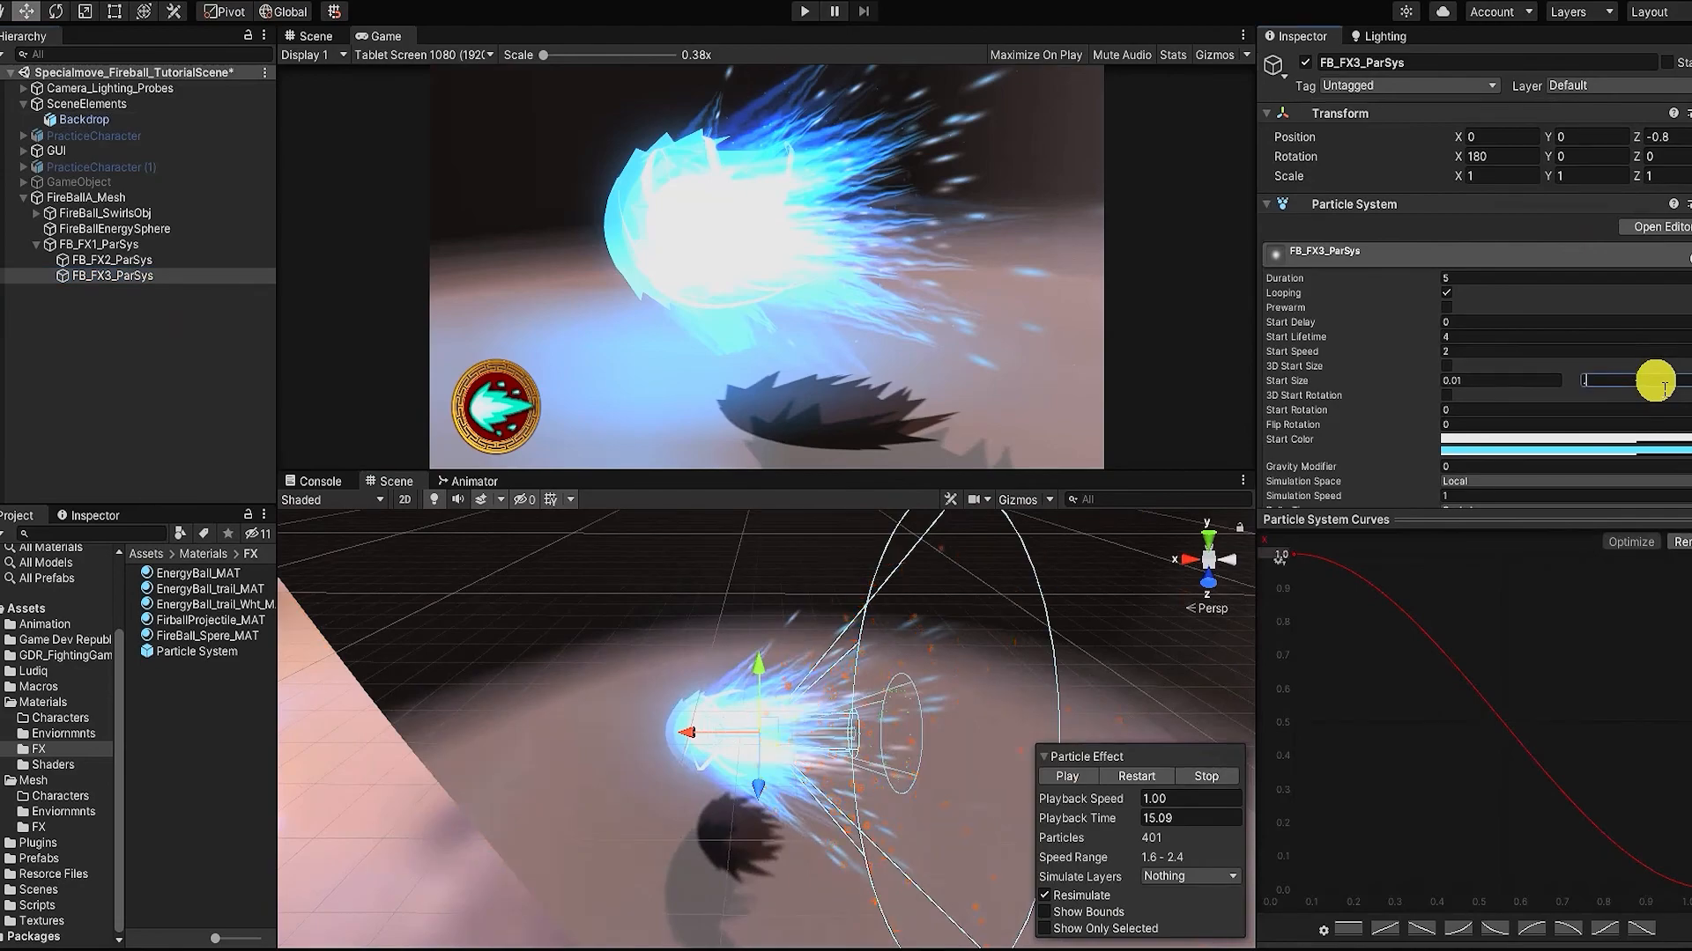
pyautogui.click(1013, 933)
pyautogui.keyDown('alt'); pyautogui.moveTo(904, 776); pyautogui.dragTo(981, 624); pyautogui.keyUp('alt')
pyautogui.click(981, 623)
# Step: Restart the particle preview from FB_FX1_ParSys and inspect the combined effect around the fireball
pyautogui.click(1206, 776)
pyautogui.click(1072, 774)
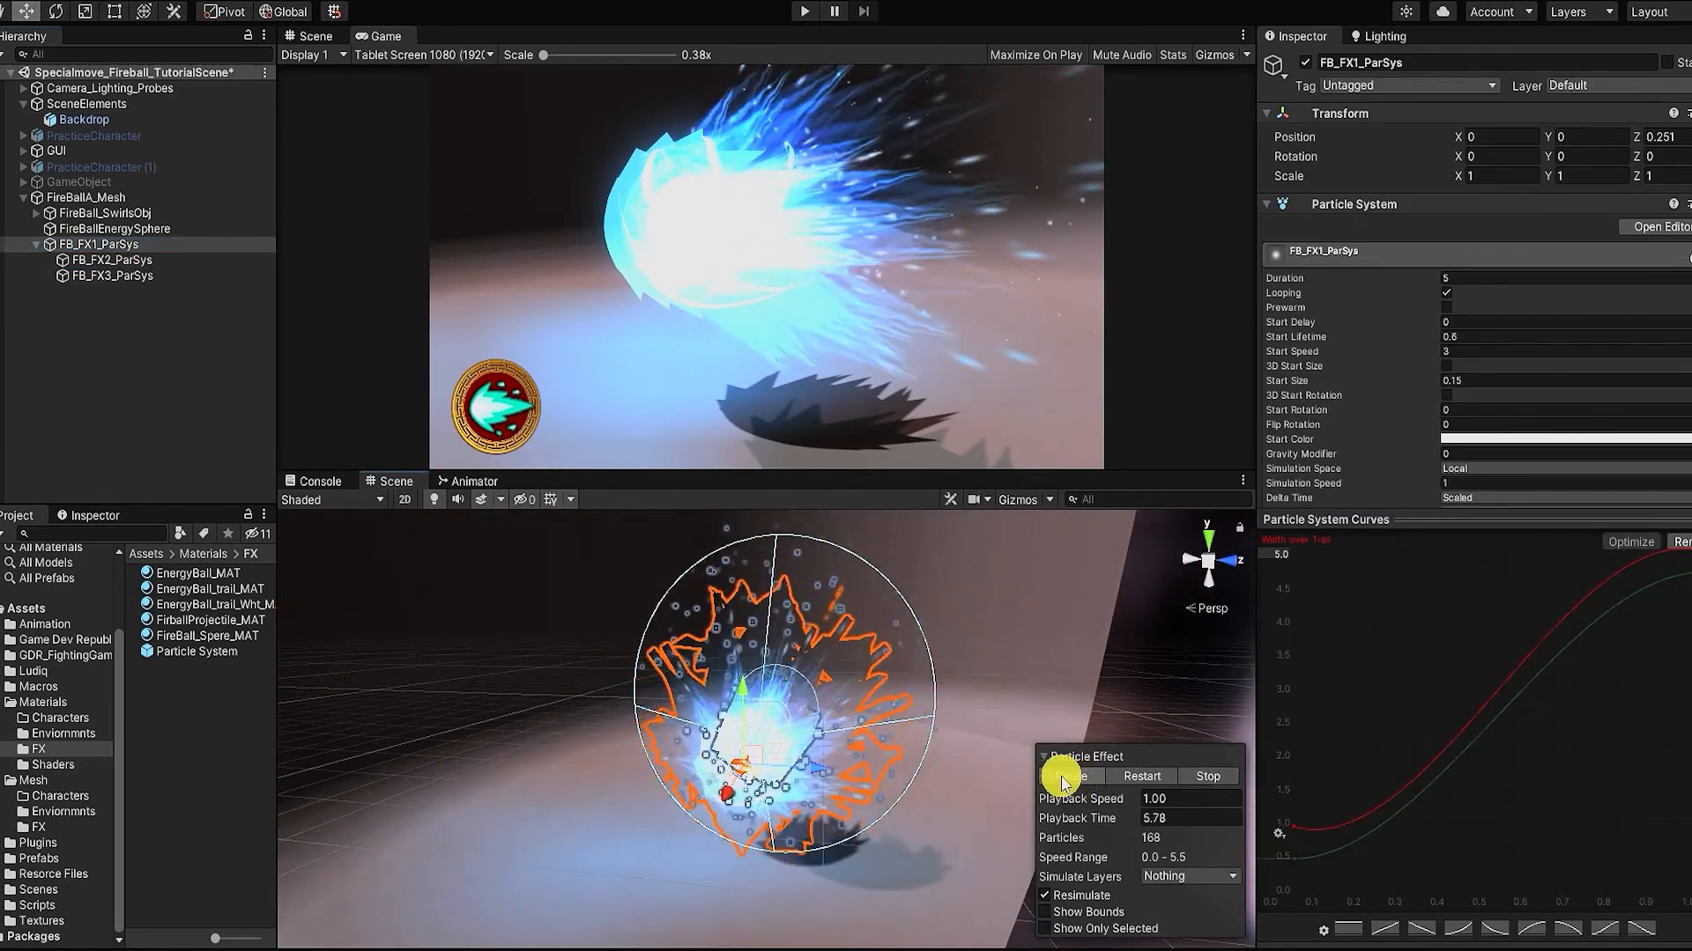
pyautogui.click(1064, 775)
pyautogui.keyDown('alt'); pyautogui.moveTo(1064, 493); pyautogui.dragTo(799, 778); pyautogui.keyUp('alt')
# Step: Adjust the FB_FX3_ParSys cone shape to an Angle of 60.23 and Randomize Position of 1.22, and replay the particles
pyautogui.scroll(-9, 1336, 272)
pyautogui.moveTo(1337, 272); pyautogui.dragTo(1343, 275)
pyautogui.click(274, 274)
pyautogui.click(1337, 286)
pyautogui.scroll(-4, 1473, 314)
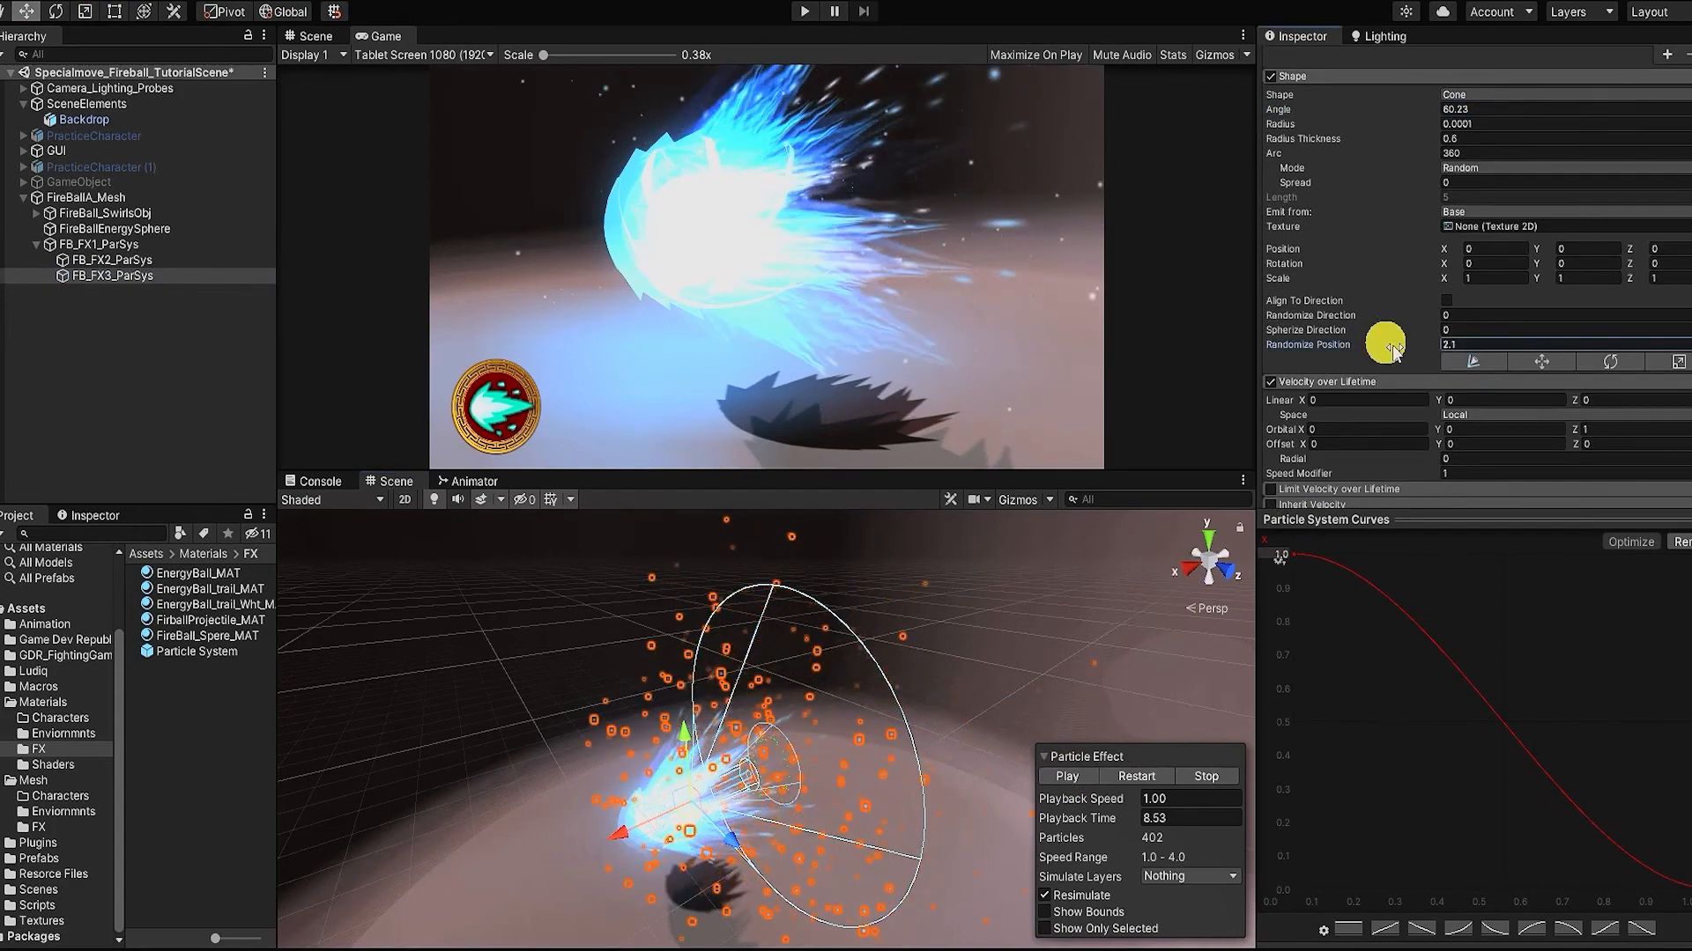
pyautogui.moveTo(1368, 347); pyautogui.dragTo(1370, 347)
pyautogui.click(1069, 777)
pyautogui.click(1068, 777)
pyautogui.click(1064, 777)
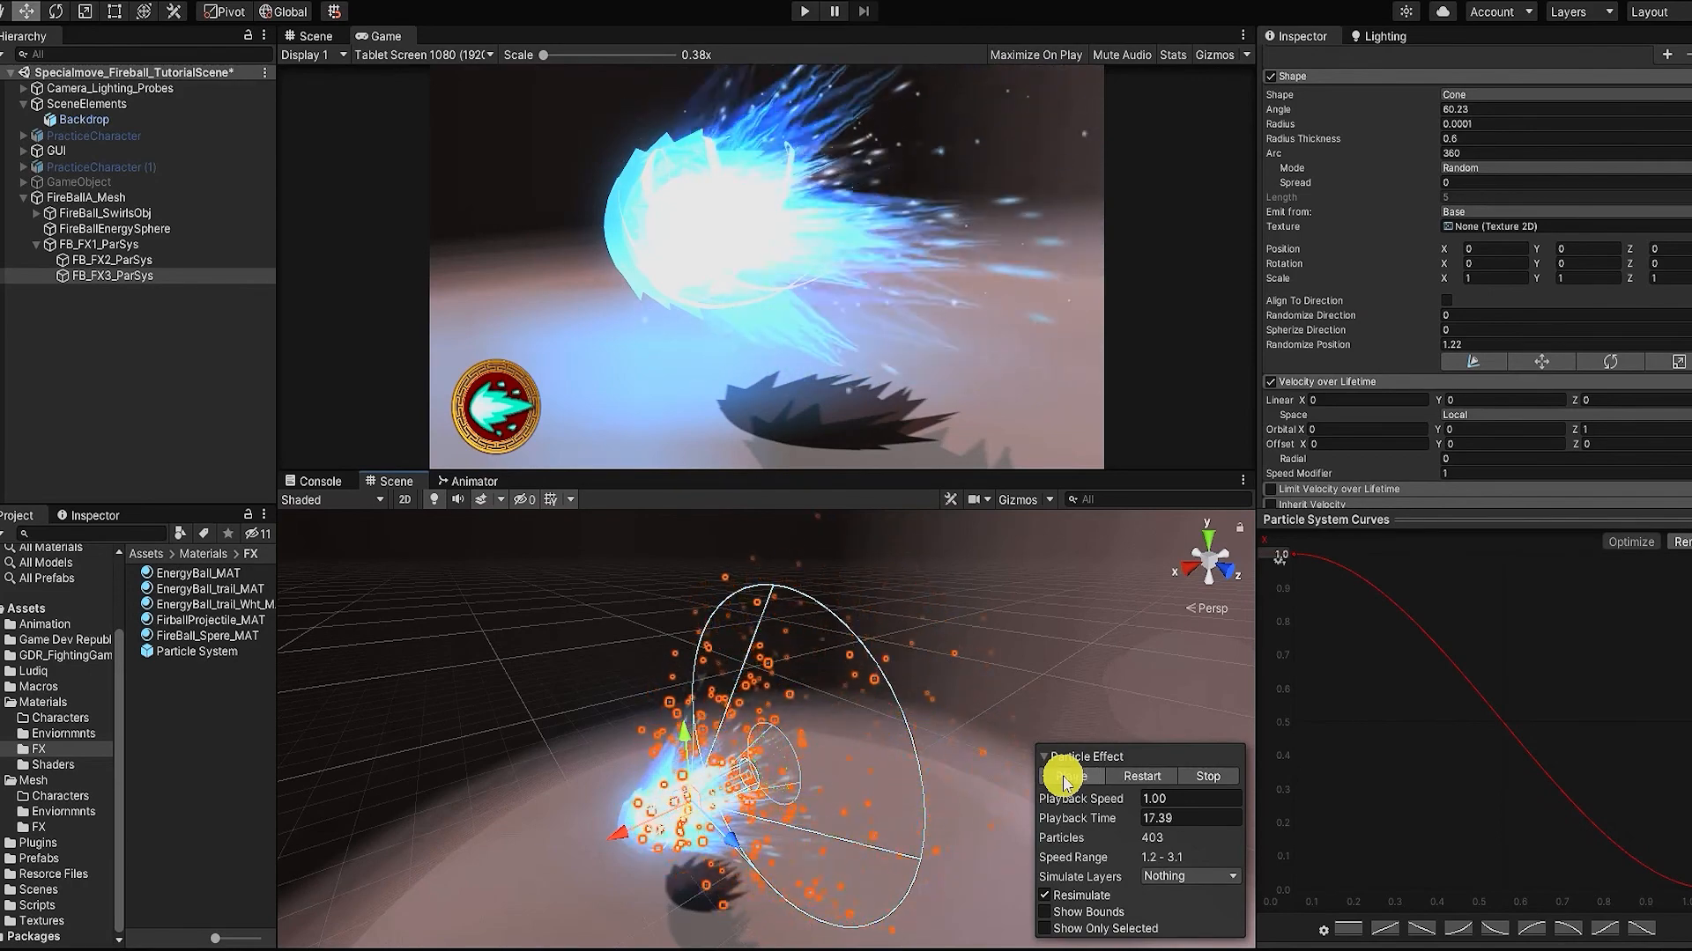
# Step: Set the hemisphere shape Radius of FB_FX1_ParSys to 0.25 and review the fireball from several angles
pyautogui.click(101, 248)
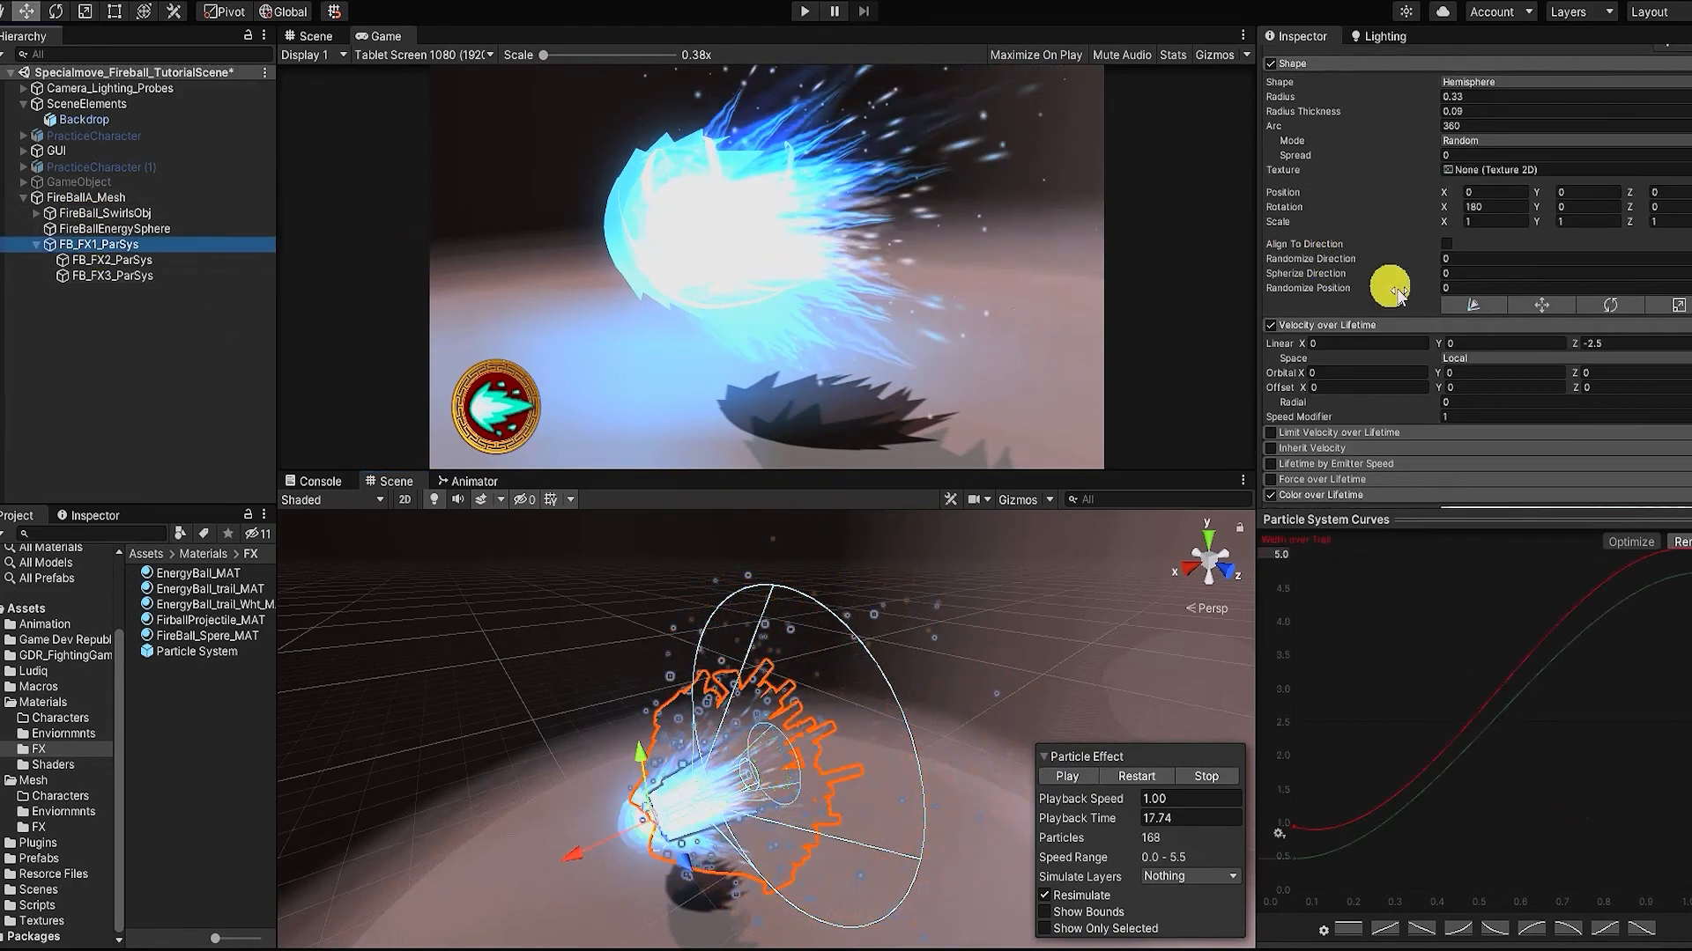
pyautogui.moveTo(1430, 96); pyautogui.dragTo(1422, 99)
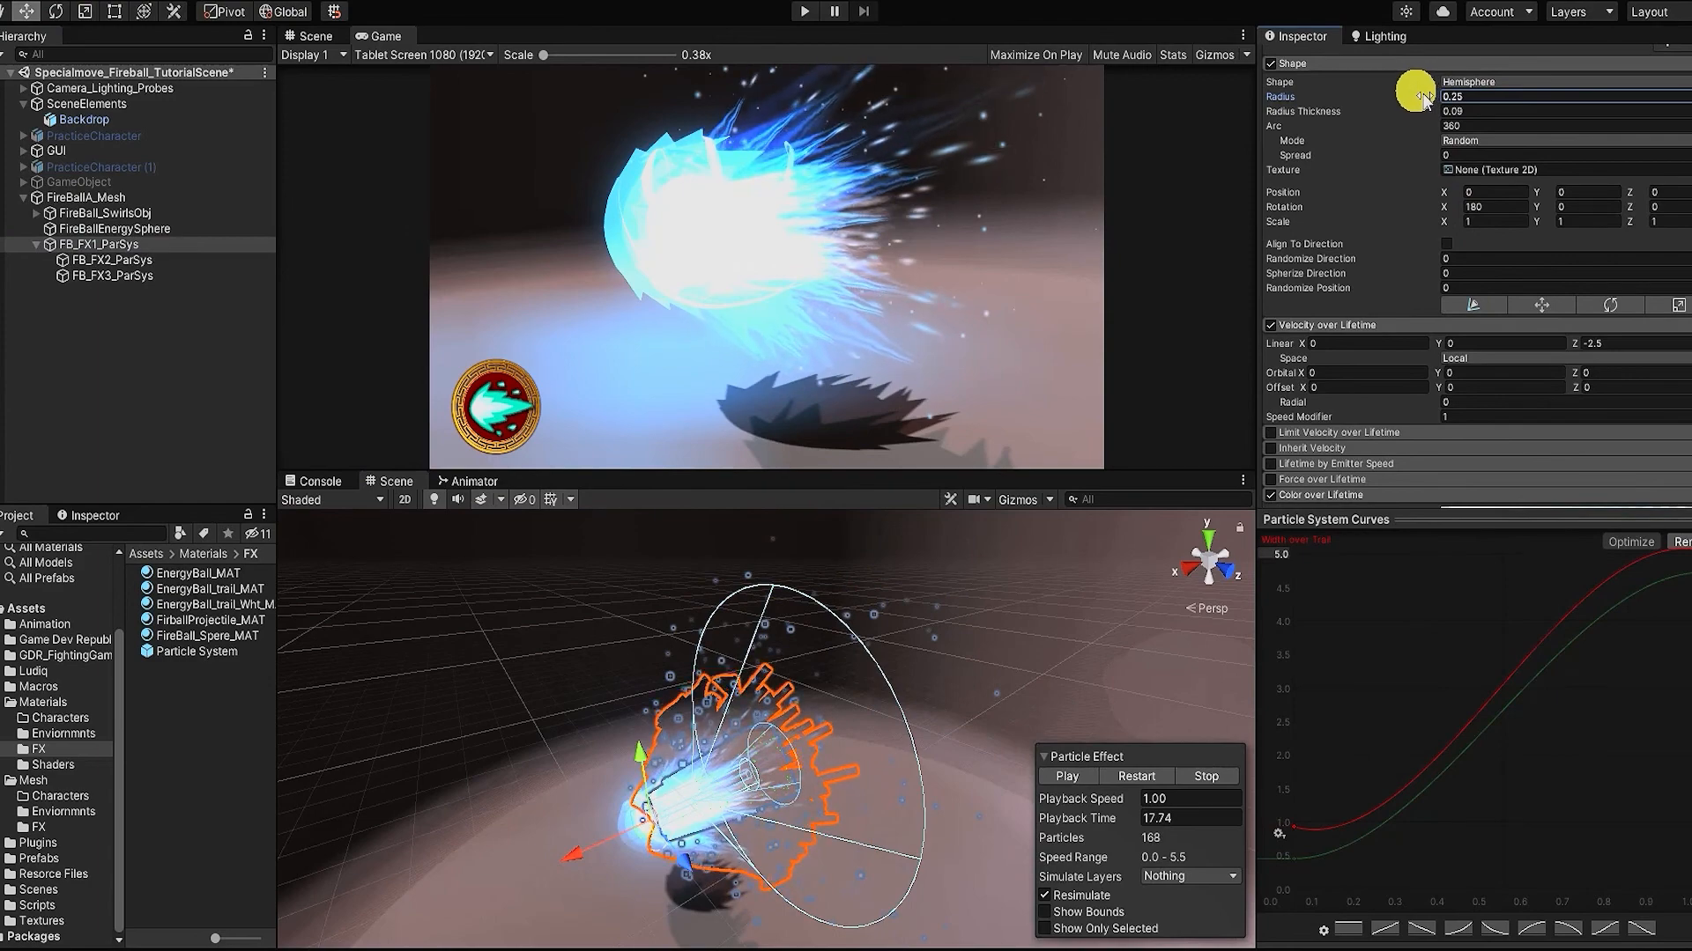
pyautogui.click(1066, 686)
pyautogui.keyDown('alt'); pyautogui.moveTo(1035, 698); pyautogui.dragTo(652, 613); pyautogui.keyUp('alt')
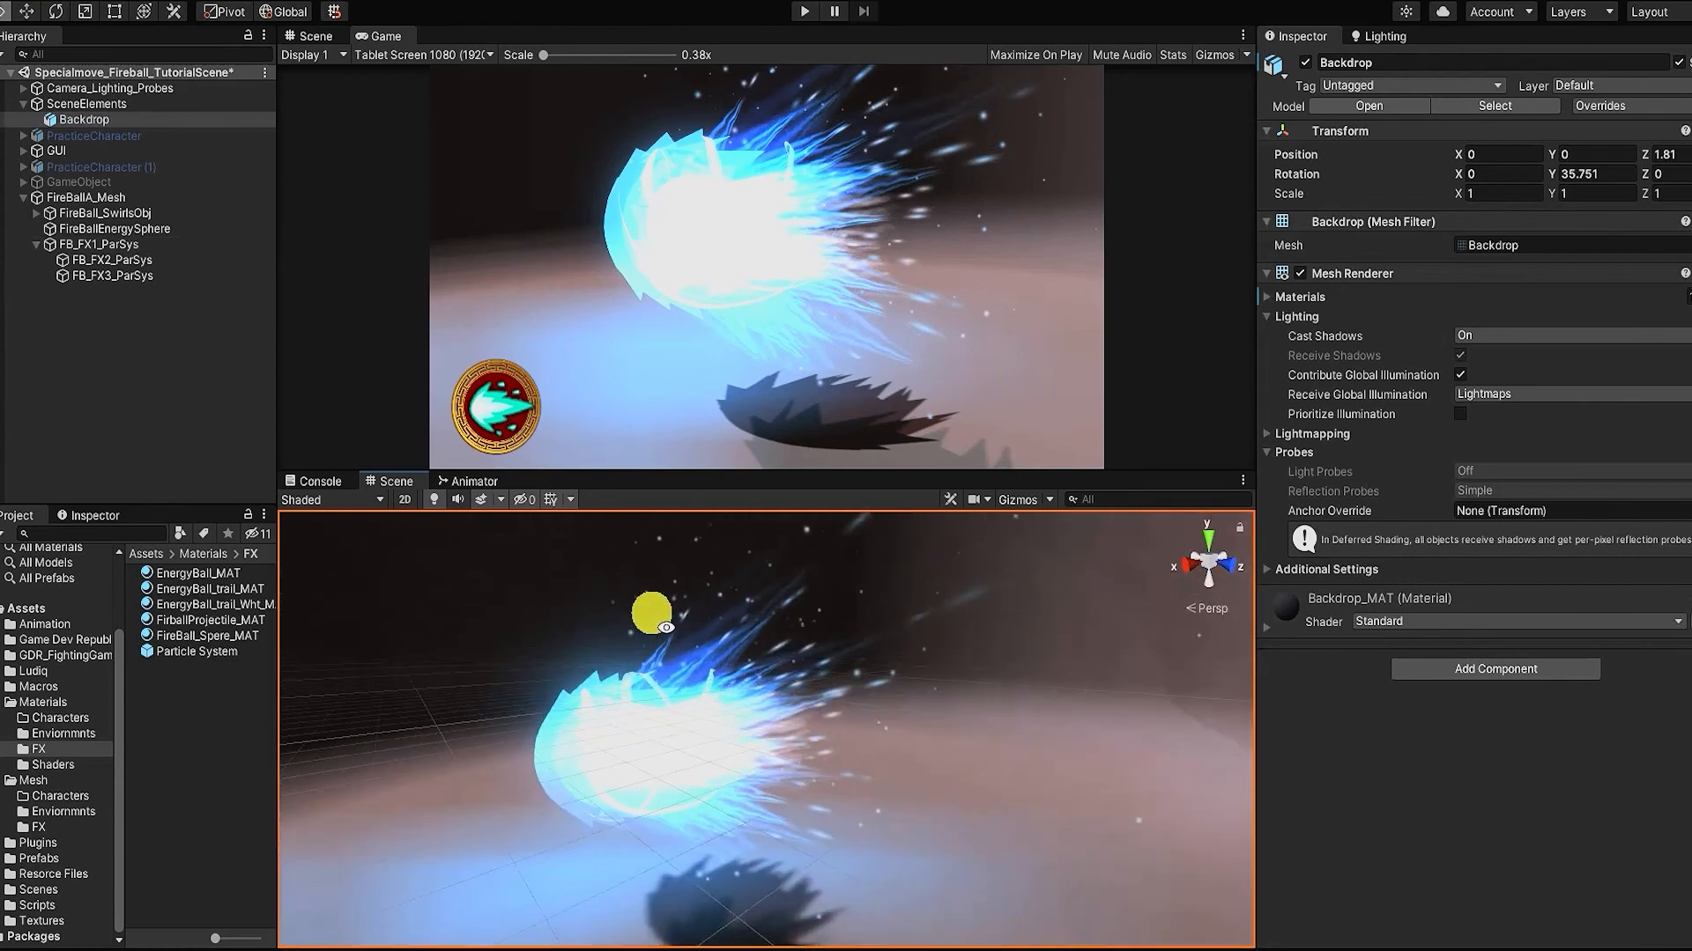
pyautogui.keyDown('alt'); pyautogui.moveTo(758, 680); pyautogui.dragTo(742, 686, button='right'); pyautogui.keyUp('alt')
pyautogui.moveTo(743, 686)
pyautogui.keyDown('alt'); pyautogui.mouseDown()
pyautogui.moveTo(663, 652)
pyautogui.moveTo(451, 645)
pyautogui.moveTo(702, 635)
pyautogui.moveTo(785, 650)
pyautogui.moveTo(770, 669)
pyautogui.mouseUp(); pyautogui.keyUp('alt')
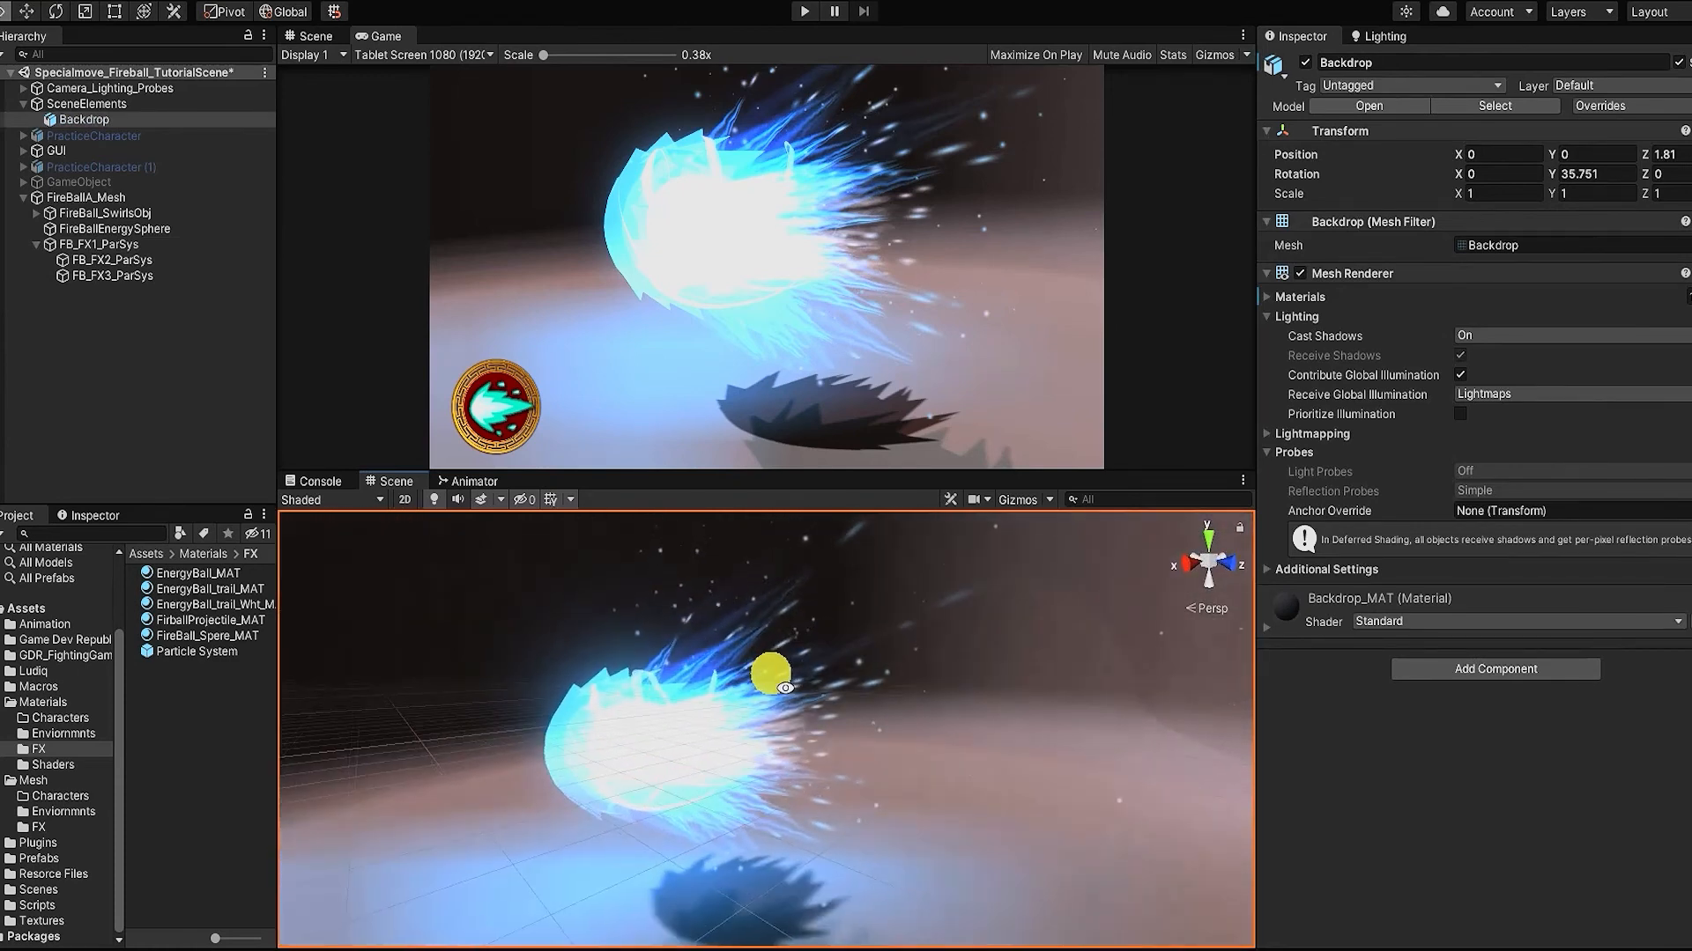
pyautogui.keyDown('alt'); pyautogui.moveTo(770, 669); pyautogui.dragTo(672, 677, button='right'); pyautogui.keyUp('alt')
pyautogui.keyDown('alt'); pyautogui.moveTo(672, 677); pyautogui.dragTo(970, 776); pyautogui.keyUp('alt')
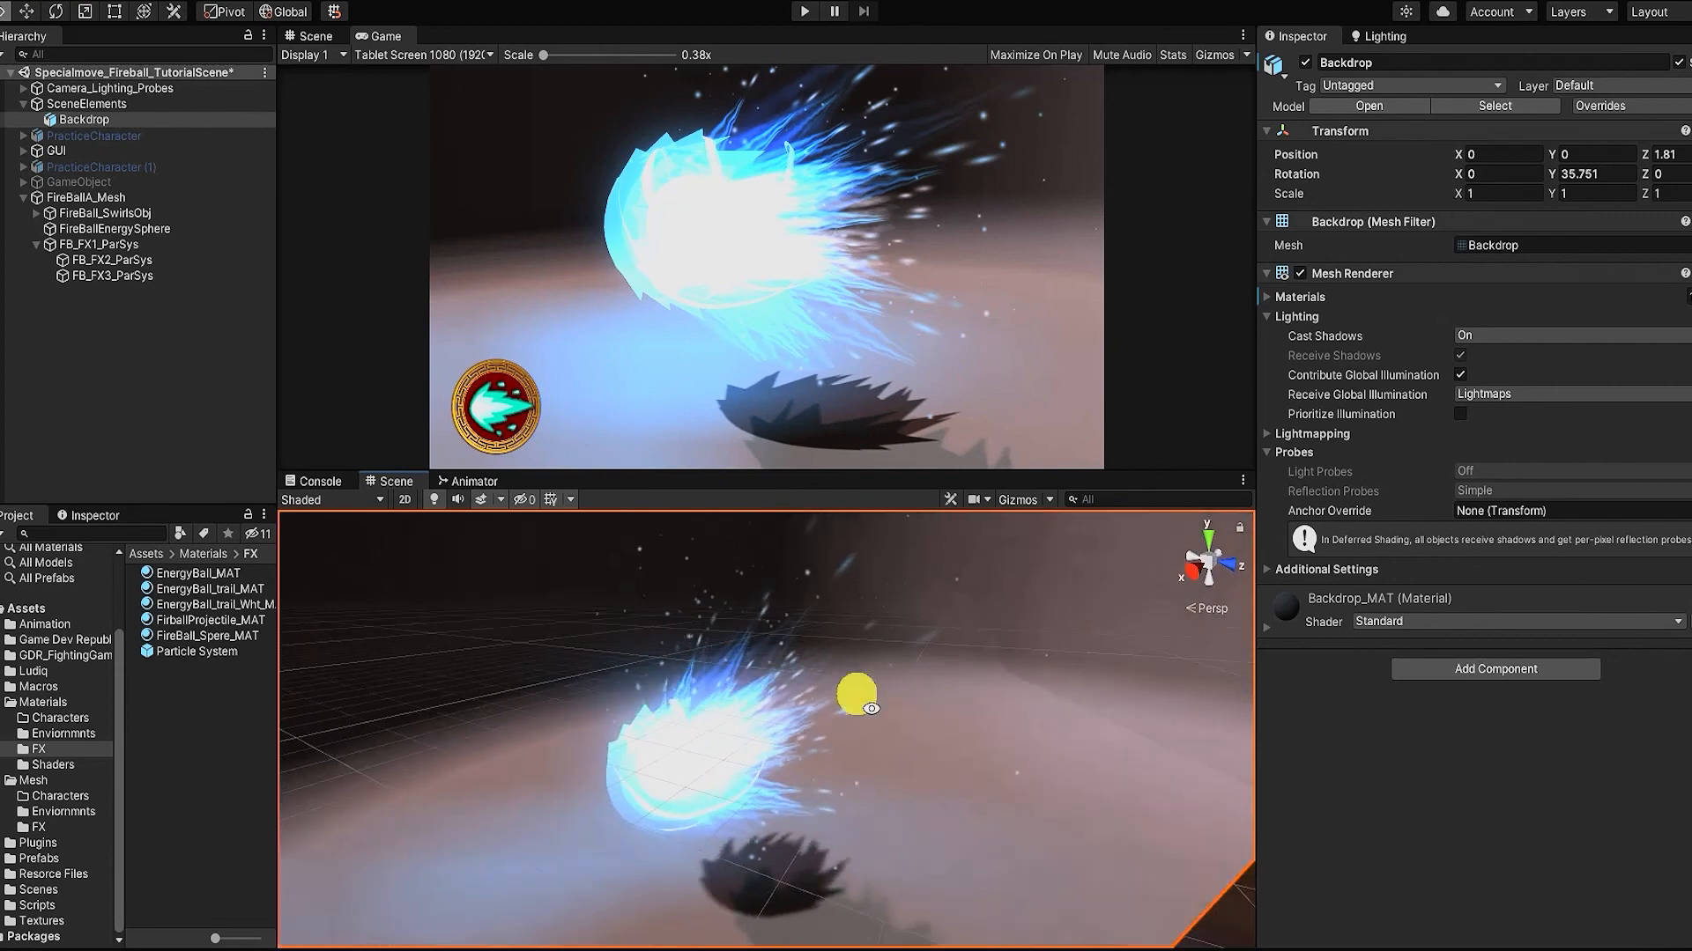
# Step: Save FireBallA_Mesh as a prefab in the Prefabs folder and delete the original from the scene
pyautogui.click(37, 246)
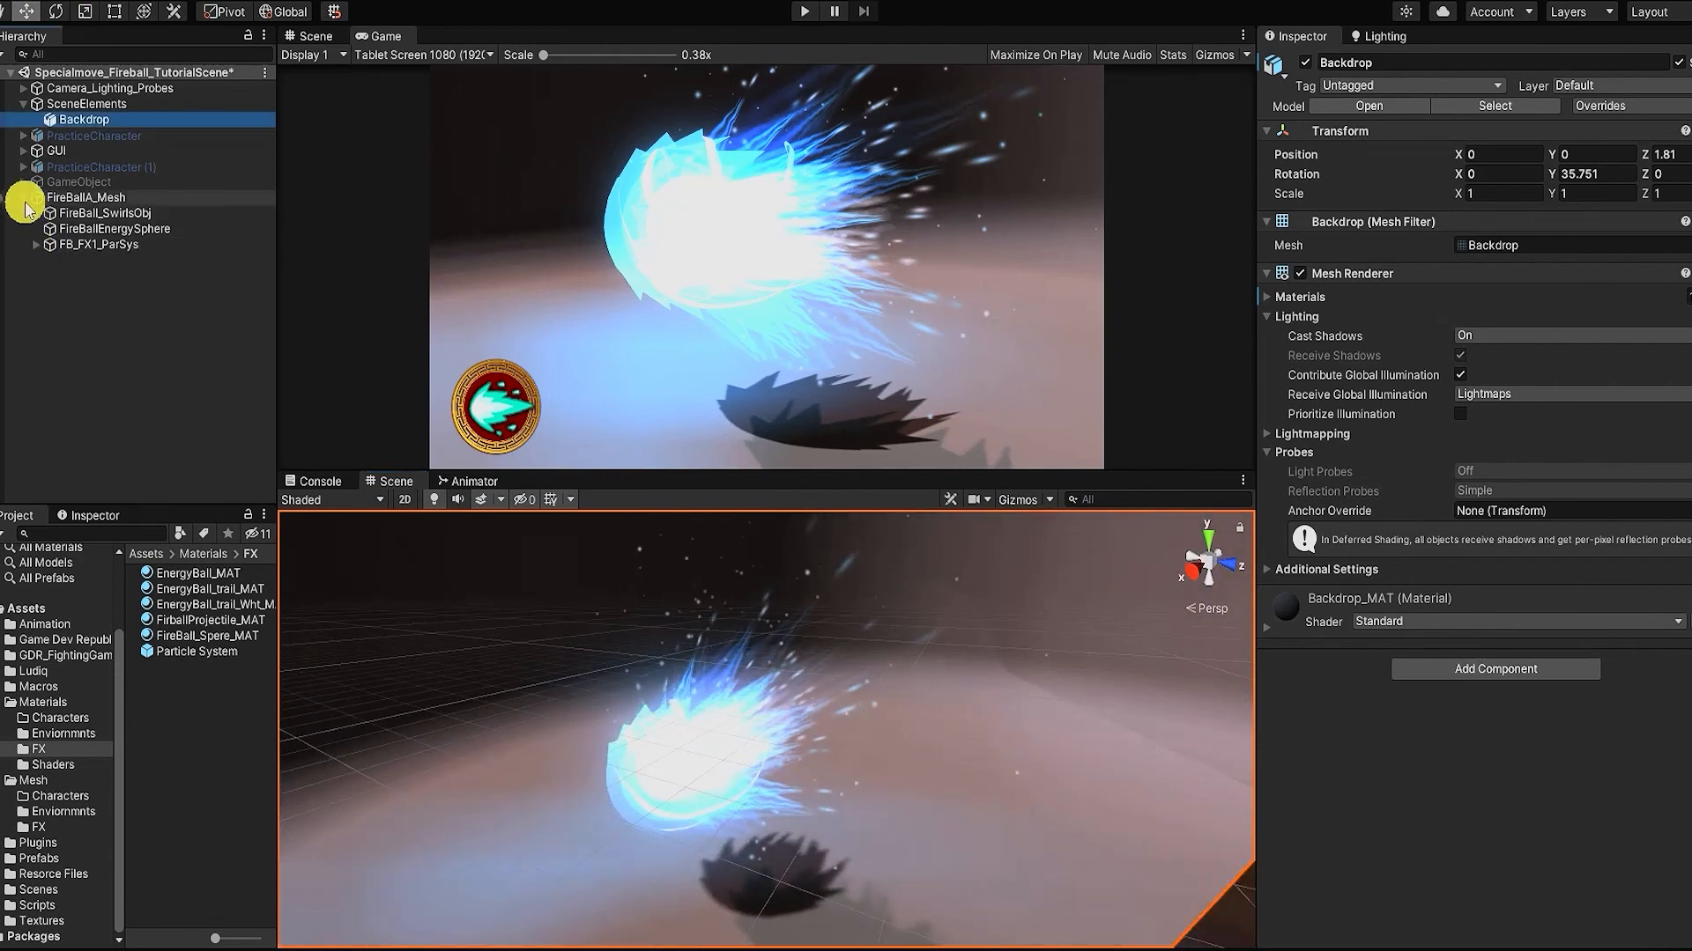
pyautogui.click(39, 859)
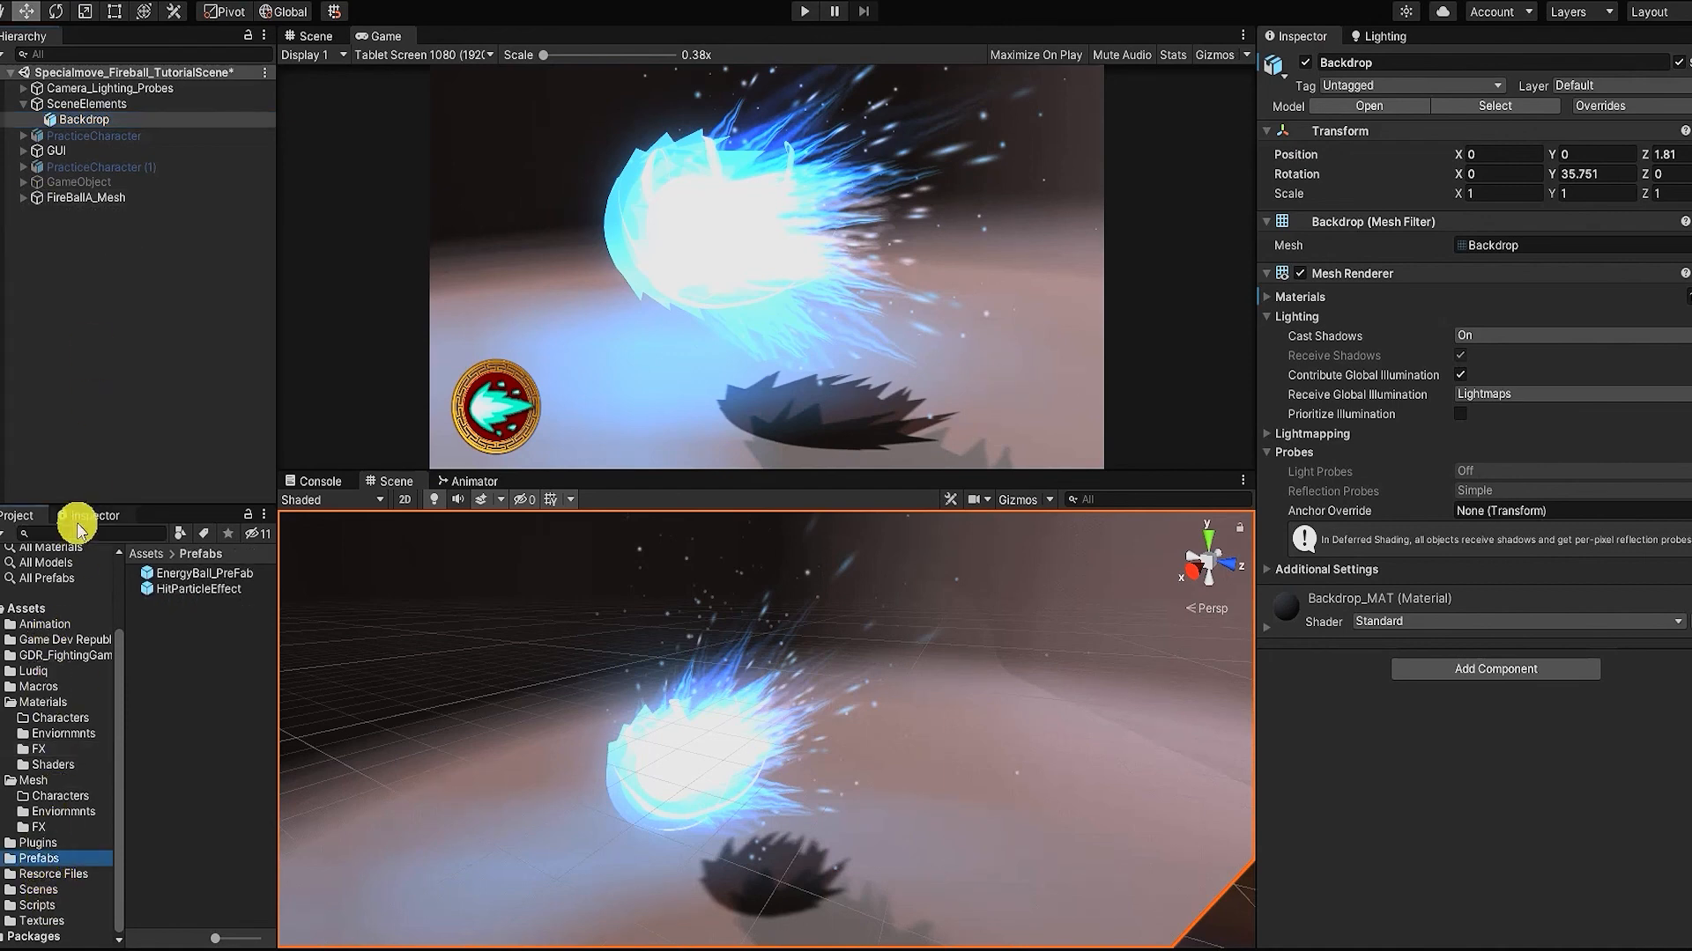
pyautogui.moveTo(76, 198); pyautogui.dragTo(195, 533)
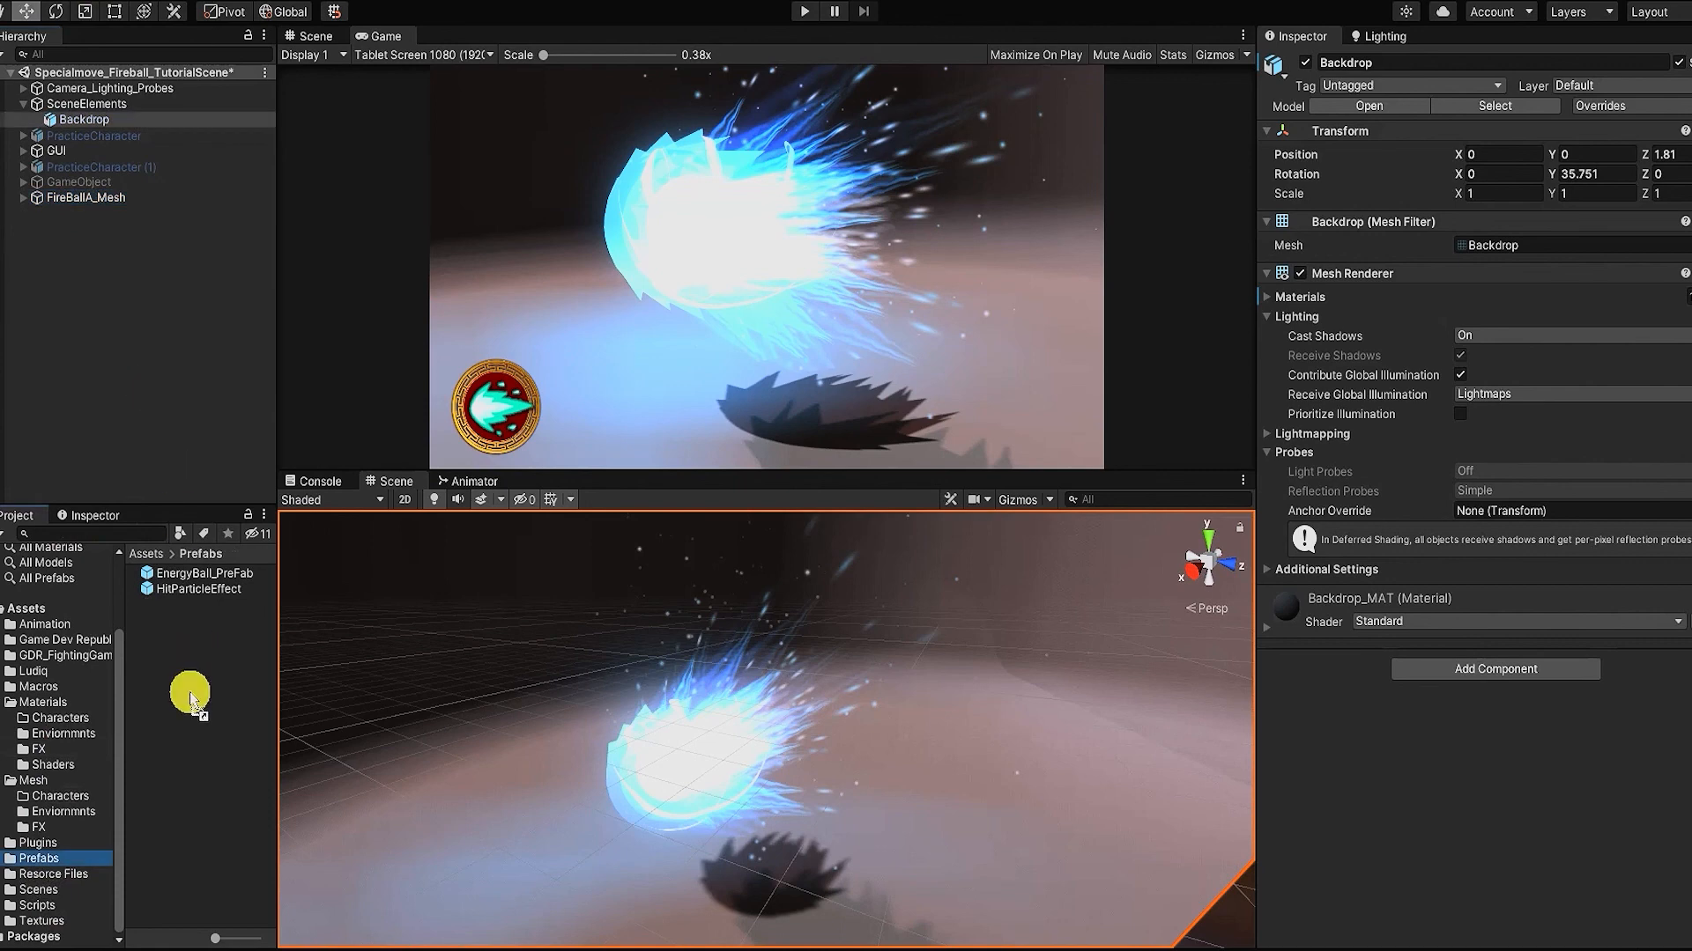
pyautogui.moveTo(192, 701); pyautogui.dragTo(192, 700)
pyautogui.click(68, 196)
pyautogui.press('Delete')
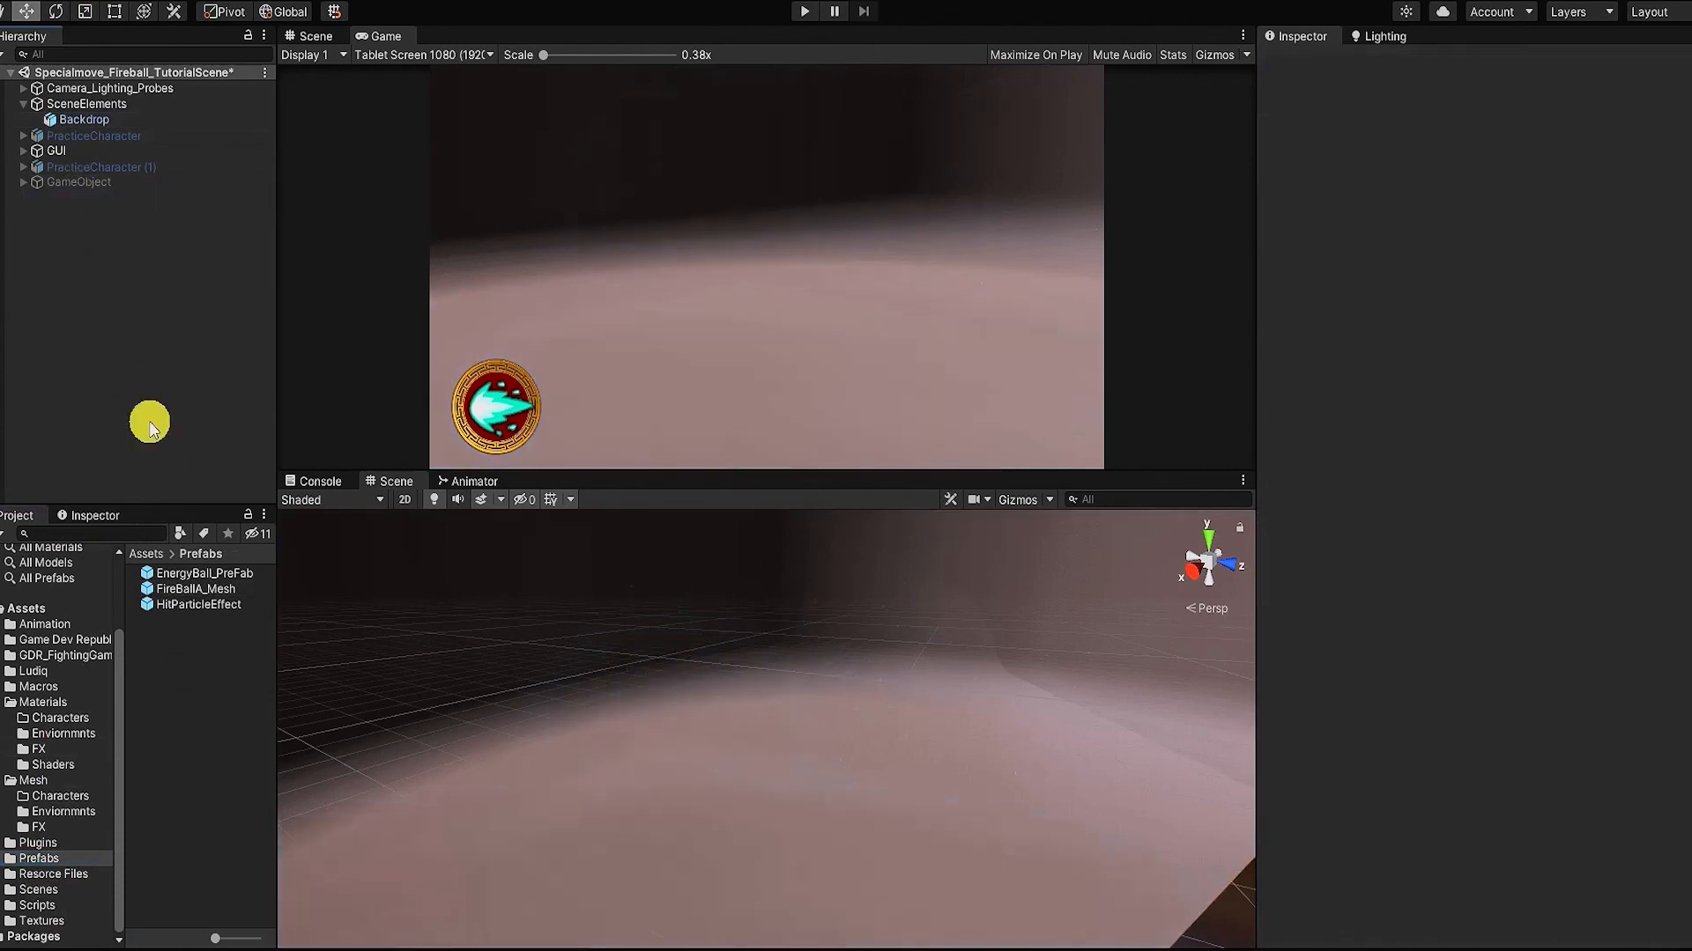